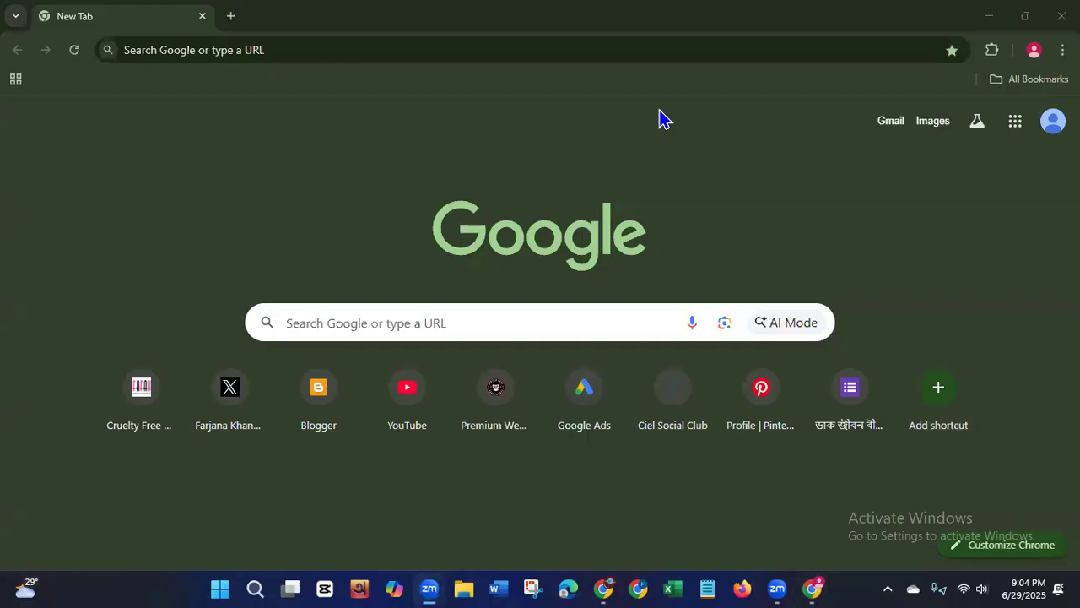
# Step: Close the open browser window and relaunch Chrome with the "E-mail marketing" profile
pyautogui.click(1062, 16)
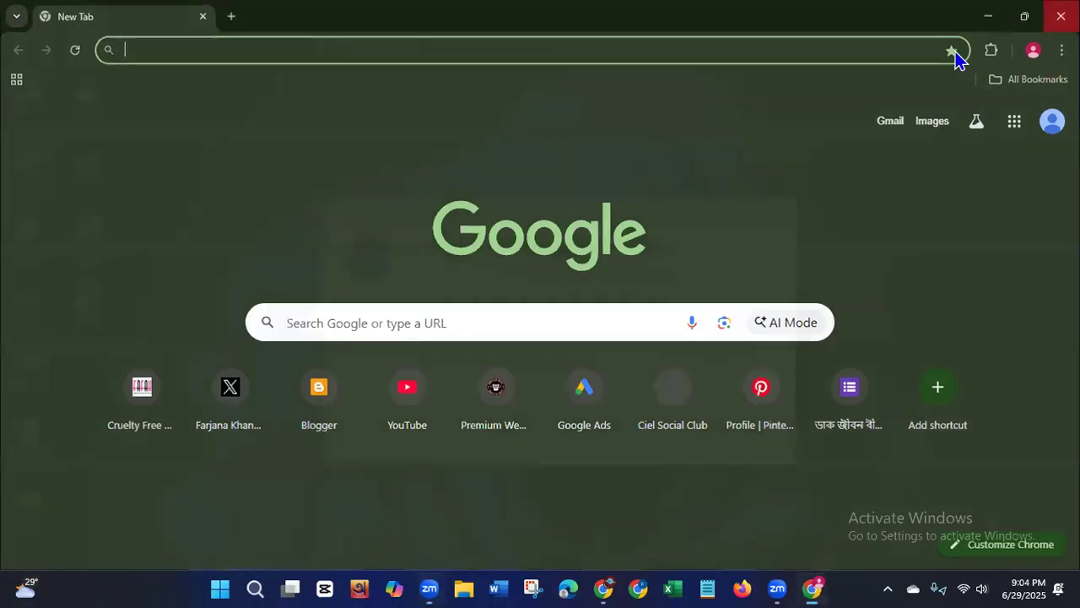
pyautogui.doubleClick(91, 234)
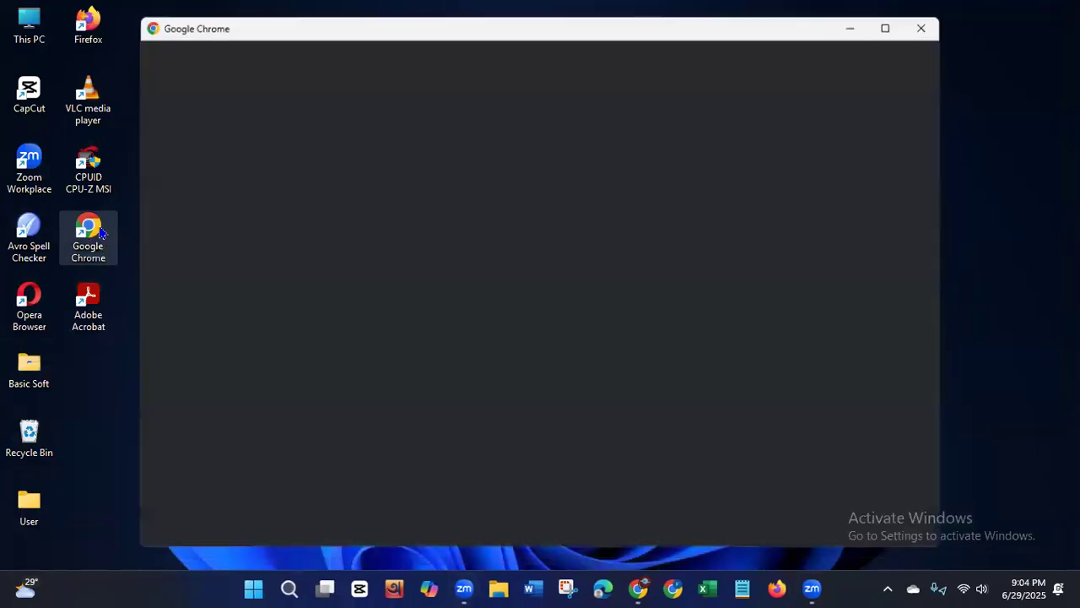
pyautogui.click(441, 335)
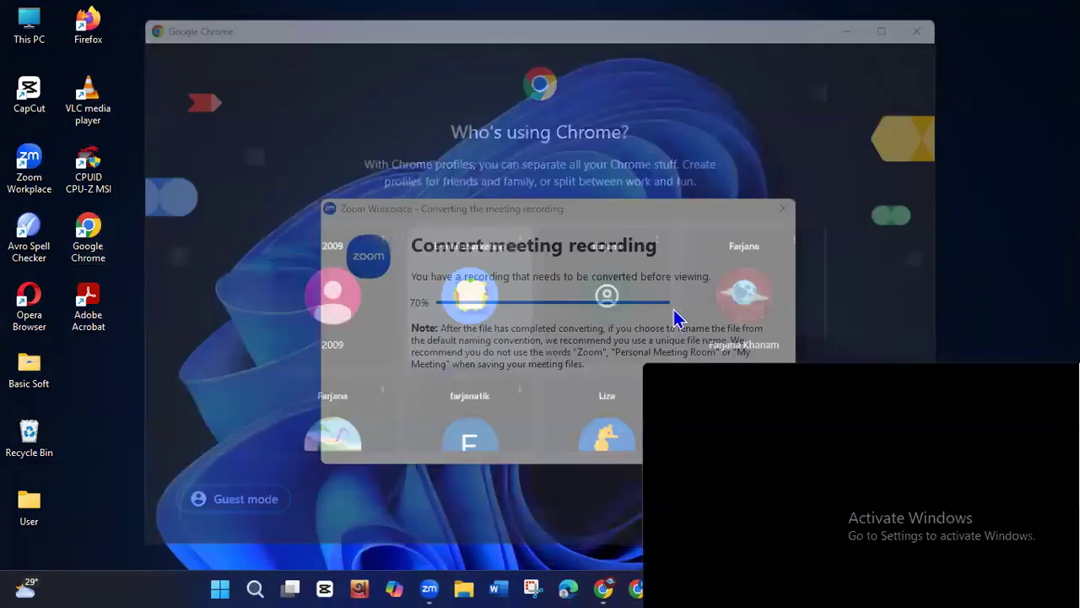
pyautogui.doubleClick(914, 374)
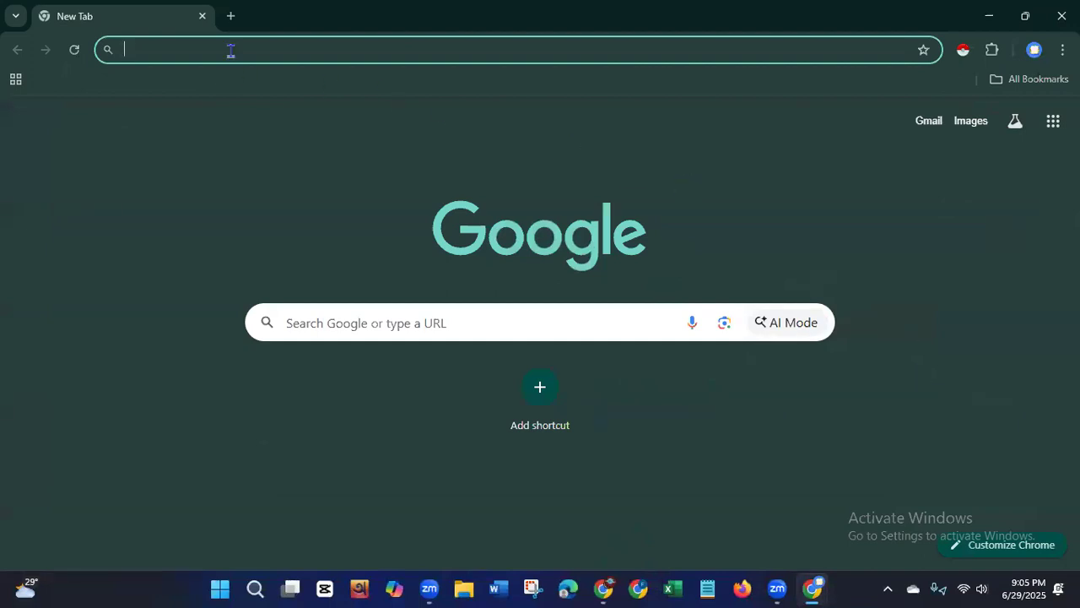
# Step: Search Google for blogspot.com and translate the results page into English
pyautogui.write('b')
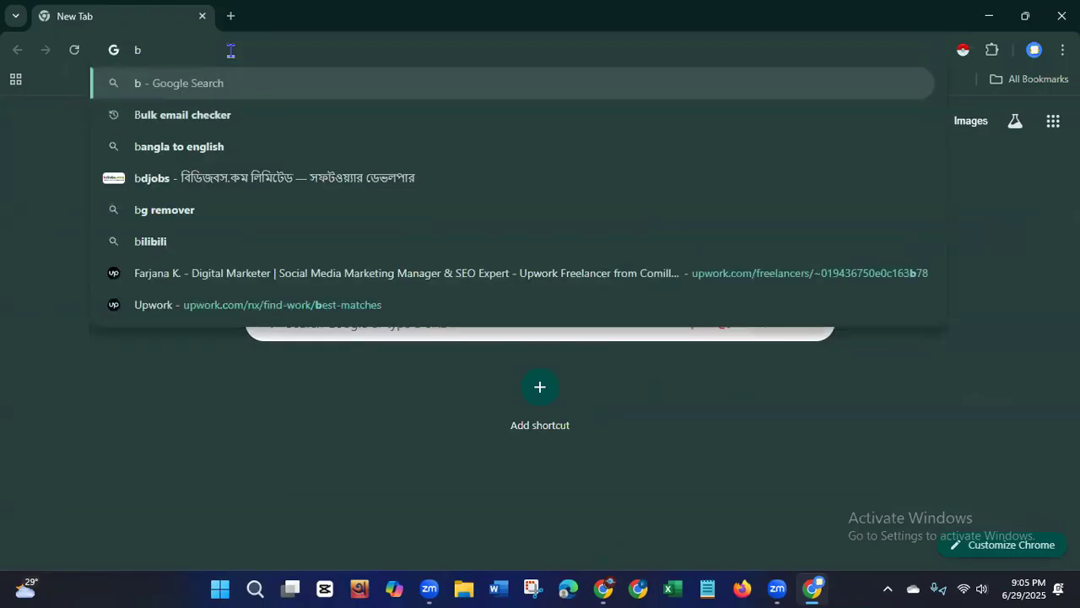
pyautogui.write('logspo')
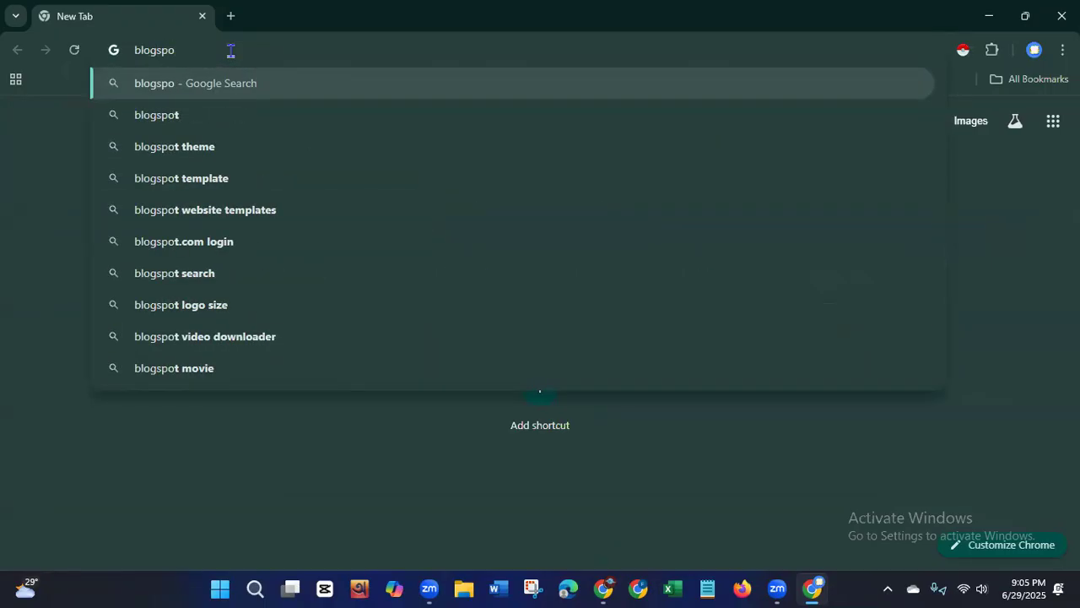
pyautogui.write('t.com')
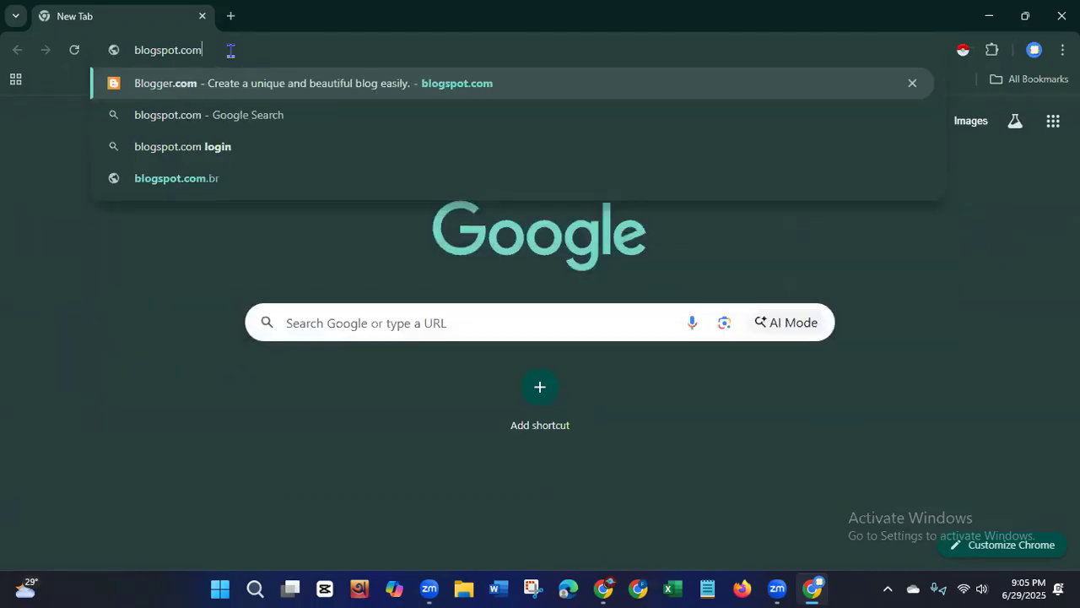
pyautogui.click(202, 116)
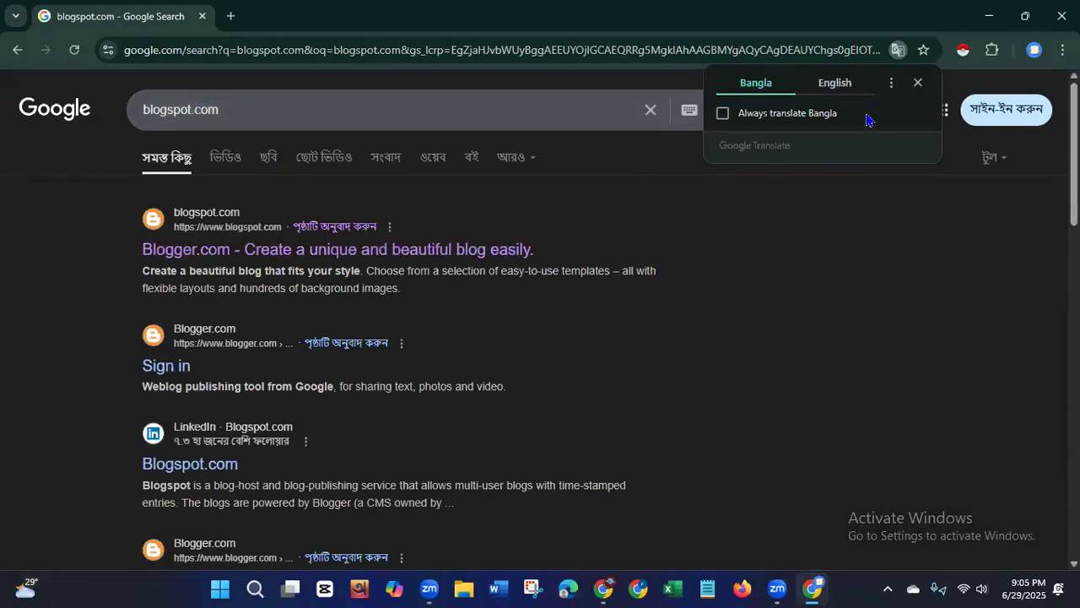
pyautogui.click(852, 92)
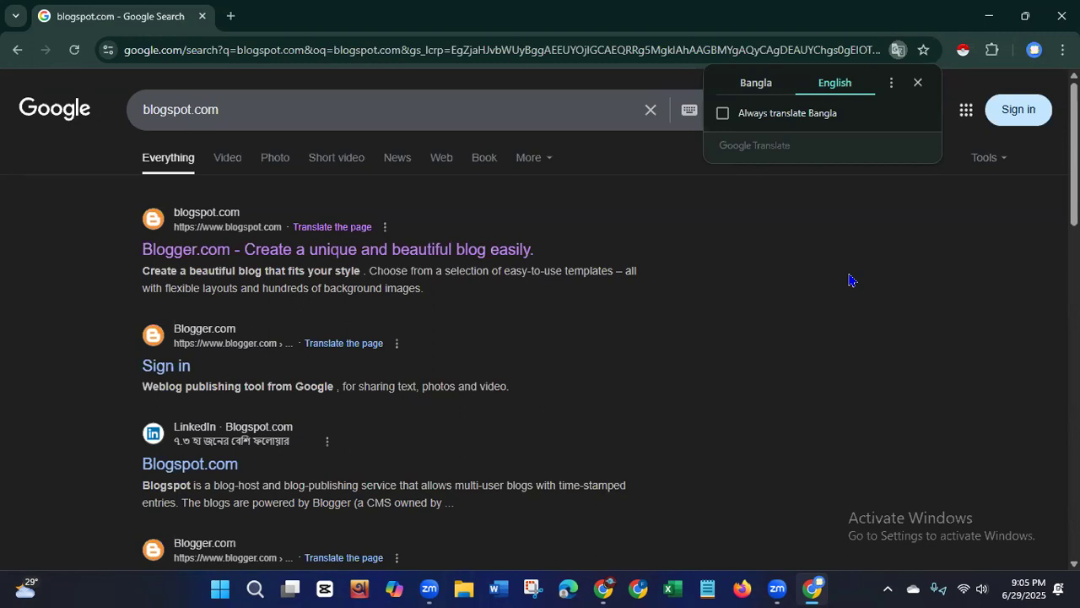
pyautogui.click(917, 81)
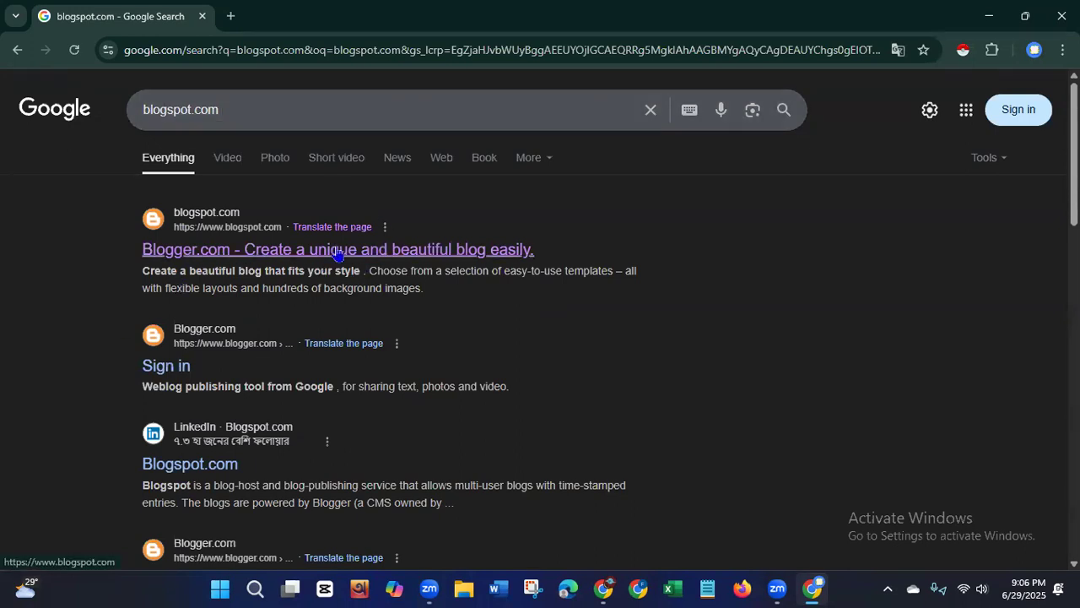
# Step: Open the Blogger.com search result and start creating a blog from its landing page
pyautogui.click(391, 257)
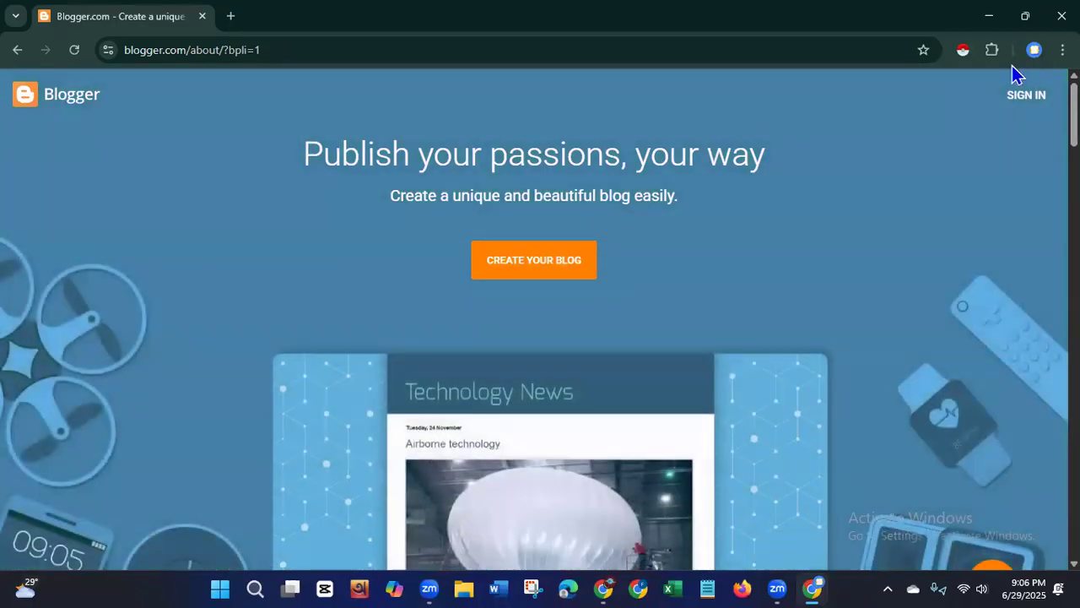
pyautogui.click(1034, 50)
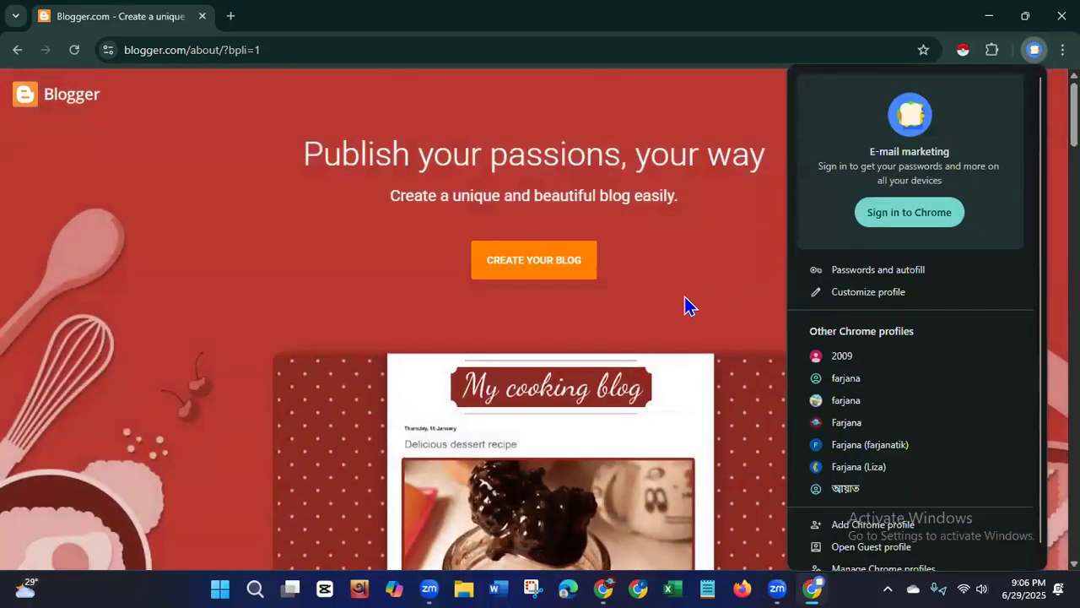
pyautogui.click(685, 296)
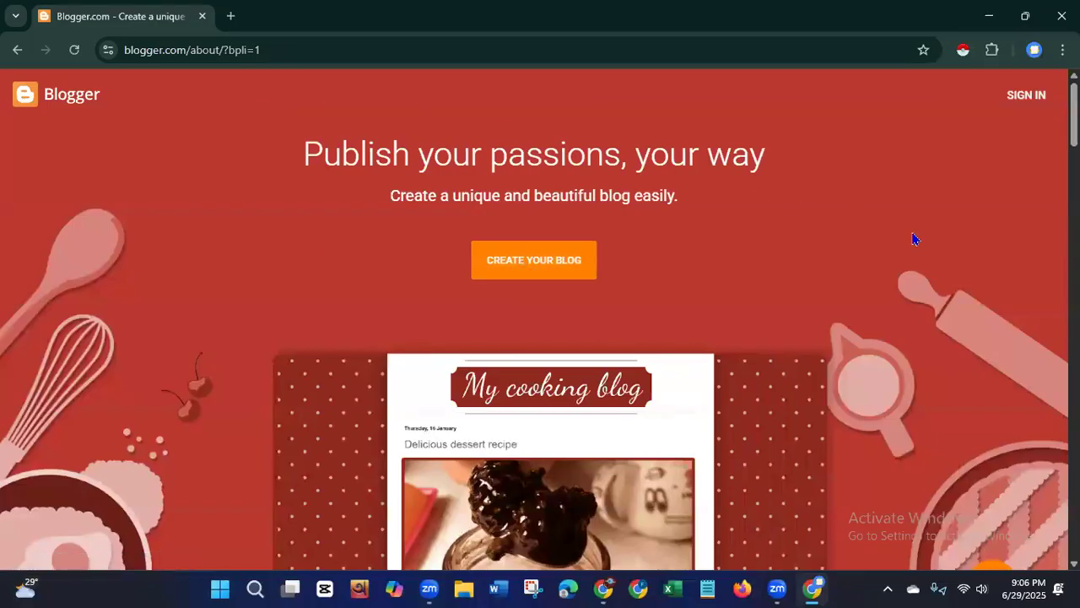
pyautogui.click(532, 269)
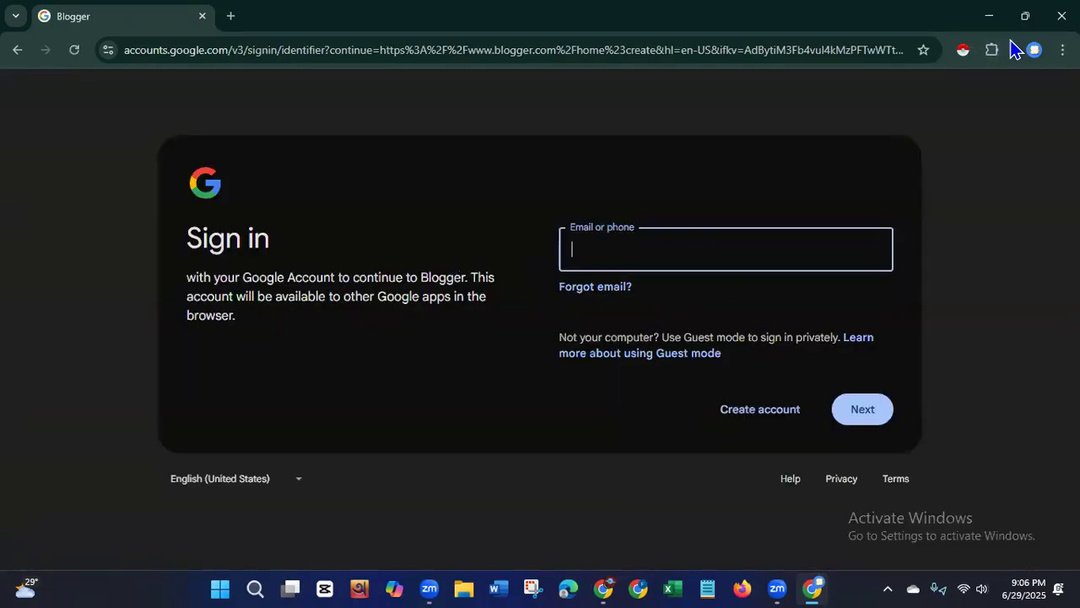
# Step: Relaunch Chrome with the seahorse-avatar profile and go to blogspot.com
pyautogui.click(1062, 16)
pyautogui.doubleClick(88, 237)
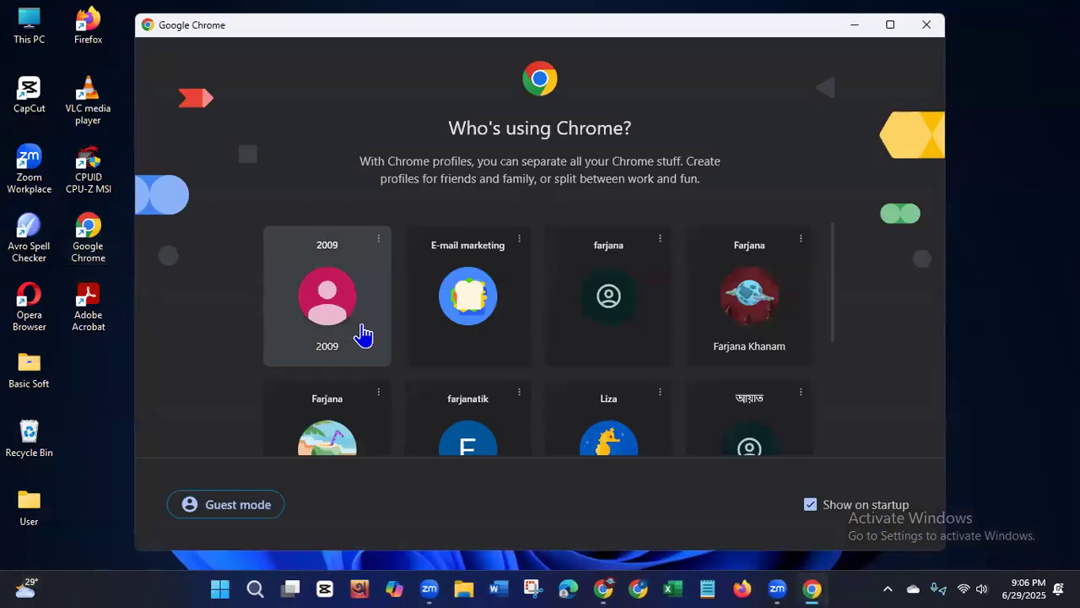
pyautogui.click(572, 435)
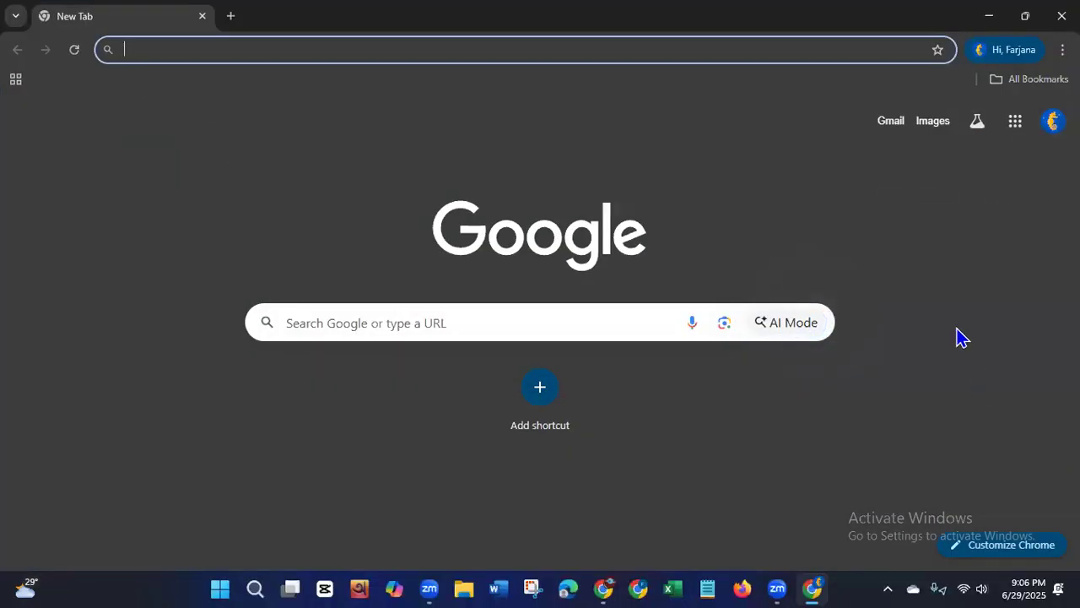
pyautogui.write('blogspot')
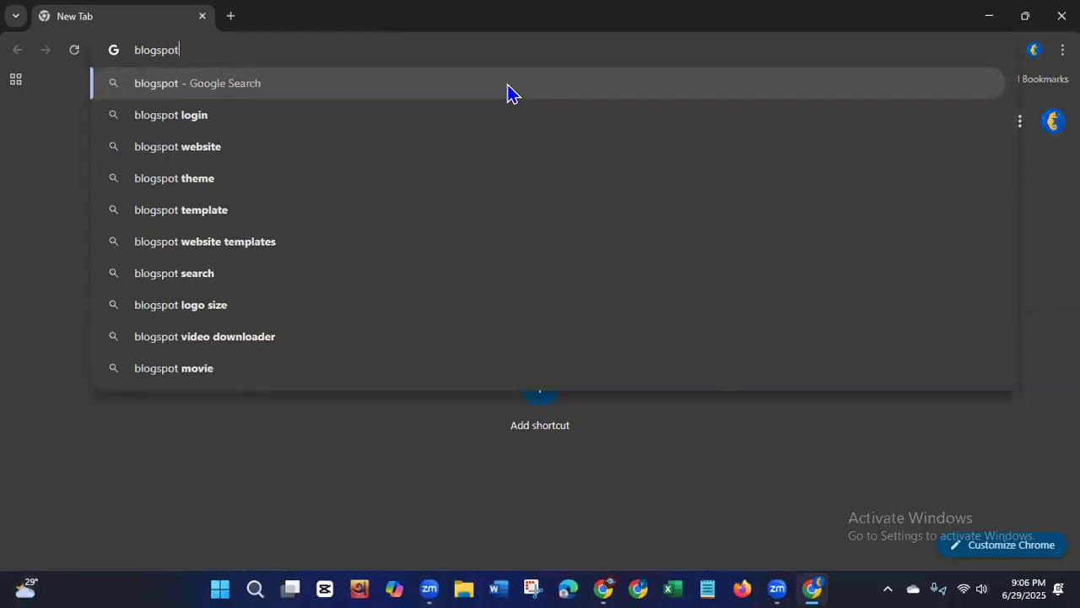
pyautogui.write('.com')
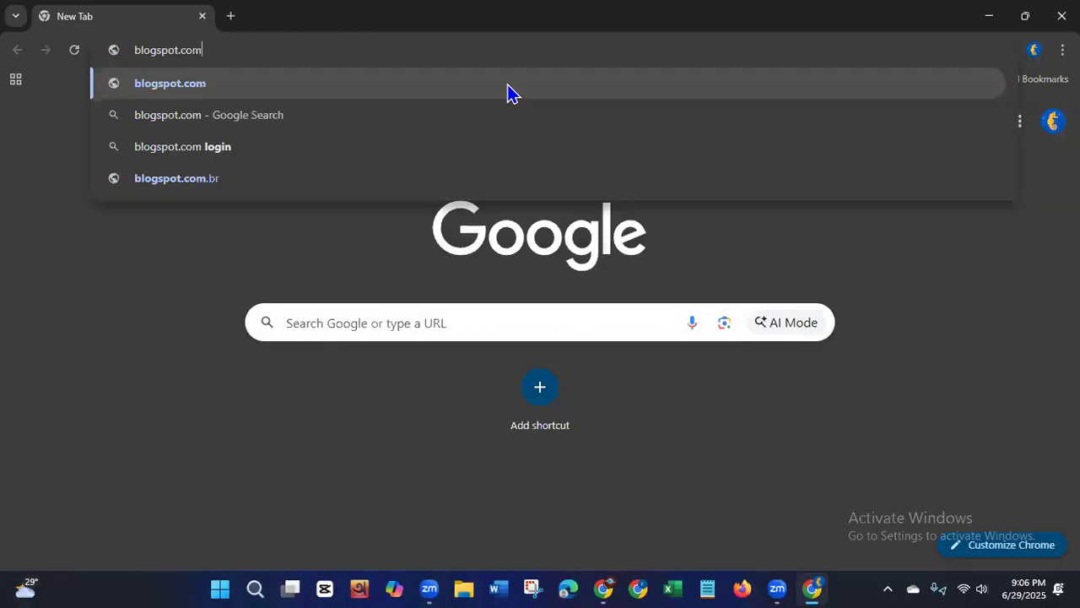
pyautogui.press('Return')
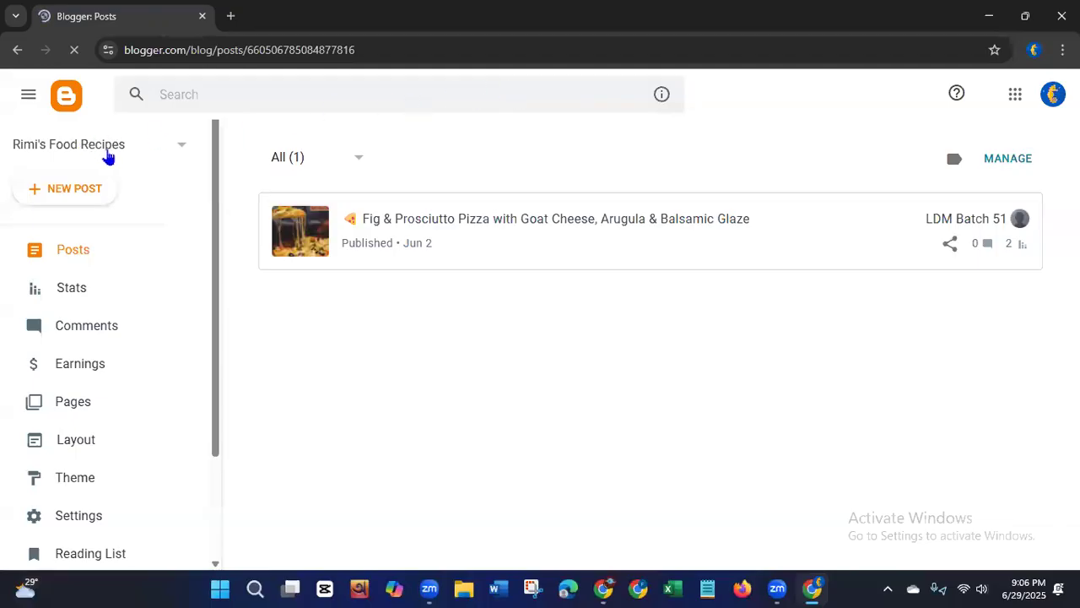
# Step: Start a new blog from the list of blogs, title it "Mina's Kitchen" and continue to the URL choice
pyautogui.click(178, 150)
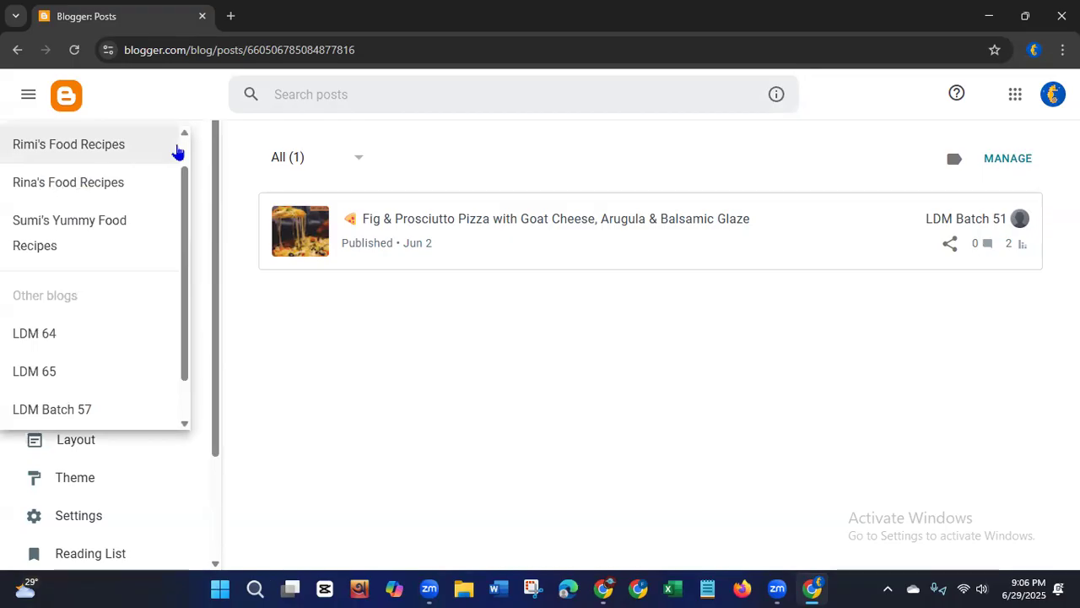
pyautogui.moveTo(185, 187); pyautogui.dragTo(189, 264)
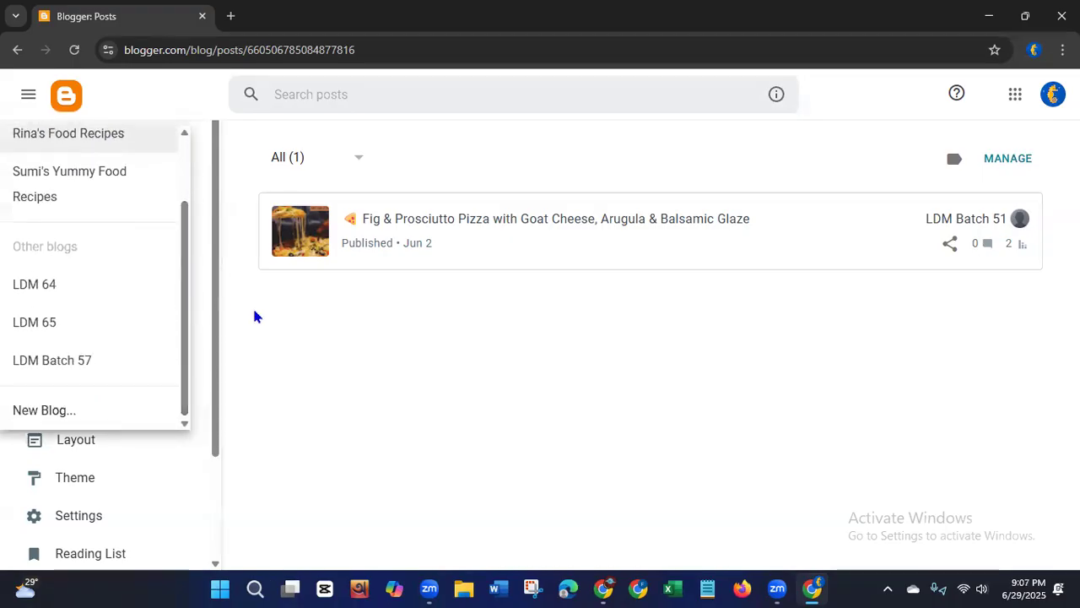
pyautogui.click(48, 417)
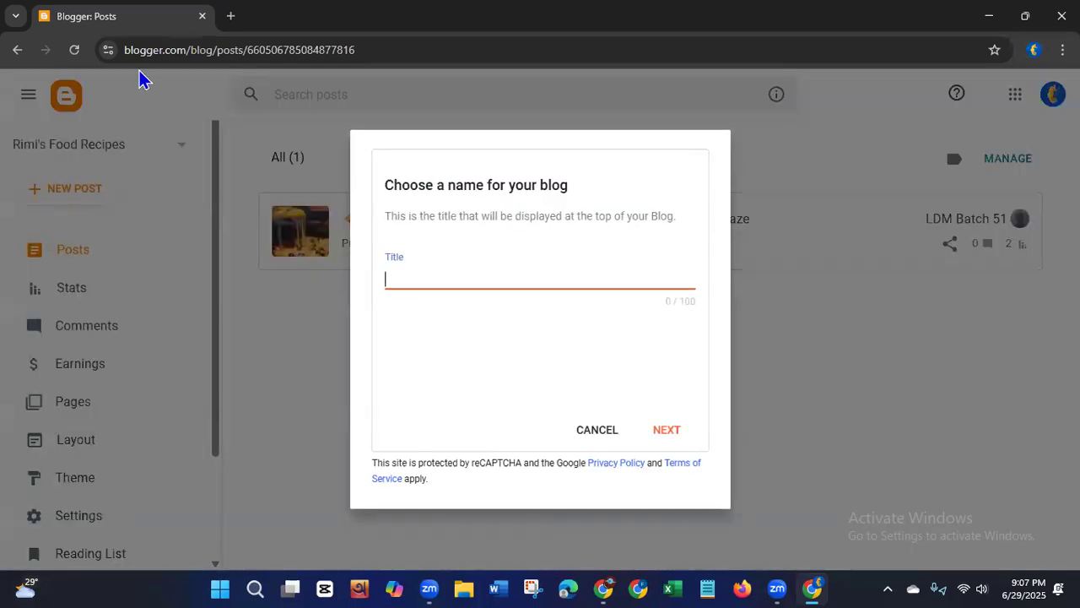
pyautogui.click(579, 284)
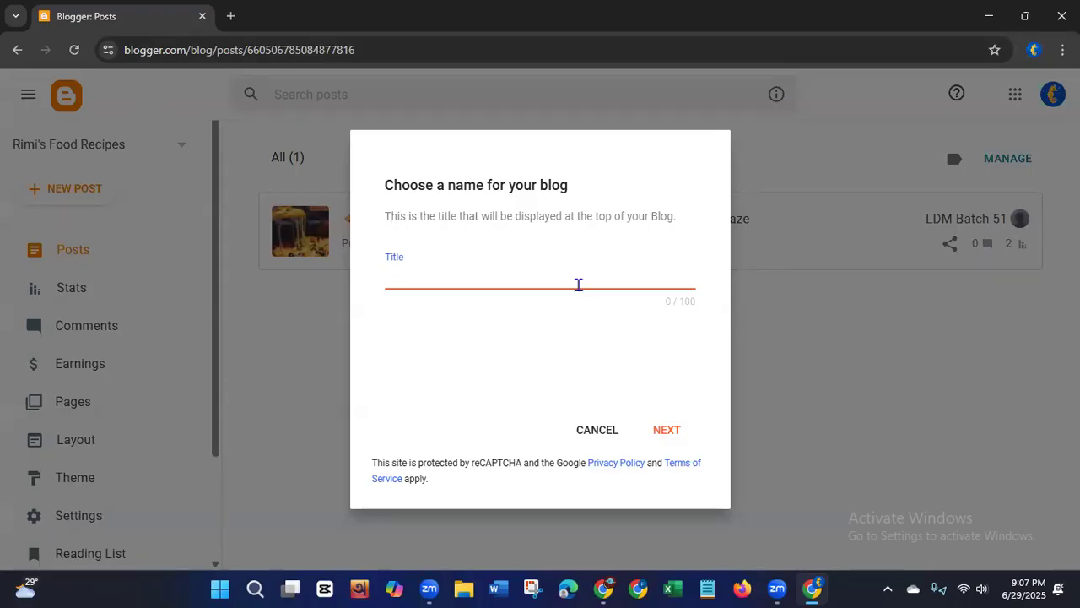
pyautogui.click(801, 434)
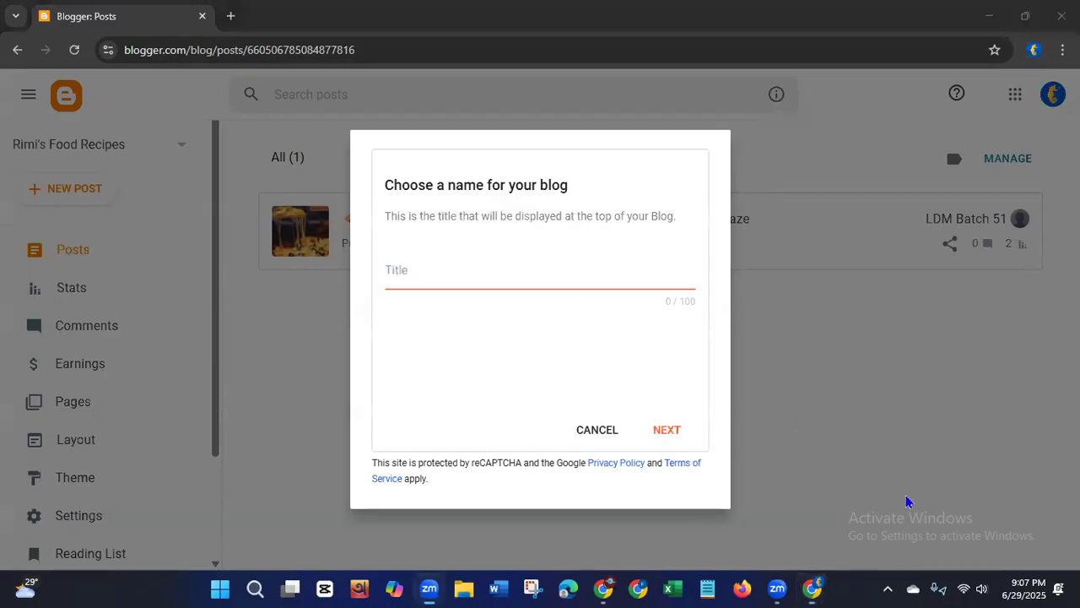
pyautogui.click(462, 260)
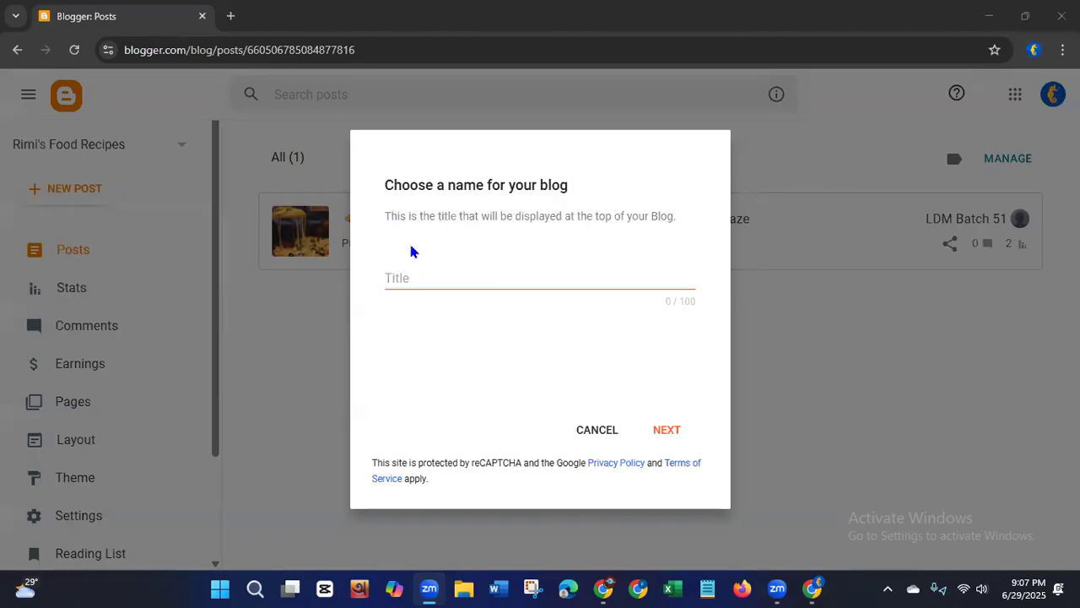
pyautogui.click(418, 276)
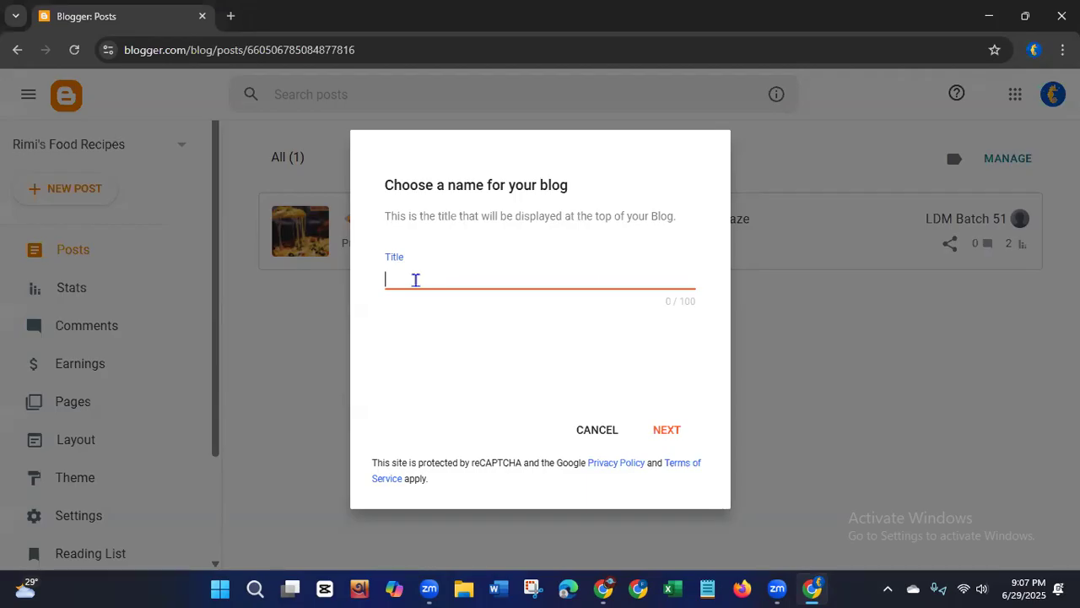
pyautogui.write("Mina's")
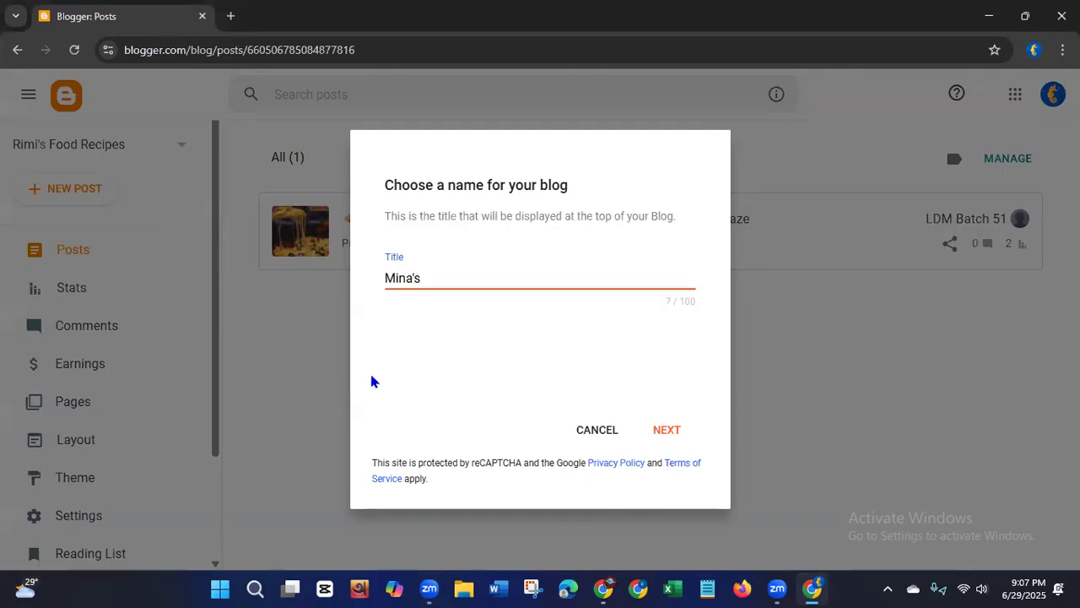
pyautogui.write(' Kitchen')
pyautogui.click(674, 439)
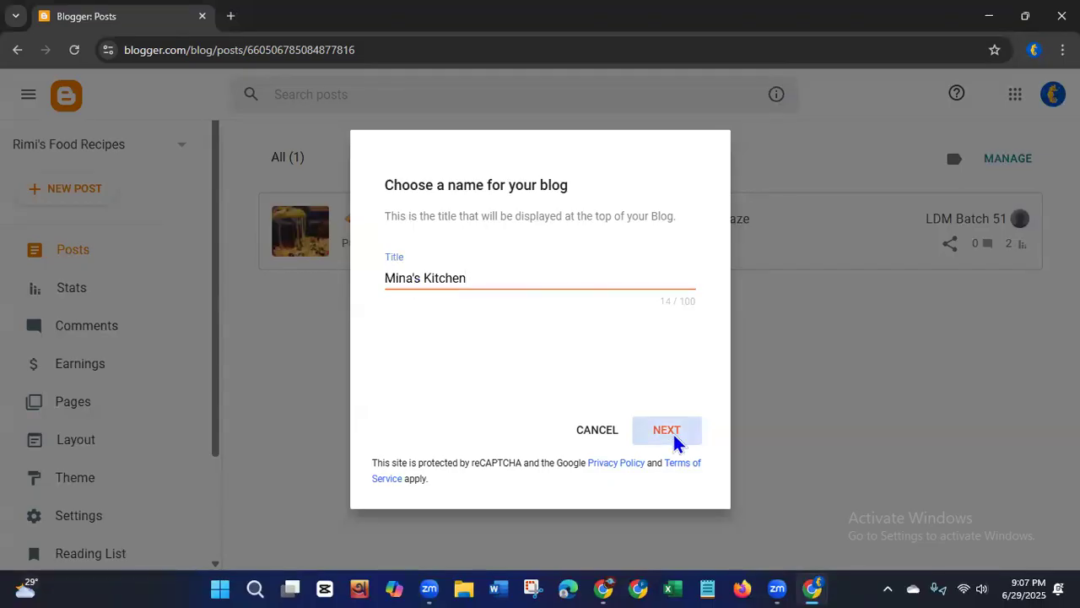
pyautogui.click(674, 439)
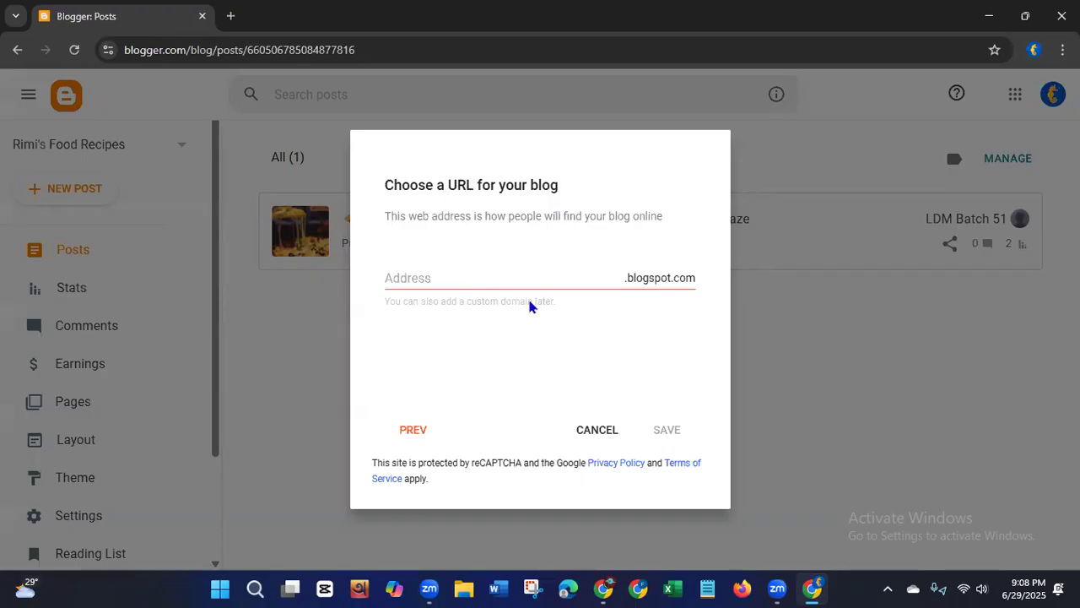
# Step: Enter minaskitchen as the new blog's blogspot.com address
pyautogui.click(468, 281)
pyautogui.write('minaskitchen')
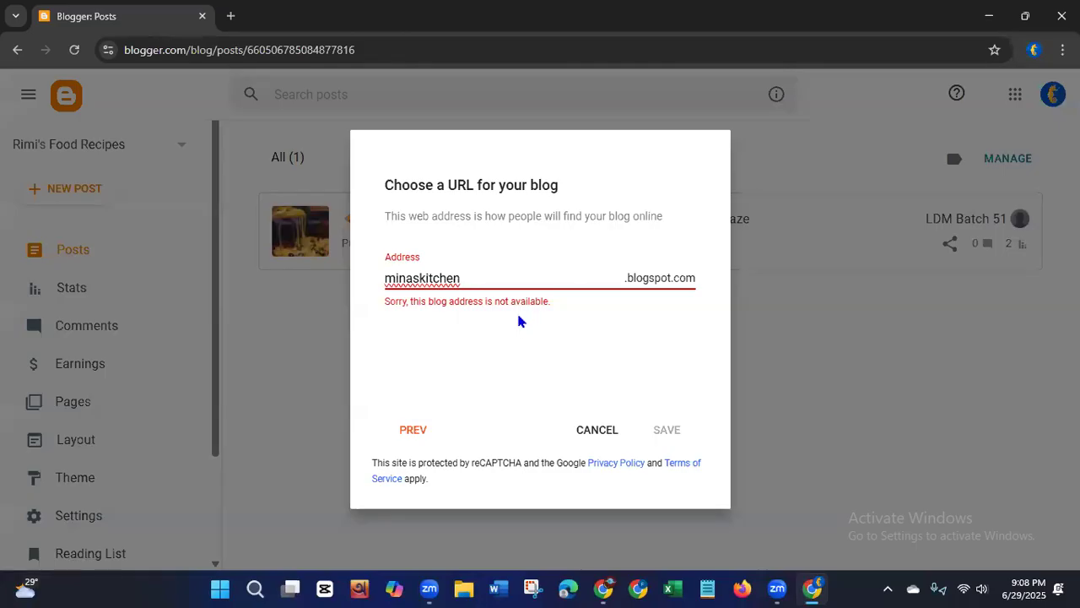
# Step: Try minas_kitchen as the blog address, then take the underscore out again
pyautogui.click(419, 279)
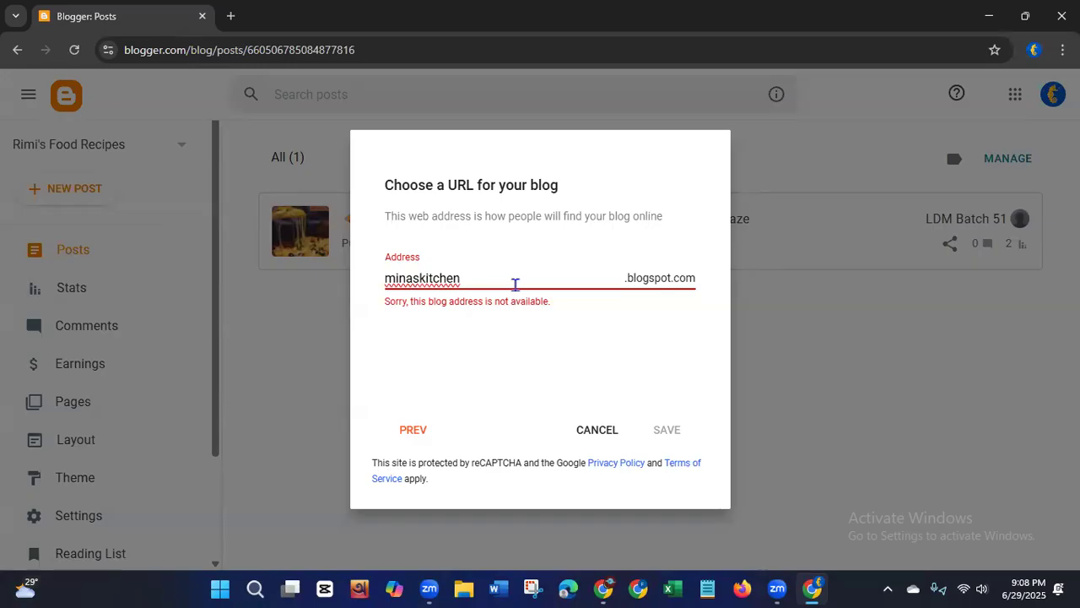
pyautogui.write('_')
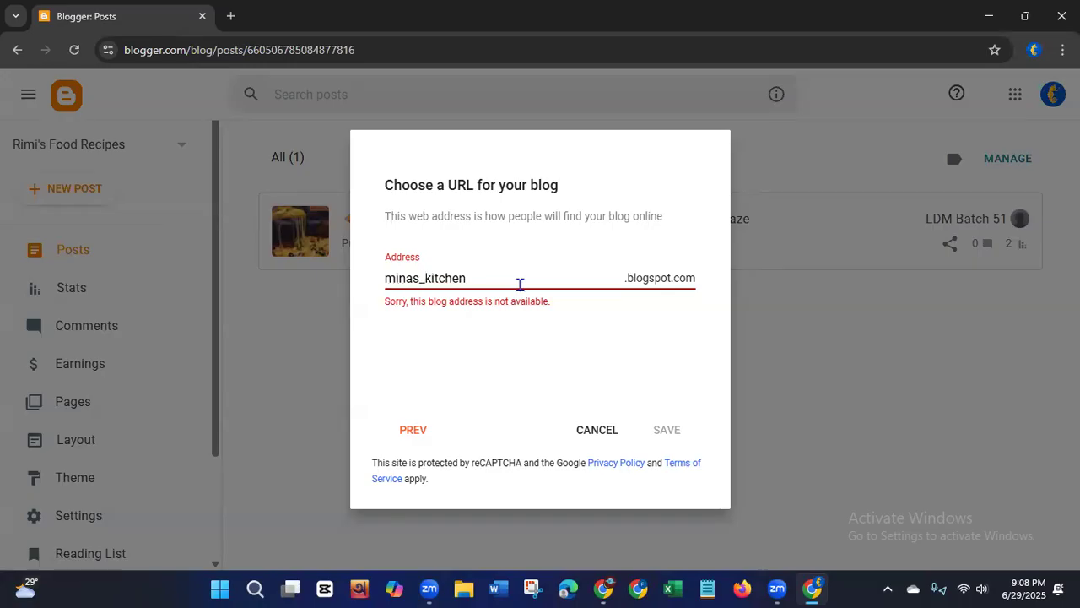
pyautogui.press('BackSpace')
# Step: Append 25 to make the blog address minaskitchen25.blogspot.com and save the new blog
pyautogui.click(515, 283)
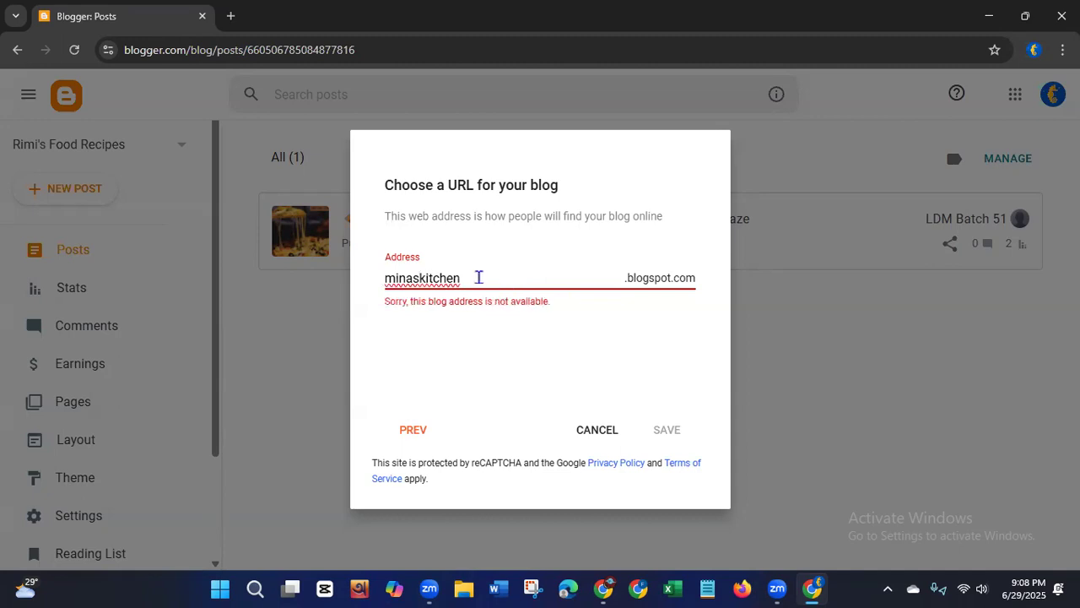
pyautogui.write('25')
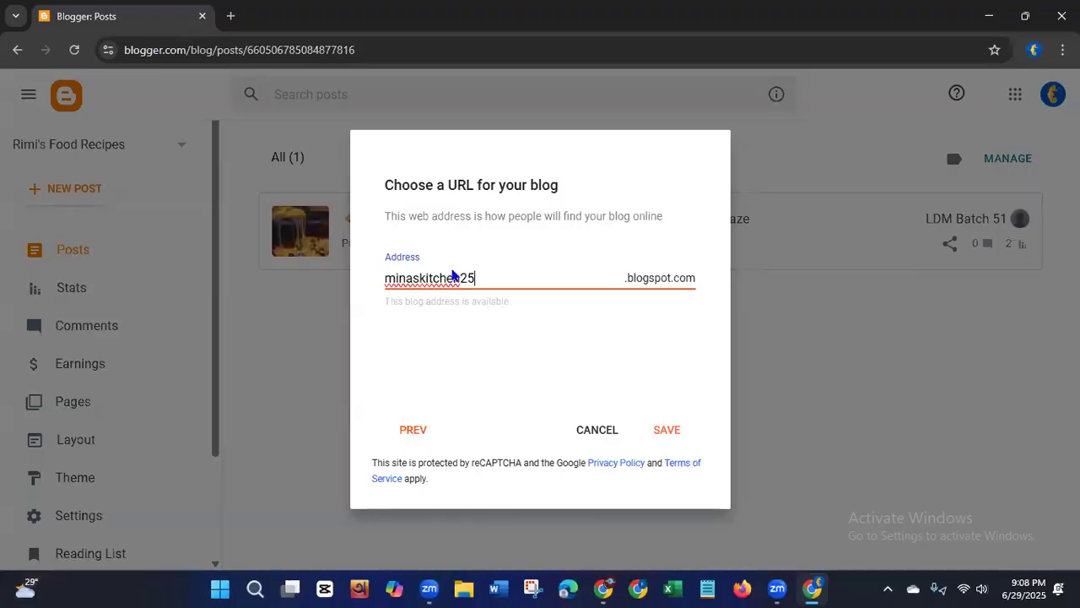
pyautogui.click(667, 432)
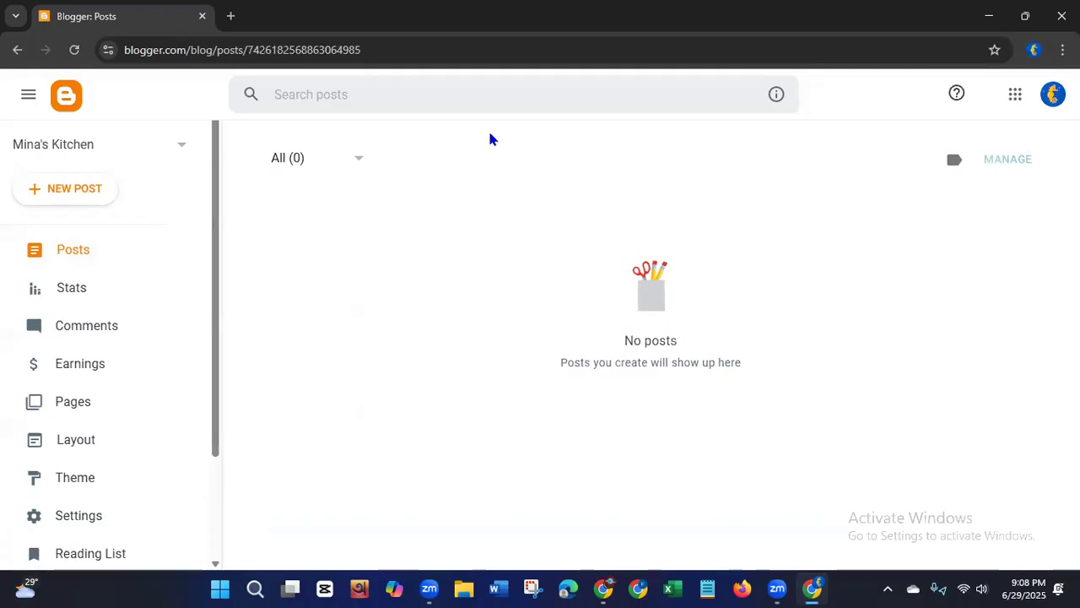
# Step: Open the public page of the Mina's Kitchen blog to view how it looks
pyautogui.moveTo(215, 447); pyautogui.dragTo(218, 564)
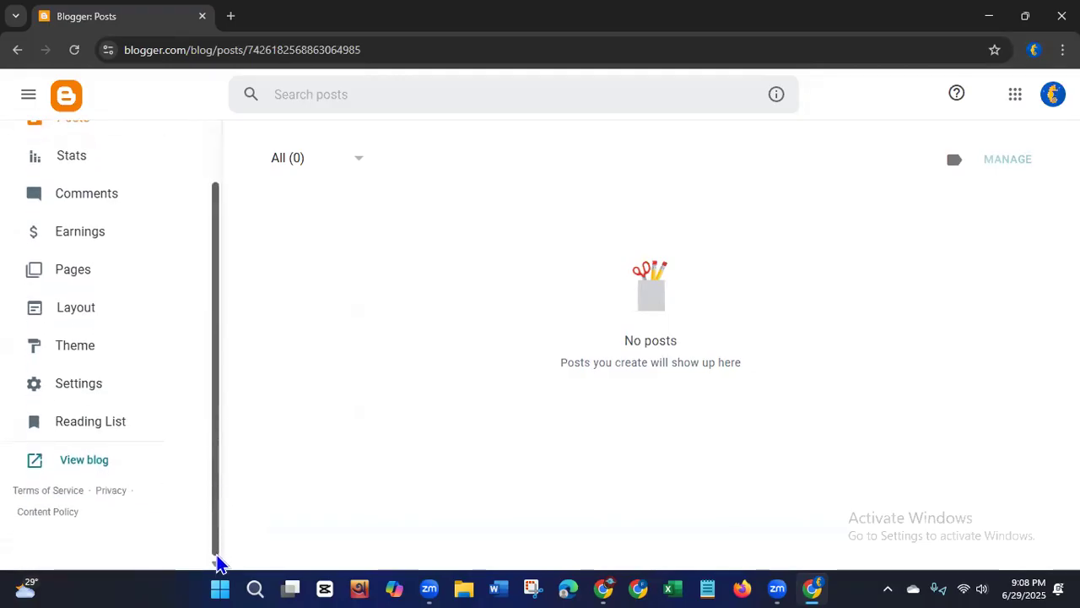
pyautogui.click(80, 464)
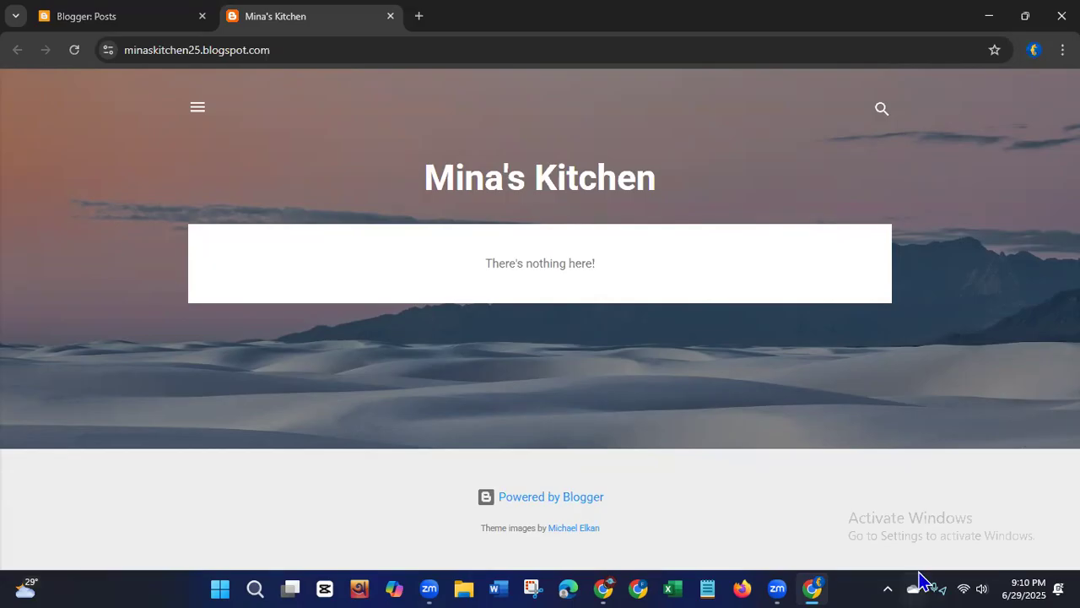
# Step: Switch to Firefox, open the bookmarked Mailbox Money Blog and look through its home page down to the latest blog posts
pyautogui.click(743, 588)
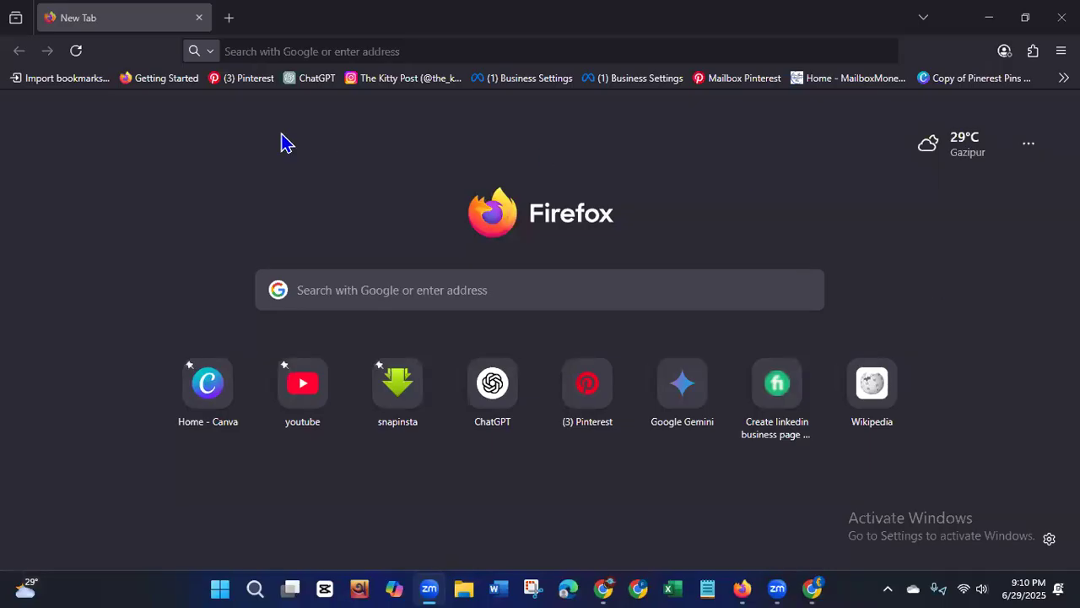
pyautogui.click(834, 83)
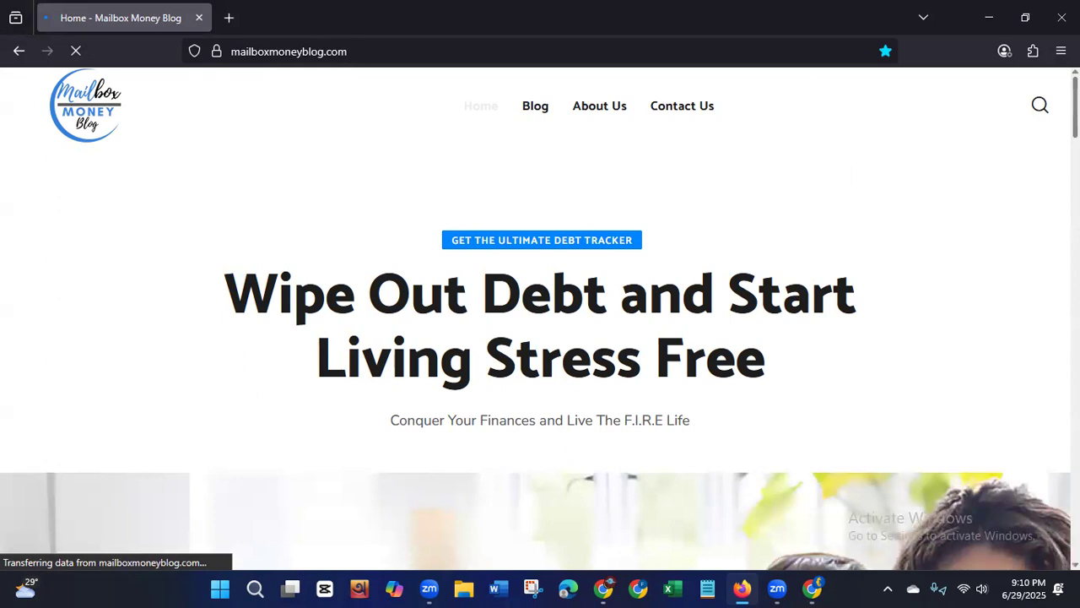
pyautogui.scroll(-3, 540, 338)
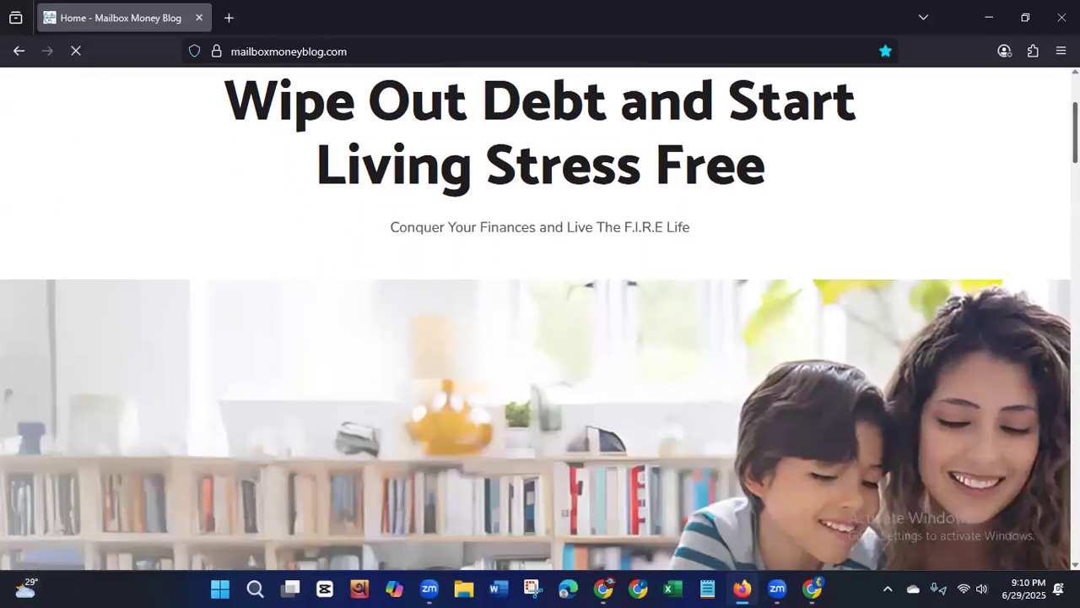
pyautogui.scroll(-3, 540, 338)
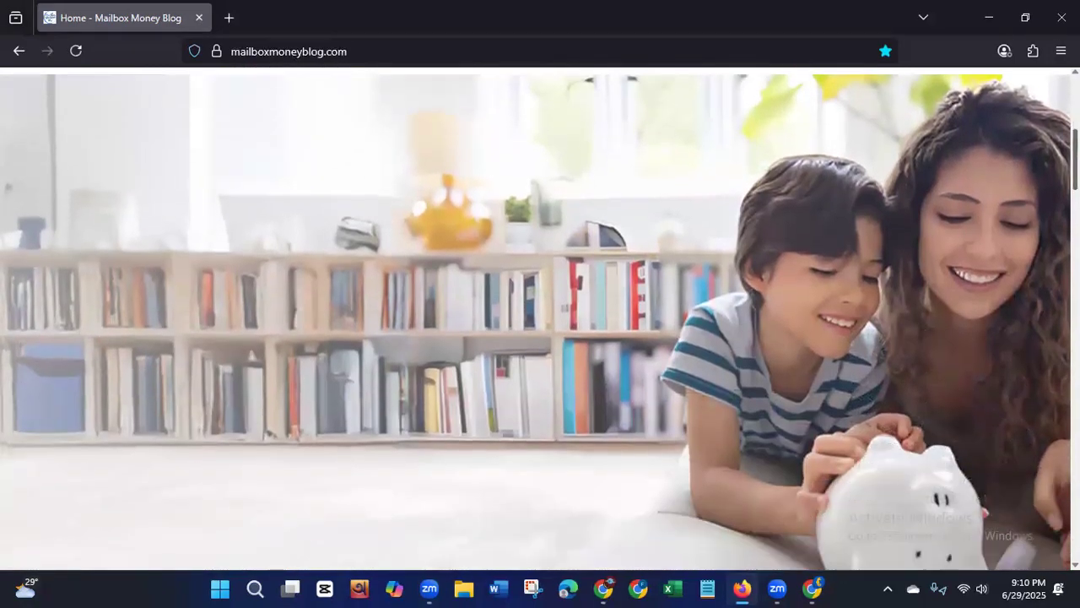
pyautogui.scroll(-5, 540, 338)
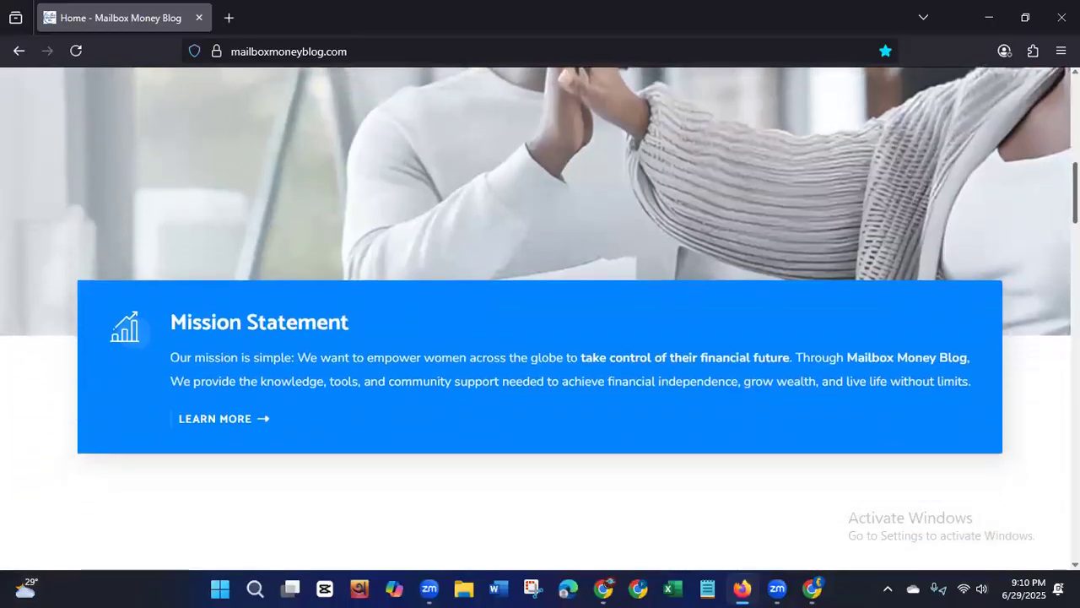
pyautogui.scroll(-4, 494, 375)
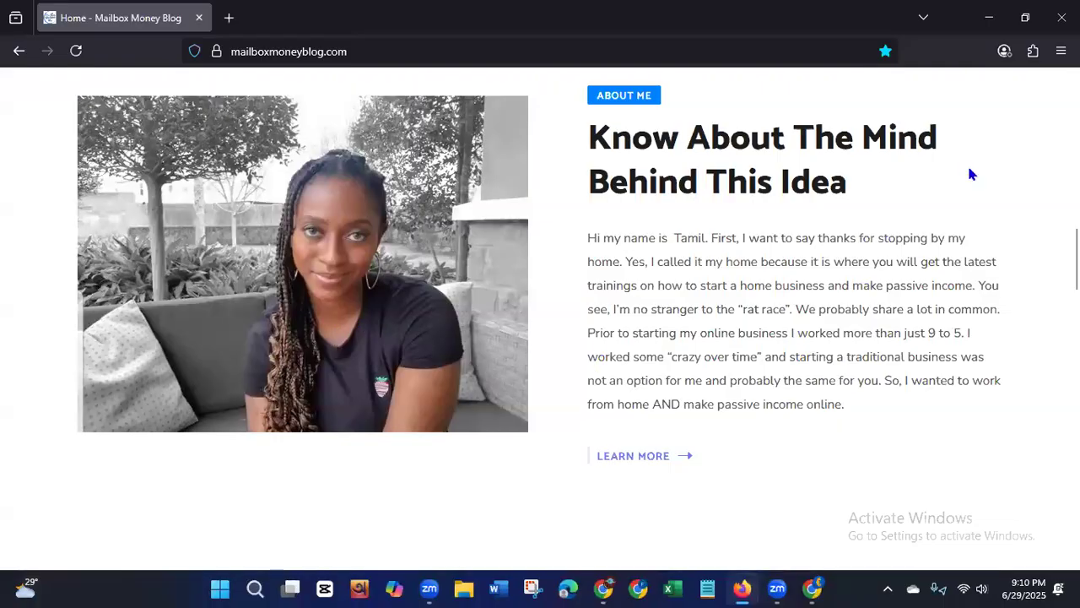
pyautogui.scroll(-8, 574, 320)
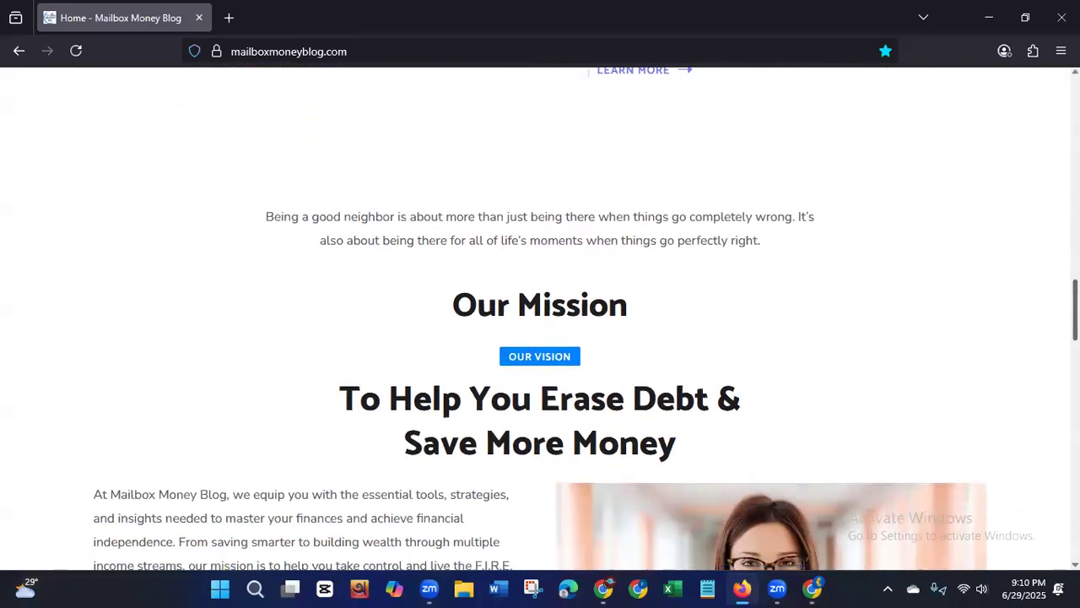
pyautogui.scroll(-7, 540, 321)
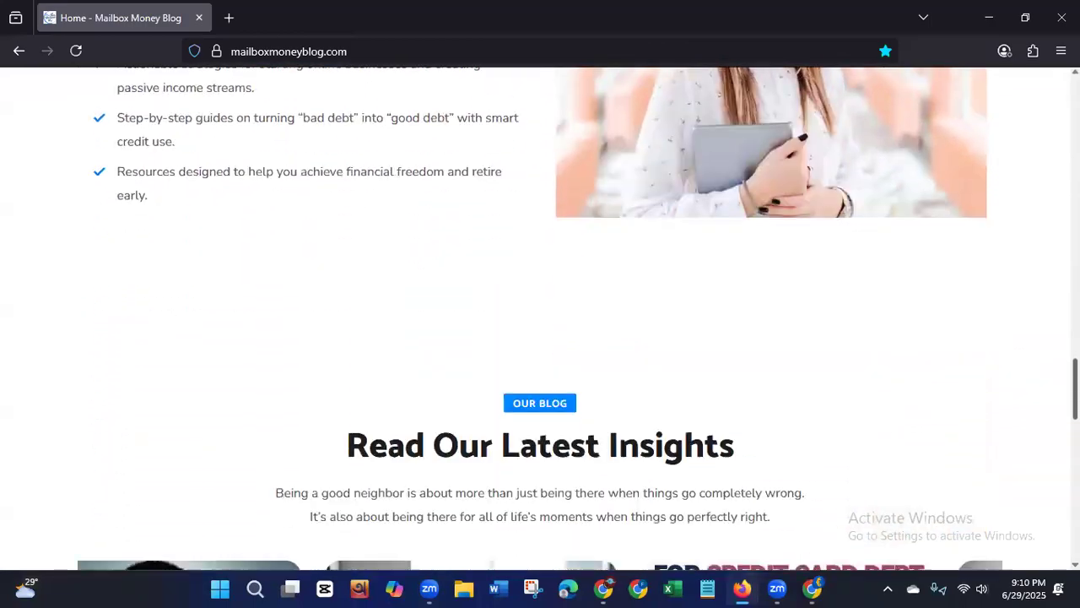
pyautogui.scroll(-2, 540, 321)
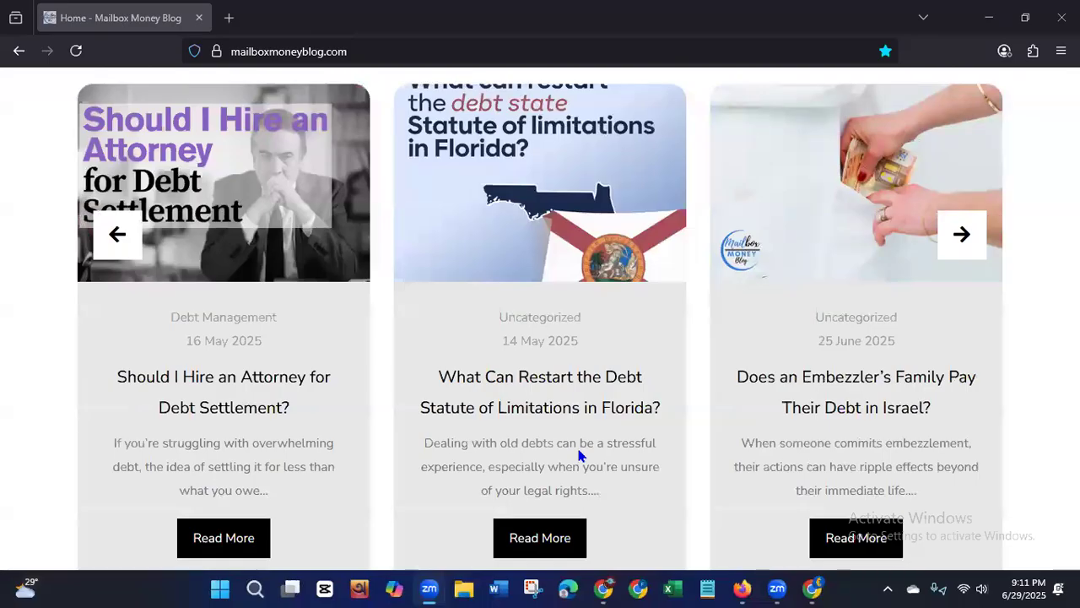
# Step: Advance the latest posts carousel and open the article "10 Best Side Hustles for Nurses with Passive Income Potential"
pyautogui.click(963, 234)
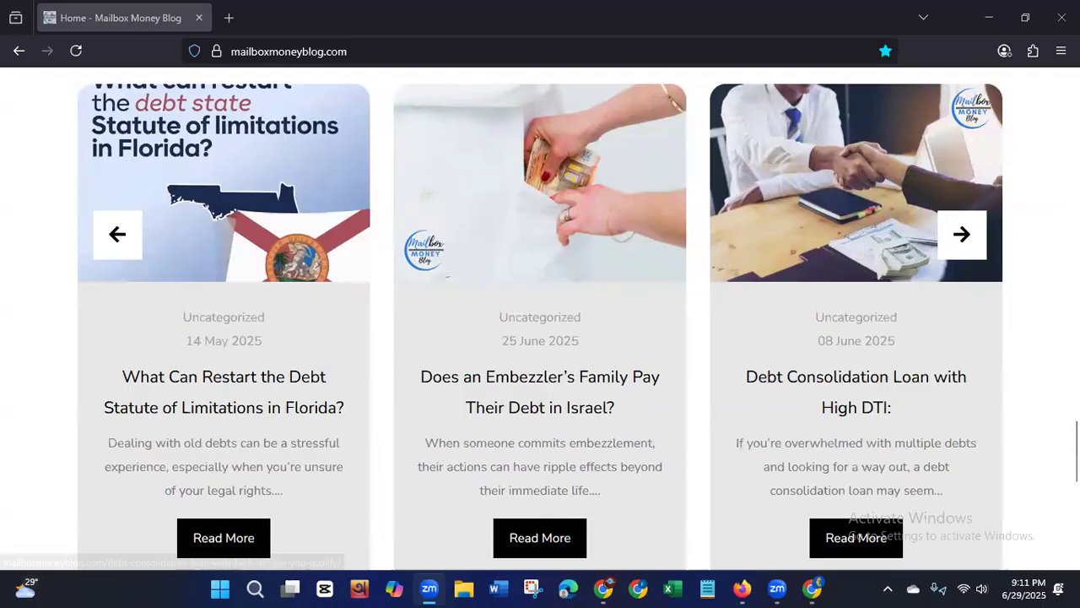
pyautogui.scroll(-4, 540, 321)
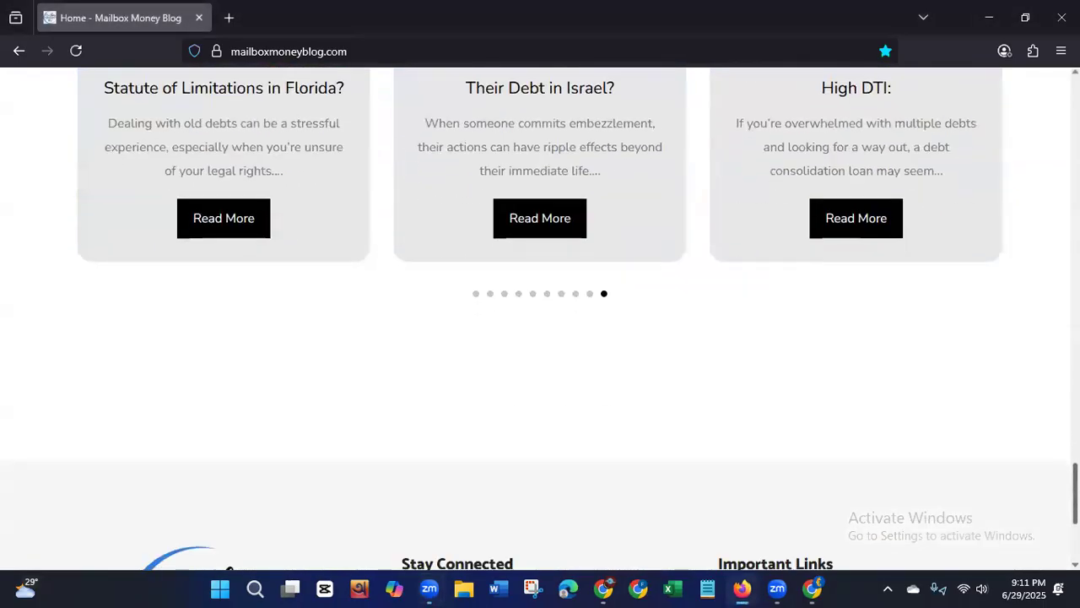
pyautogui.scroll(2, 540, 320)
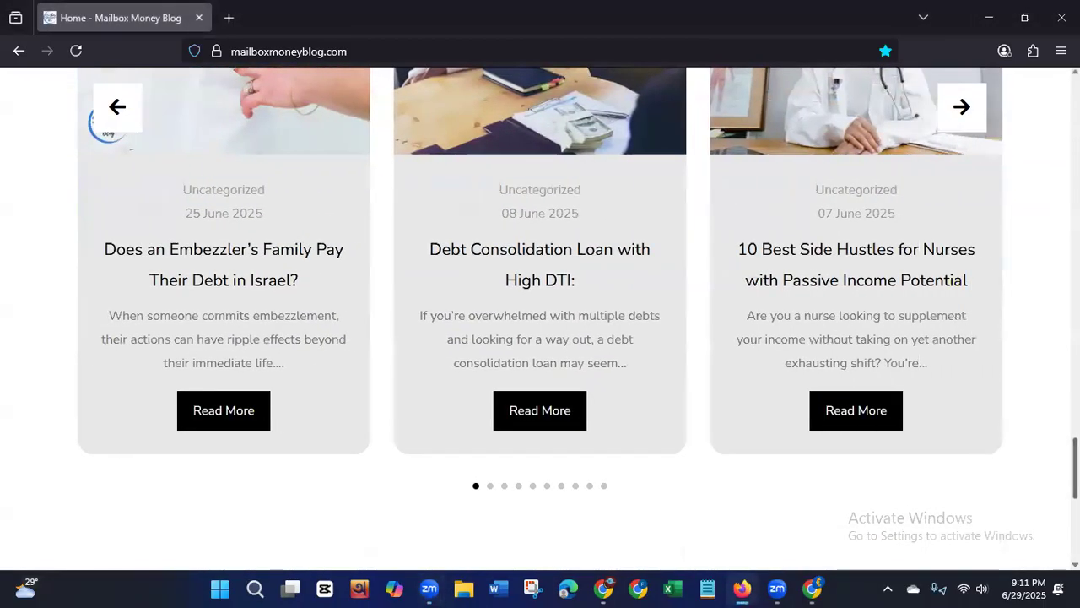
pyautogui.click(882, 422)
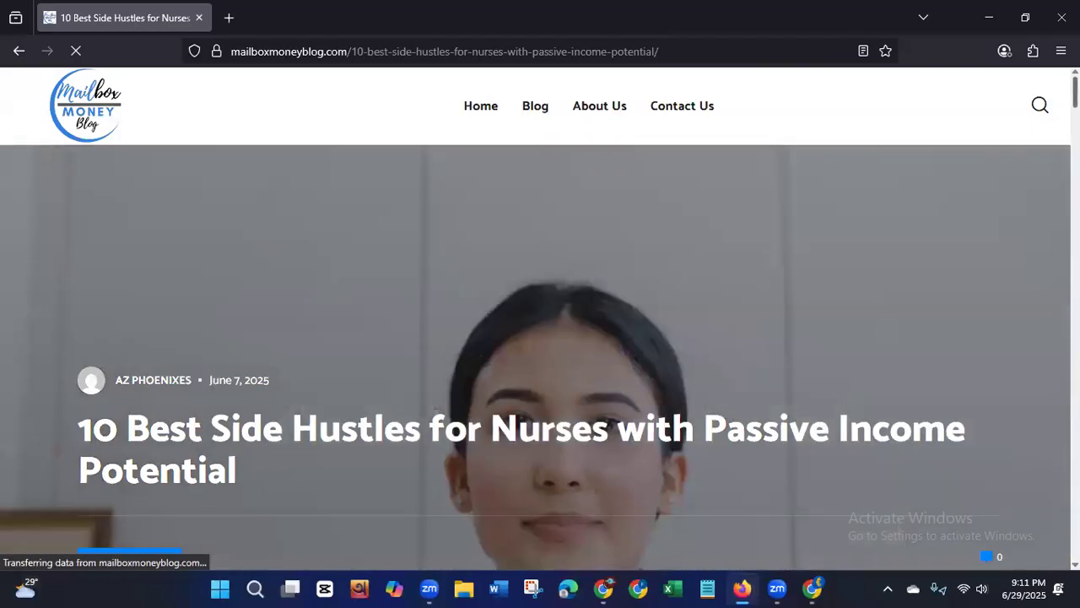
# Step: Skim the whole nurses' side hustles article down to its related posts and return to its title
pyautogui.scroll(-3, 540, 319)
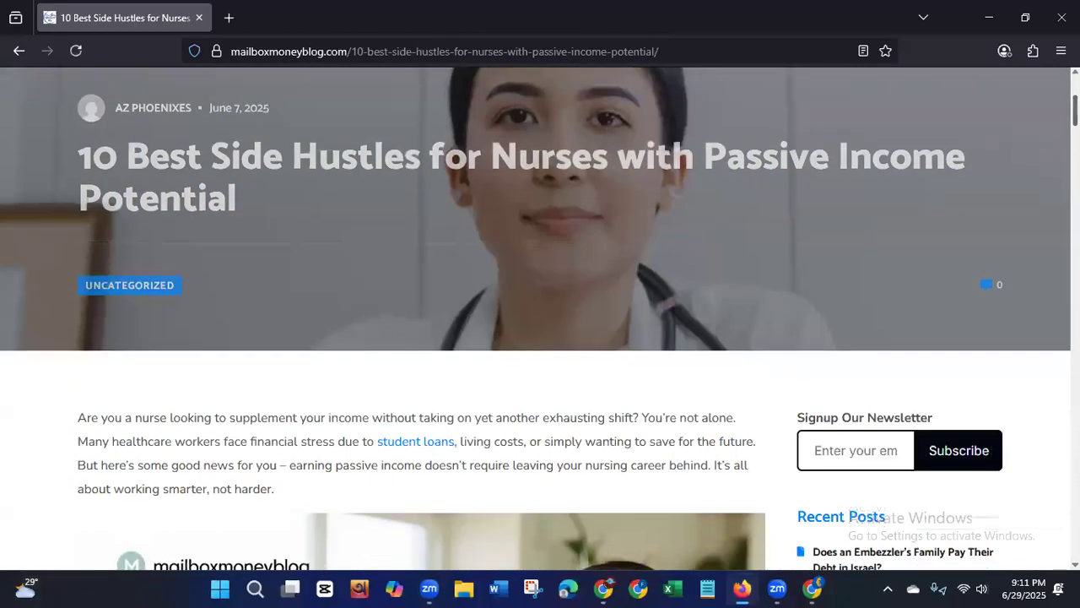
pyautogui.scroll(-5, 540, 318)
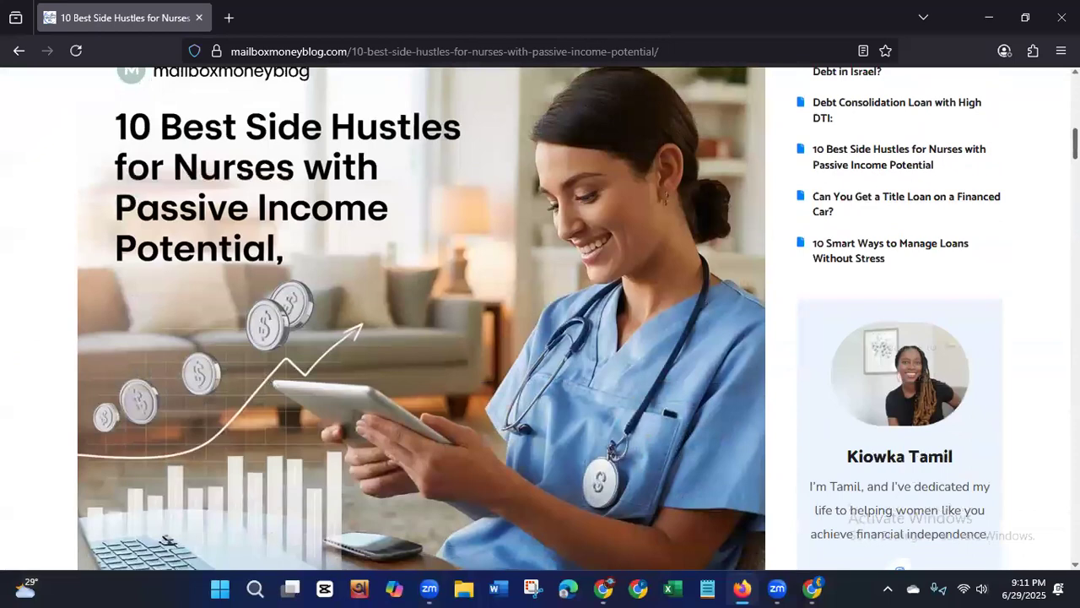
pyautogui.scroll(-8, 541, 318)
pyautogui.scroll(-10, 540, 318)
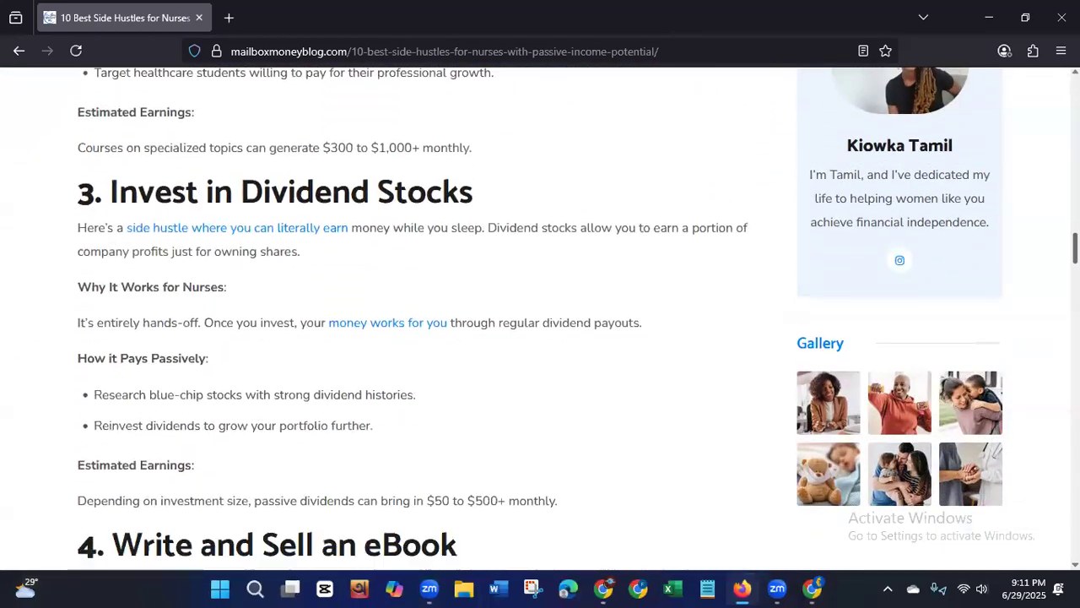
pyautogui.scroll(-12, 540, 318)
pyautogui.scroll(-11, 1038, 372)
pyautogui.scroll(-8, 1034, 414)
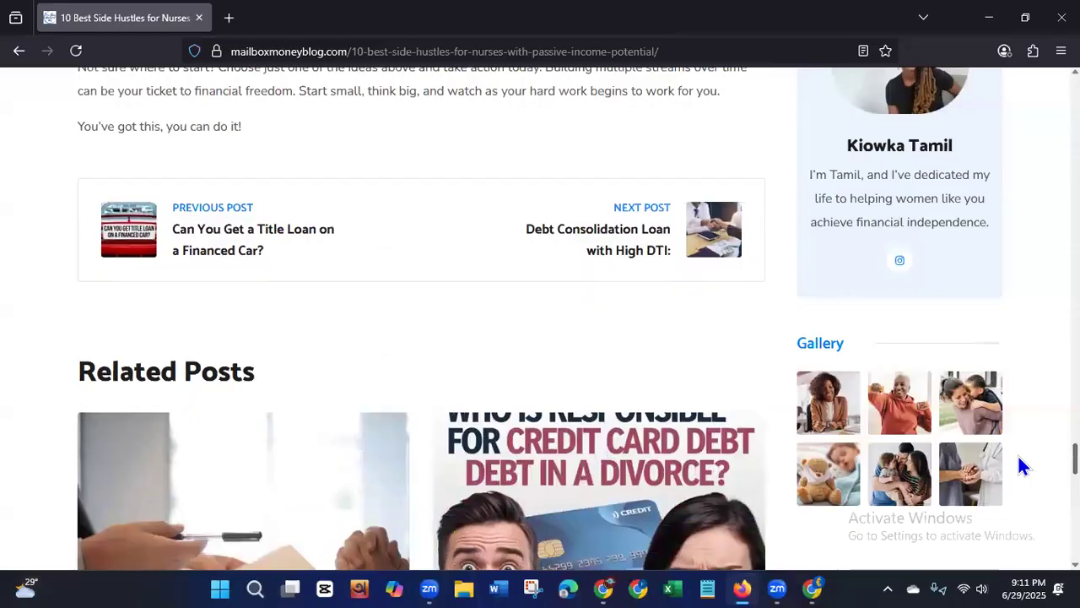
pyautogui.scroll(20, 1018, 454)
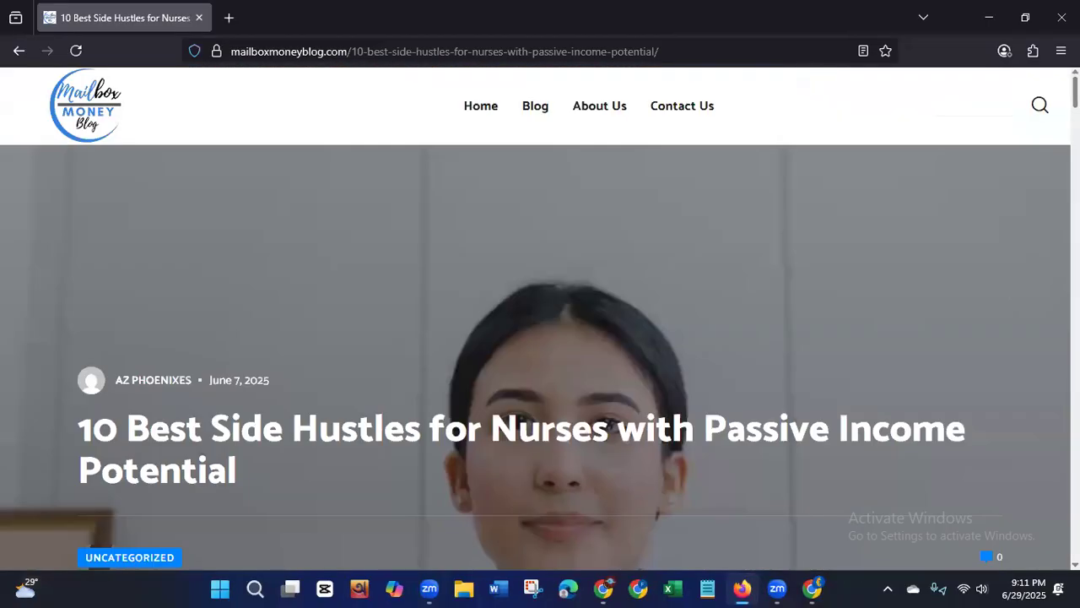
# Step: Examine the article's structure from the introduction and featured image through the numbered sections and conclusion to the related posts
pyautogui.scroll(-8, 540, 338)
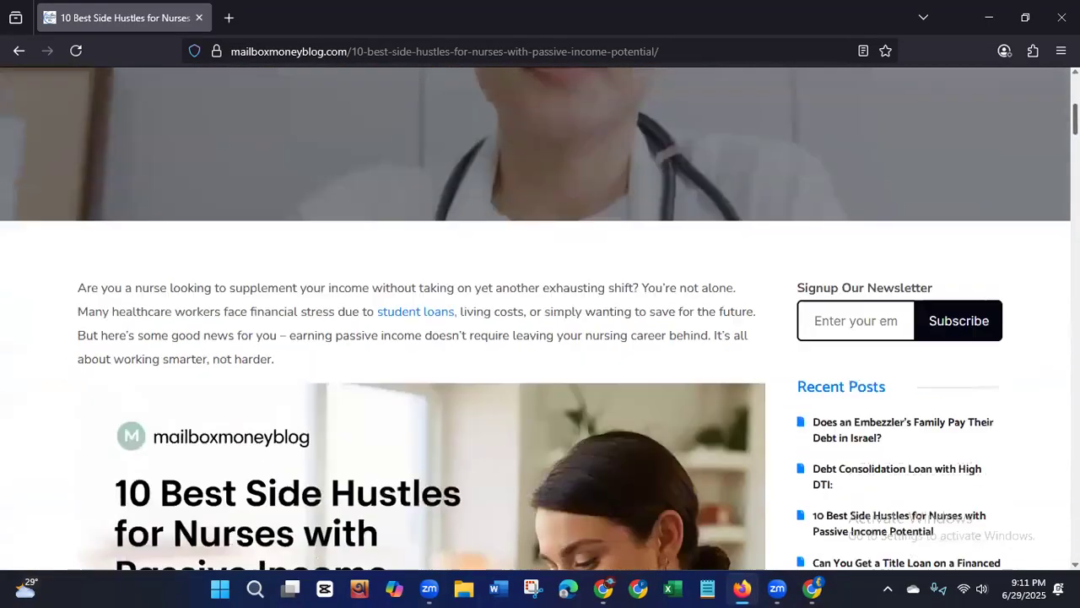
pyautogui.scroll(-1, 540, 321)
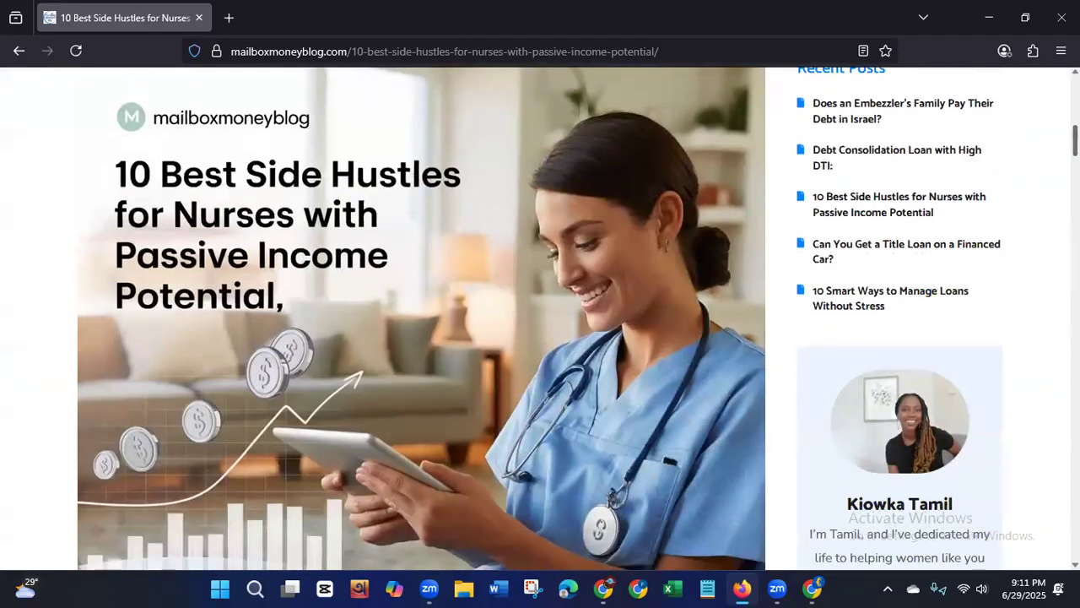
pyautogui.scroll(3, 540, 321)
pyautogui.scroll(-6, 540, 321)
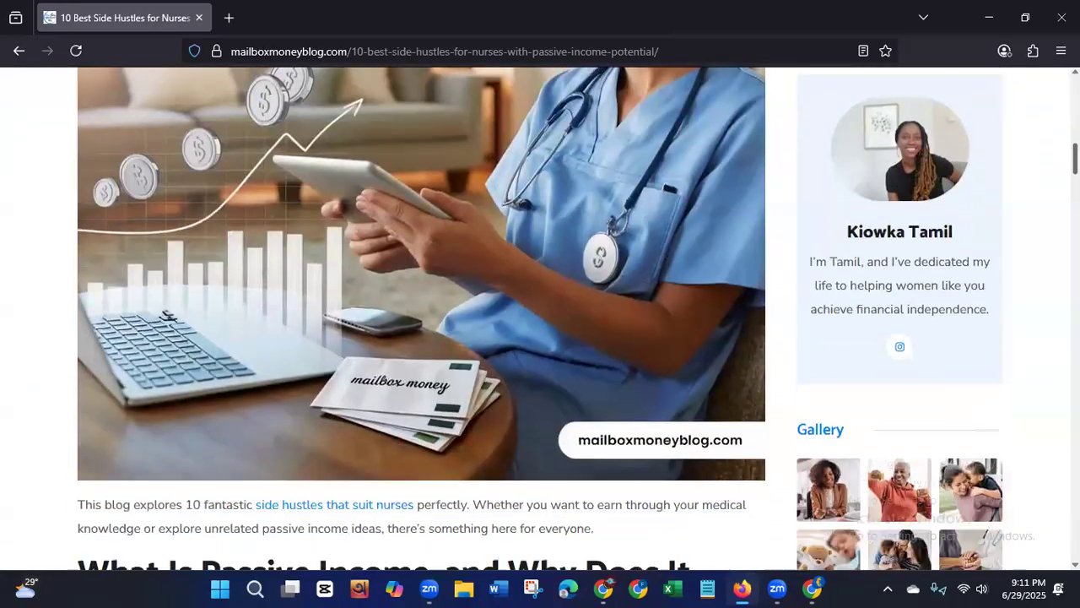
pyautogui.scroll(-6, 540, 320)
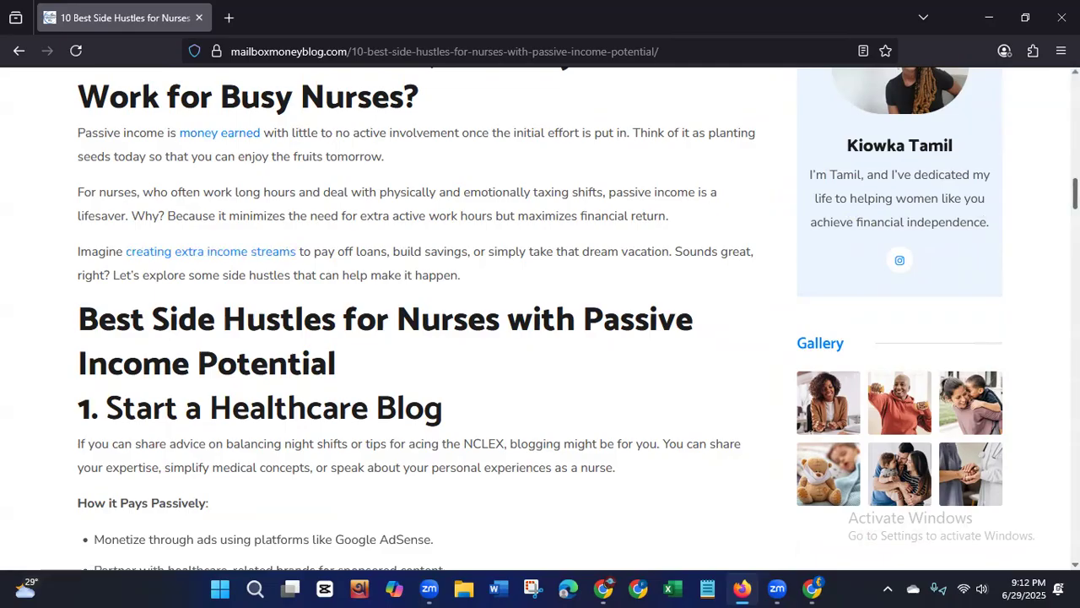
pyautogui.scroll(-10, 456, 321)
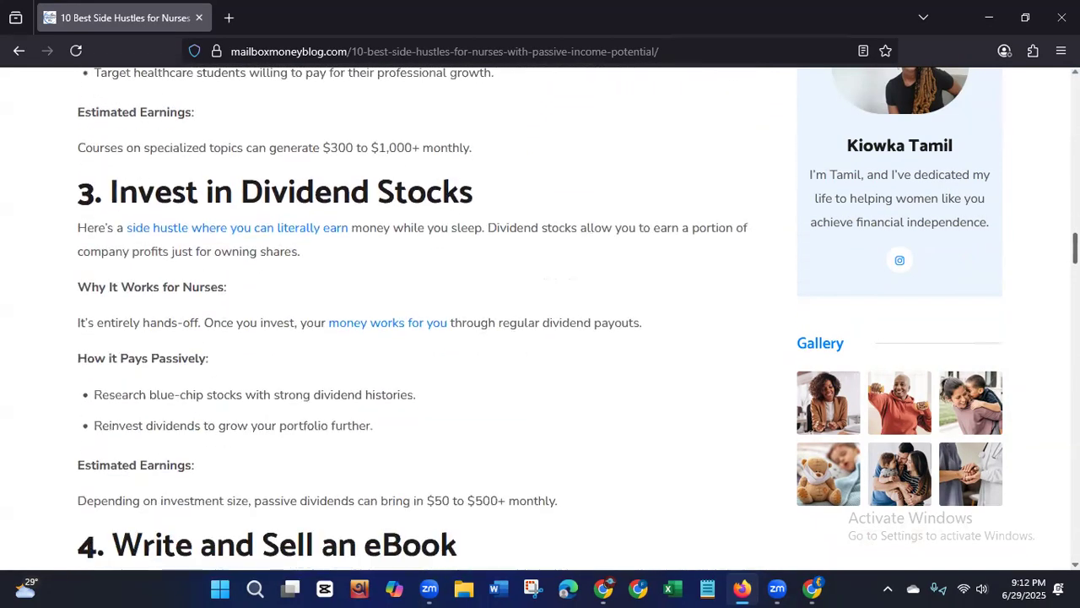
pyautogui.scroll(-8, 1054, 300)
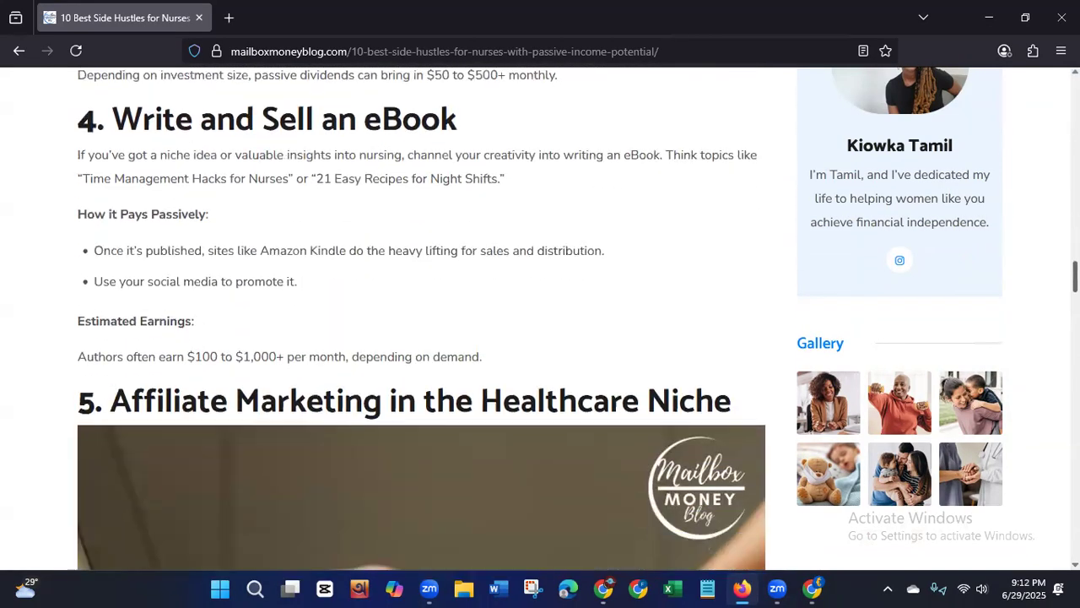
pyautogui.scroll(-10, 1053, 305)
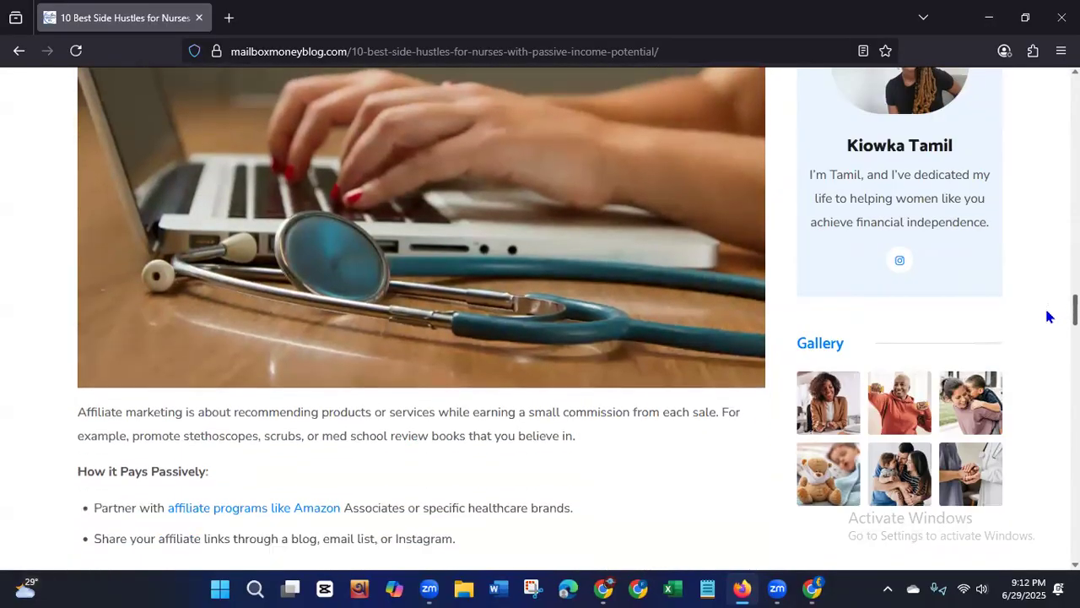
pyautogui.scroll(-14, 1040, 365)
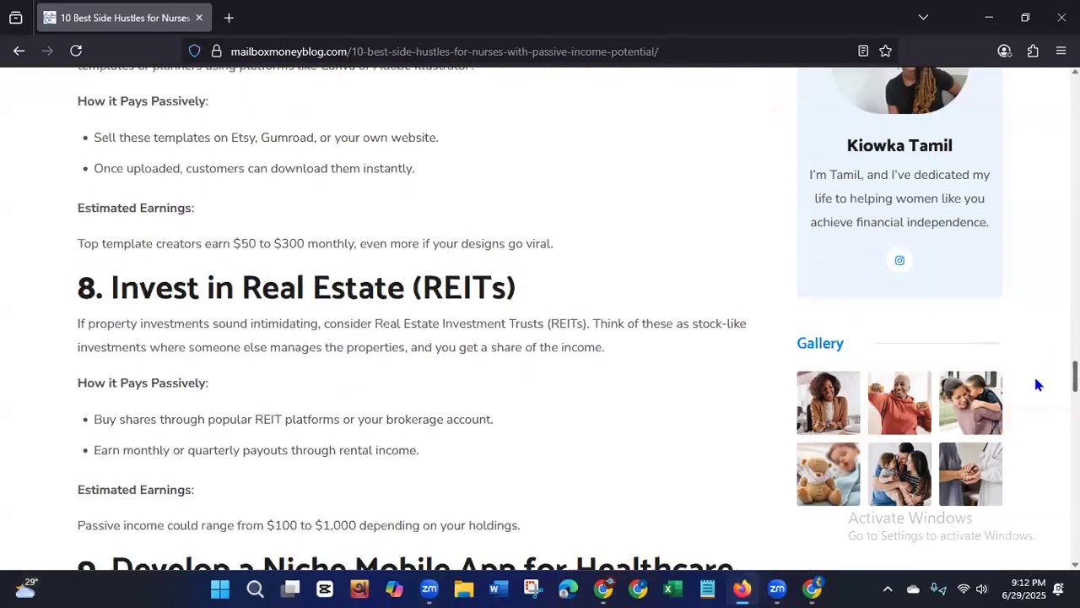
pyautogui.scroll(-7, 1033, 439)
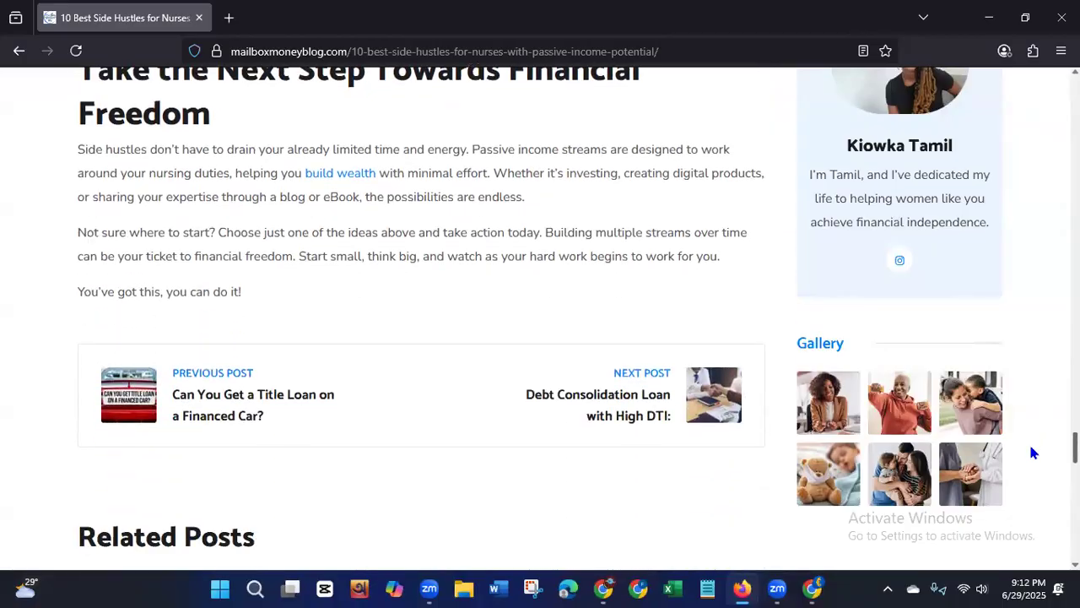
pyautogui.scroll(-1, 1033, 478)
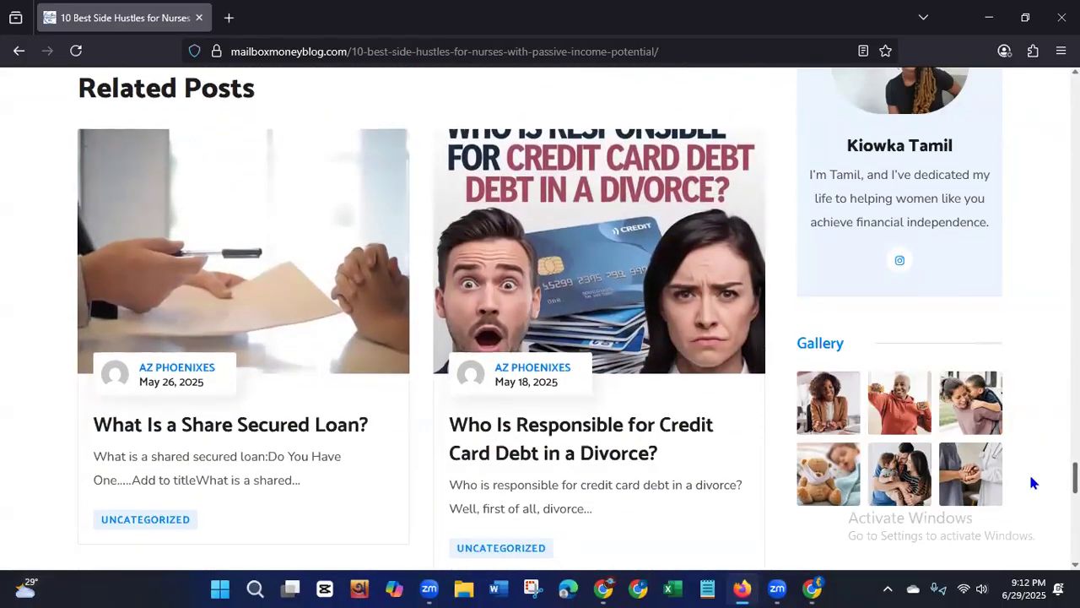
# Step: Go back to the article's opening to review the introduction, featured image and recent posts sidebar
pyautogui.scroll(20, 1033, 483)
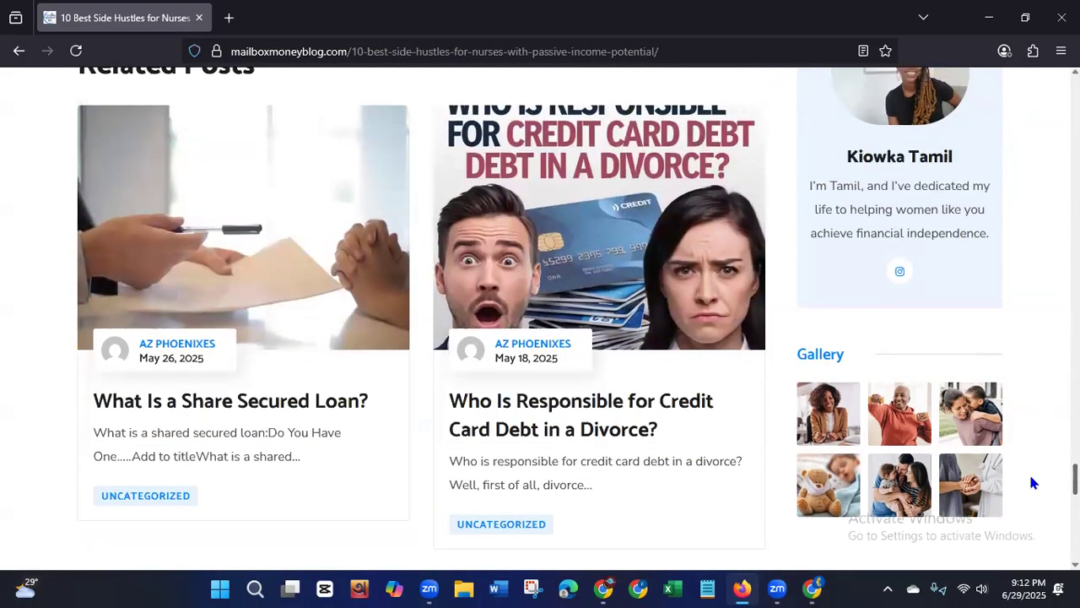
pyautogui.scroll(18, 421, 318)
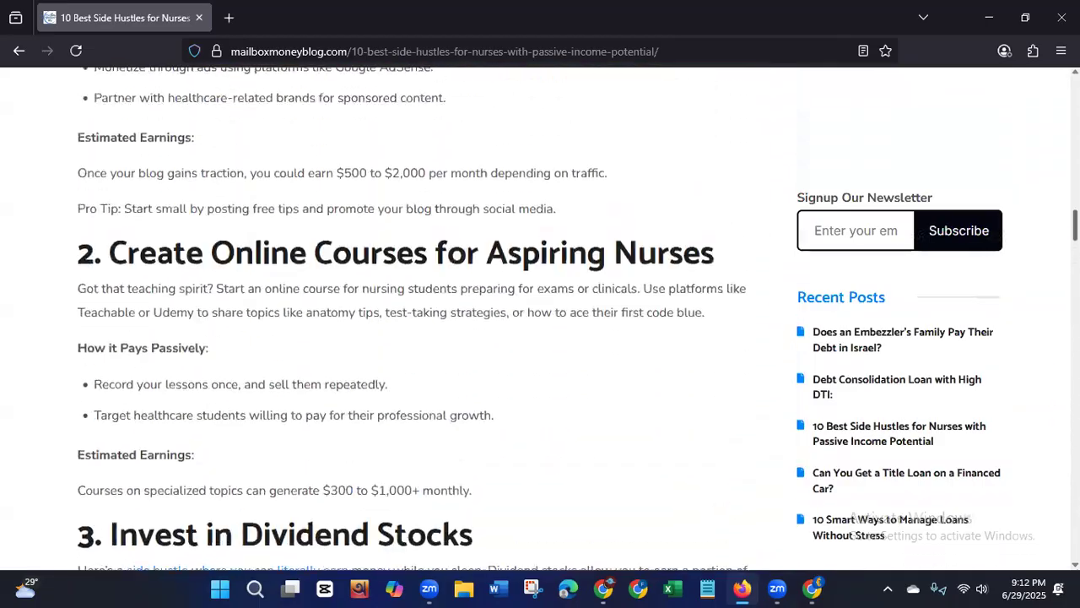
pyautogui.scroll(4, 421, 318)
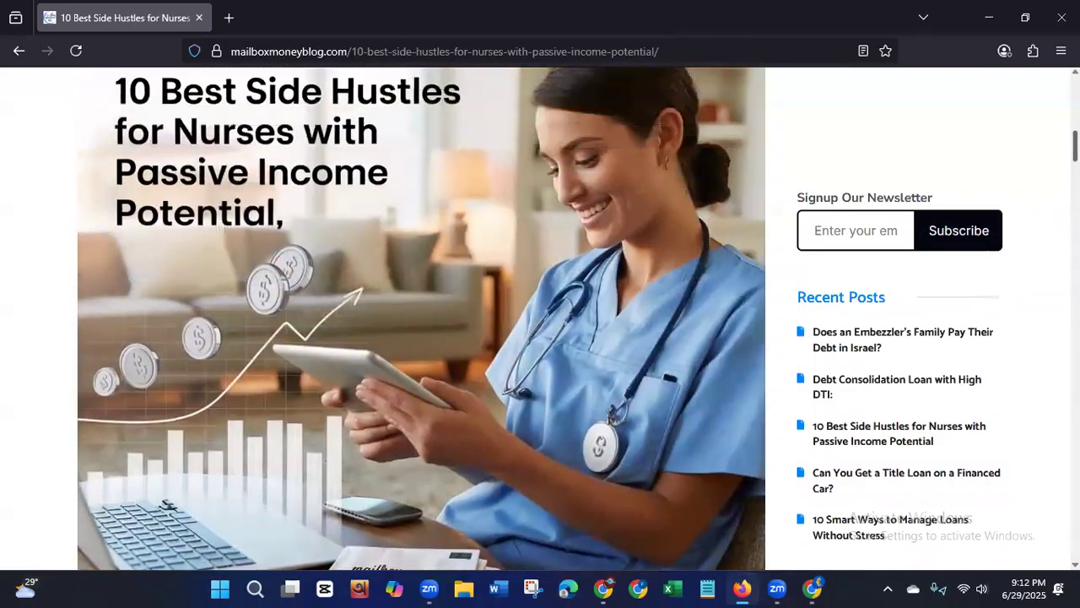
pyautogui.scroll(4, 421, 318)
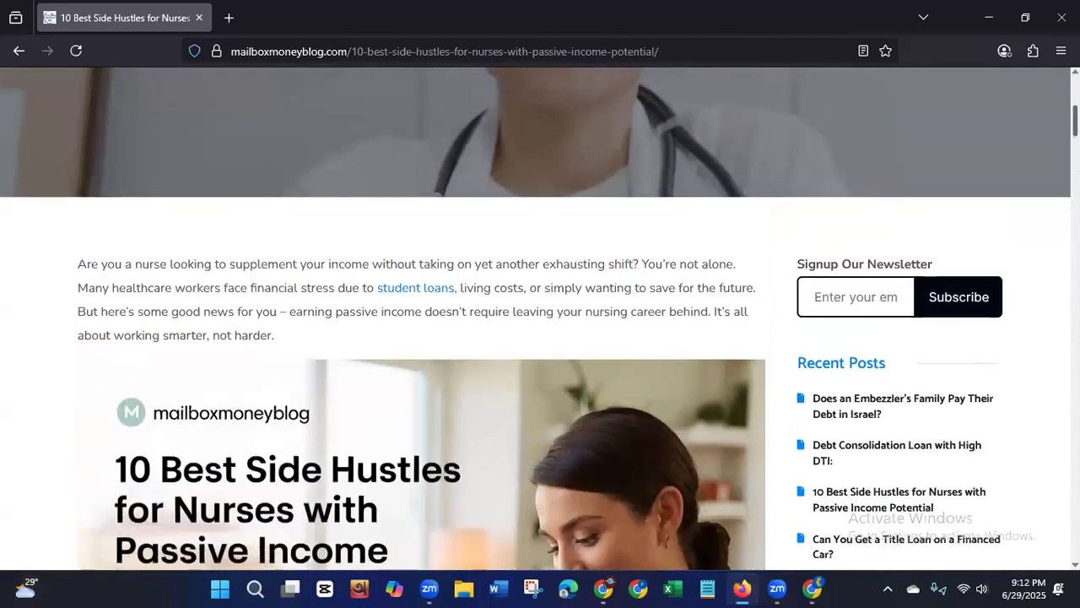
pyautogui.scroll(-2, 421, 319)
pyautogui.scroll(-2, 1002, 191)
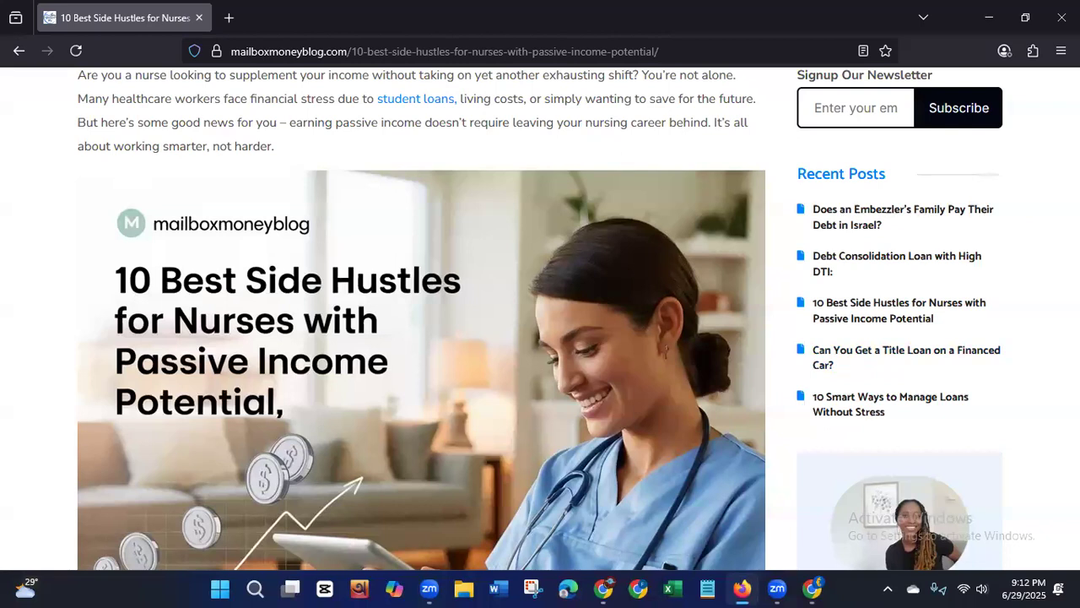
# Step: Close the example blog's browser window and return to the Posts page of the Mina's Kitchen dashboard in Blogger
pyautogui.click(1062, 17)
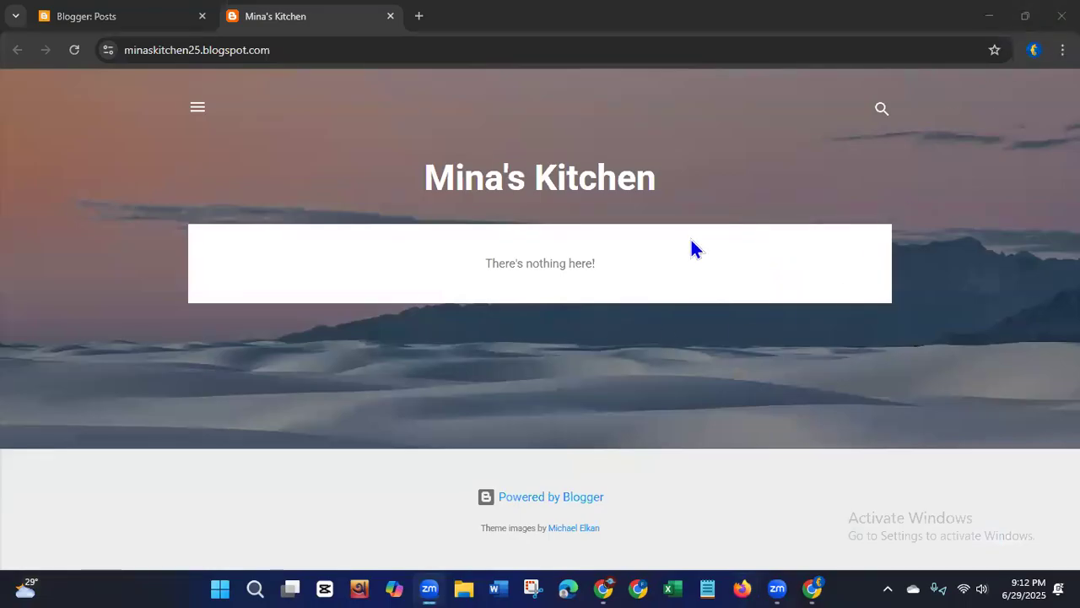
pyautogui.click(88, 21)
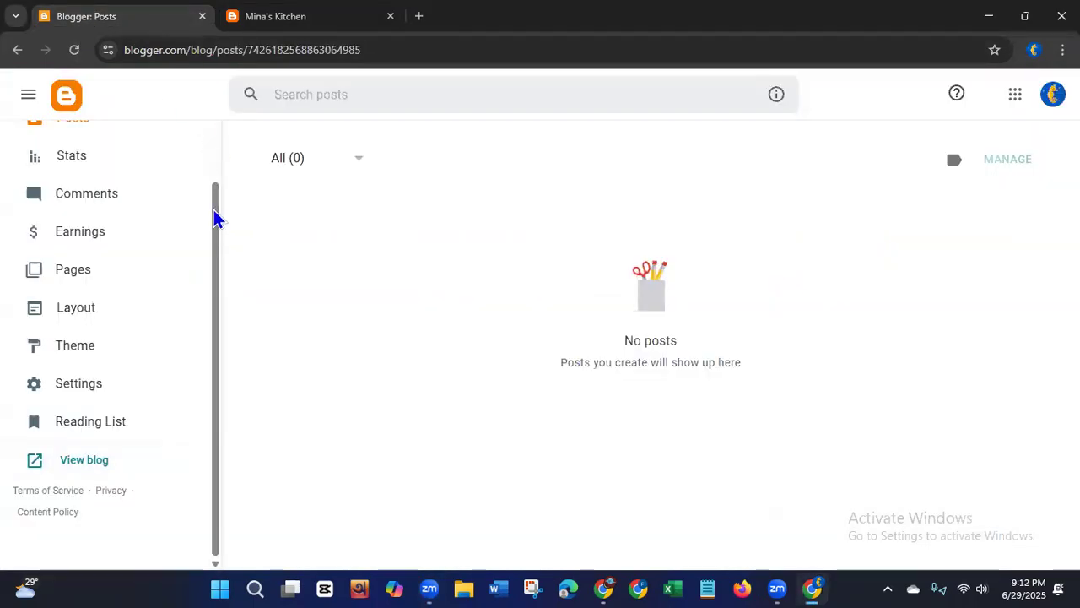
pyautogui.scroll(3, 215, 219)
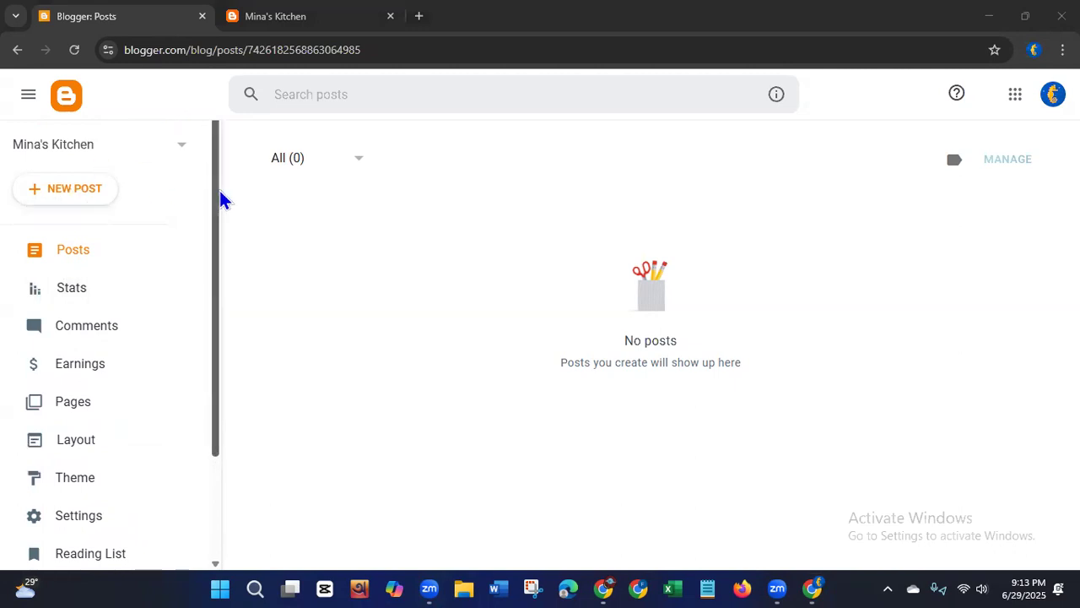
# Step: Open the blog's Stats page and review its follower, post, comment and page view sections
pyautogui.click(67, 298)
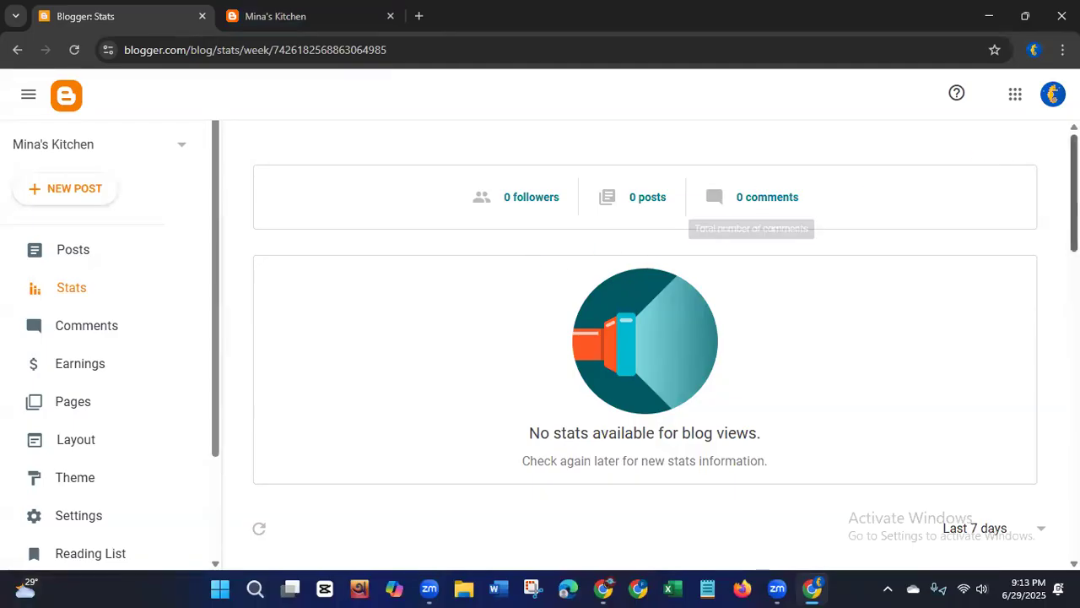
pyautogui.scroll(-1, 743, 211)
pyautogui.scroll(-8, 646, 346)
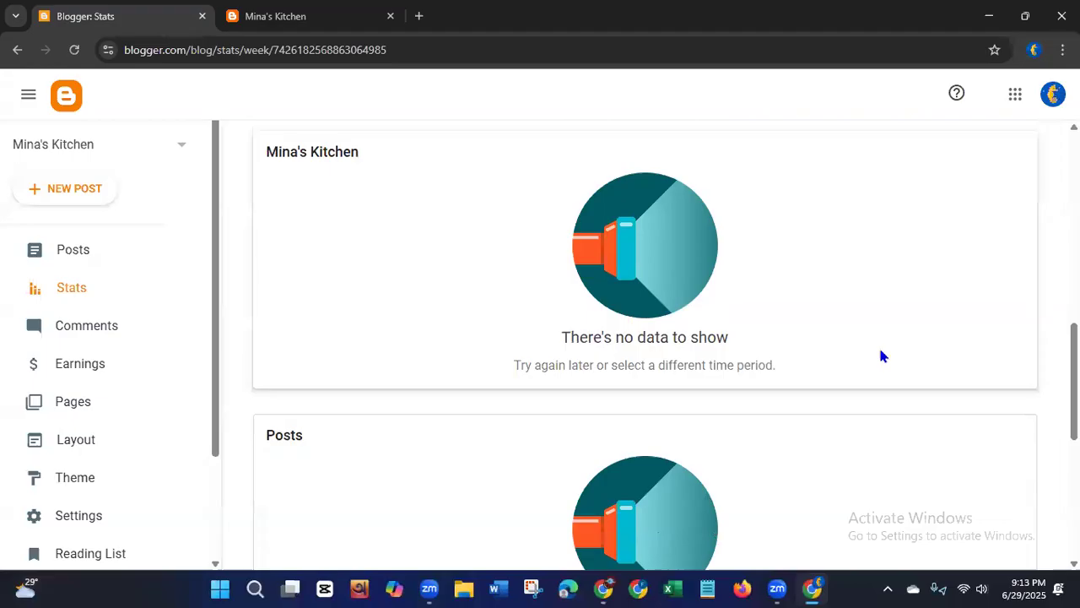
pyautogui.scroll(-5, 646, 346)
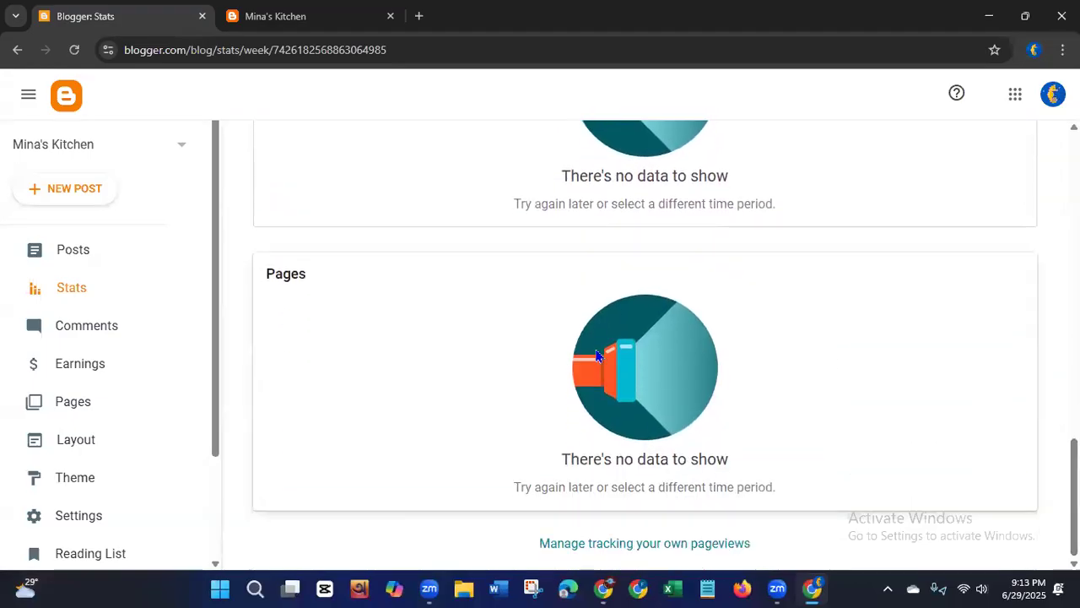
pyautogui.scroll(10, 645, 346)
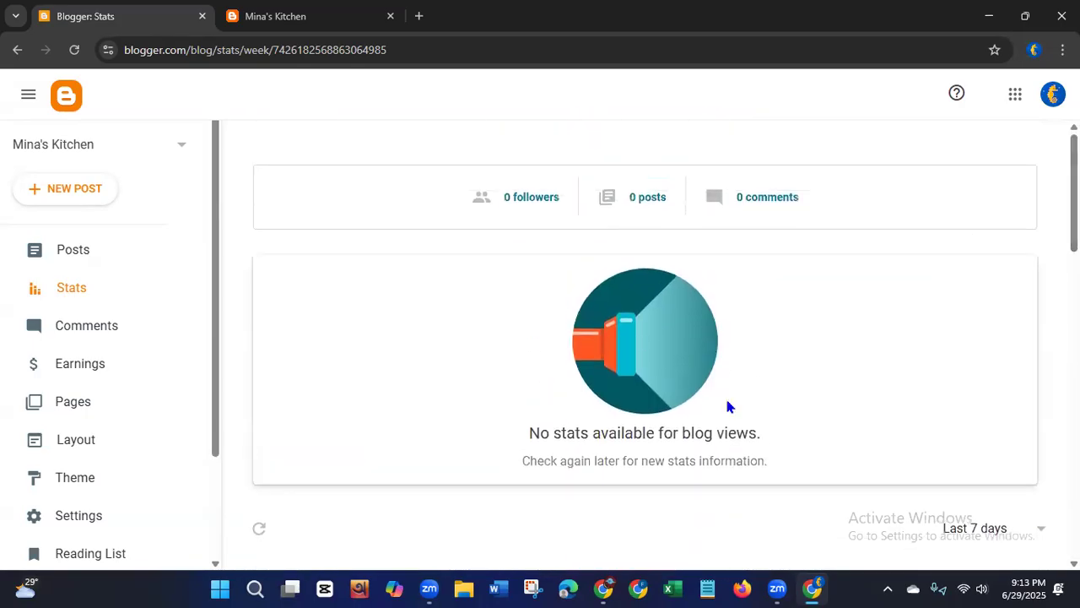
# Step: Open the blog's Comments page and check the available comment status filters without changing the selection
pyautogui.click(81, 329)
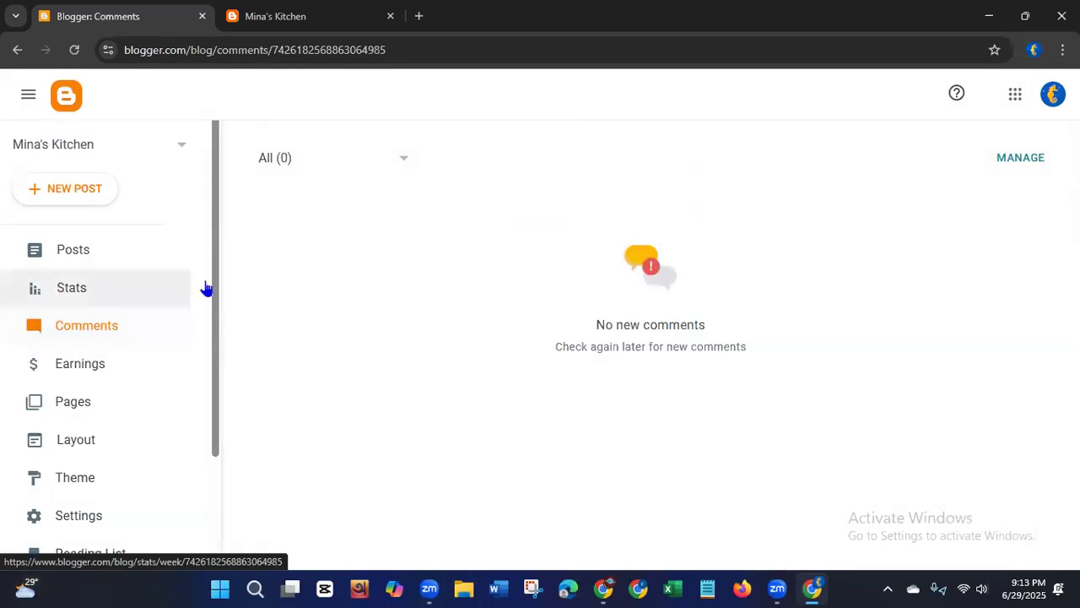
pyautogui.click(403, 162)
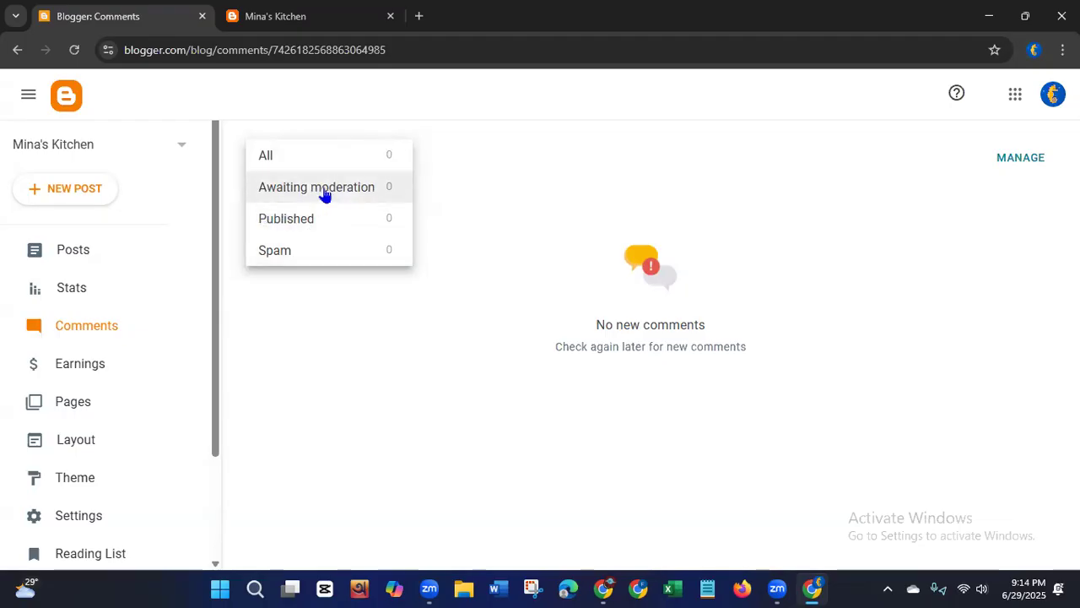
pyautogui.click(339, 318)
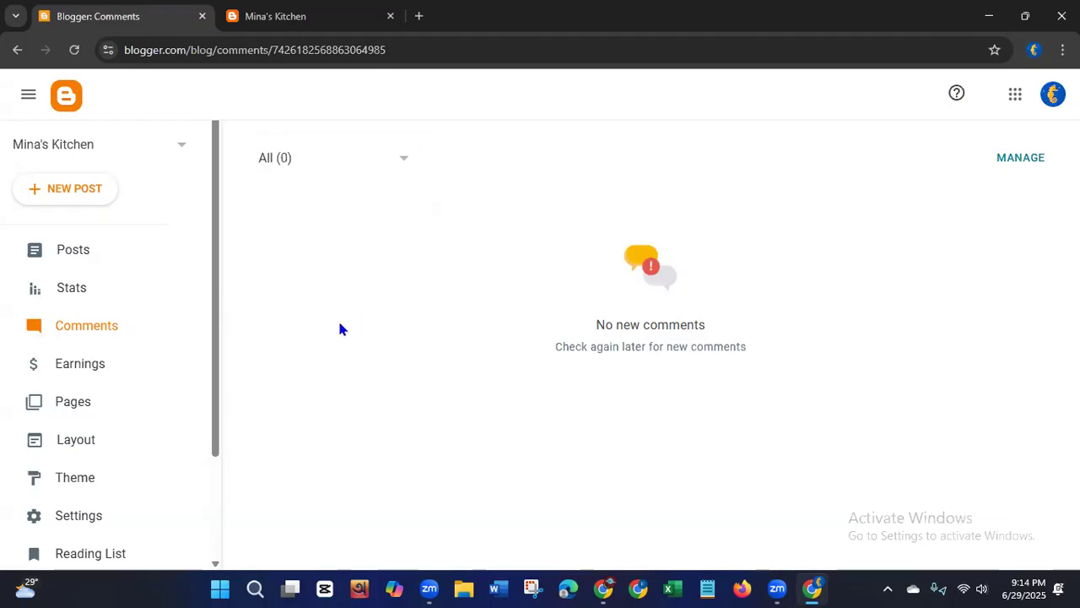
# Step: Open the blog's Earnings page and review the introduction on creating a new AdSense account
pyautogui.click(80, 372)
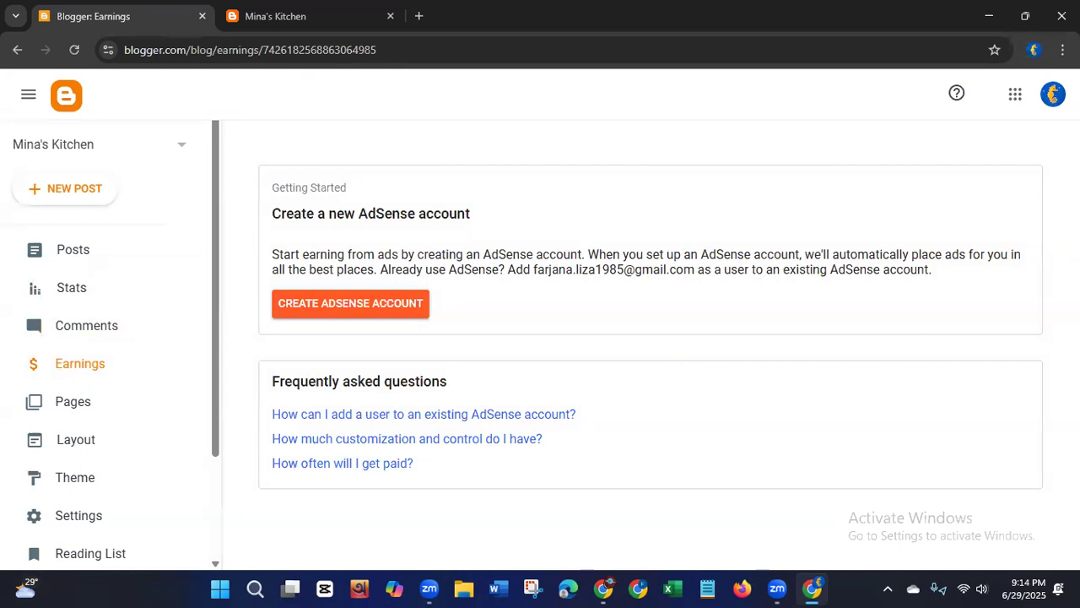
pyautogui.moveTo(272, 214); pyautogui.dragTo(272, 268)
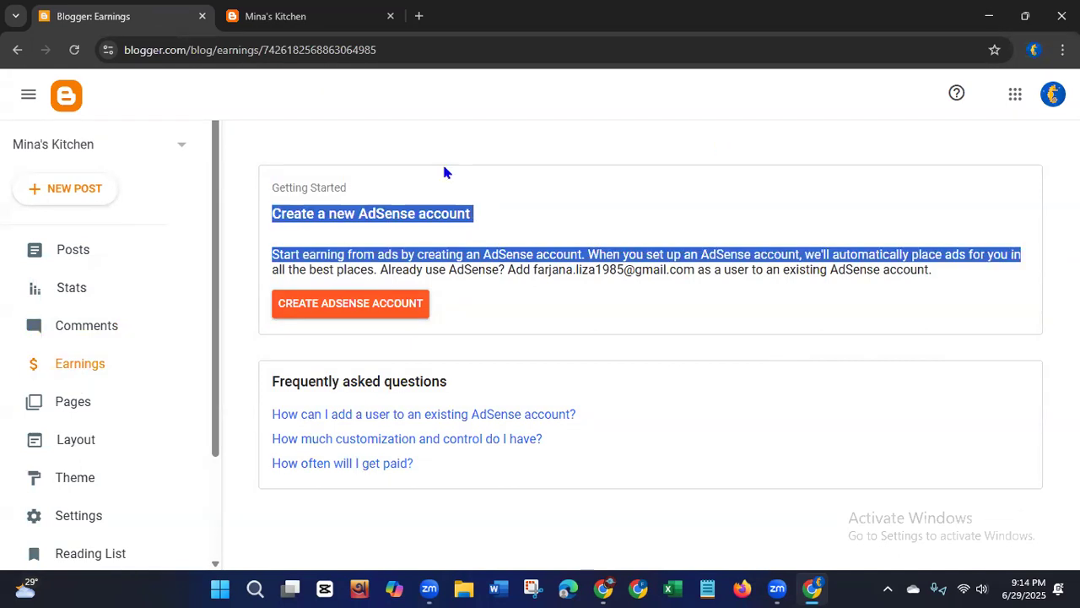
pyautogui.click(232, 262)
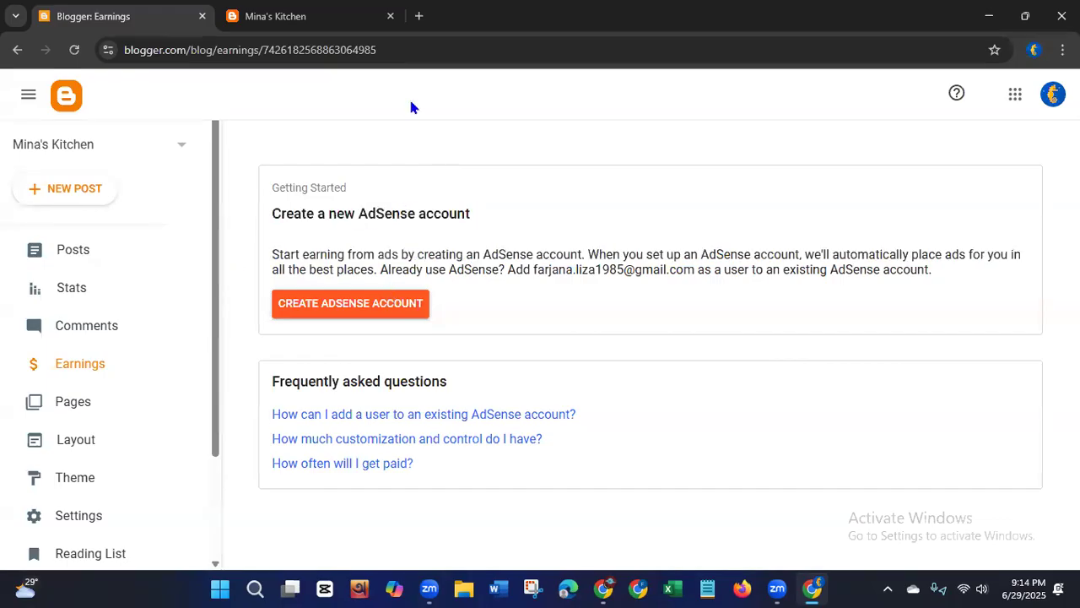
# Step: Search Google for "blogger monitization requirements" in a new browser tab
pyautogui.click(418, 15)
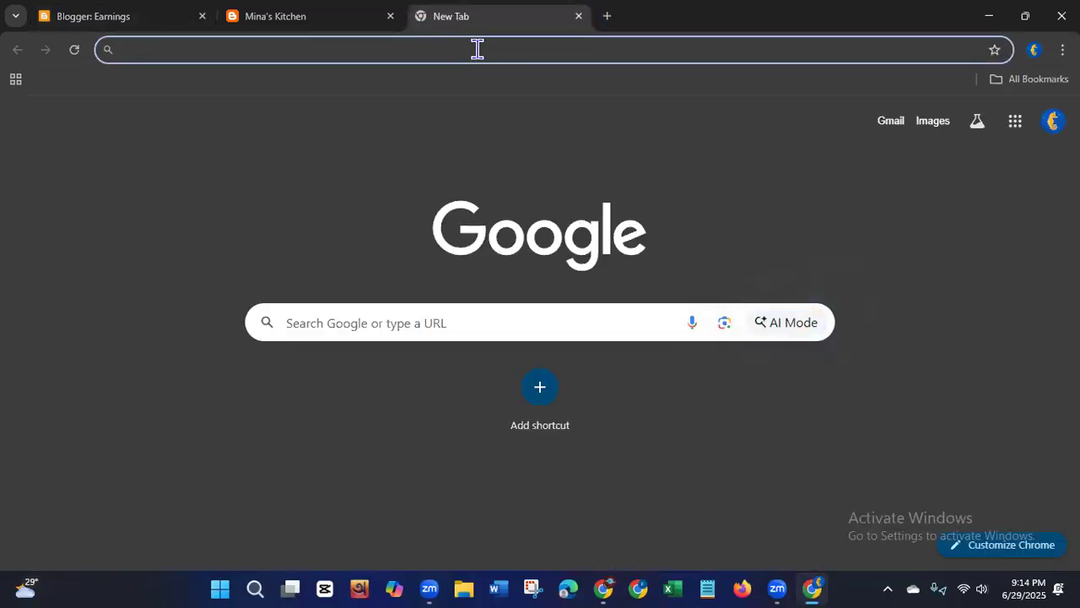
pyautogui.write('blo')
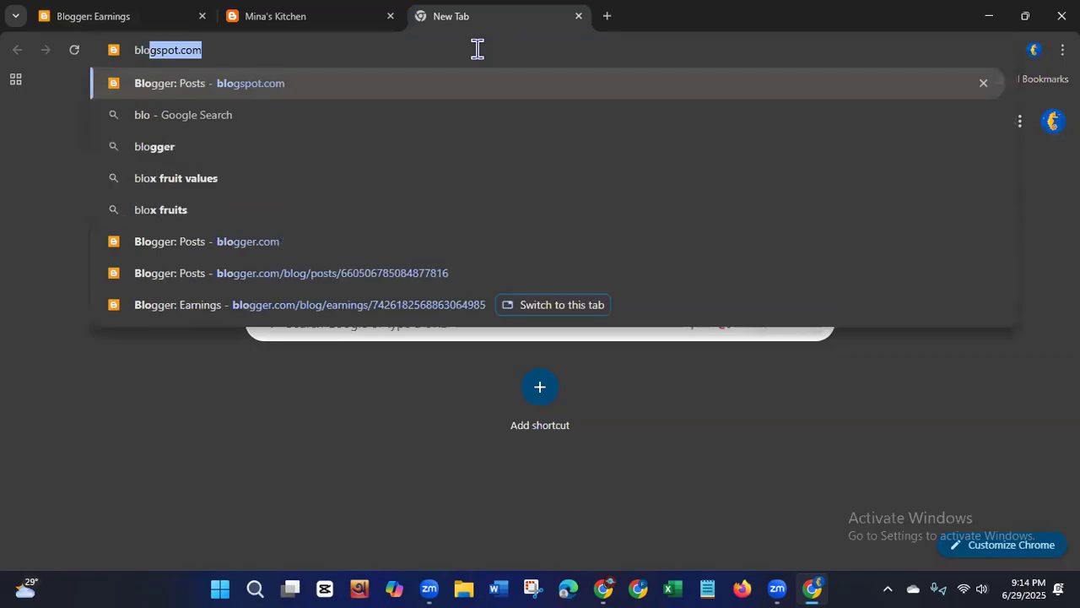
pyautogui.write('gg')
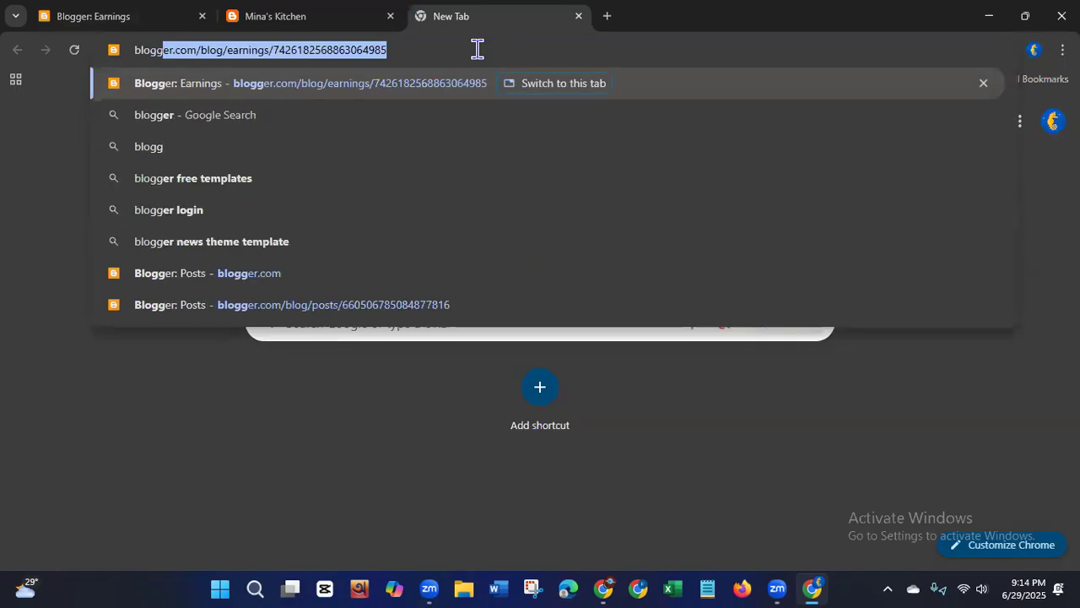
pyautogui.write('er m')
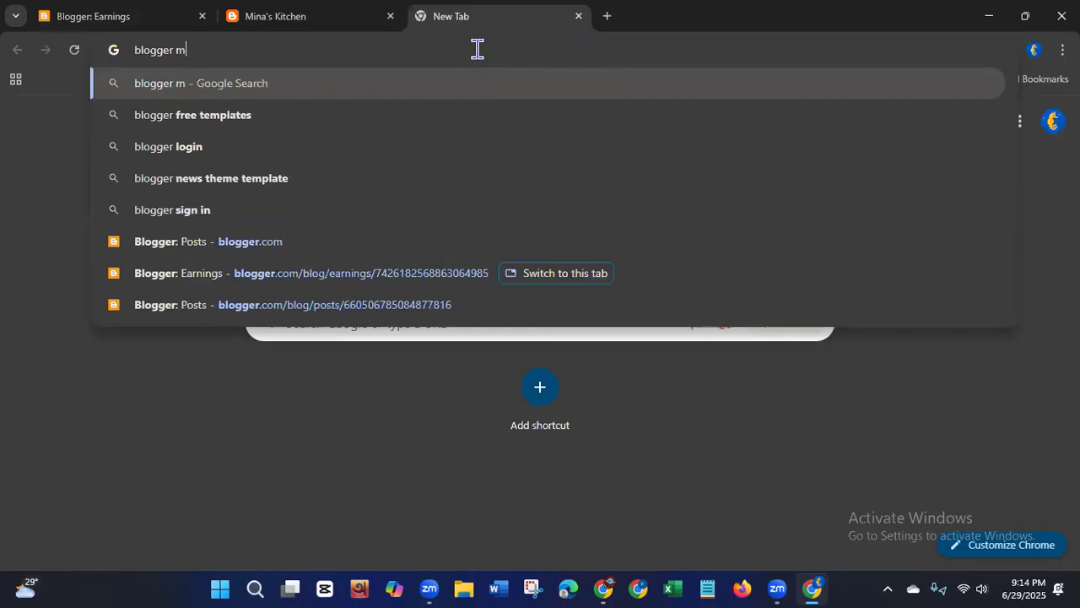
pyautogui.write('oniti')
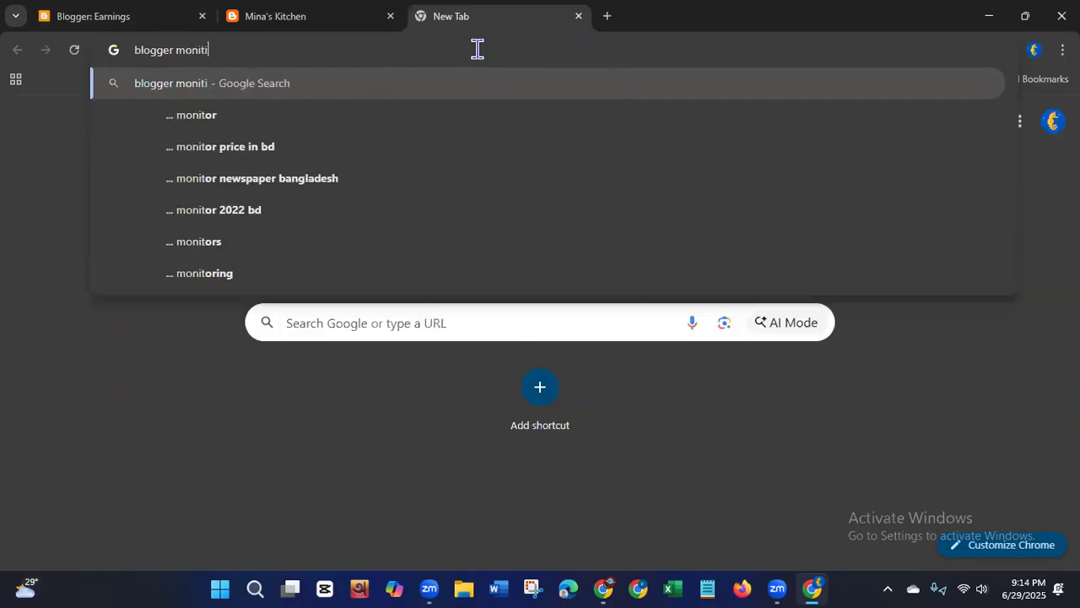
pyautogui.write('za')
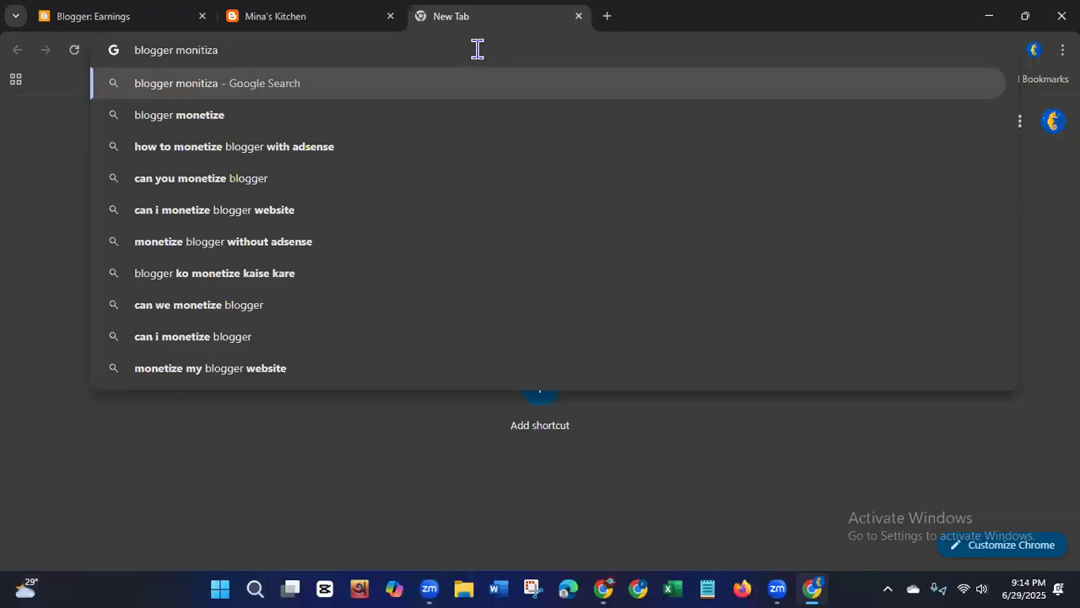
pyautogui.write('tion ')
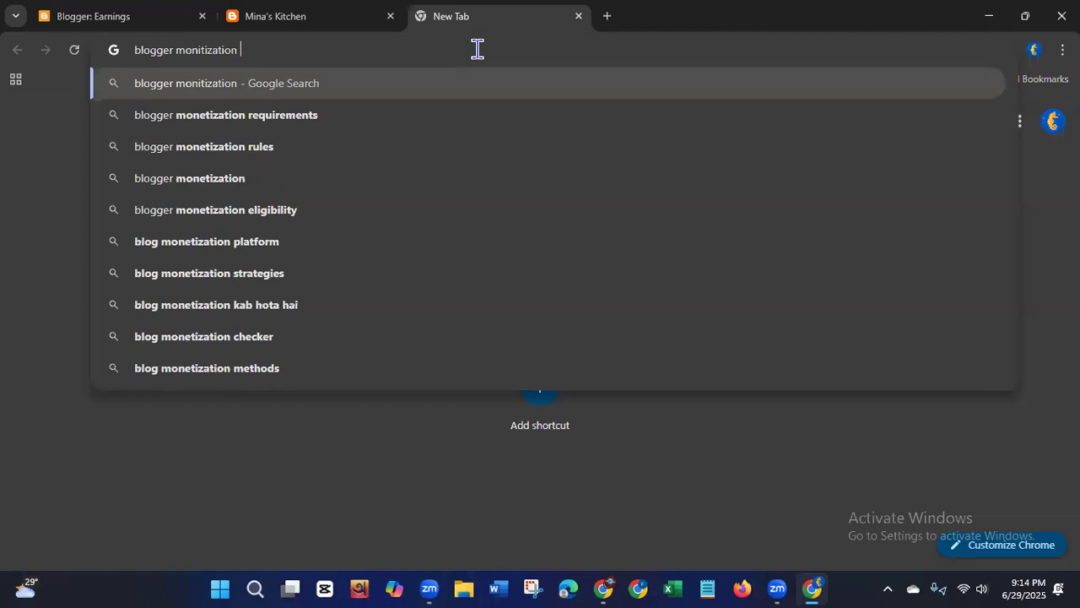
pyautogui.write('requirements')
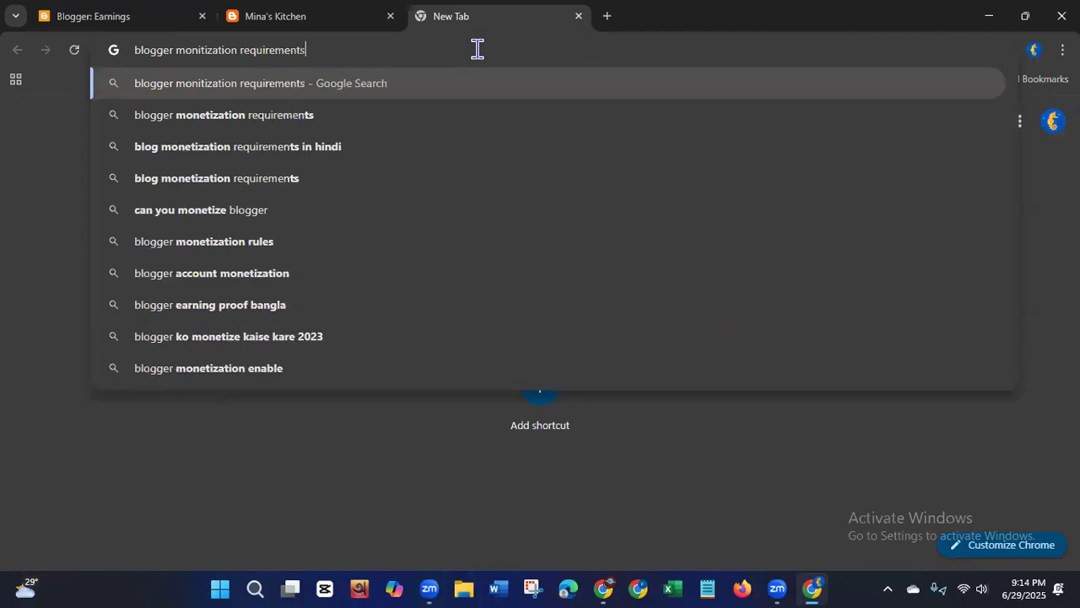
pyautogui.press('Return')
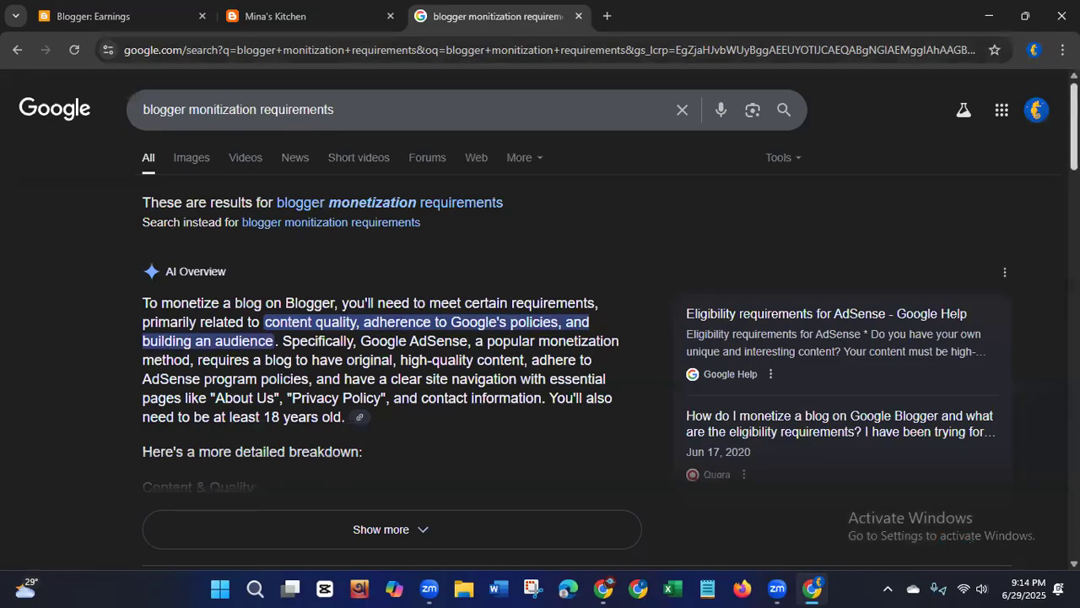
# Step: Expand the related question "How do I monetize my Blogger account?" and skim the remaining search results
pyautogui.scroll(-4, 332, 478)
pyautogui.scroll(-2, 397, 337)
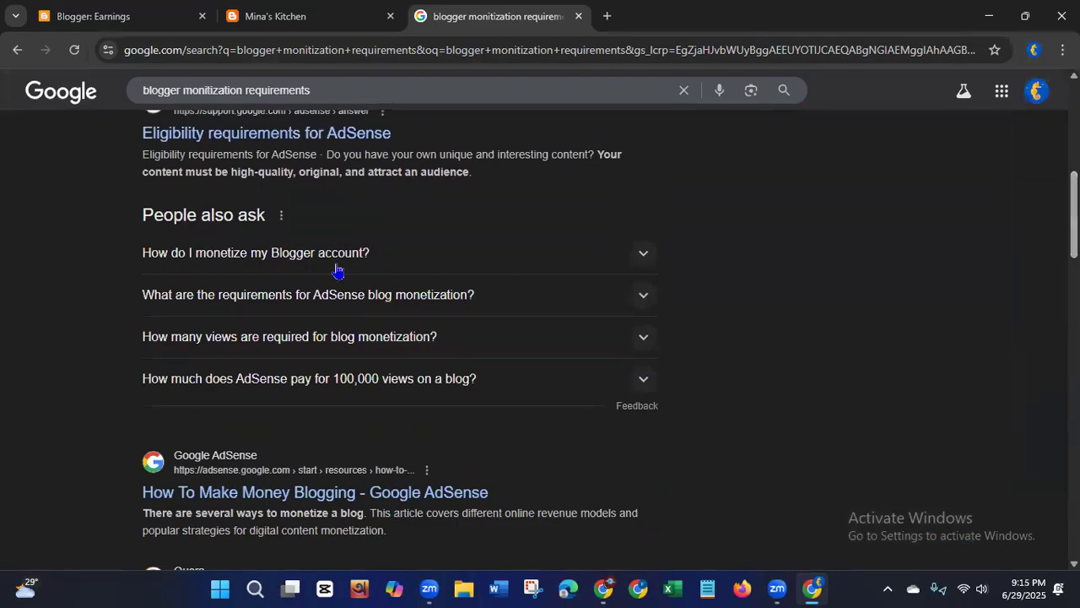
pyautogui.moveTo(144, 216); pyautogui.dragTo(269, 213)
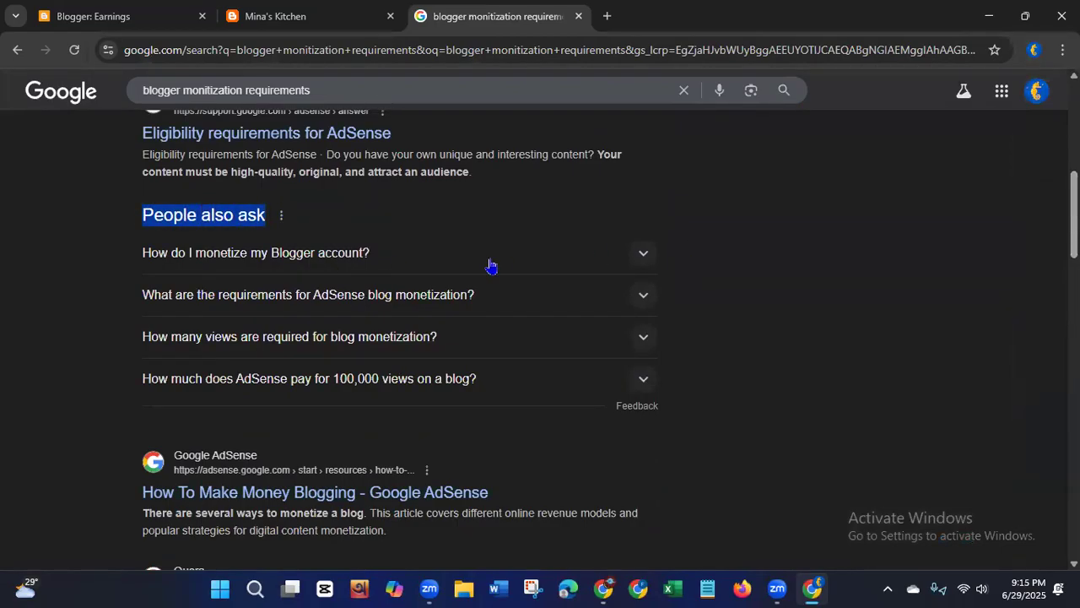
pyautogui.click(642, 253)
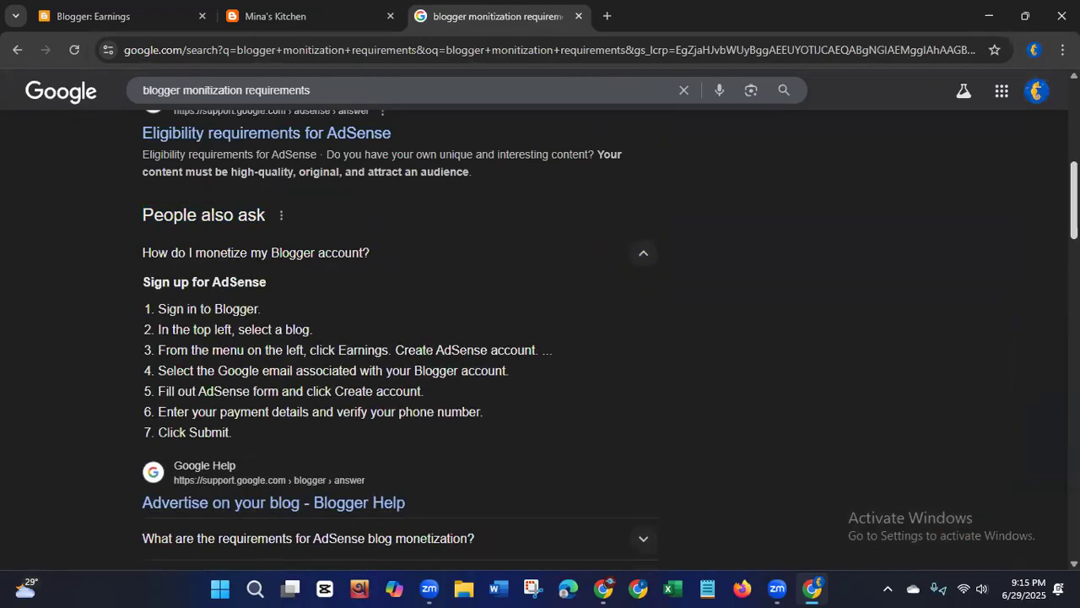
pyautogui.scroll(-3, 401, 337)
pyautogui.scroll(-2, 401, 338)
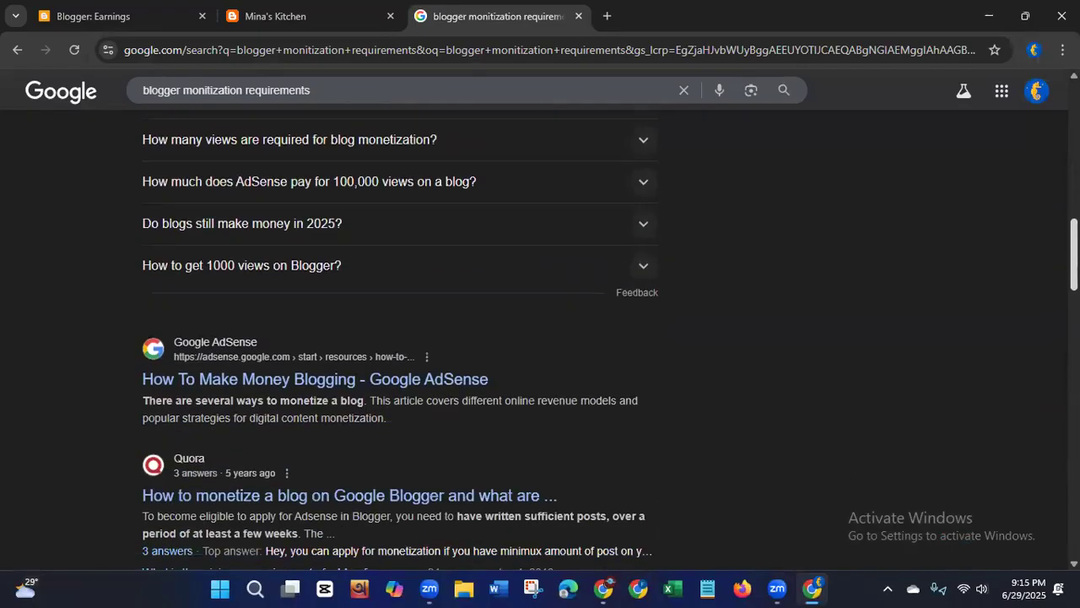
pyautogui.scroll(-1, 401, 338)
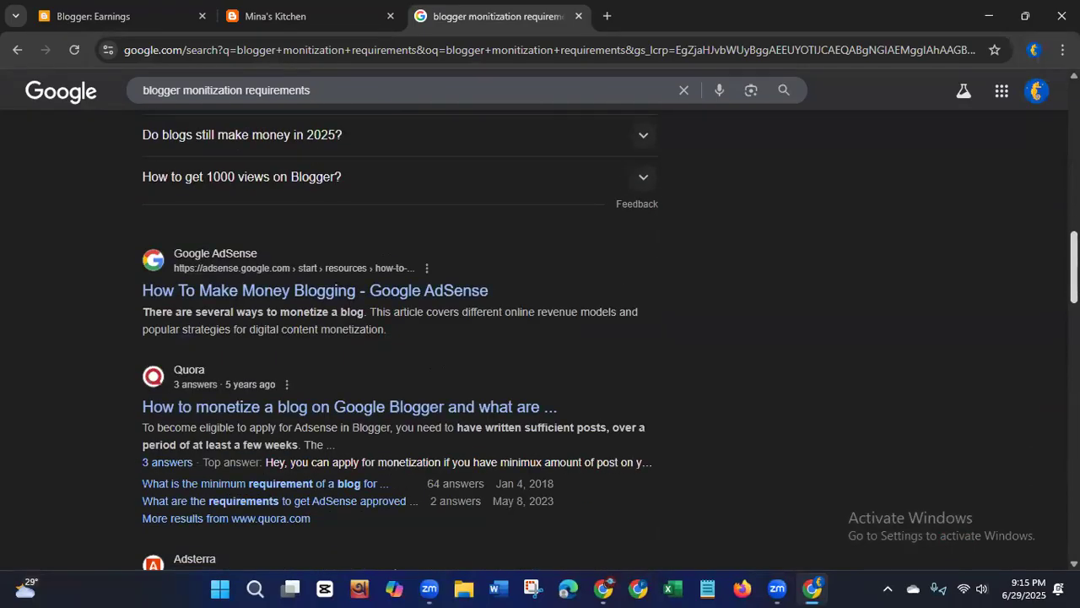
pyautogui.scroll(-3, 401, 337)
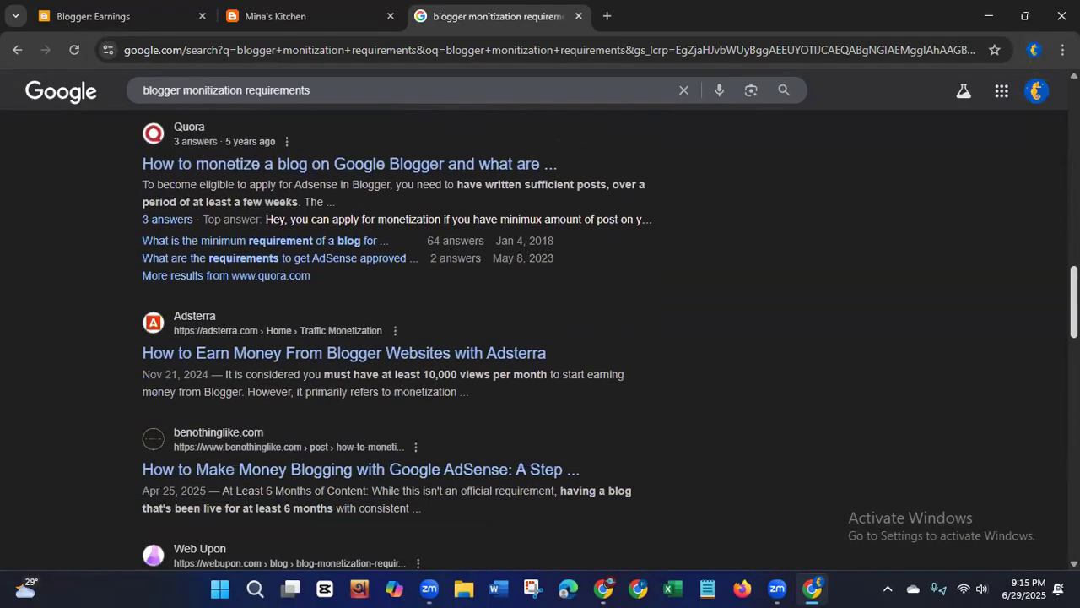
pyautogui.scroll(15, 401, 337)
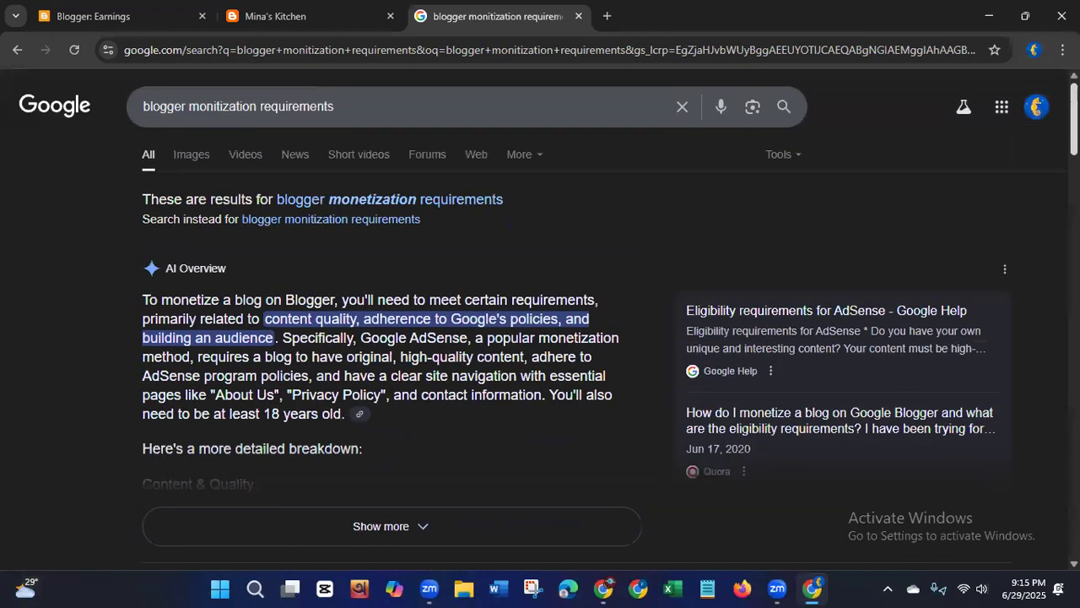
# Step: Expand the full AI Overview and read its breakdown of content, site structure, audience and monetization methods
pyautogui.scroll(-3, 389, 289)
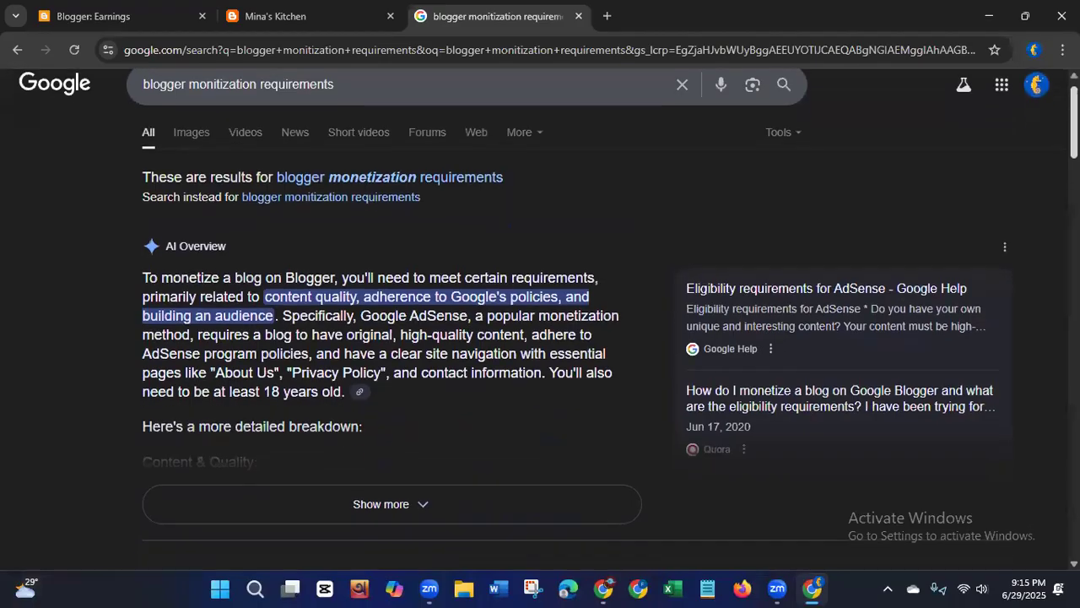
pyautogui.click(389, 285)
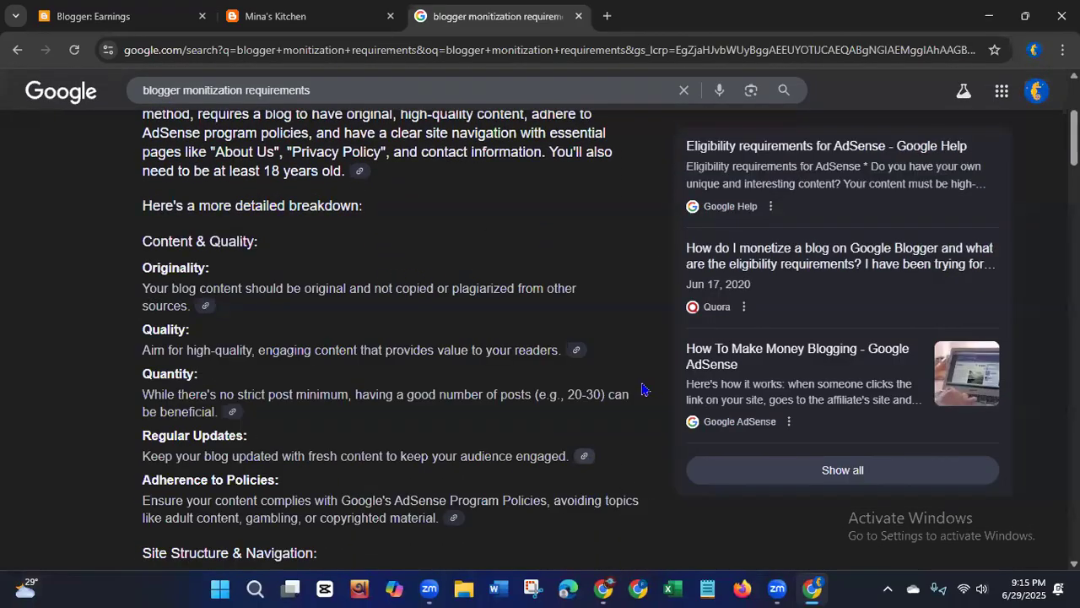
pyautogui.scroll(2, 540, 338)
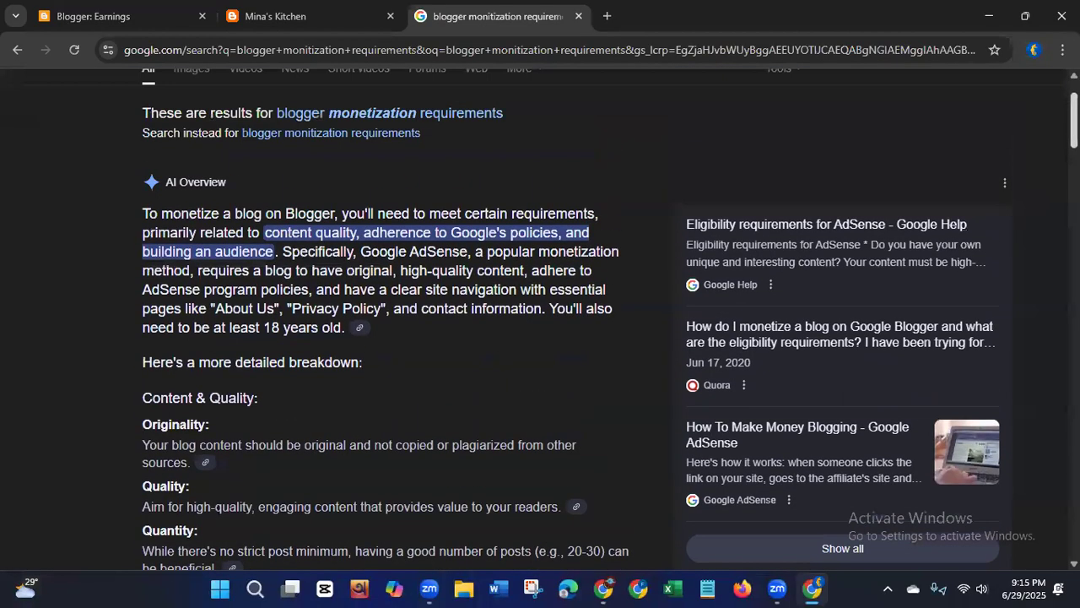
pyautogui.scroll(-4, 540, 337)
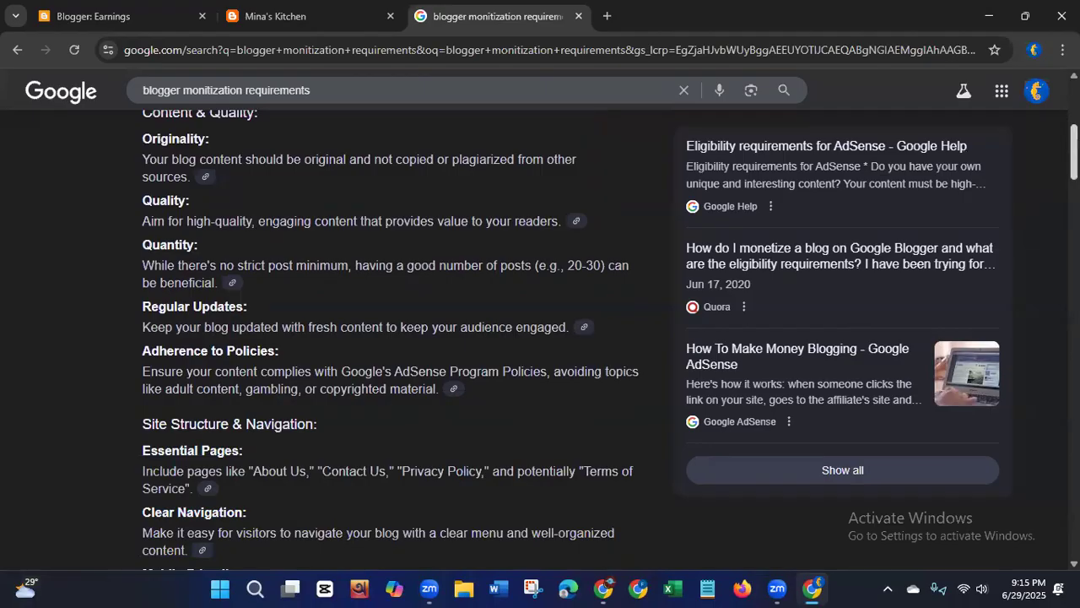
pyautogui.scroll(3, 540, 338)
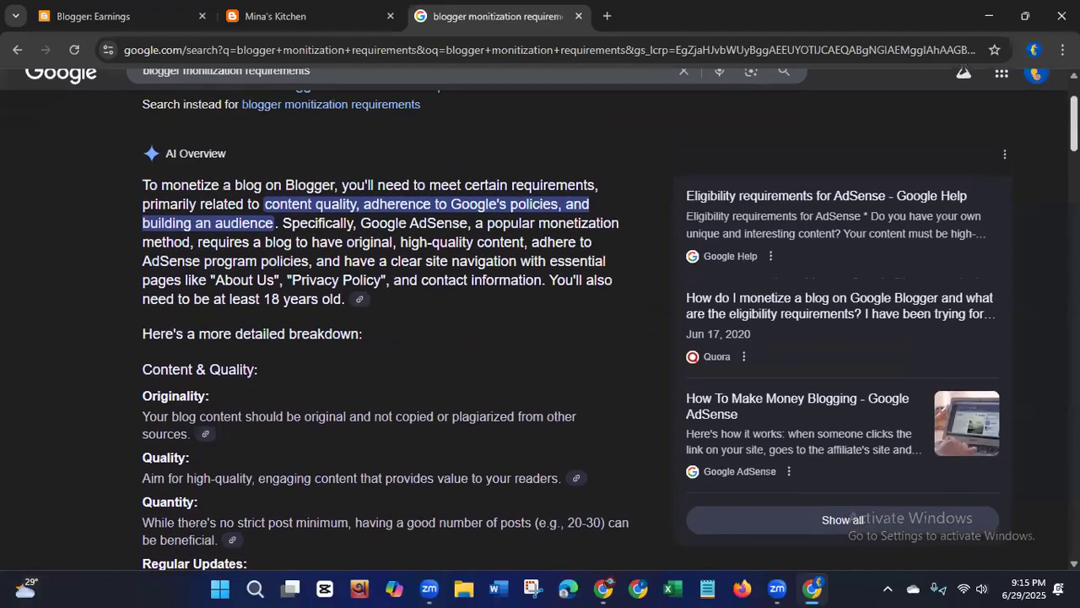
pyautogui.scroll(-10, 540, 338)
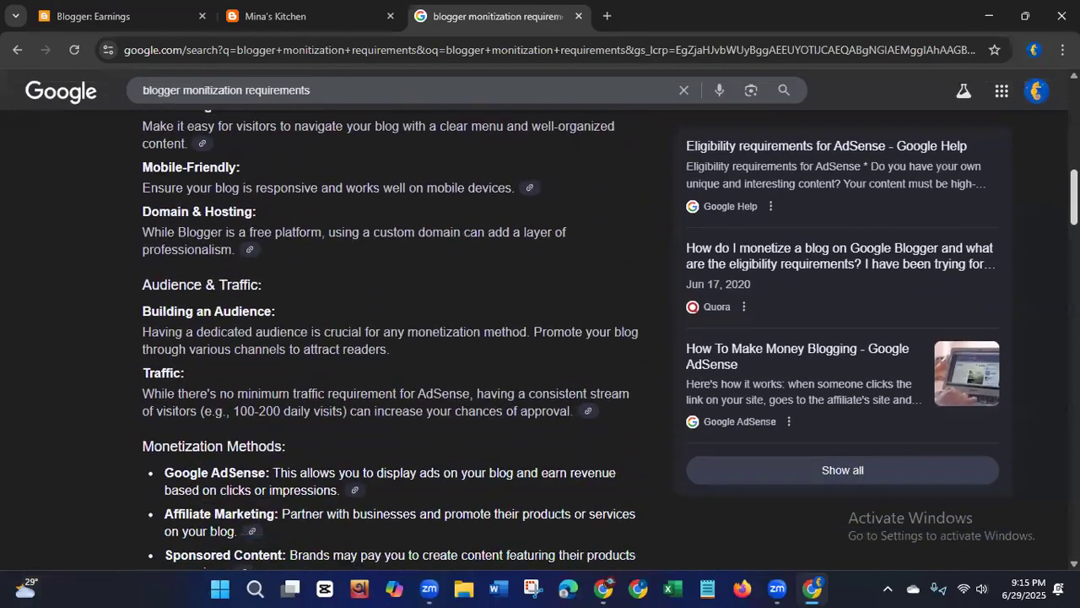
# Step: Highlight and read the AI Overview's content requirements on originality, quality, quantity and regular updates
pyautogui.scroll(10, 540, 338)
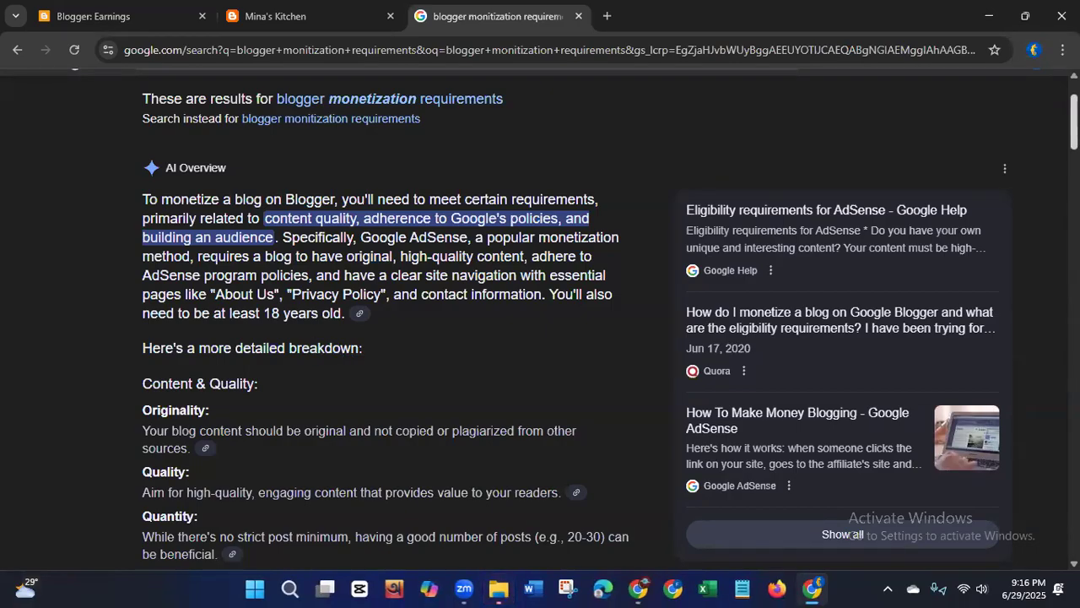
pyautogui.scroll(-2, 540, 337)
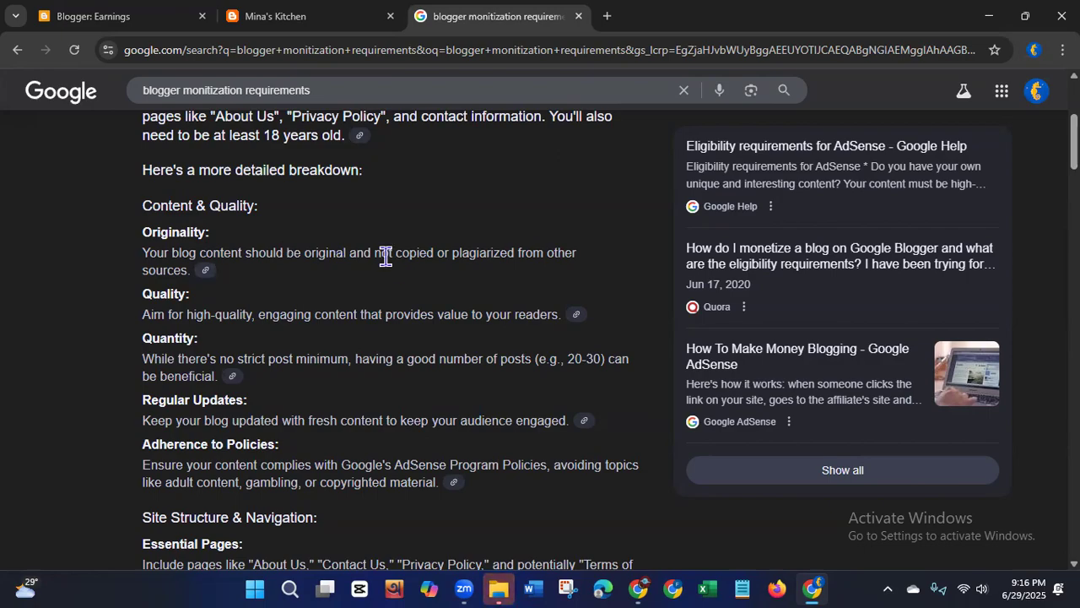
pyautogui.moveTo(375, 253); pyautogui.dragTo(555, 252)
pyautogui.click(499, 589)
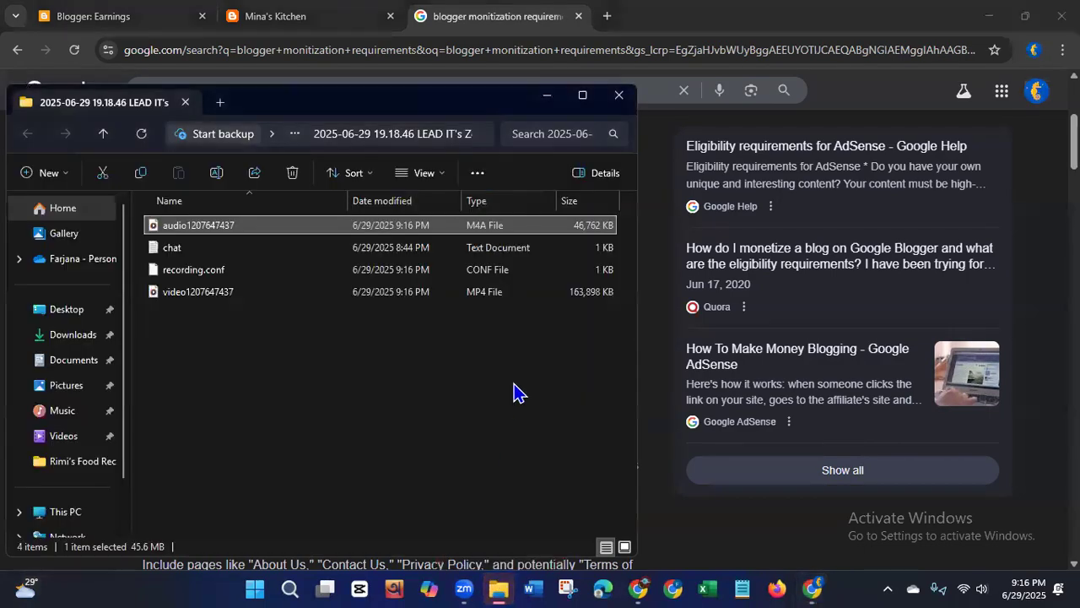
pyautogui.click(621, 98)
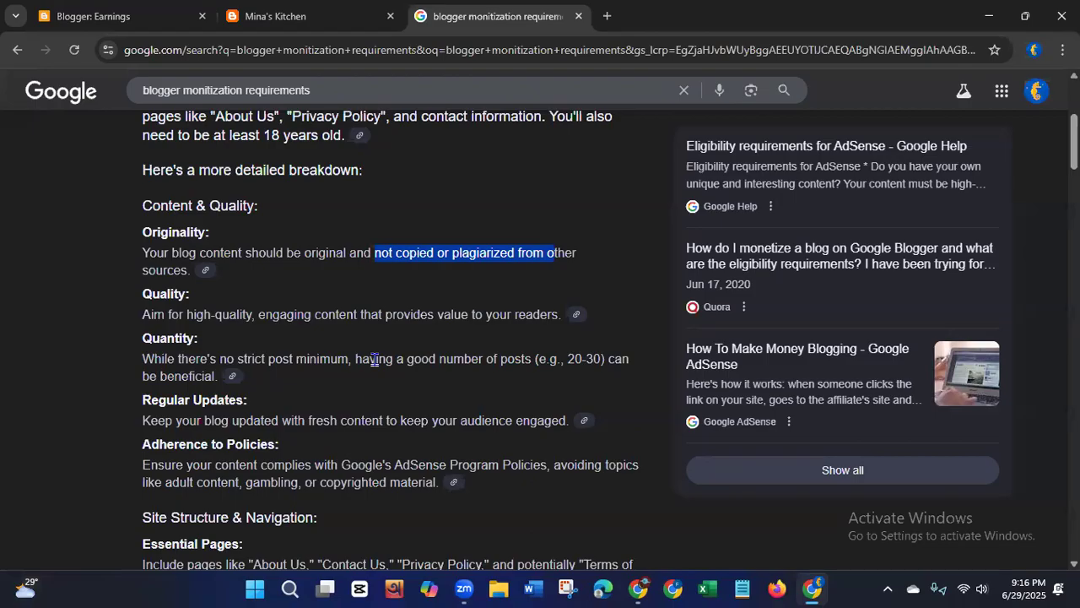
pyautogui.click(186, 318)
pyautogui.moveTo(186, 318); pyautogui.dragTo(528, 316)
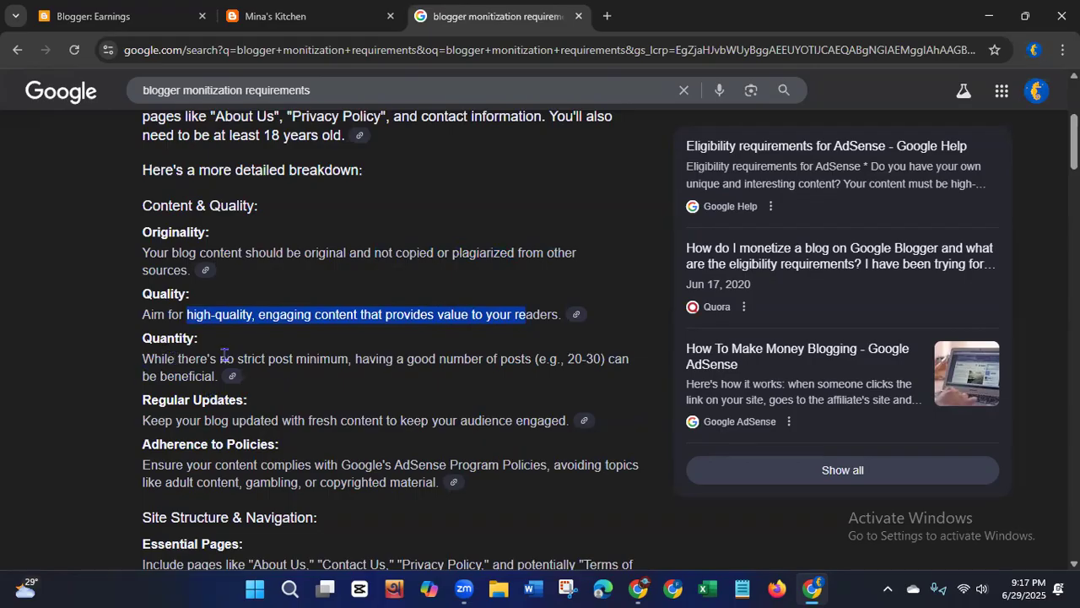
pyautogui.moveTo(218, 356); pyautogui.dragTo(355, 358)
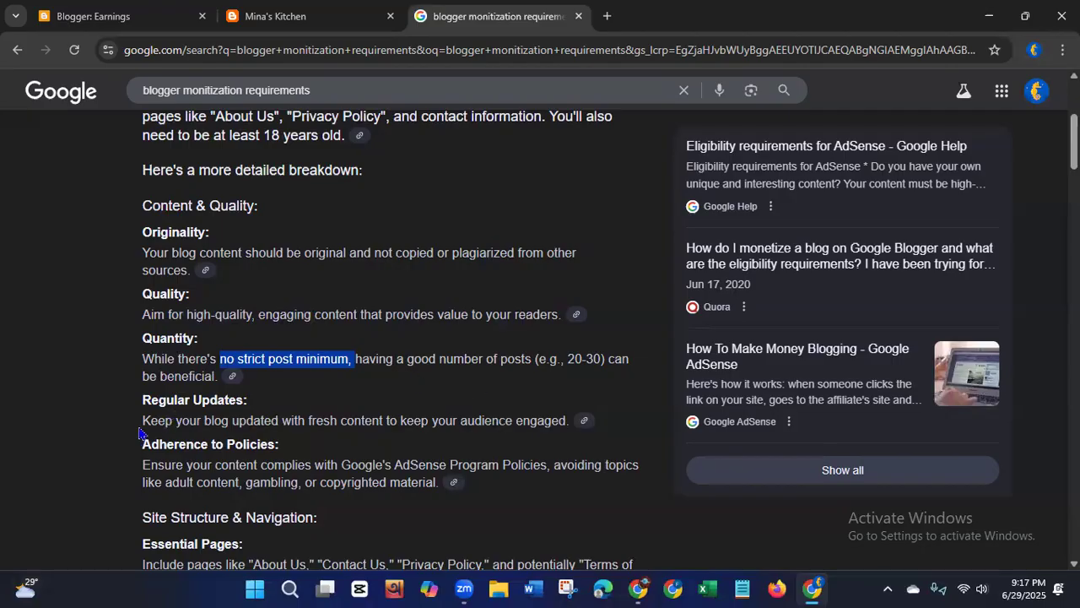
pyautogui.moveTo(144, 420); pyautogui.dragTo(510, 439)
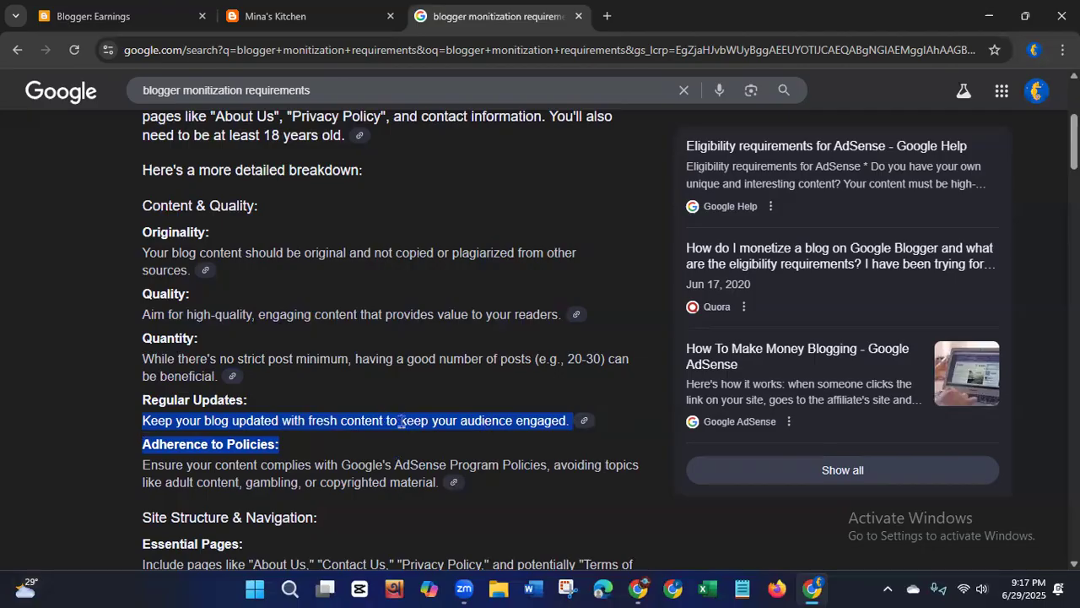
# Step: Highlight and read the AI Overview's requirements on AdSense policy compliance and essential pages such as "About Us" and "Privacy Policy"
pyautogui.moveTo(1074, 145); pyautogui.dragTo(1075, 176)
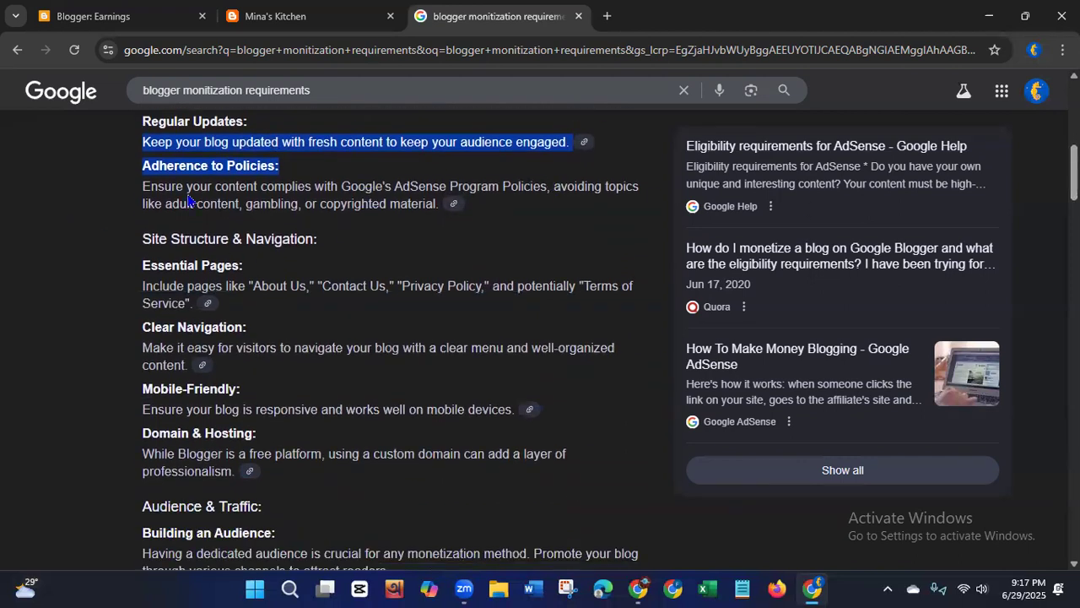
pyautogui.moveTo(145, 185); pyautogui.dragTo(349, 231)
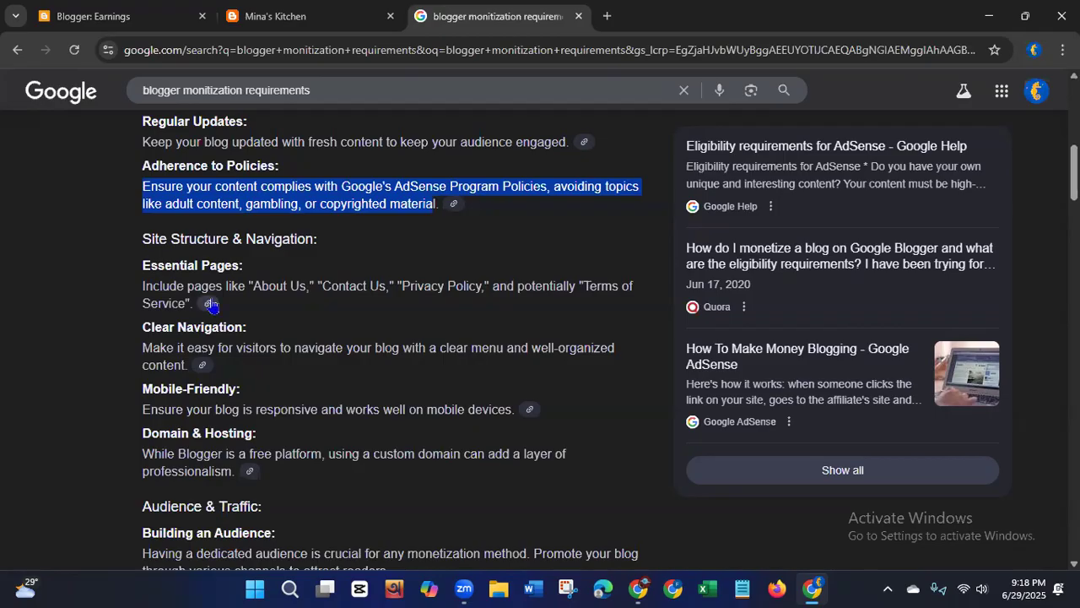
pyautogui.moveTo(145, 269); pyautogui.dragTo(547, 290)
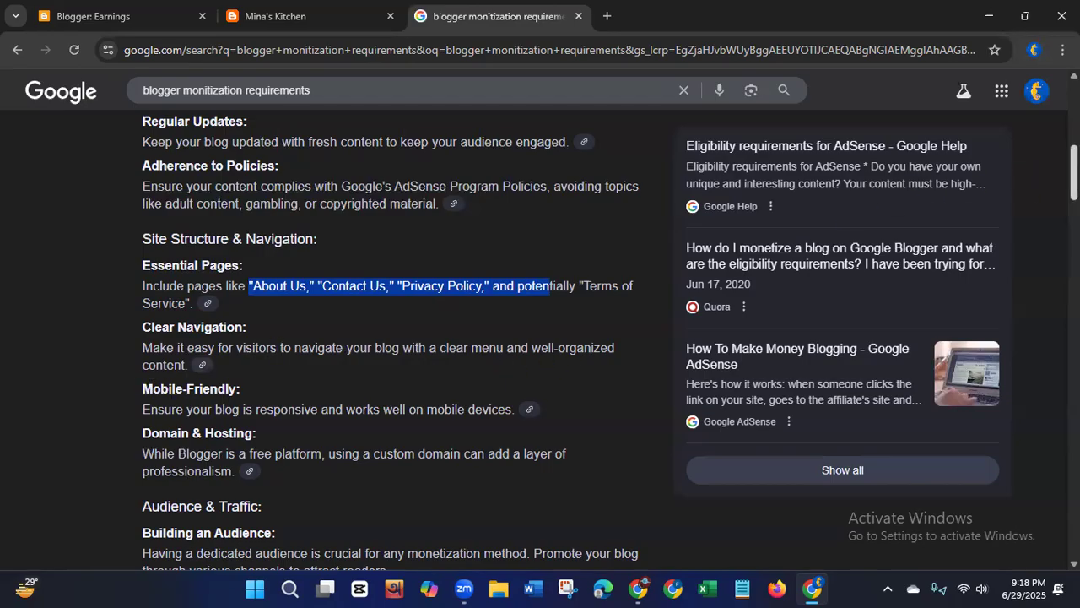
pyautogui.scroll(-3, 784, 268)
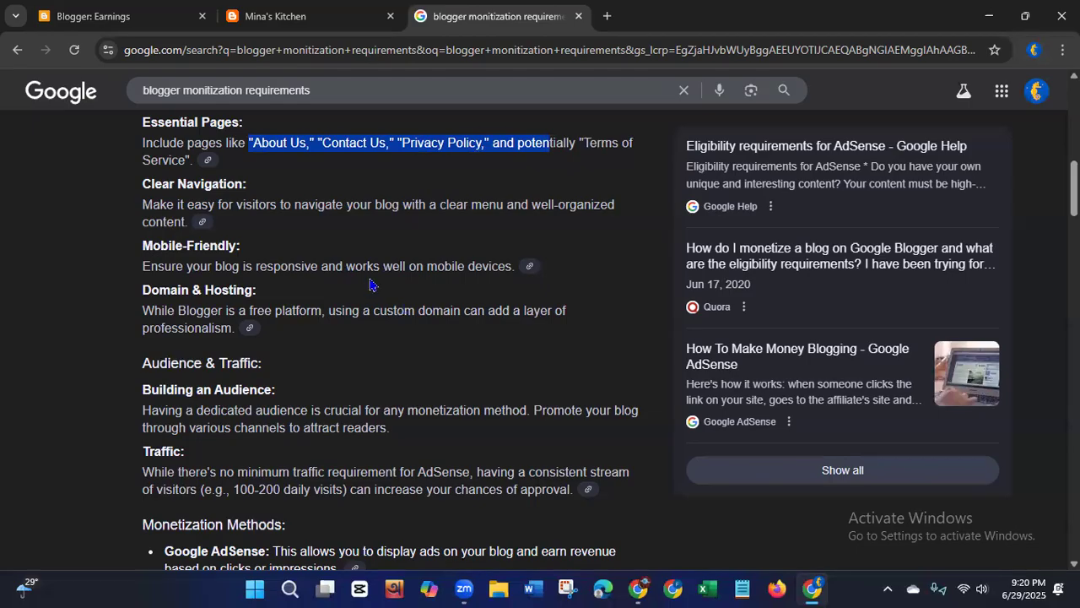
# Step: Glance back at the blog's Earnings page, then highlight the "100-200 daily visits" traffic guidance and read the monetization methods in the AI Overview
pyautogui.click(90, 18)
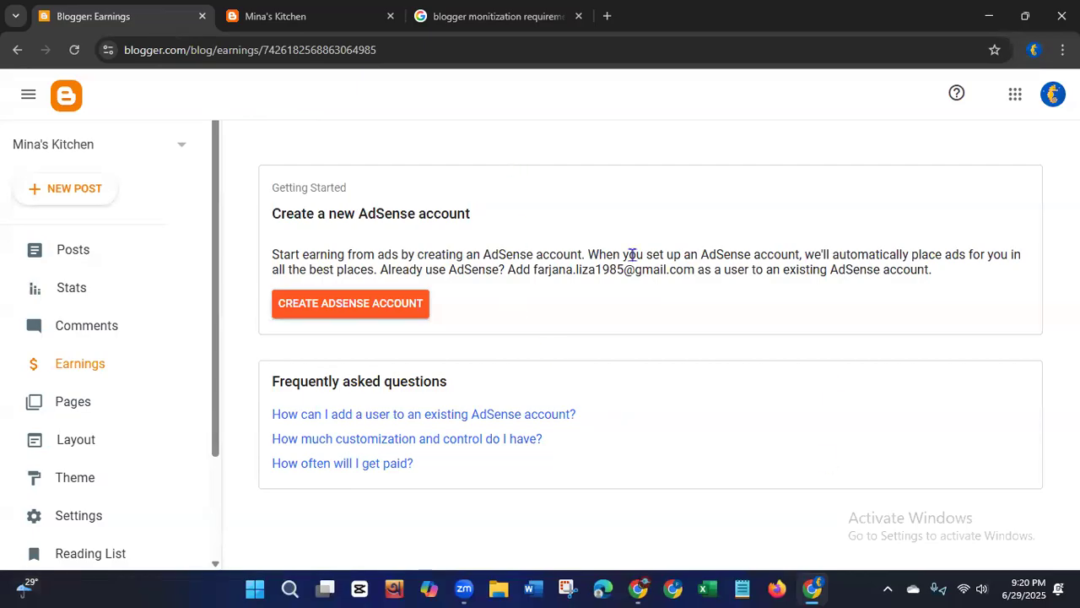
pyautogui.click(511, 17)
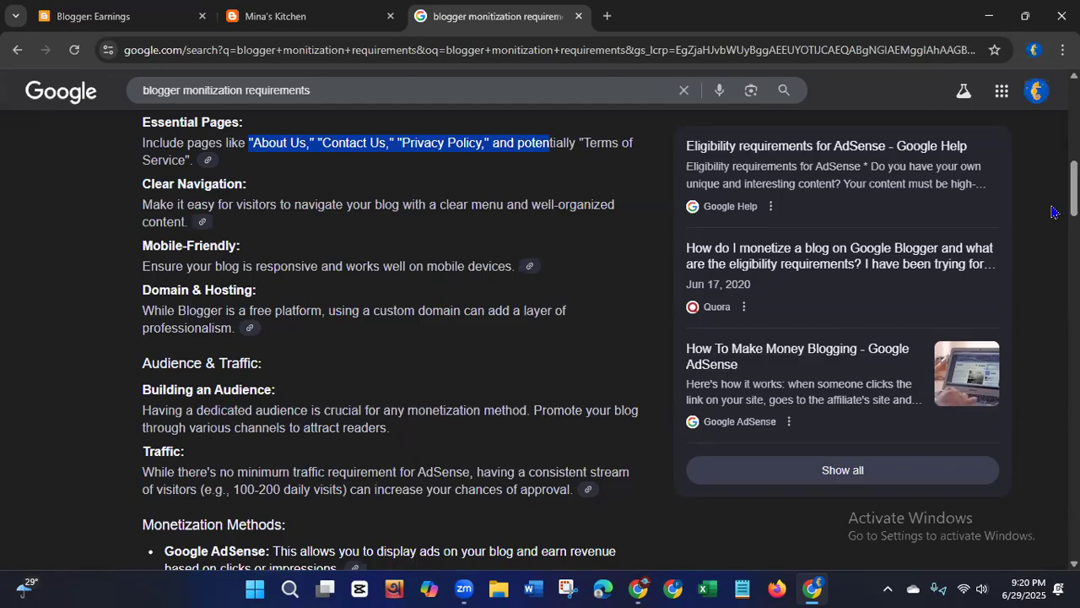
pyautogui.scroll(-2, 389, 337)
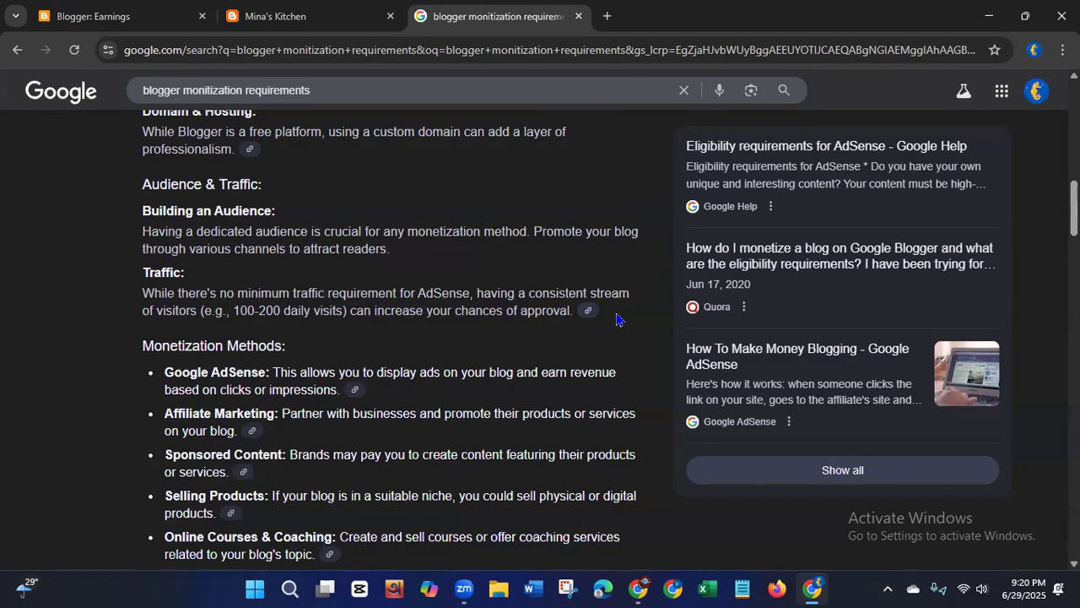
pyautogui.moveTo(229, 313); pyautogui.dragTo(343, 314)
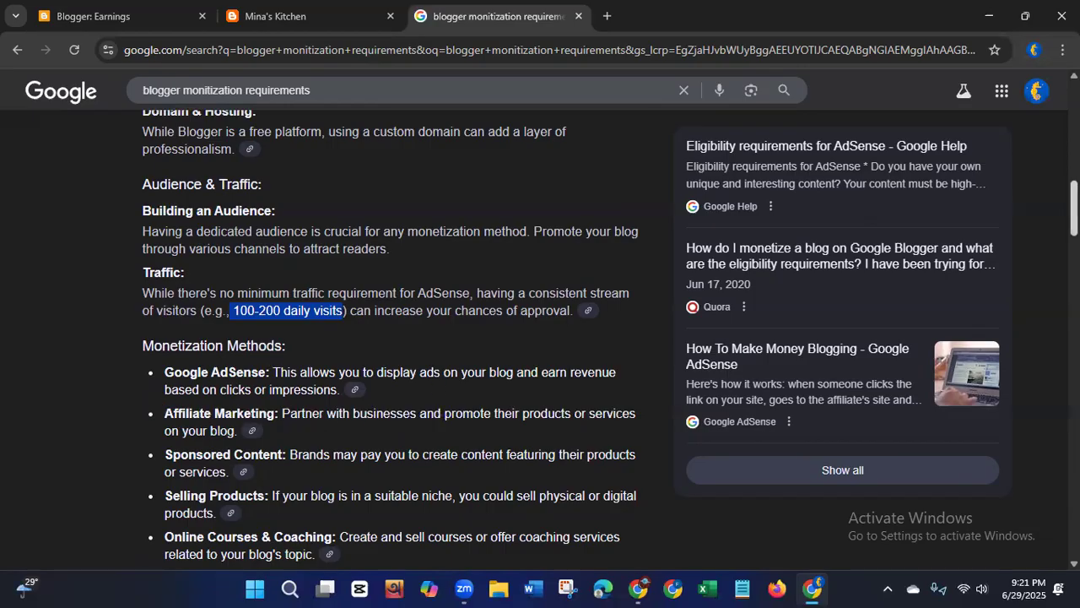
pyautogui.scroll(-2, 540, 337)
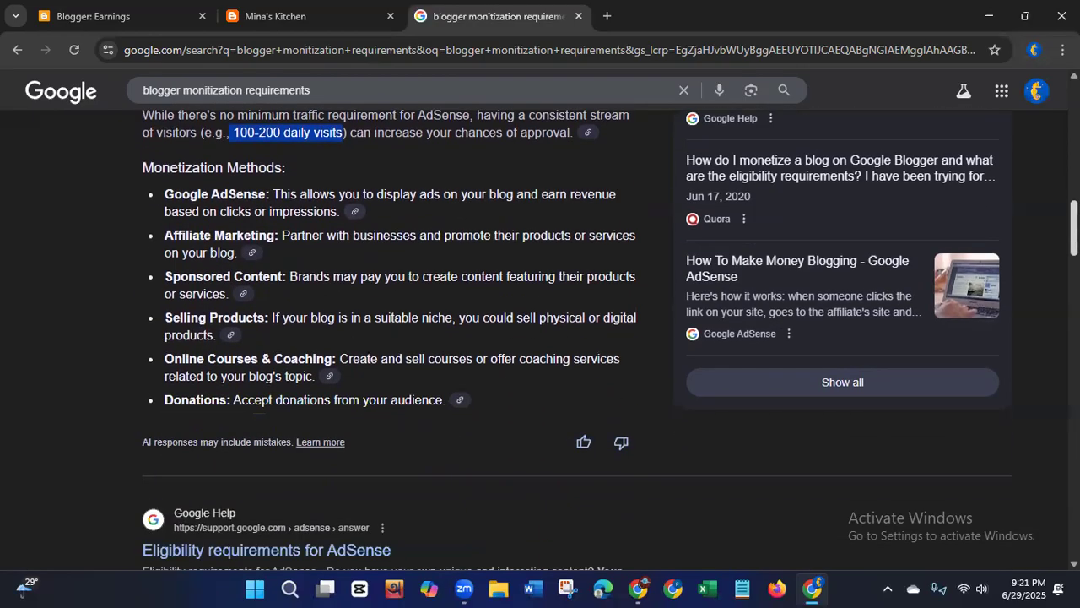
pyautogui.scroll(-1, 610, 340)
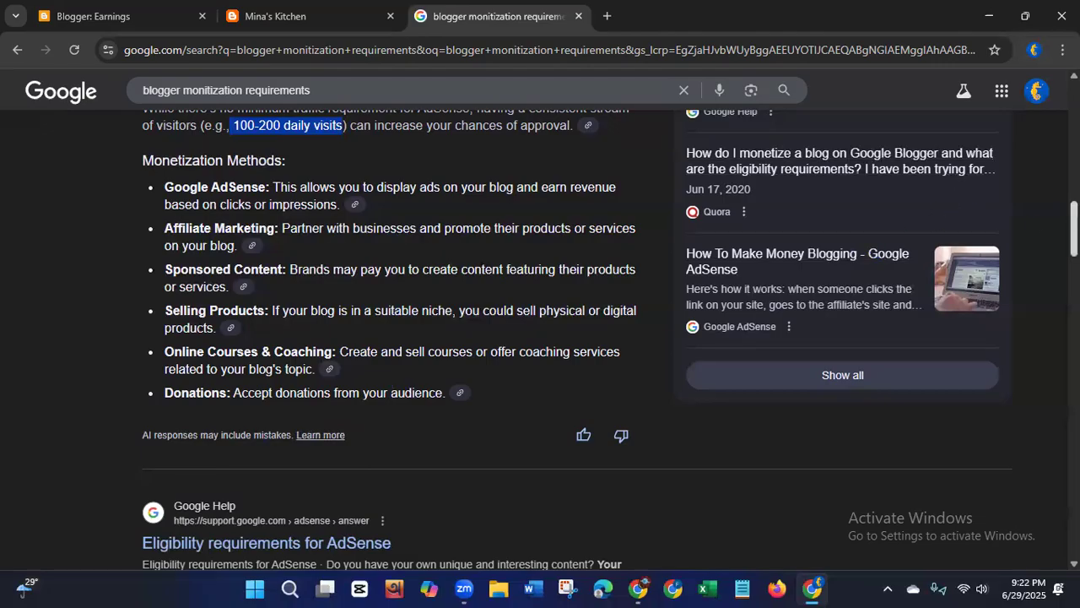
# Step: Expand the related question "How to get 1000 views on Blogger?" and read its list of tips
pyautogui.scroll(-7, 610, 339)
pyautogui.scroll(-2, 1004, 304)
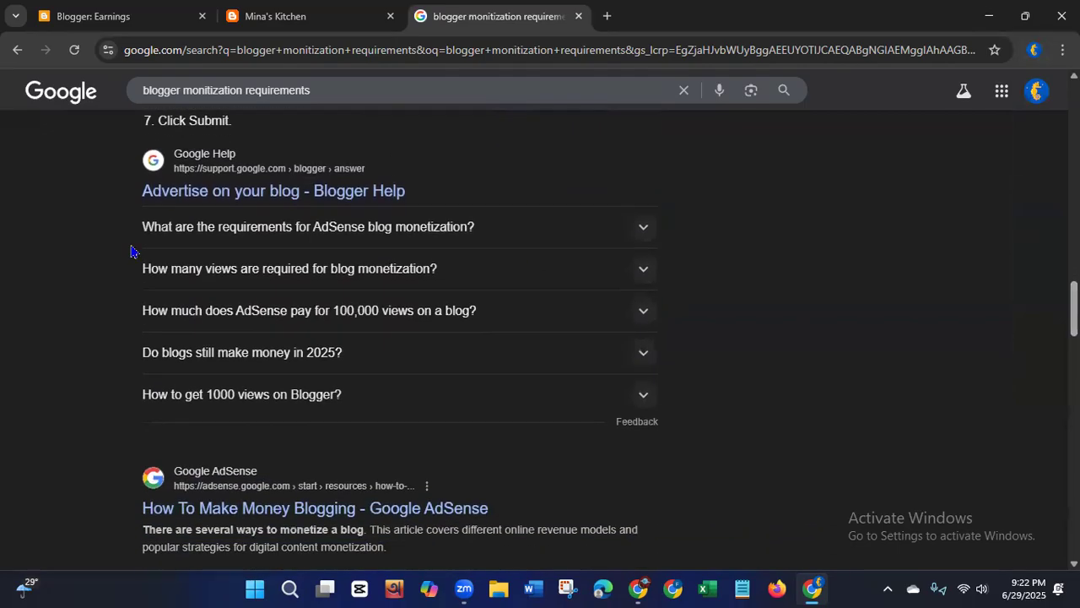
pyautogui.click(643, 397)
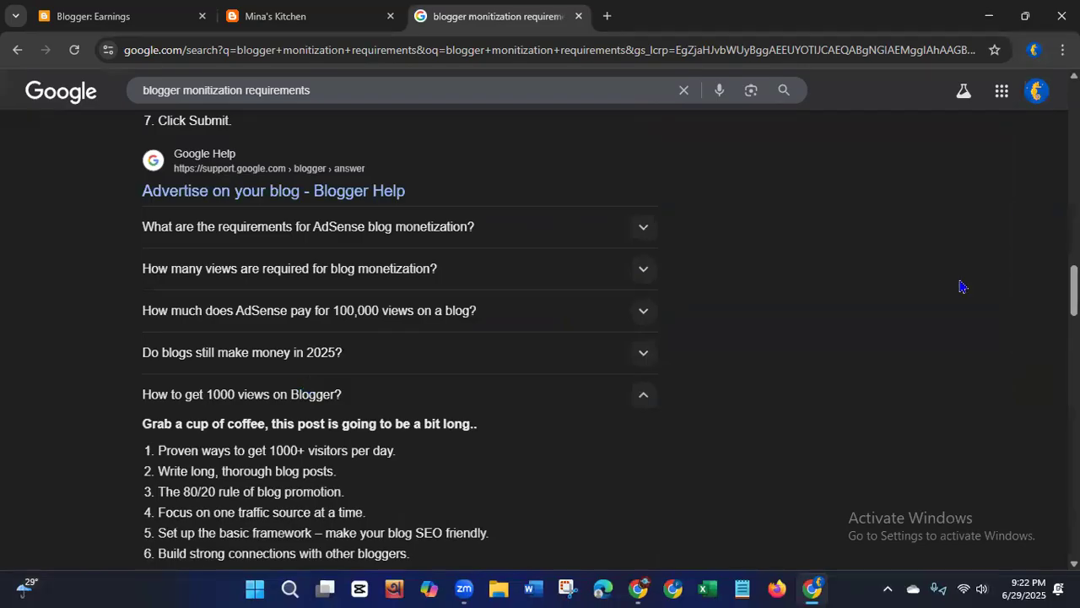
pyautogui.scroll(-2, 610, 338)
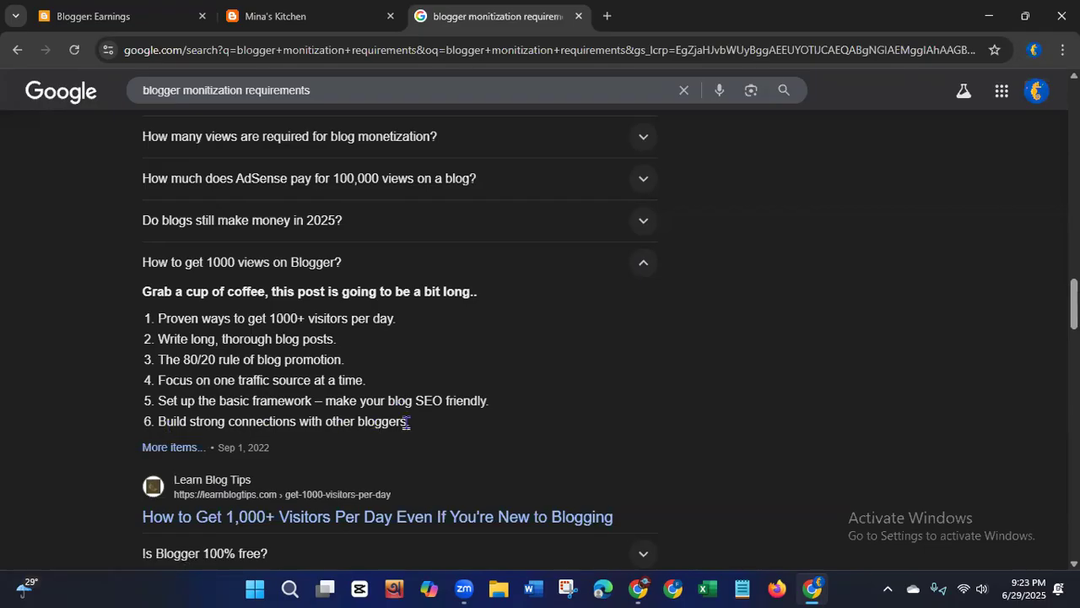
pyautogui.scroll(-3, 1073, 306)
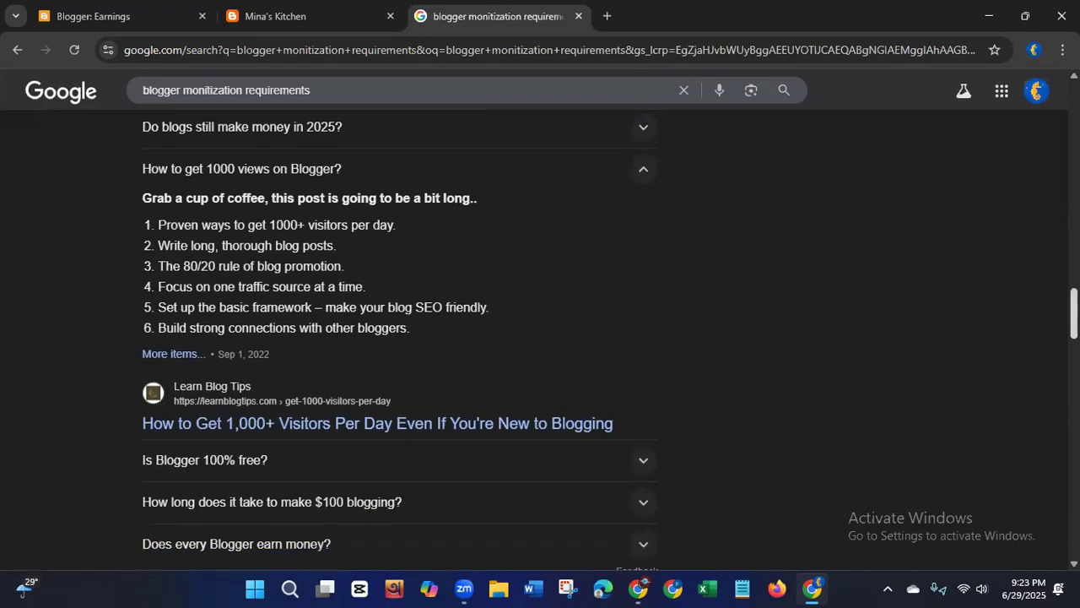
# Step: Skim the remaining search results and related questions on blog monetization, ending back at the start of the results
pyautogui.scroll(-1, 1074, 321)
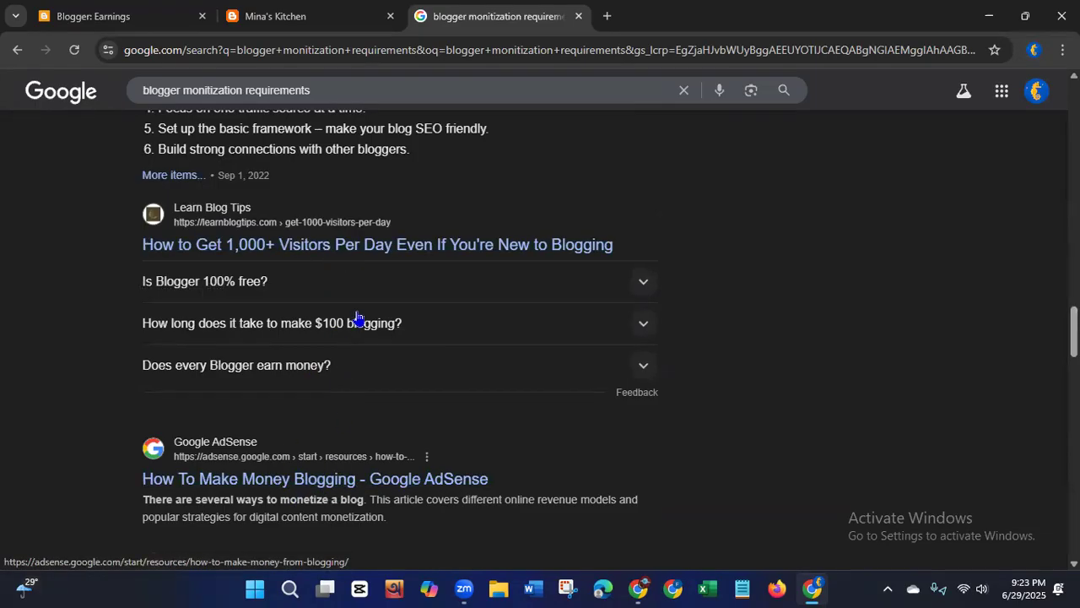
pyautogui.scroll(-4, 610, 347)
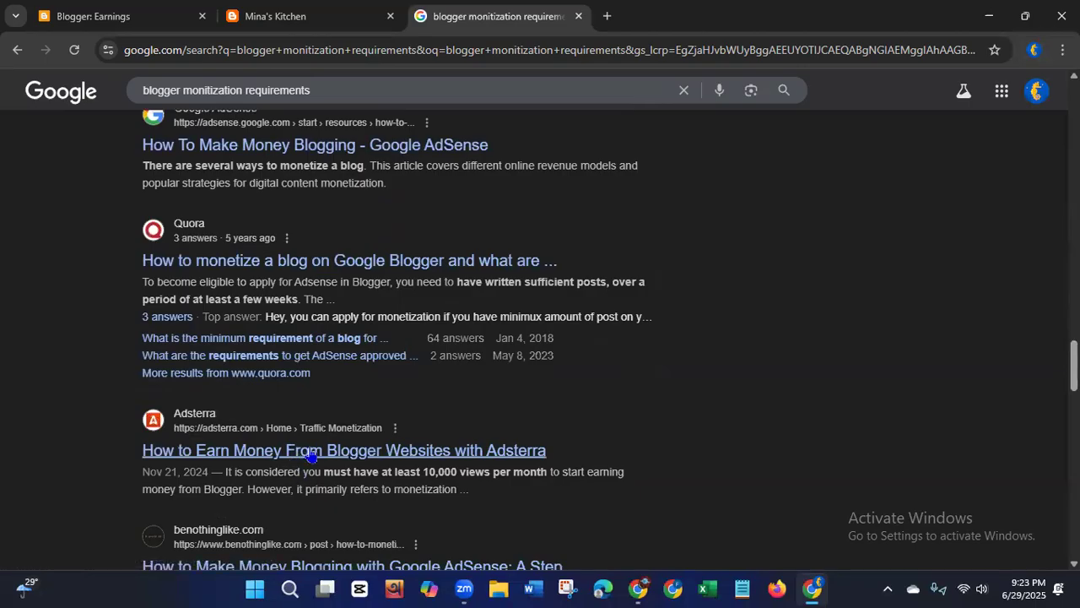
pyautogui.scroll(-4, 397, 337)
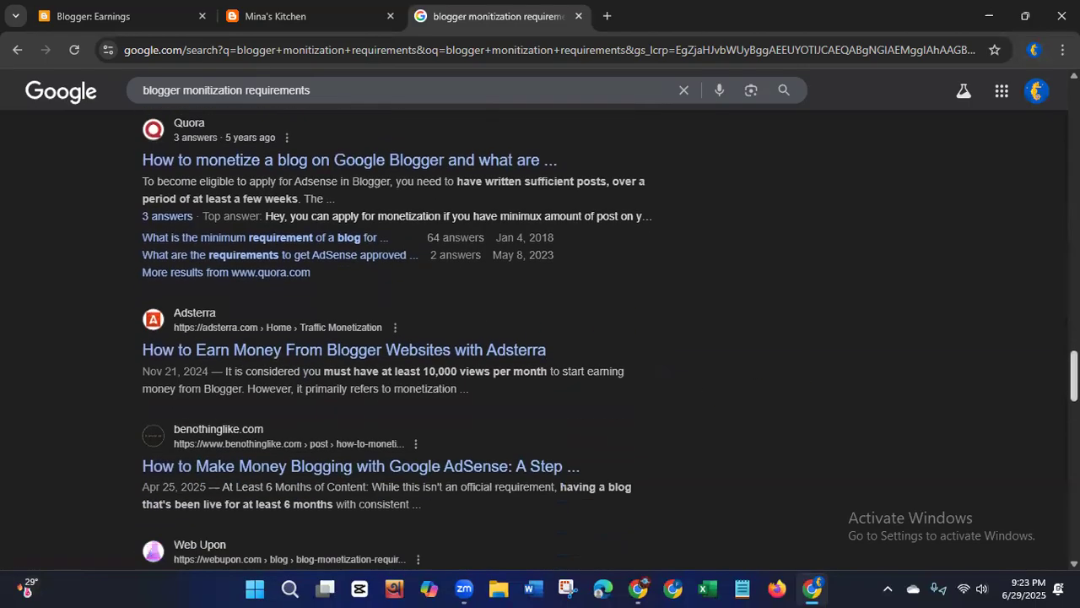
pyautogui.scroll(-1, 397, 338)
pyautogui.scroll(-5, 396, 337)
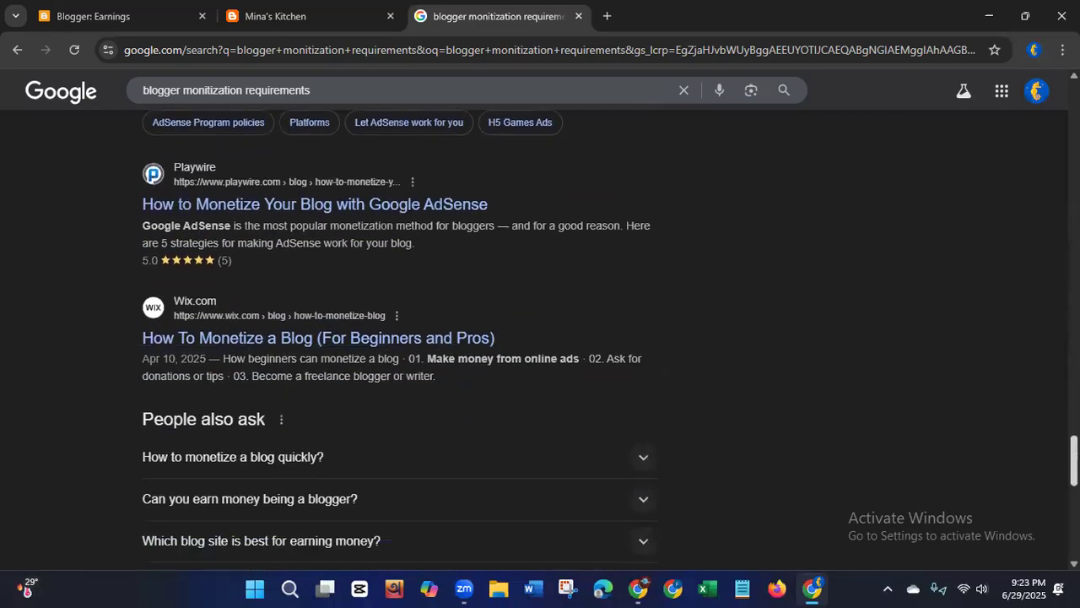
pyautogui.scroll(-1, 397, 338)
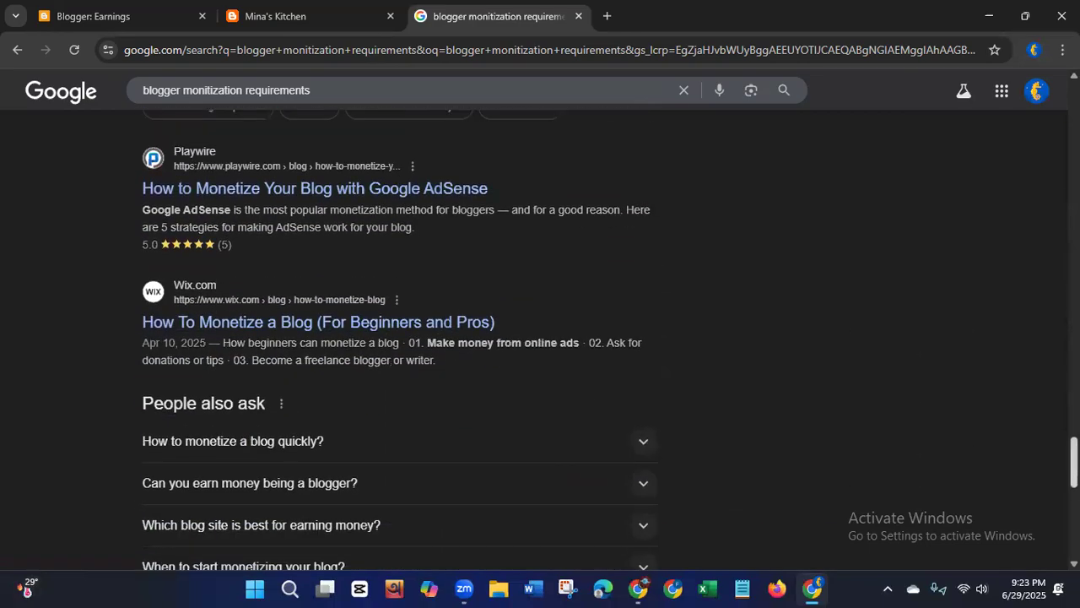
pyautogui.scroll(-2, 1052, 484)
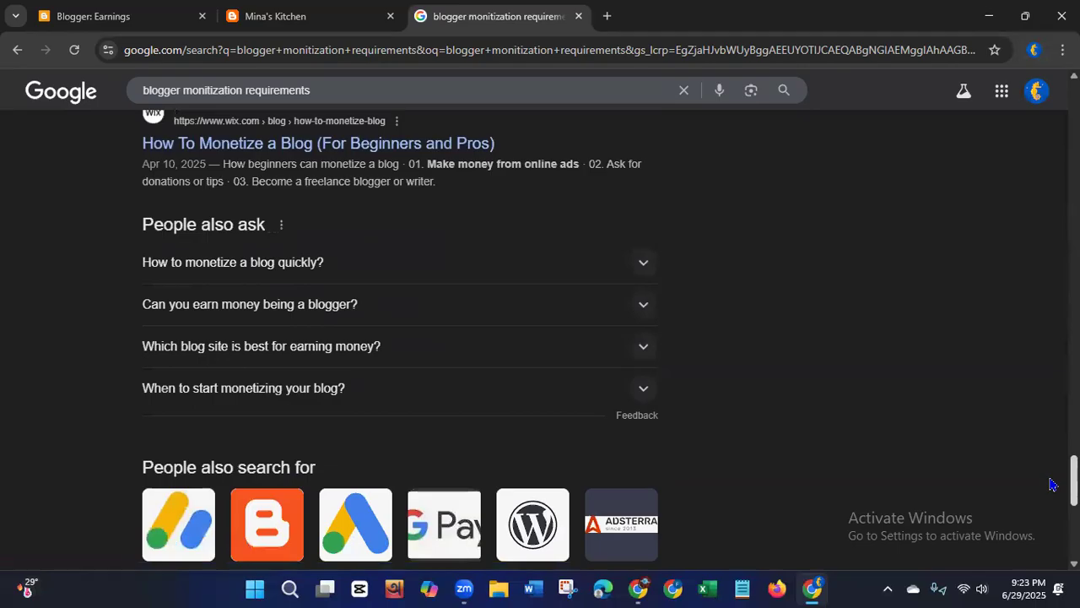
pyautogui.scroll(20, 1052, 484)
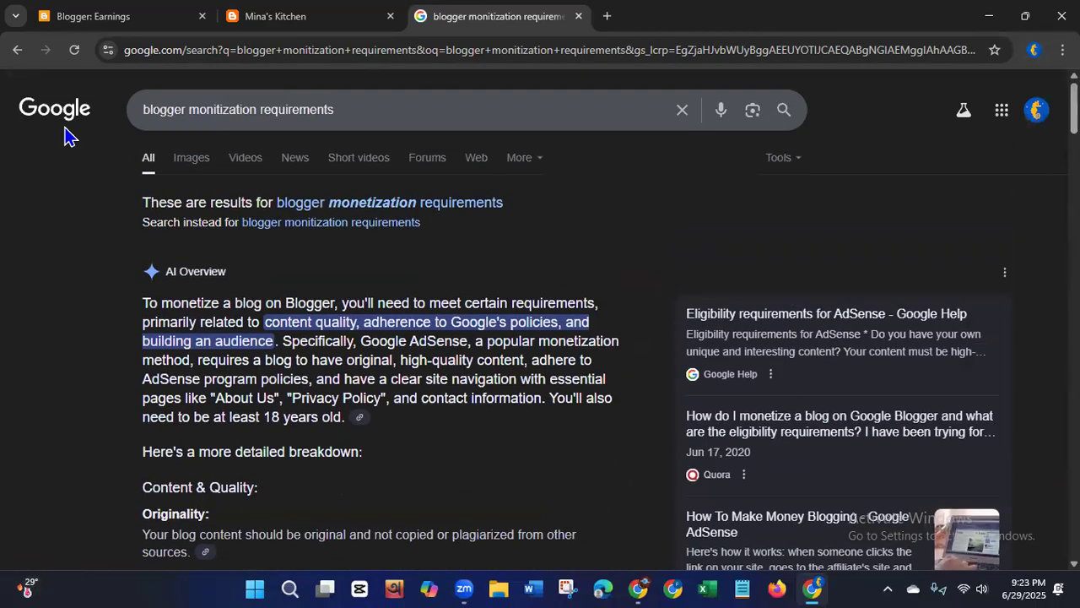
# Step: Return to the Blogger dashboard, open the blog's Pages section and look through the remaining dashboard entries
pyautogui.click(133, 30)
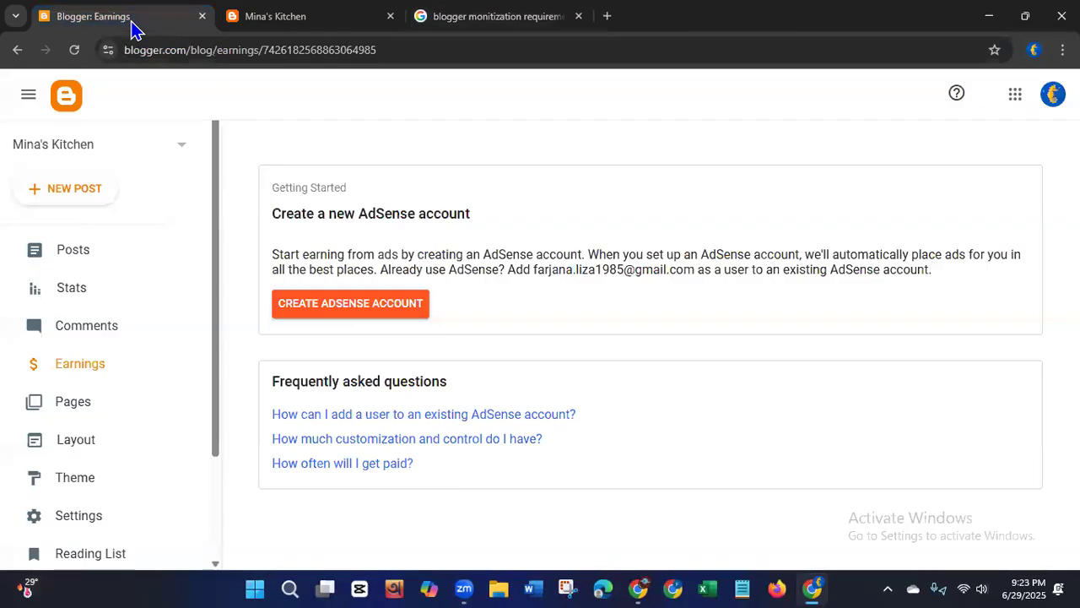
pyautogui.click(74, 406)
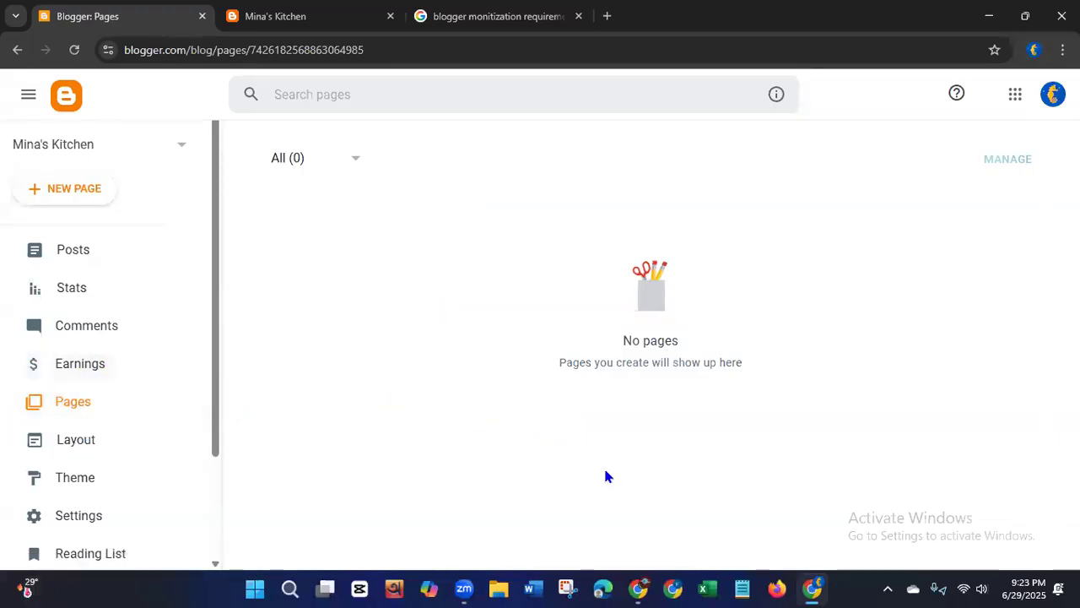
pyautogui.moveTo(214, 411); pyautogui.dragTo(215, 507)
pyautogui.moveTo(229, 460); pyautogui.dragTo(244, 400)
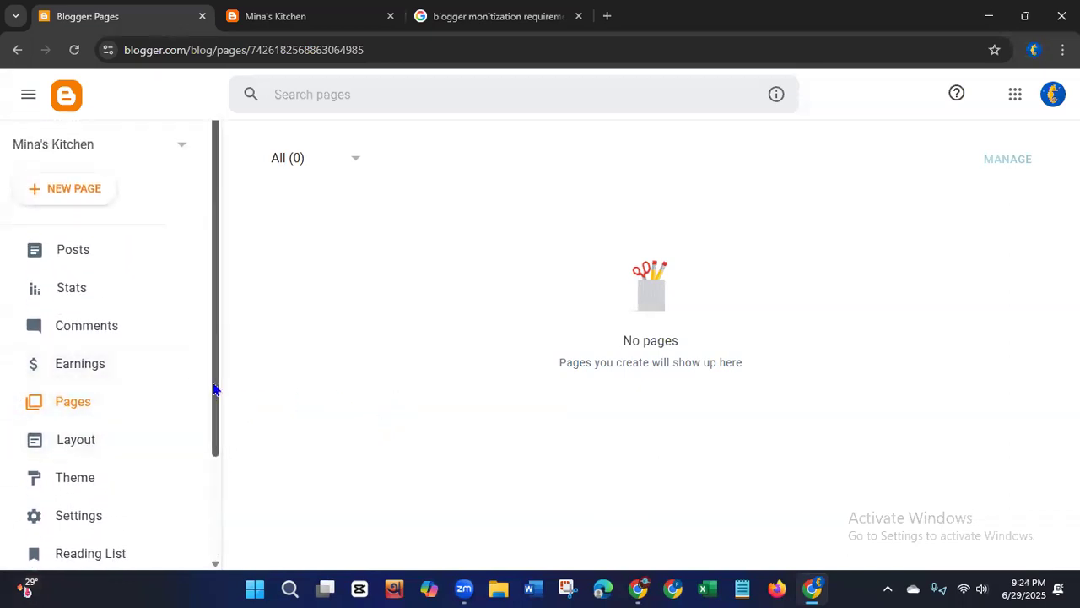
pyautogui.moveTo(213, 392); pyautogui.dragTo(212, 446)
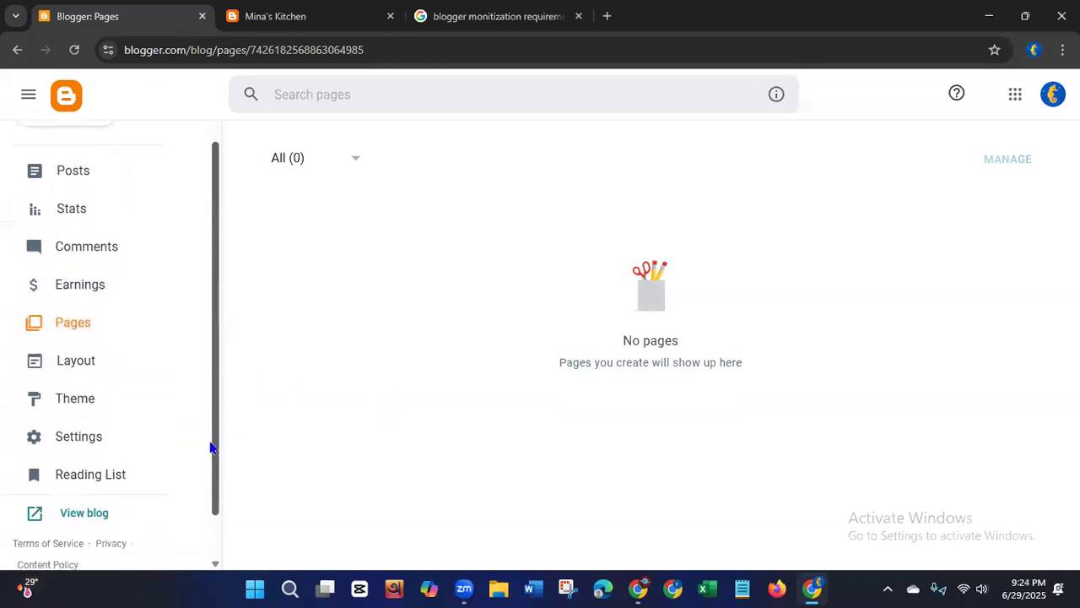
# Step: Open the blog's Layout page, switch to the live Mina's Kitchen blog and close the Google search results
pyautogui.click(73, 375)
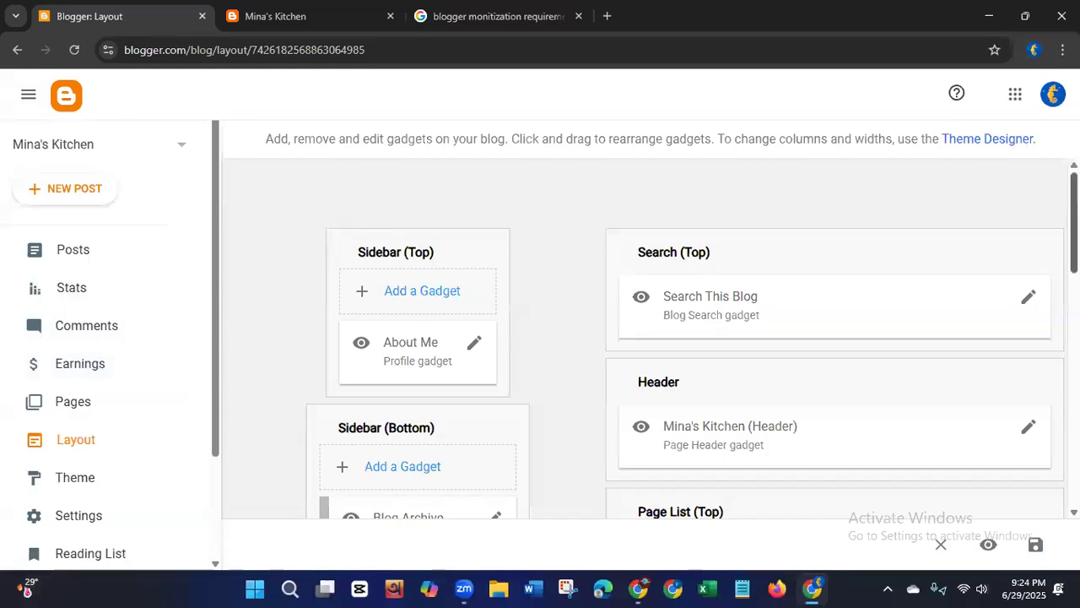
pyautogui.click(301, 19)
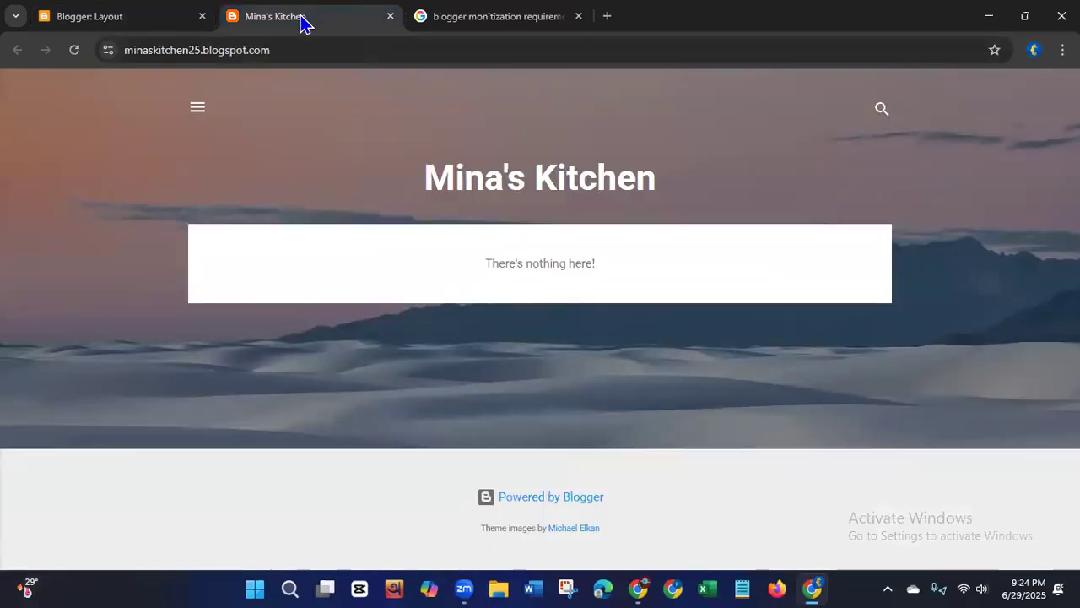
pyautogui.click(579, 17)
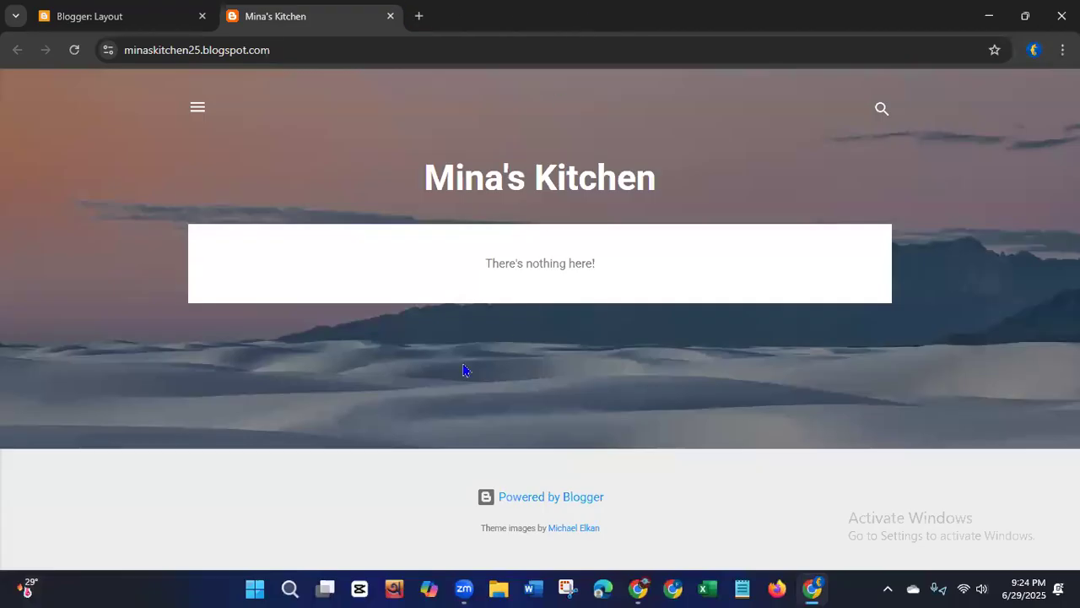
# Step: Compare the blog's Layout page with the live Mina's Kitchen blog and look through the gadget sections down to the Footer
pyautogui.click(108, 24)
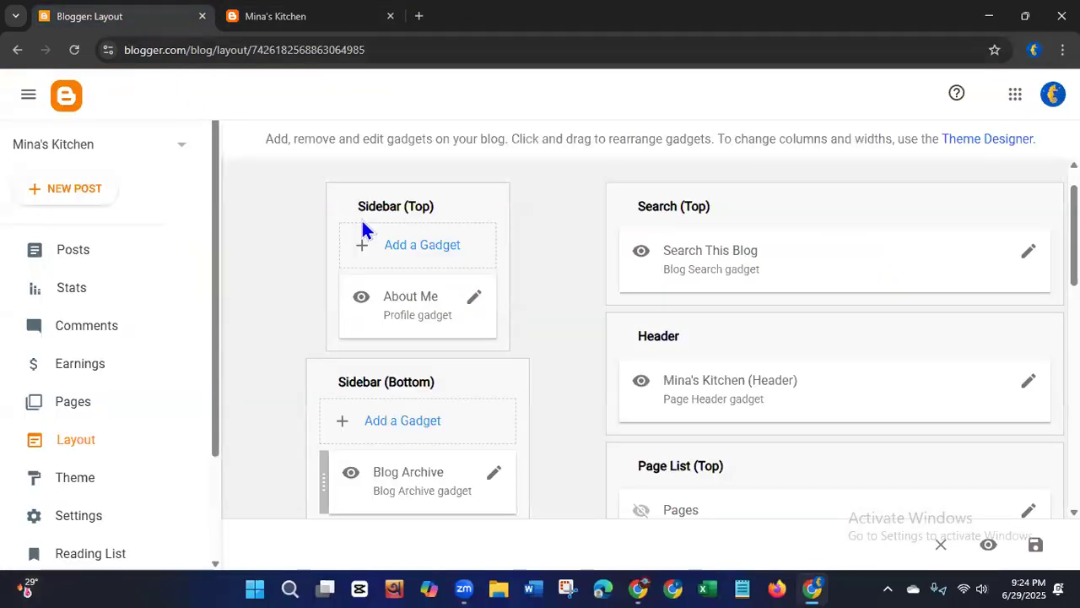
pyautogui.click(295, 20)
pyautogui.click(1008, 580)
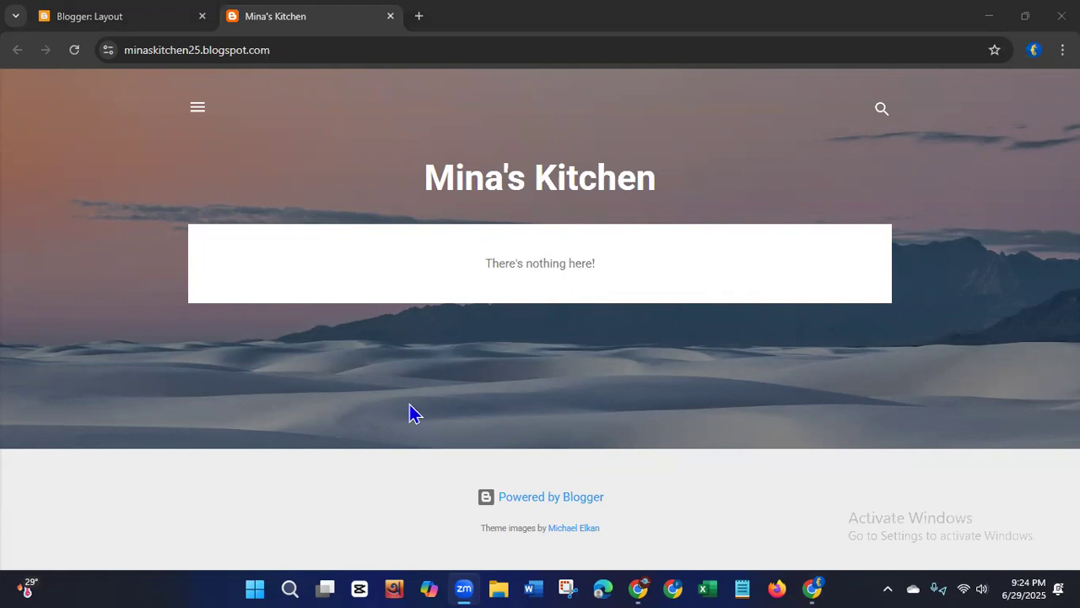
pyautogui.click(118, 18)
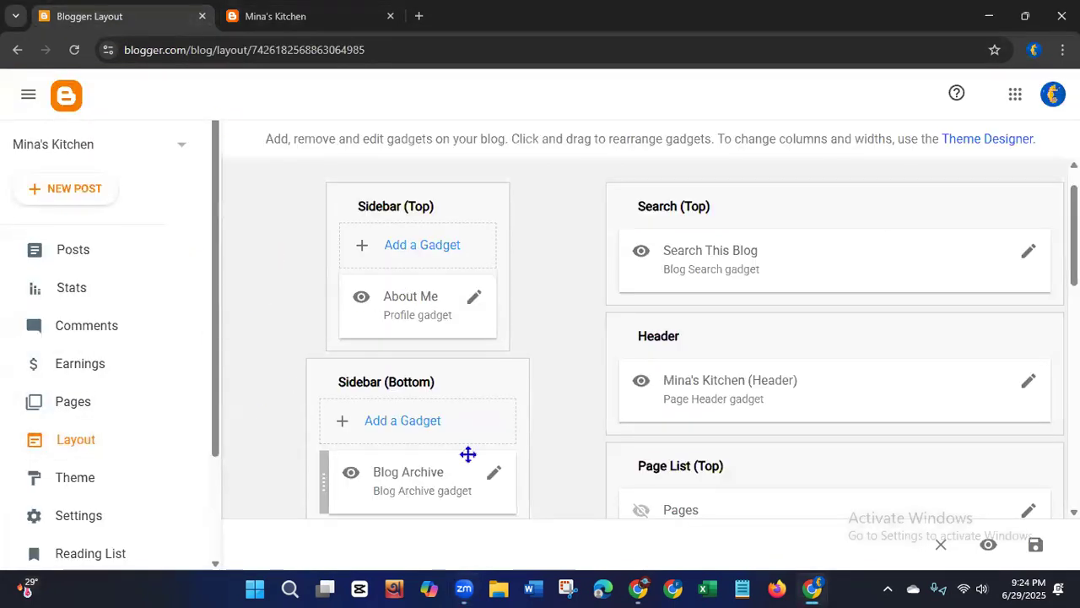
pyautogui.scroll(-10, 650, 338)
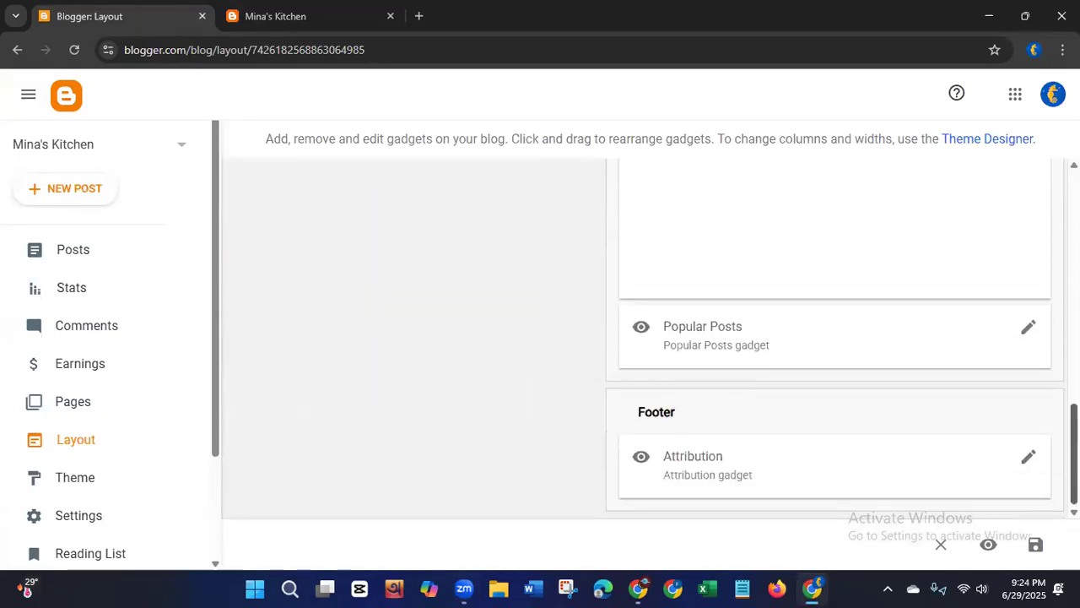
pyautogui.scroll(10, 515, 406)
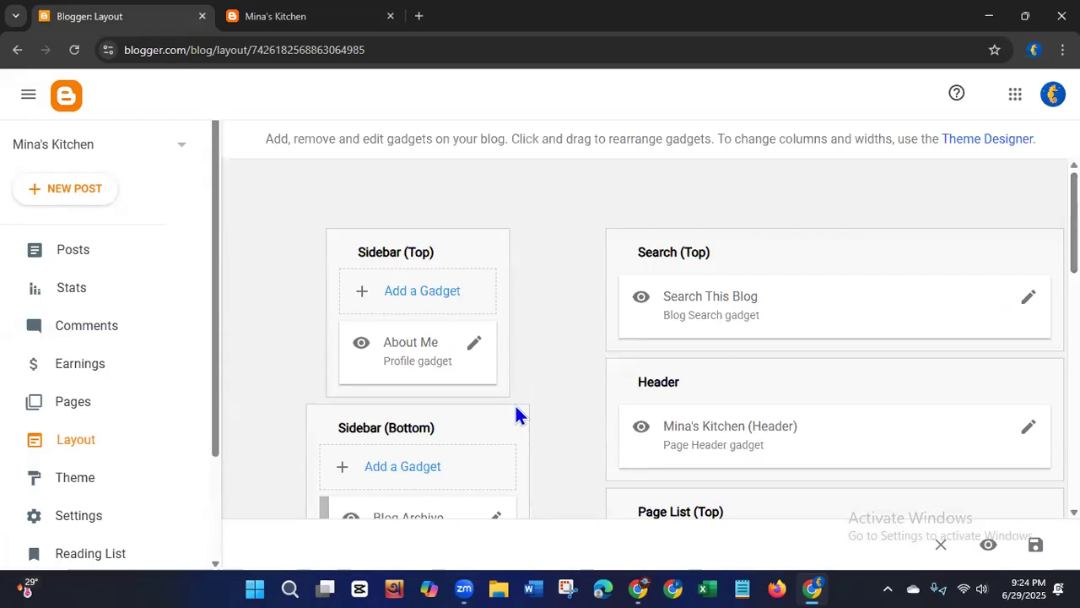
# Step: Open the blog's Theme page, check the current look on the live blog and return to the themes
pyautogui.moveTo(215, 414); pyautogui.dragTo(219, 517)
pyautogui.click(81, 357)
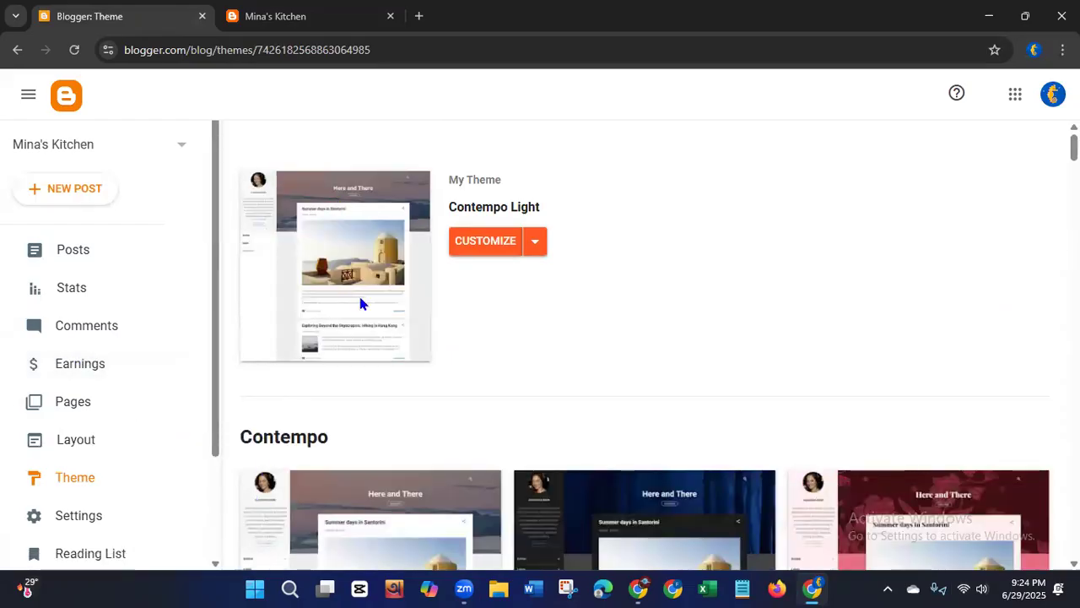
pyautogui.click(258, 27)
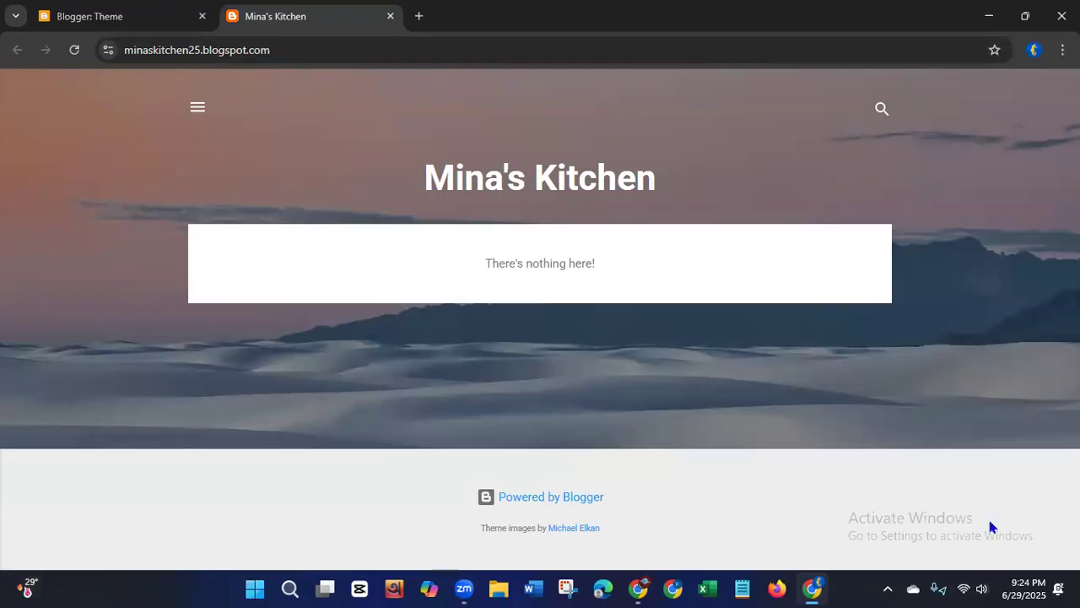
pyautogui.click(116, 20)
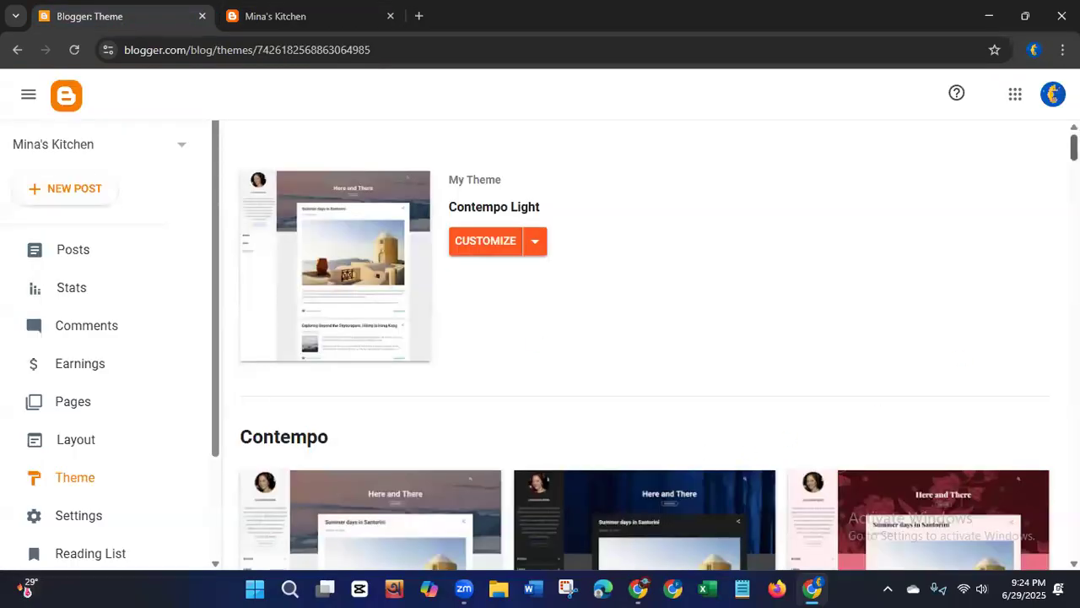
# Step: Browse the whole theme gallery, from the Contempo variants through to the Travel themes
pyautogui.scroll(-3, 1043, 195)
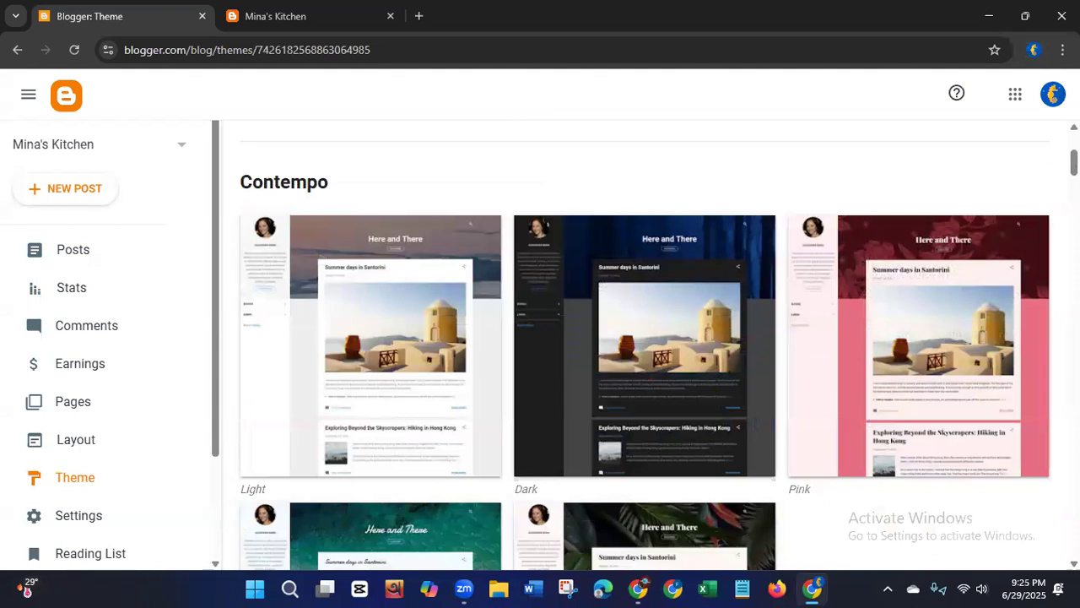
pyautogui.scroll(-4, 644, 344)
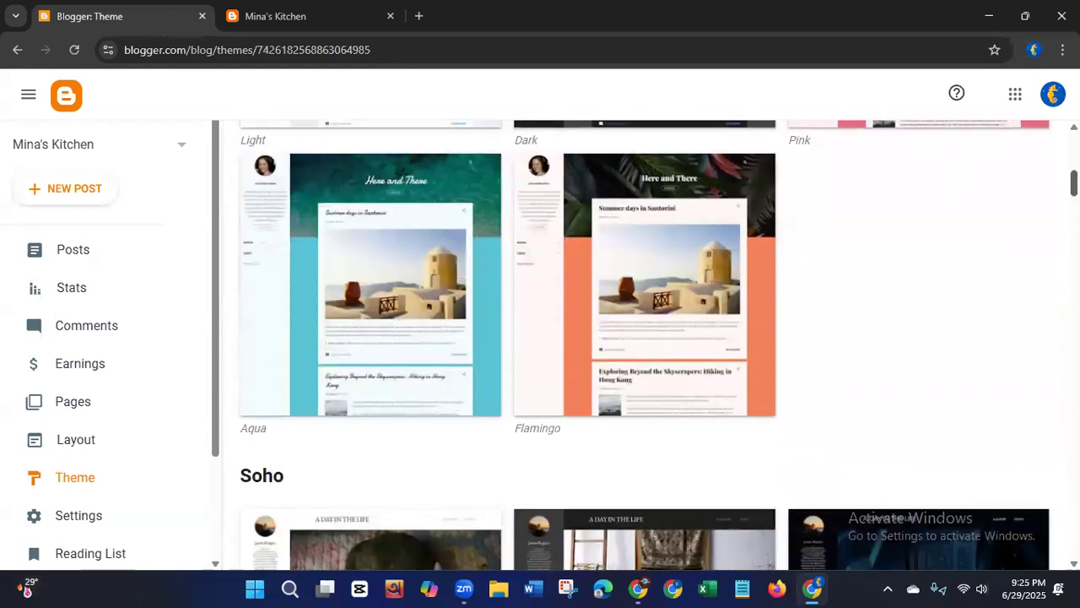
pyautogui.scroll(-2, 645, 345)
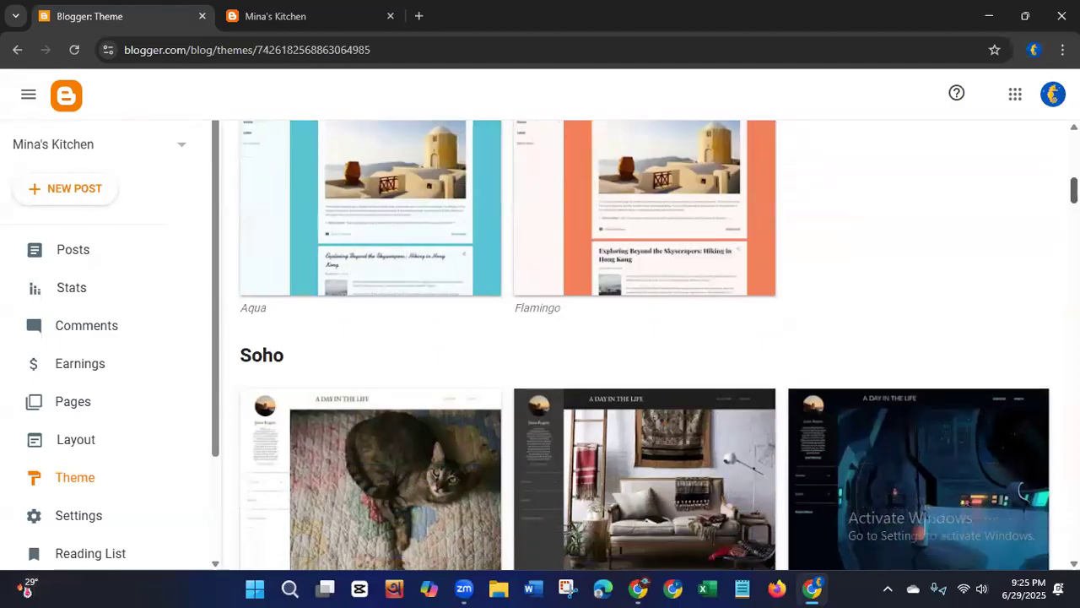
pyautogui.scroll(-4, 645, 345)
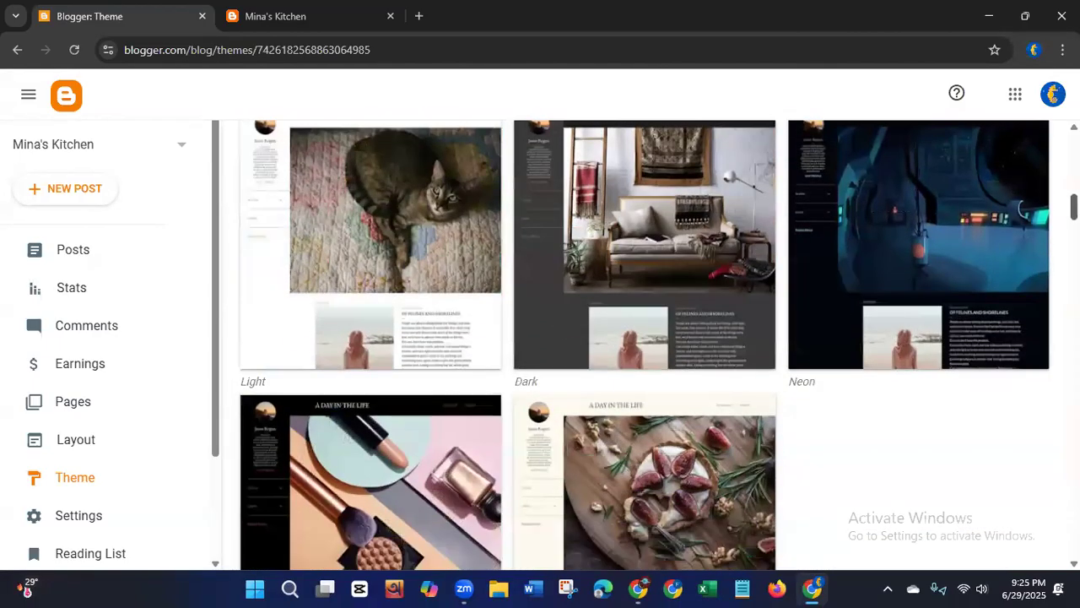
pyautogui.scroll(-6, 1052, 250)
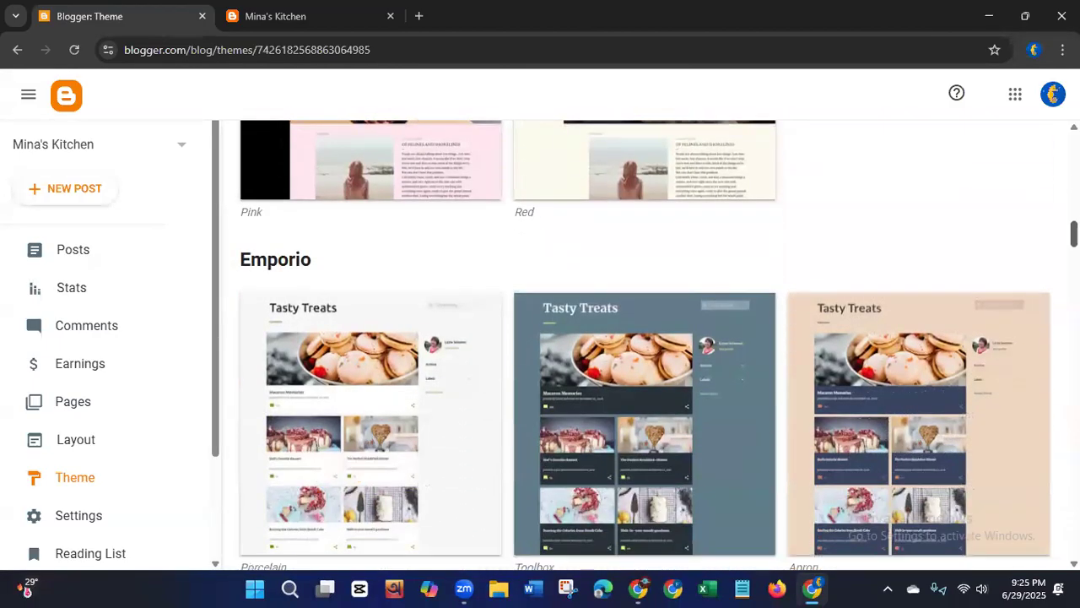
pyautogui.scroll(-3, 1053, 250)
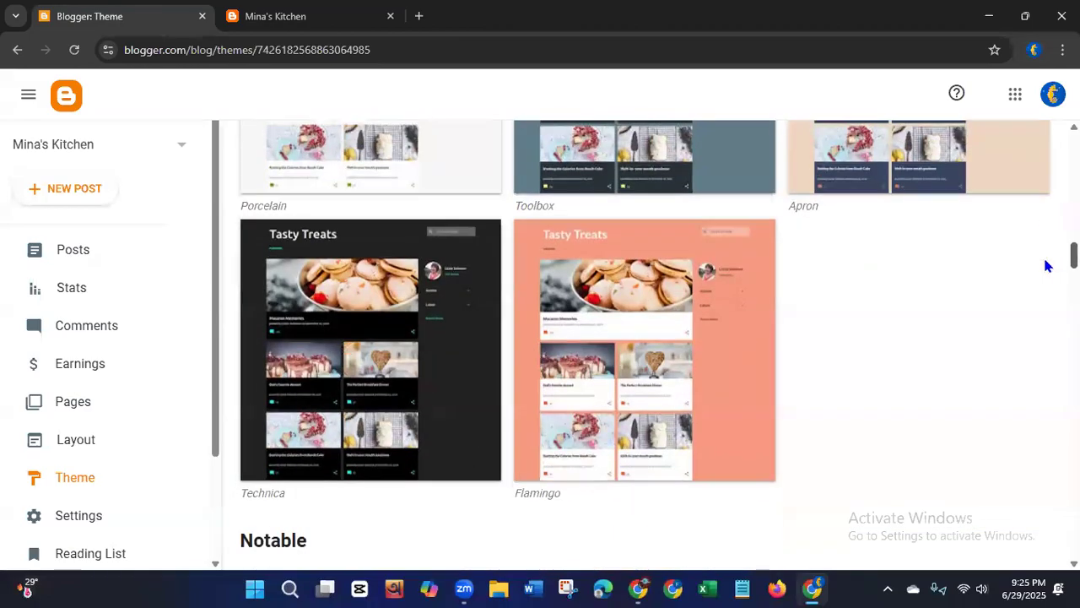
pyautogui.scroll(-9, 1044, 266)
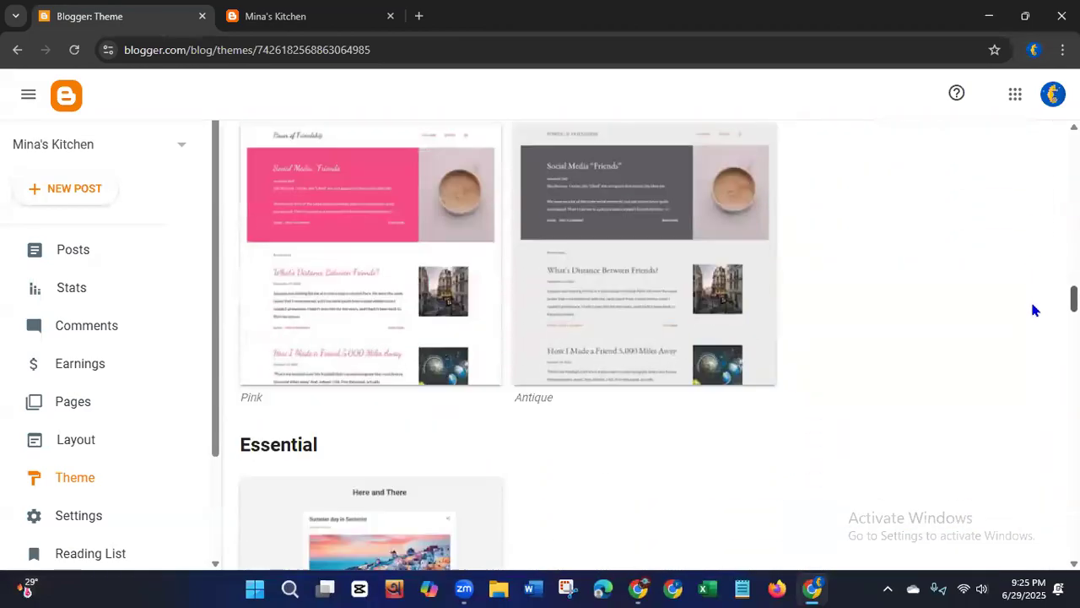
pyautogui.scroll(-5, 1032, 316)
pyautogui.scroll(-4, 1026, 334)
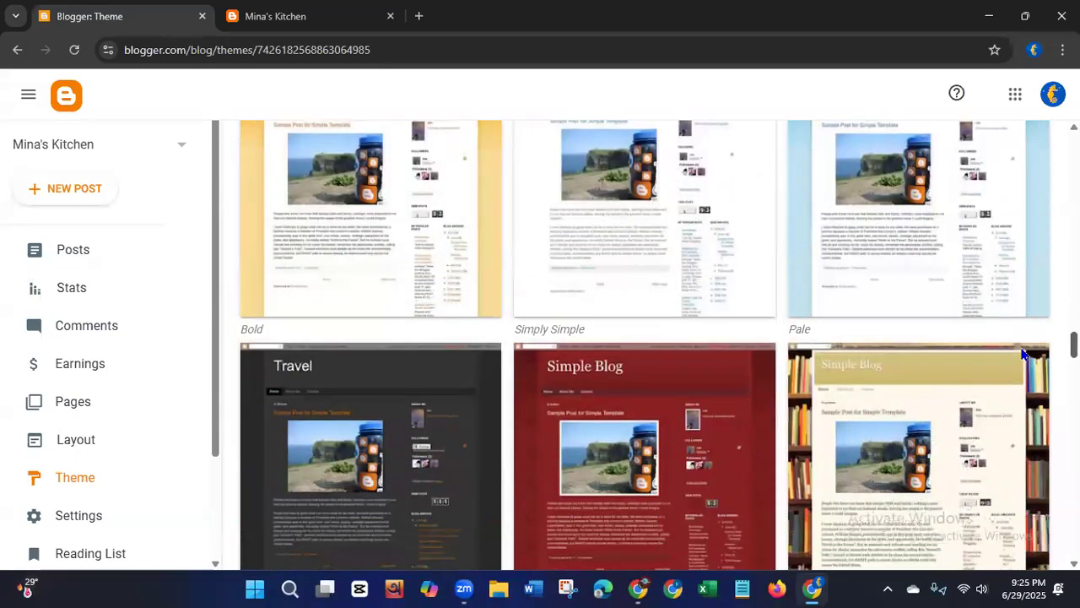
pyautogui.scroll(-5, 1023, 353)
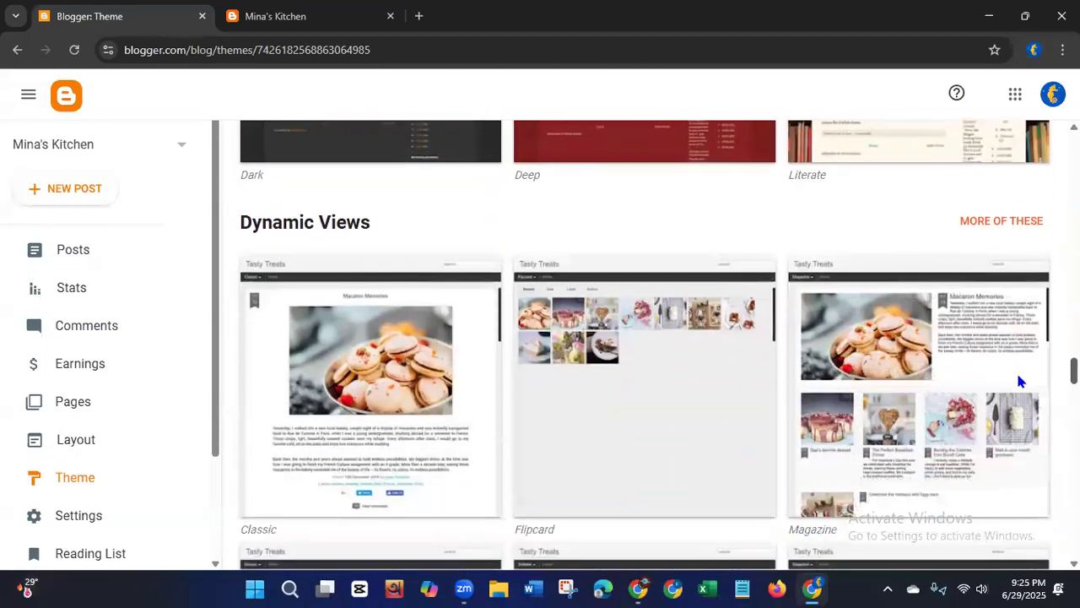
pyautogui.scroll(-1, 1018, 382)
pyautogui.scroll(-8, 1017, 386)
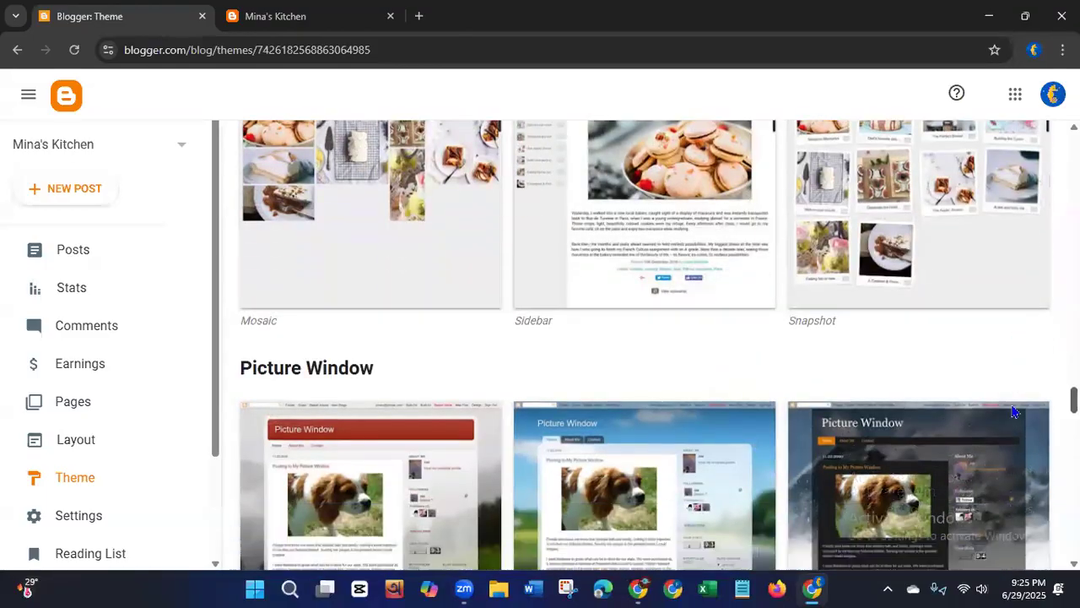
pyautogui.scroll(-5, 1013, 423)
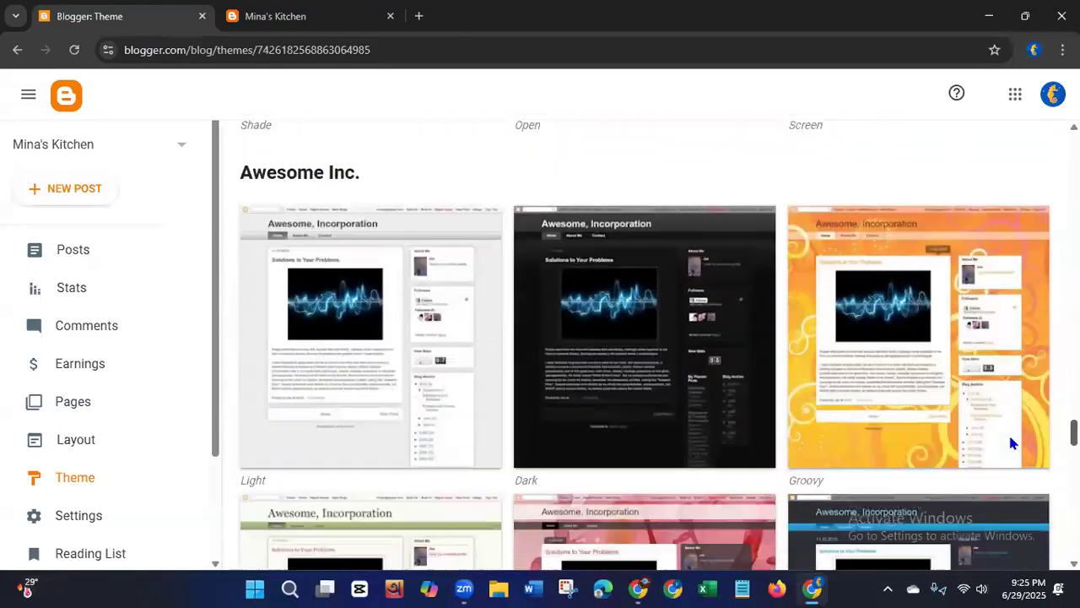
pyautogui.scroll(-8, 1013, 456)
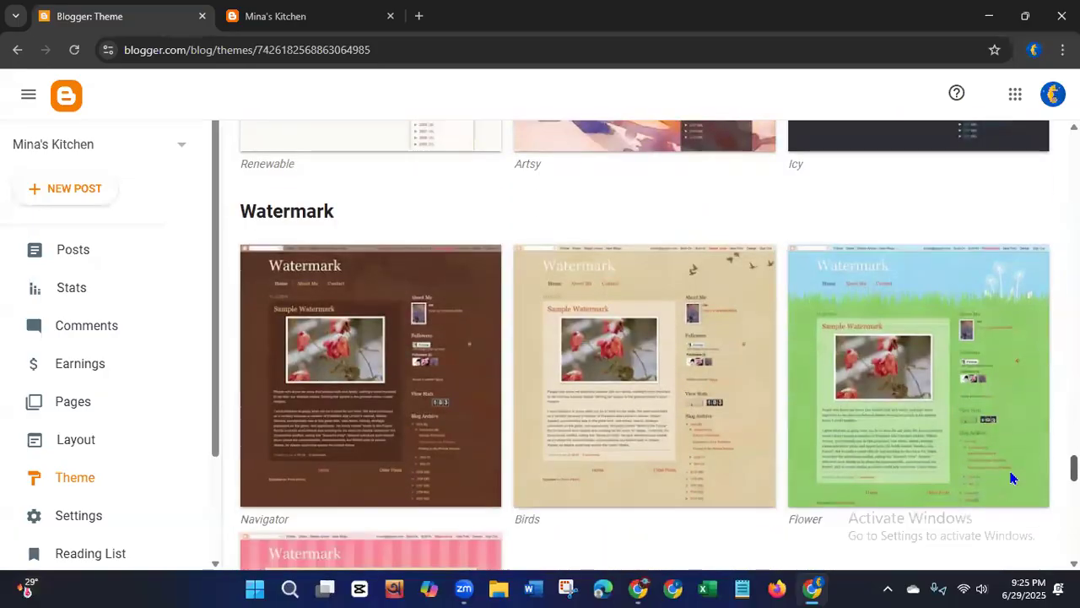
pyautogui.scroll(-7, 1011, 498)
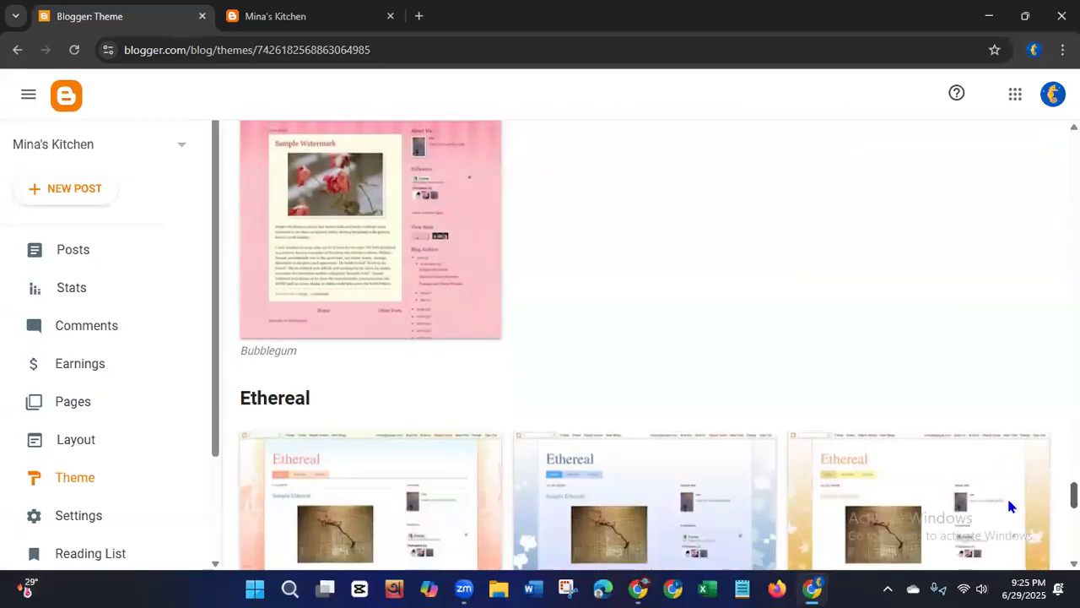
pyautogui.scroll(-5, 1010, 530)
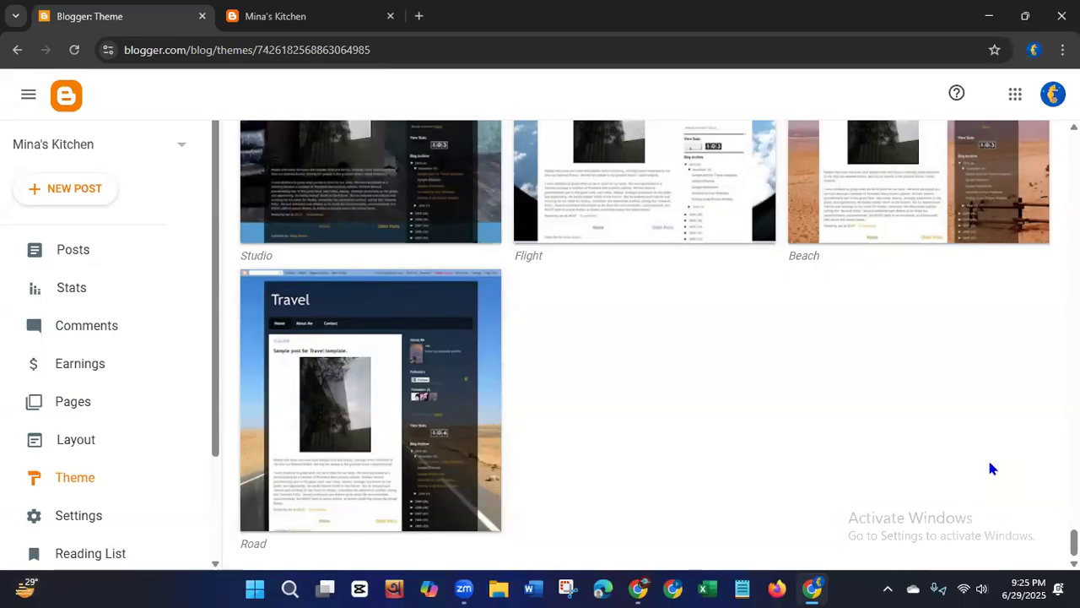
# Step: Apply the Ethereal Blossoms Single Blue theme, accept the gadget visibility notice and reload the live blog to check the new look
pyautogui.scroll(13, 1074, 523)
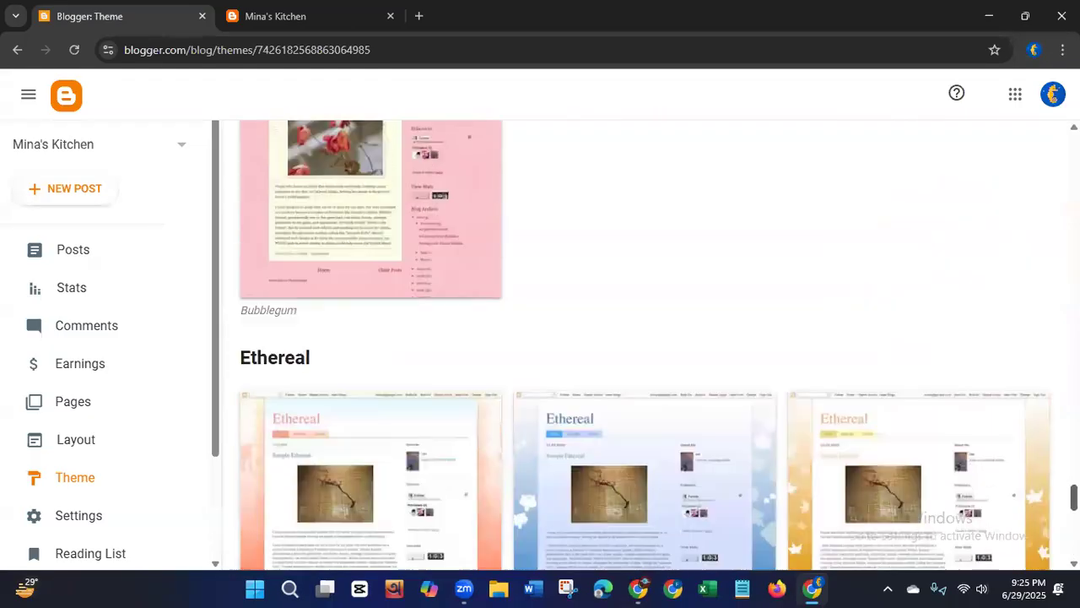
pyautogui.scroll(-2, 1074, 523)
pyautogui.click(629, 412)
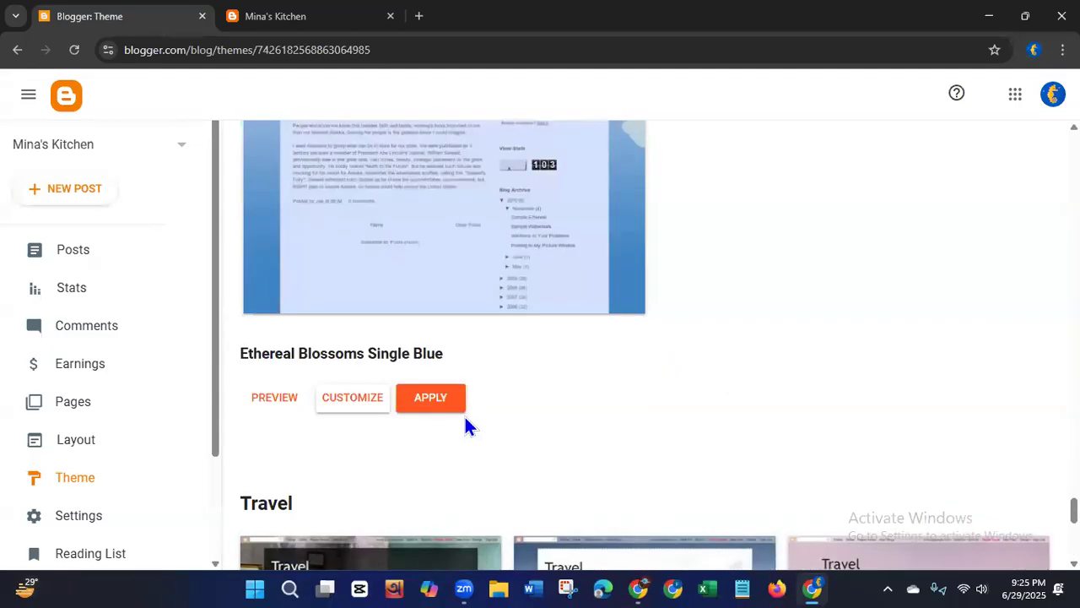
pyautogui.click(445, 408)
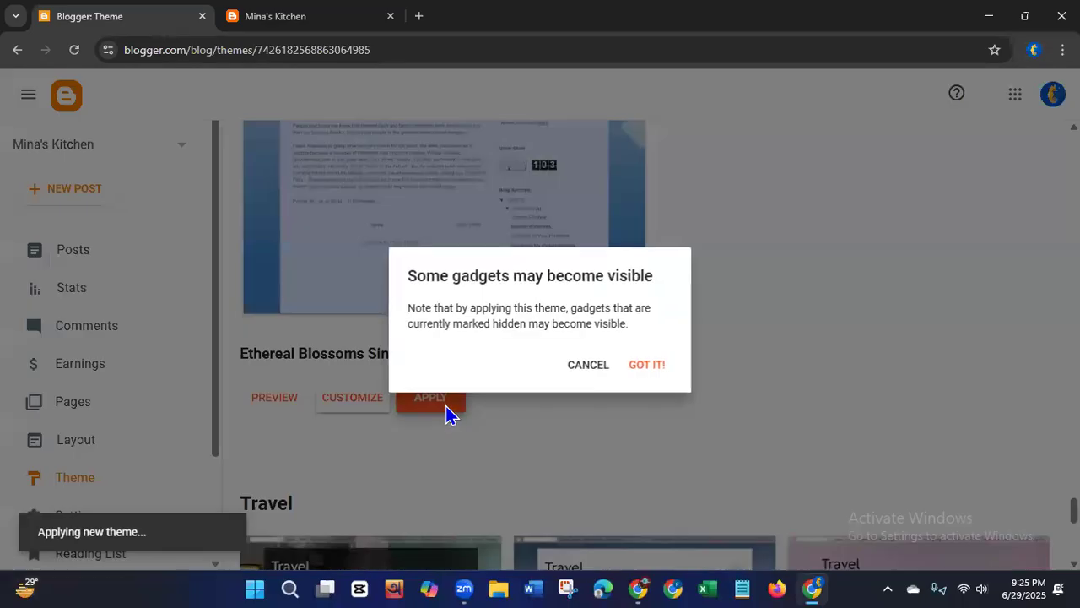
pyautogui.click(643, 365)
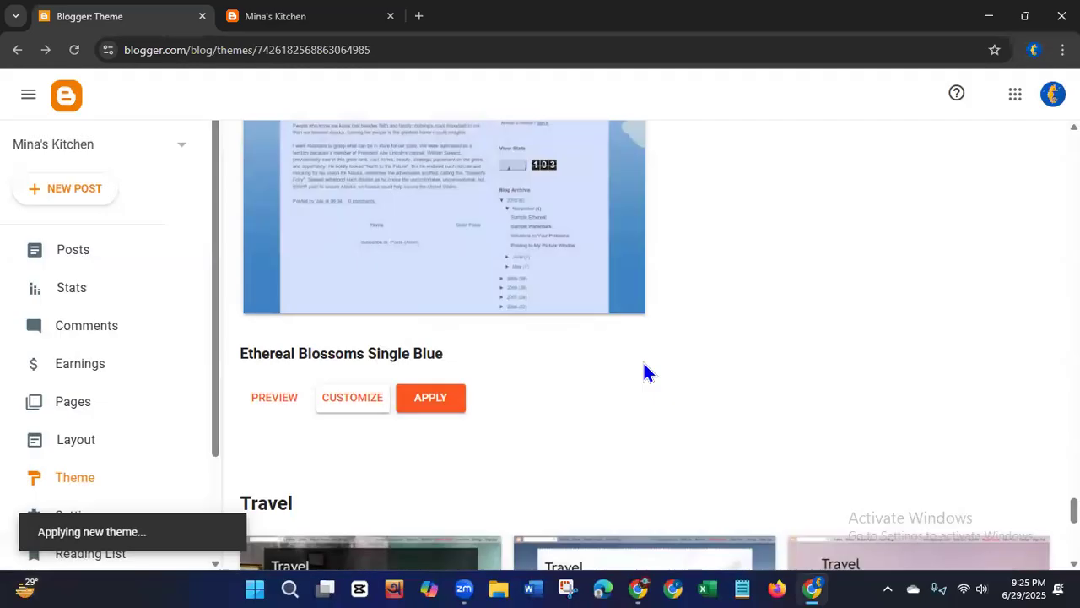
pyautogui.click(253, 23)
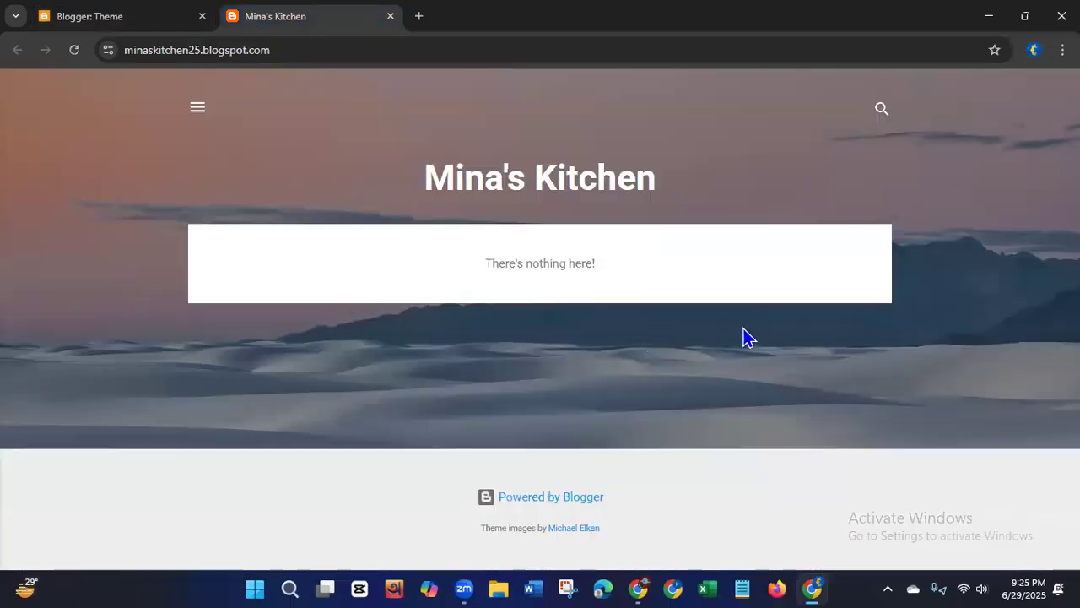
pyautogui.click(74, 50)
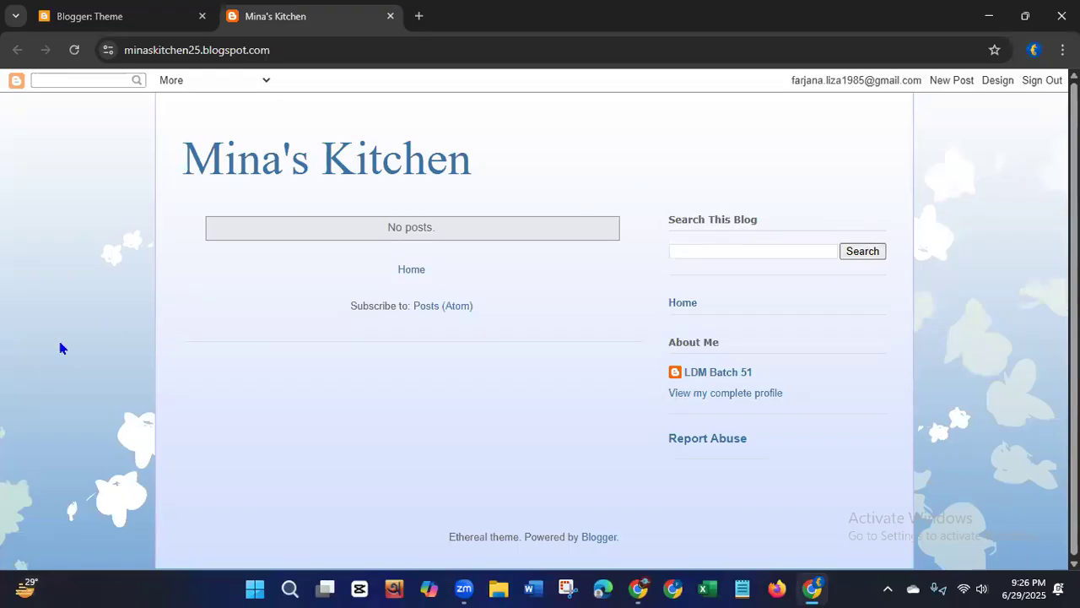
# Step: Return to the theme gallery and apply the Contempo Pink theme, downloading a backup of the current theme first
pyautogui.click(89, 16)
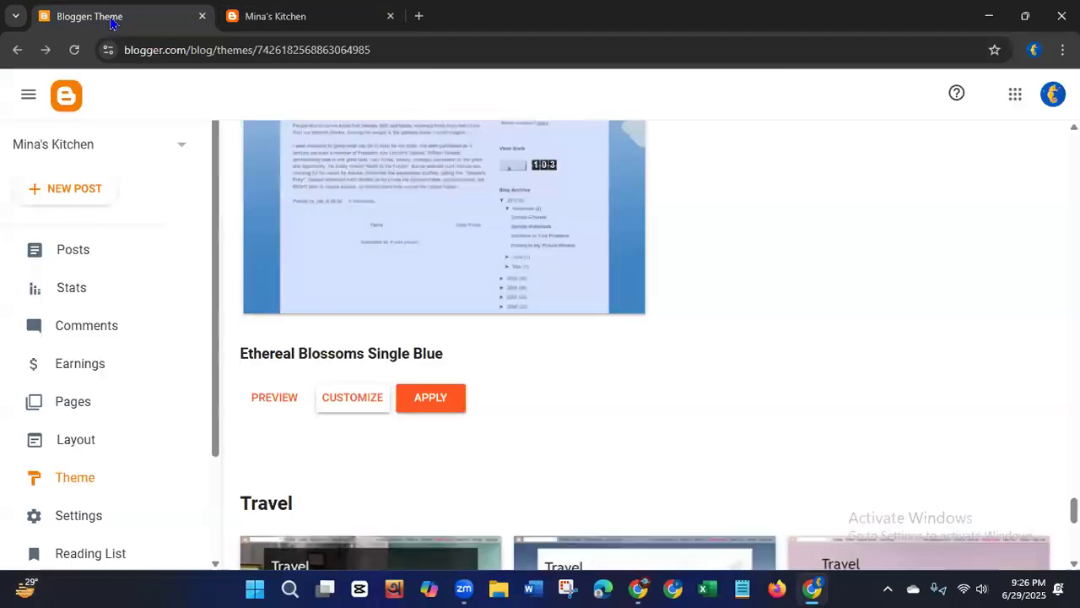
pyautogui.scroll(20, 645, 346)
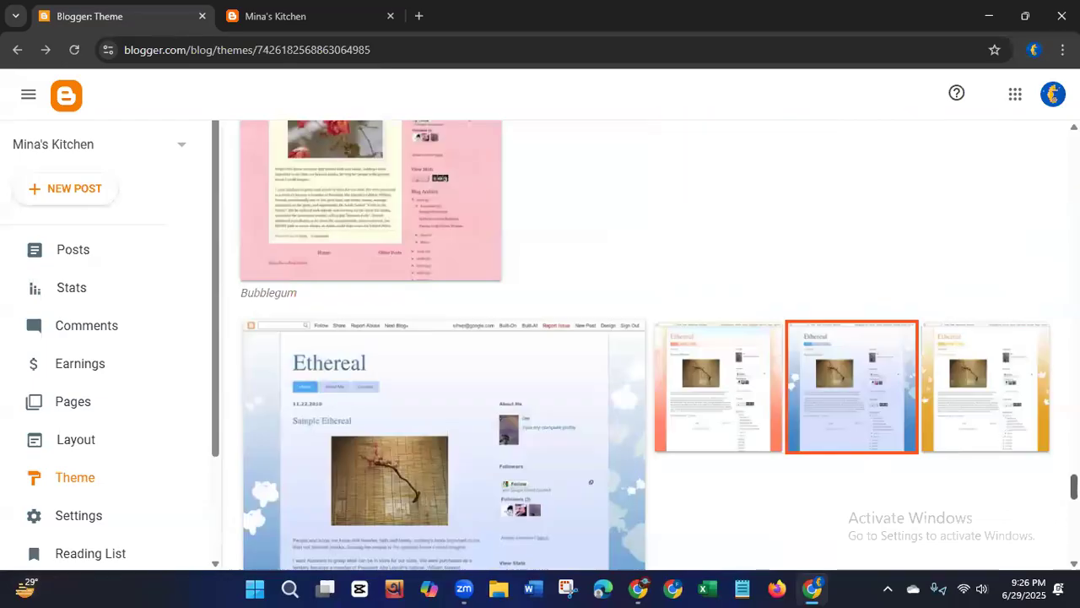
pyautogui.scroll(20, 646, 346)
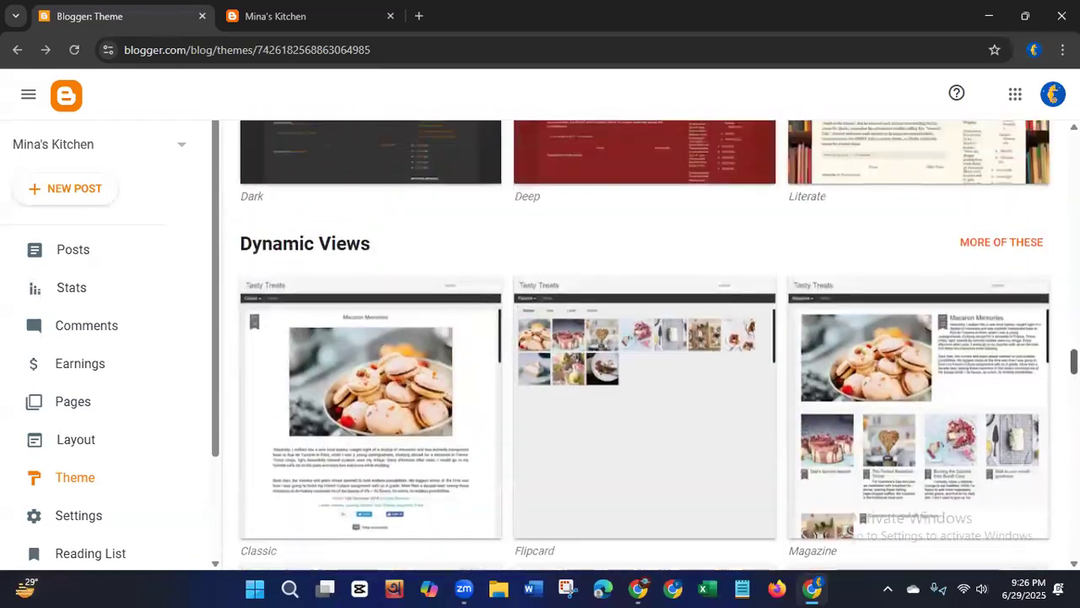
pyautogui.scroll(20, 646, 346)
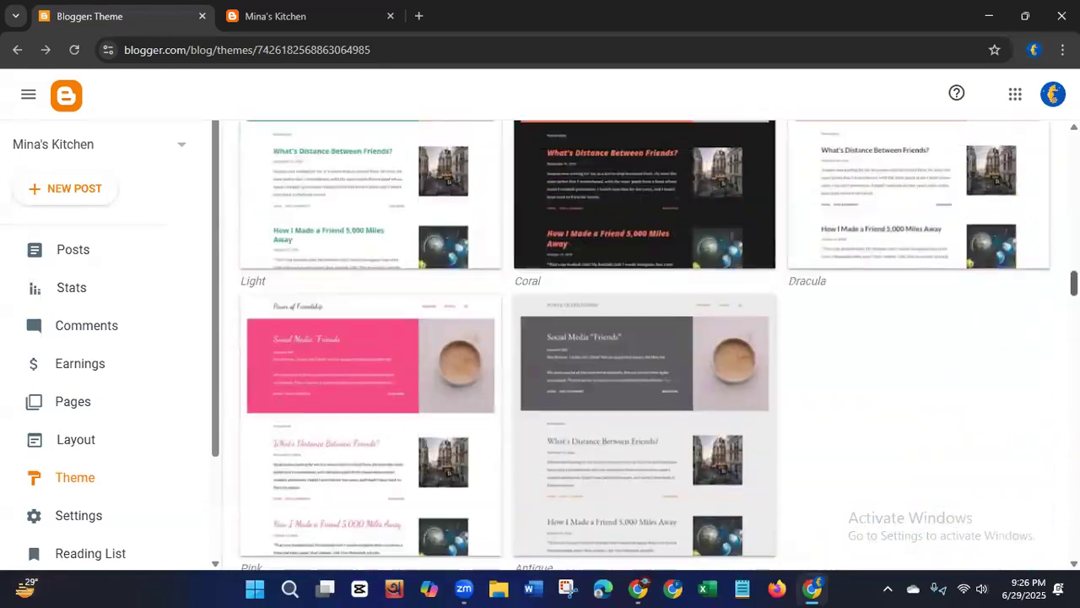
pyautogui.scroll(20, 645, 346)
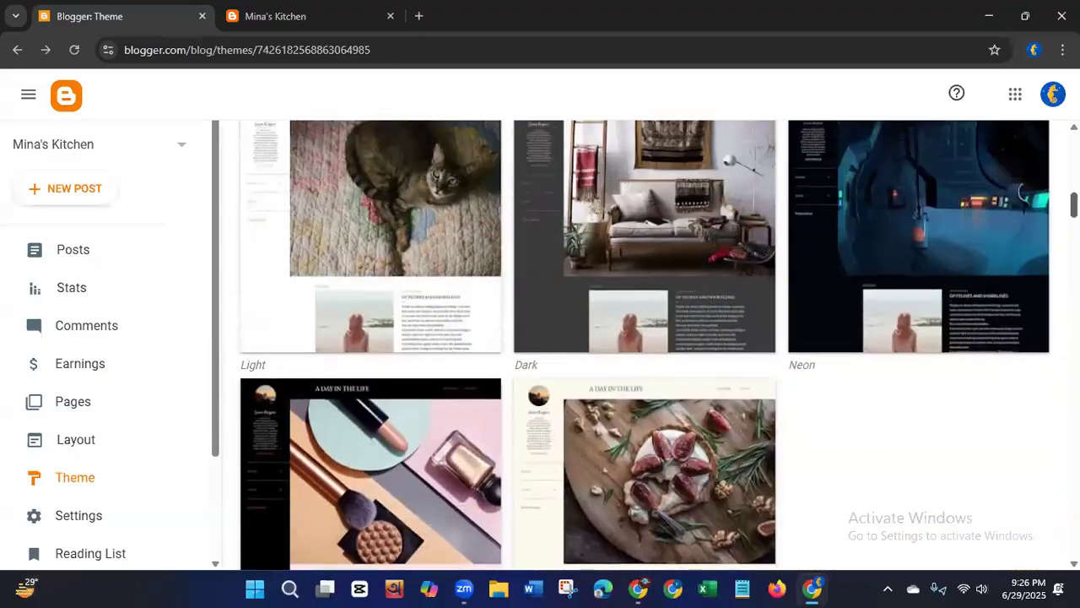
pyautogui.scroll(5, 646, 346)
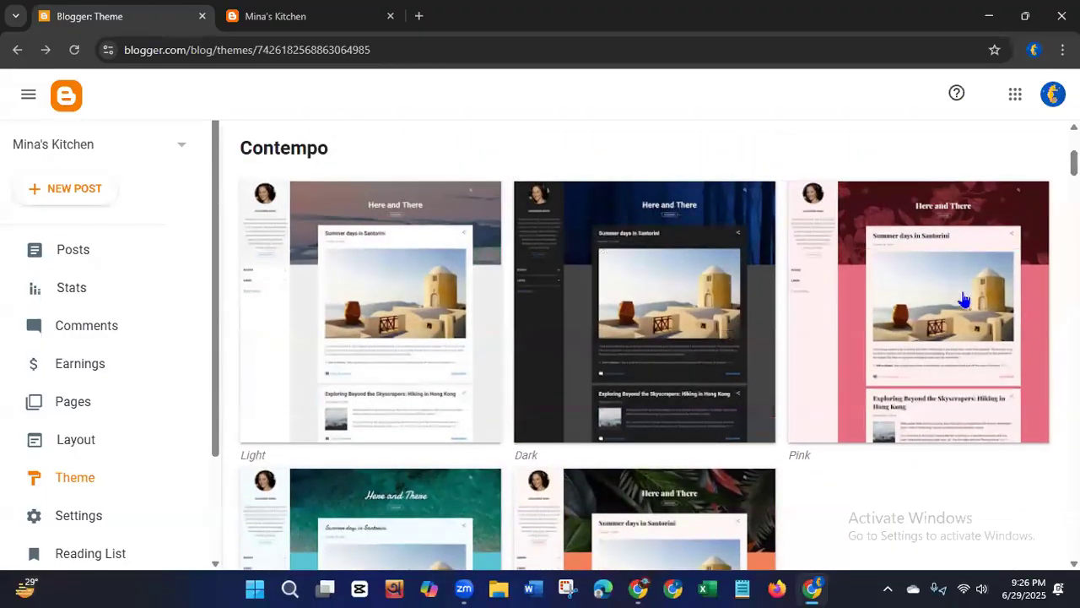
pyautogui.click(921, 350)
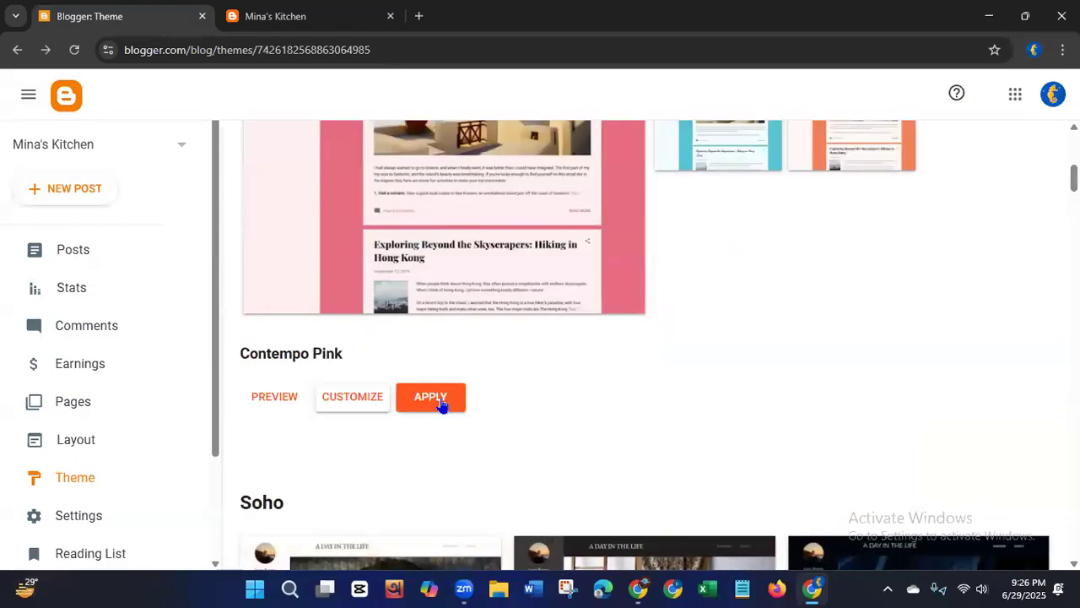
pyautogui.click(440, 402)
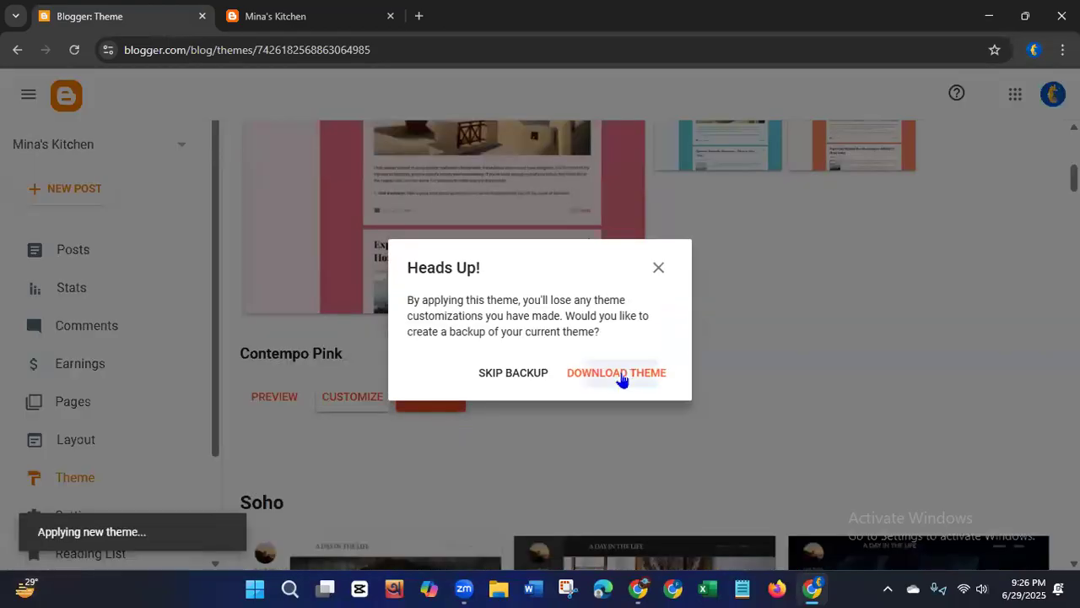
pyautogui.click(620, 375)
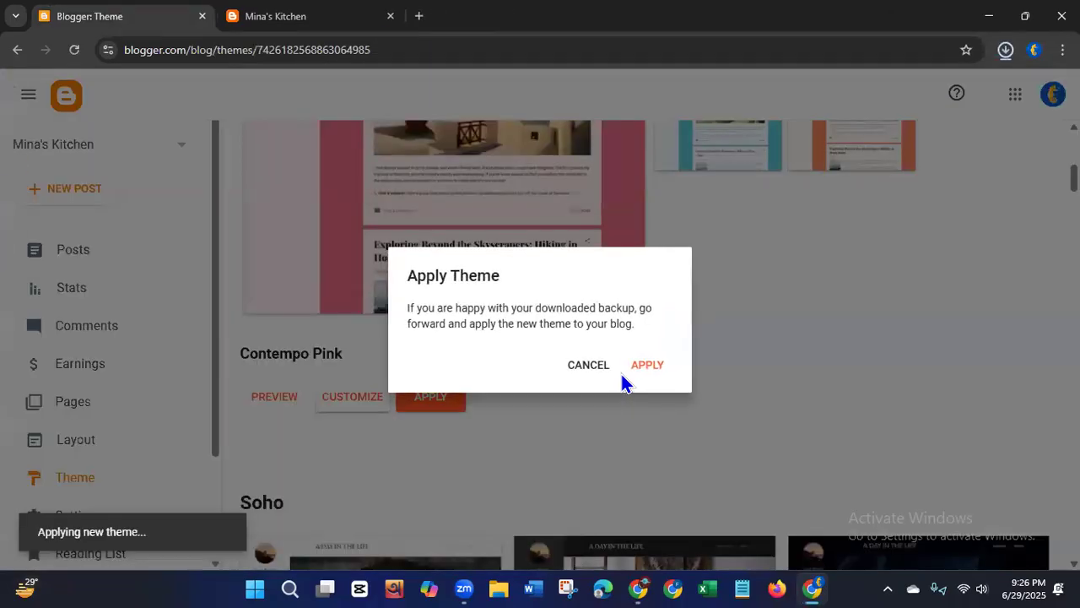
pyautogui.click(645, 366)
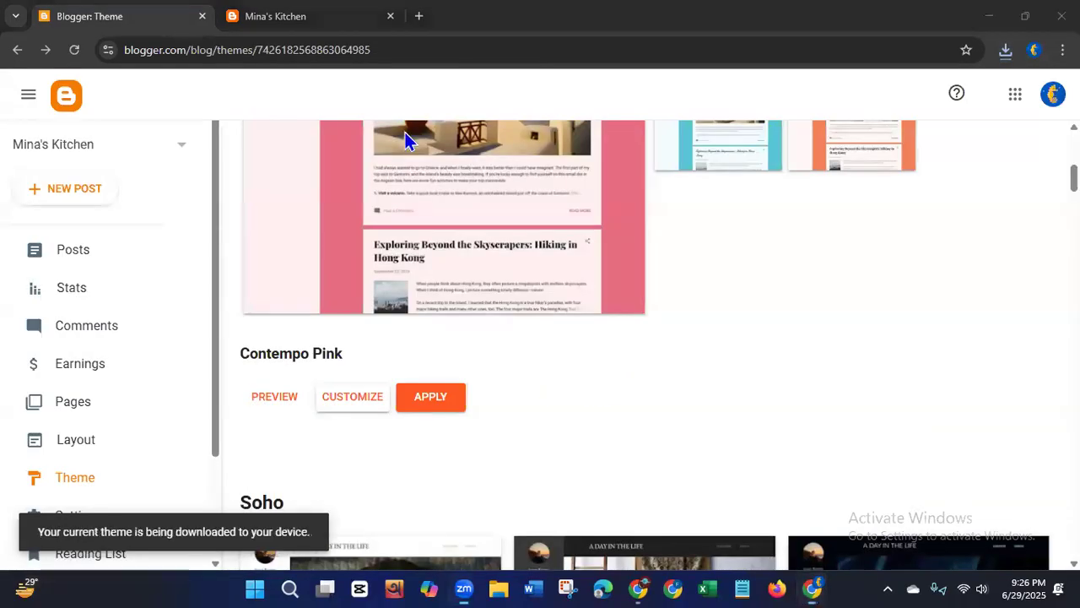
# Step: Reload the live blog to check its look, open the Contempo Pink customizer and compare its background with the live blog
pyautogui.click(301, 23)
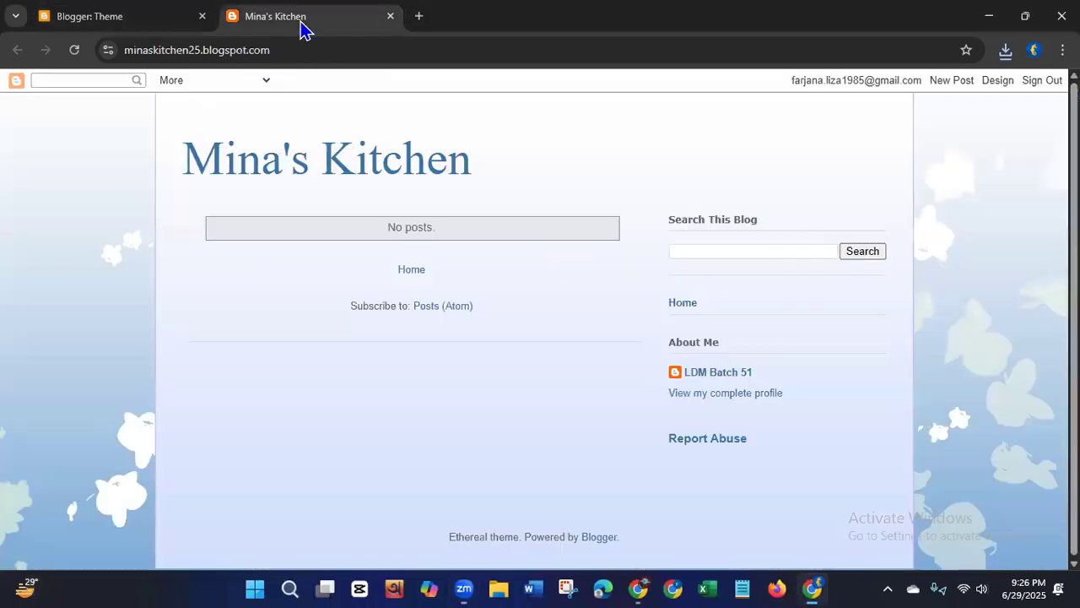
pyautogui.click(75, 52)
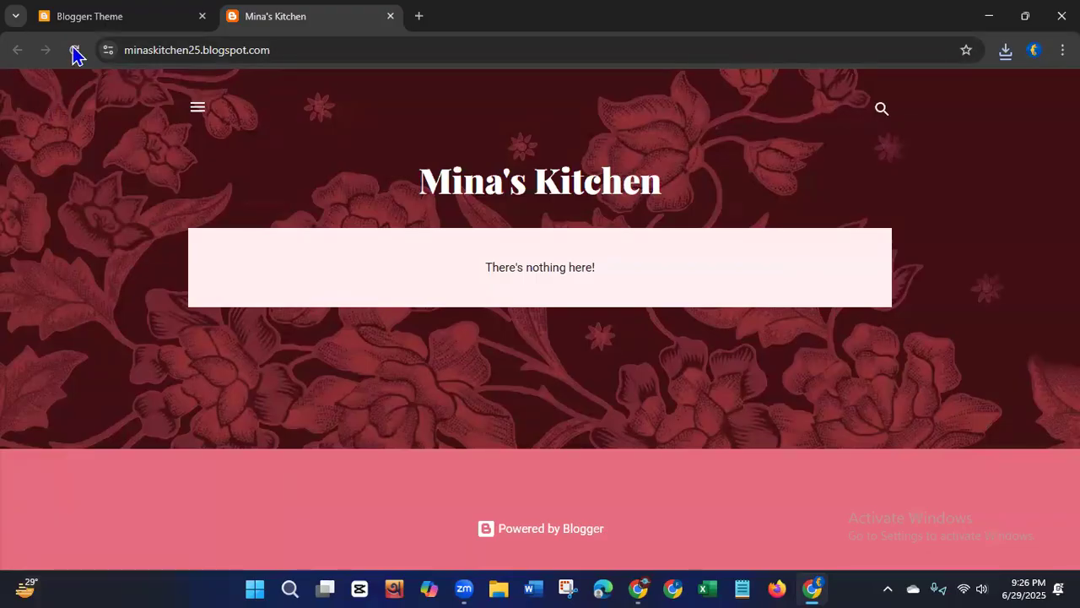
pyautogui.click(93, 26)
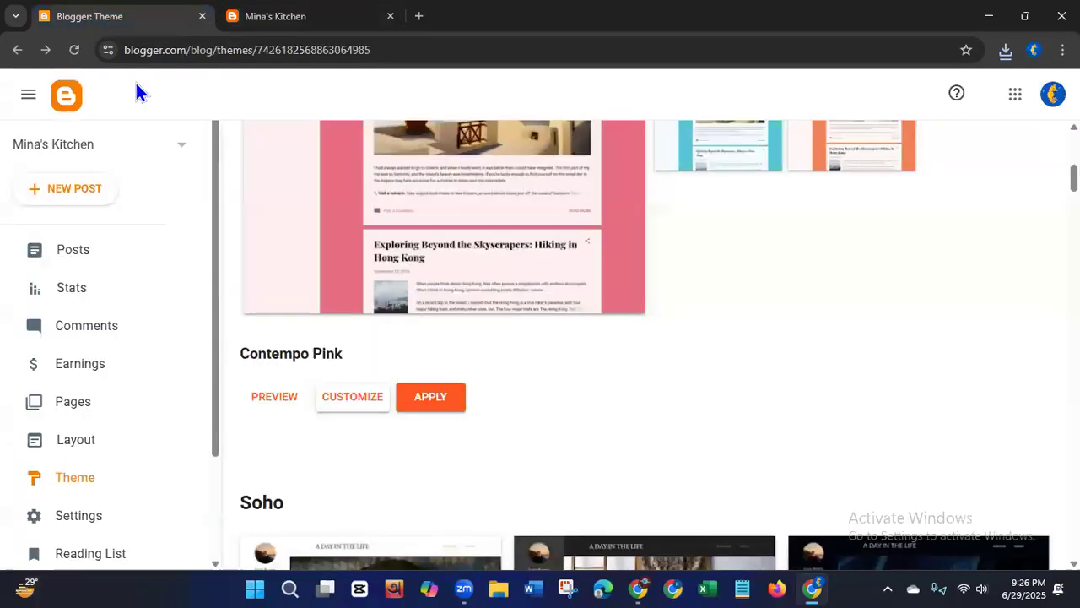
pyautogui.click(353, 400)
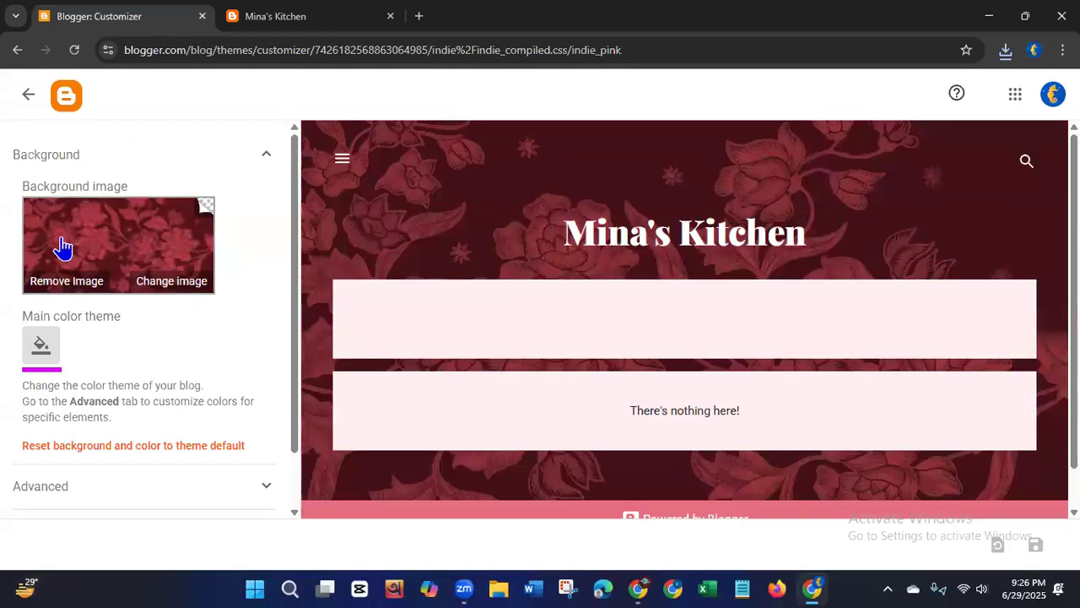
pyautogui.click(308, 18)
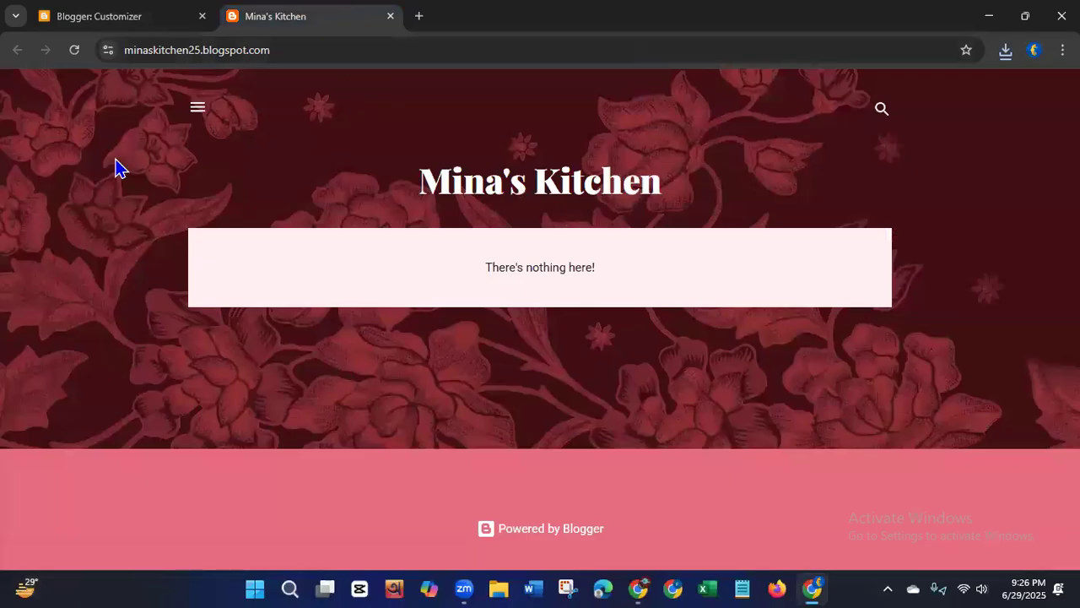
pyautogui.click(88, 19)
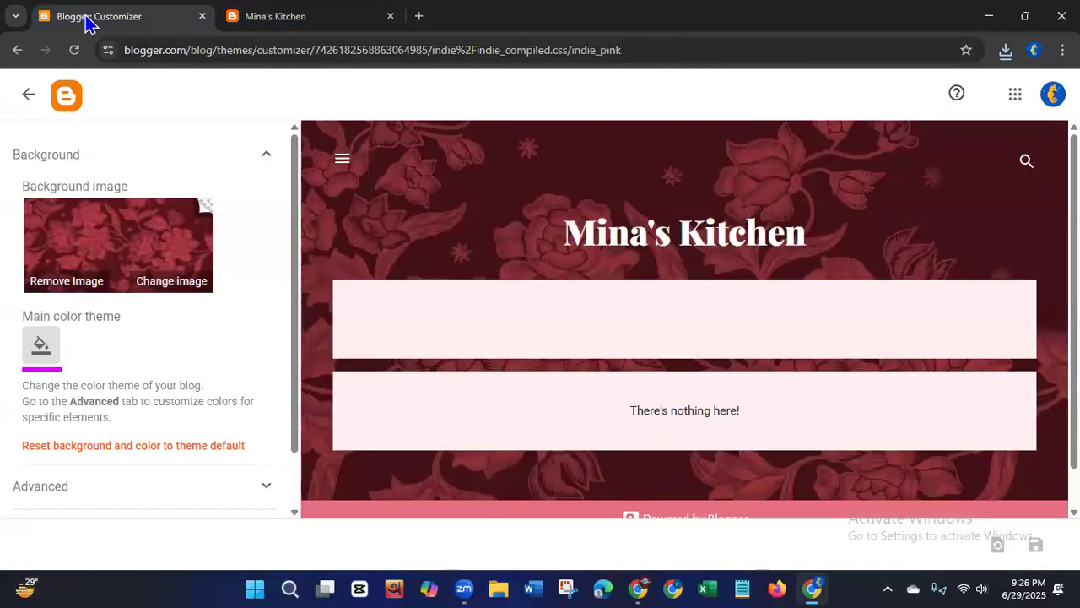
# Step: Open the background image selection and look through categories including The Arts, Business, Food & Drink and Home & Garden
pyautogui.click(165, 292)
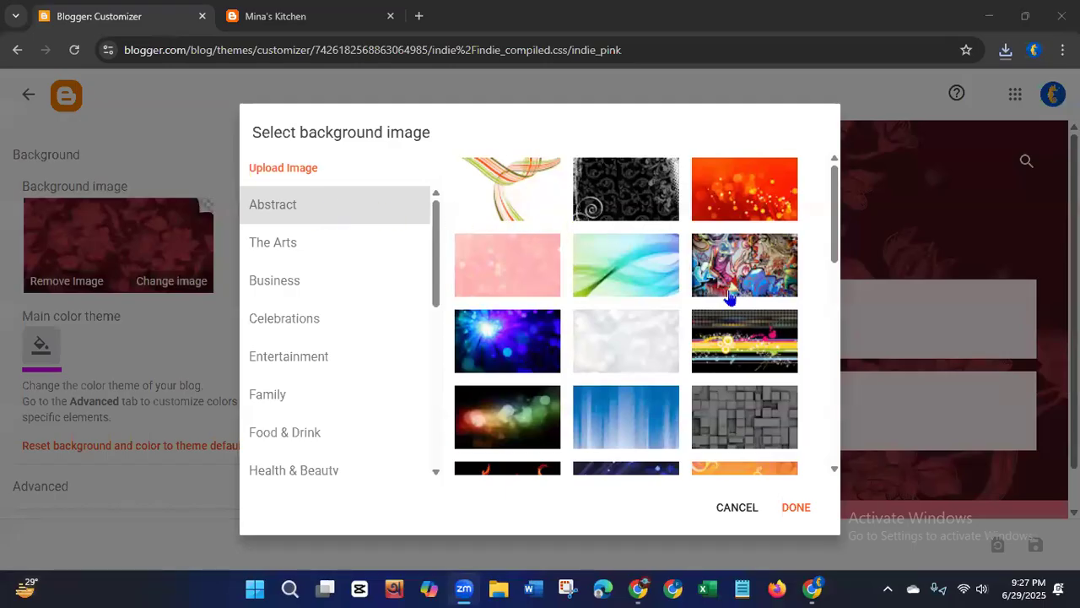
pyautogui.click(272, 253)
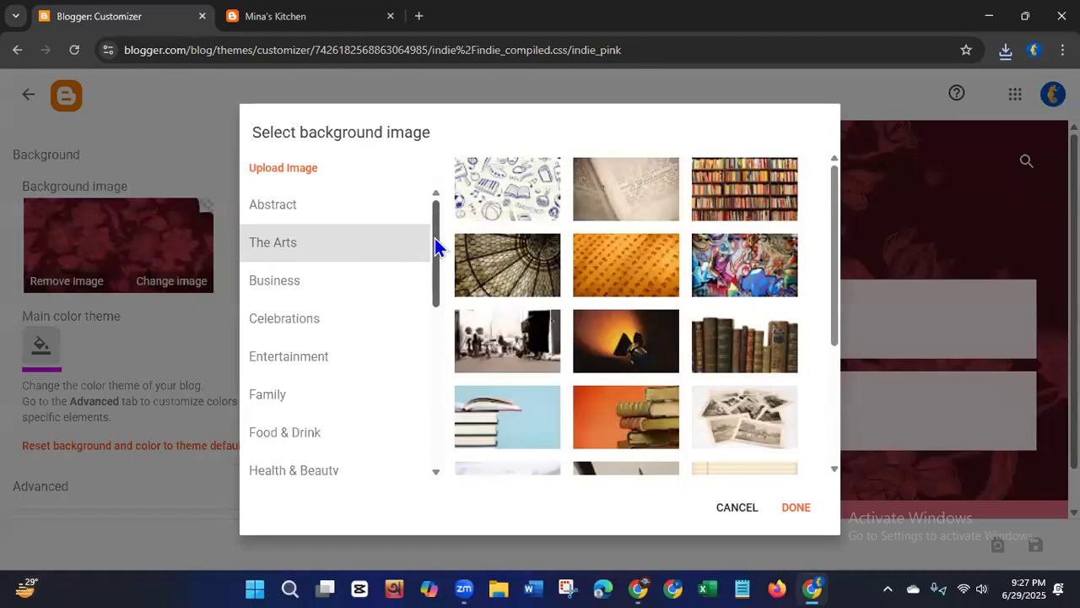
pyautogui.scroll(-1, 433, 244)
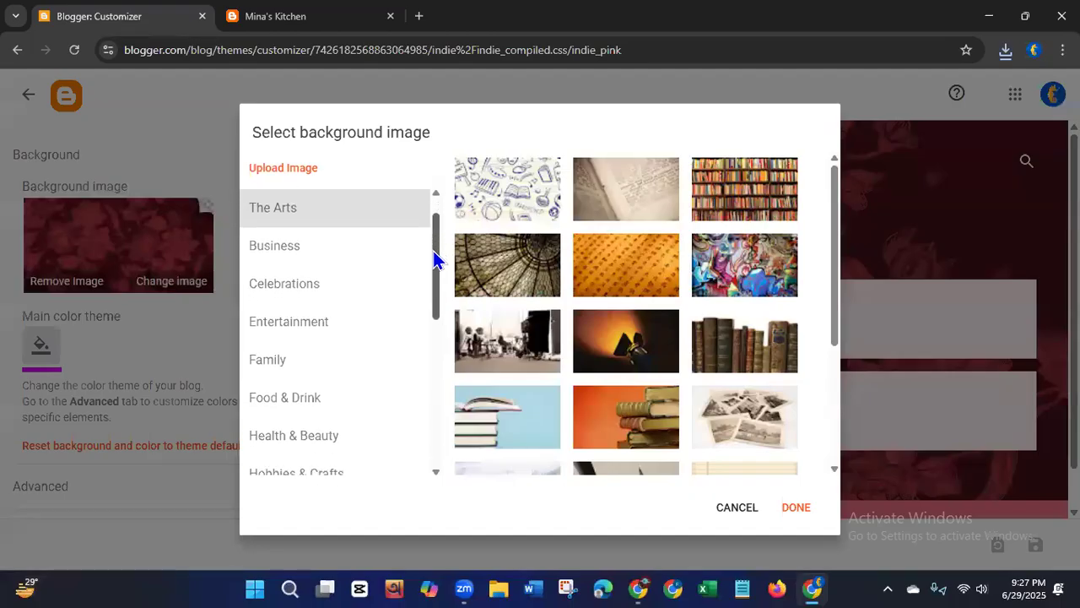
pyautogui.click(304, 256)
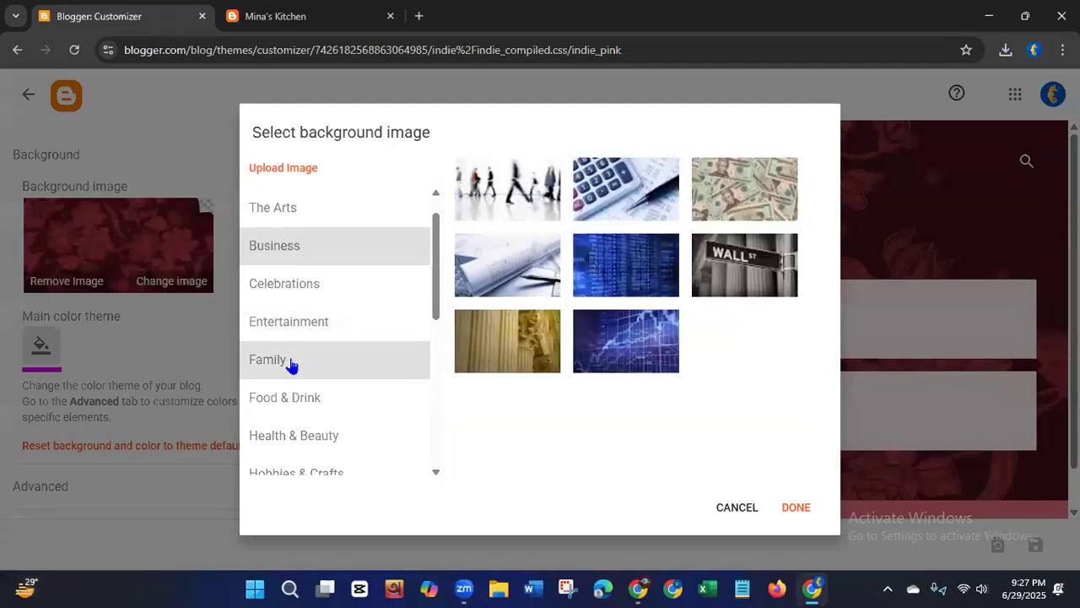
pyautogui.click(290, 397)
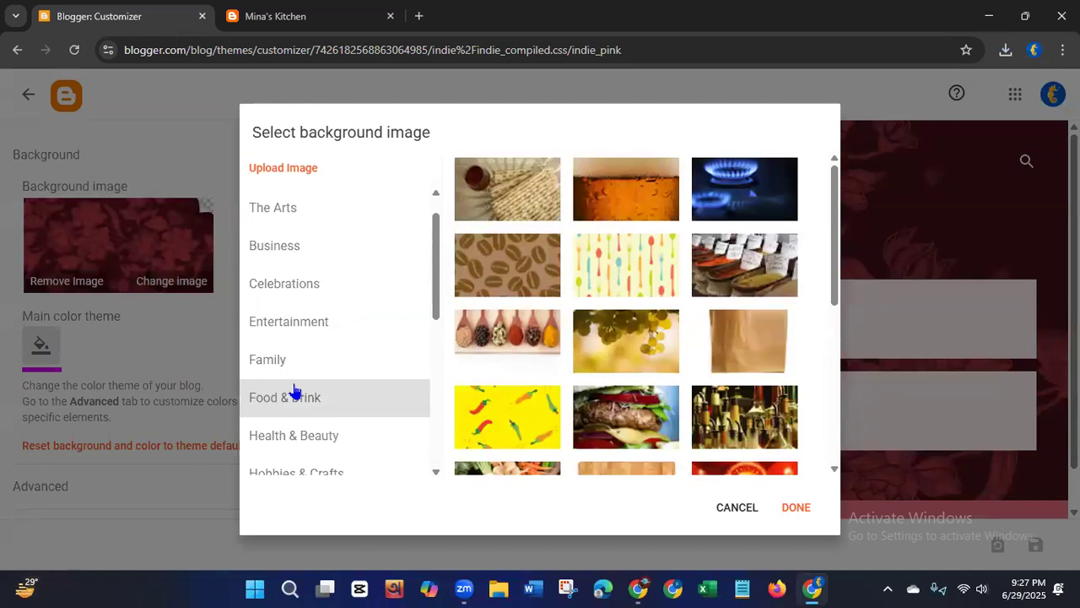
pyautogui.moveTo(436, 310); pyautogui.dragTo(435, 384)
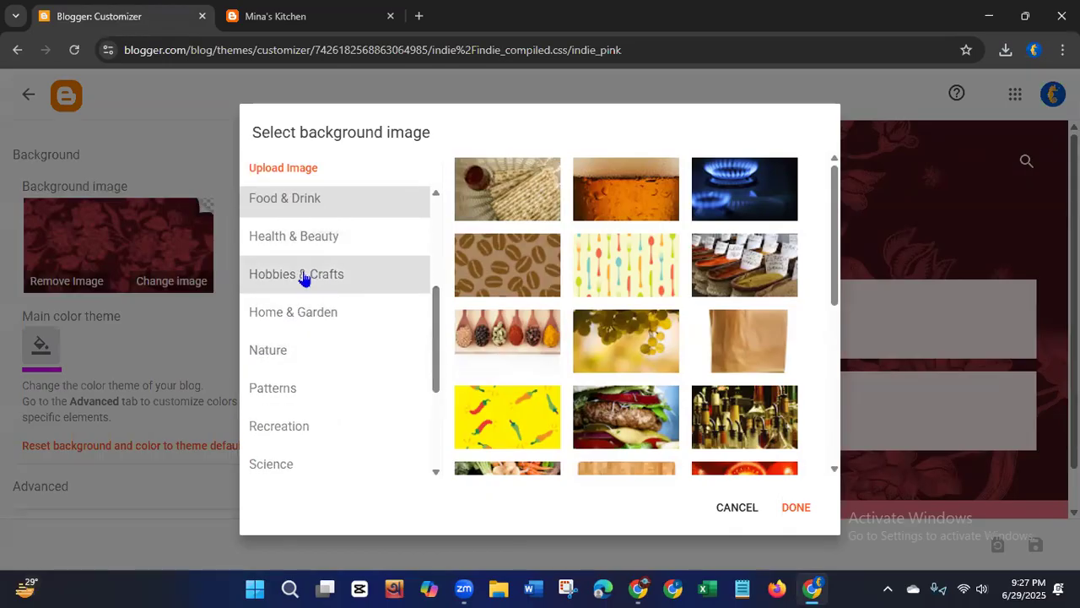
pyautogui.moveTo(438, 338); pyautogui.dragTo(428, 437)
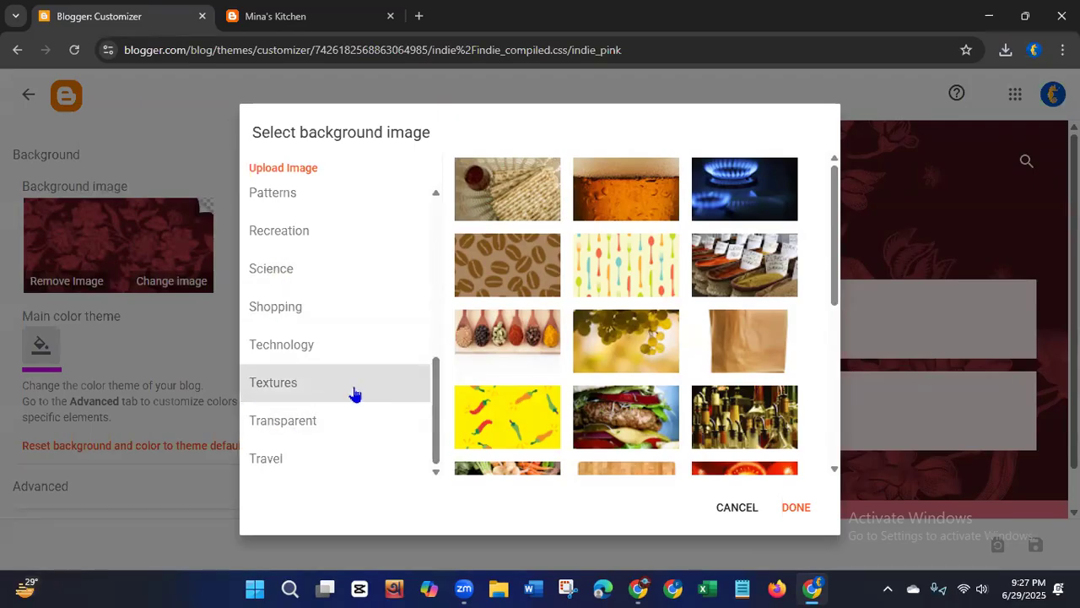
pyautogui.moveTo(436, 410); pyautogui.dragTo(439, 345)
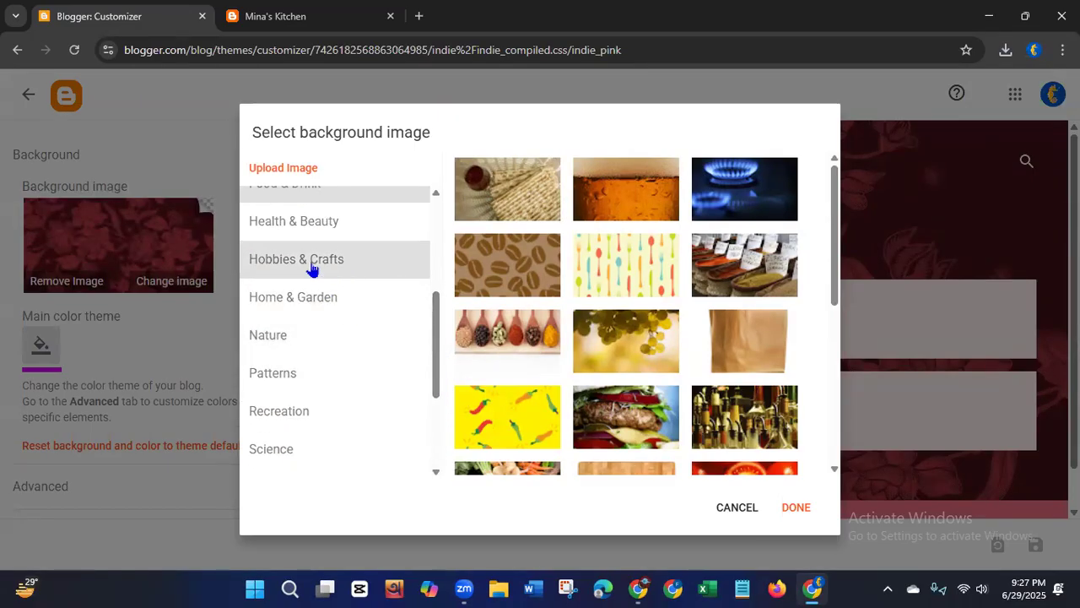
pyautogui.click(303, 306)
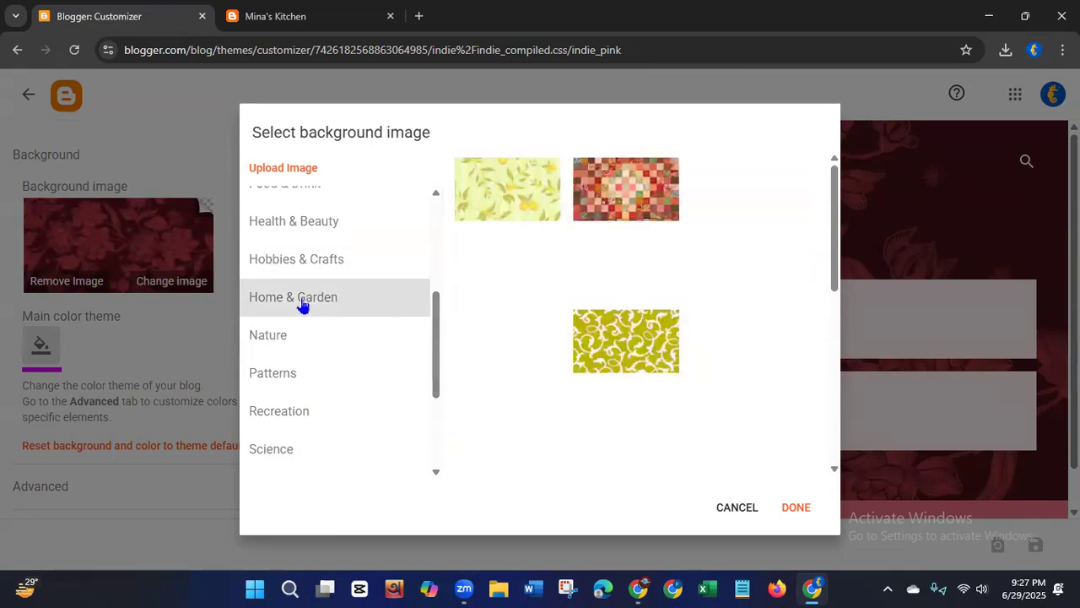
pyautogui.moveTo(839, 251); pyautogui.dragTo(836, 307)
pyautogui.scroll(-3, 827, 364)
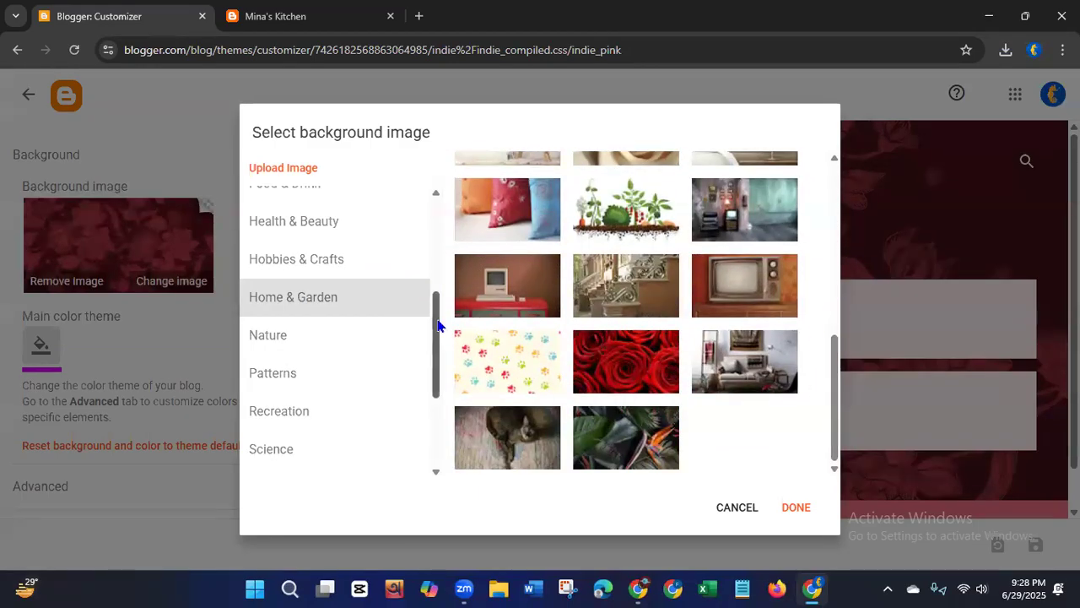
# Step: Examine the requirements for uploading a custom background image and highlight the recommended 1800x1600 size
pyautogui.moveTo(439, 312); pyautogui.dragTo(451, 222)
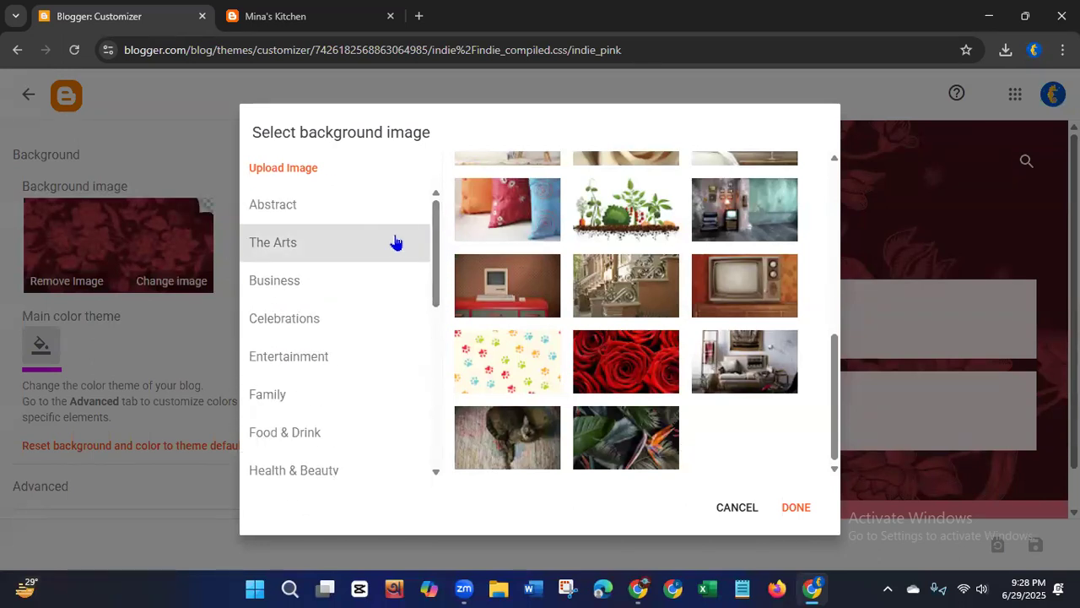
pyautogui.click(292, 172)
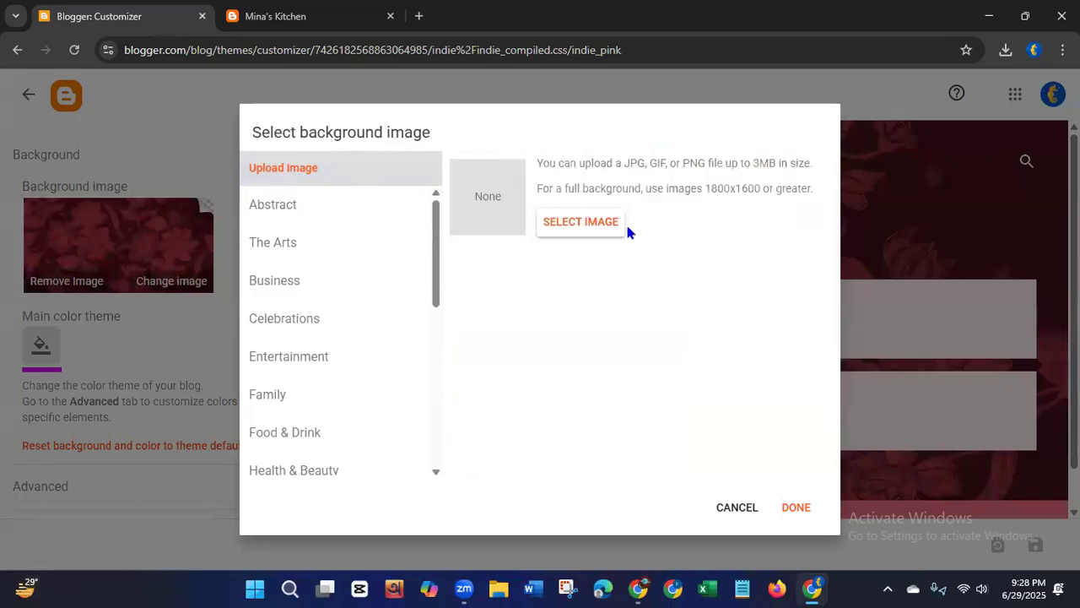
pyautogui.moveTo(709, 188); pyautogui.dragTo(763, 187)
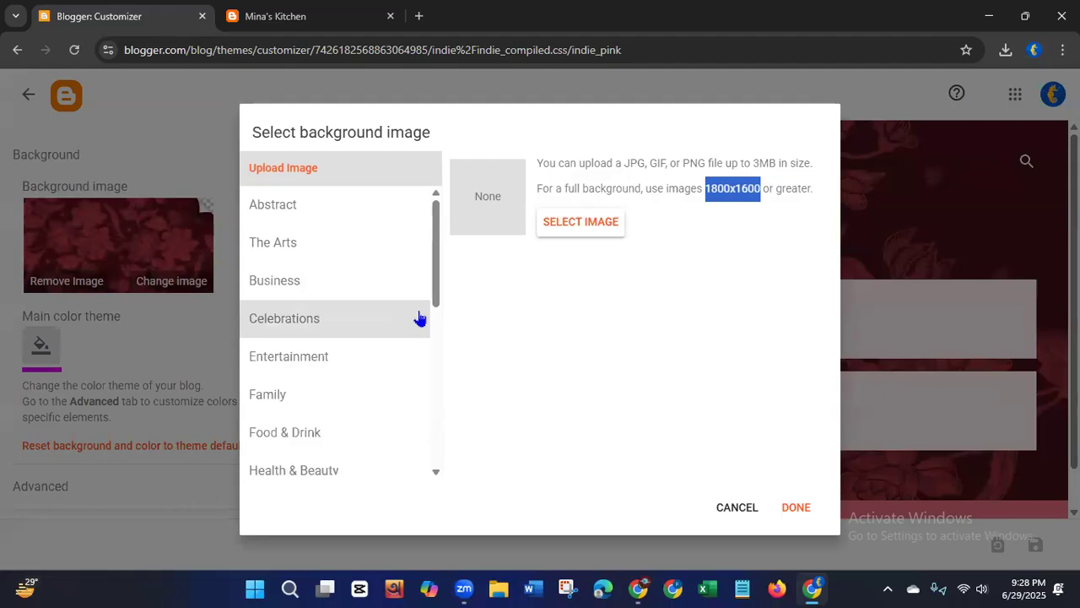
# Step: Set the Food & Drink image of wooden spoons filled with spices as the background and save the customization to the blog
pyautogui.moveTo(437, 294); pyautogui.dragTo(415, 338)
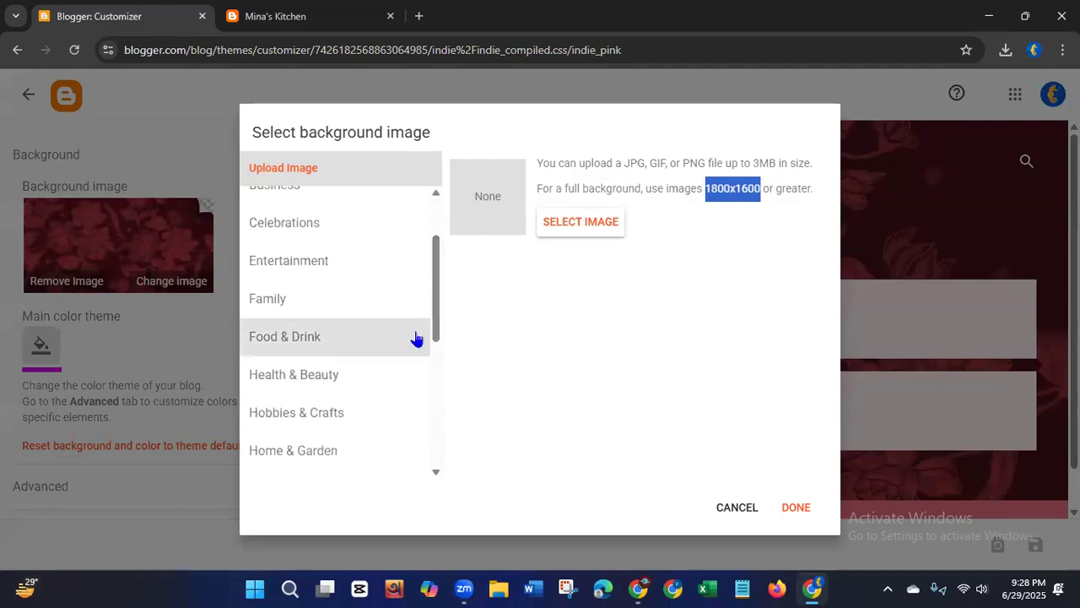
pyautogui.click(304, 344)
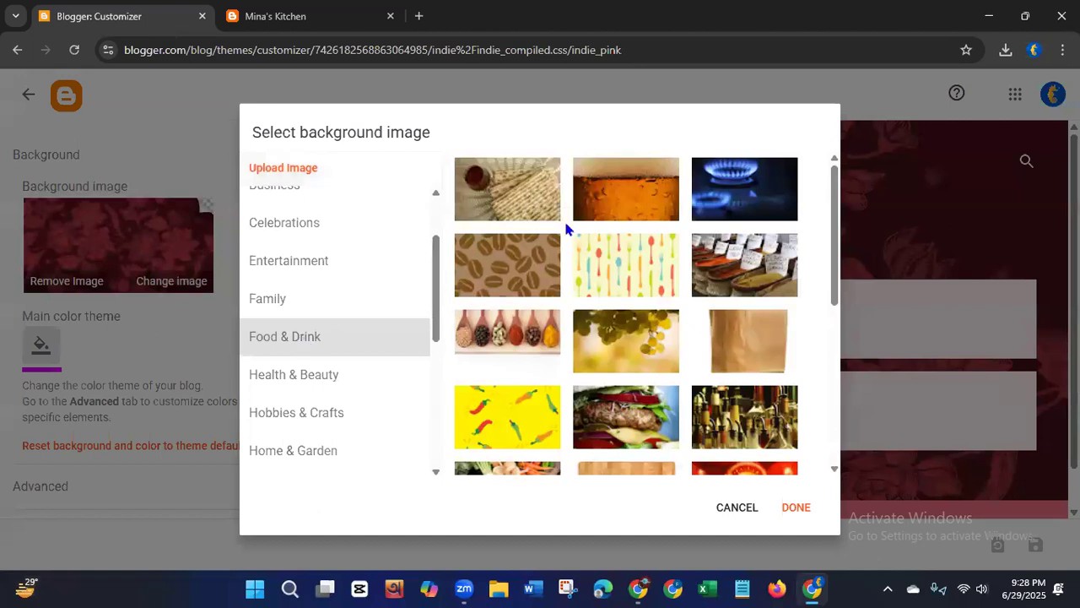
pyautogui.moveTo(834, 246); pyautogui.dragTo(783, 275)
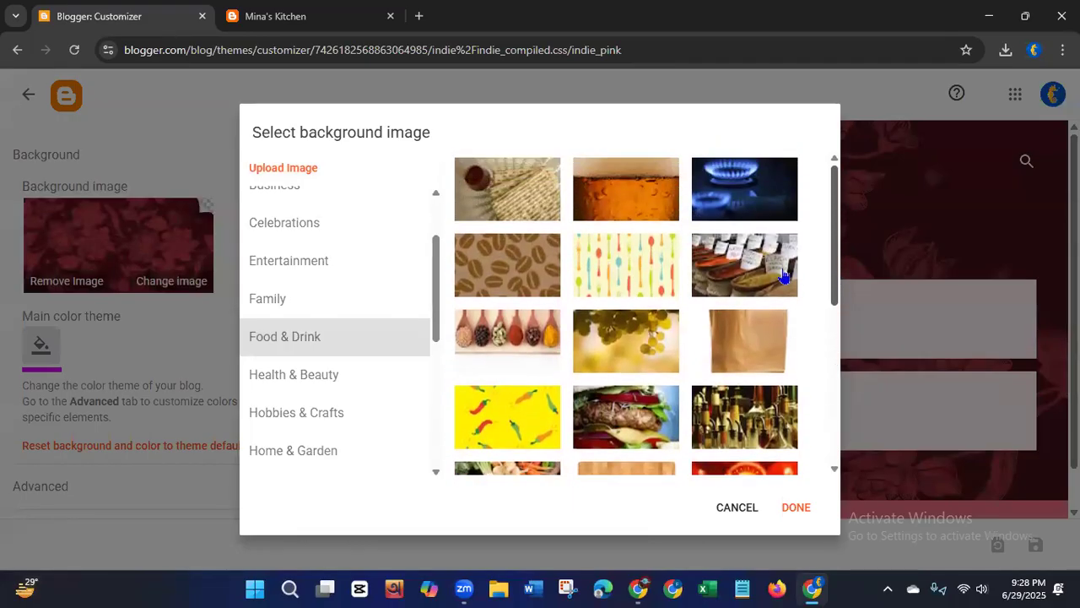
pyautogui.click(509, 355)
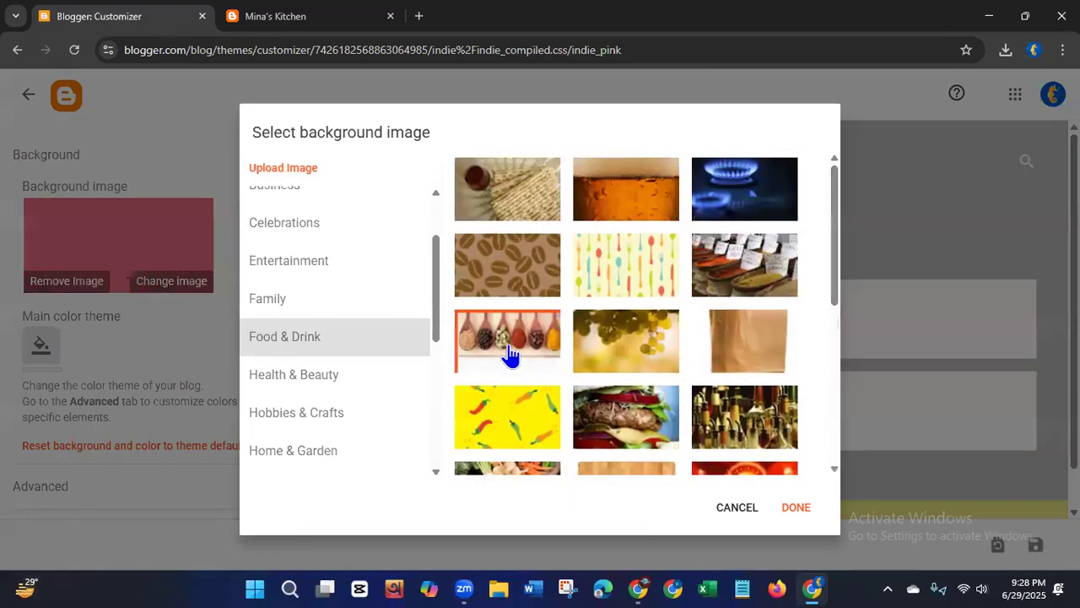
pyautogui.click(794, 510)
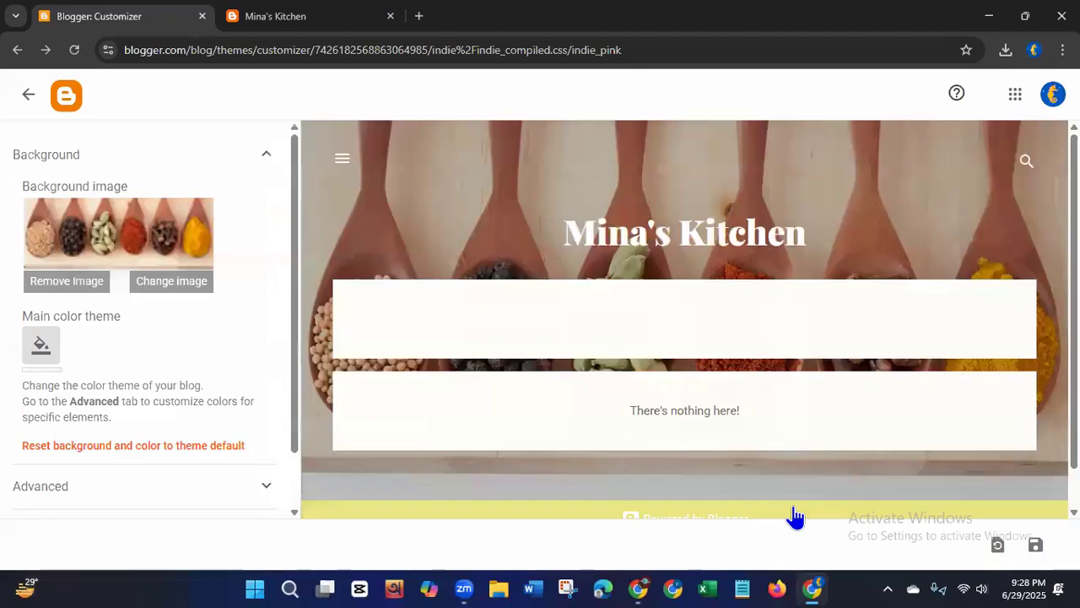
pyautogui.click(1035, 545)
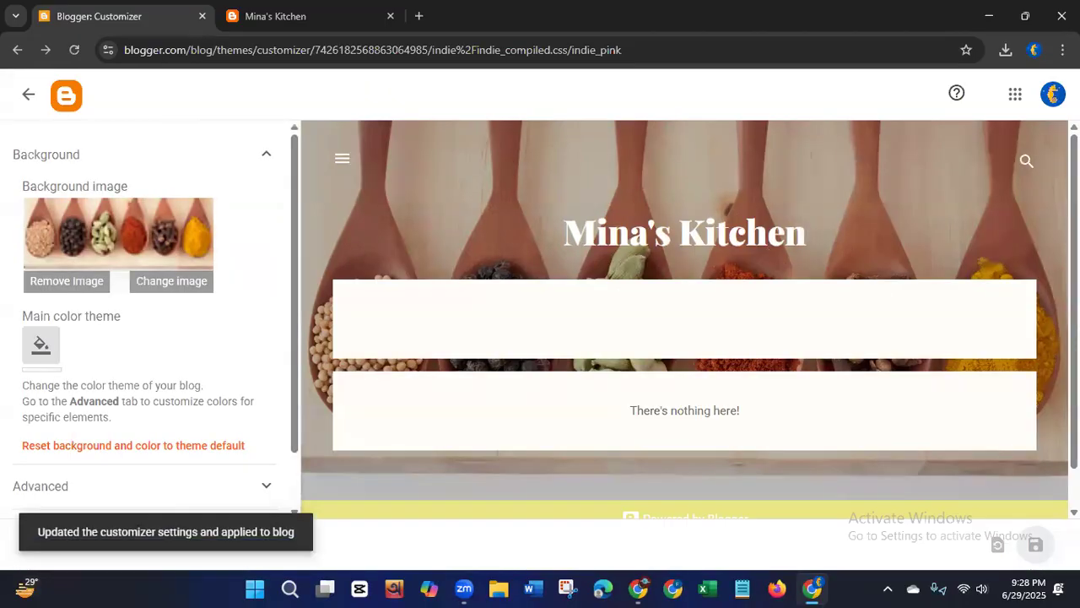
# Step: Reload the live blog to check the new spice background, and return to the theme customizer
pyautogui.click(264, 25)
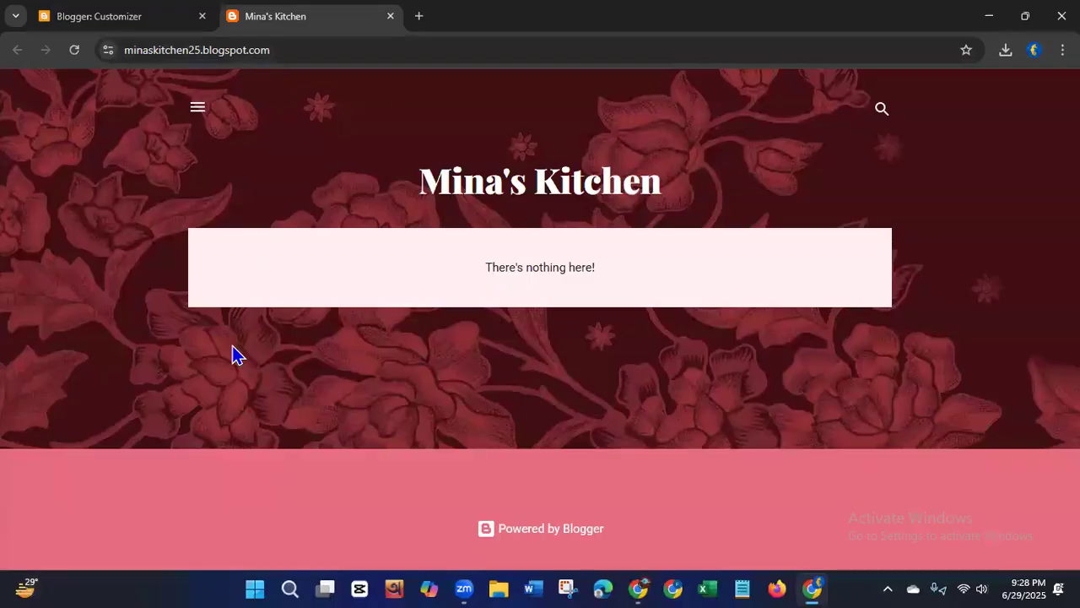
pyautogui.click(75, 52)
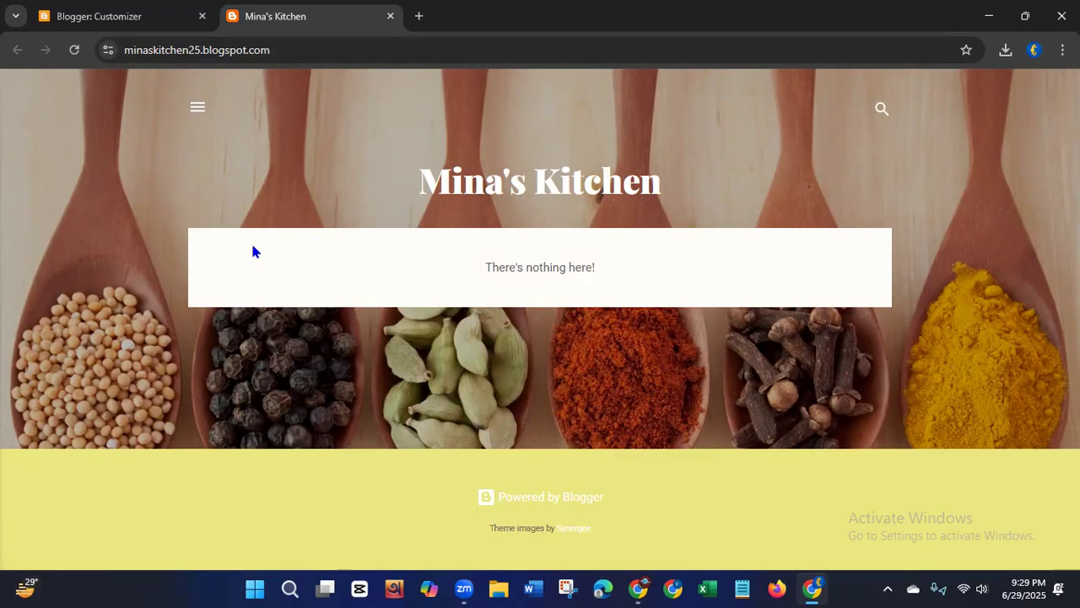
pyautogui.click(144, 17)
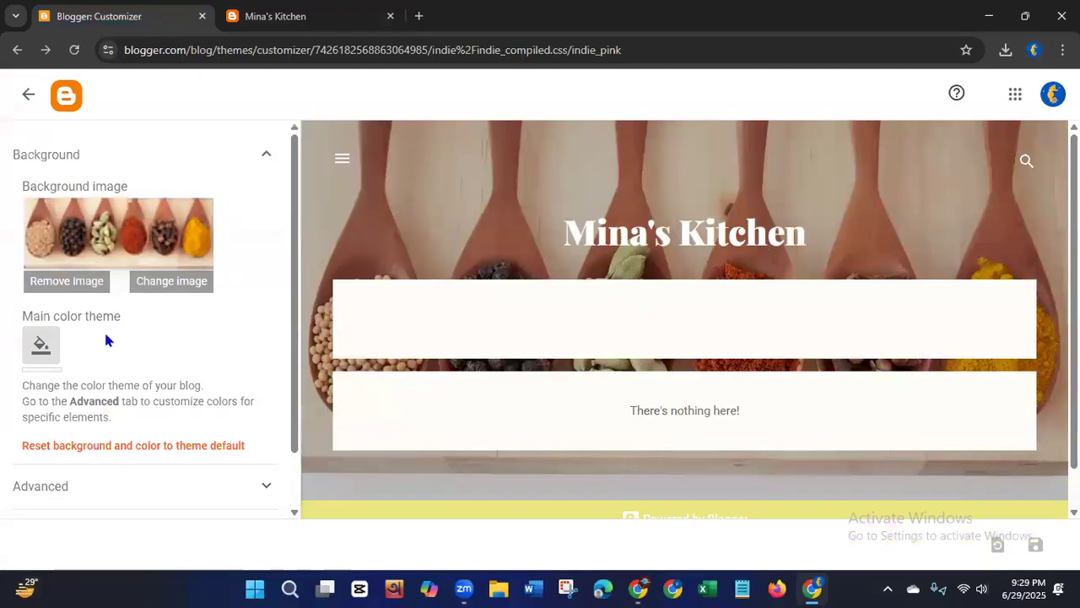
# Step: Set the main color theme to dark red and save the customization to the blog
pyautogui.moveTo(292, 265); pyautogui.dragTo(294, 309)
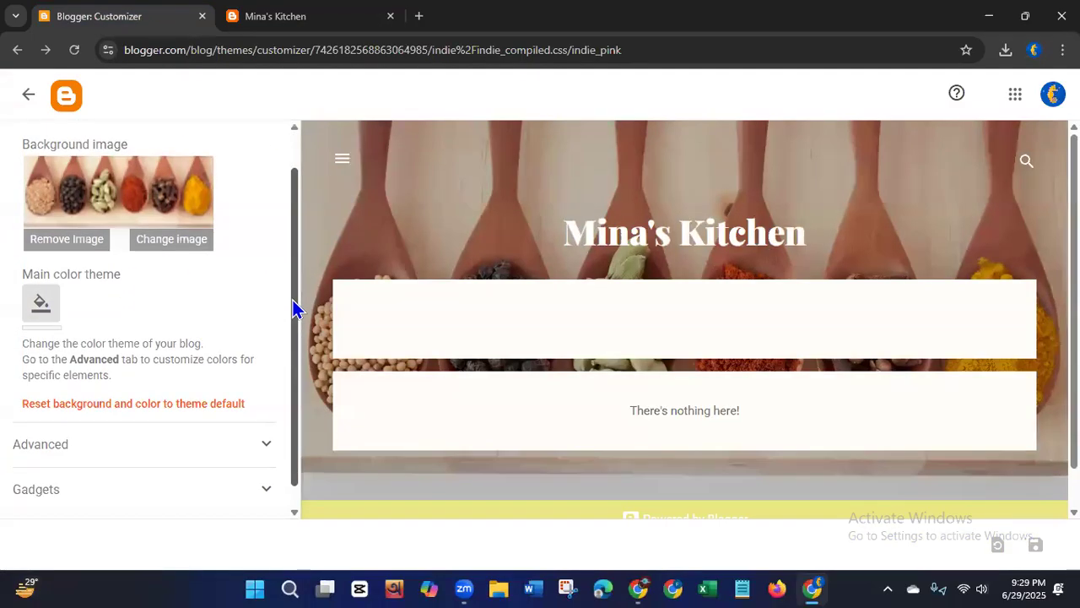
pyautogui.click(32, 323)
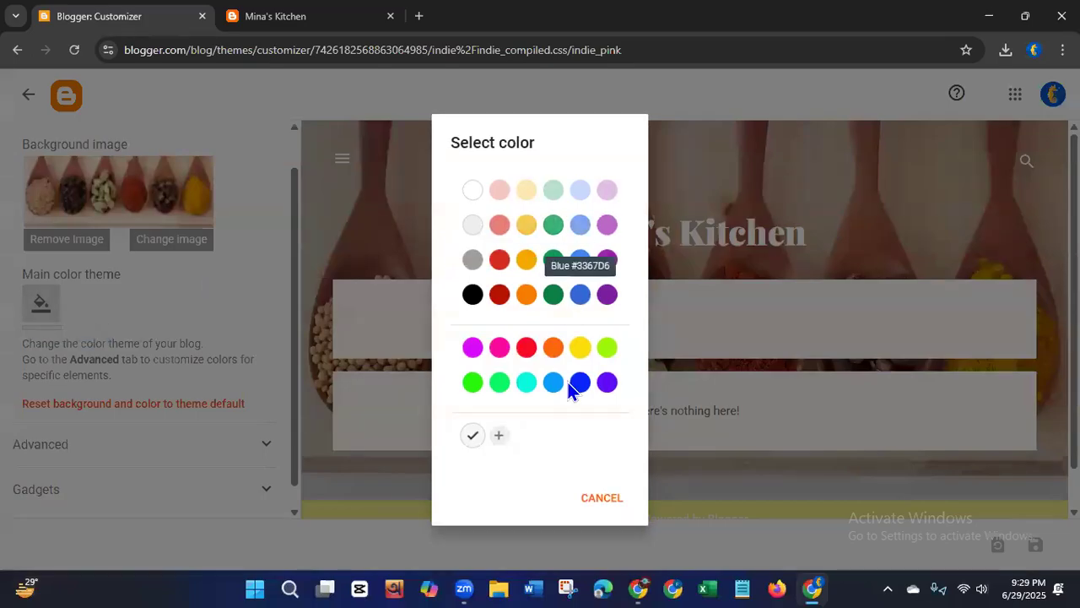
pyautogui.click(498, 295)
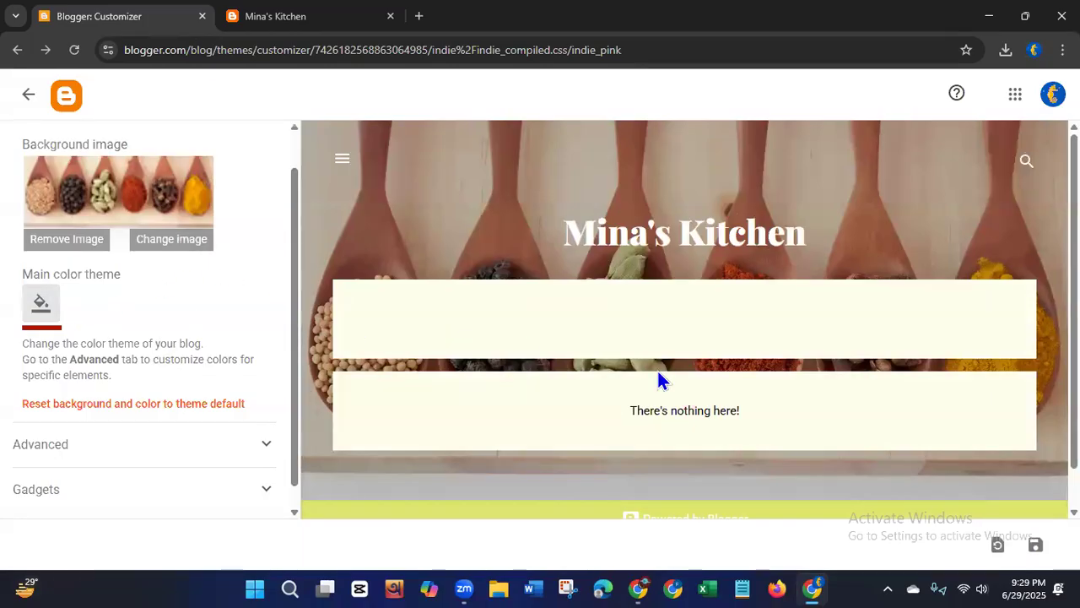
pyautogui.click(1035, 546)
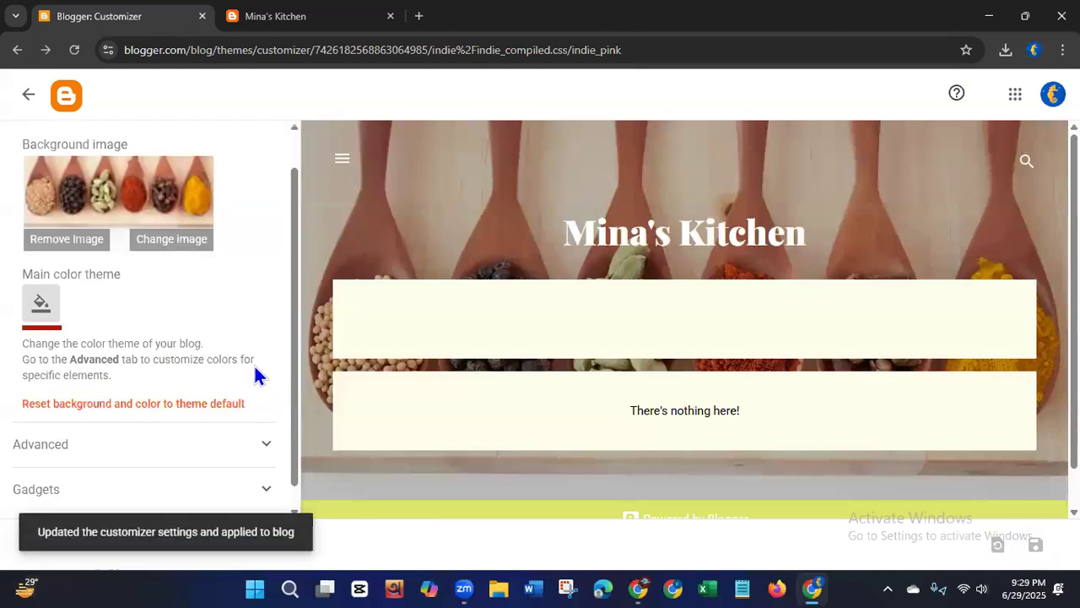
pyautogui.click(42, 309)
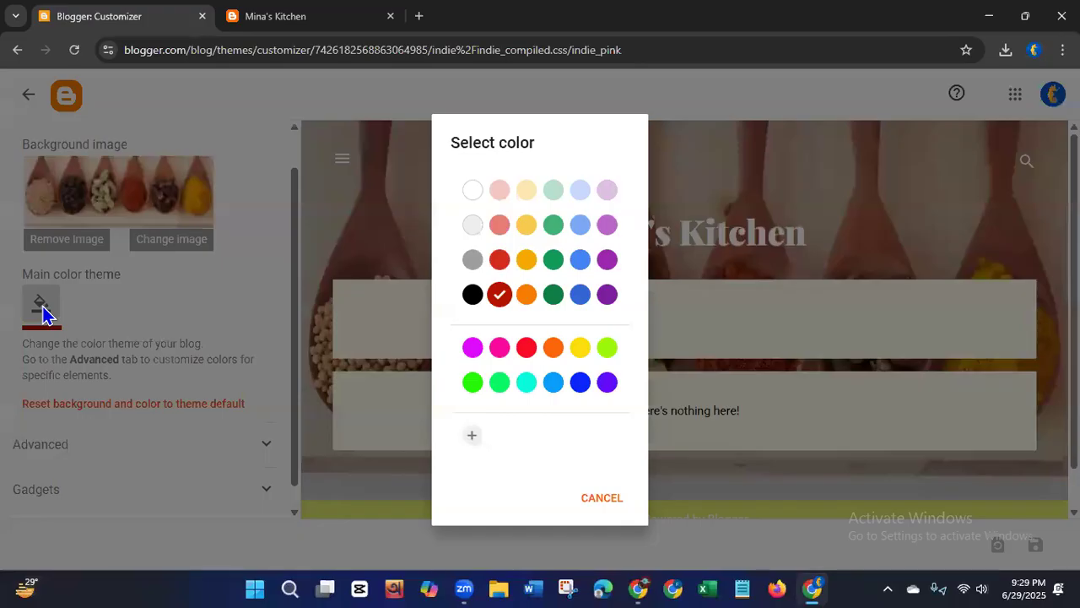
pyautogui.click(586, 500)
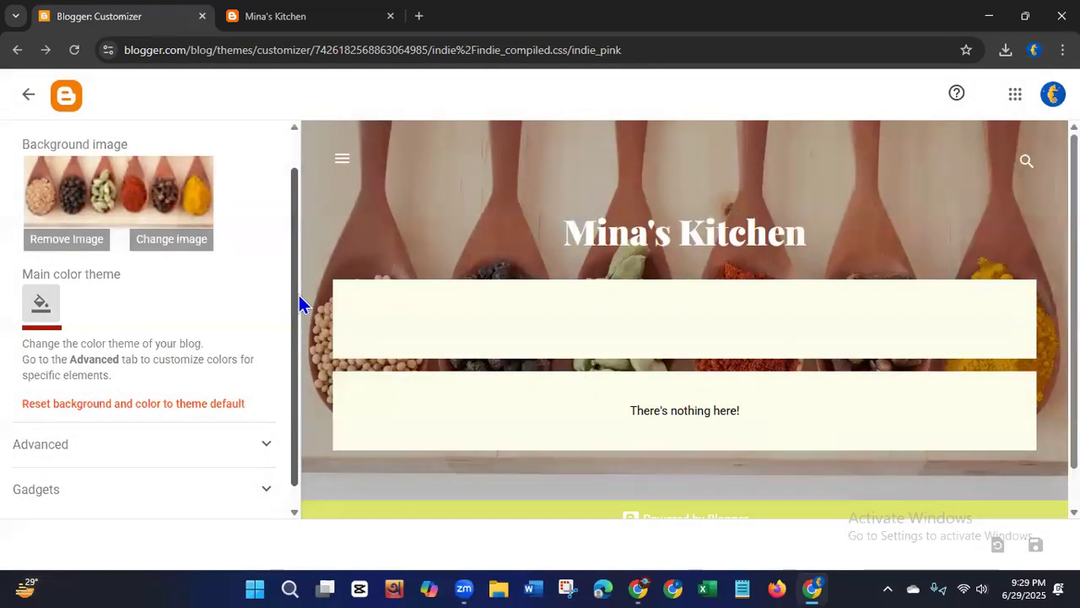
# Step: Open the Advanced theme settings and look through the list of customizable elements, keeping Page Text selected
pyautogui.moveTo(296, 294); pyautogui.dragTo(293, 393)
pyautogui.click(267, 419)
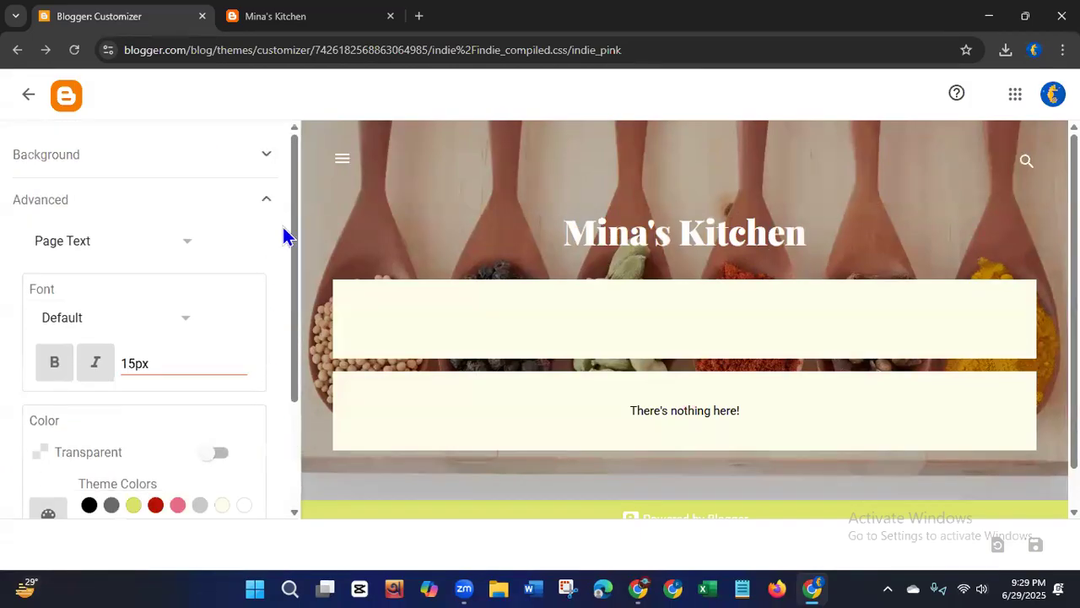
pyautogui.click(189, 247)
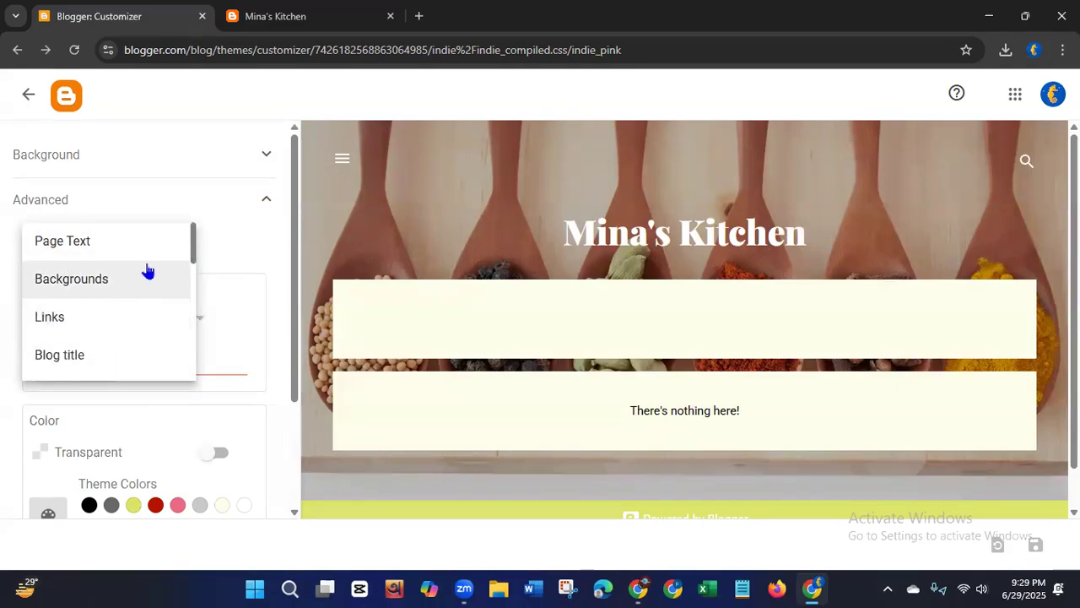
pyautogui.moveTo(193, 260)
pyautogui.mouseDown()
pyautogui.moveTo(176, 366)
pyautogui.moveTo(191, 240)
pyautogui.mouseUp()
pyautogui.click(234, 253)
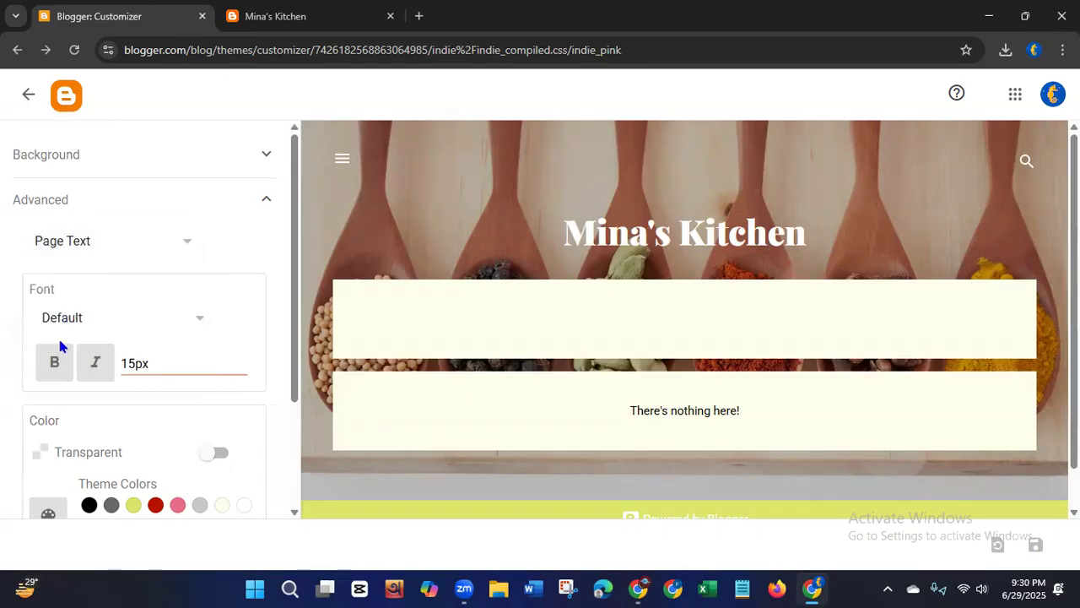
# Step: Try the Kenia and Allerta fonts for the page text
pyautogui.click(201, 326)
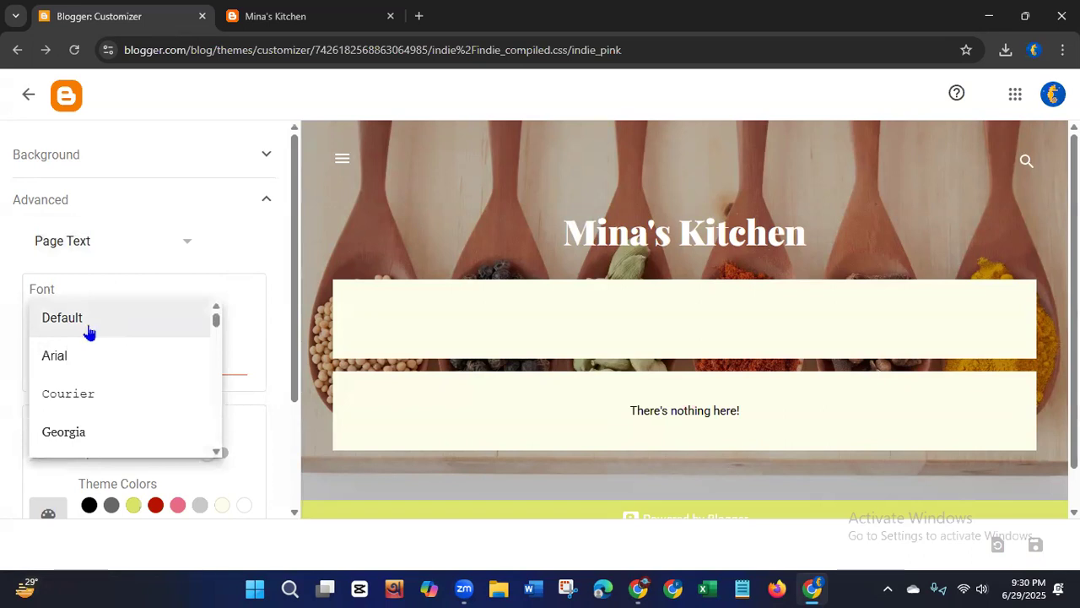
pyautogui.scroll(-2, 215, 318)
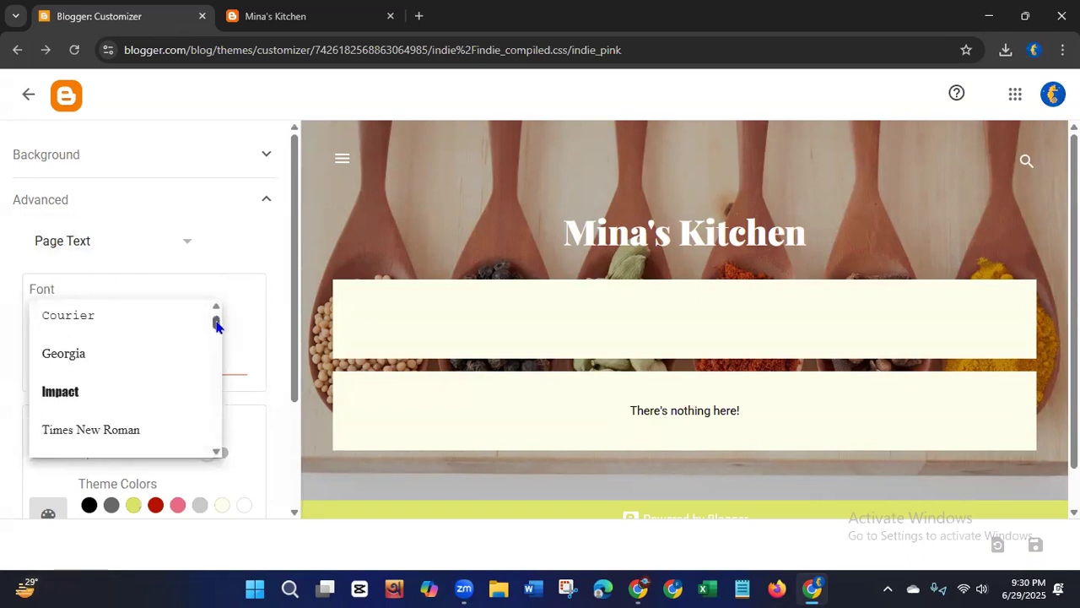
pyautogui.moveTo(216, 325); pyautogui.dragTo(214, 338)
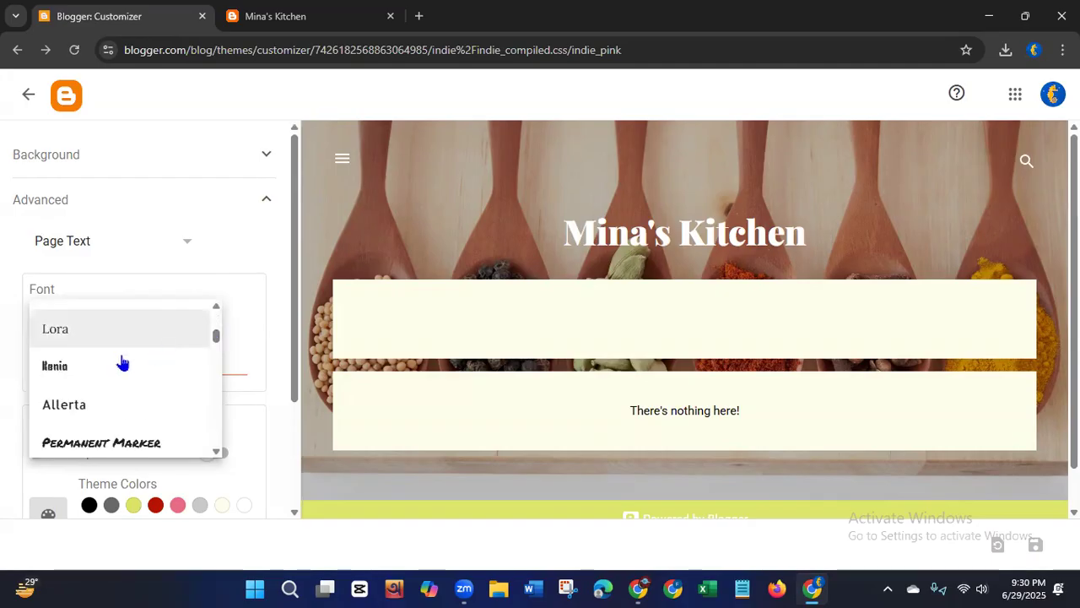
pyautogui.click(53, 367)
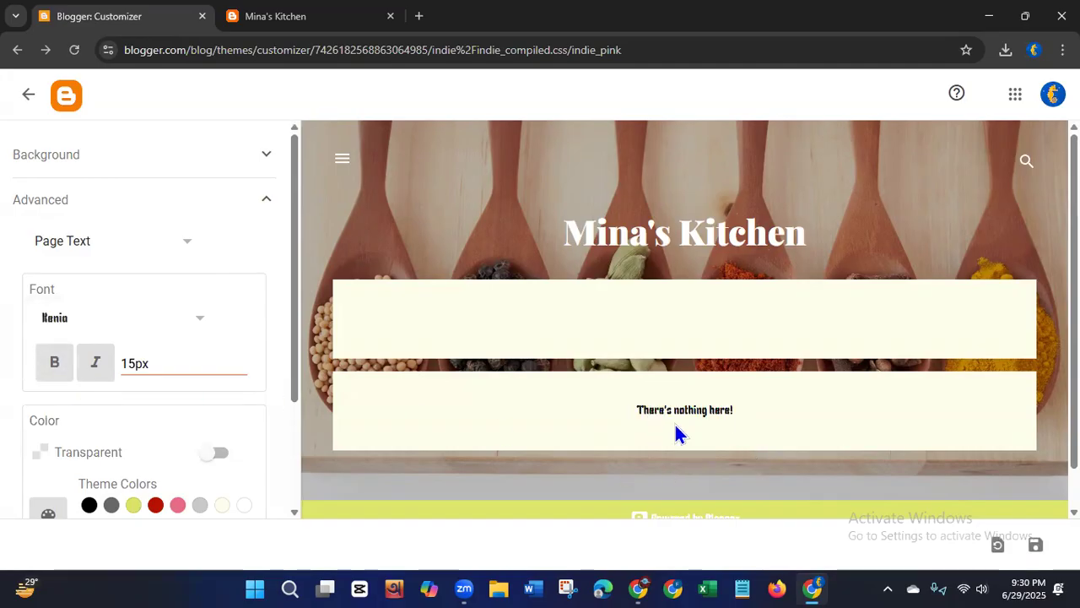
pyautogui.click(201, 327)
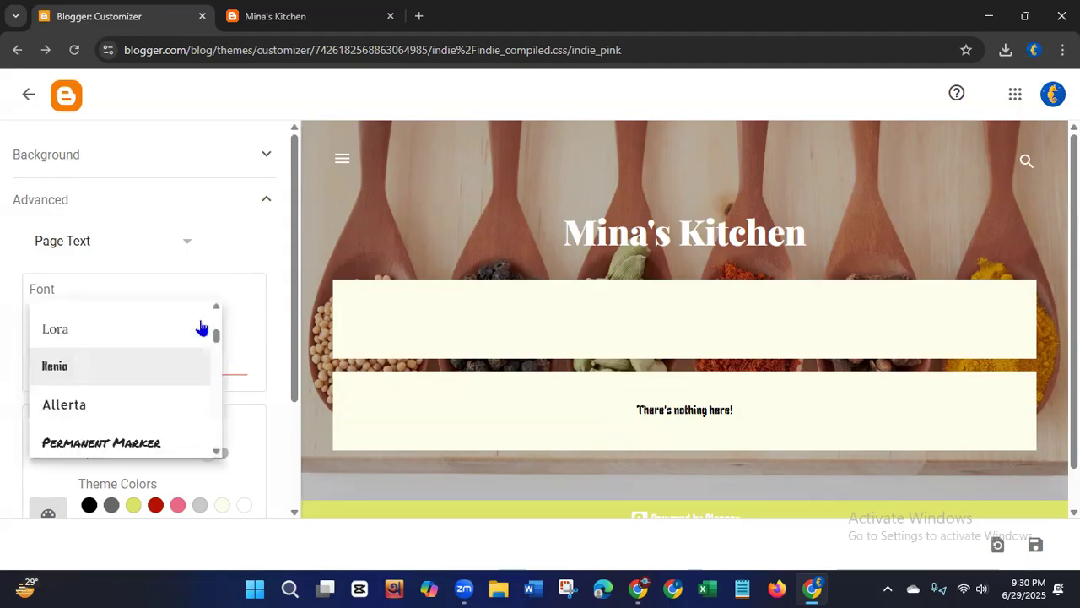
pyautogui.click(84, 410)
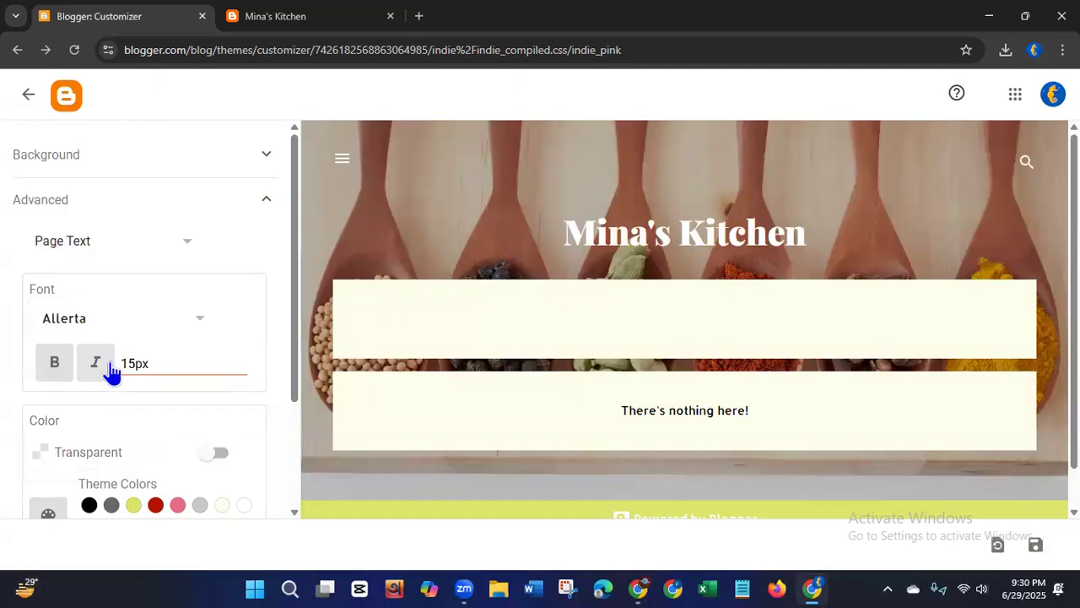
# Step: Try the Play and Permanent Marker fonts for the page text
pyautogui.click(201, 326)
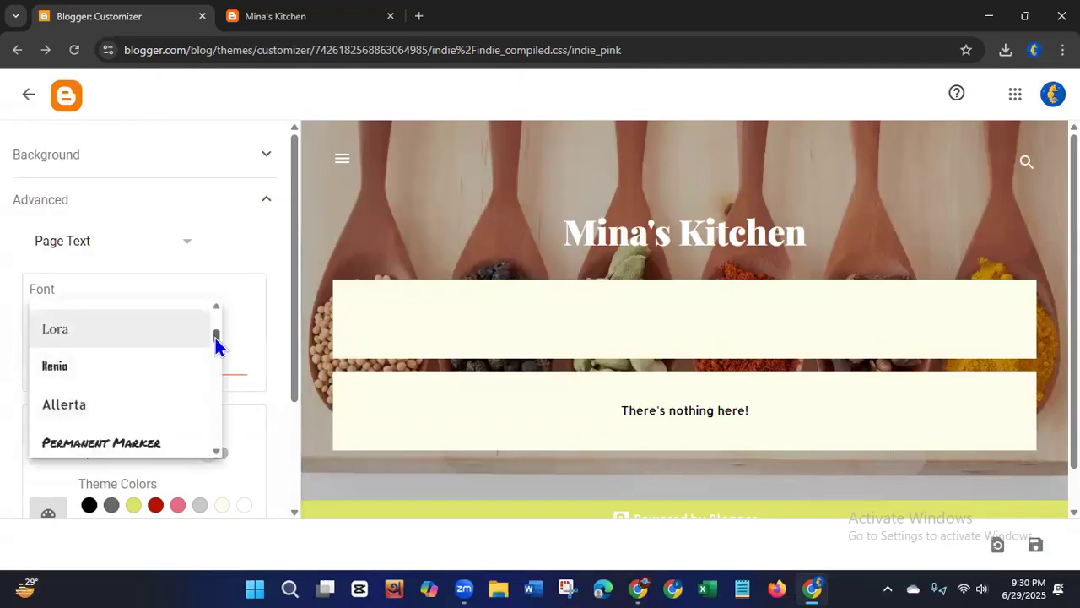
pyautogui.moveTo(217, 346); pyautogui.dragTo(216, 330)
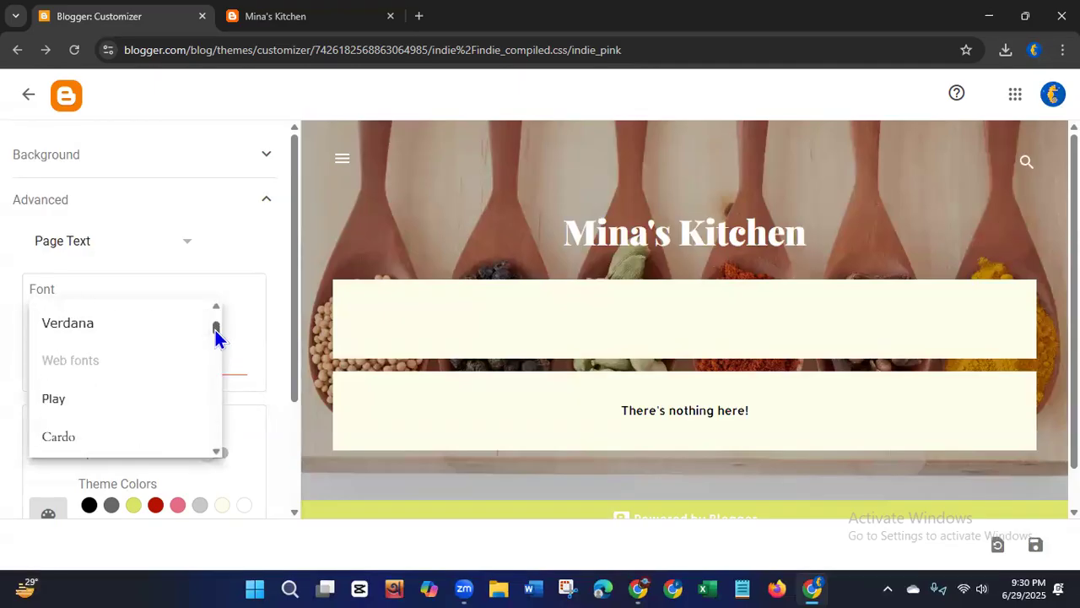
pyautogui.click(93, 400)
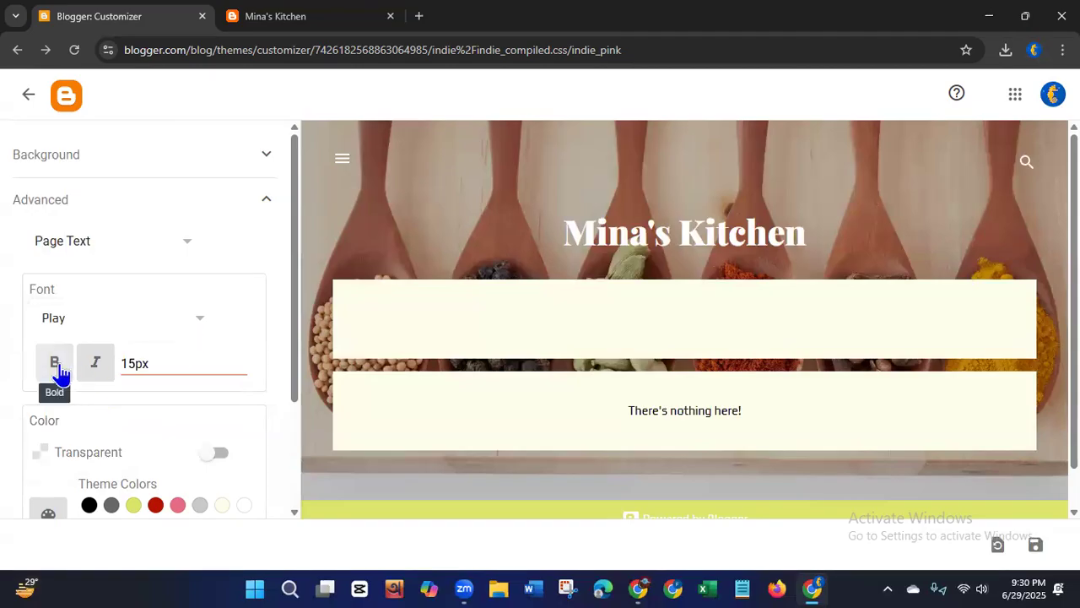
pyautogui.click(197, 332)
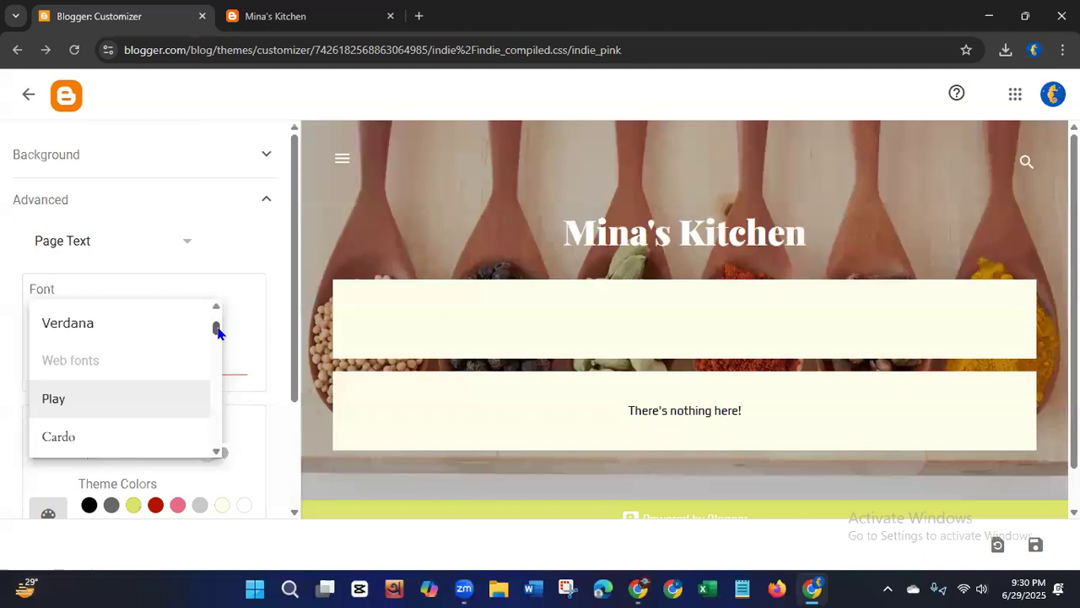
pyautogui.moveTo(217, 330); pyautogui.dragTo(217, 340)
pyautogui.click(152, 349)
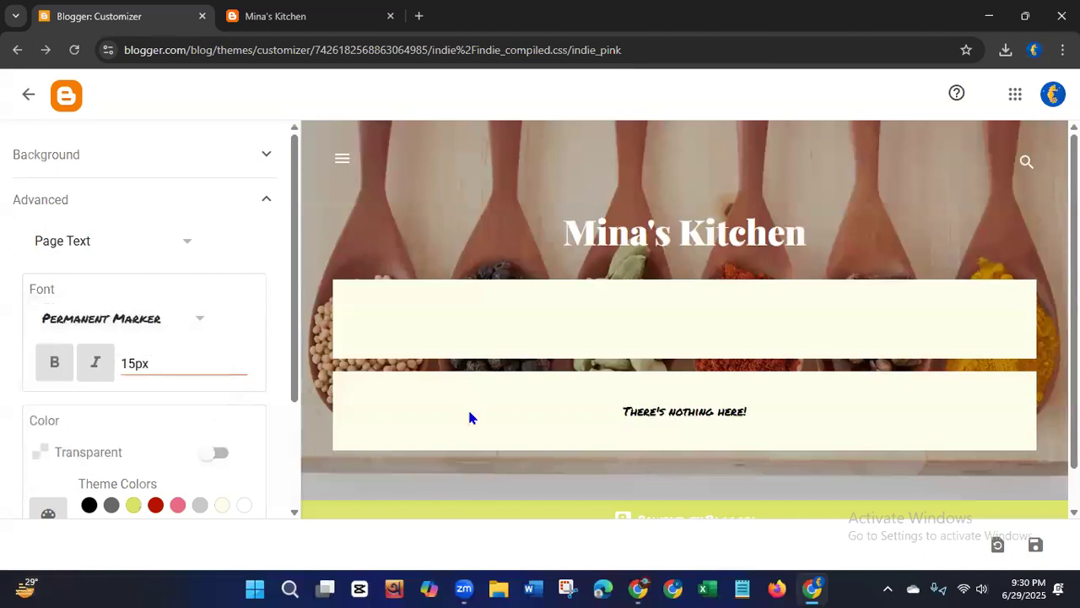
# Step: Try the Philosopher and Georgia fonts for the page text
pyautogui.click(198, 322)
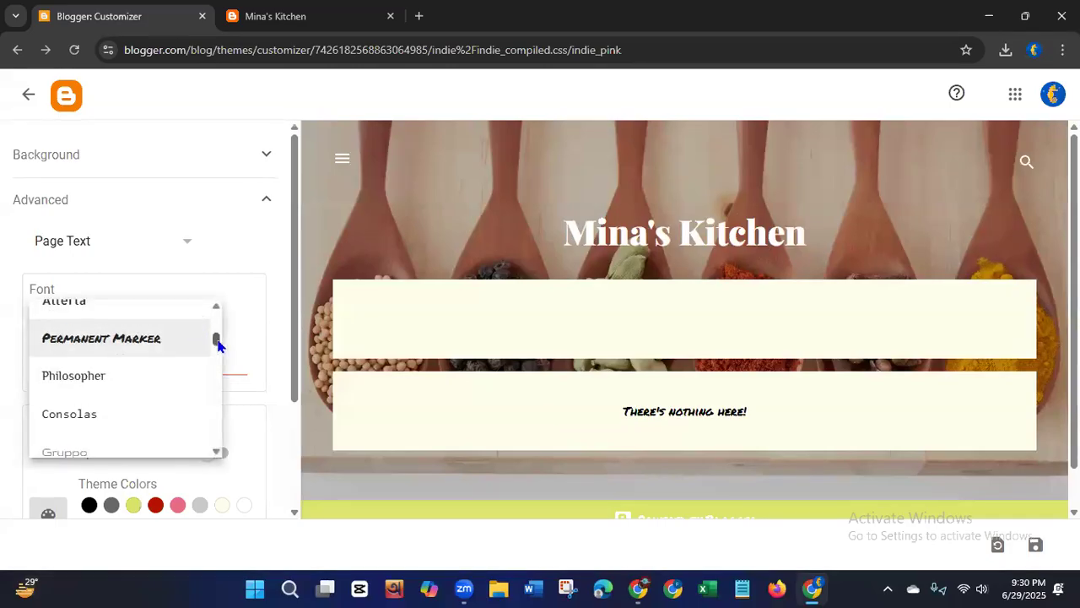
pyautogui.click(107, 380)
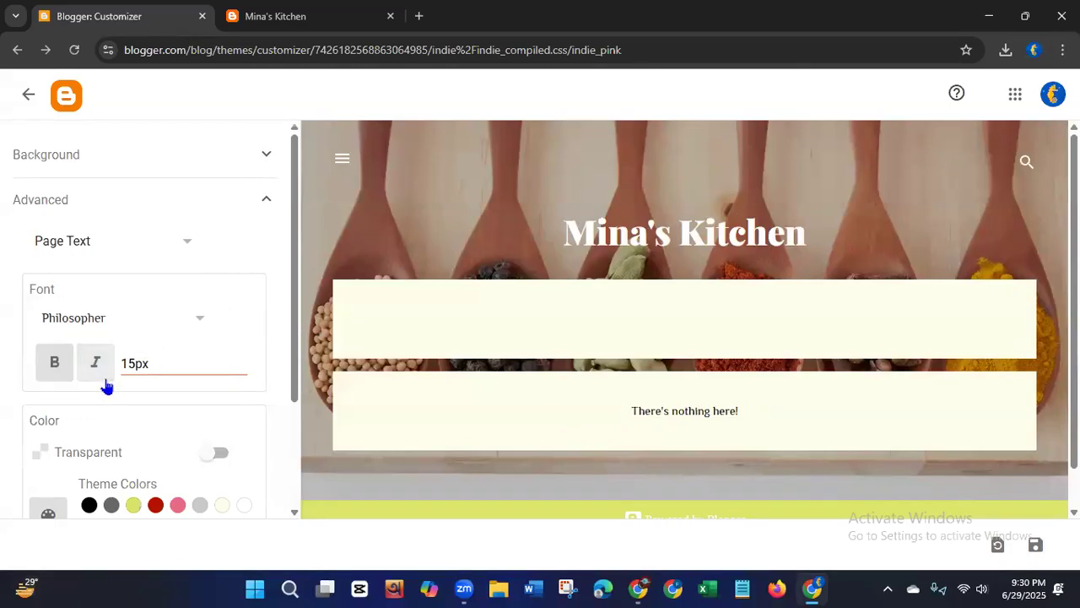
pyautogui.click(201, 322)
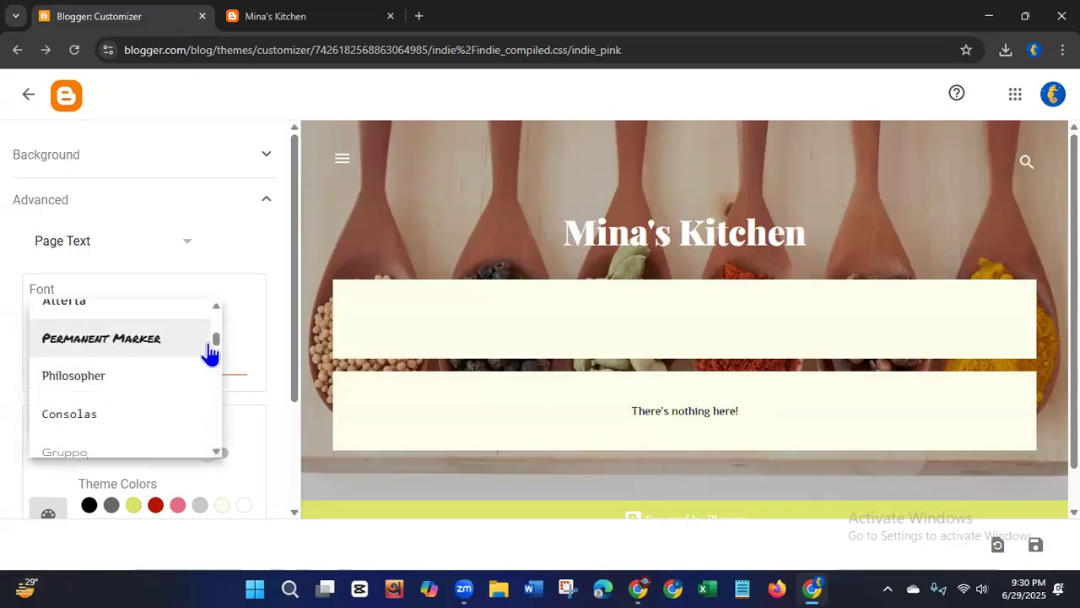
pyautogui.scroll(2, 216, 341)
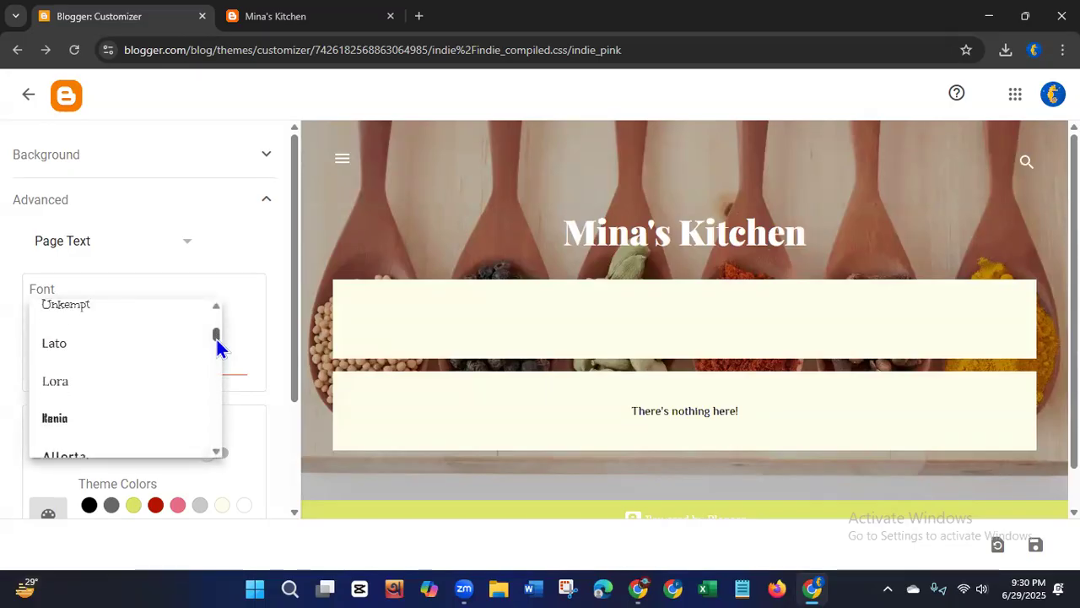
pyautogui.moveTo(217, 339); pyautogui.dragTo(221, 327)
pyautogui.click(87, 386)
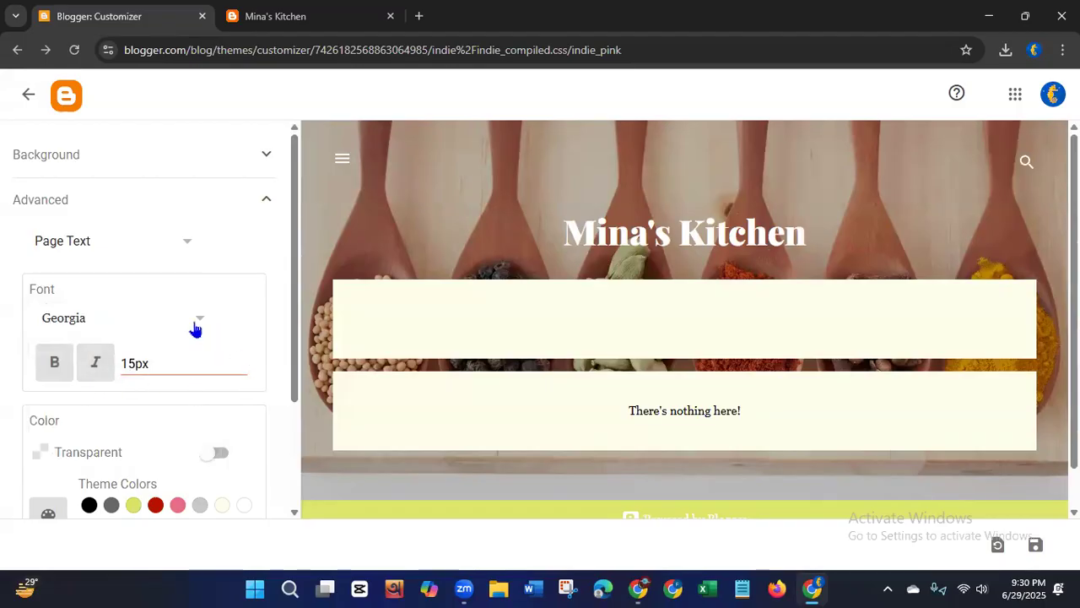
# Step: Set the page text font back to Default
pyautogui.click(202, 325)
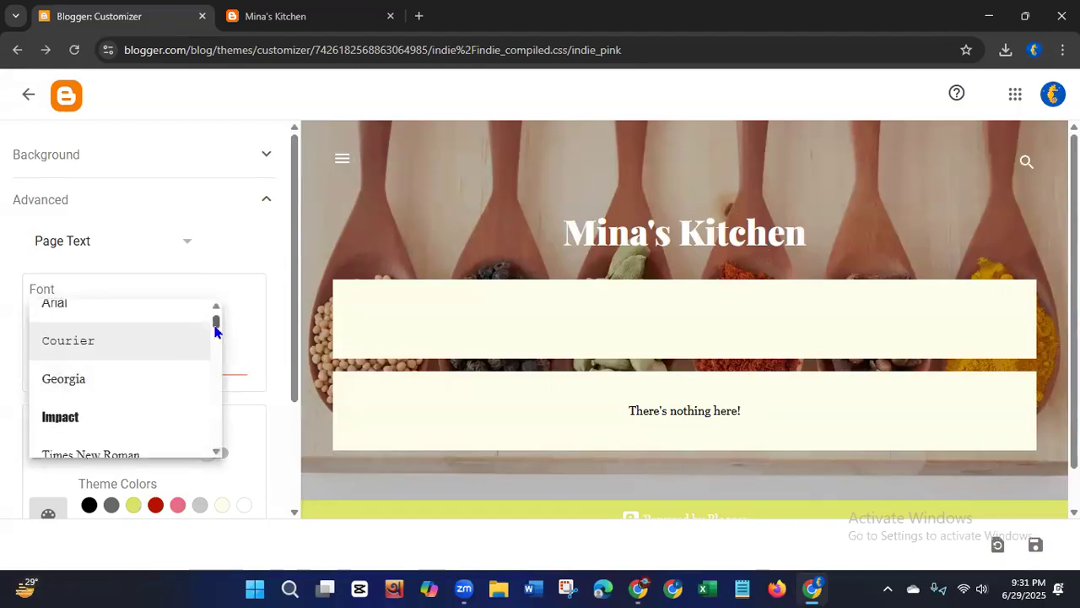
pyautogui.scroll(1, 214, 322)
pyautogui.click(121, 332)
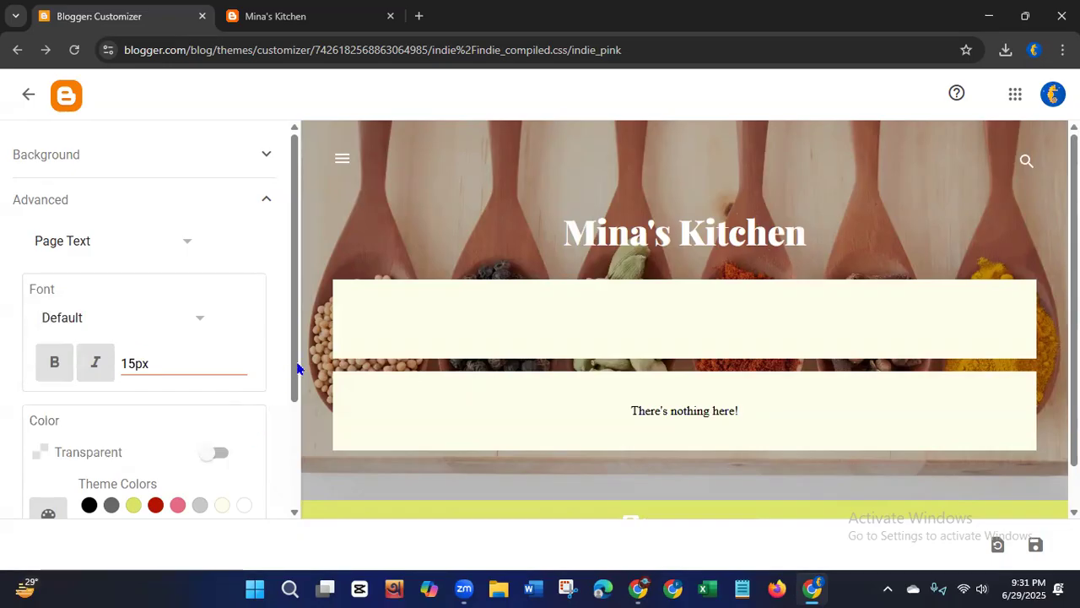
# Step: Set the page text color to dark red
pyautogui.moveTo(297, 369); pyautogui.dragTo(294, 465)
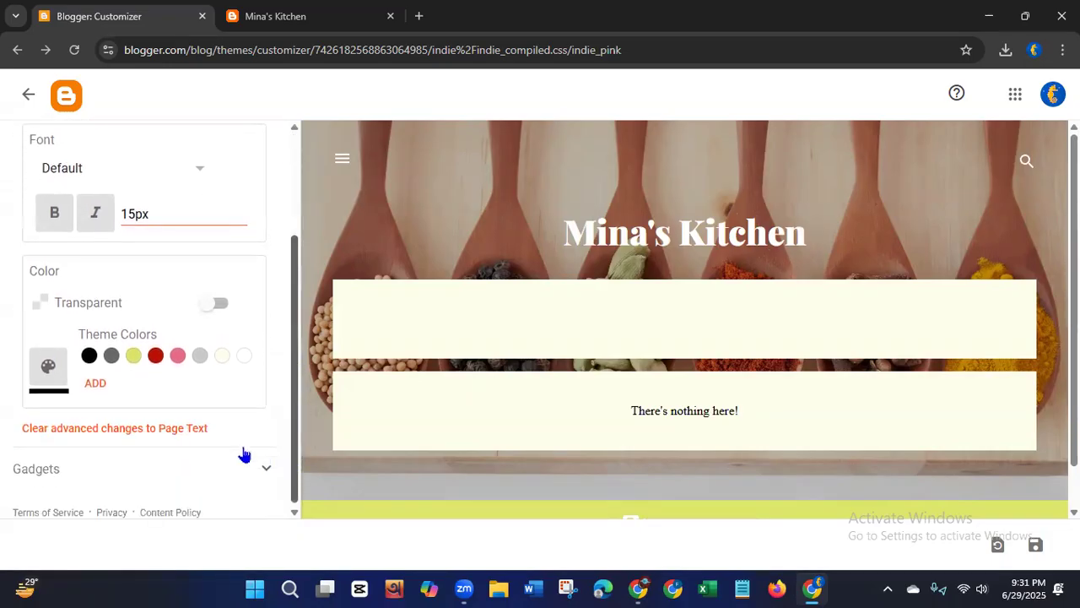
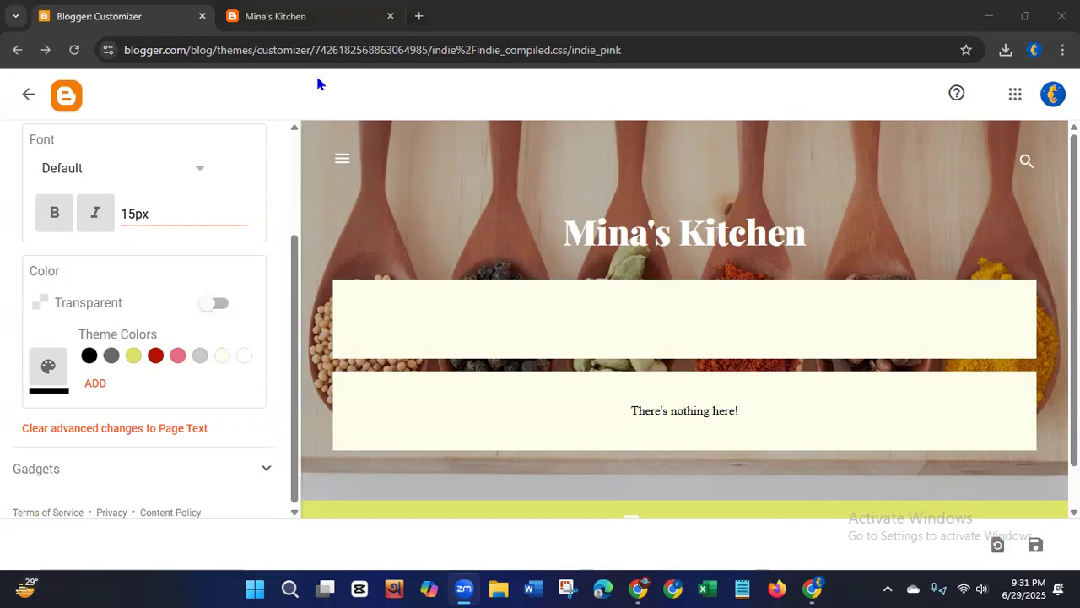
pyautogui.click(47, 367)
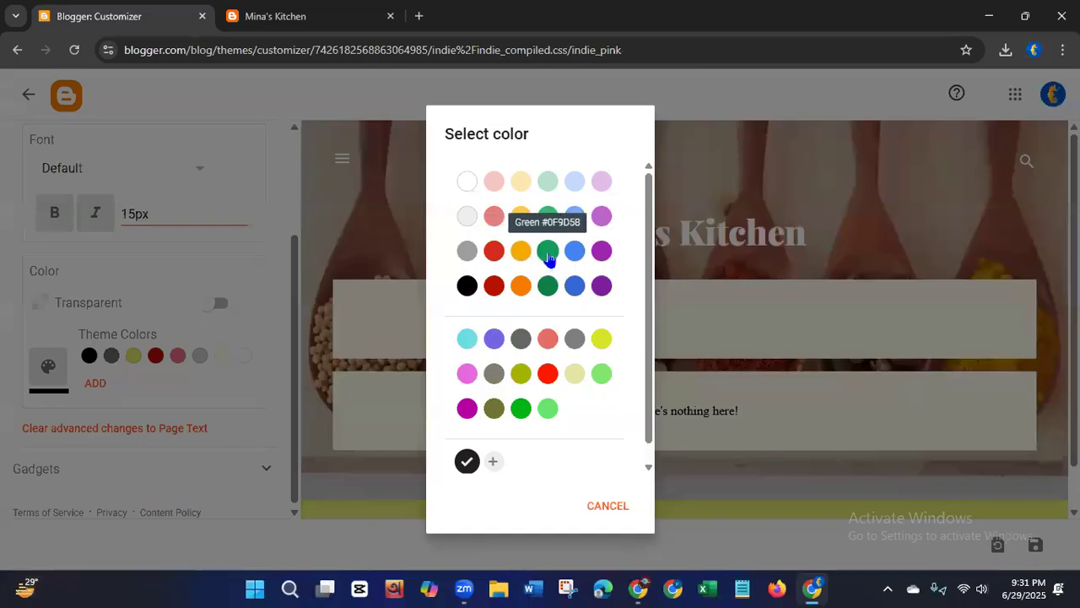
pyautogui.click(494, 286)
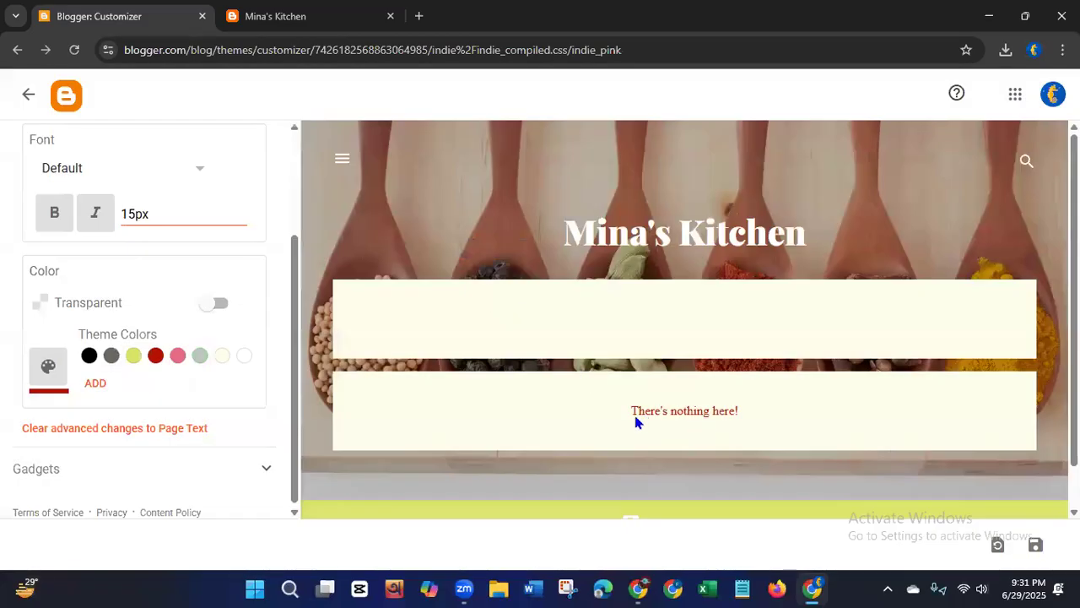
# Step: Format the page text as black, bold and italic, and try to save the theme changes
pyautogui.click(48, 365)
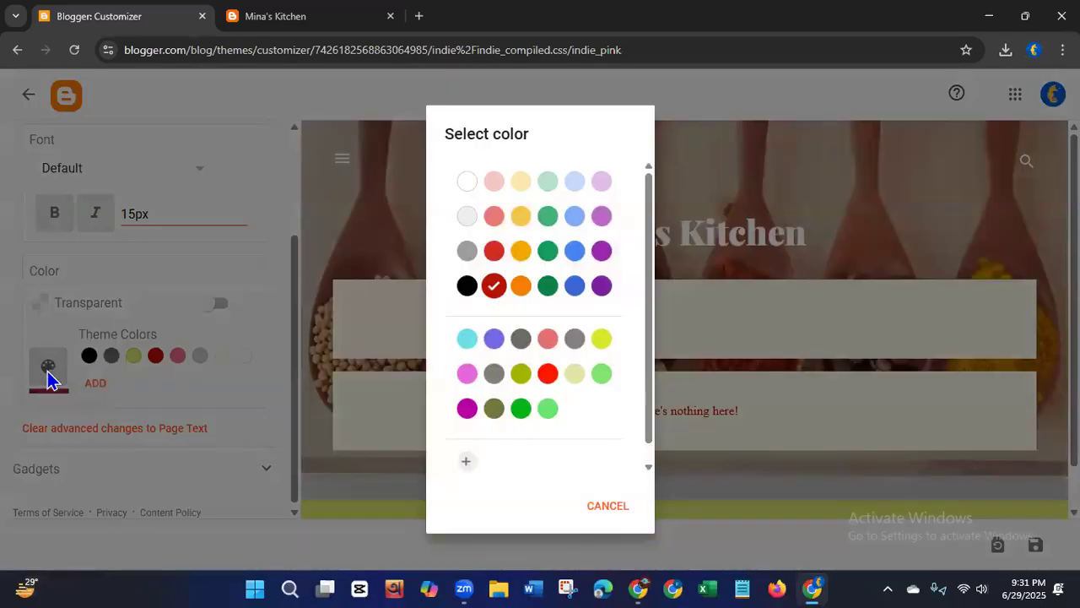
pyautogui.click(468, 289)
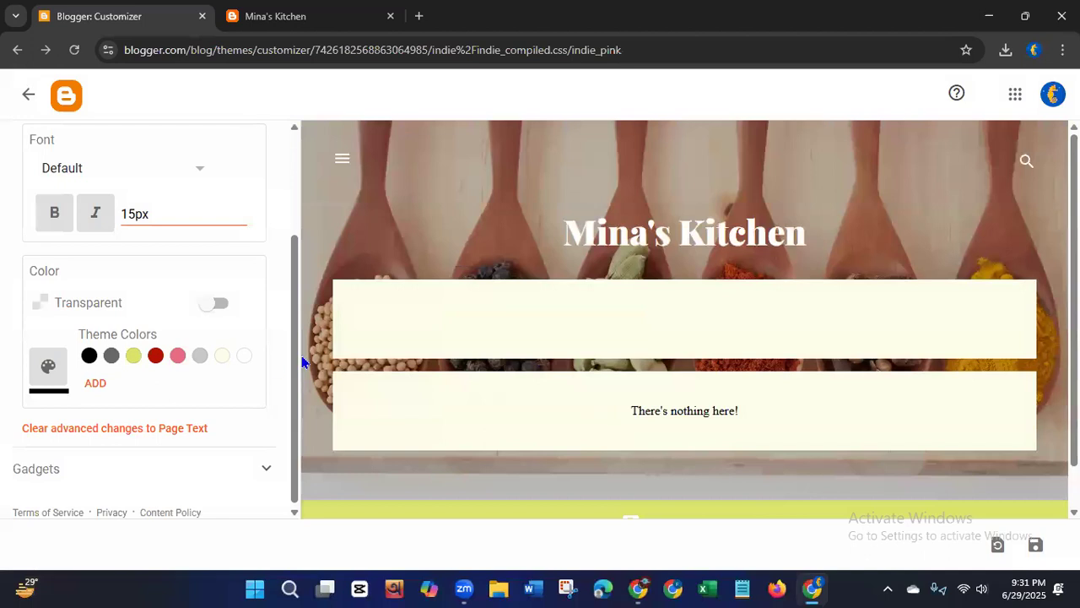
pyautogui.scroll(-1, 290, 392)
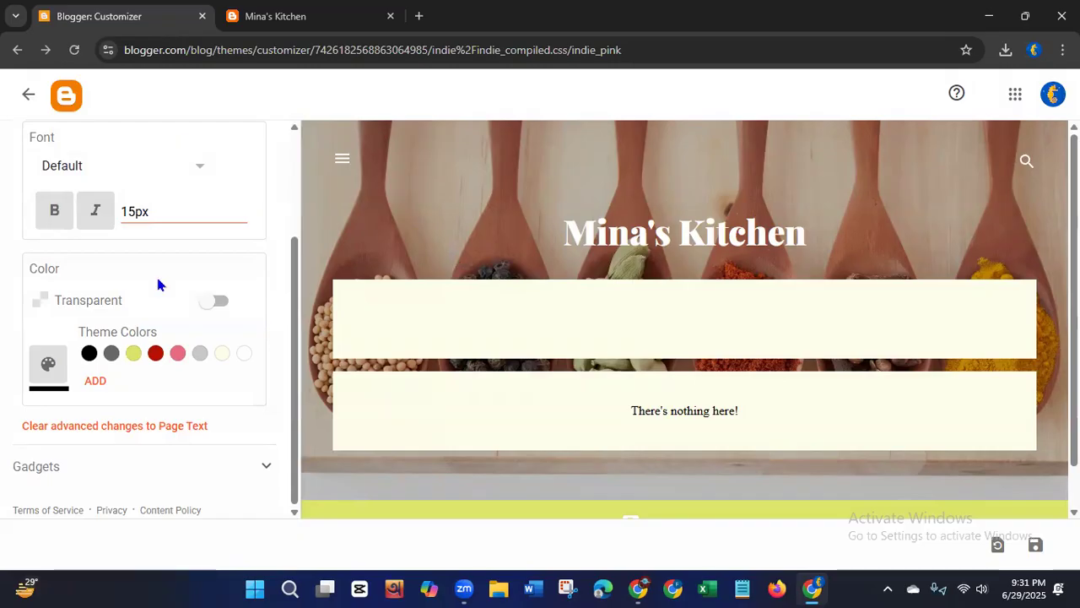
pyautogui.click(56, 212)
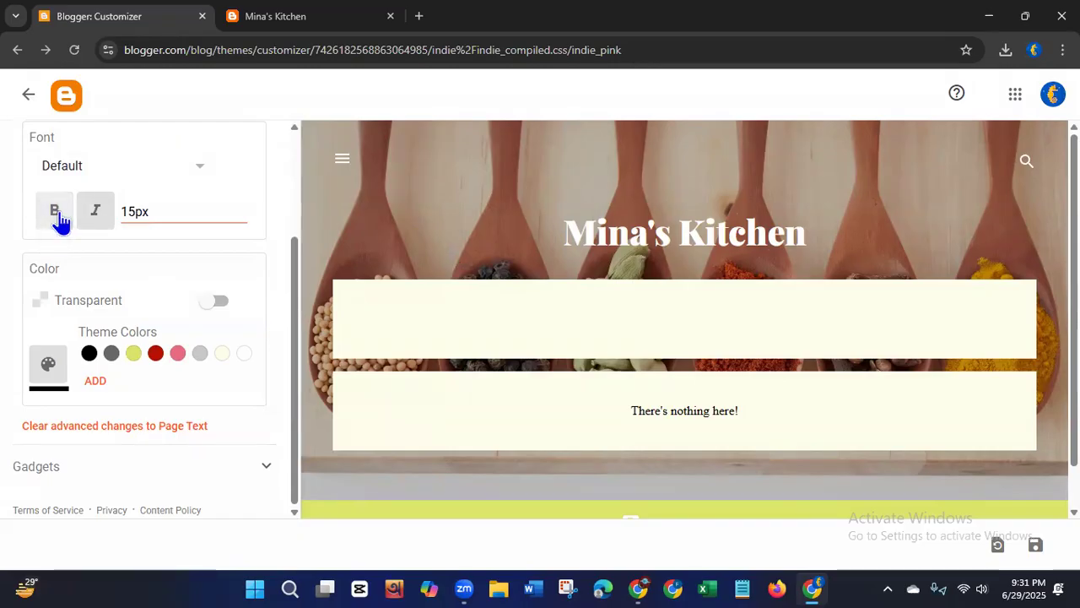
pyautogui.click(93, 216)
pyautogui.click(57, 216)
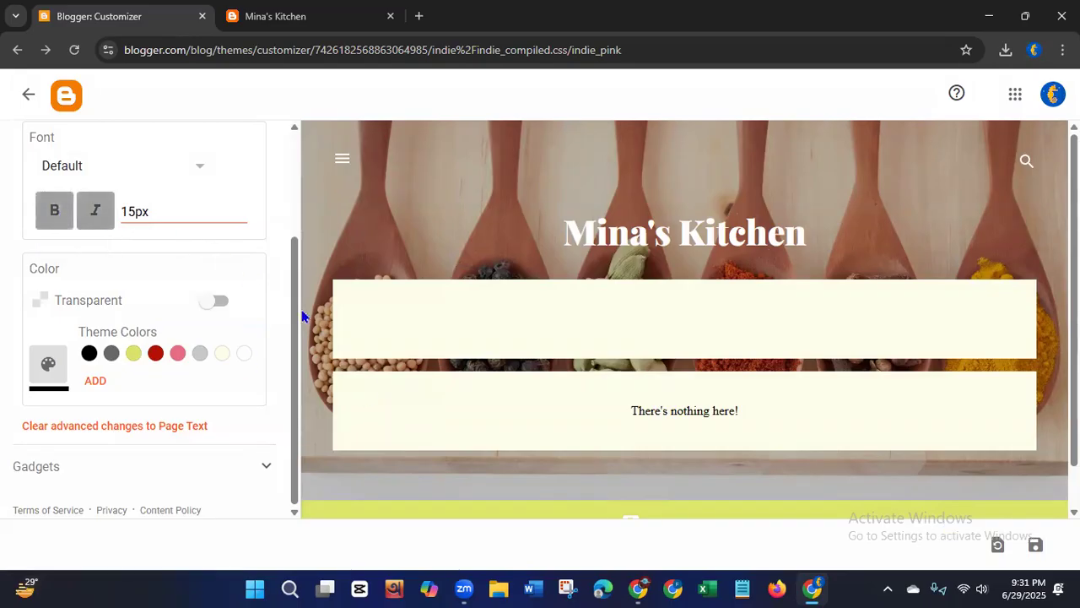
pyautogui.click(1036, 546)
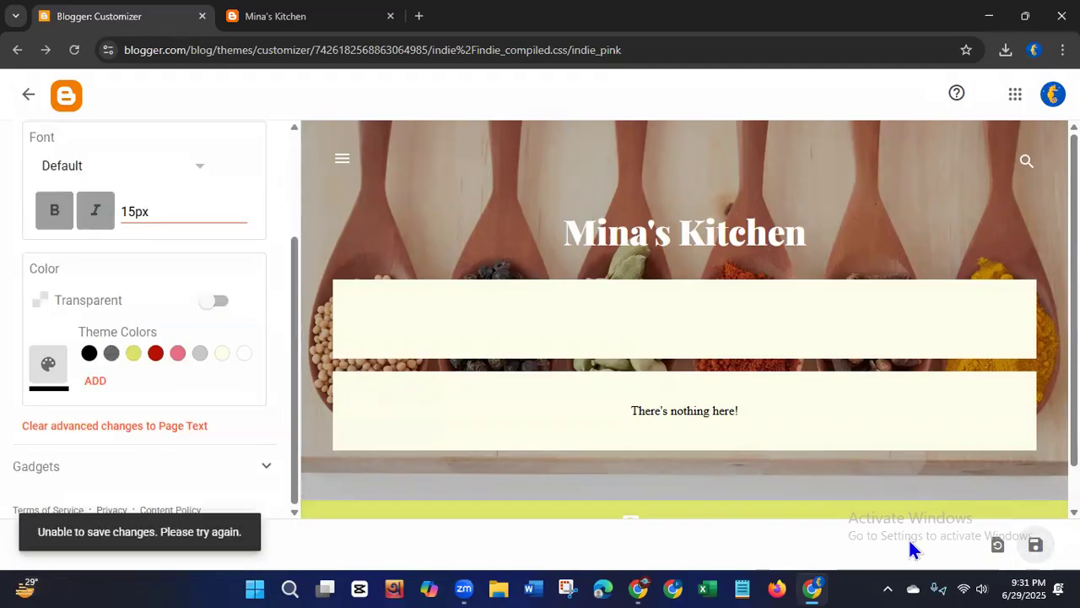
# Step: Expand the Gadgets settings, and leave the theme customizer discarding the unsaved changes
pyautogui.scroll(1, 294, 393)
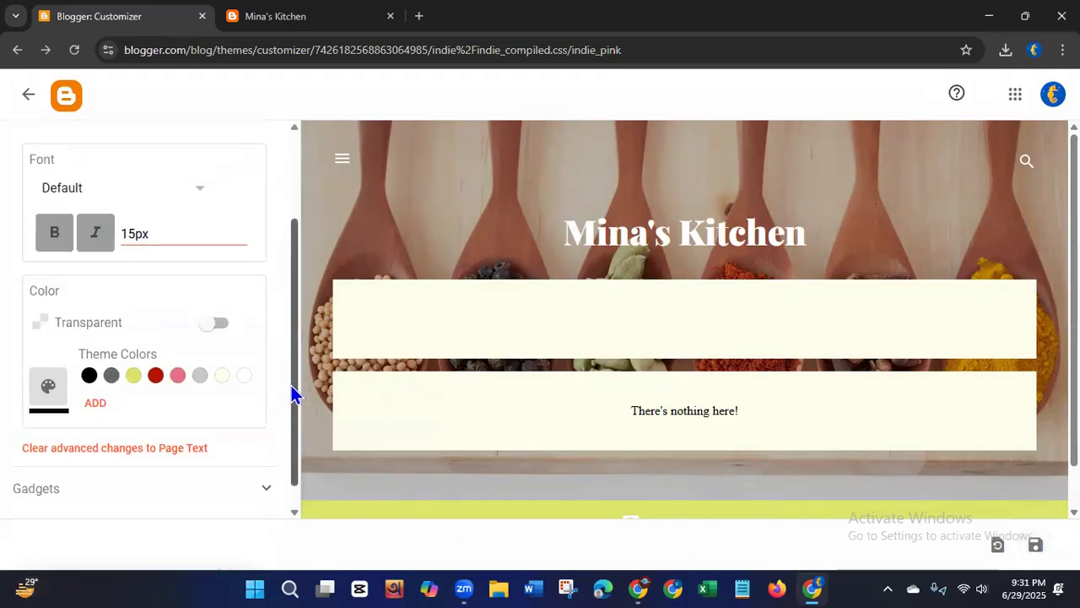
pyautogui.scroll(2, 294, 393)
pyautogui.scroll(-1, 282, 337)
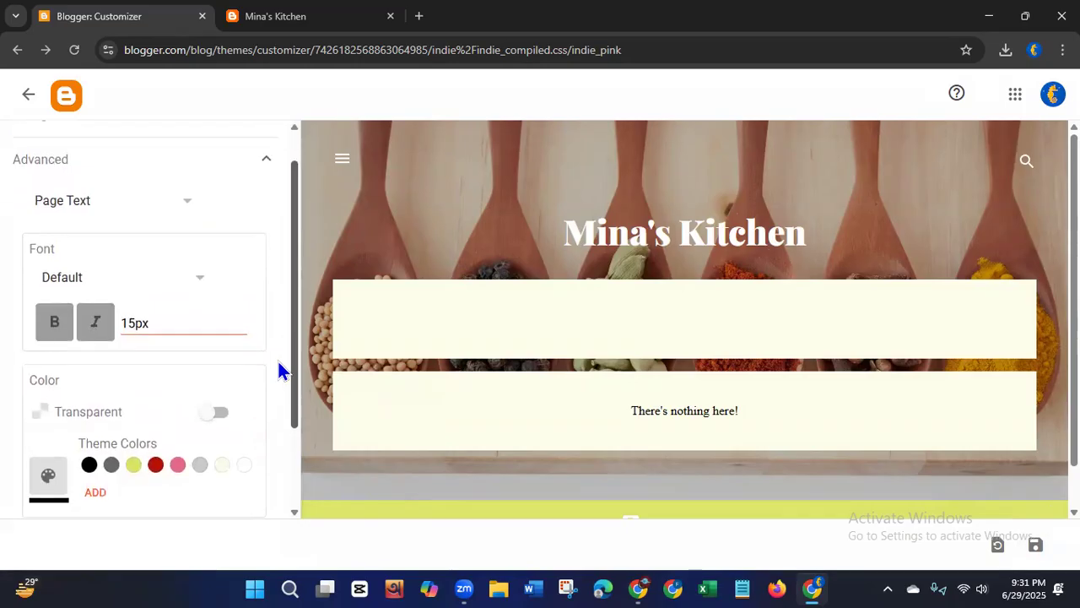
pyautogui.scroll(-3, 278, 371)
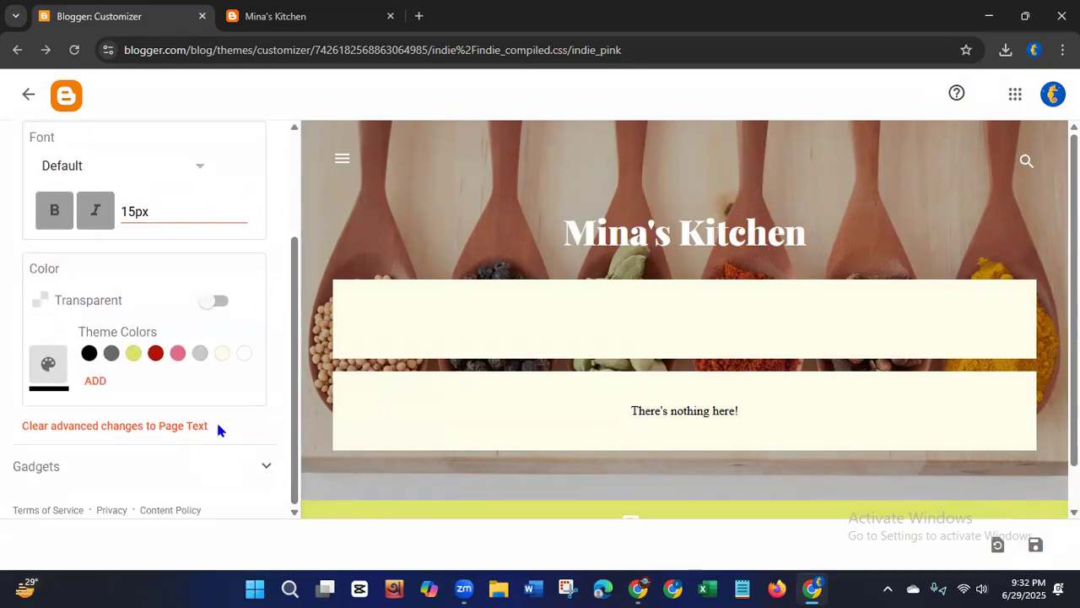
pyautogui.click(265, 466)
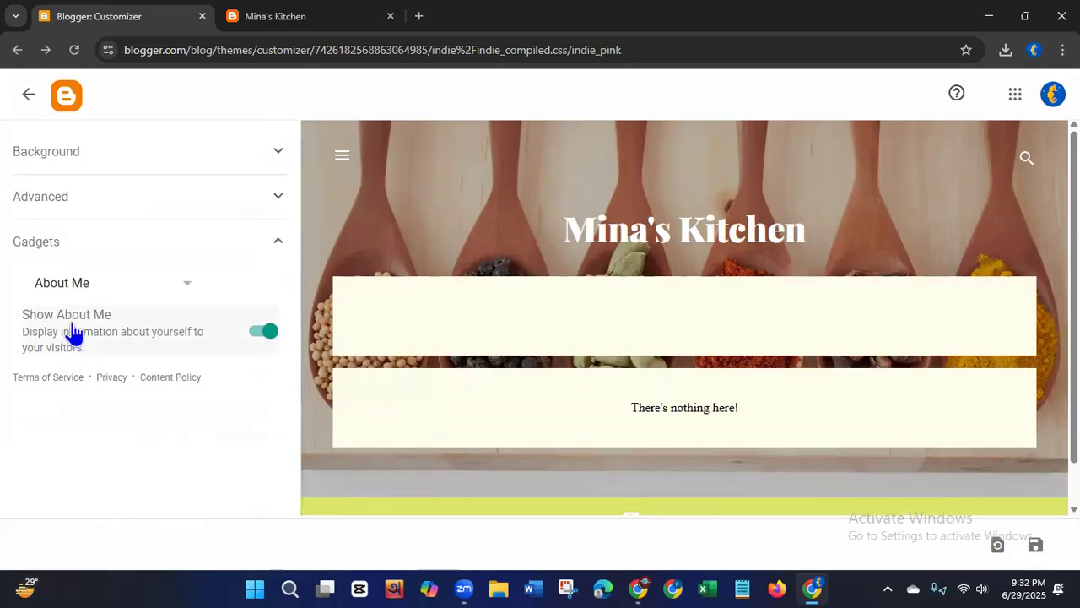
pyautogui.click(28, 99)
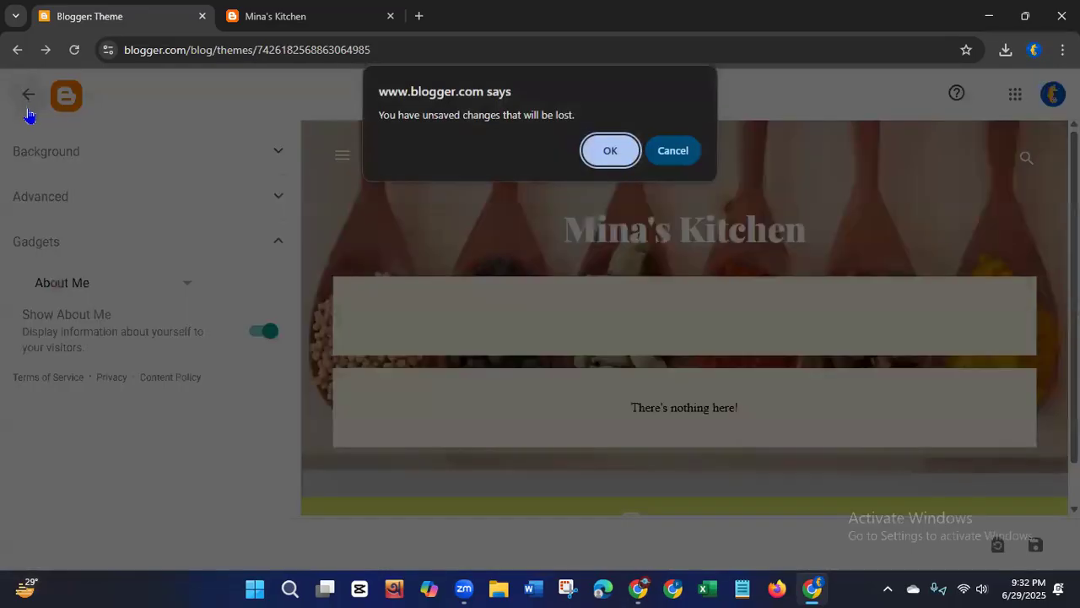
pyautogui.click(607, 153)
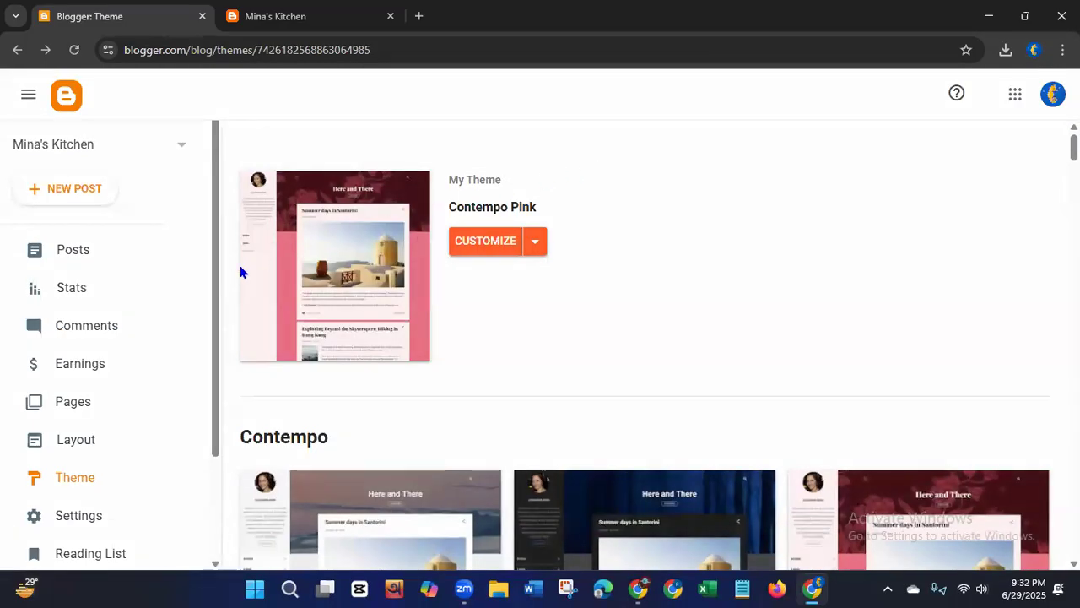
# Step: Check how the live blog looks and return to the Blogger dashboard
pyautogui.click(258, 22)
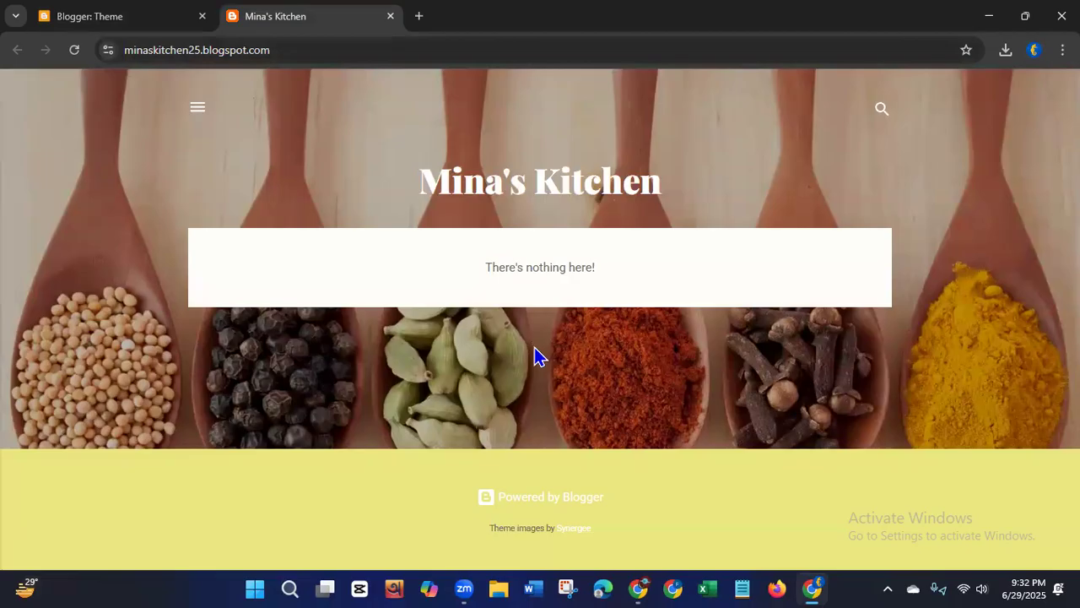
pyautogui.click(96, 18)
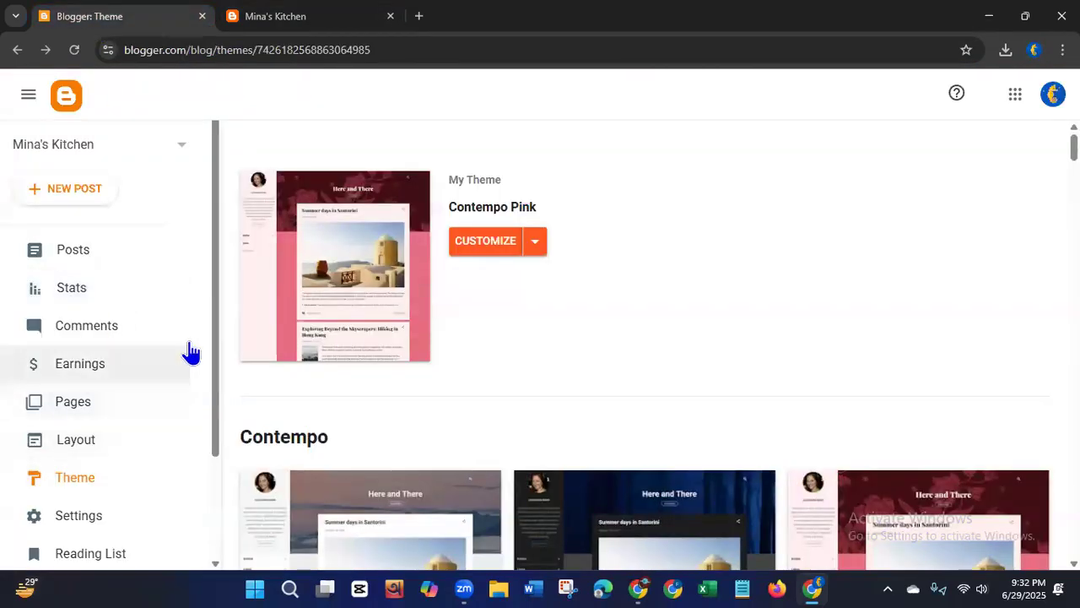
# Step: Open the blog's settings and view the title editor, closing it without saving
pyautogui.moveTo(216, 318); pyautogui.dragTo(213, 445)
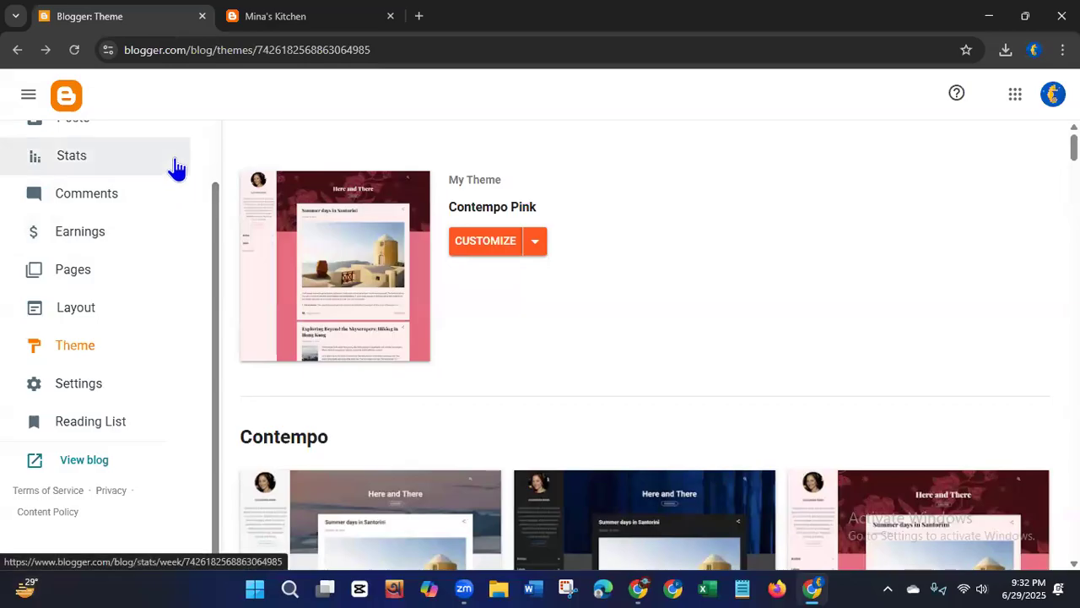
pyautogui.click(80, 387)
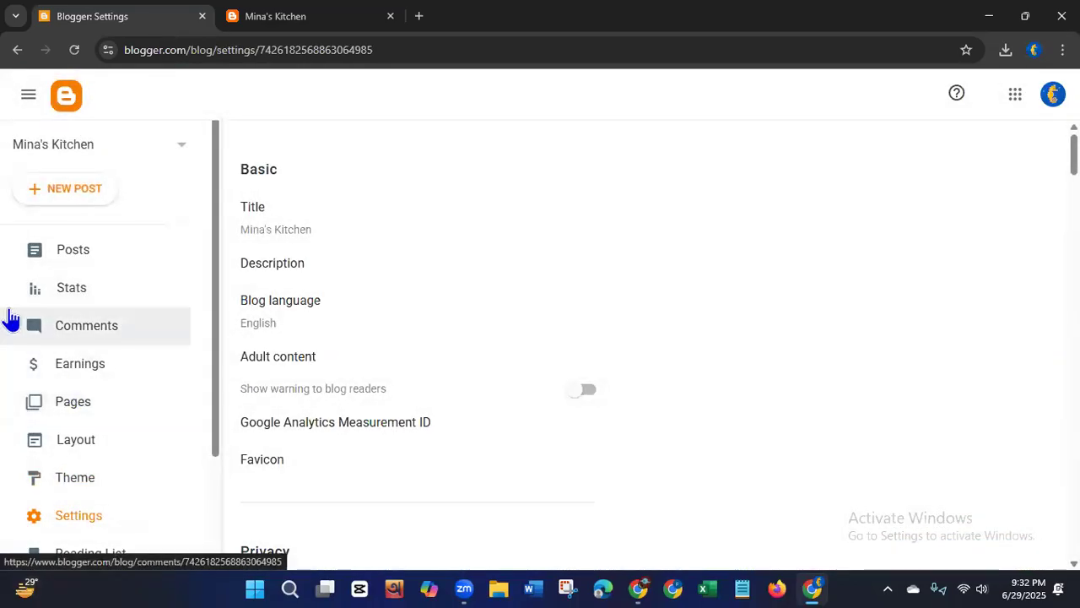
pyautogui.click(308, 231)
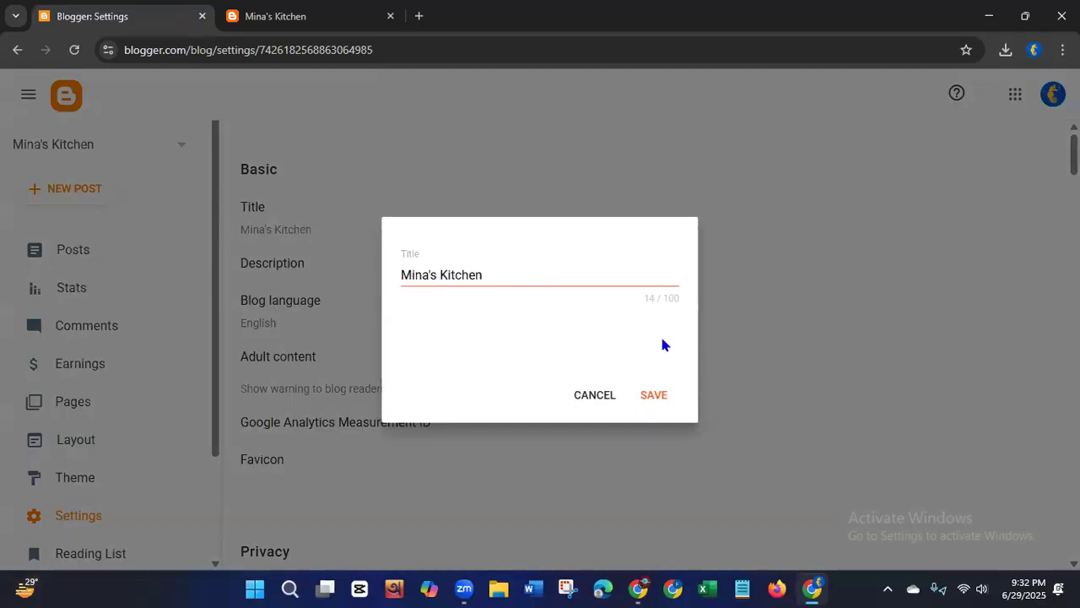
pyautogui.click(590, 398)
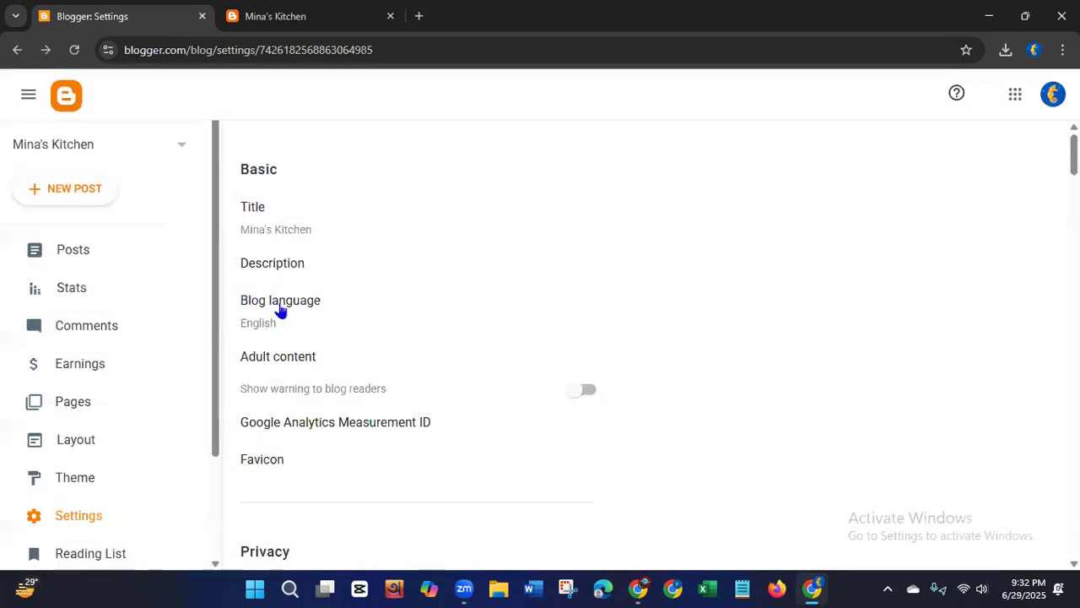
# Step: Save the blog description as "Welcome to Mina's Kitchen. This blogsite is about delicious and authentic food recipes and food reviews."
pyautogui.click(285, 270)
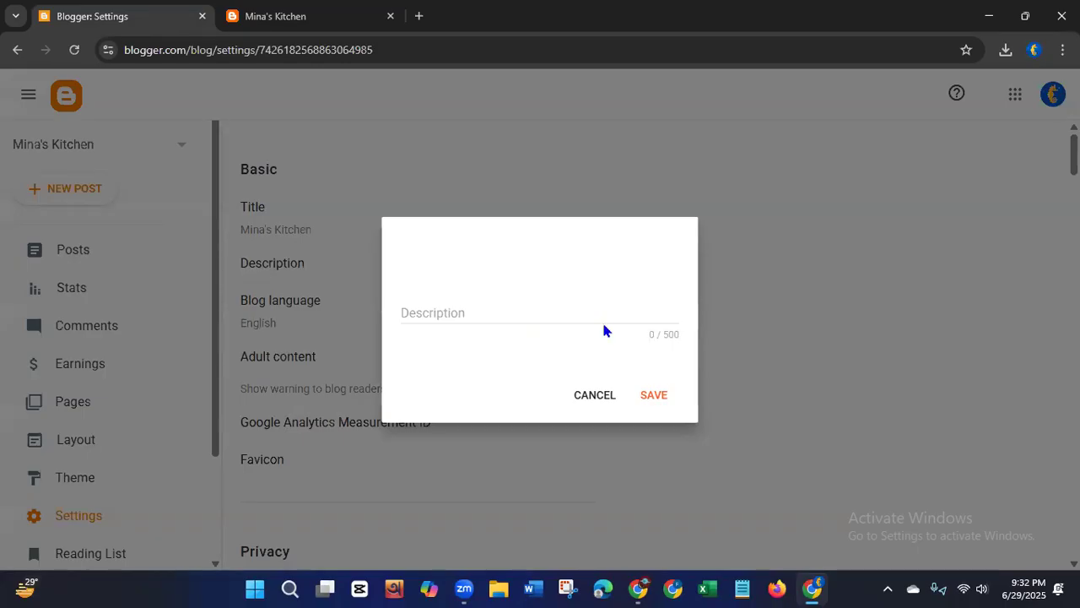
pyautogui.click(489, 299)
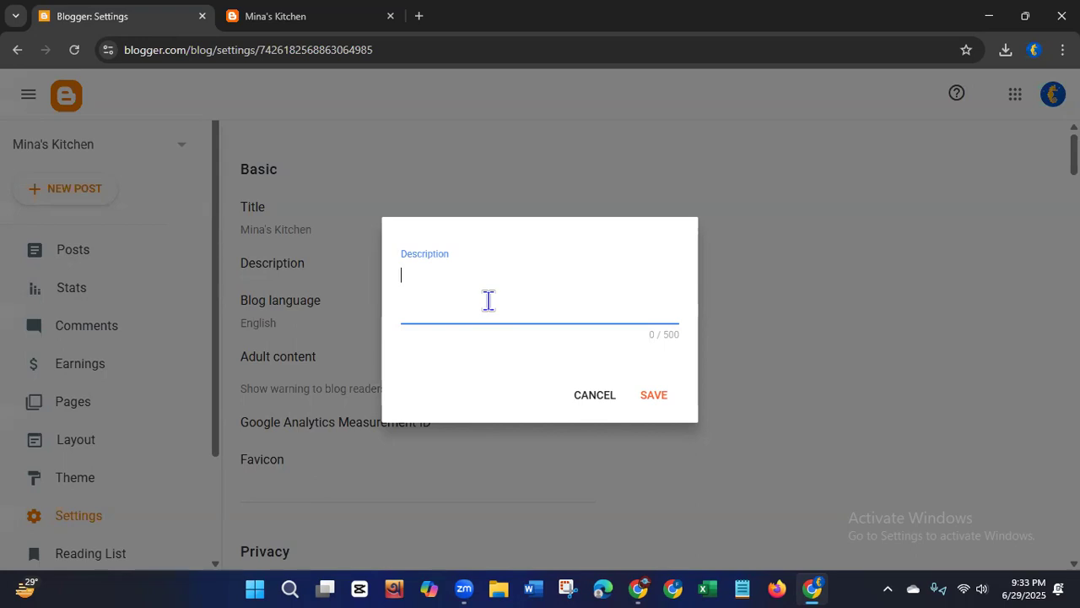
pyautogui.write("Mina's Kitchen")
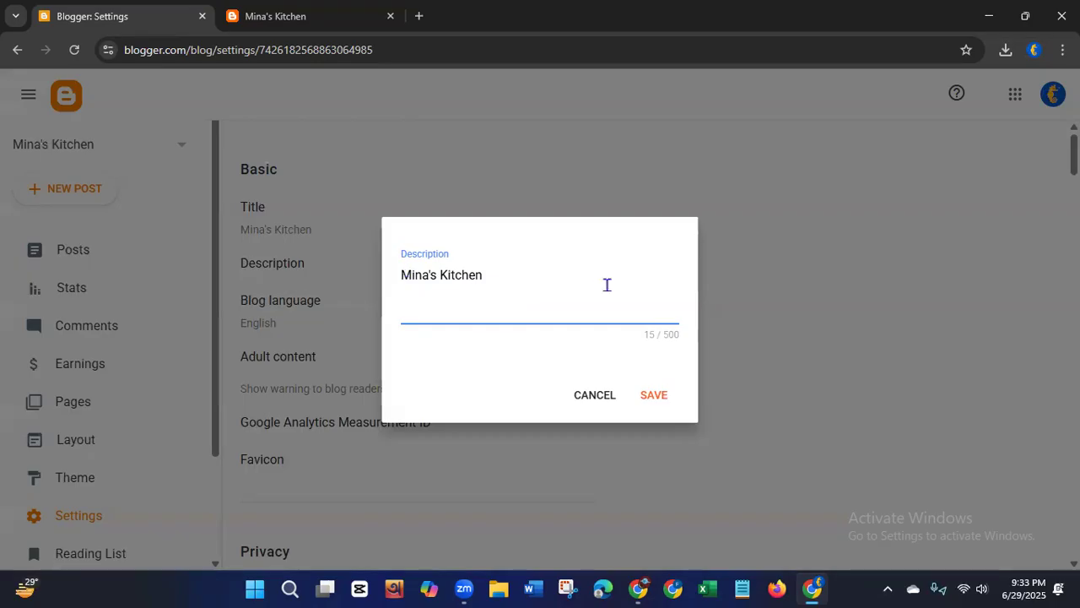
pyautogui.write('Welco')
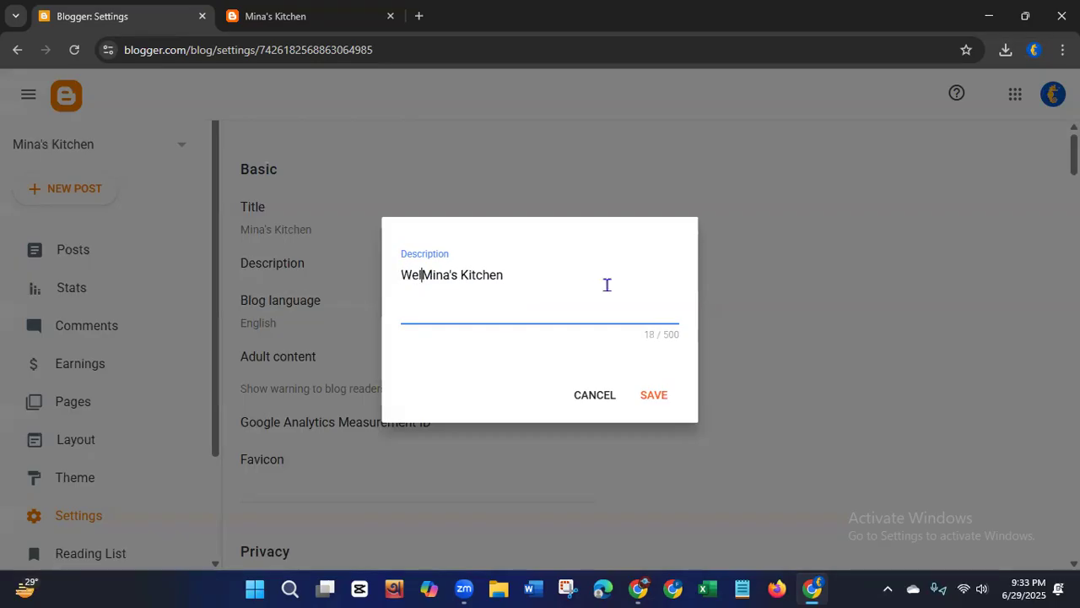
pyautogui.write('me to')
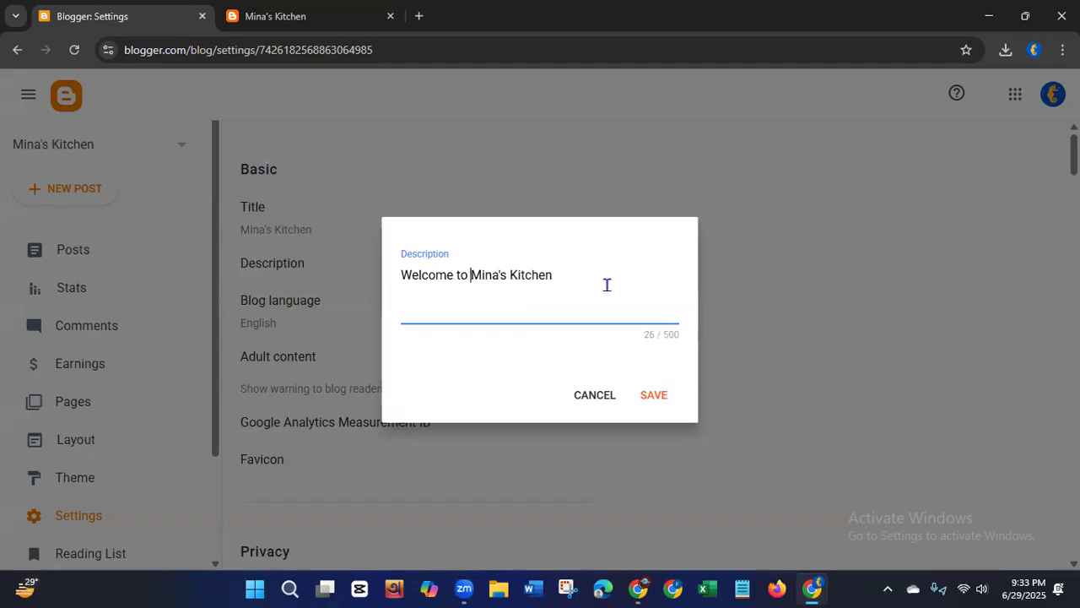
pyautogui.click(557, 271)
pyautogui.write('. This blogsite is about')
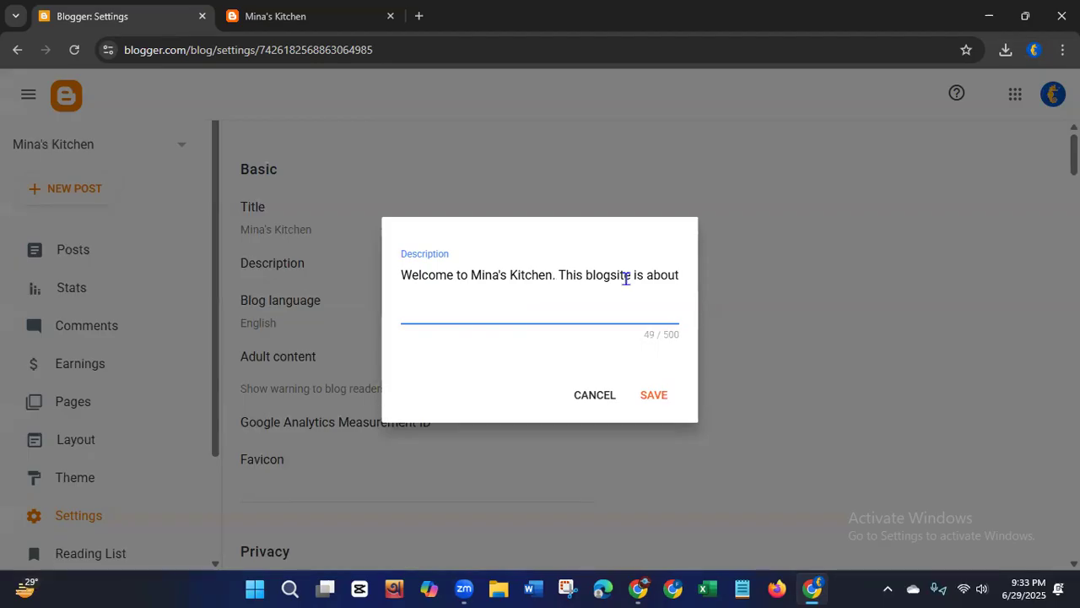
pyautogui.write(' delicious and auth')
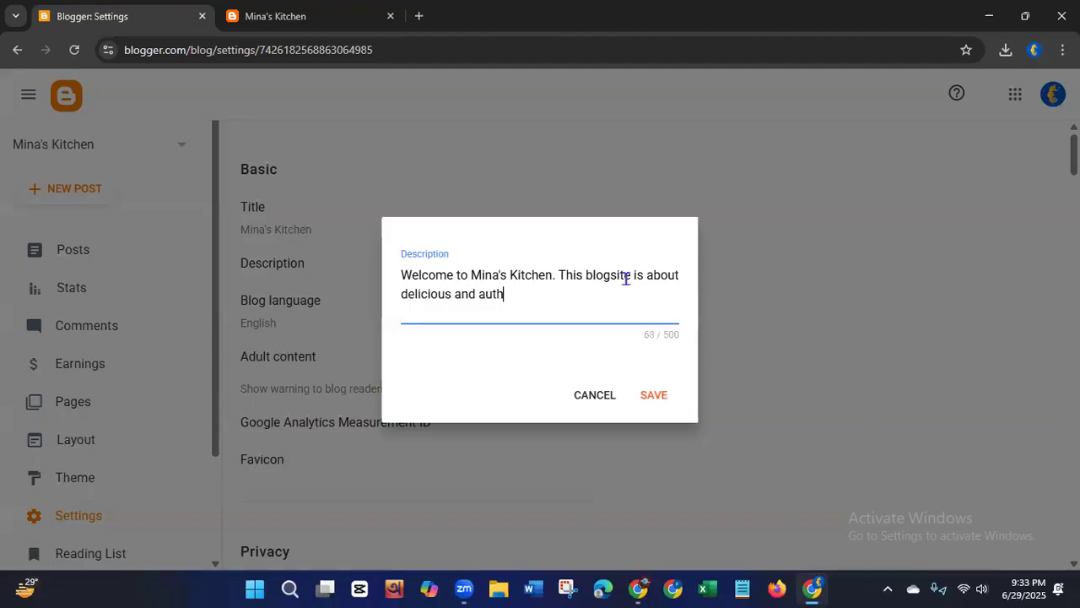
pyautogui.write('entic food recip')
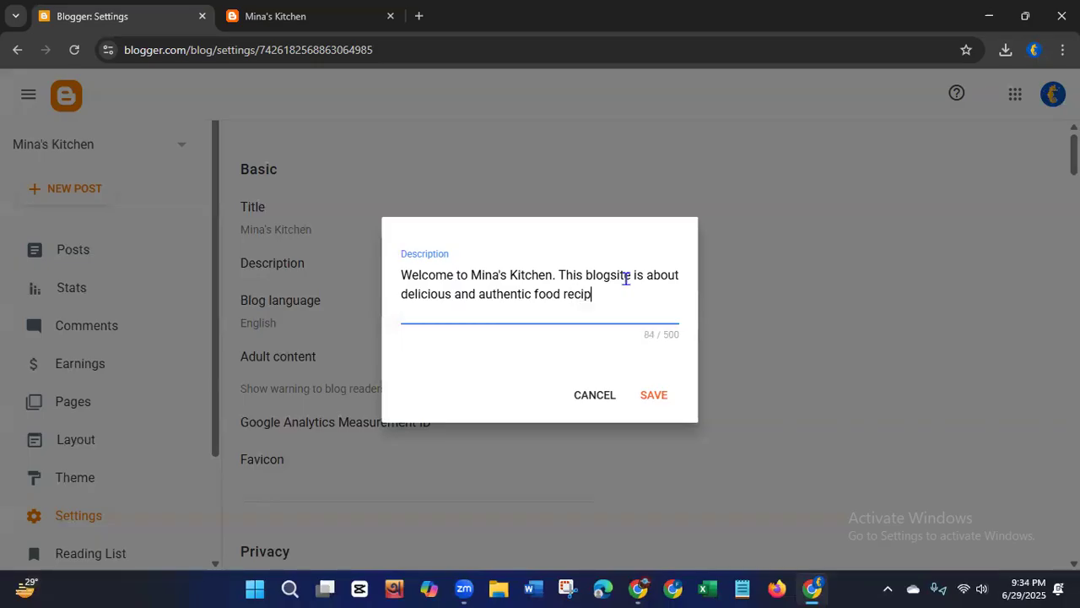
pyautogui.write('ep')
pyautogui.press('BackSpace')
pyautogui.write('s')
pyautogui.write('and food rev')
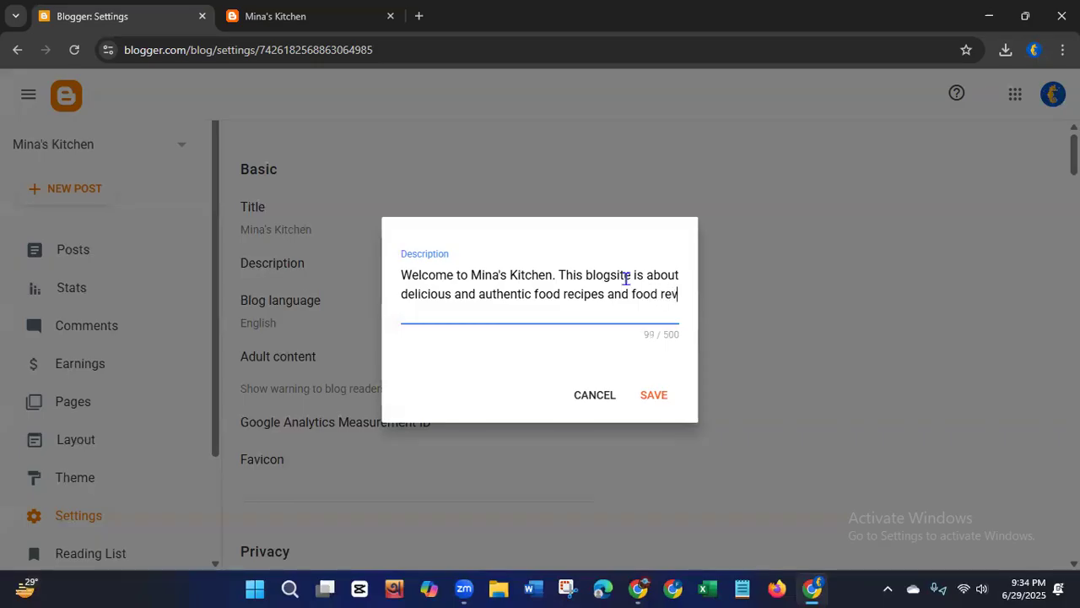
pyautogui.write('iews')
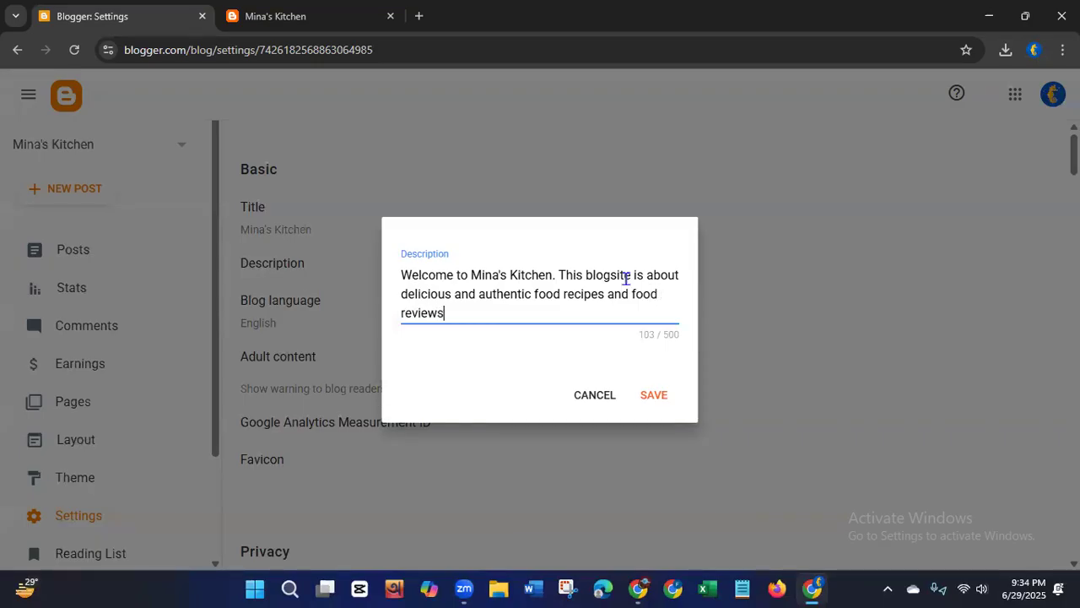
pyautogui.write('.')
pyautogui.click(661, 400)
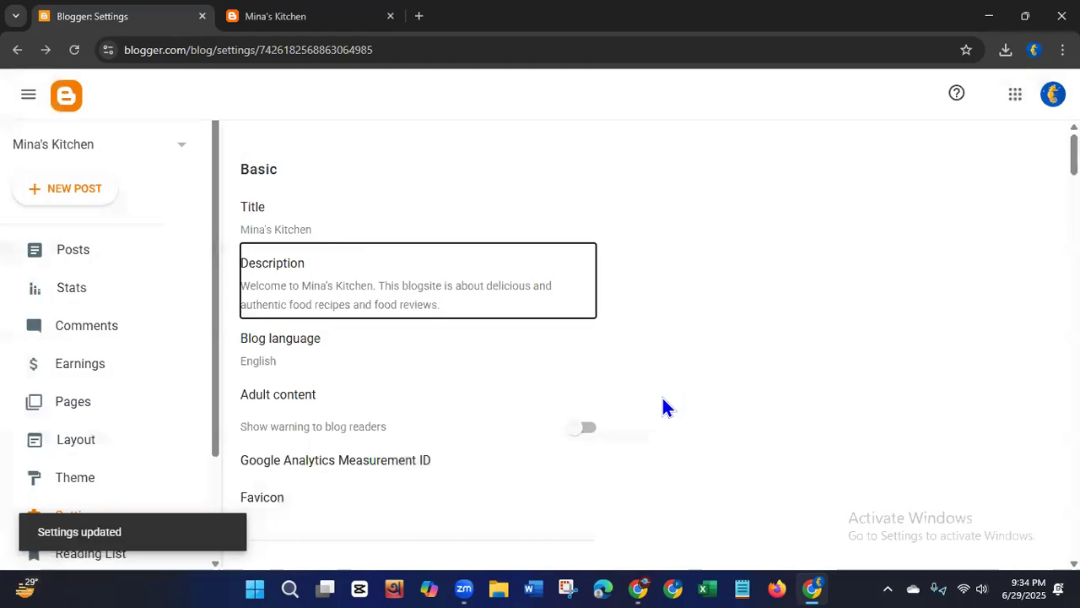
# Step: View the blog language choices and review the remaining basic, privacy, publishing, HTTPS and permissions settings
pyautogui.click(265, 361)
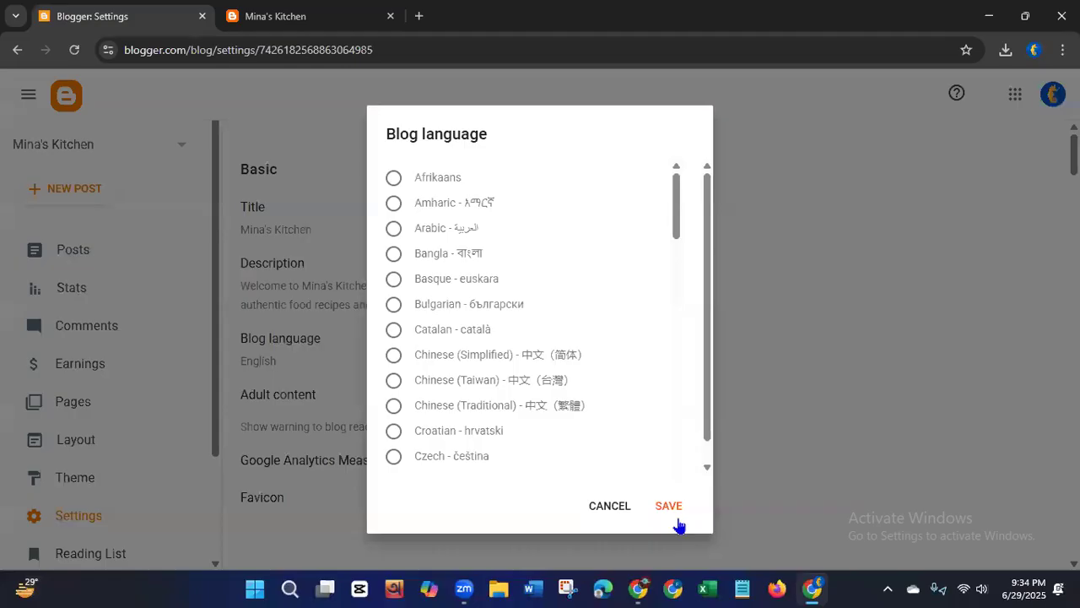
pyautogui.click(620, 509)
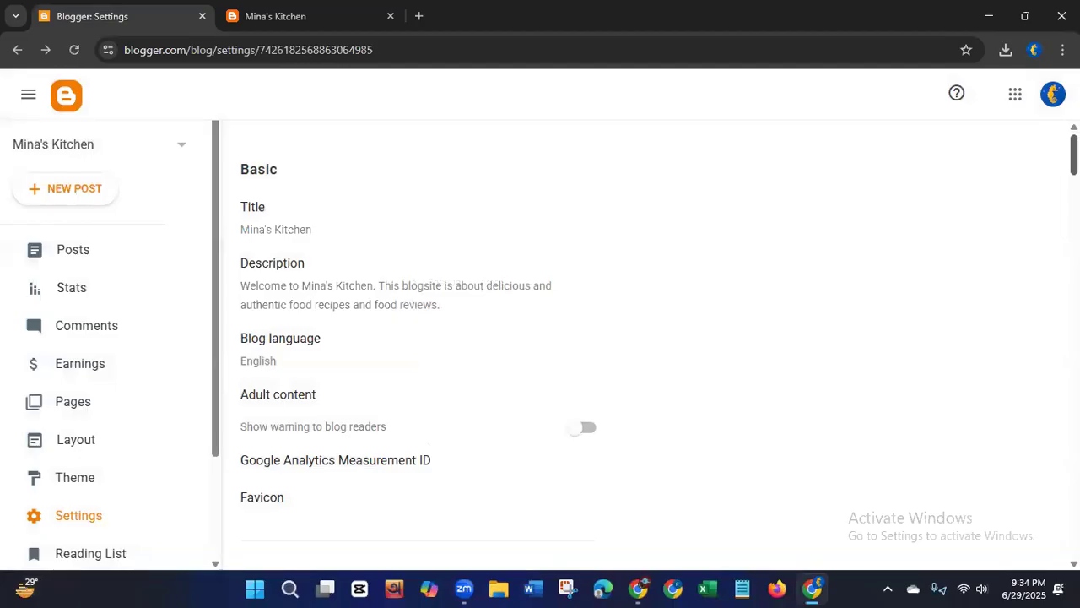
pyautogui.scroll(-3, 434, 386)
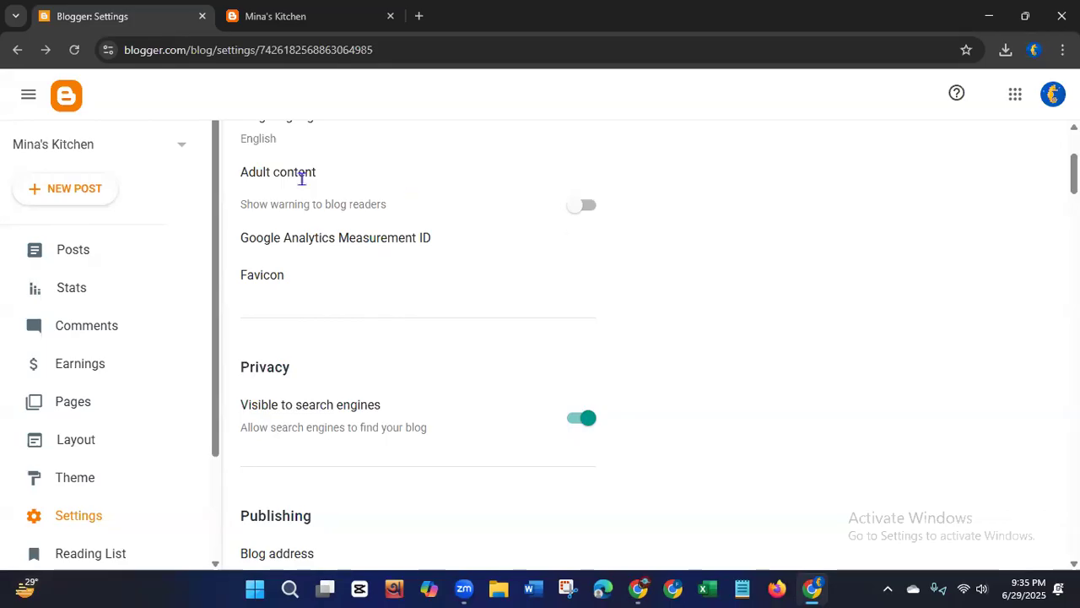
pyautogui.scroll(1, 301, 178)
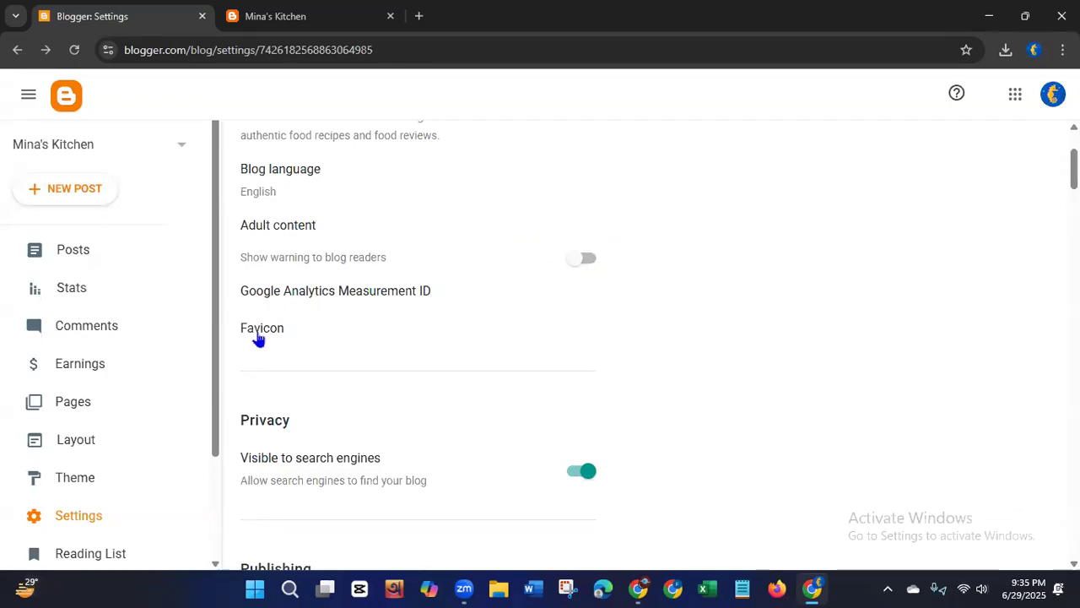
pyautogui.scroll(-3, 642, 338)
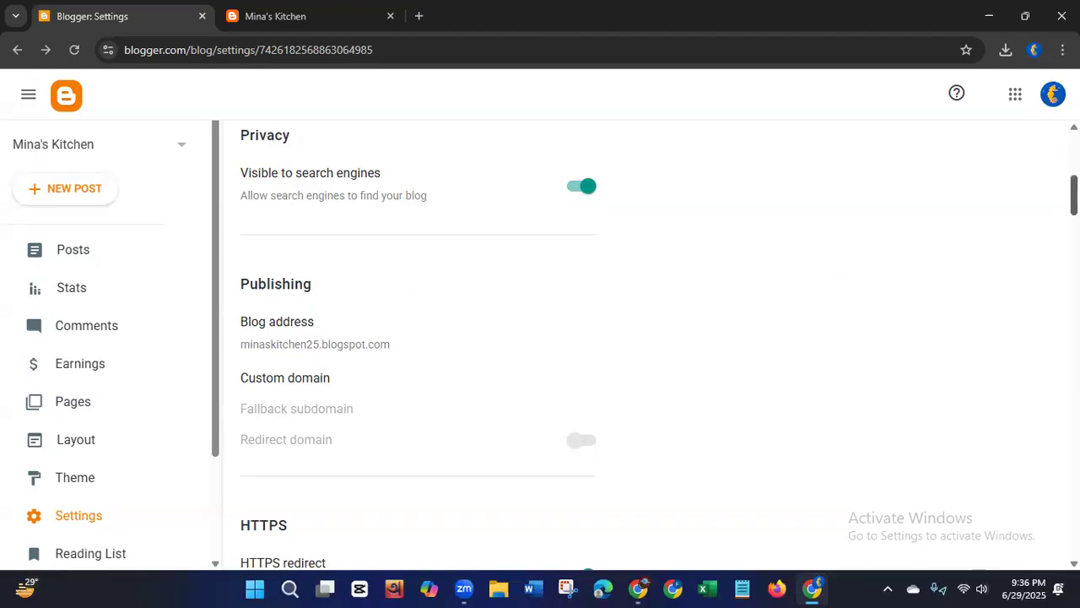
pyautogui.scroll(-3, 659, 346)
pyautogui.scroll(-3, 658, 346)
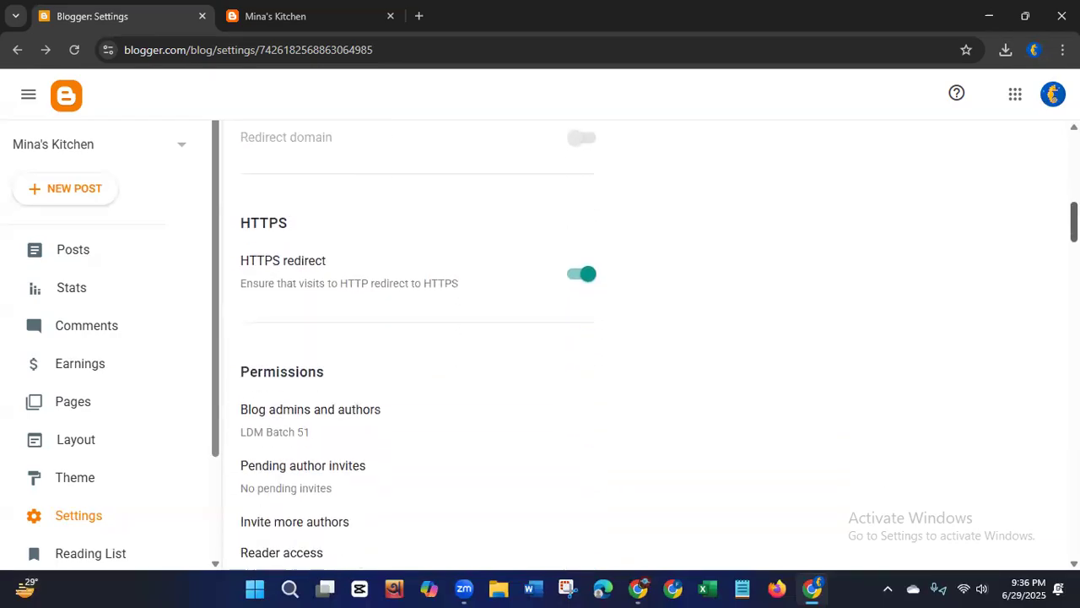
# Step: View the pending author invites and the author invitation form in the permissions settings, cancelling both
pyautogui.scroll(-1, 658, 346)
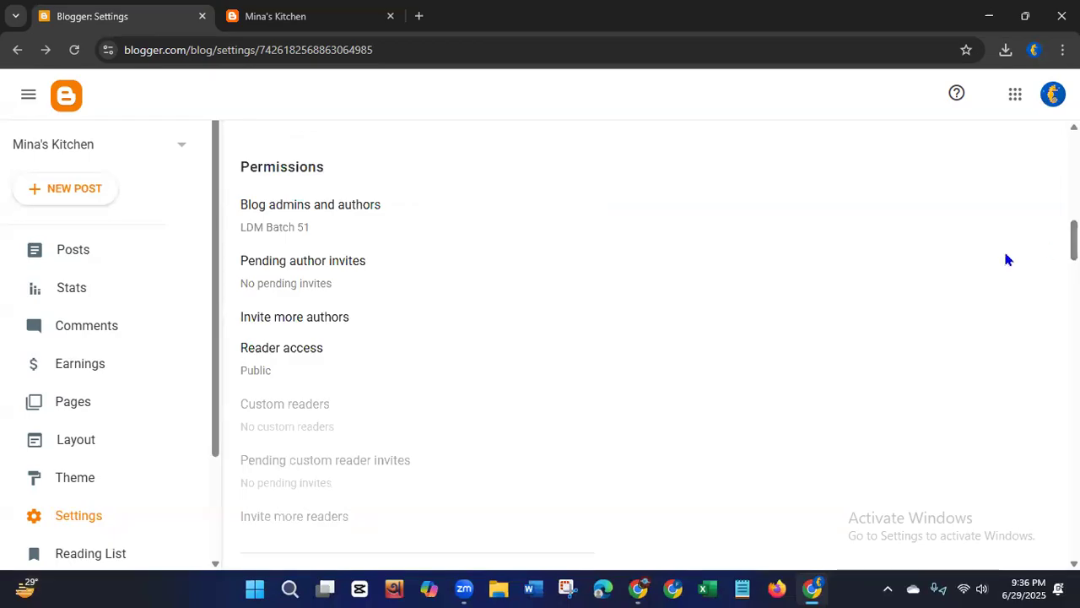
pyautogui.click(321, 266)
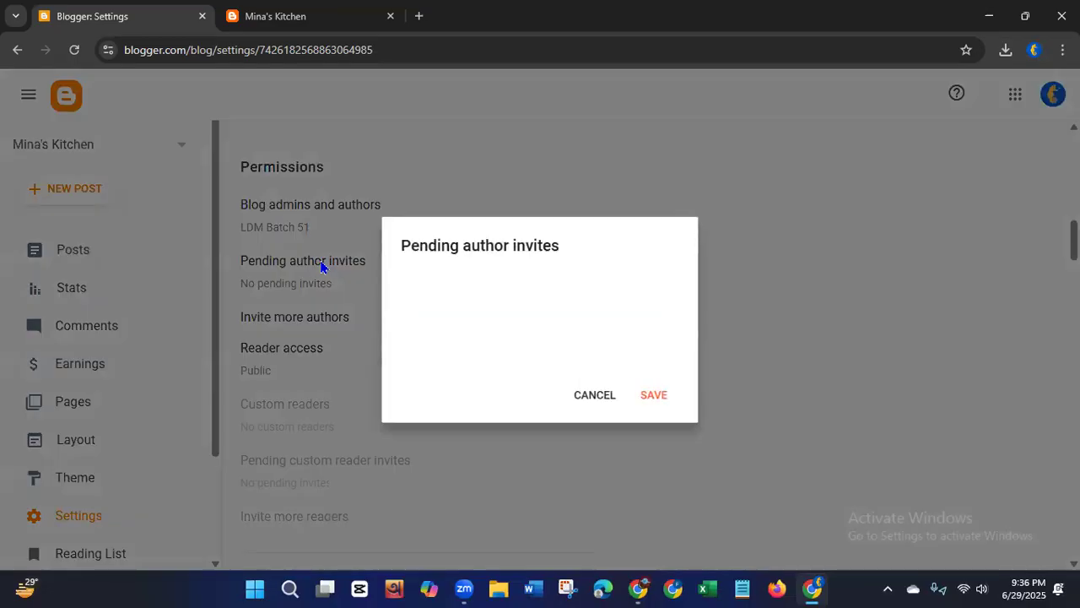
pyautogui.click(595, 397)
pyautogui.click(327, 325)
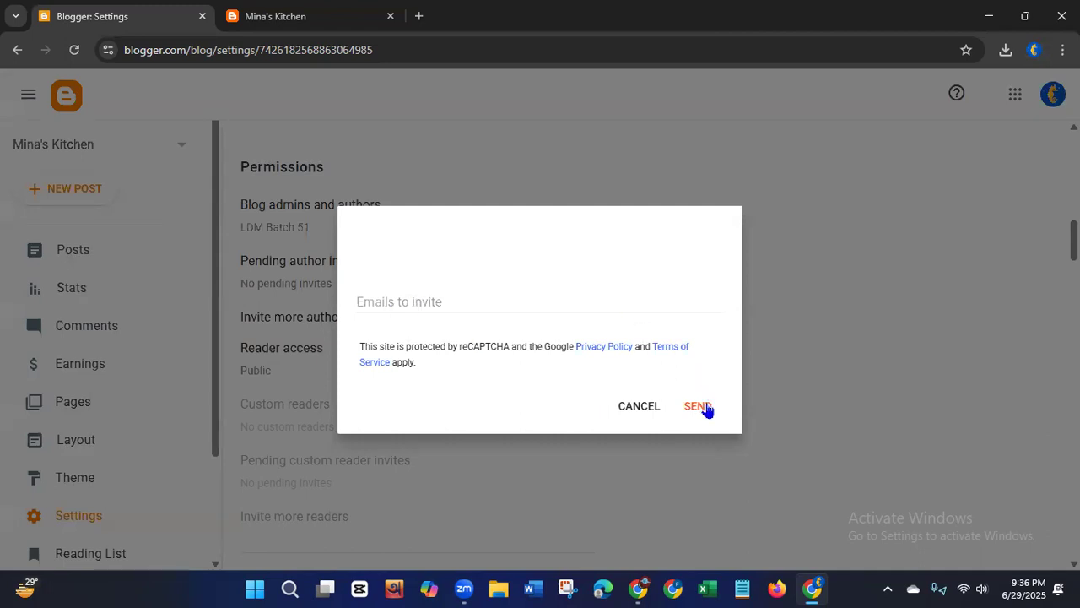
pyautogui.click(637, 406)
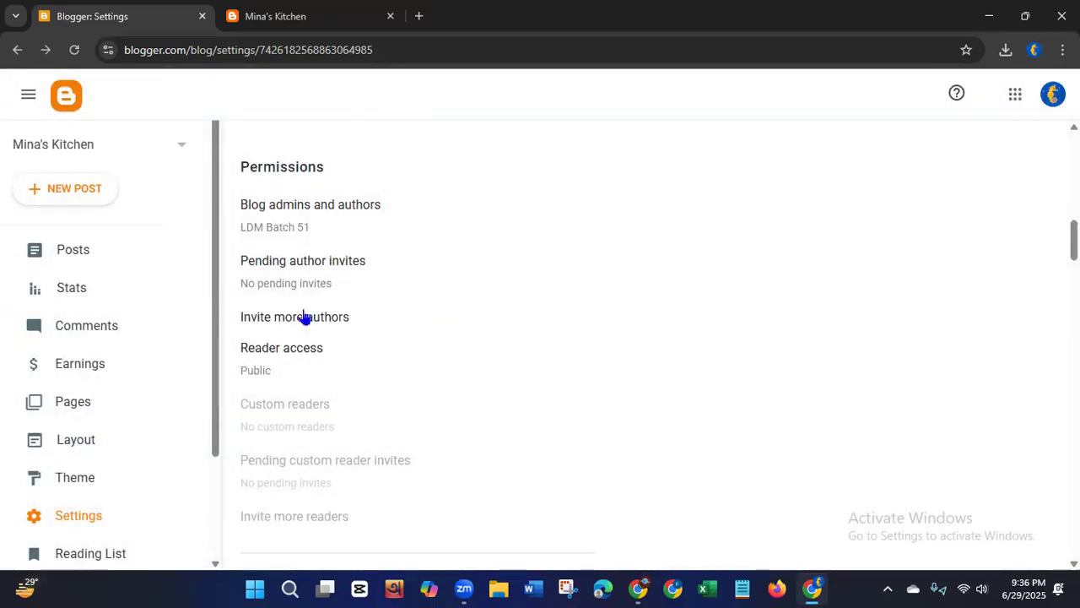
# Step: Save the blog's reader access with the Public option selected
pyautogui.click(281, 356)
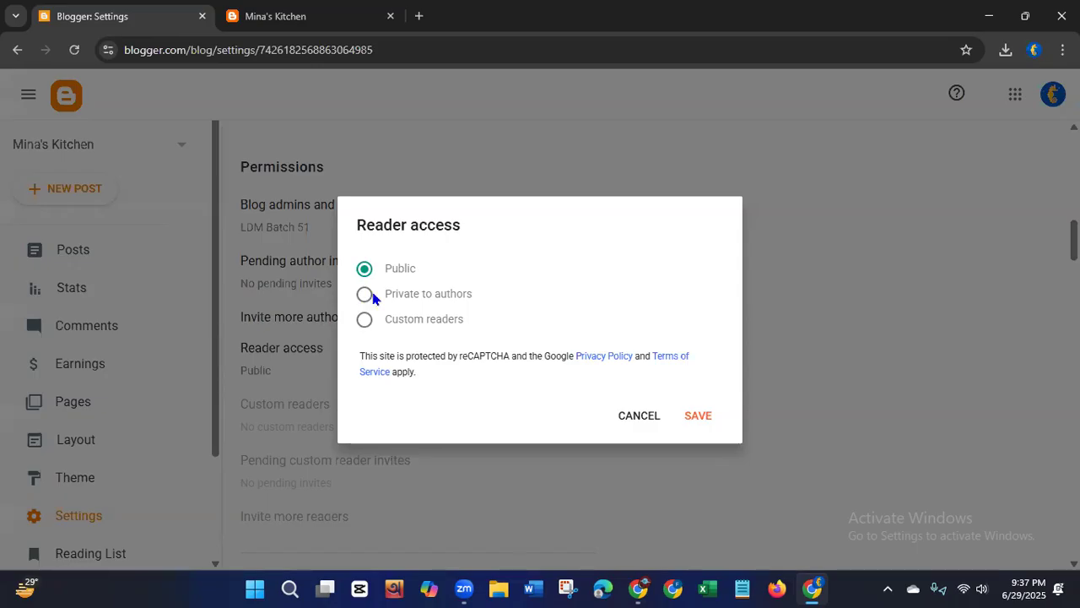
pyautogui.click(705, 417)
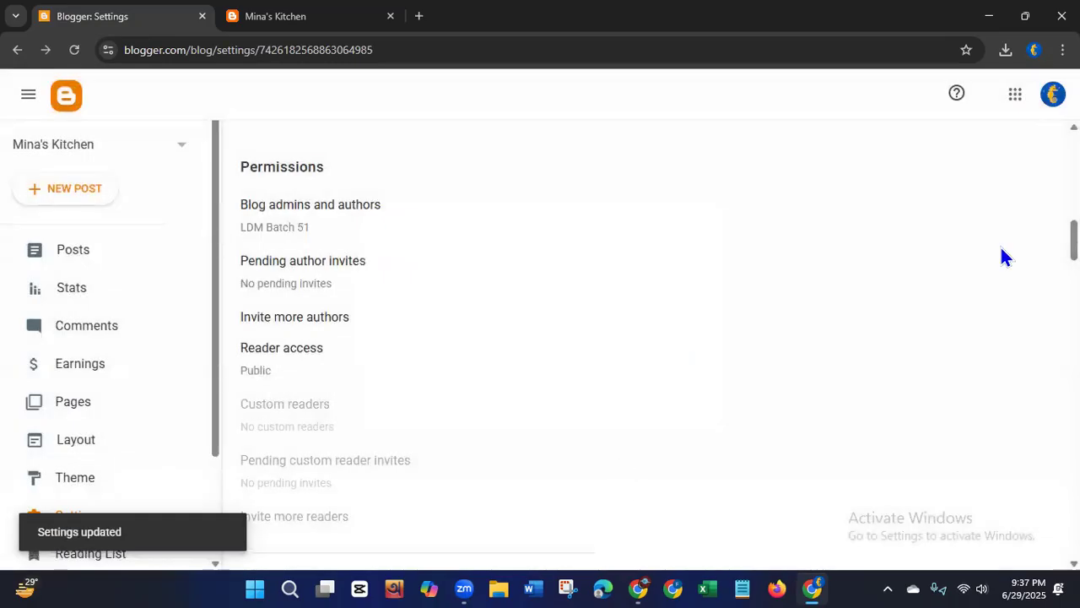
# Step: Set the maximum number of posts shown on the main page to 5 and save it
pyautogui.scroll(-3, 1001, 247)
pyautogui.scroll(-1, 323, 386)
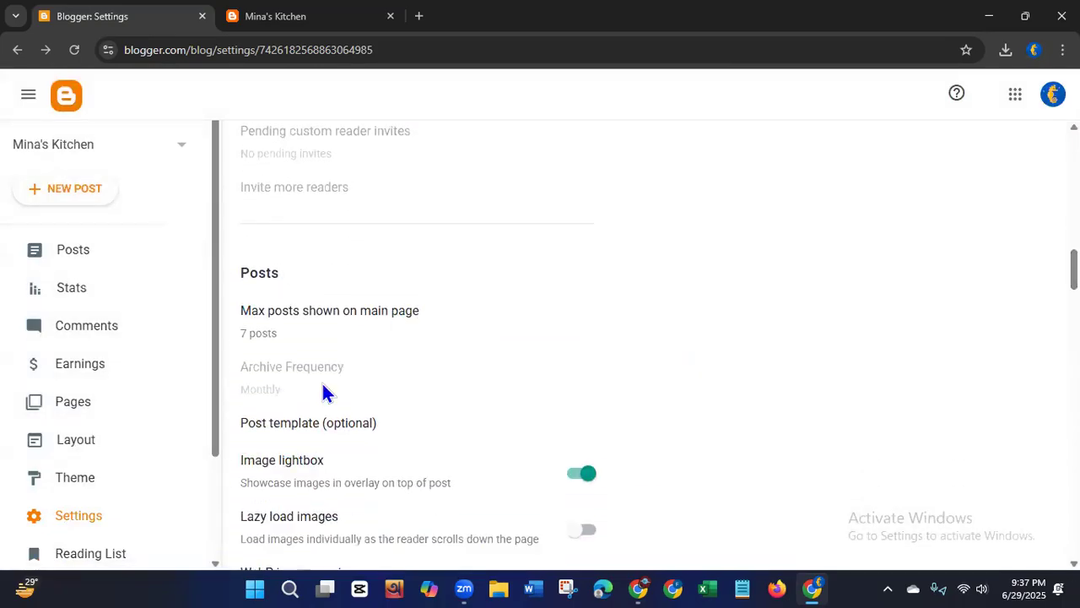
pyautogui.click(262, 334)
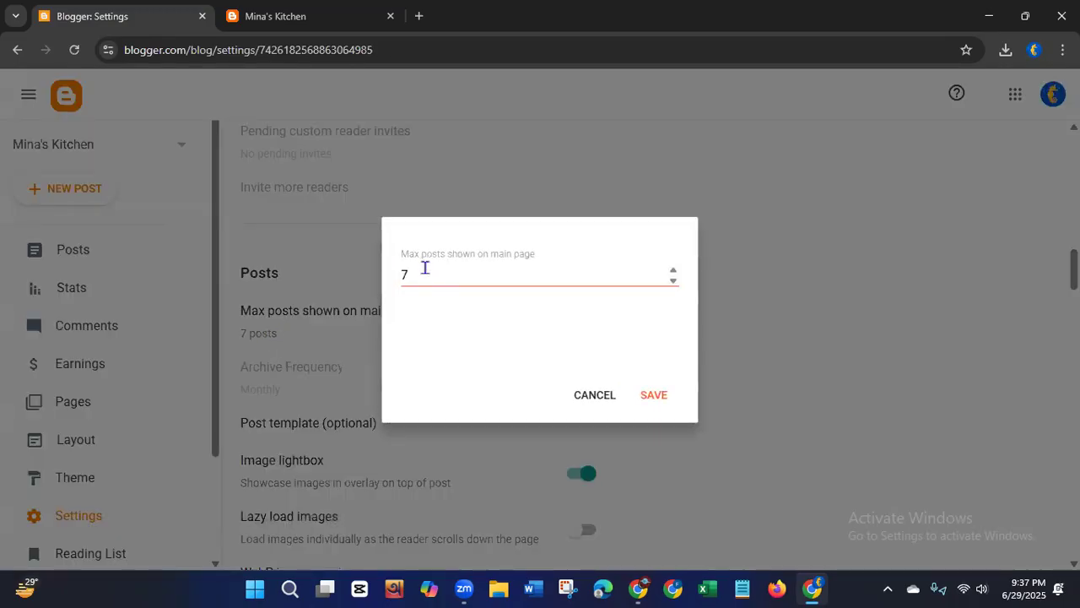
pyautogui.doubleClick(673, 281)
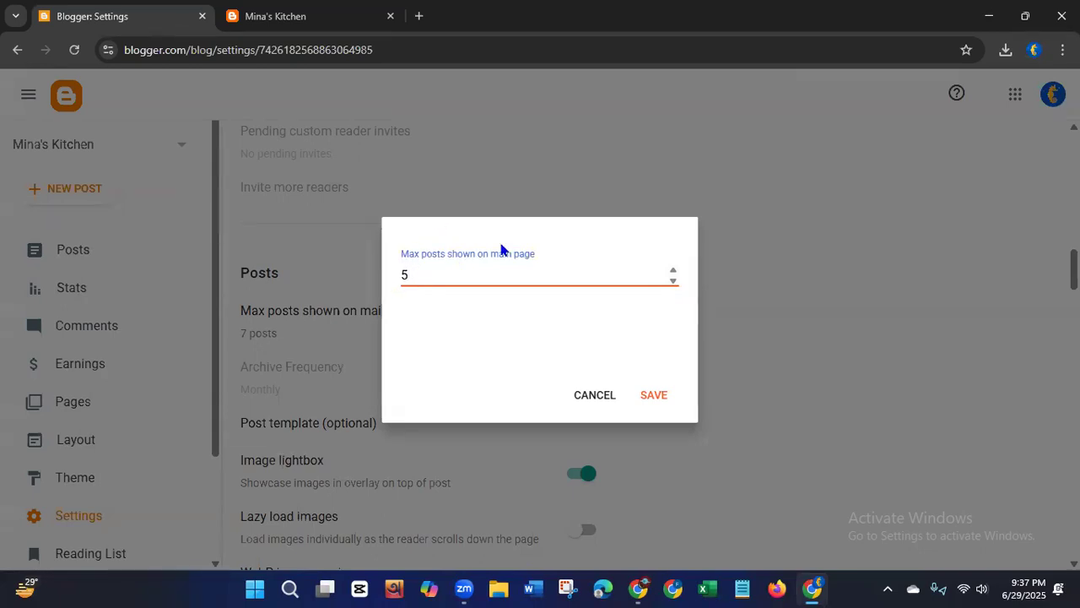
pyautogui.click(661, 403)
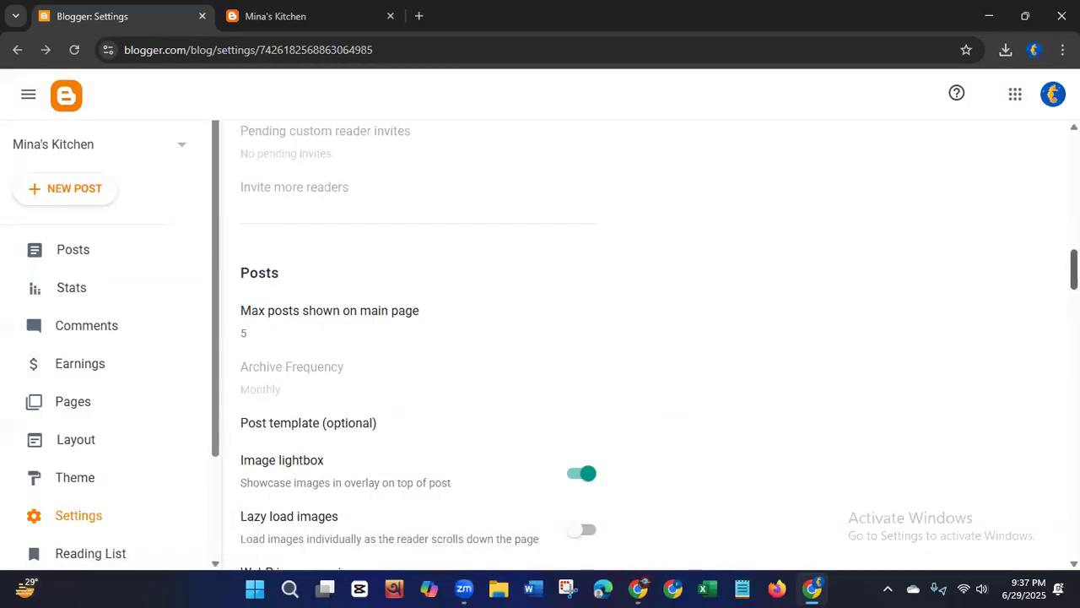
# Step: Review the remaining blog settings from comments and formatting through meta tags, crawlers, monetization, blog management and site feed
pyautogui.scroll(-3, 666, 404)
pyautogui.scroll(-7, 645, 345)
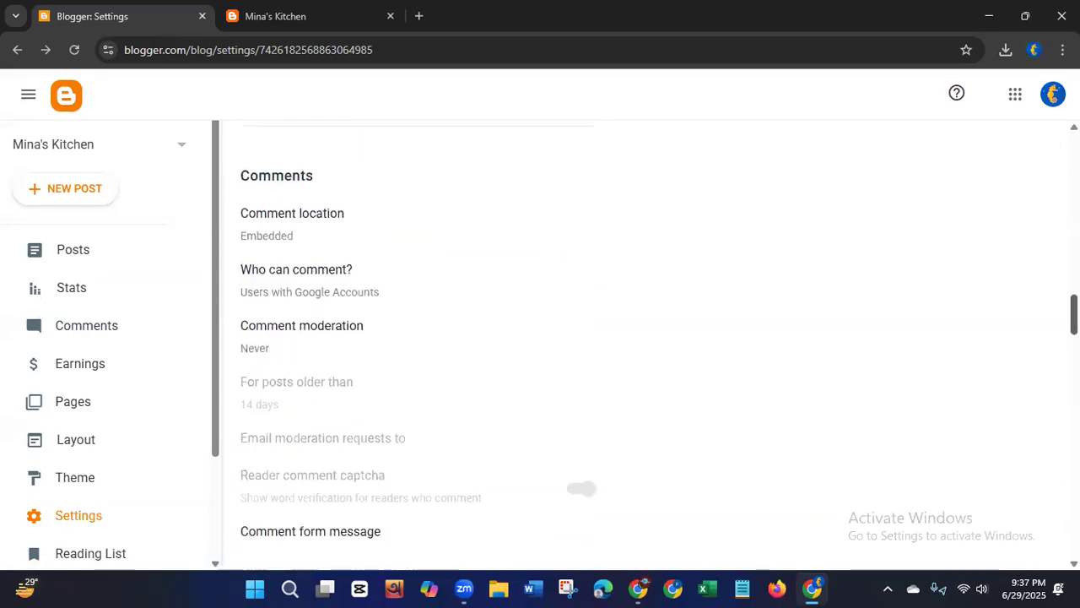
pyautogui.scroll(-2, 417, 345)
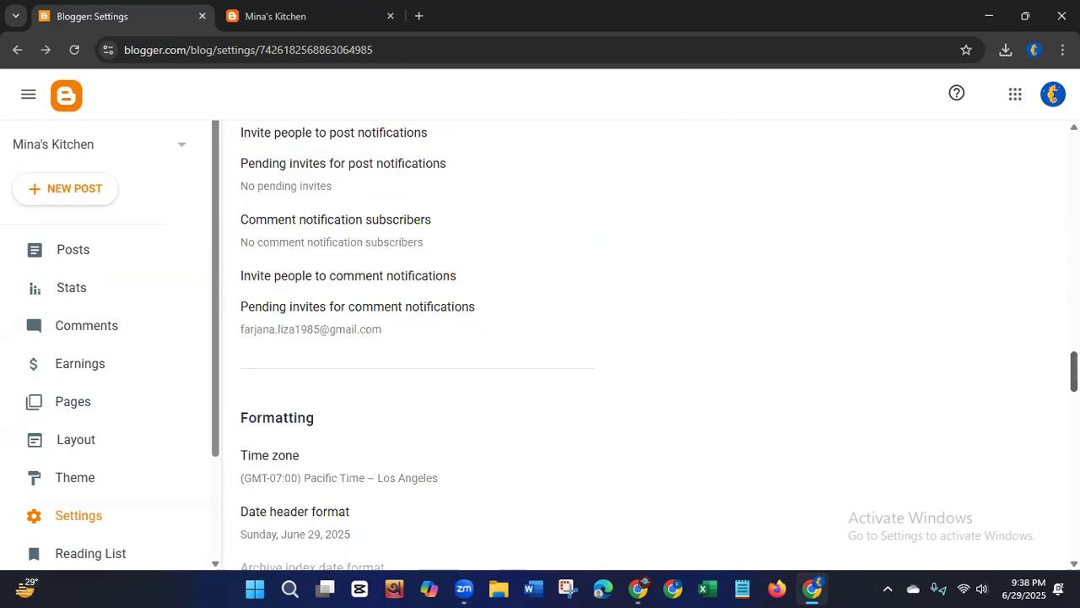
pyautogui.scroll(1, 659, 345)
pyautogui.scroll(-7, 1039, 418)
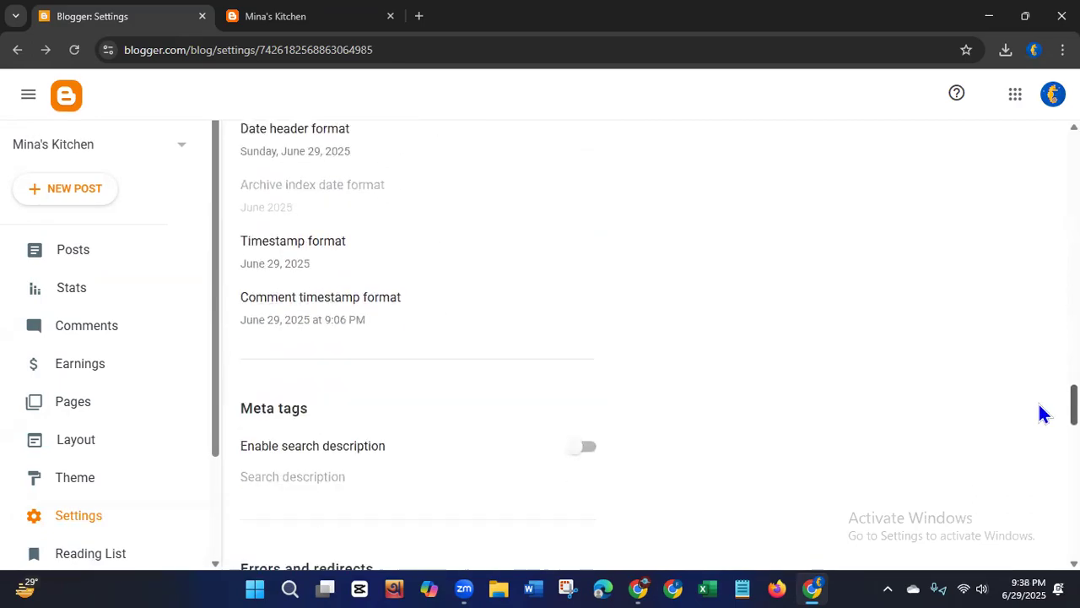
pyautogui.scroll(-5, 1034, 429)
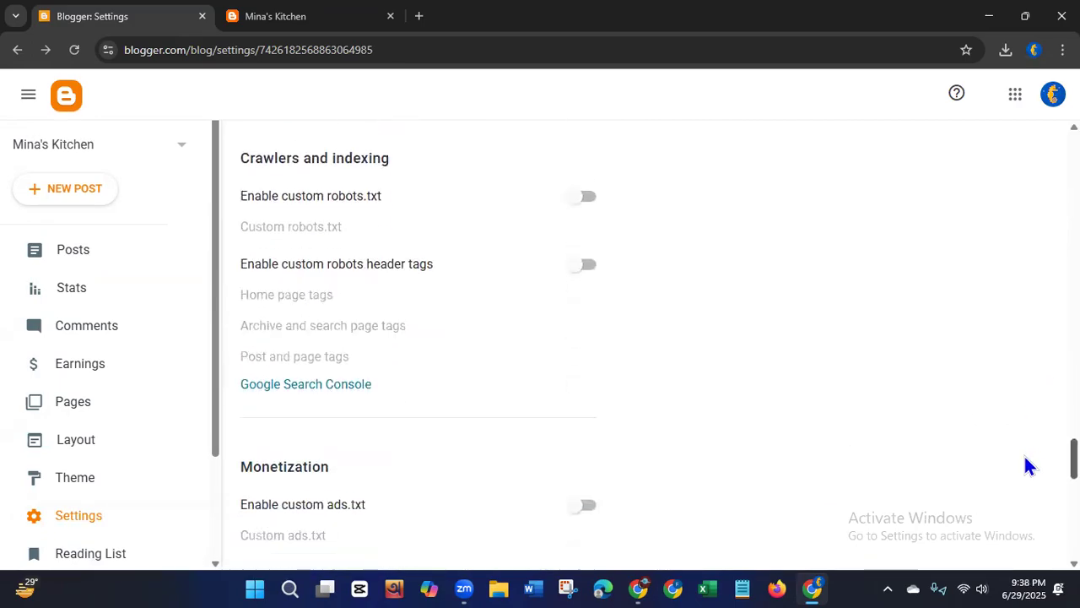
pyautogui.scroll(-2, 1021, 491)
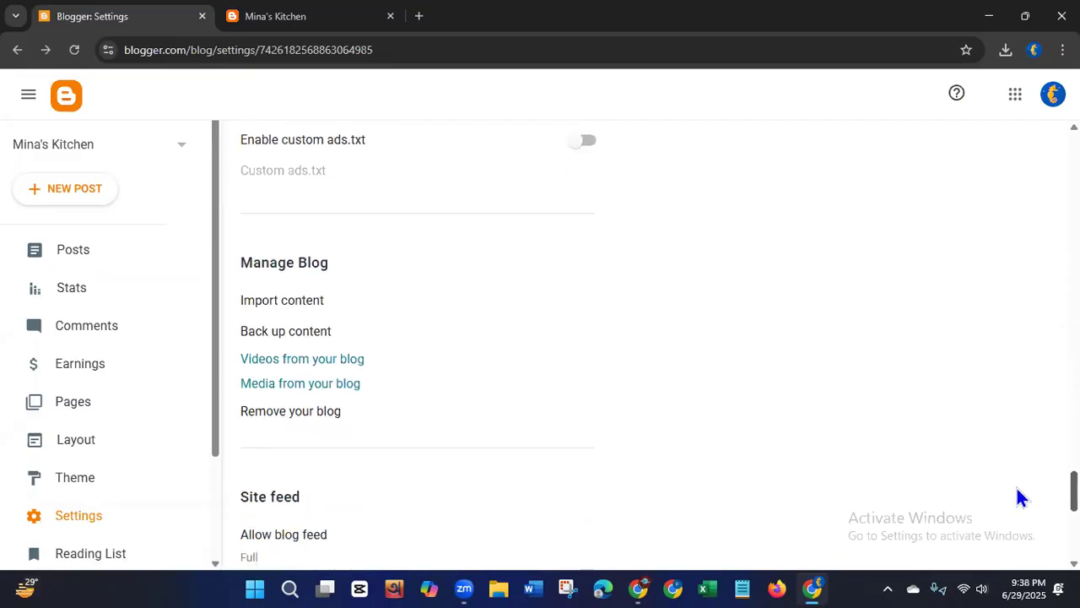
pyautogui.scroll(-3, 1017, 503)
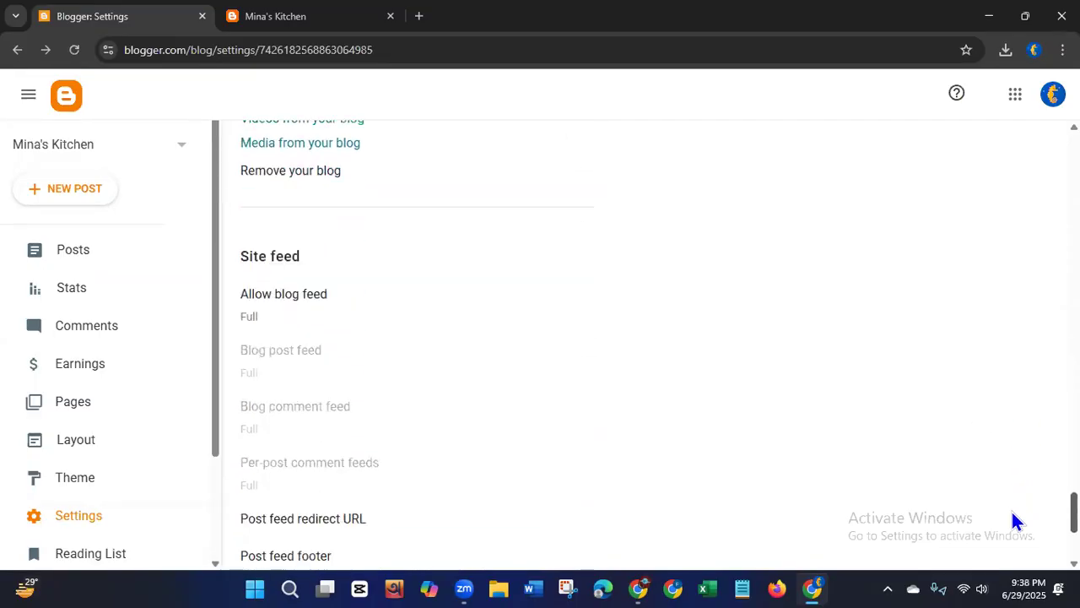
pyautogui.scroll(20, 1012, 512)
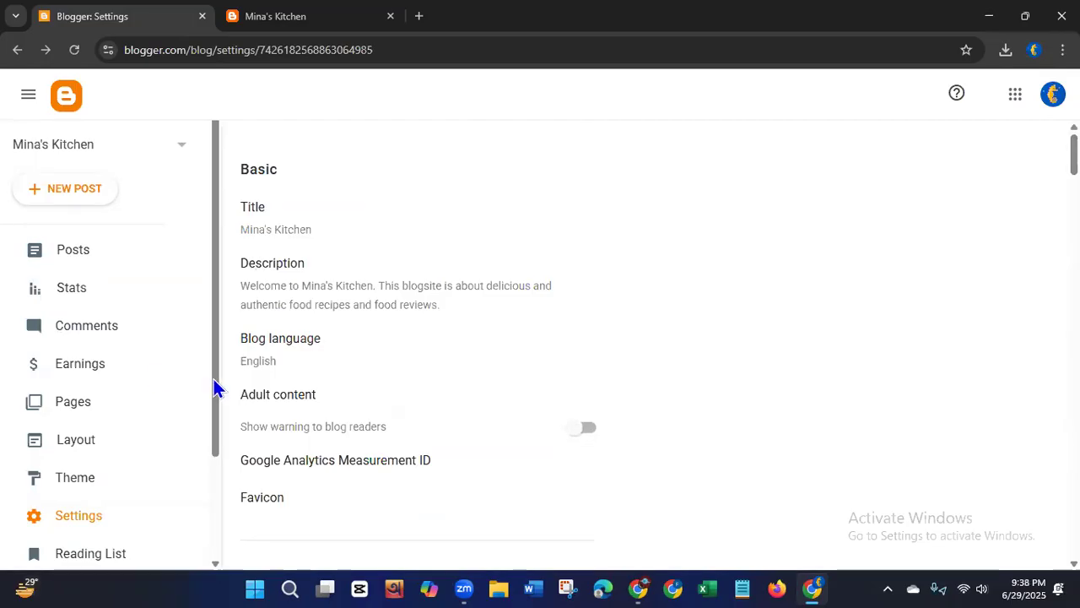
pyautogui.moveTo(215, 388); pyautogui.dragTo(211, 362)
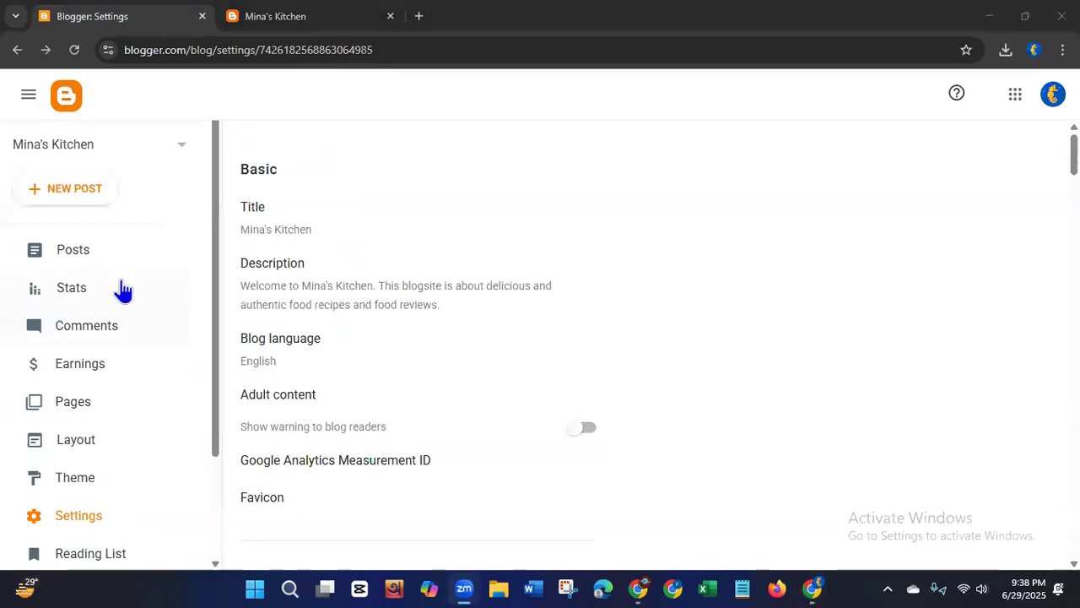
# Step: Go to the blog's posts list and start a new post
pyautogui.click(78, 259)
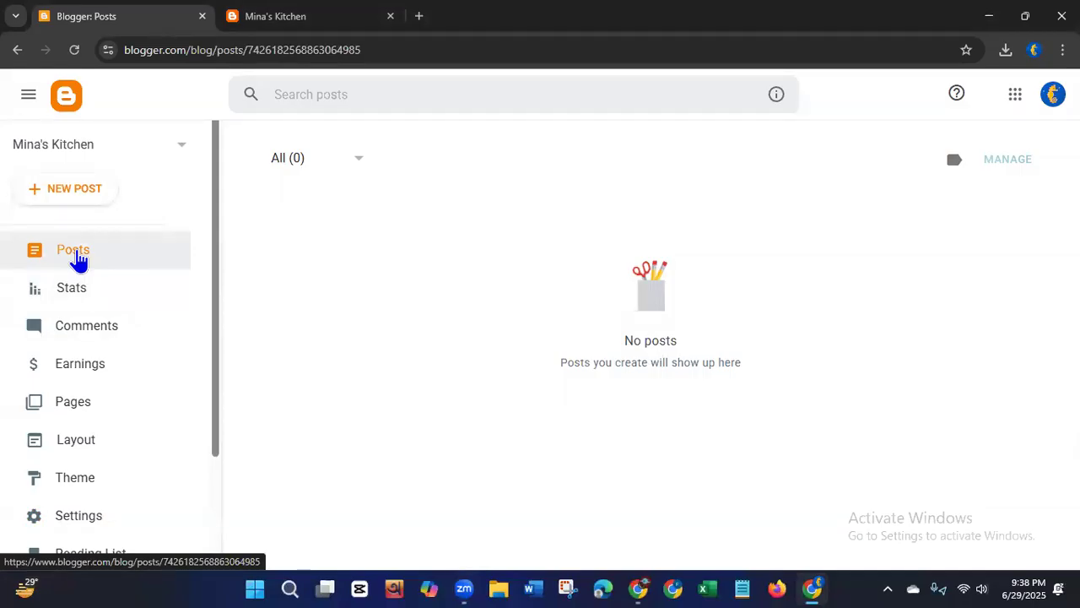
pyautogui.click(69, 192)
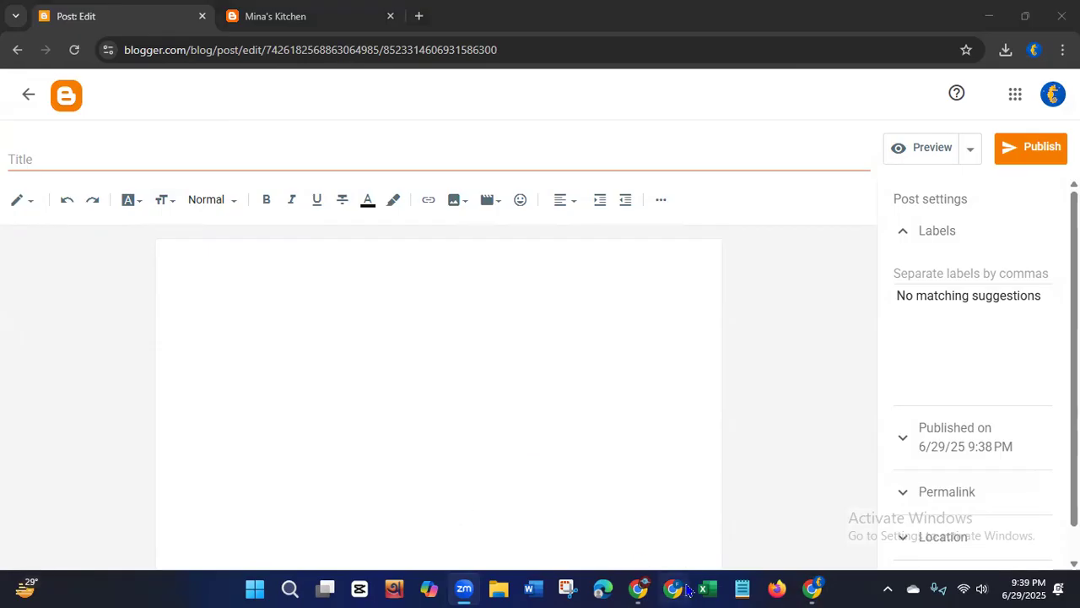
# Step: Switch to Firefox, open ChatGPT and submit the prompt "write a recipe for Pizza with unique toppings"
pyautogui.click(778, 582)
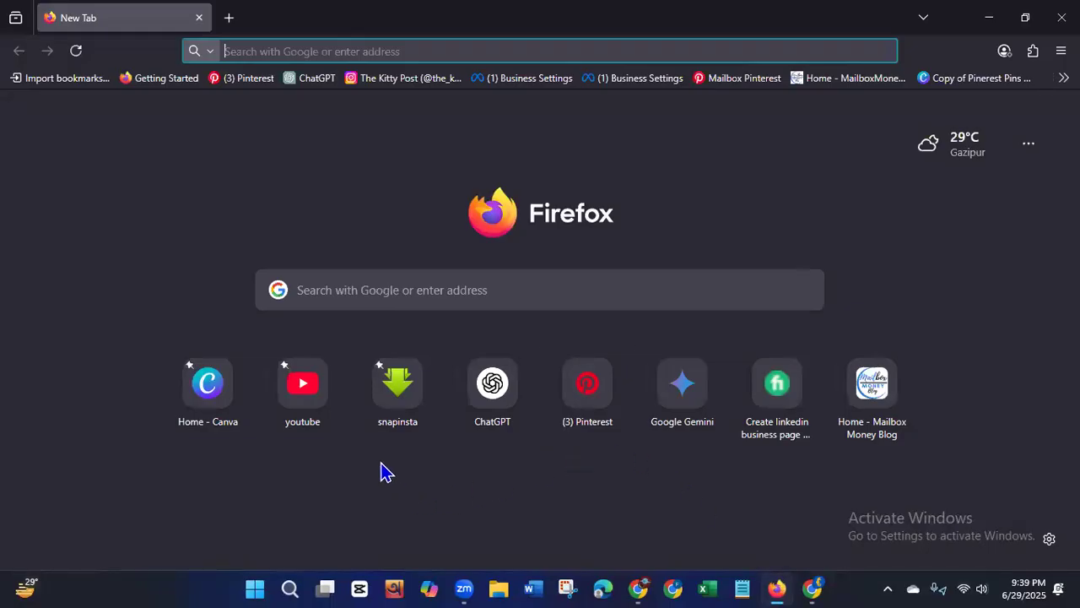
pyautogui.click(301, 78)
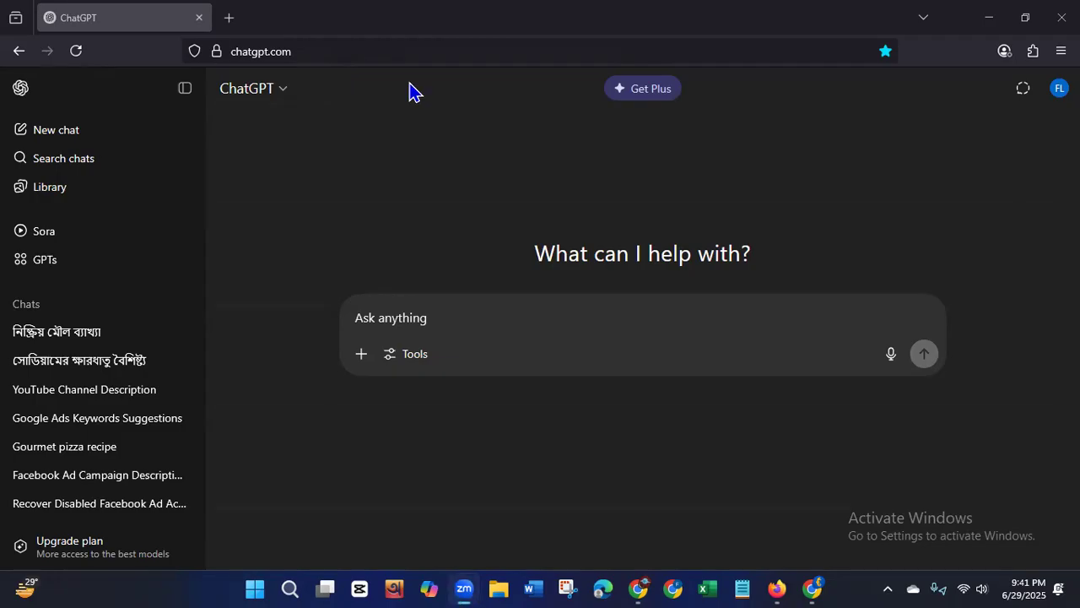
pyautogui.click(487, 322)
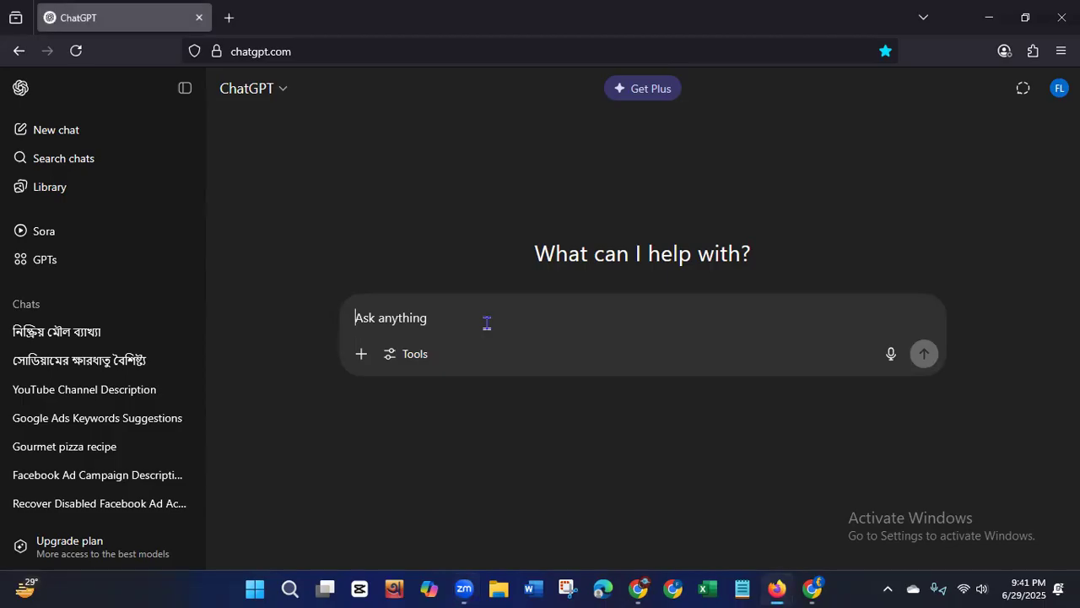
pyautogui.write('wr')
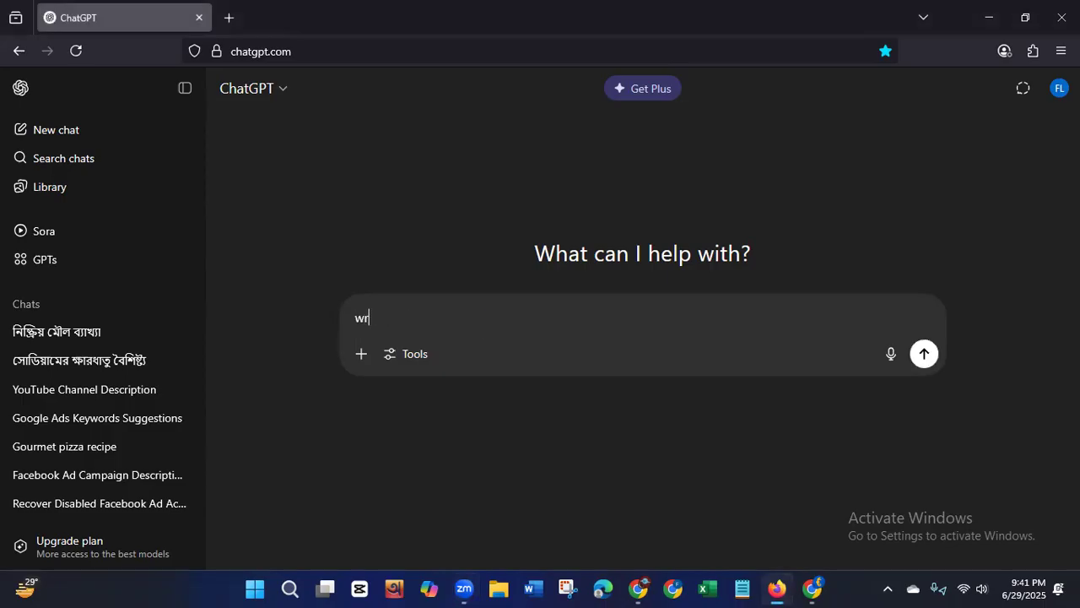
pyautogui.write('ite a')
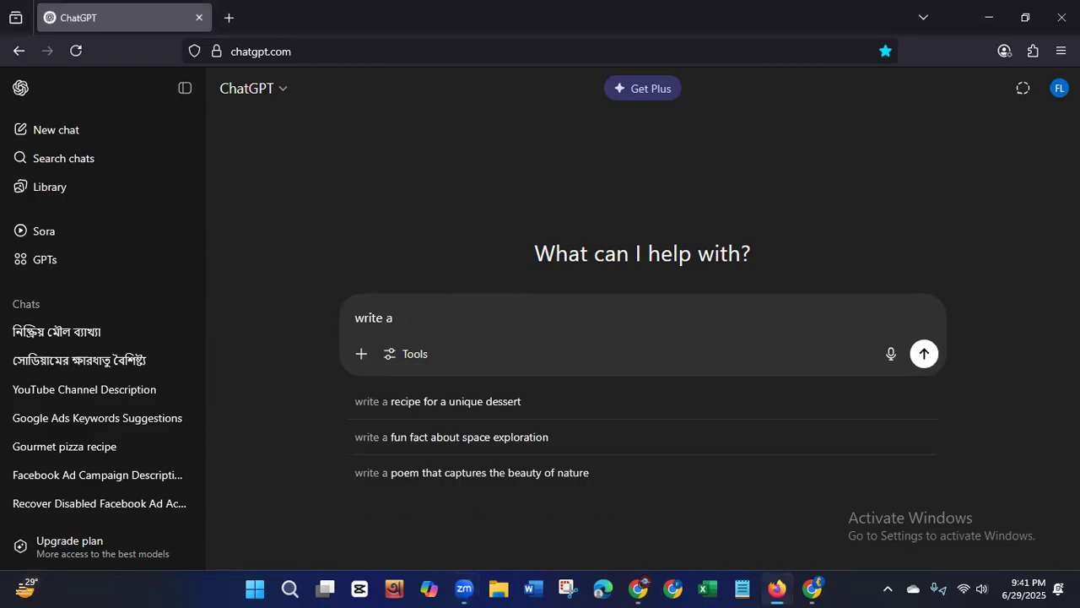
pyautogui.write('re')
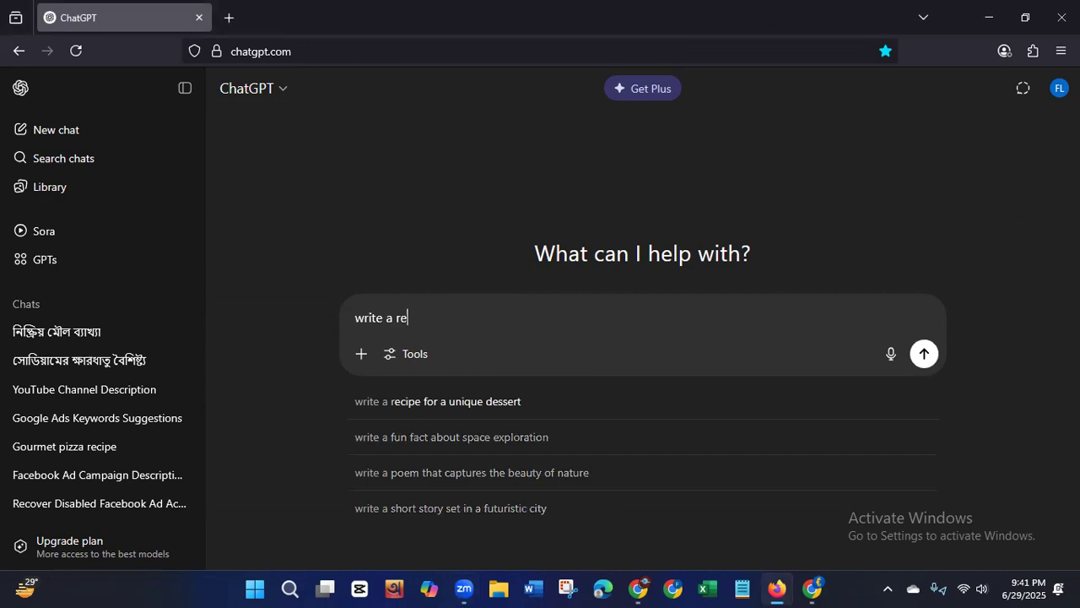
pyautogui.write('cipe')
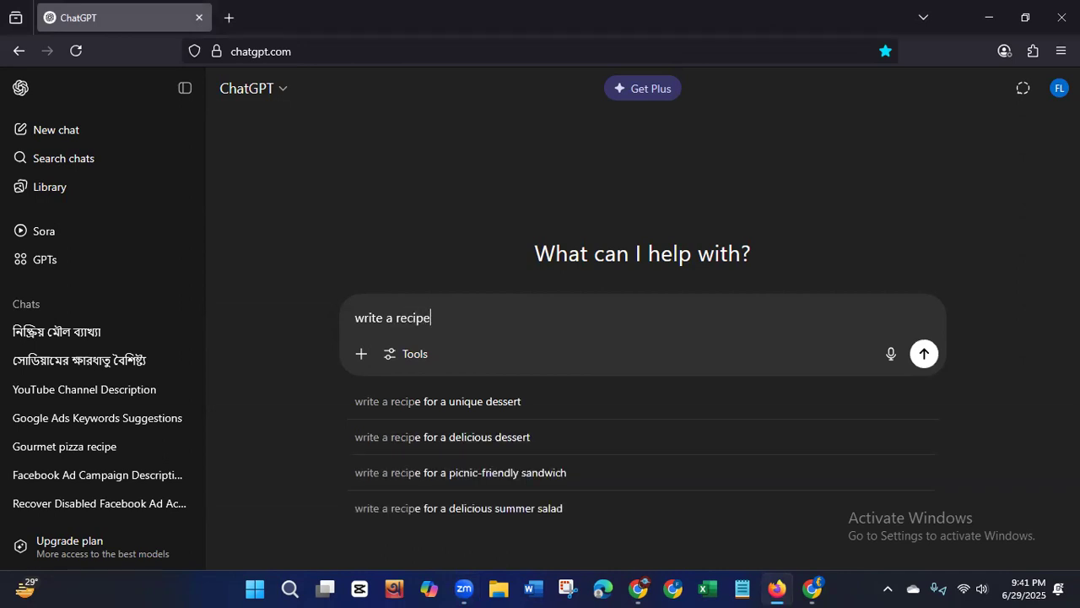
pyautogui.write(' for Pizza')
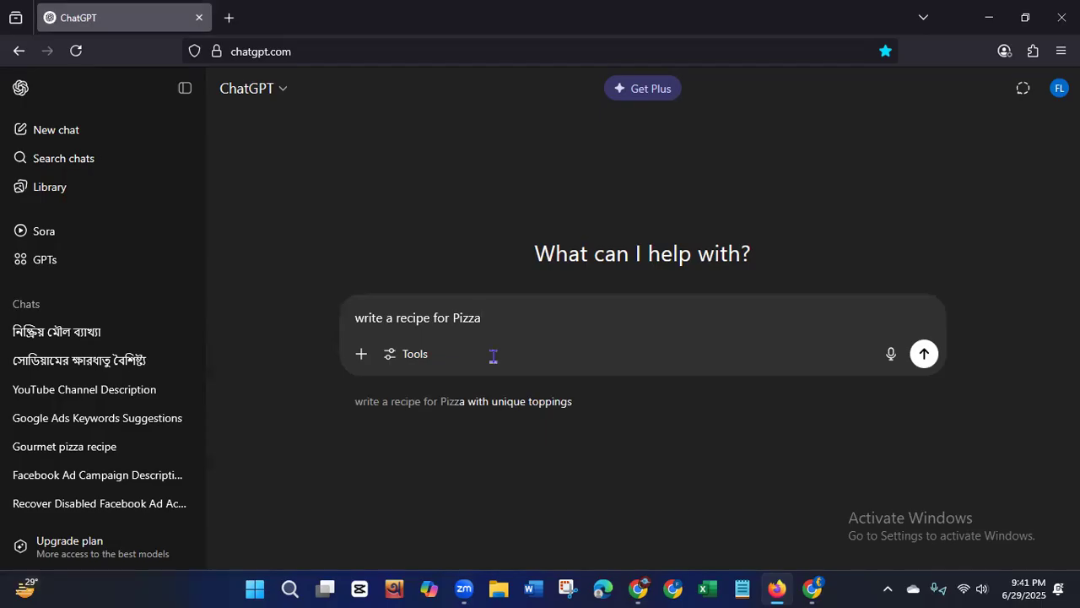
pyautogui.click(498, 405)
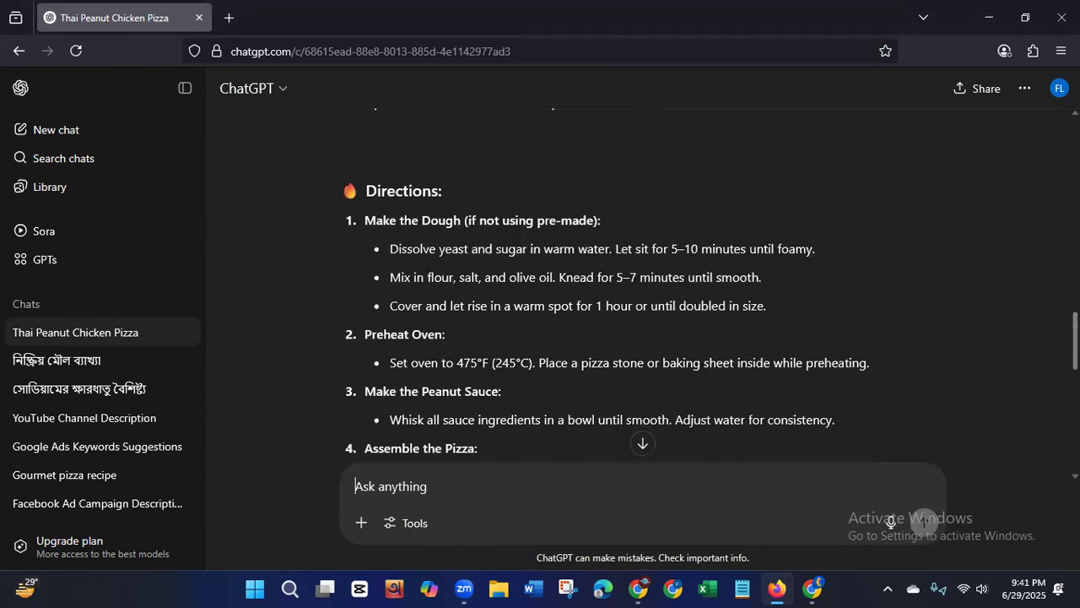
# Step: Copy ChatGPT's complete pizza recipe response and close Firefox to return to the blog post editor
pyautogui.click(642, 445)
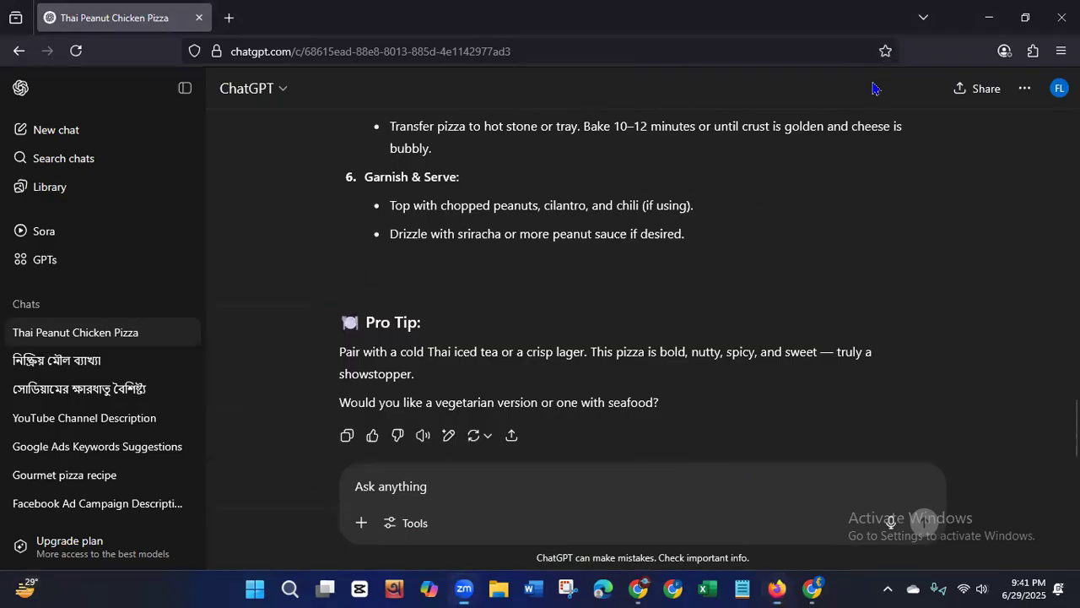
pyautogui.click(347, 435)
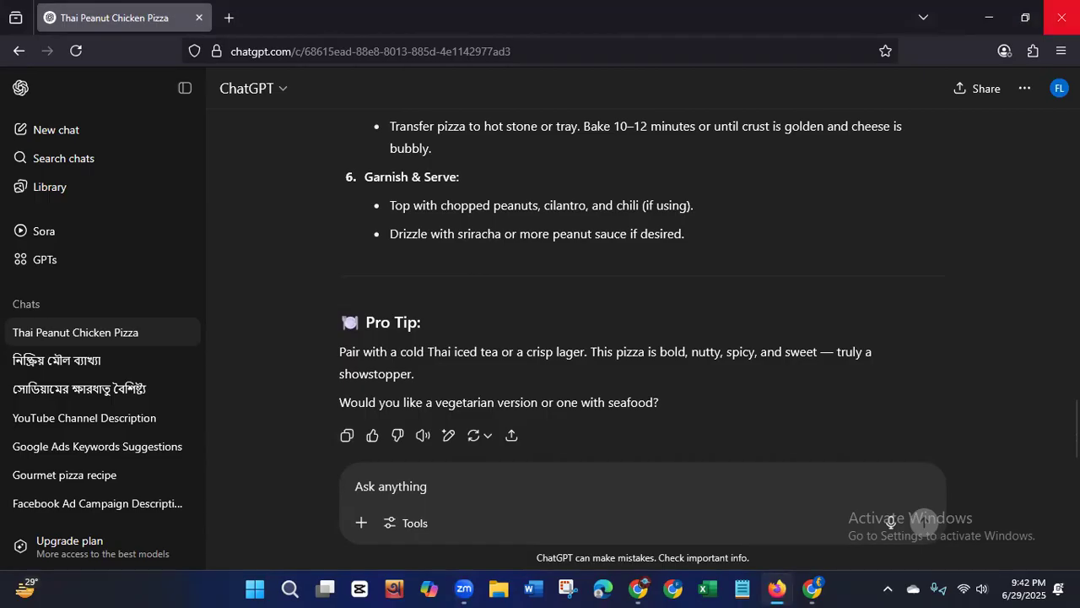
pyautogui.click(1062, 17)
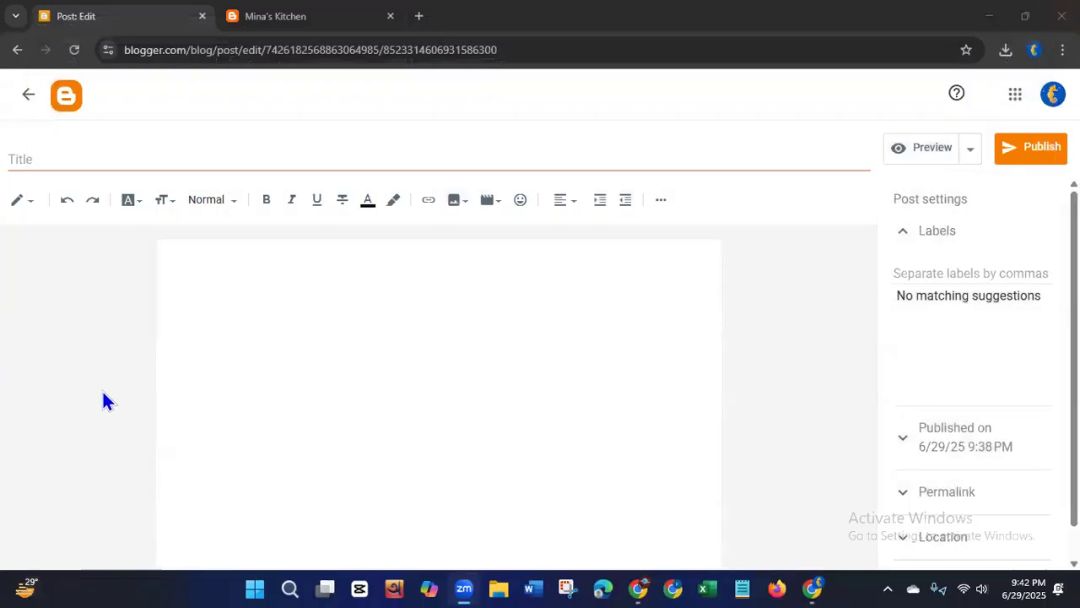
# Step: Paste the copied pizza recipe into the body of the new post and check it from the beginning
pyautogui.click(272, 277)
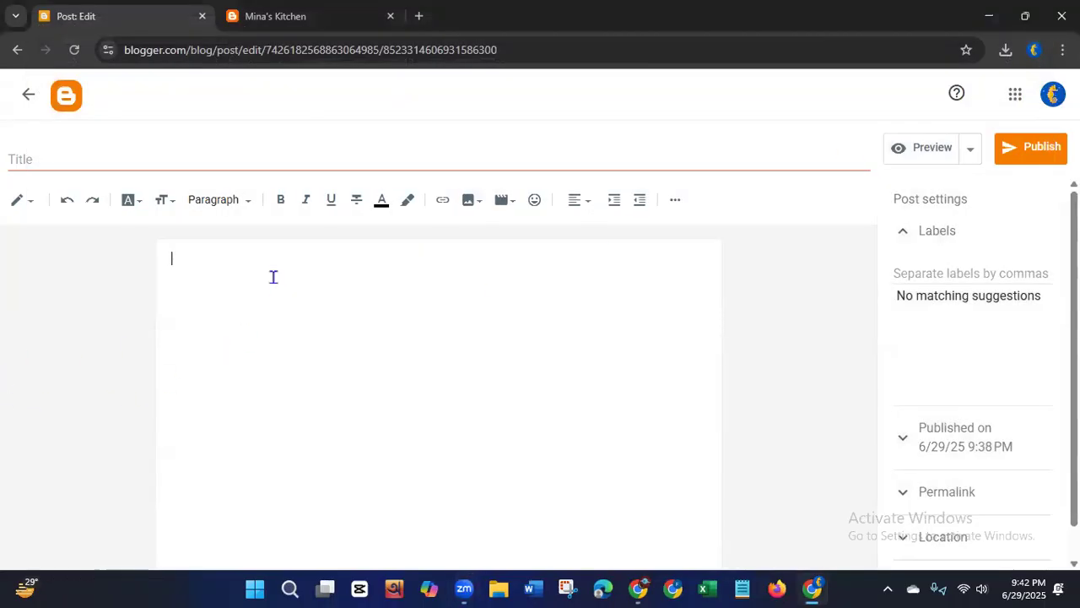
pyautogui.hotkey('ctrl', 'v')
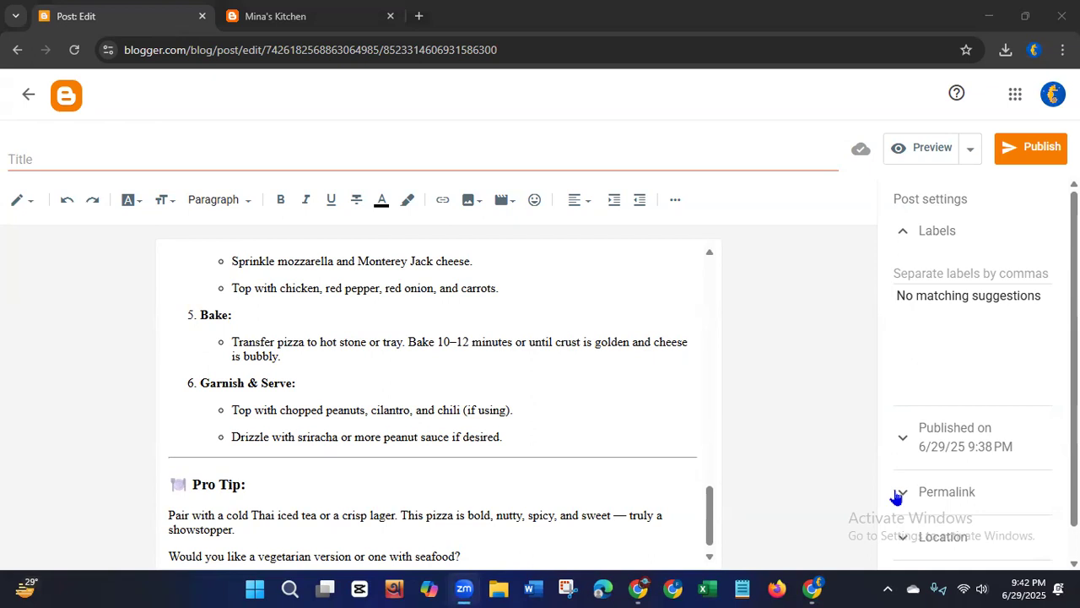
pyautogui.moveTo(710, 511); pyautogui.dragTo(734, 274)
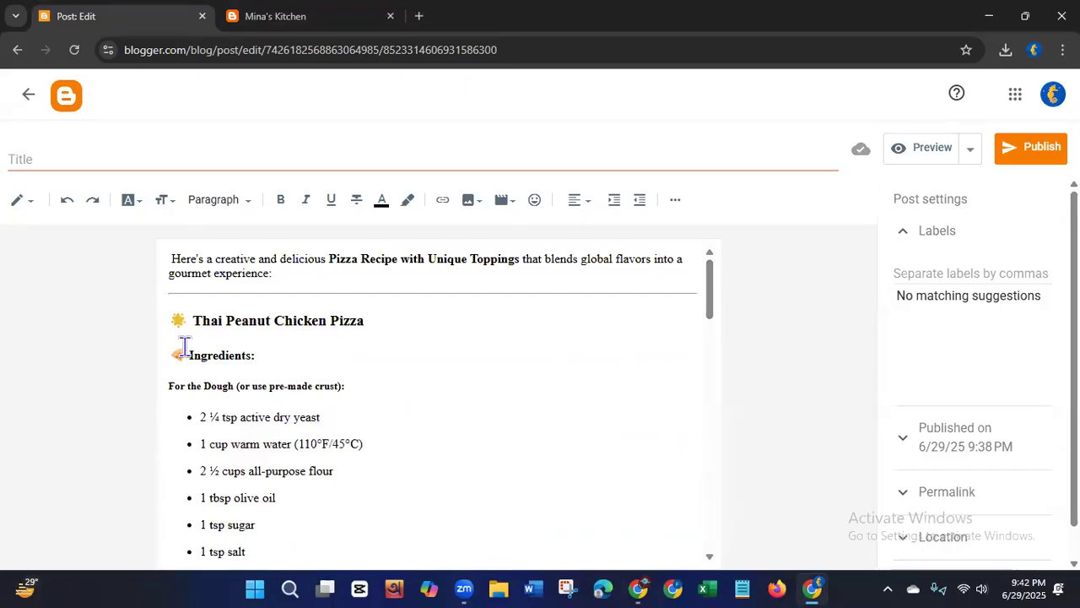
# Step: Copy the "Thai Peanut Chicken Pizza" heading from the post body into the post's title
pyautogui.moveTo(192, 321); pyautogui.dragTo(369, 325)
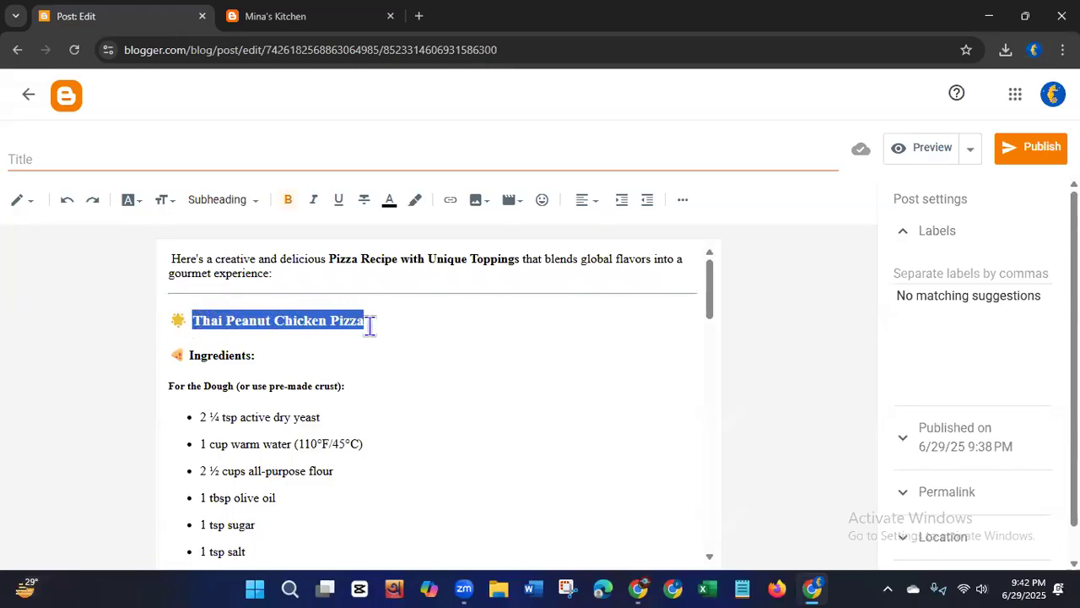
pyautogui.rightClick(358, 324)
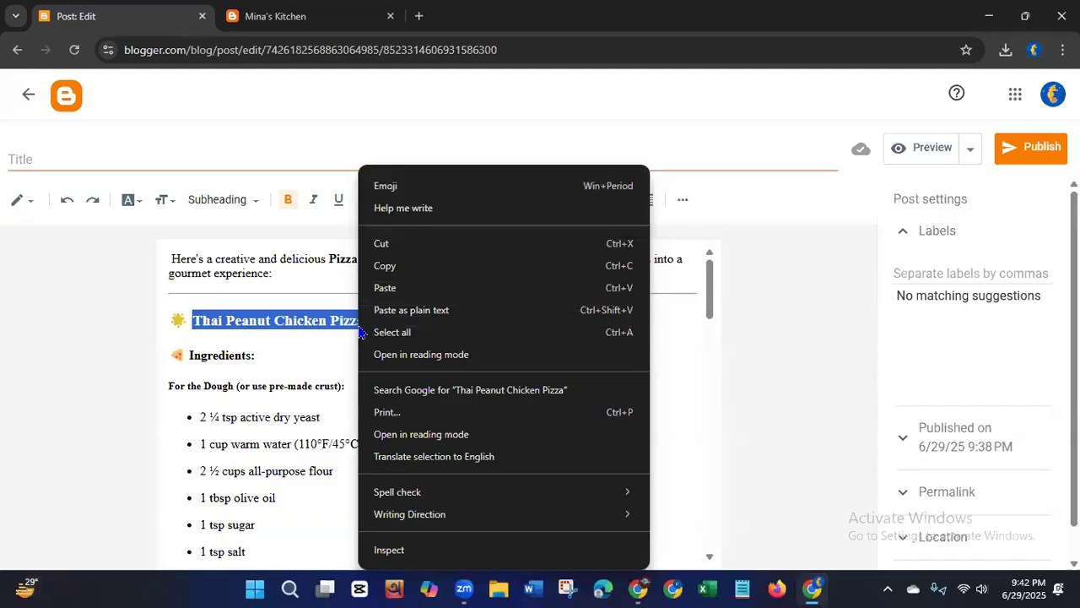
pyautogui.click(385, 266)
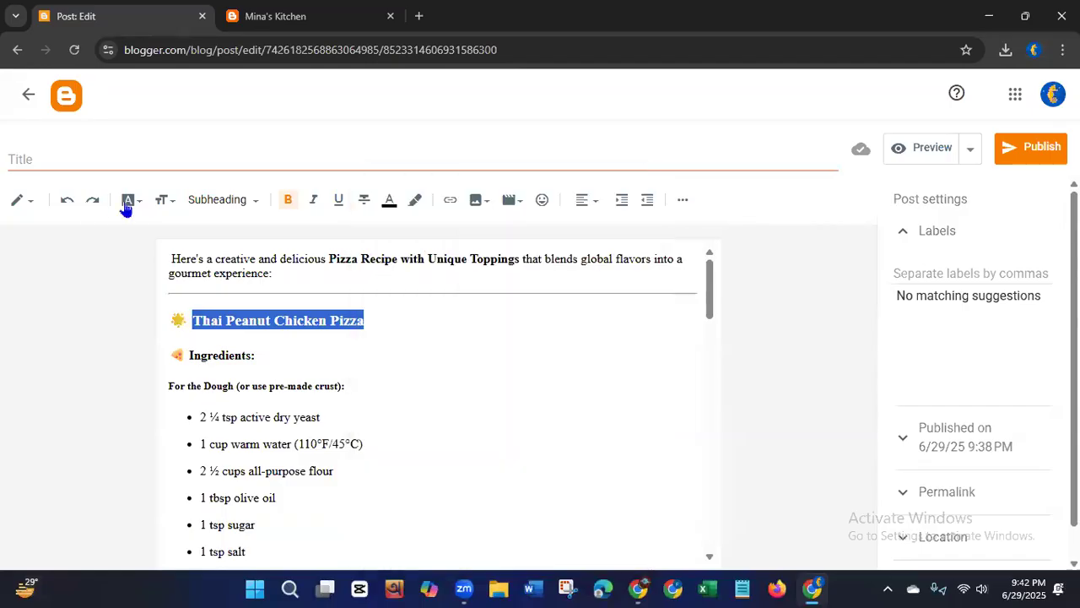
pyautogui.click(84, 160)
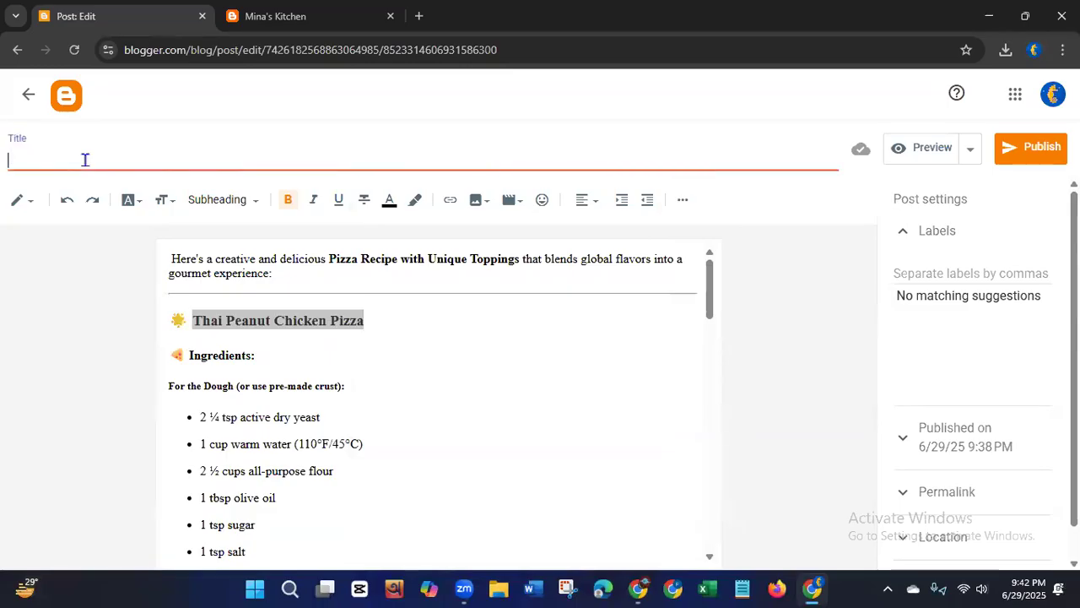
pyautogui.hotkey('ctrl', 'v')
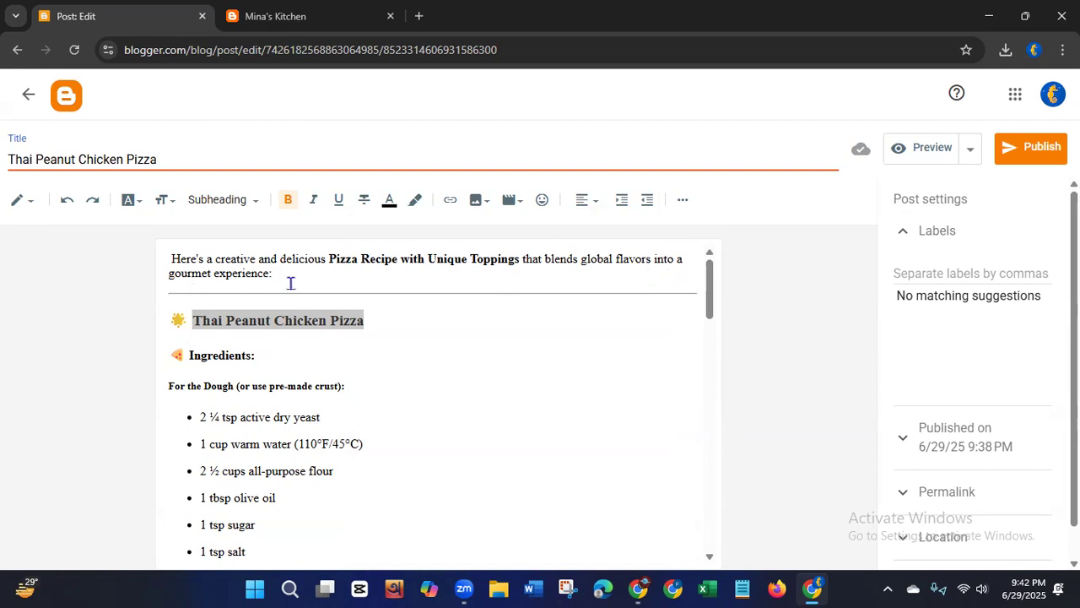
# Step: Center-align the "Thai Peanut Chicken Pizza" heading in the post body, including its sun emoji
pyautogui.click(448, 353)
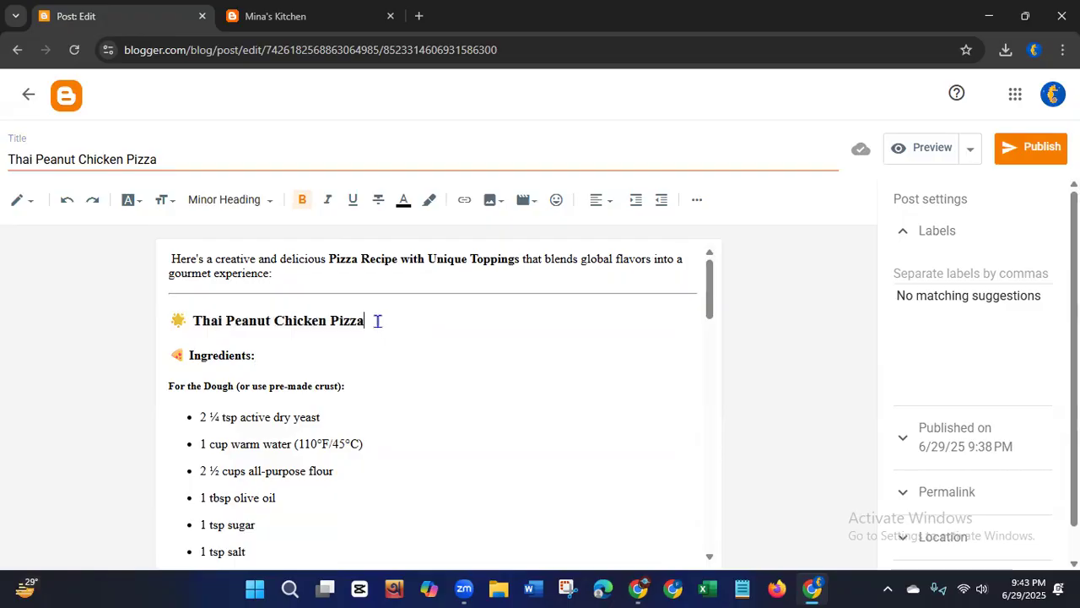
pyautogui.moveTo(367, 320); pyautogui.dragTo(185, 318)
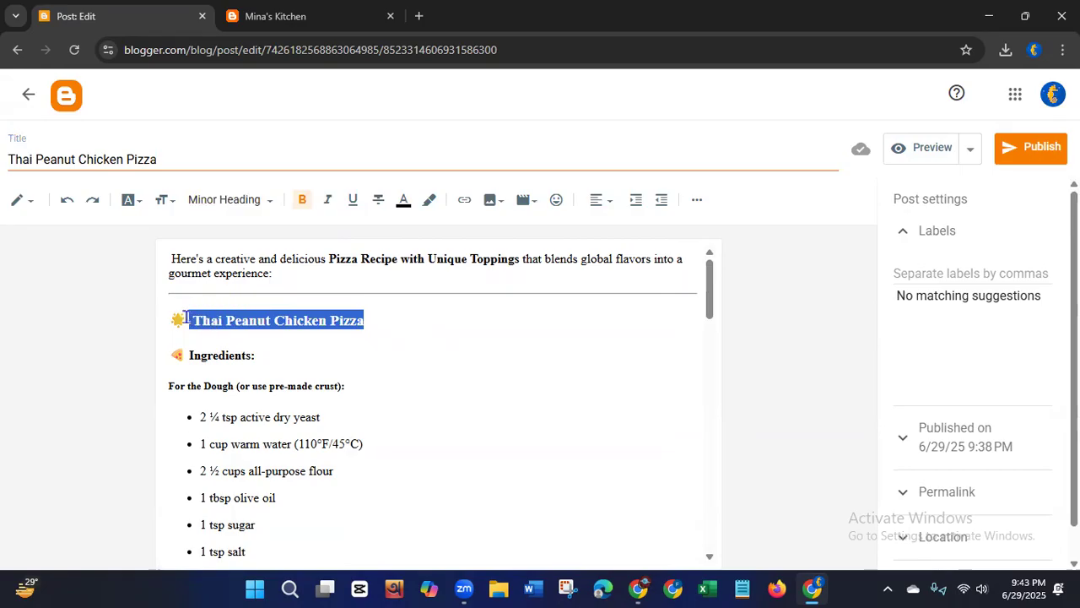
pyautogui.moveTo(185, 318); pyautogui.dragTo(169, 320)
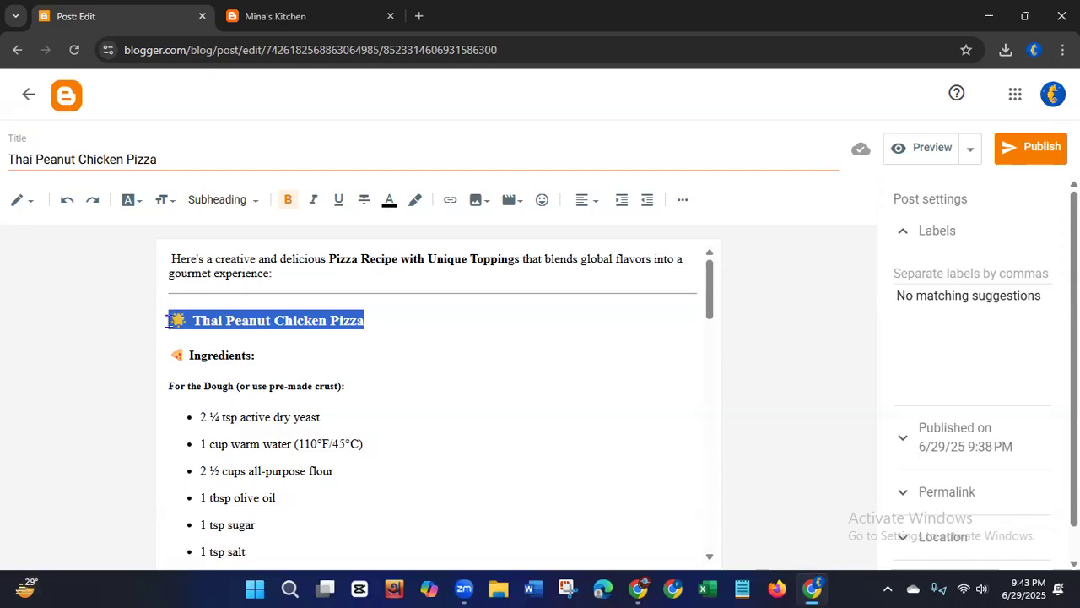
pyautogui.click(586, 205)
pyautogui.click(624, 245)
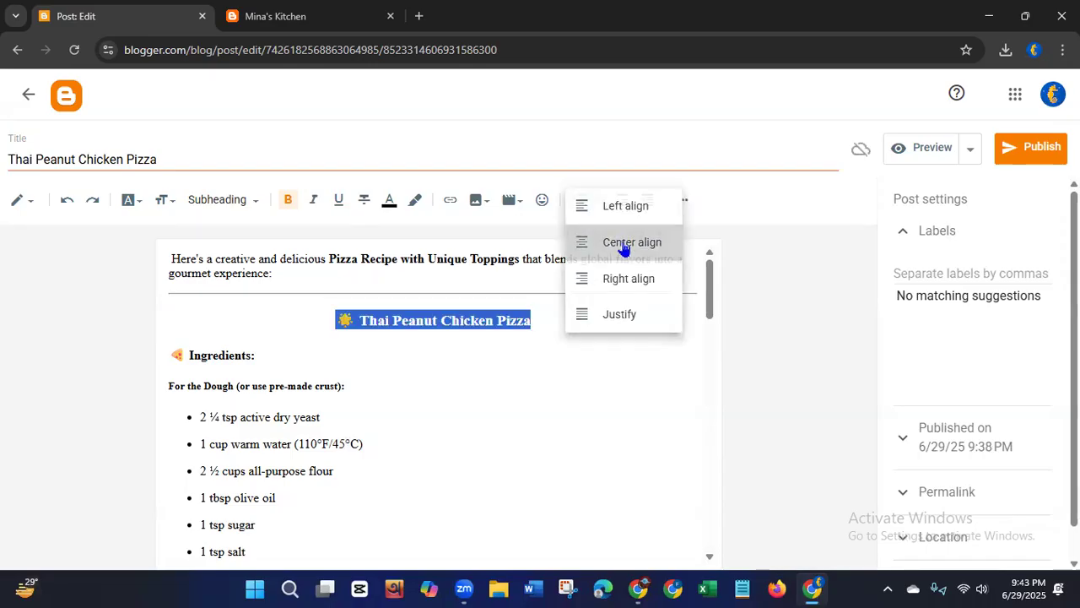
# Step: Delete the divider line and the whole introductory paragraph above the centered recipe heading
pyautogui.click(638, 404)
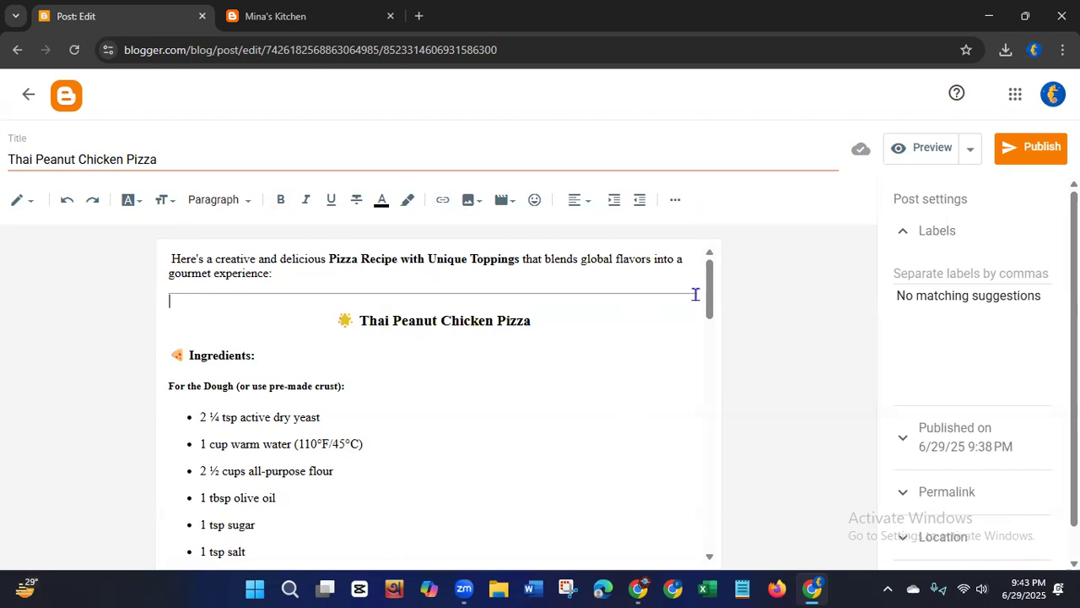
pyautogui.press('BackSpace')
pyautogui.press('BackSpace')
pyautogui.press('BackSpace')
pyautogui.press('BackSpace')
pyautogui.press('BackSpace')
pyautogui.press('BackSpace')
pyautogui.press('BackSpace')
pyautogui.press('BackSpace')
pyautogui.press('BackSpace')
pyautogui.press('BackSpace')
pyautogui.press('BackSpace')
pyautogui.press('BackSpace')
pyautogui.press('BackSpace')
pyautogui.press('BackSpace')
pyautogui.press('BackSpace')
pyautogui.press('BackSpace')
pyautogui.press('BackSpace')
pyautogui.press('BackSpace')
pyautogui.press('BackSpace')
pyautogui.press('BackSpace')
pyautogui.press('BackSpace')
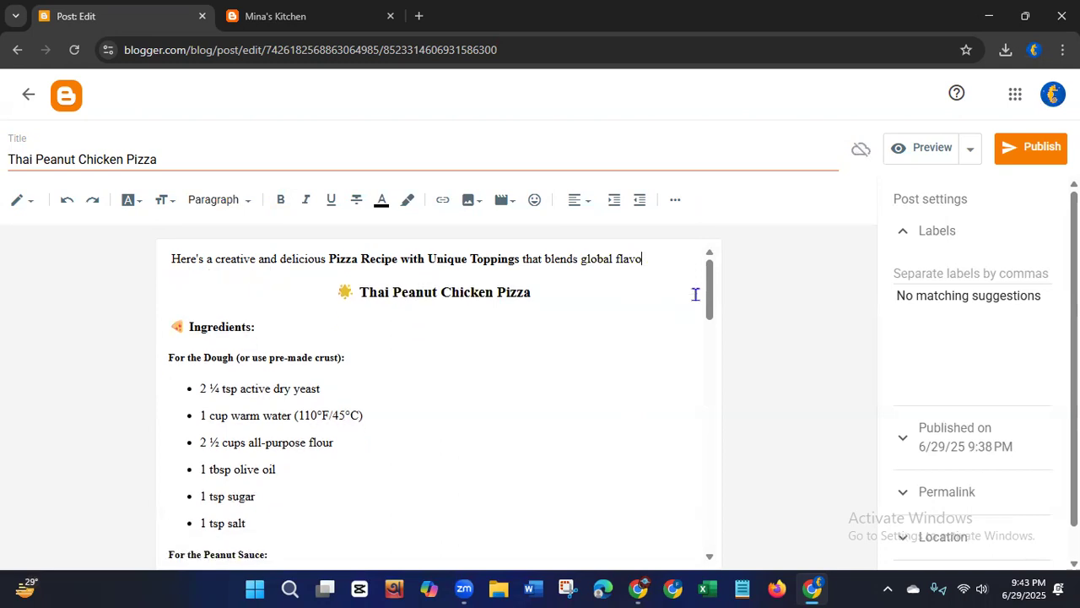
pyautogui.press('BackSpace')
pyautogui.press('BackSpace')
pyautogui.press('BackSpace')
pyautogui.press('BackSpace')
pyautogui.press('BackSpace')
pyautogui.press('BackSpace')
pyautogui.press('BackSpace')
pyautogui.press('BackSpace')
pyautogui.press('BackSpace')
pyautogui.press('BackSpace')
pyautogui.press('BackSpace')
pyautogui.press('BackSpace')
pyautogui.press('BackSpace')
pyautogui.press('BackSpace')
pyautogui.press('BackSpace')
pyautogui.press('BackSpace')
pyautogui.press('BackSpace')
pyautogui.press('BackSpace')
pyautogui.press('BackSpace')
pyautogui.press('BackSpace')
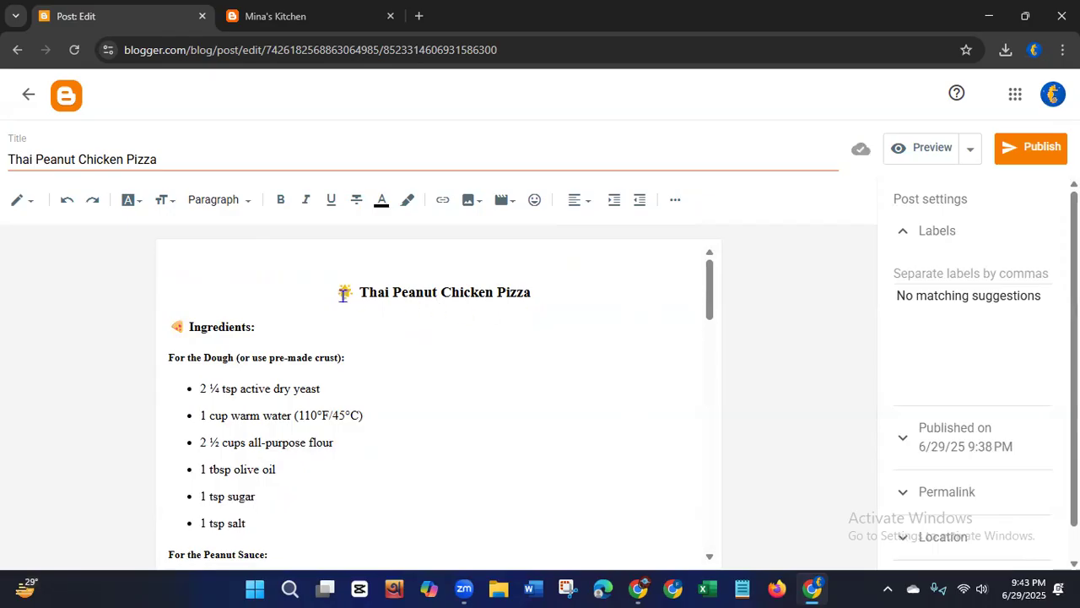
pyautogui.press('Delete')
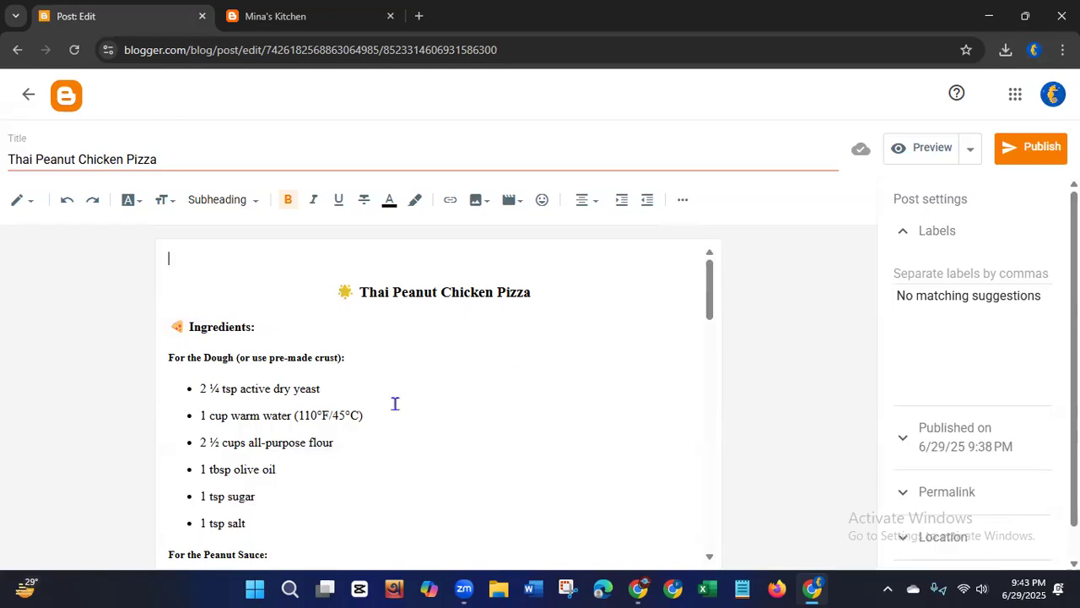
pyautogui.moveTo(714, 299); pyautogui.dragTo(705, 269)
pyautogui.click(538, 377)
pyautogui.moveTo(711, 314); pyautogui.dragTo(706, 270)
# Step: Switch to the other Chrome window, open Canva from the bookmarks and start creating a new design
pyautogui.click(675, 588)
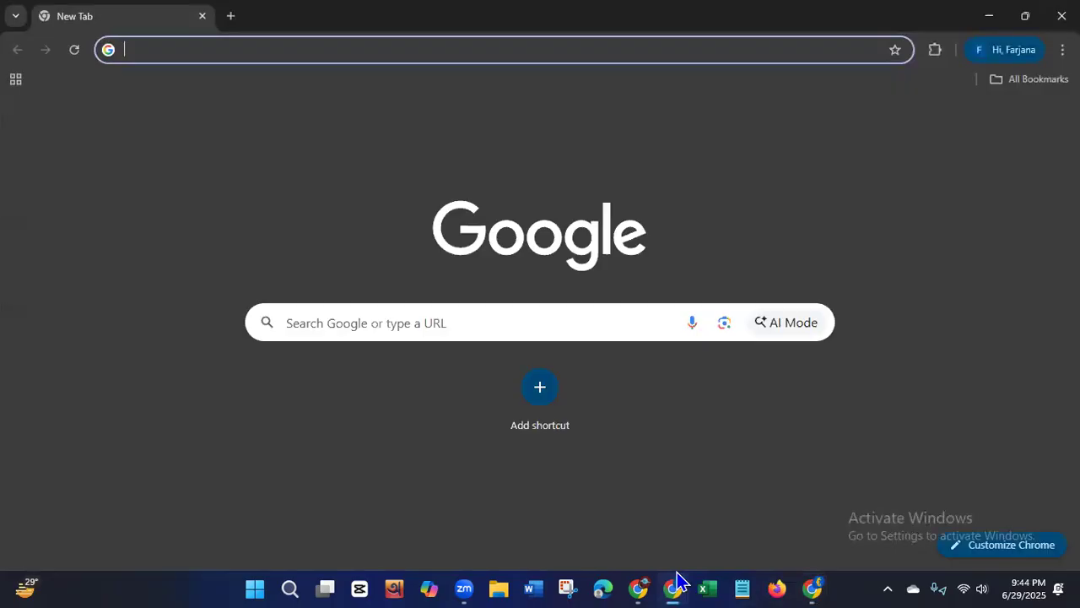
pyautogui.click(1028, 79)
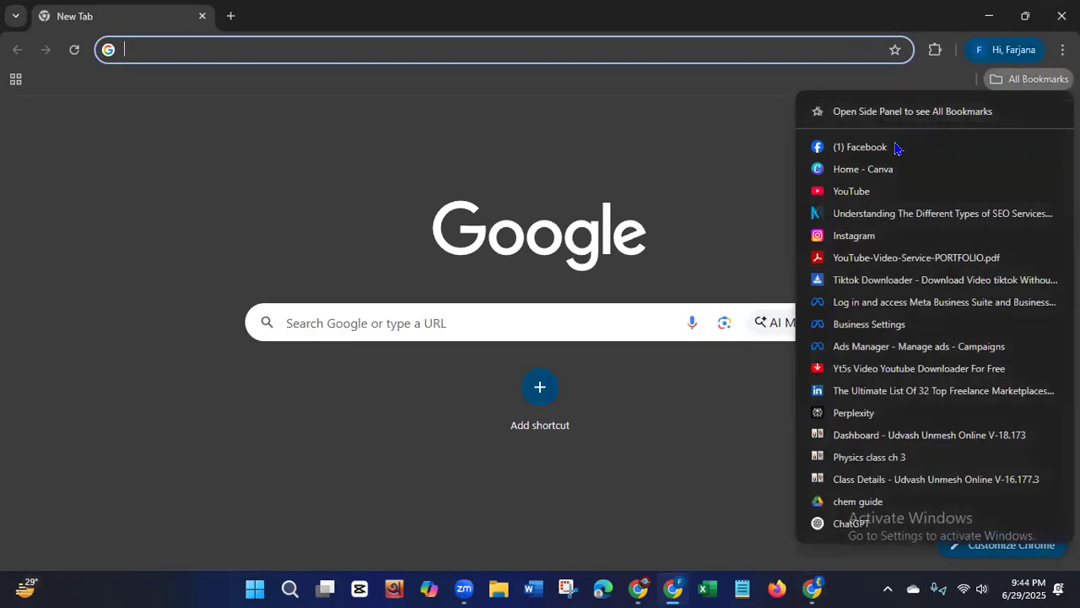
pyautogui.click(862, 170)
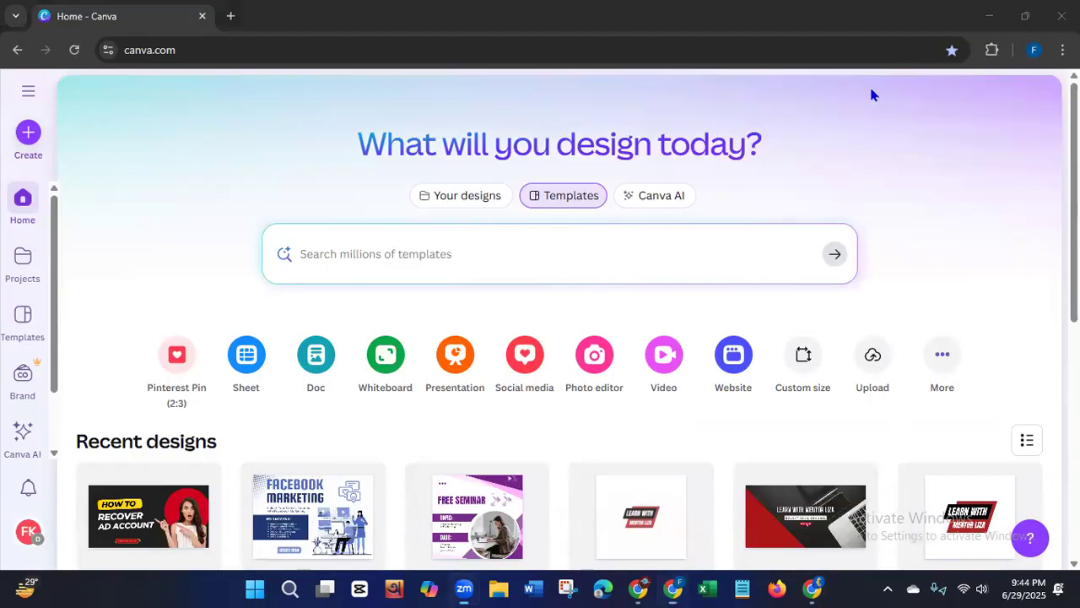
pyautogui.click(28, 135)
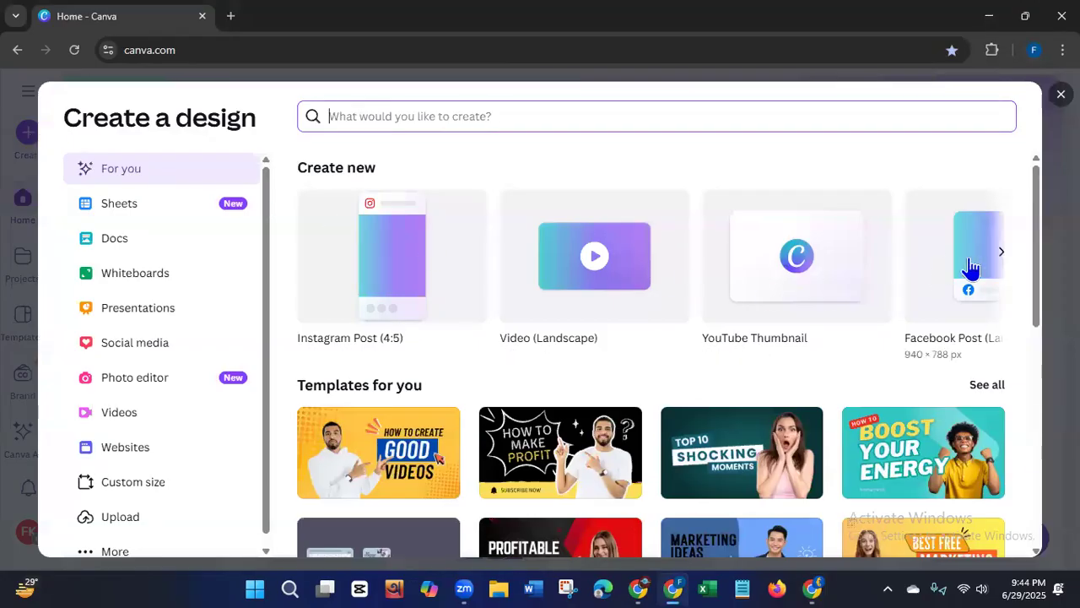
pyautogui.click(1002, 253)
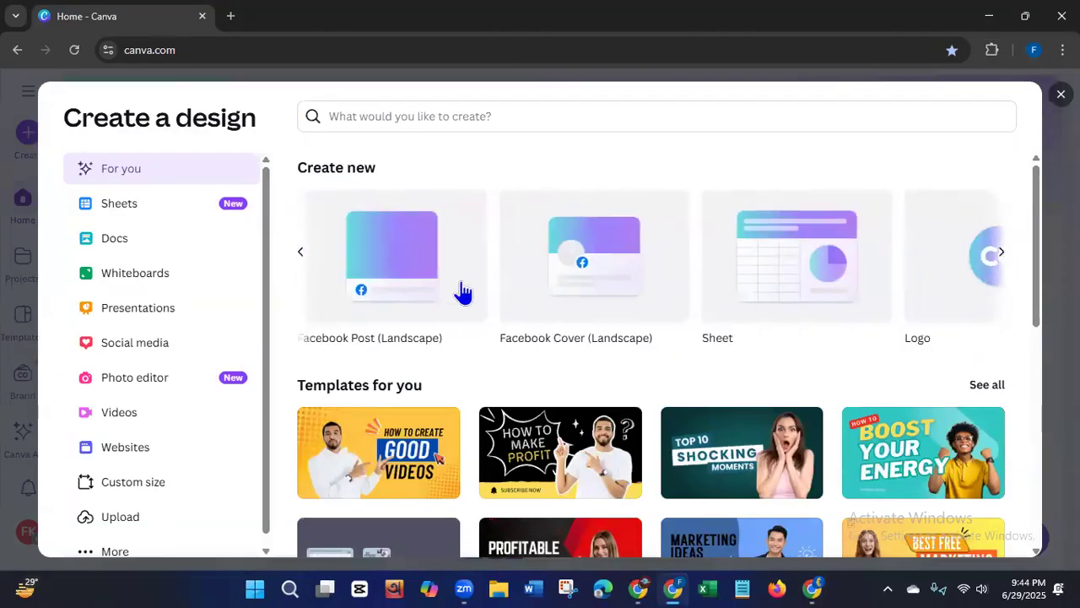
pyautogui.click(411, 301)
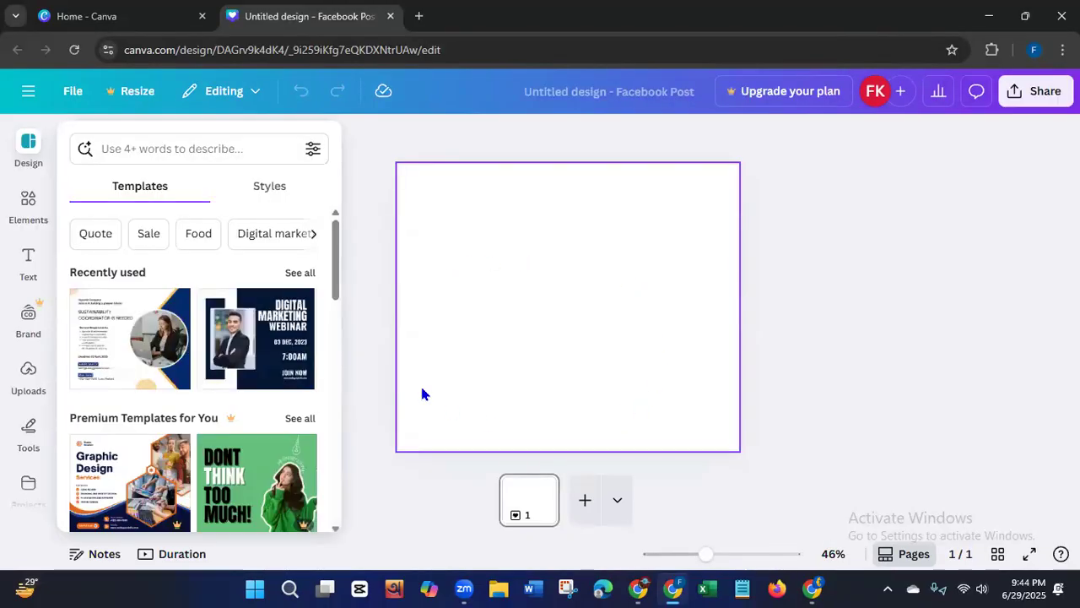
pyautogui.moveTo(338, 292); pyautogui.dragTo(306, 234)
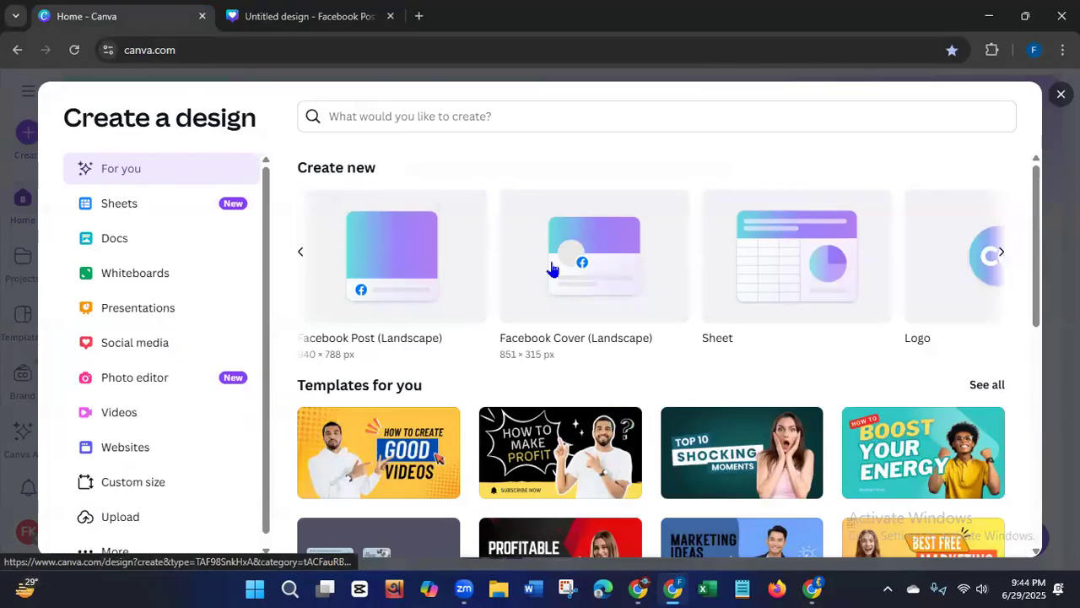
# Step: Search the design types for "facebook post", create a 1200 × 630 px Facebook Post (Landscape) design and close the other untitled design
pyautogui.click(366, 114)
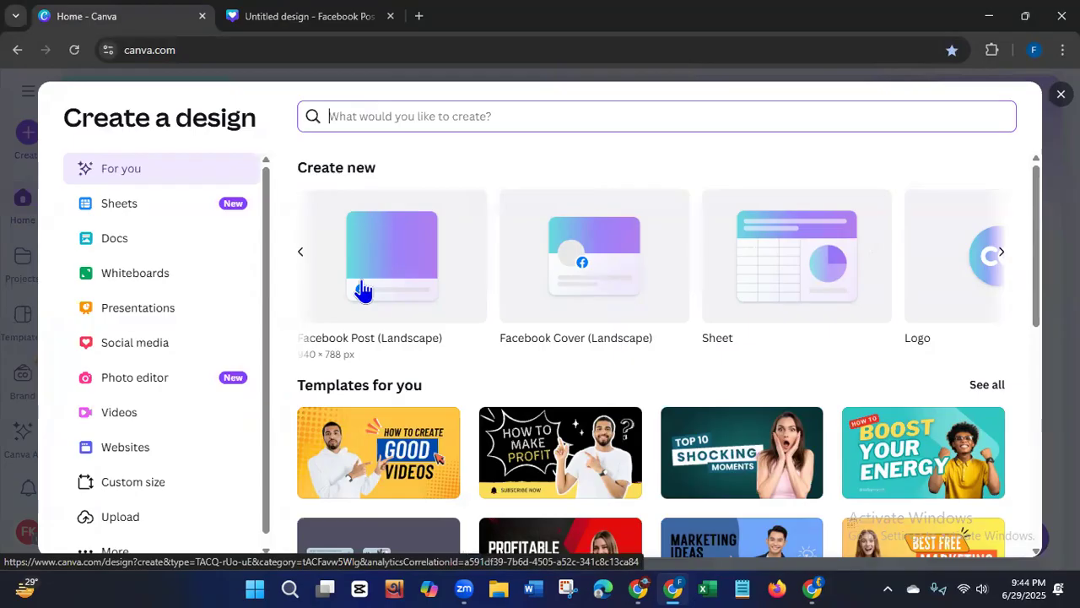
pyautogui.write('facebook post')
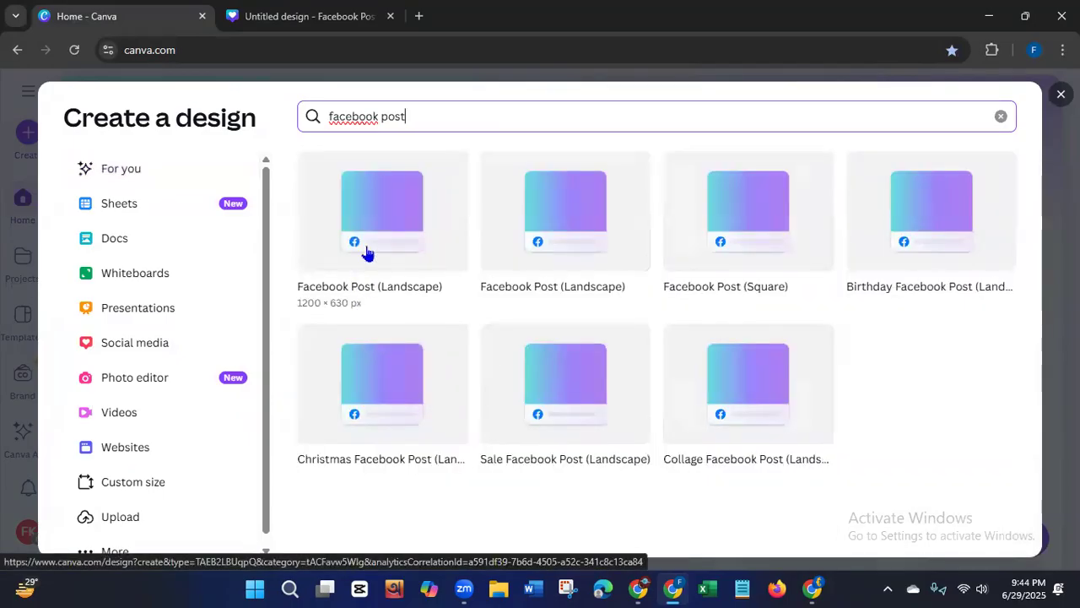
pyautogui.click(367, 253)
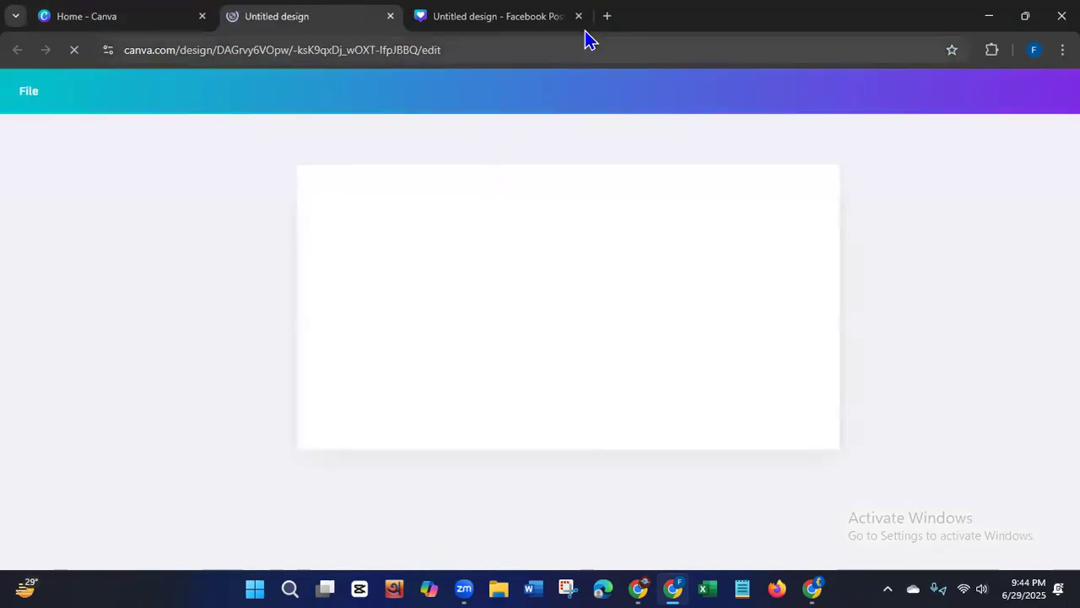
pyautogui.click(578, 17)
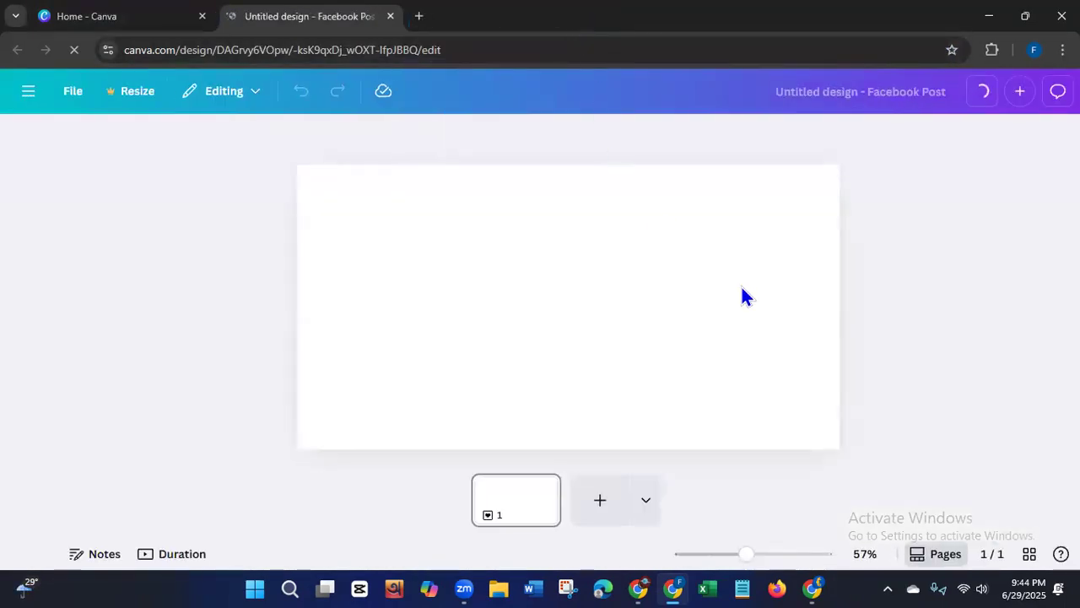
pyautogui.click(955, 293)
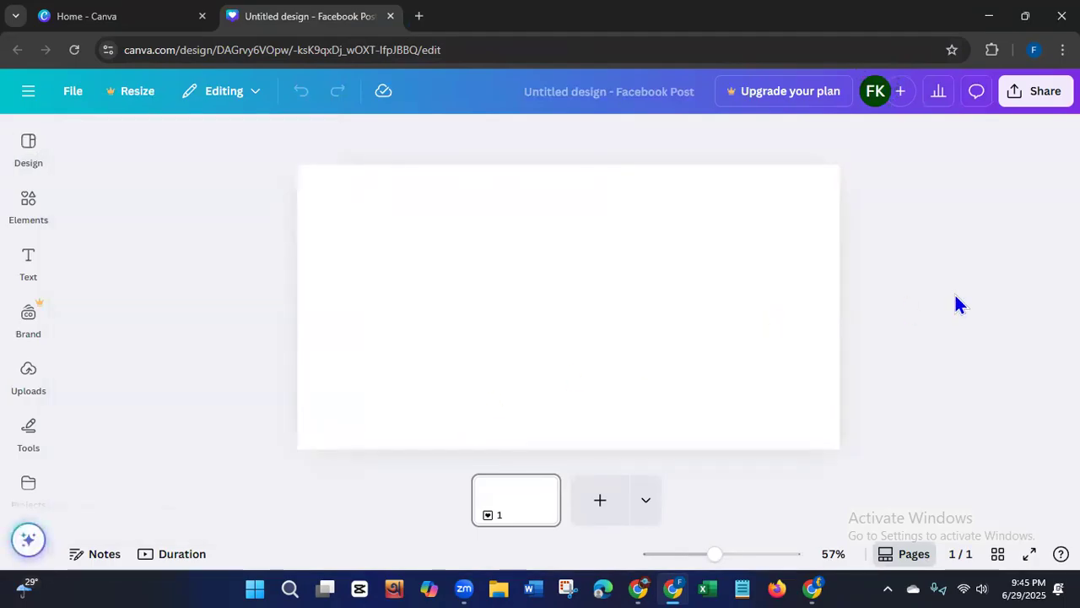
# Step: Open the Elements library in the new Canva design and check the recipe post in the Blogger window before returning to Canva
pyautogui.click(21, 210)
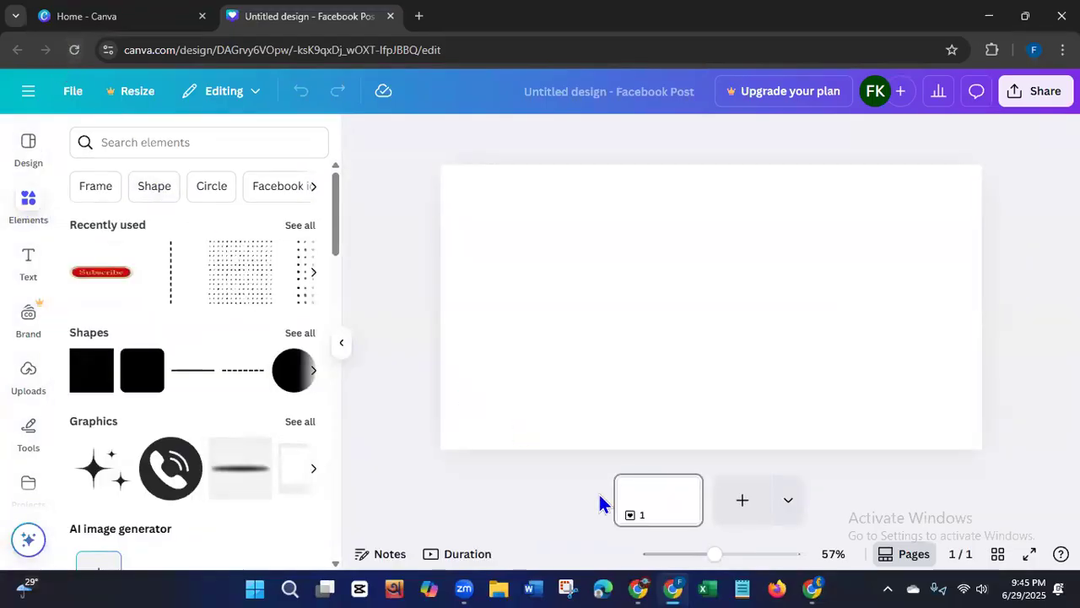
pyautogui.click(809, 581)
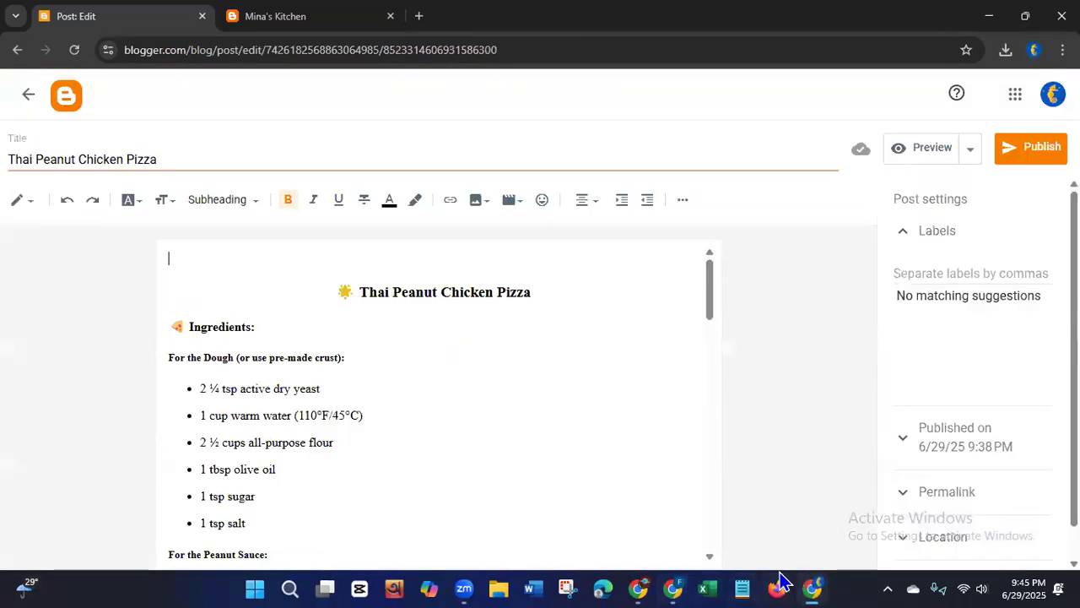
pyautogui.click(676, 581)
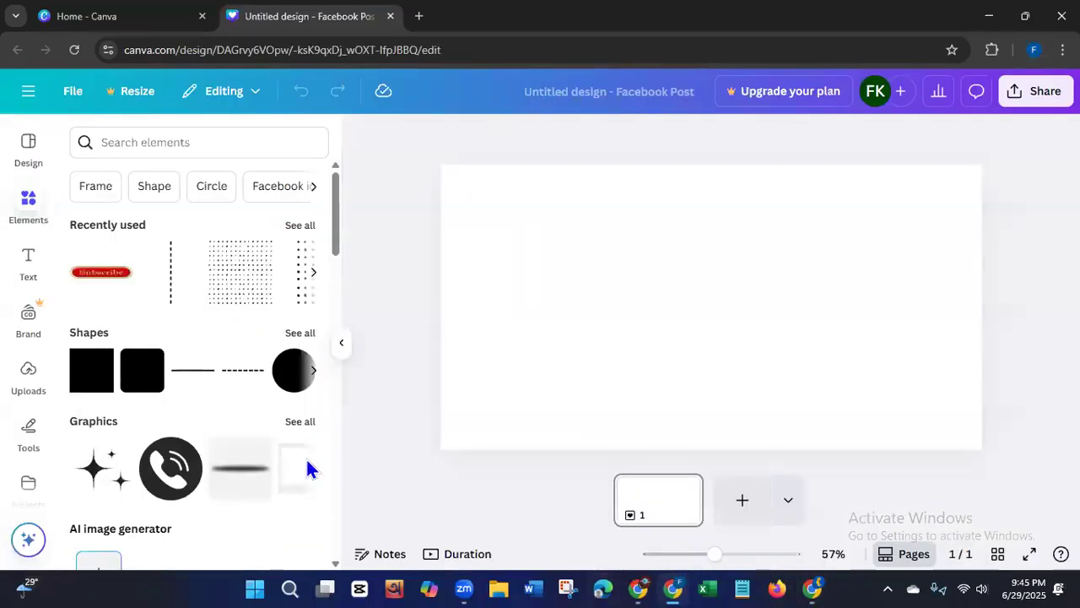
# Step: Search the elements library for "peanut chicken pizza"
pyautogui.click(131, 145)
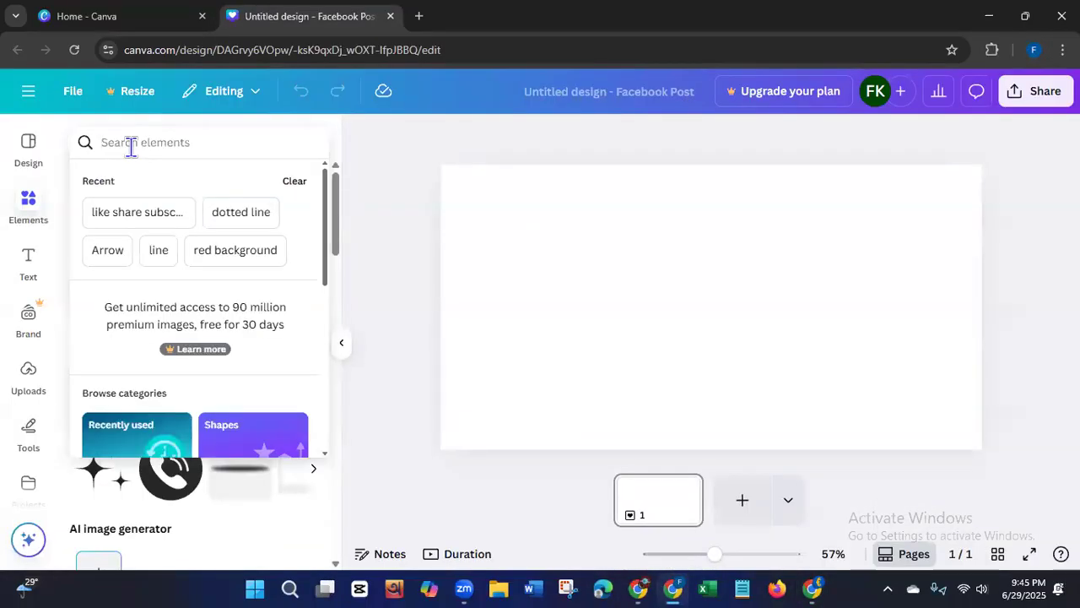
pyautogui.write('pea')
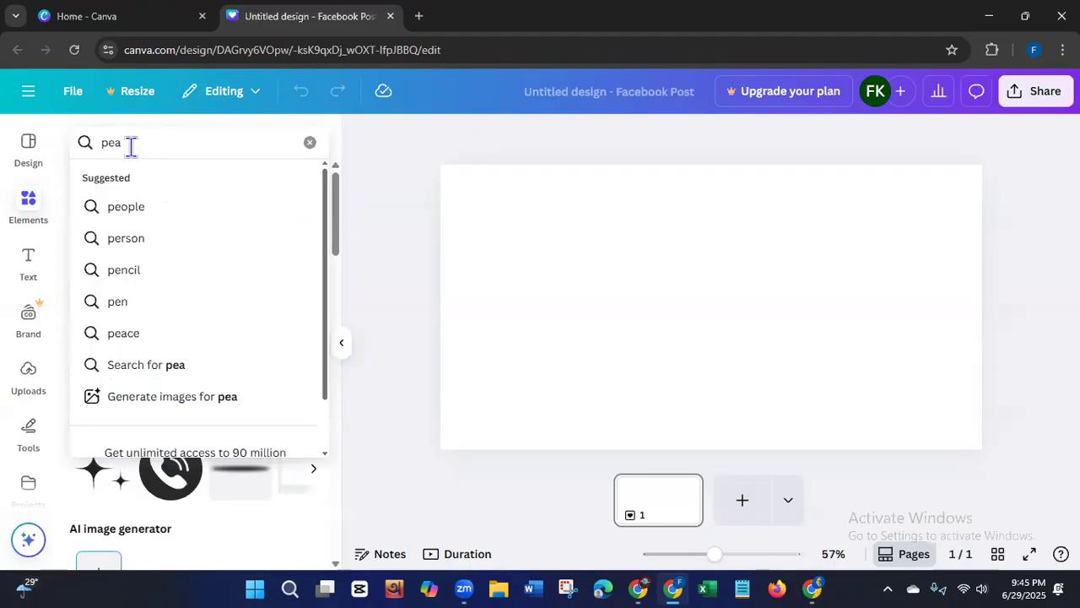
pyautogui.write('nut')
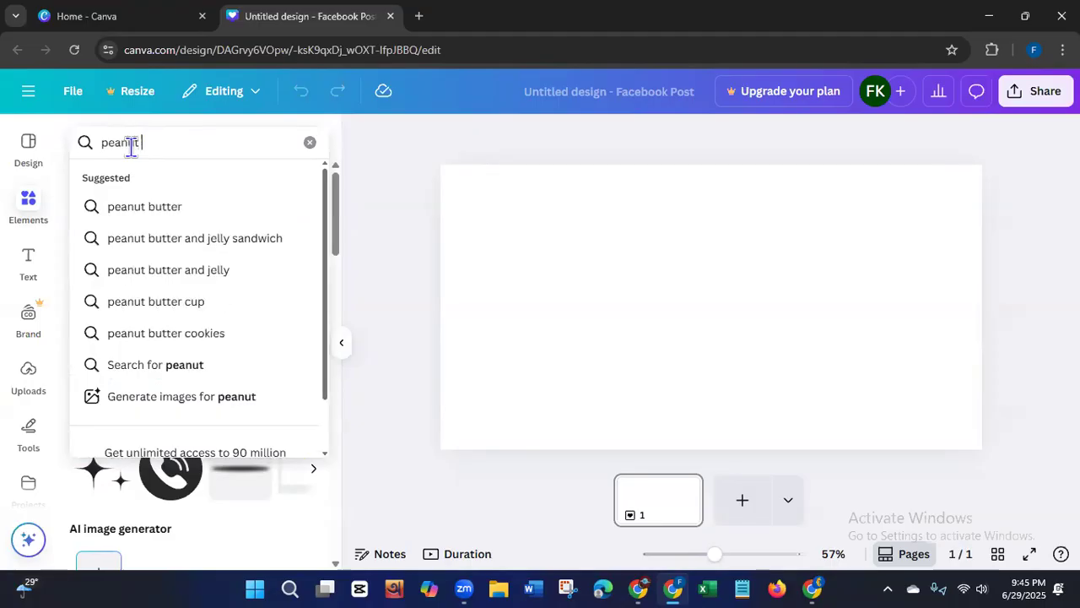
pyautogui.write(' chiken pizza')
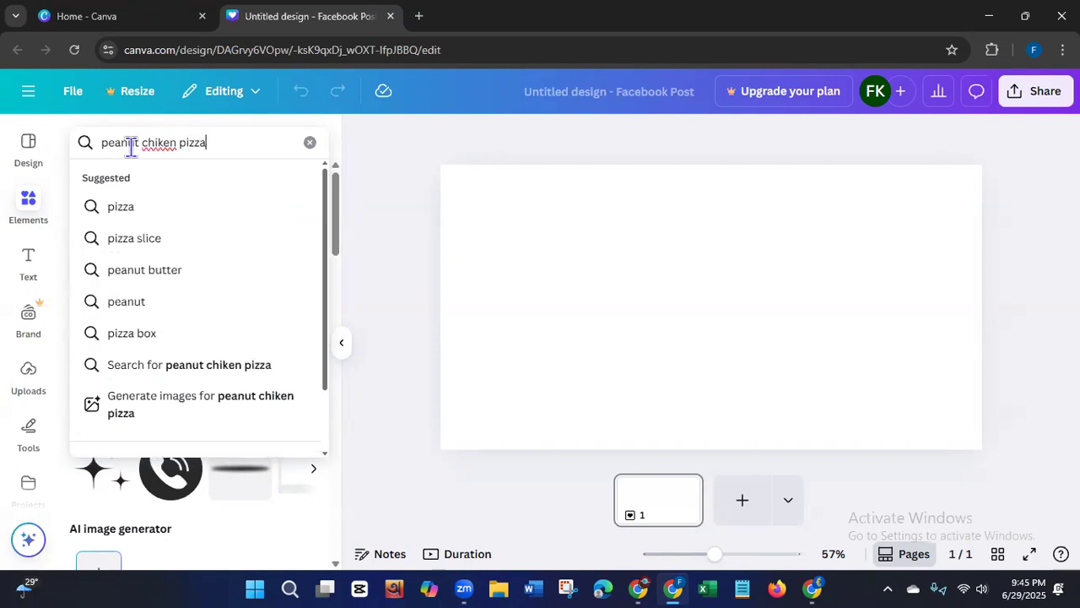
pyautogui.click(166, 142)
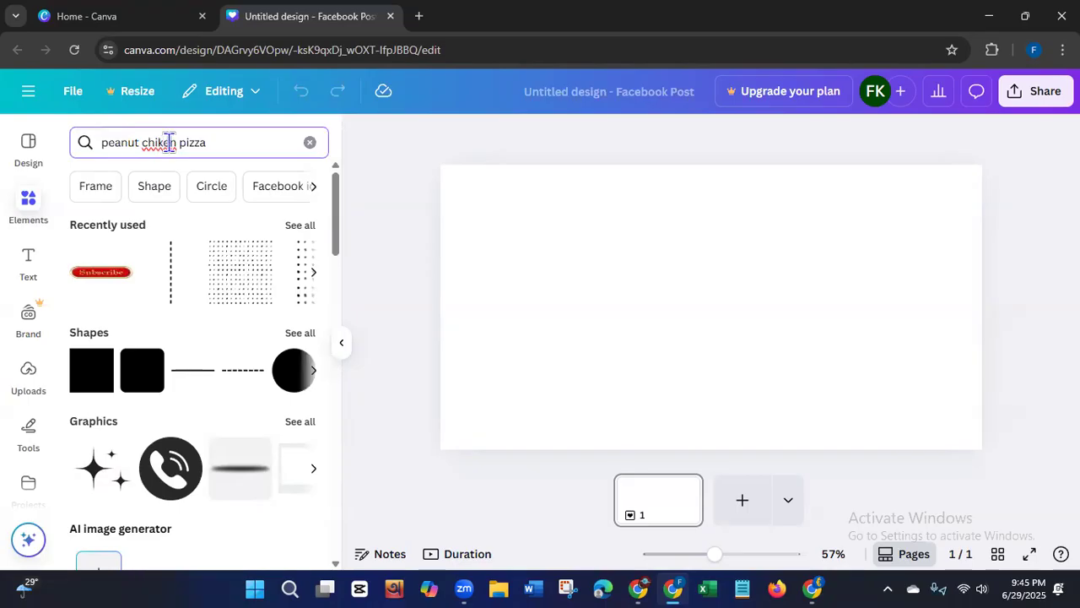
pyautogui.write('c')
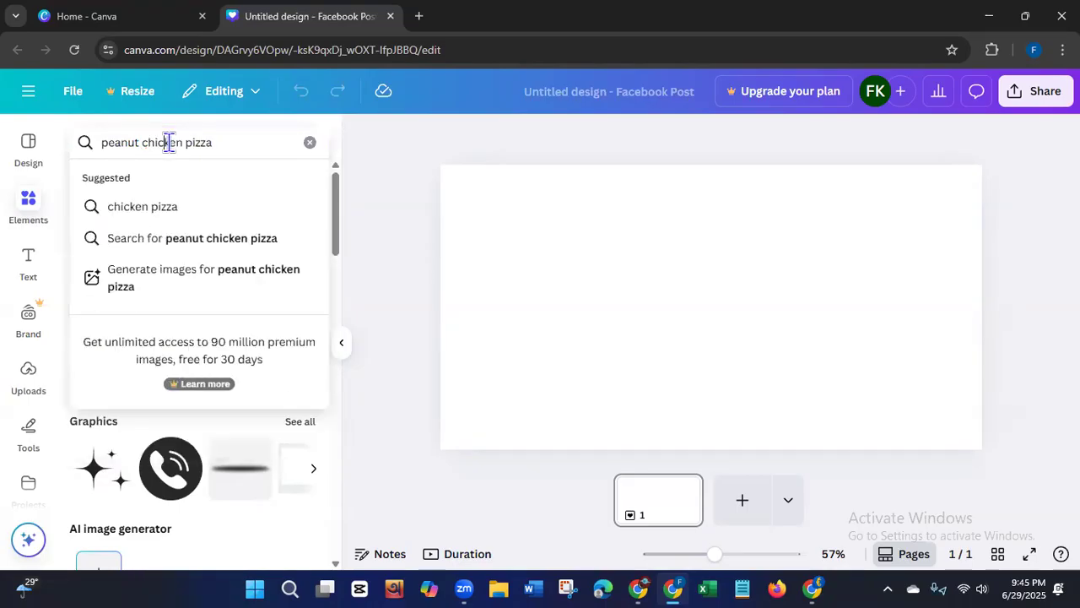
pyautogui.click(218, 238)
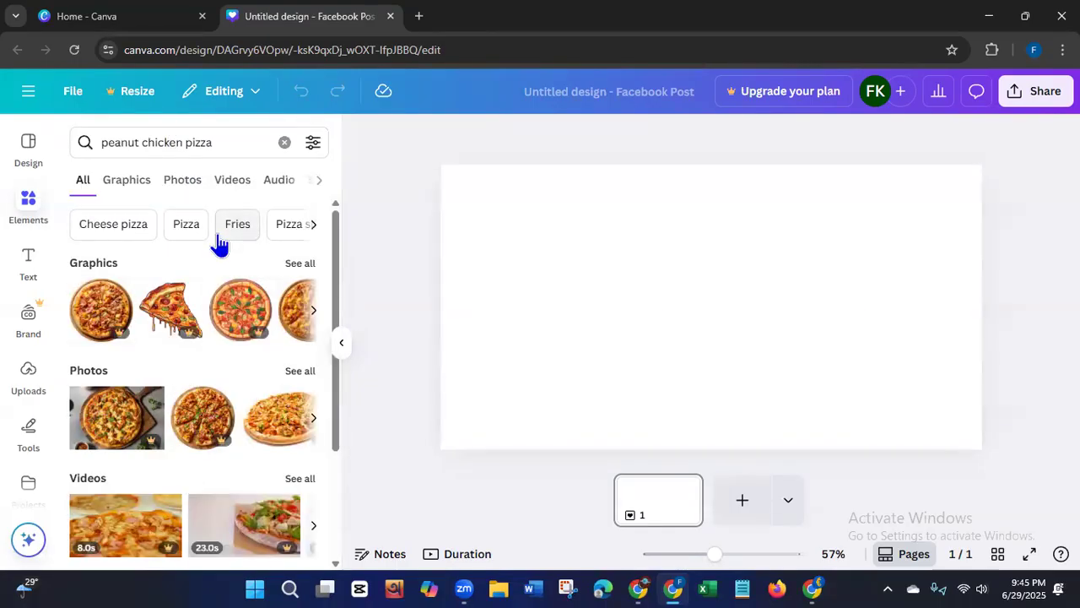
# Step: Add the free photo of a cheesy pizza slice being pulled away and set it as the page background
pyautogui.click(286, 376)
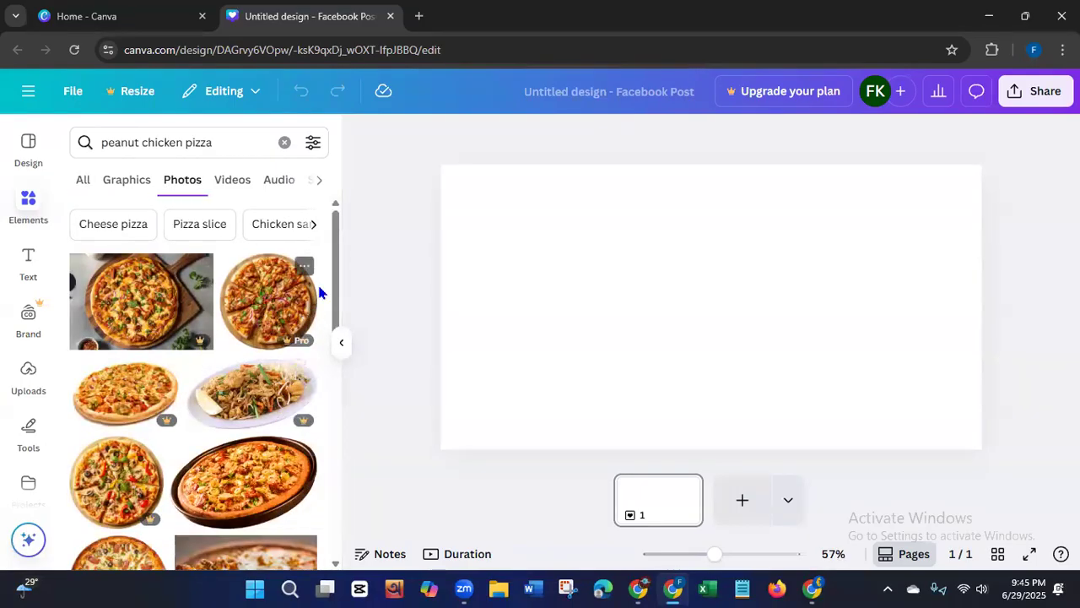
pyautogui.moveTo(336, 283); pyautogui.dragTo(336, 493)
pyautogui.scroll(-2, 335, 498)
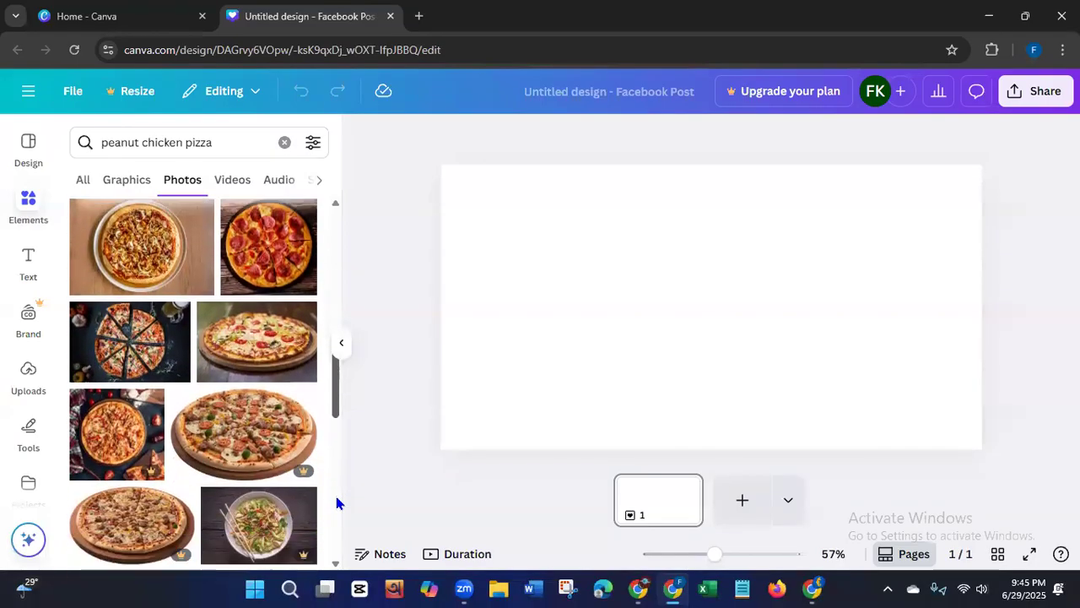
pyautogui.moveTo(338, 411); pyautogui.dragTo(336, 474)
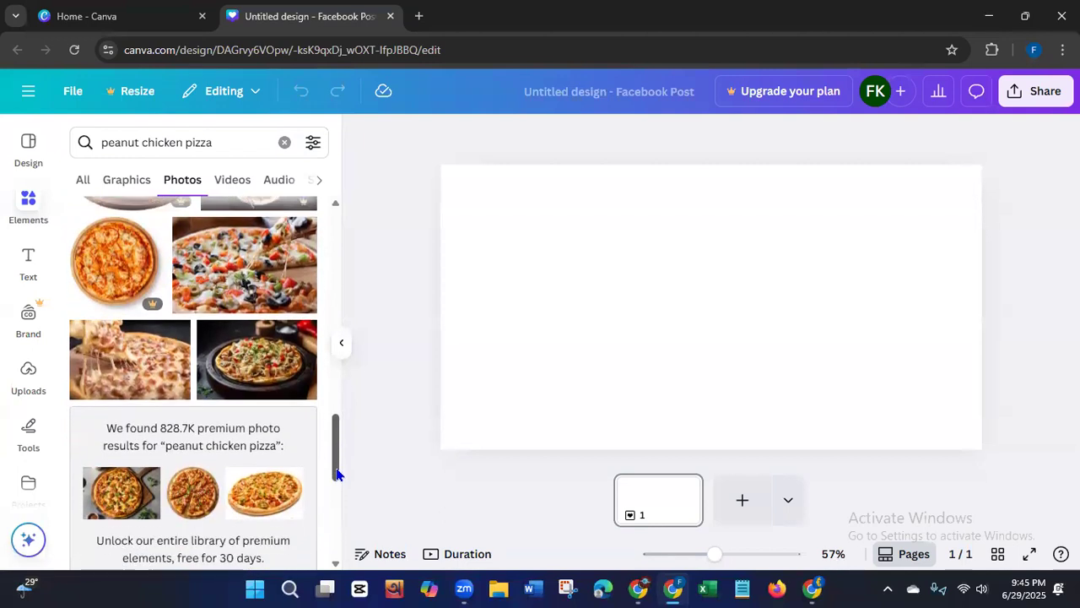
pyautogui.click(145, 382)
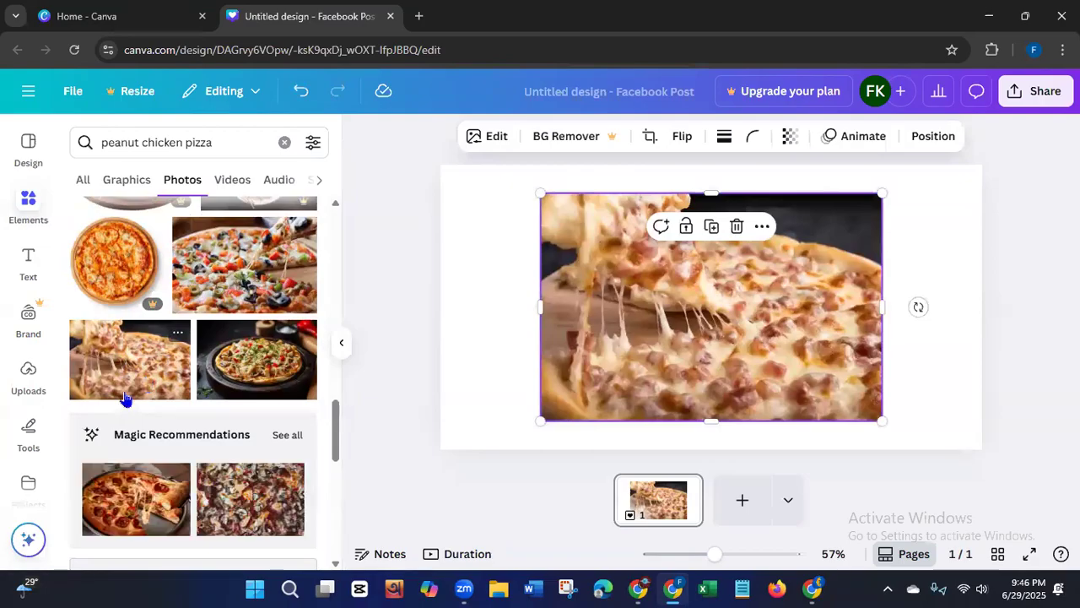
pyautogui.rightClick(759, 334)
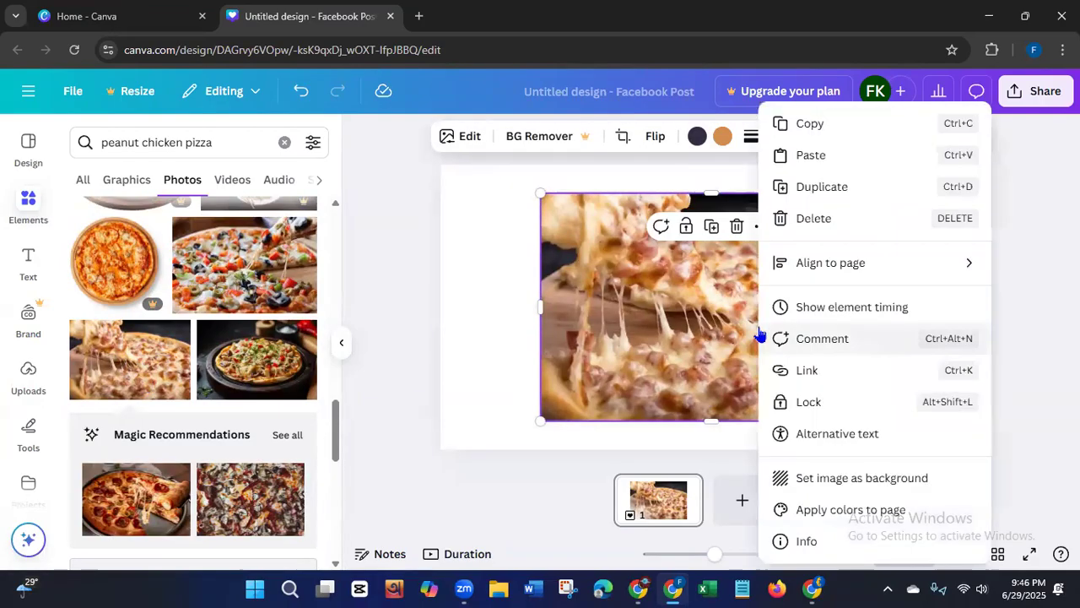
pyautogui.click(814, 484)
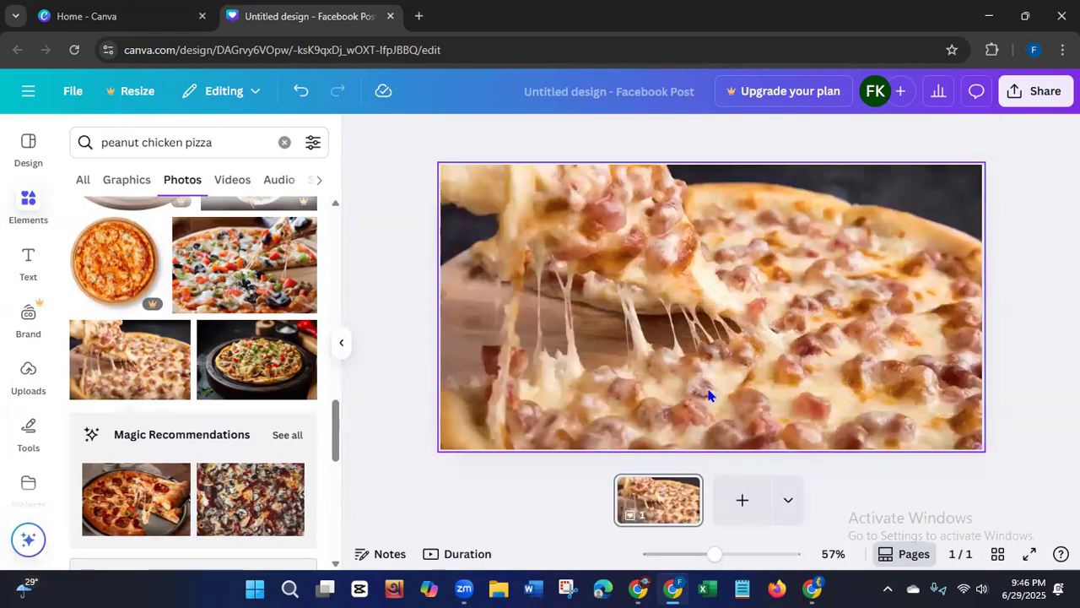
# Step: Add a heading to the page with the text "Mina's Kitchen"
pyautogui.click(25, 277)
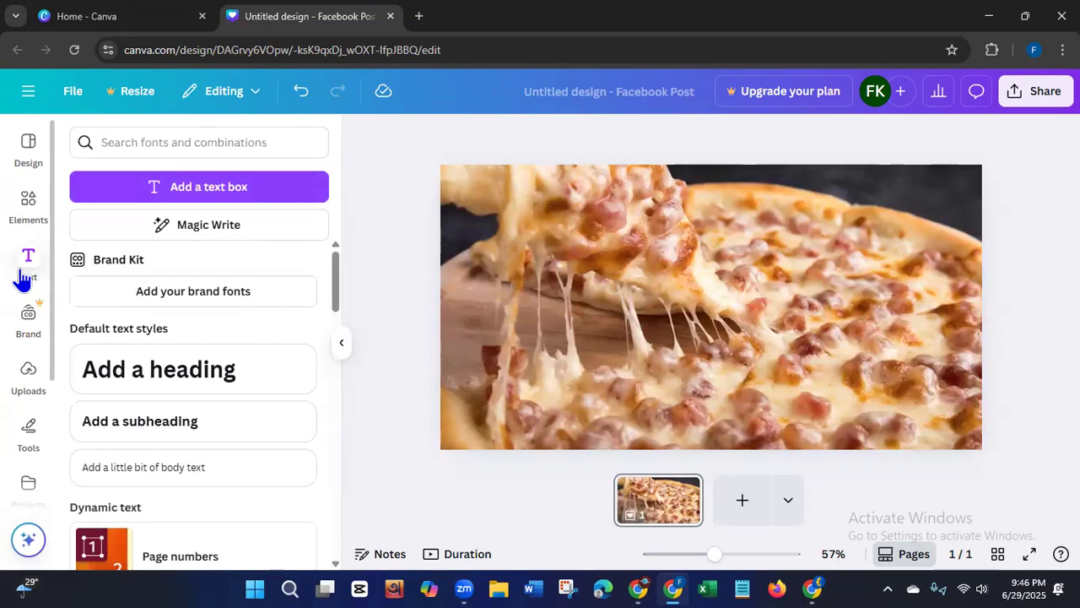
pyautogui.click(156, 381)
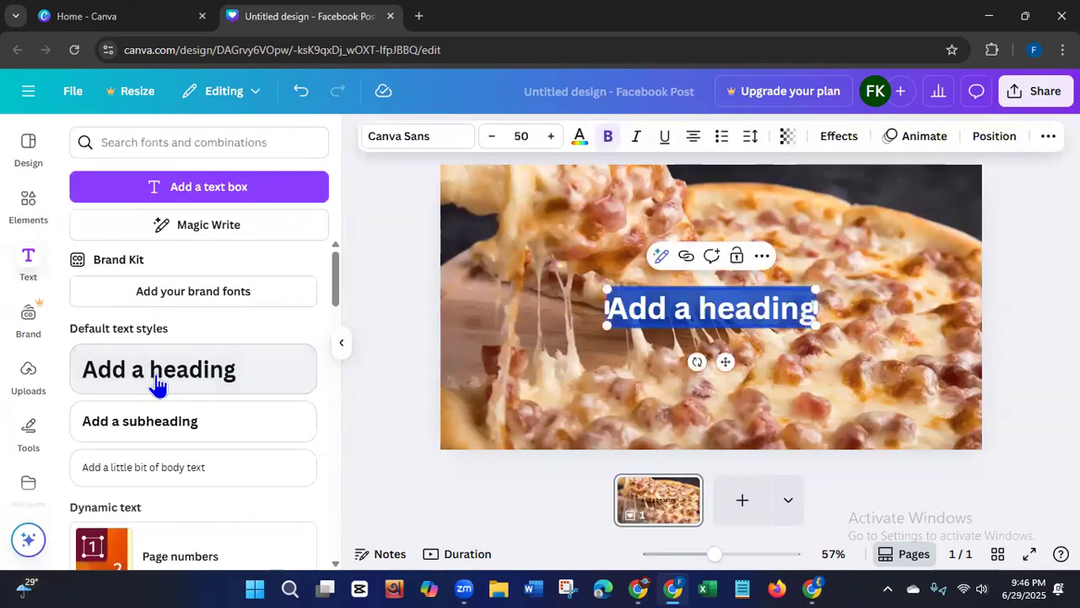
pyautogui.press('BackSpace')
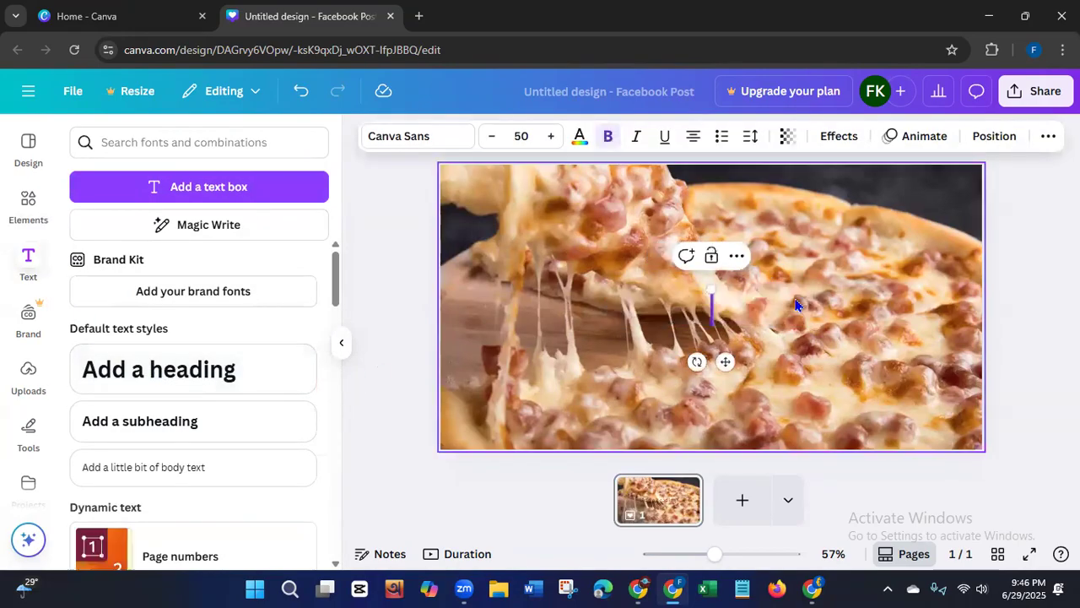
pyautogui.write('Minas')
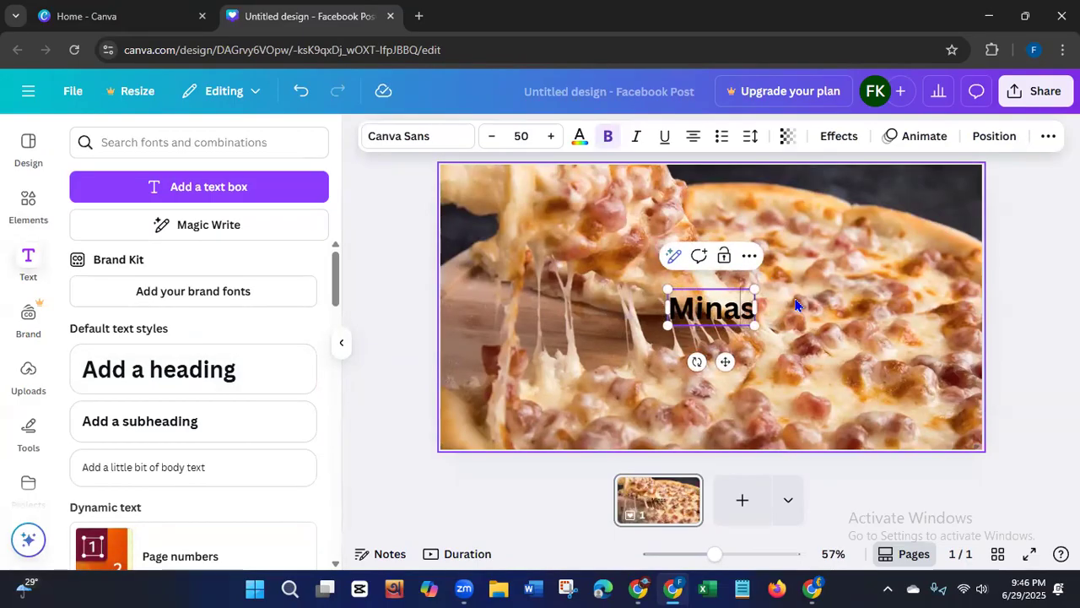
pyautogui.press('BackSpace')
pyautogui.write("'s")
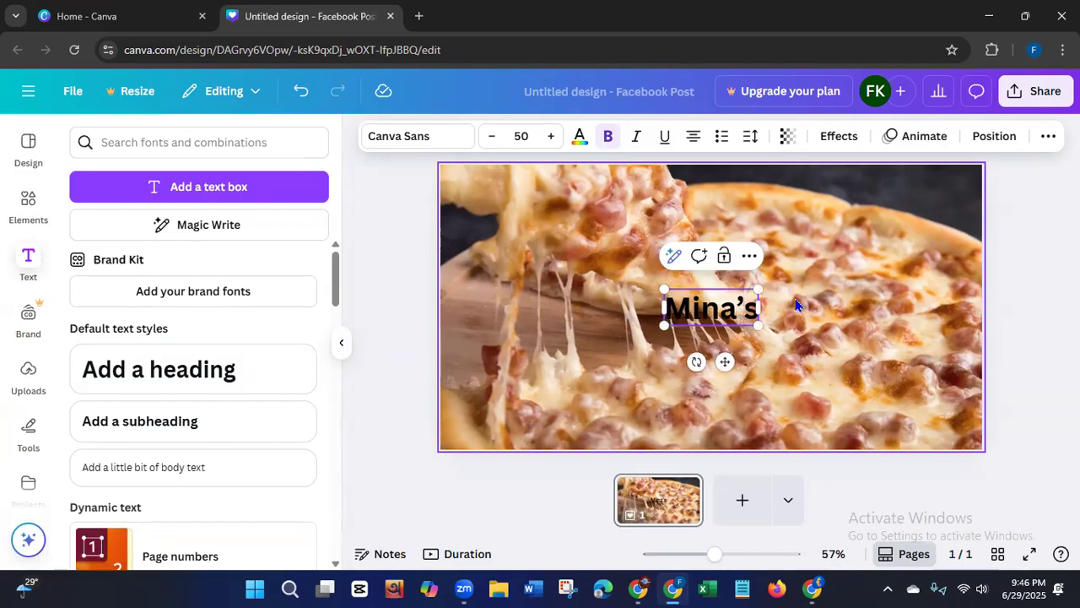
pyautogui.write(' Kitchen')
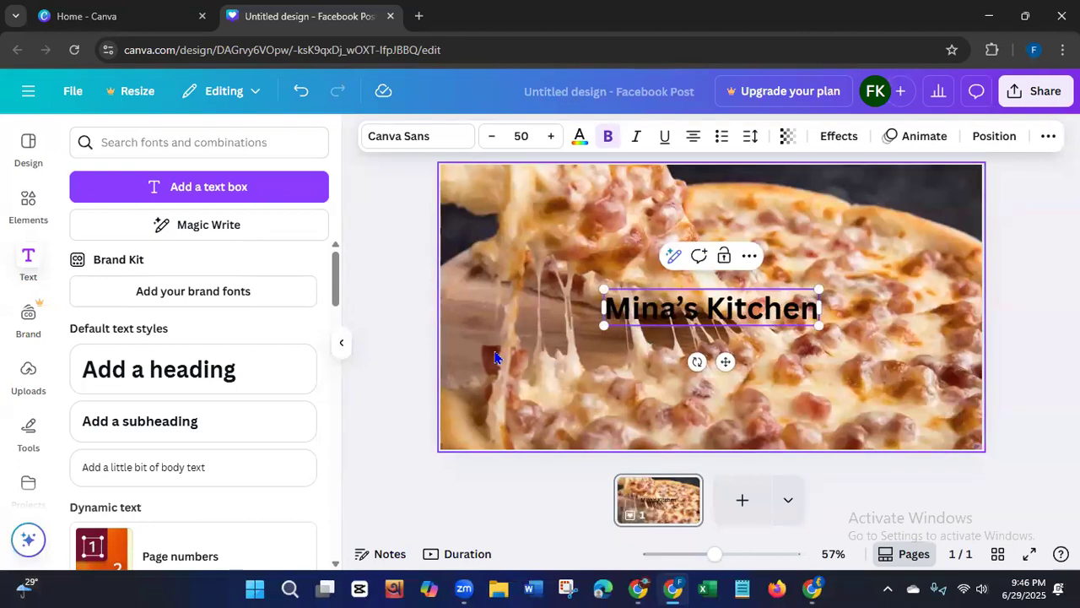
# Step: Try the Brittany font on the heading and settle on Alex Brush
pyautogui.click(409, 141)
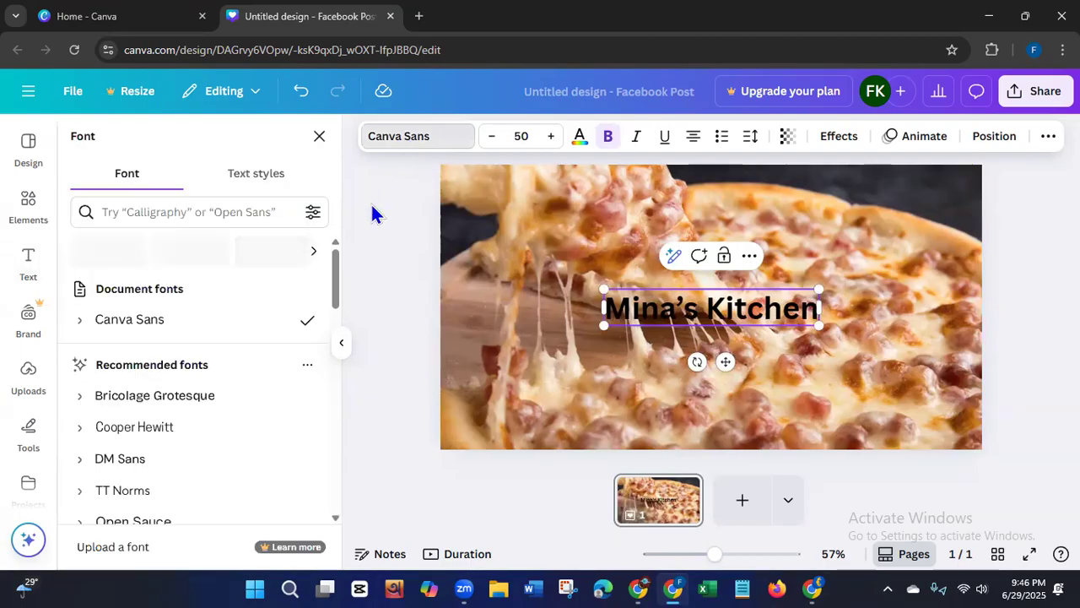
pyautogui.moveTo(336, 287); pyautogui.dragTo(331, 478)
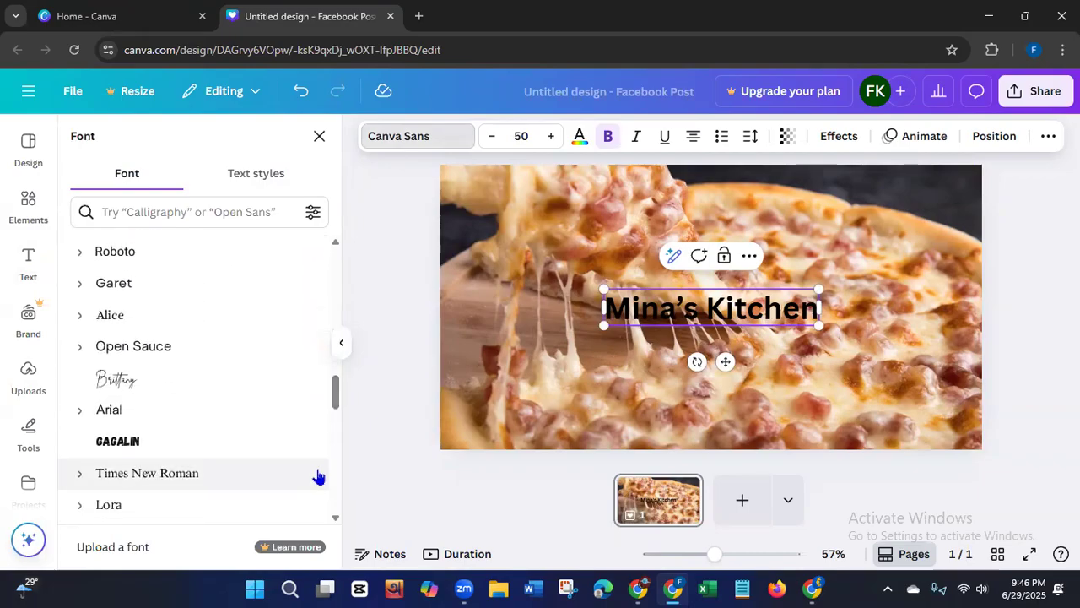
pyautogui.click(125, 381)
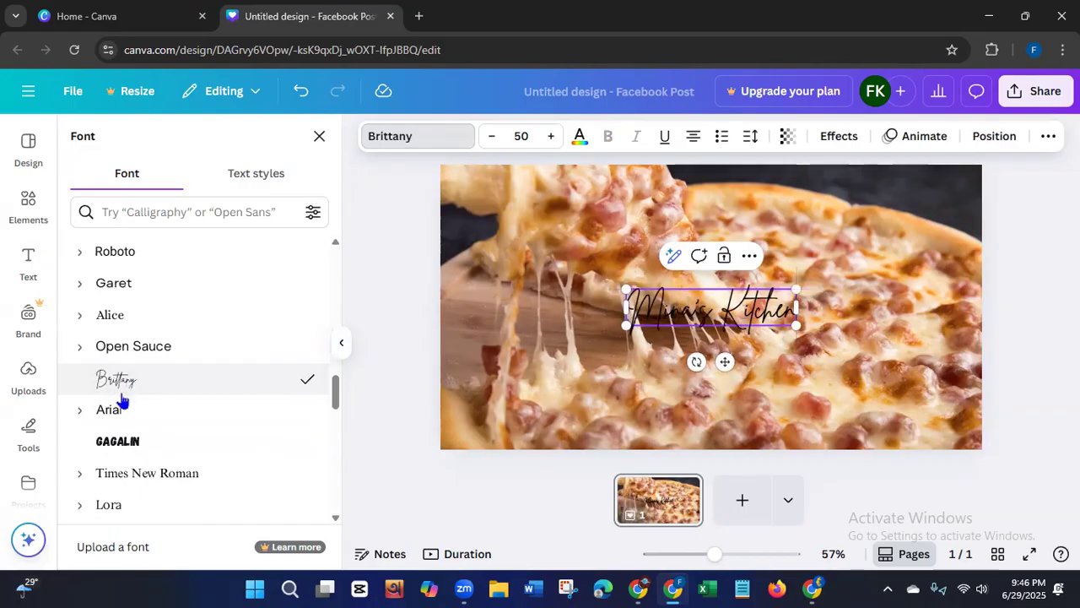
pyautogui.scroll(-5, 336, 390)
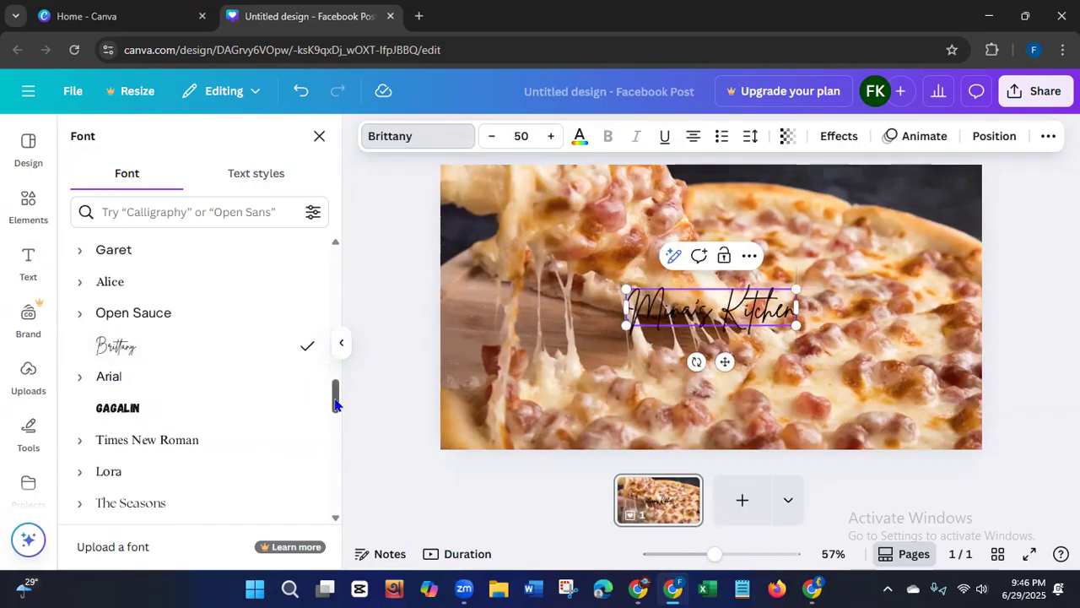
pyautogui.scroll(-5, 326, 443)
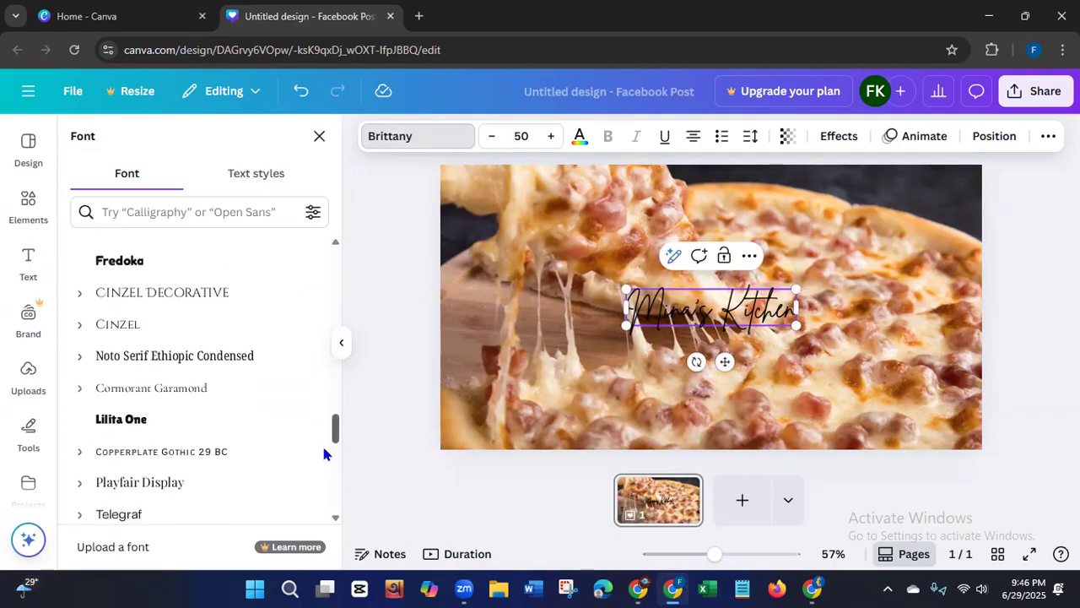
pyautogui.scroll(-2, 318, 477)
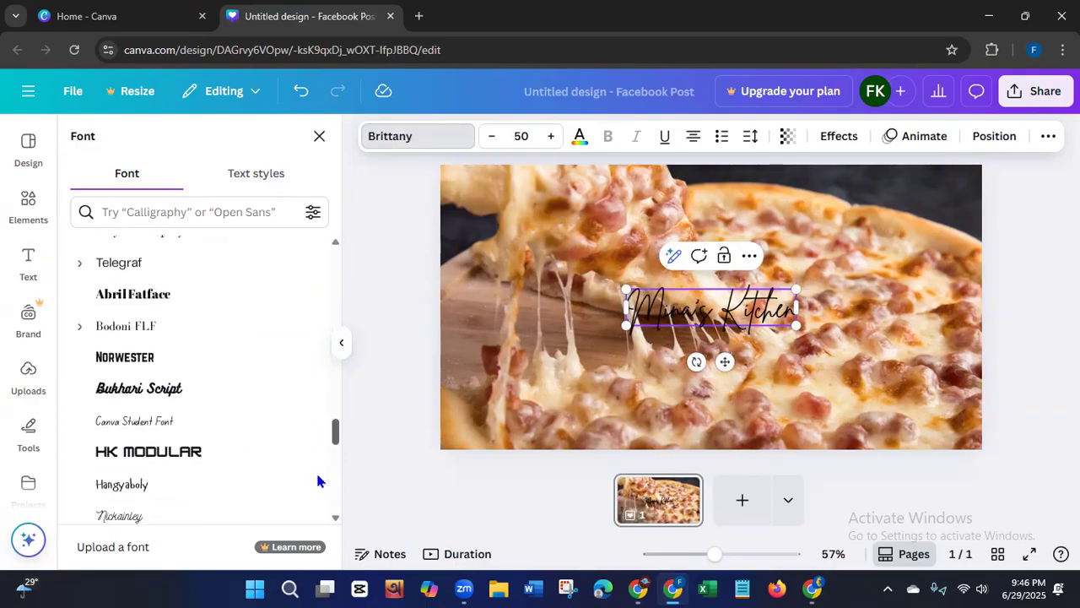
pyautogui.scroll(-2, 315, 479)
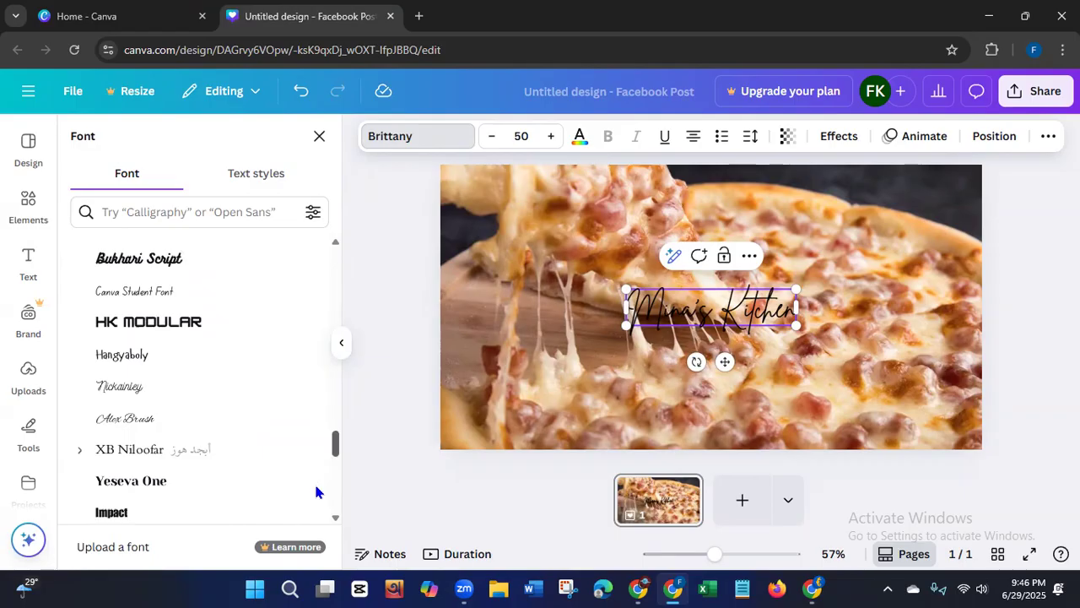
pyautogui.click(143, 428)
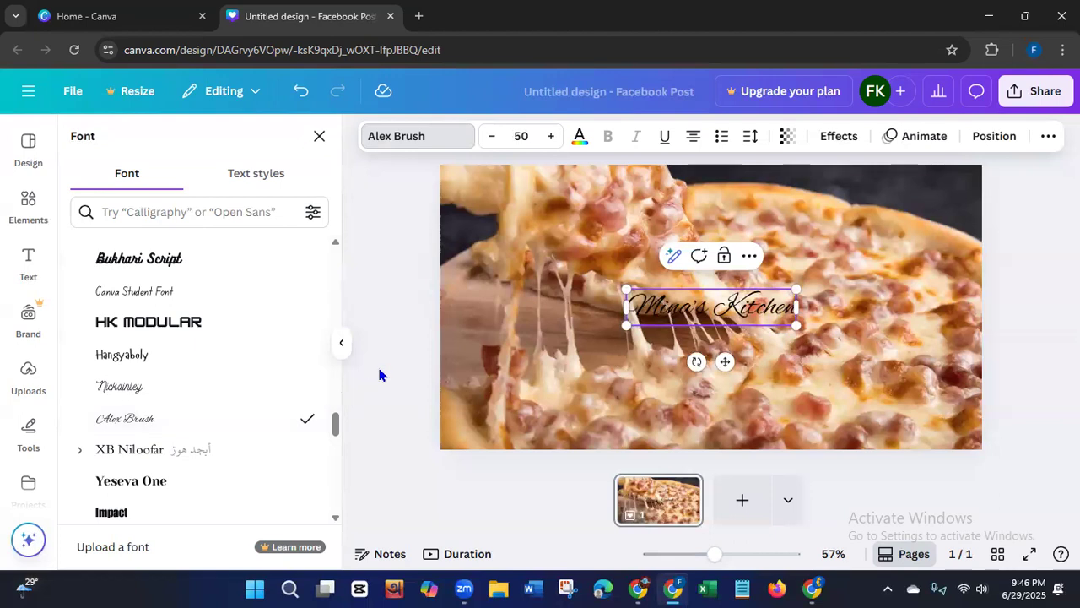
# Step: Shrink the heading to about size 33.8 and move it onto the dark upper-right corner of the pizza photo
pyautogui.press('Escape')
pyautogui.moveTo(626, 327); pyautogui.dragTo(682, 311)
pyautogui.moveTo(749, 346); pyautogui.dragTo(917, 244)
# Step: Try to recolor the heading with the orange-brown swatch from the photo colors
pyautogui.click(579, 137)
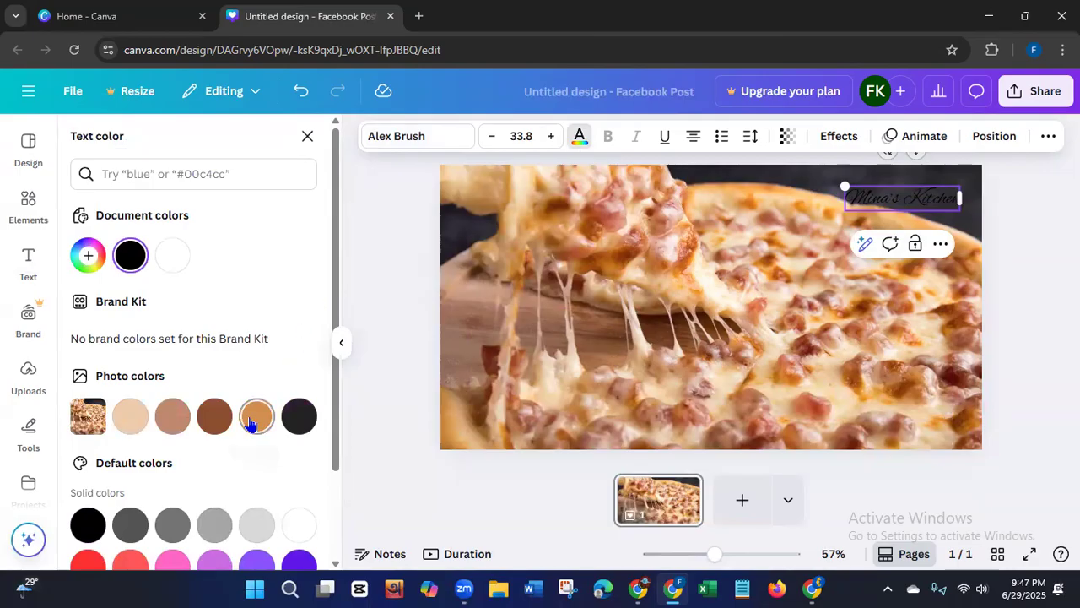
pyautogui.click(256, 416)
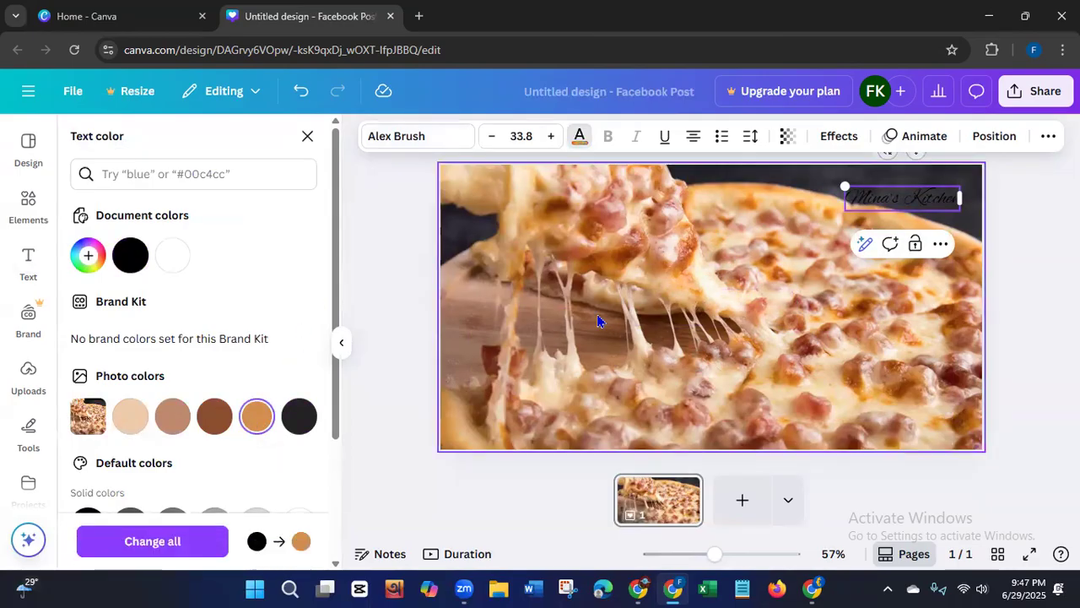
pyautogui.click(409, 279)
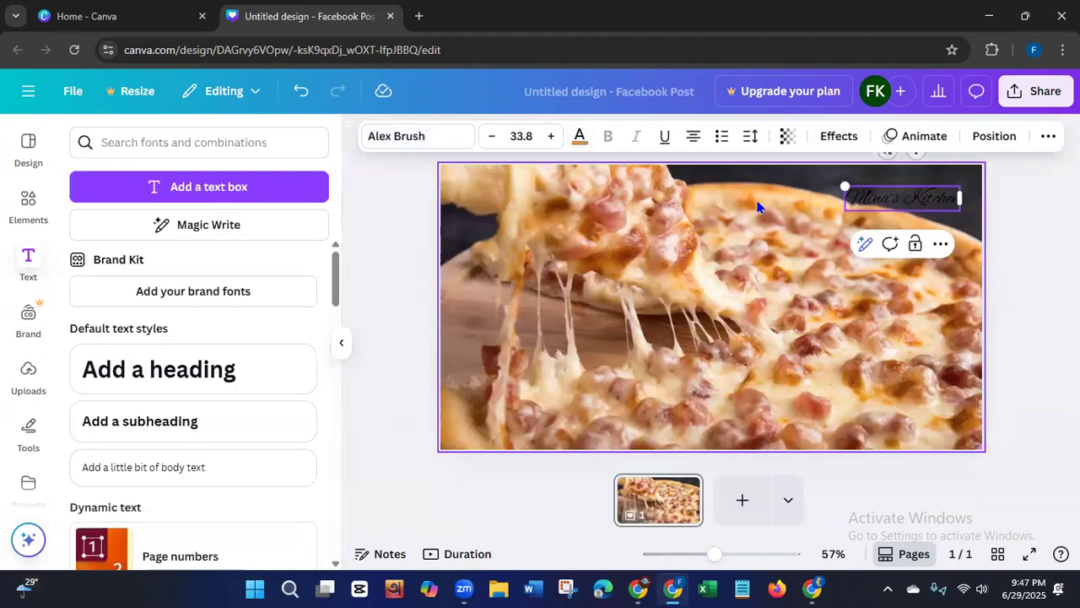
pyautogui.click(387, 331)
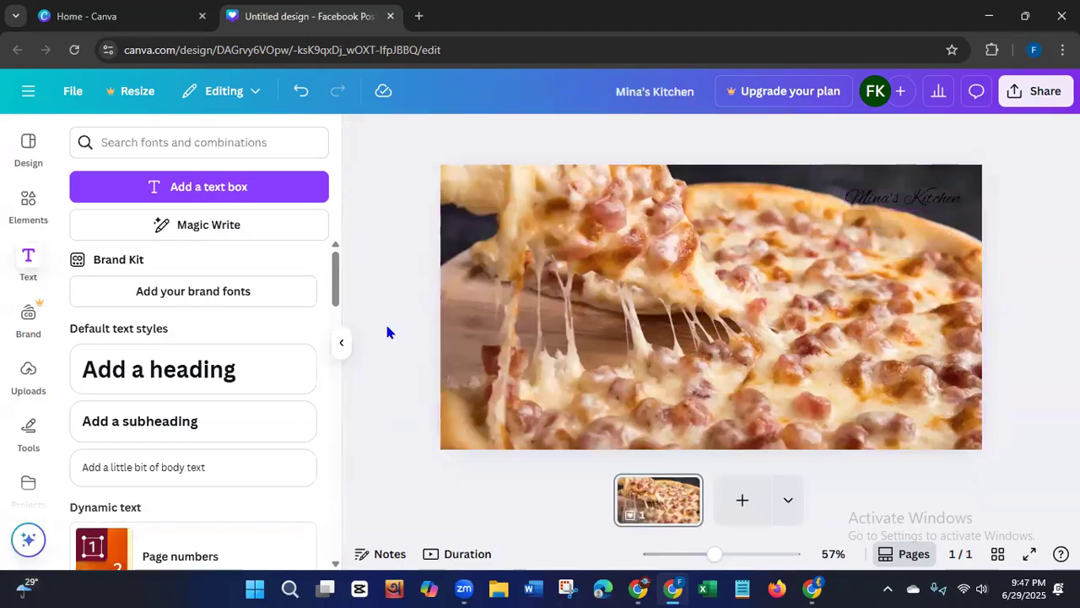
# Step: Set the heading's text color to the light peach swatch from the photo colors
pyautogui.click(902, 198)
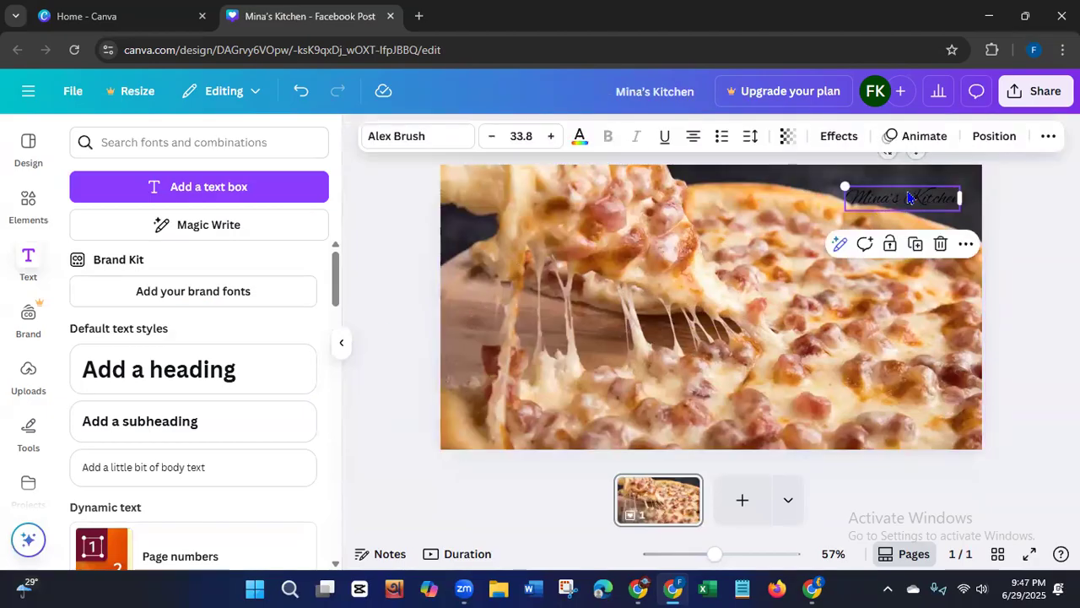
pyautogui.click(579, 139)
pyautogui.click(129, 416)
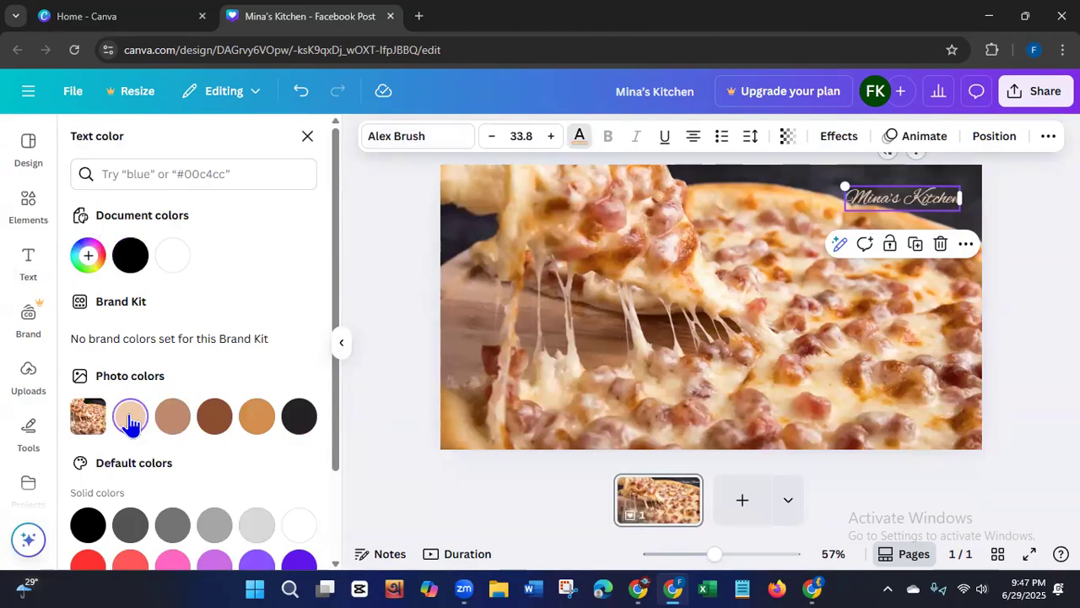
# Step: Reduce the heading to about size 28.4 and nudge it closer to the design's upper-right corner
pyautogui.moveTo(845, 186)
pyautogui.mouseDown()
pyautogui.moveTo(861, 180)
pyautogui.moveTo(865, 189)
pyautogui.mouseUp()
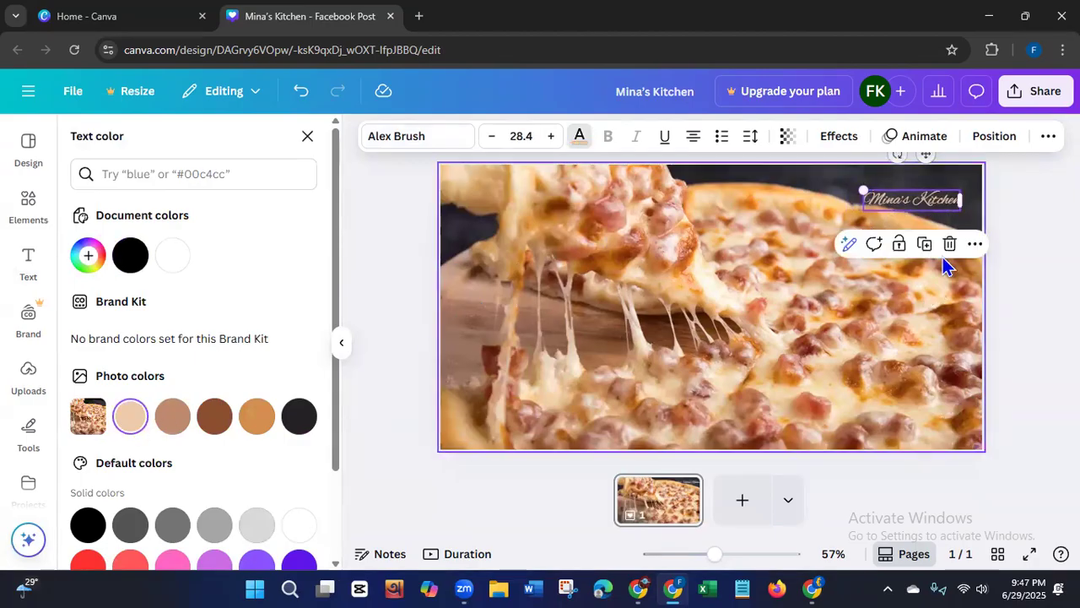
pyautogui.moveTo(927, 199); pyautogui.dragTo(930, 196)
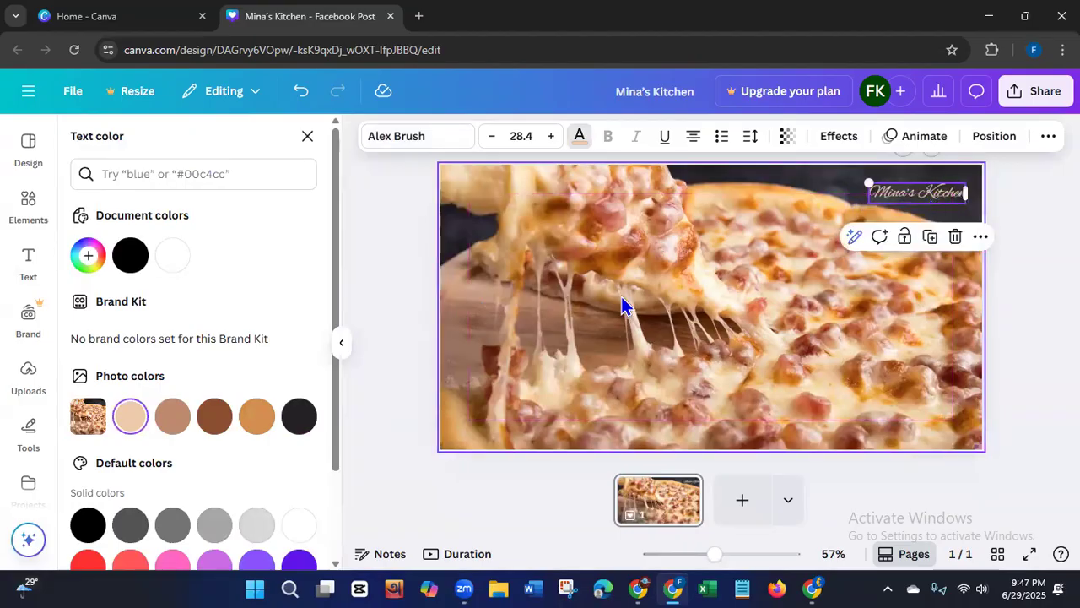
# Step: Nudge the Mina's Kitchen heading slightly to the right within the design's dark upper-right corner
pyautogui.click(377, 416)
pyautogui.click(377, 426)
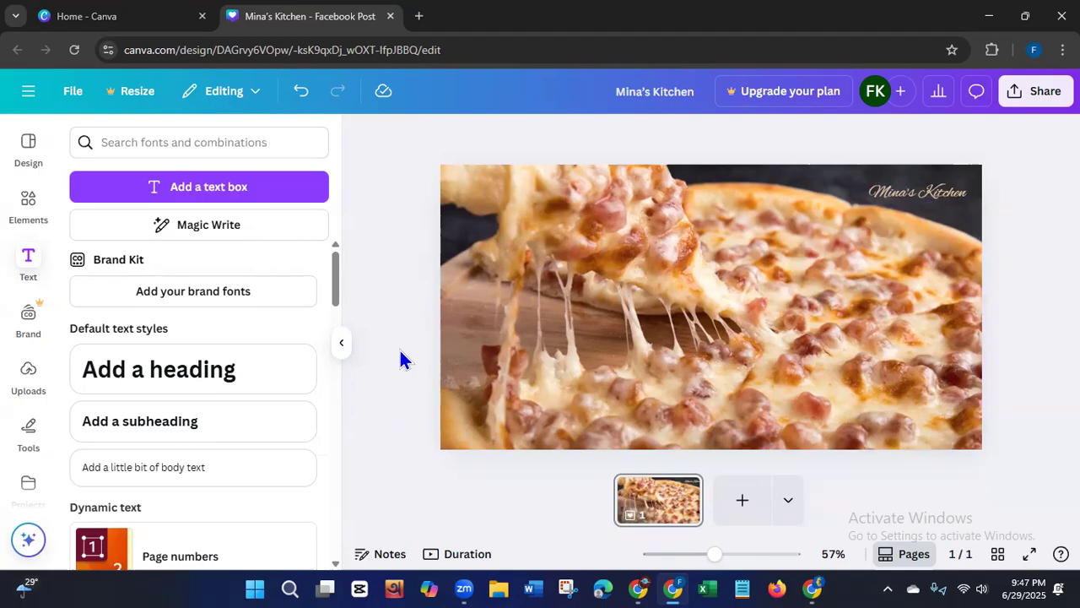
pyautogui.click(911, 194)
pyautogui.moveTo(925, 192); pyautogui.dragTo(926, 191)
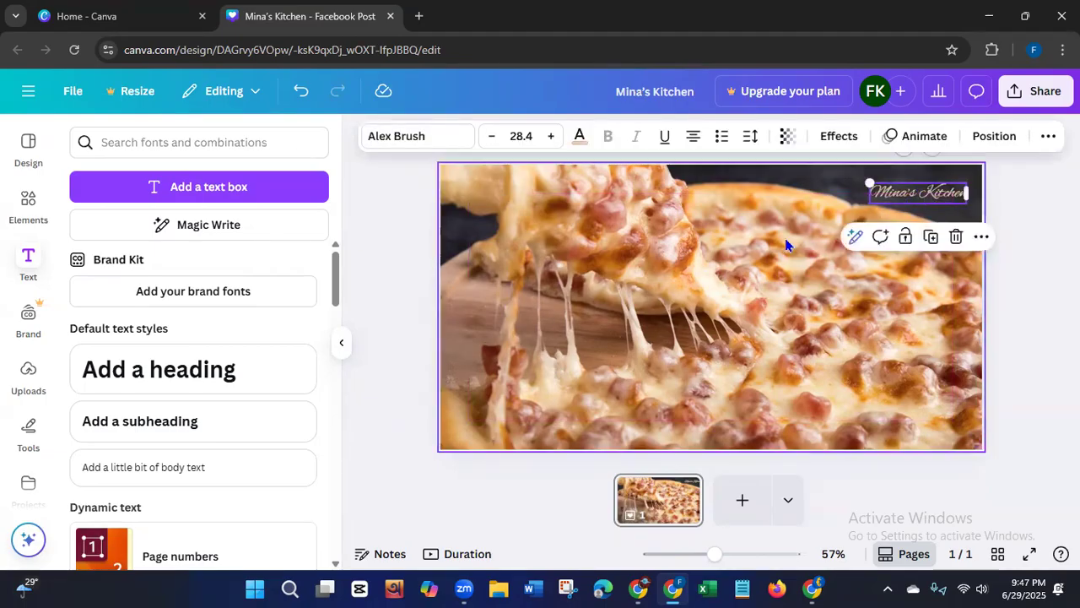
pyautogui.click(383, 348)
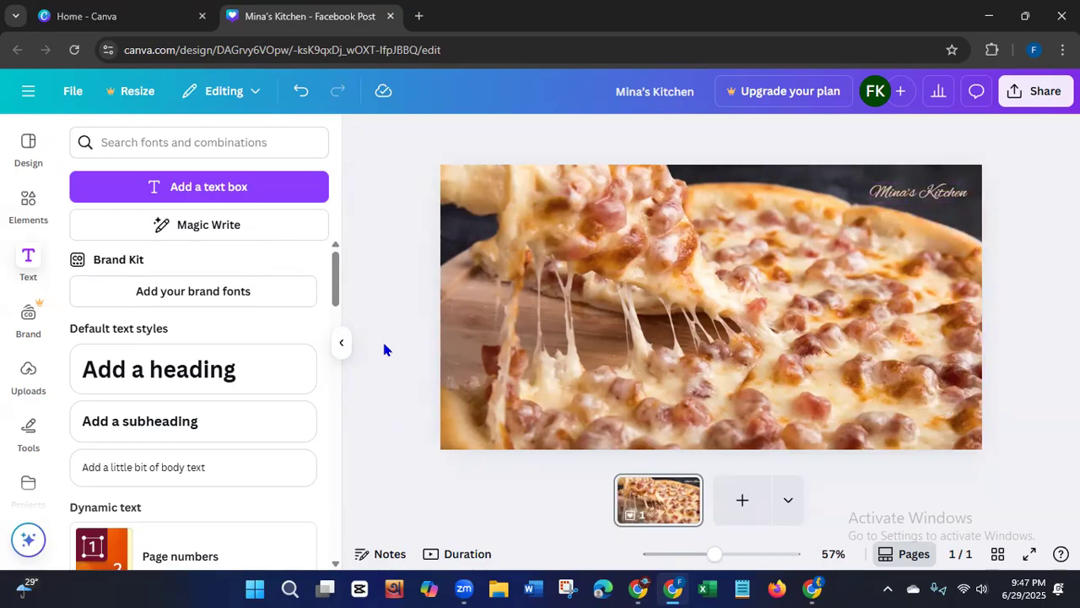
# Step: Change the heading's text color to white (#ffffff) from the document colors
pyautogui.click(926, 199)
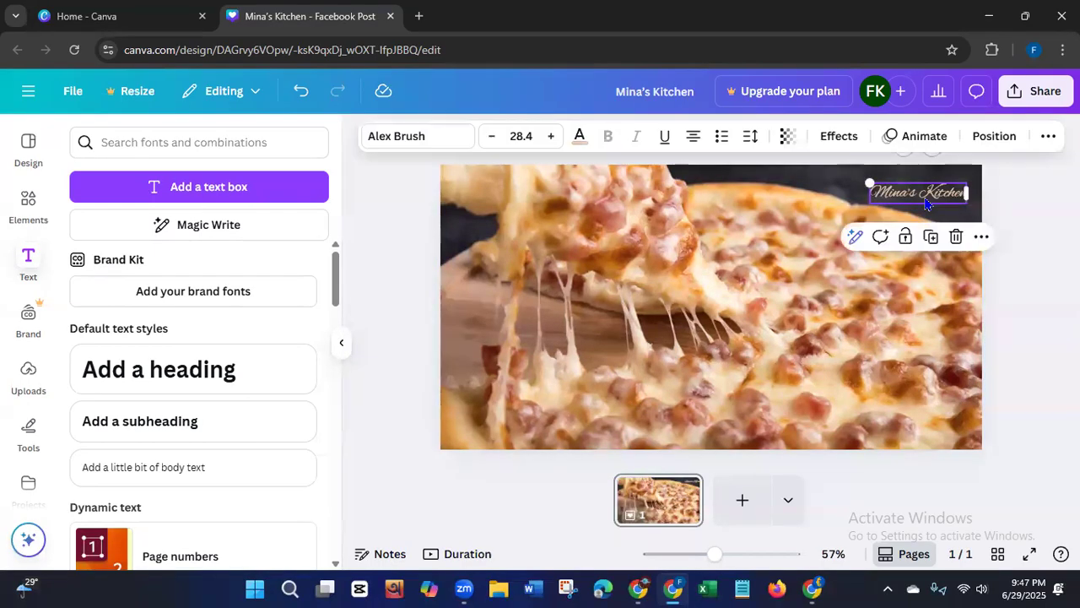
pyautogui.click(580, 139)
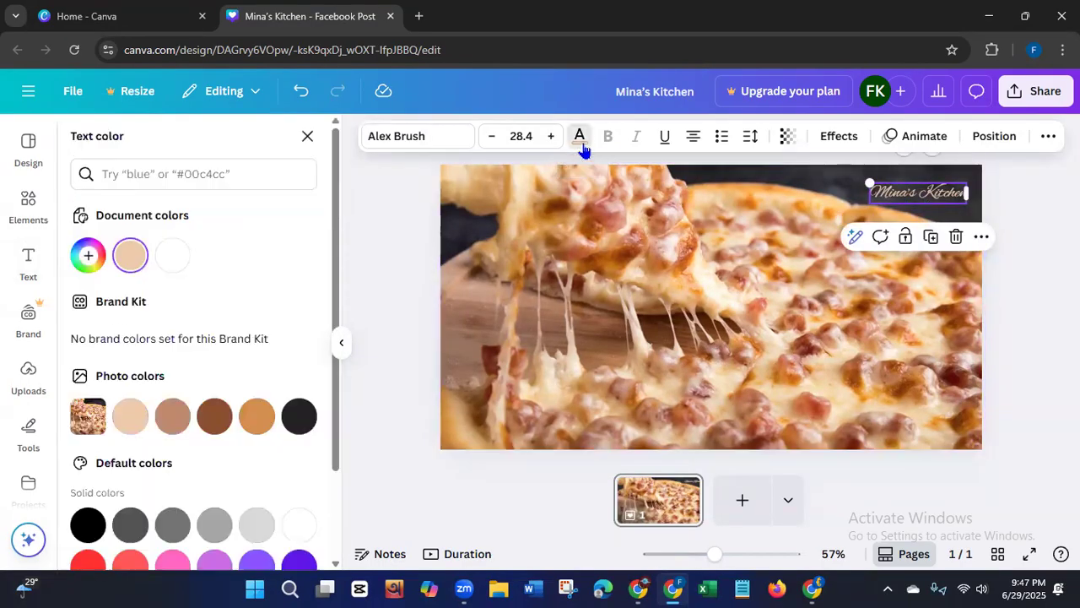
pyautogui.click(170, 263)
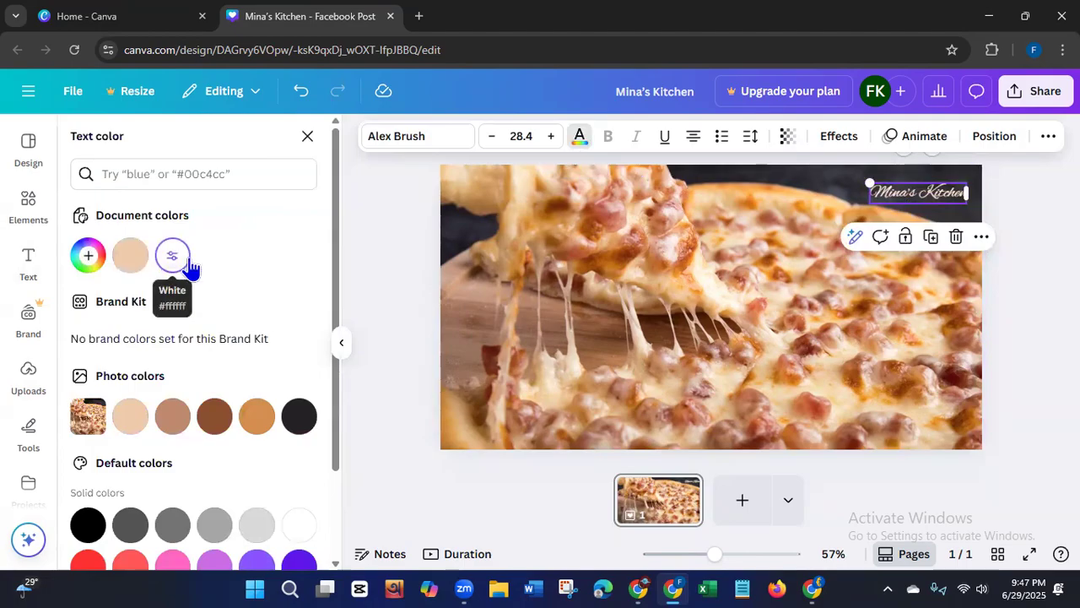
pyautogui.click(400, 314)
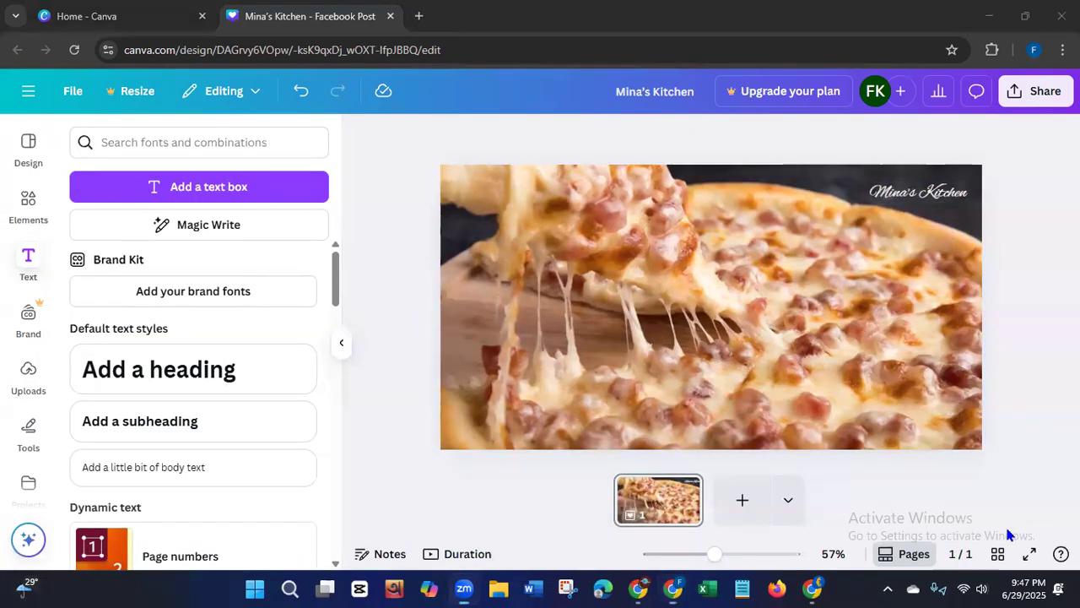
# Step: Add a second page and place the photo of the mushroom pizza on a dark round board on it
pyautogui.click(742, 502)
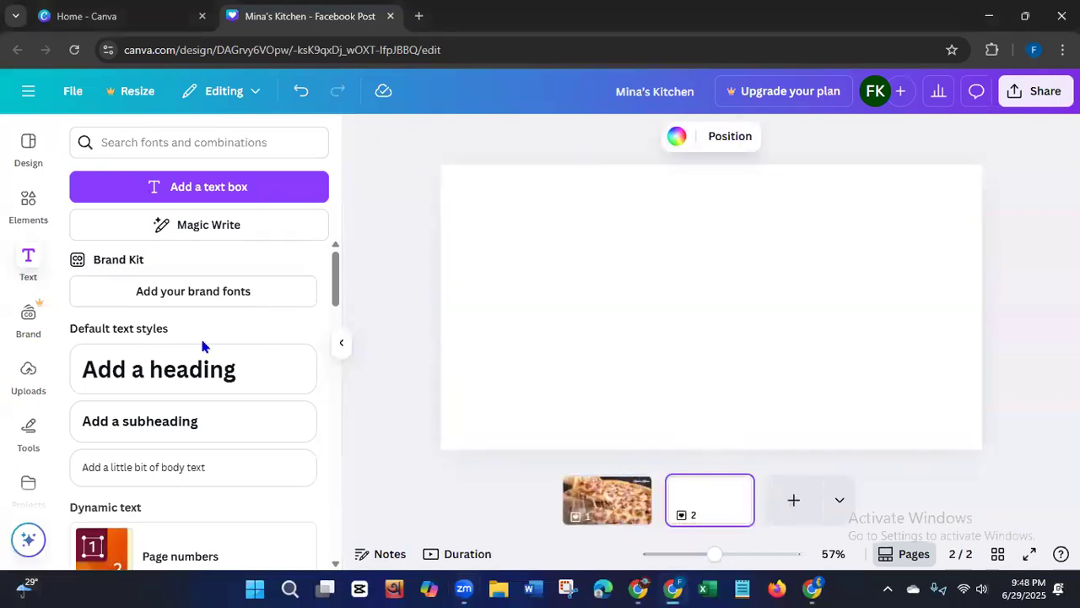
pyautogui.click(28, 221)
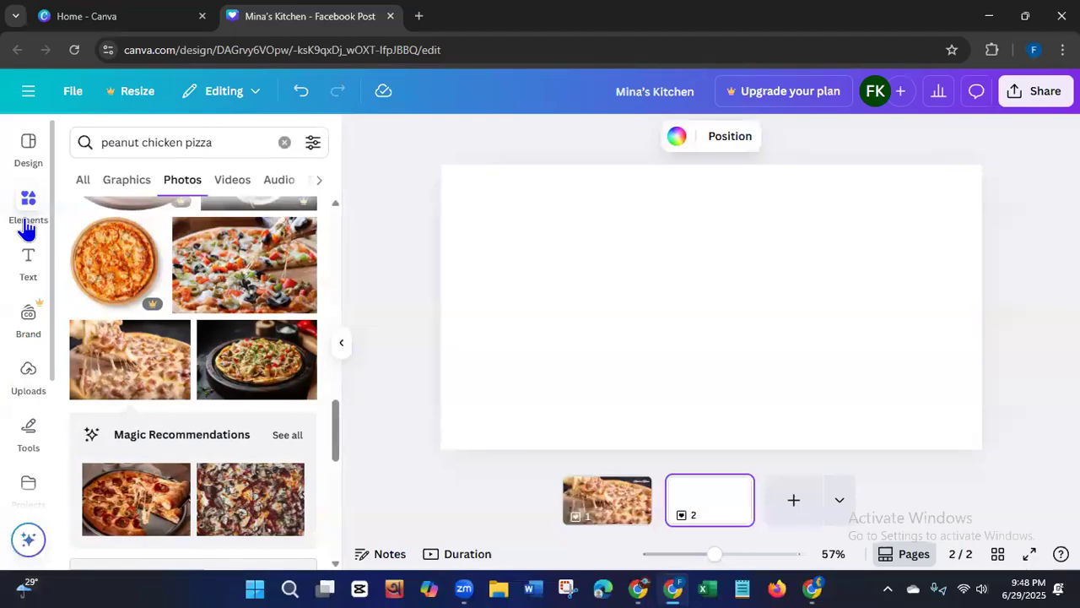
pyautogui.click(261, 394)
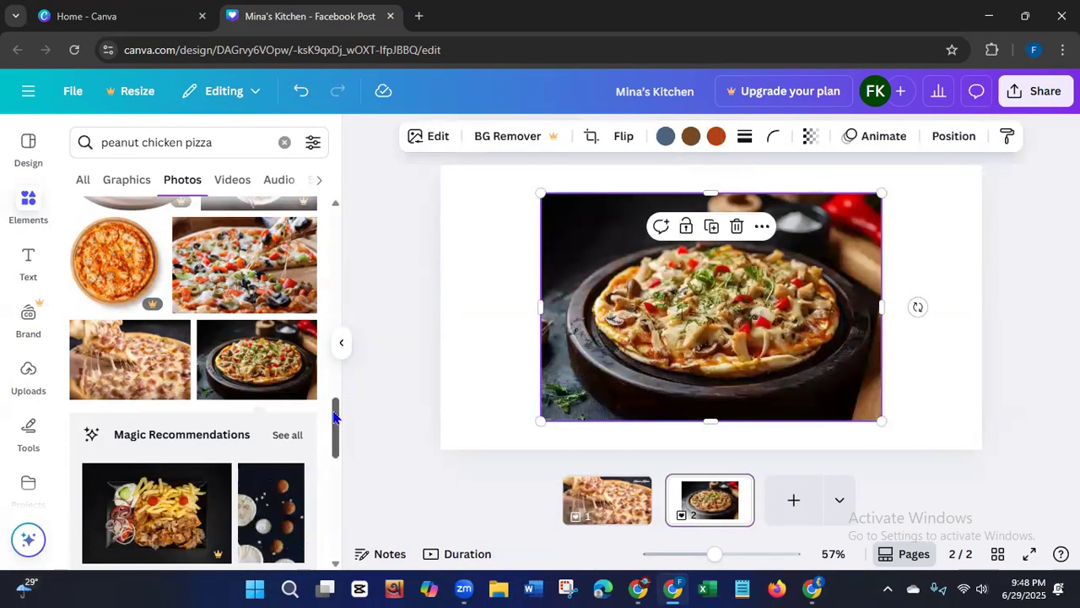
pyautogui.moveTo(335, 418); pyautogui.dragTo(334, 236)
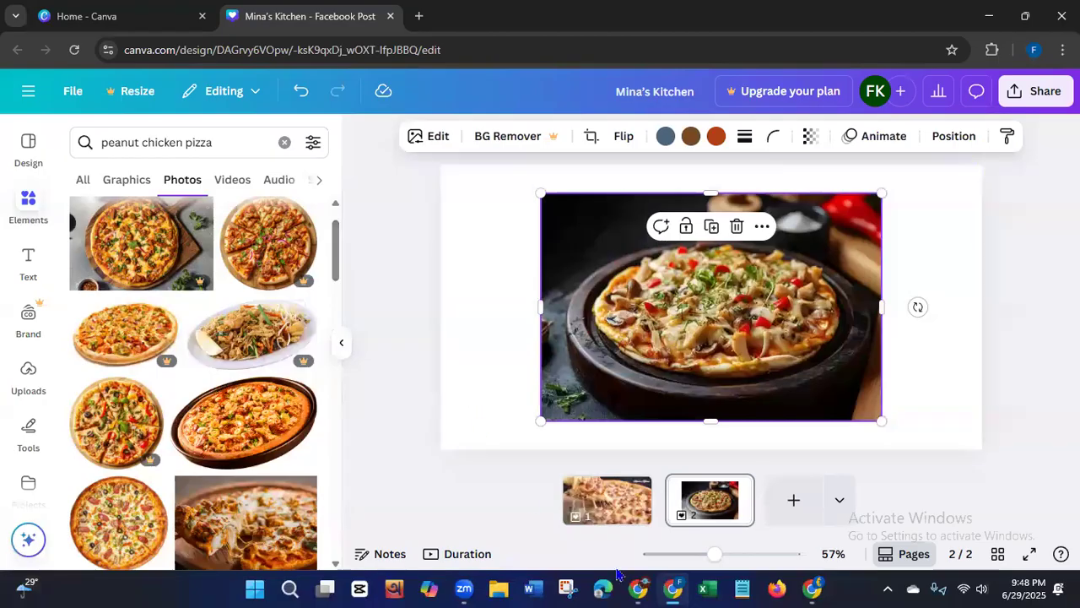
# Step: Switch to the Thai Peanut Chicken Pizza post in Blogger to review its ingredients, and return to the Canva design
pyautogui.click(812, 582)
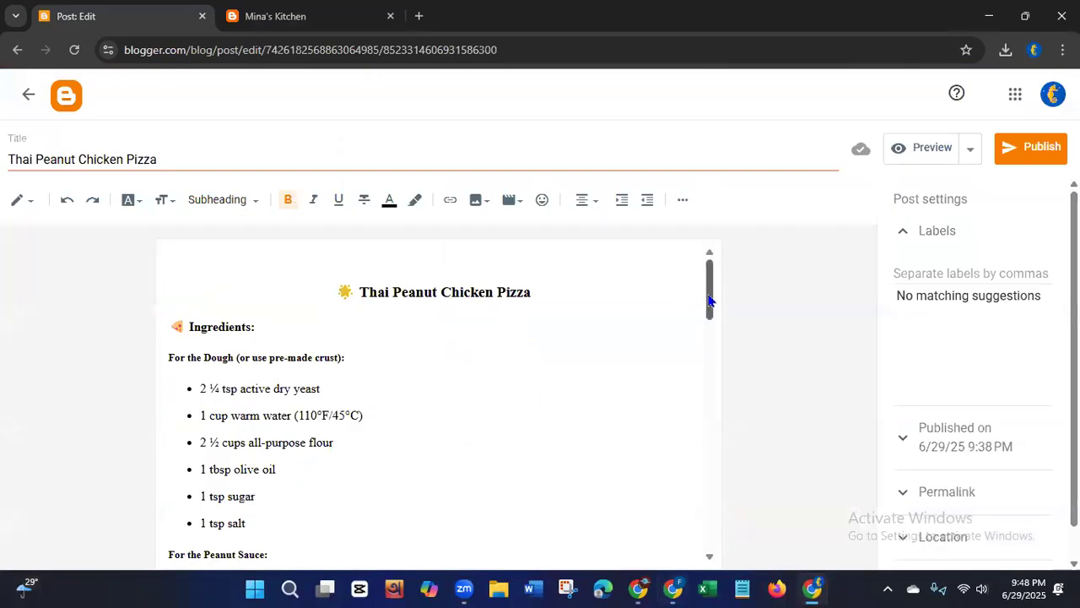
pyautogui.moveTo(709, 298)
pyautogui.mouseDown()
pyautogui.moveTo(668, 530)
pyautogui.moveTo(700, 285)
pyautogui.moveTo(714, 299)
pyautogui.moveTo(709, 314)
pyautogui.moveTo(709, 296)
pyautogui.mouseUp()
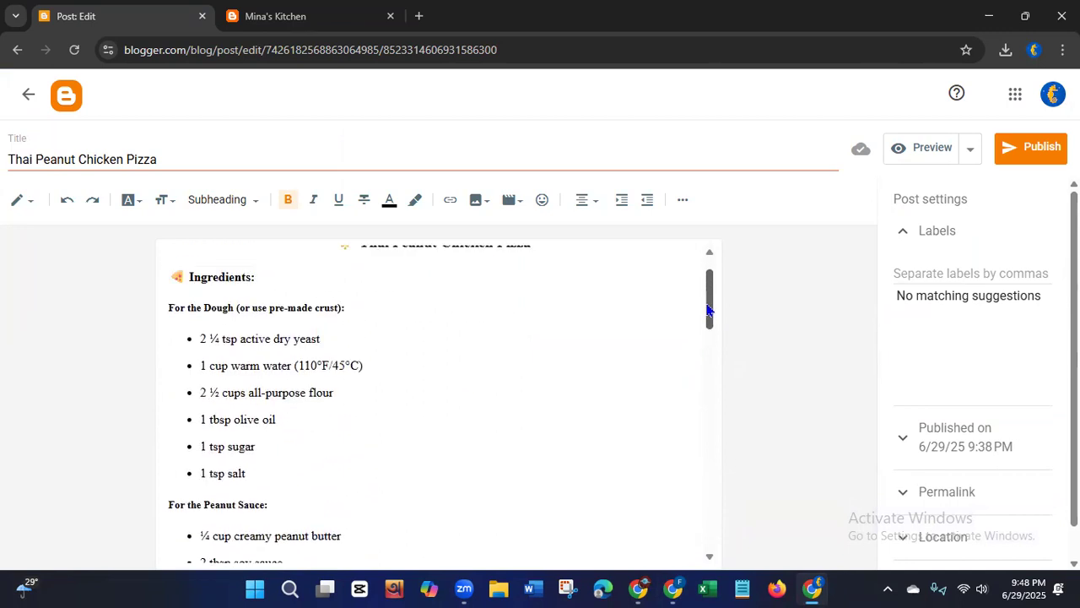
pyautogui.click(674, 590)
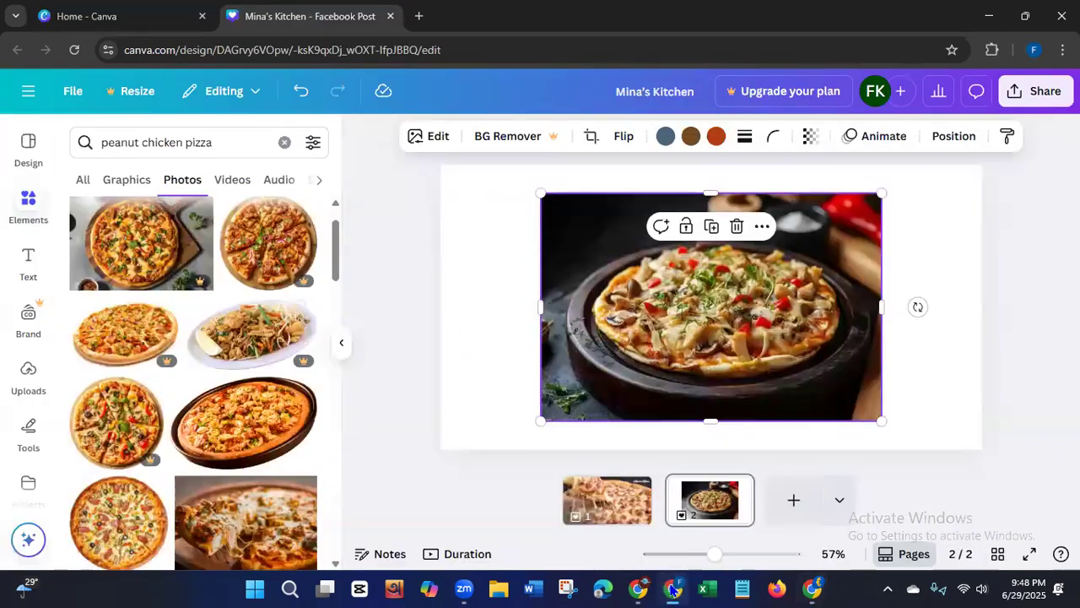
# Step: Replace the photo search with the recent query "ingrediants for pizza"
pyautogui.click(182, 143)
pyautogui.press('Escape')
pyautogui.moveTo(186, 142); pyautogui.dragTo(91, 143)
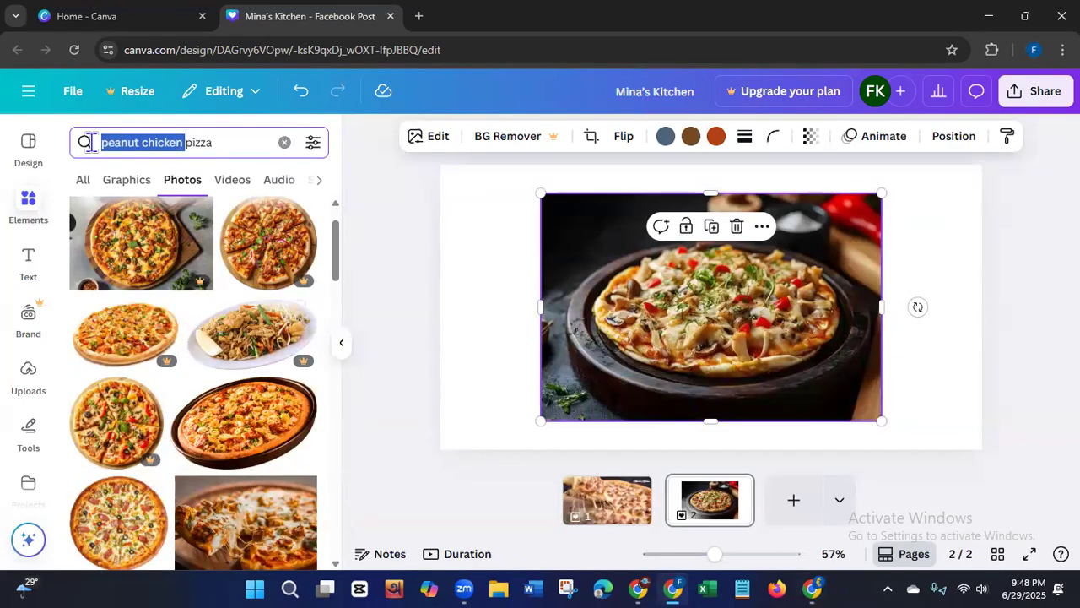
pyautogui.press('BackSpace')
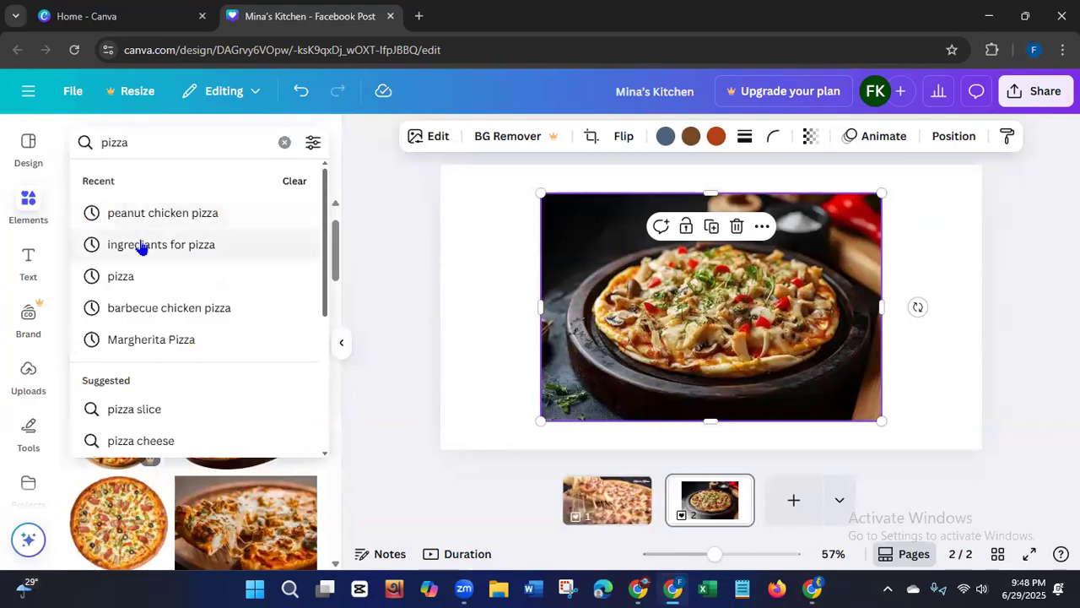
pyautogui.click(142, 247)
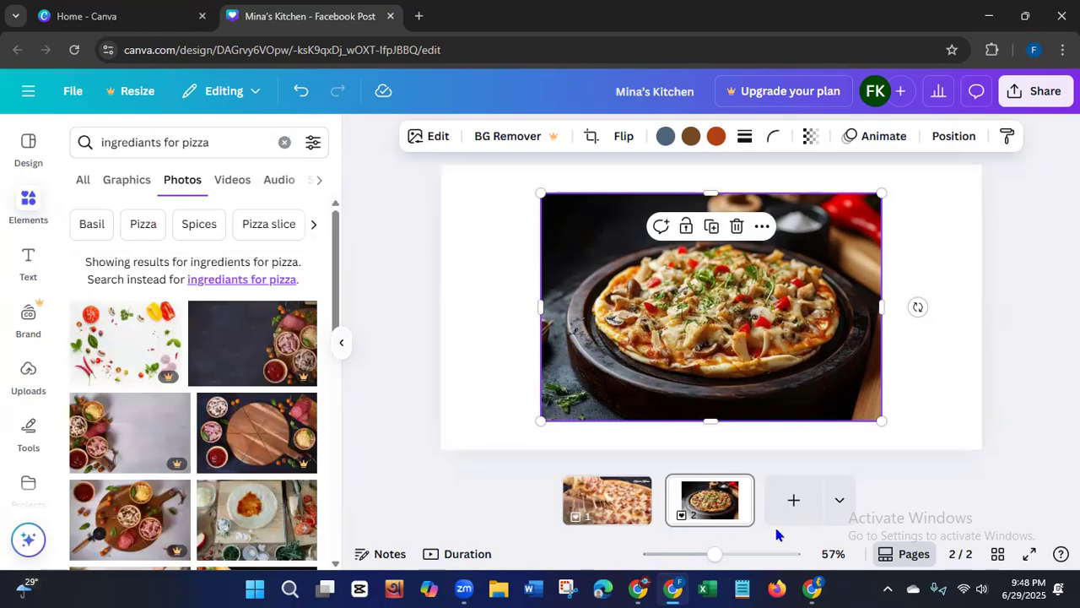
# Step: Add a third page and set the photo of sauced pizza dough with mushrooms and tomatoes as its background
pyautogui.click(793, 500)
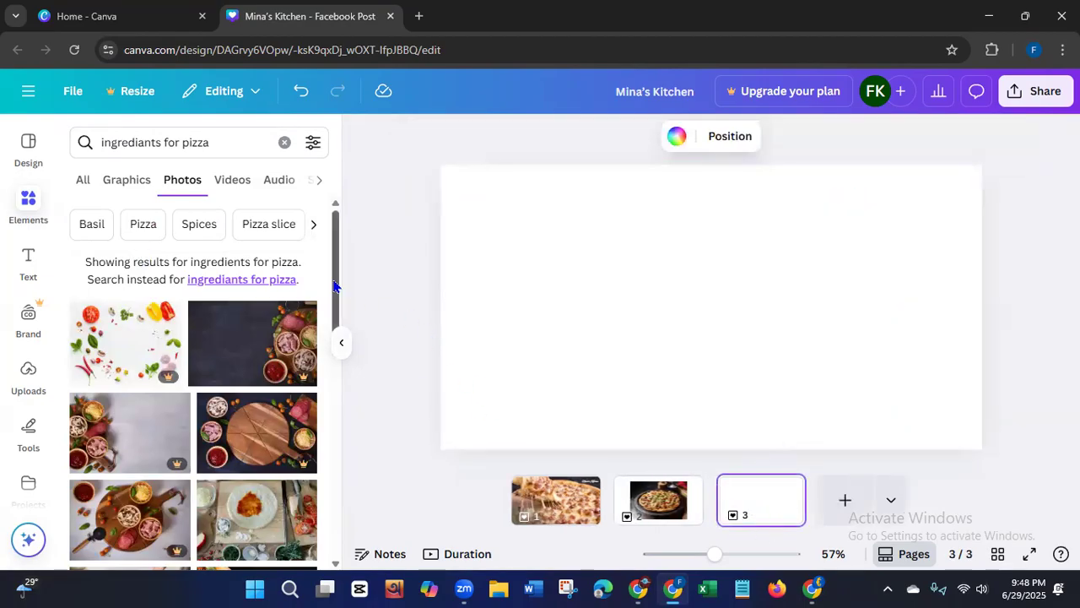
pyautogui.moveTo(334, 287); pyautogui.dragTo(328, 422)
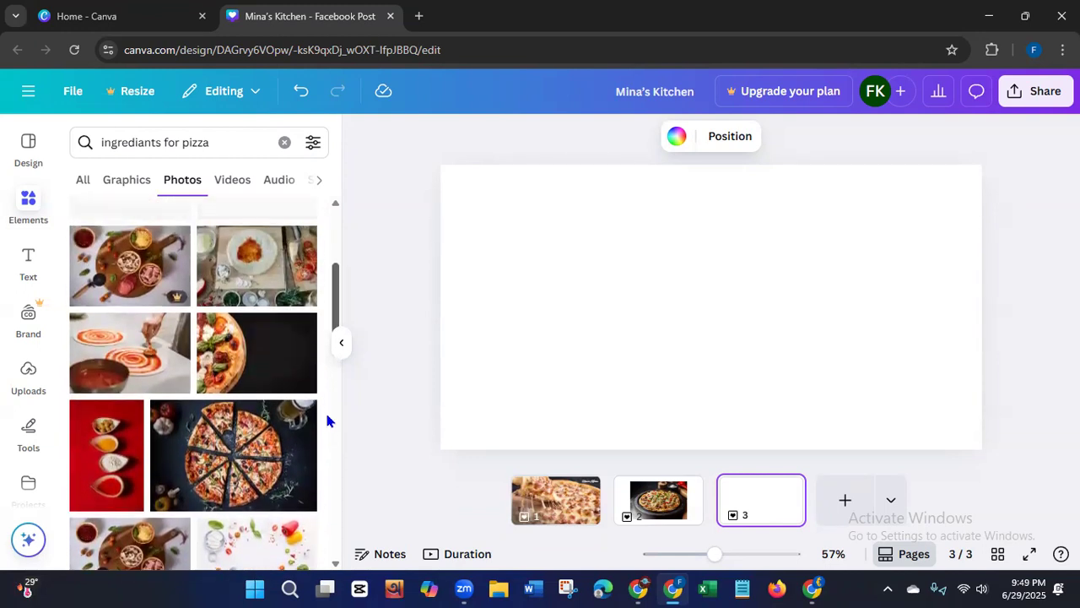
pyautogui.scroll(2, 327, 394)
pyautogui.click(239, 363)
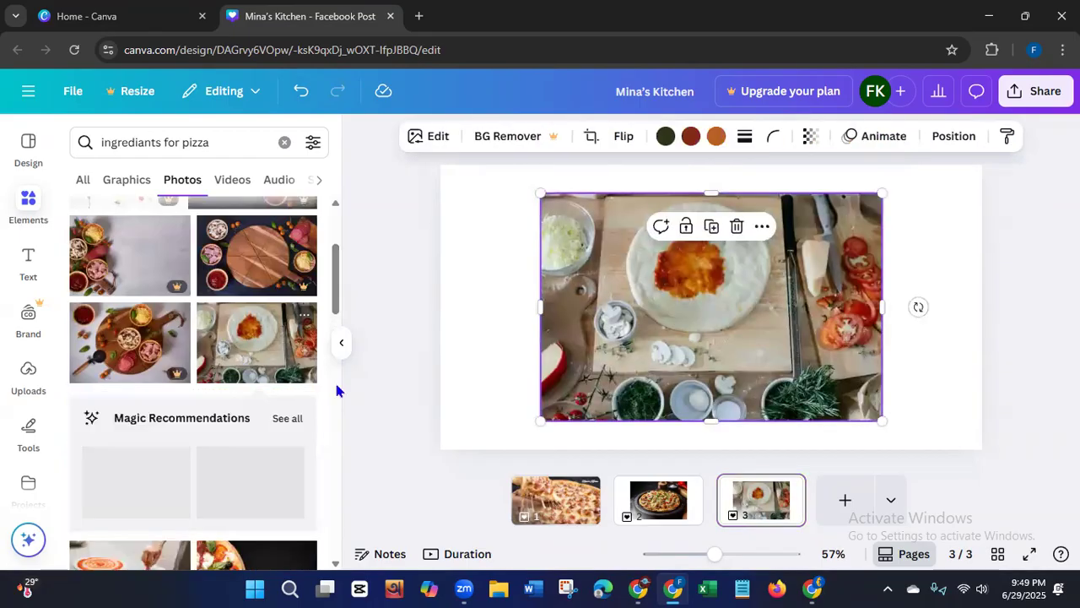
pyautogui.rightClick(710, 333)
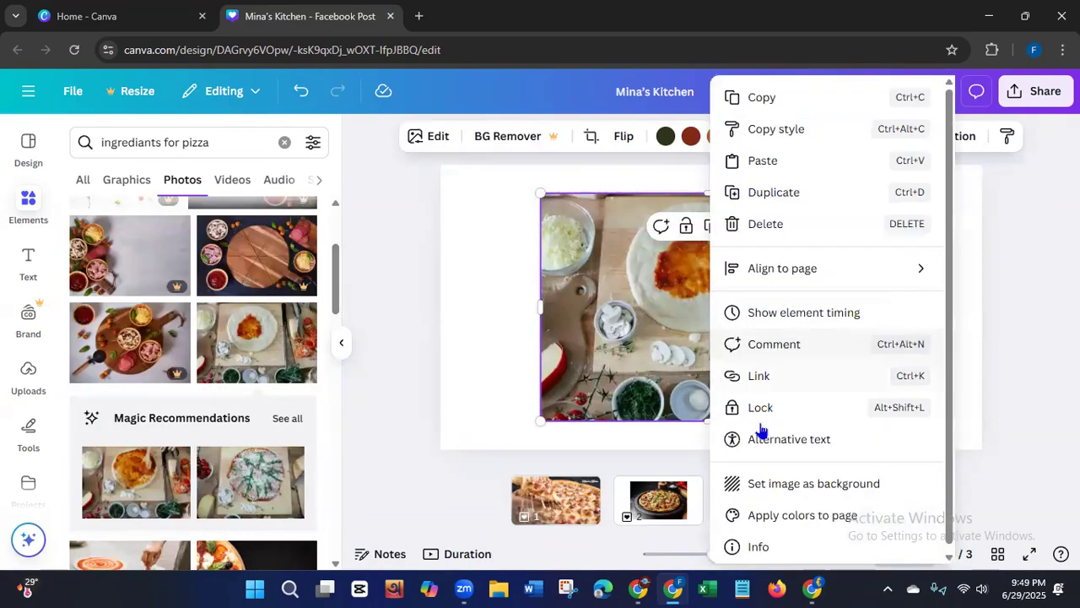
pyautogui.click(781, 489)
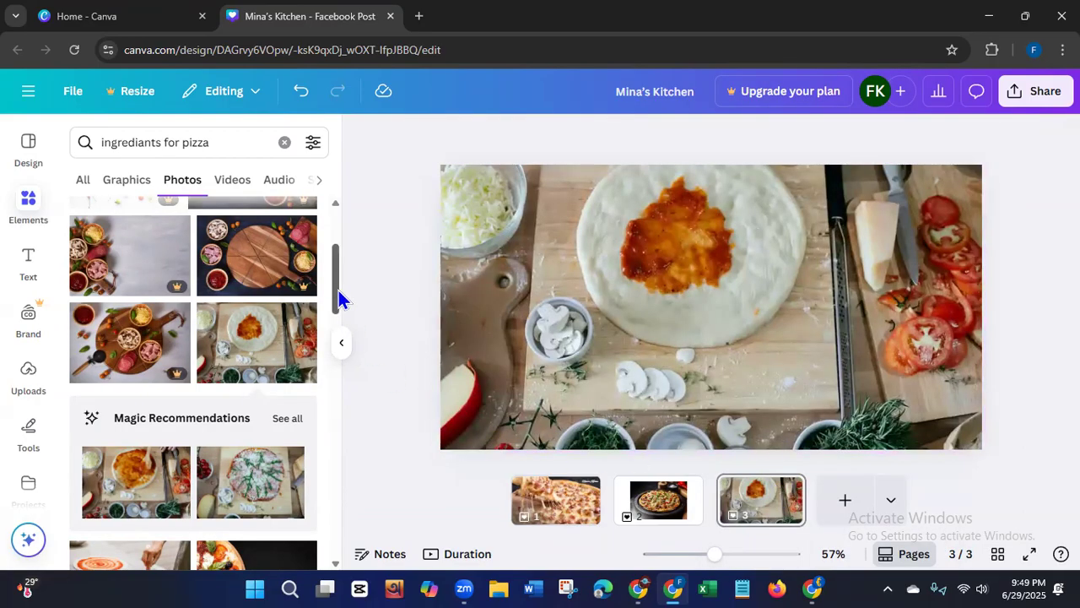
# Step: Add a fourth page and set the photo of two people preparing a pizza among ingredients as its background
pyautogui.moveTo(336, 294); pyautogui.dragTo(338, 575)
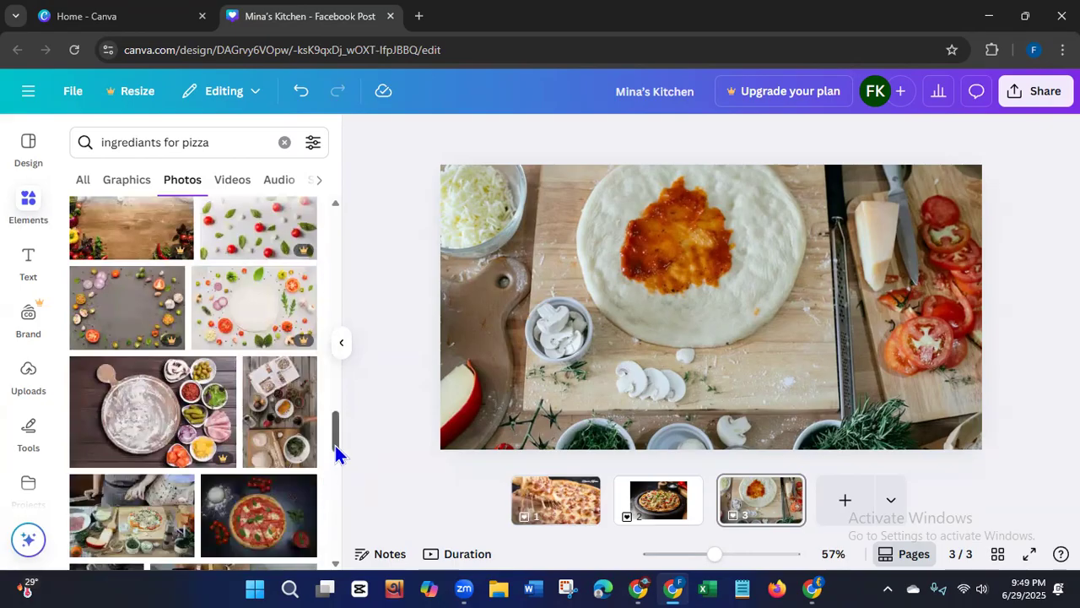
pyautogui.moveTo(335, 440); pyautogui.dragTo(332, 460)
pyautogui.click(829, 512)
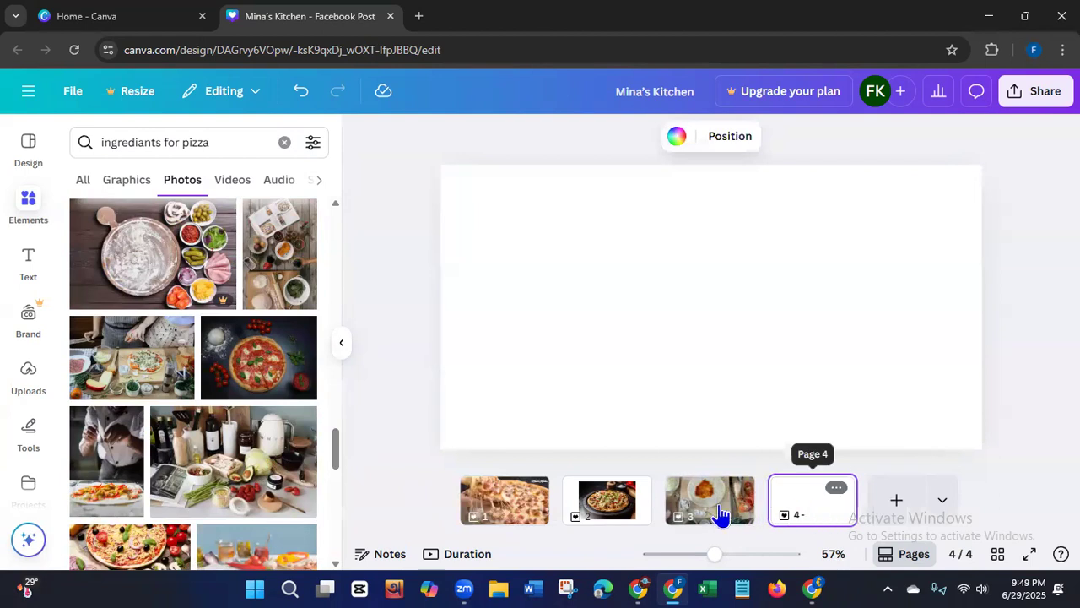
pyautogui.click(137, 387)
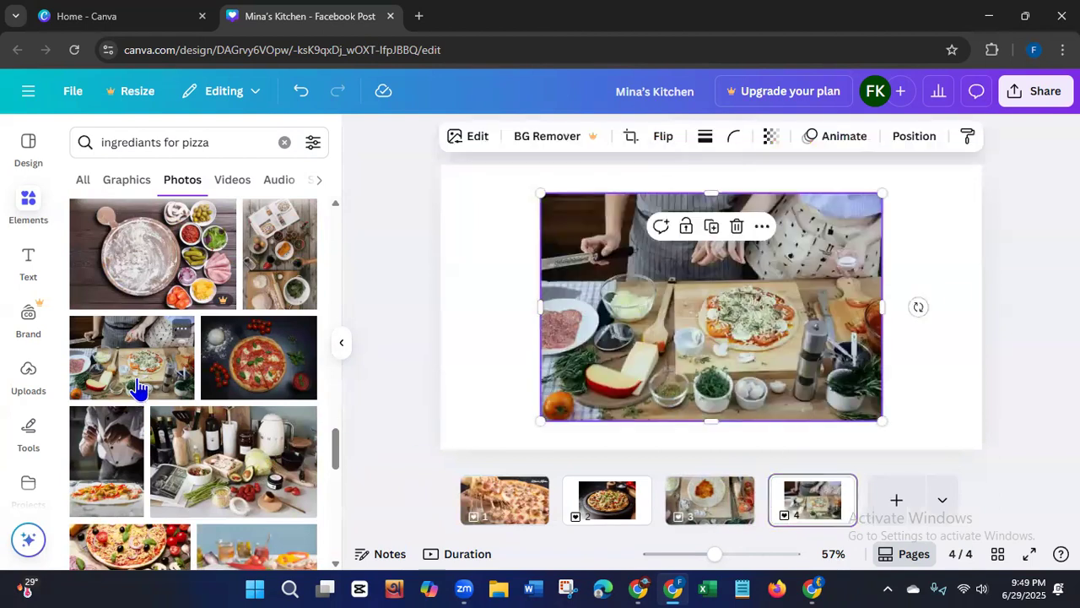
pyautogui.rightClick(650, 342)
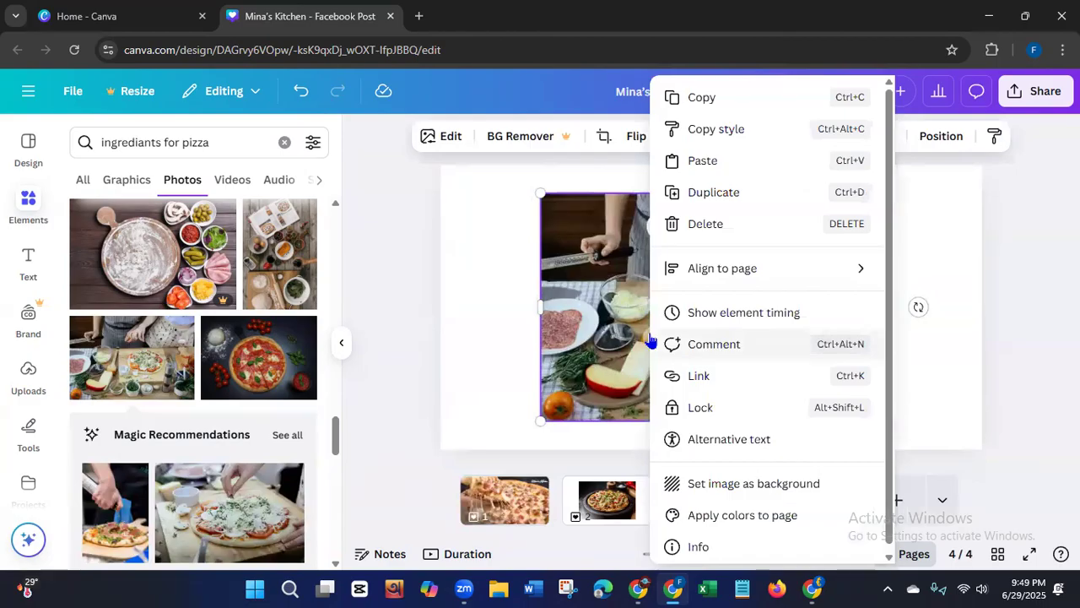
pyautogui.click(695, 482)
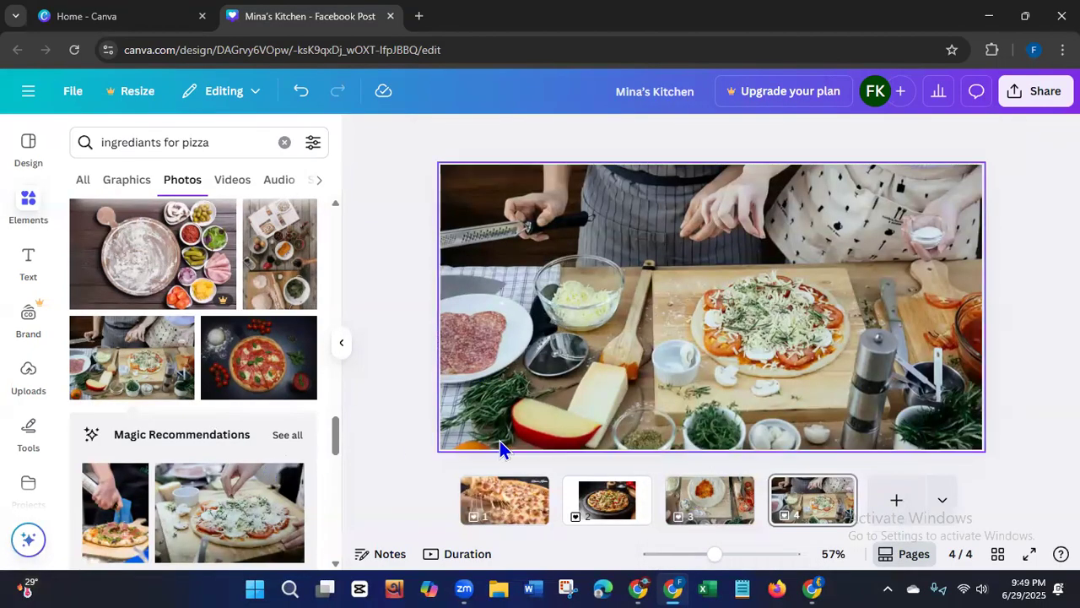
# Step: Copy the Mina's Kitchen heading from page 1 and paste it onto page 4
pyautogui.click(532, 503)
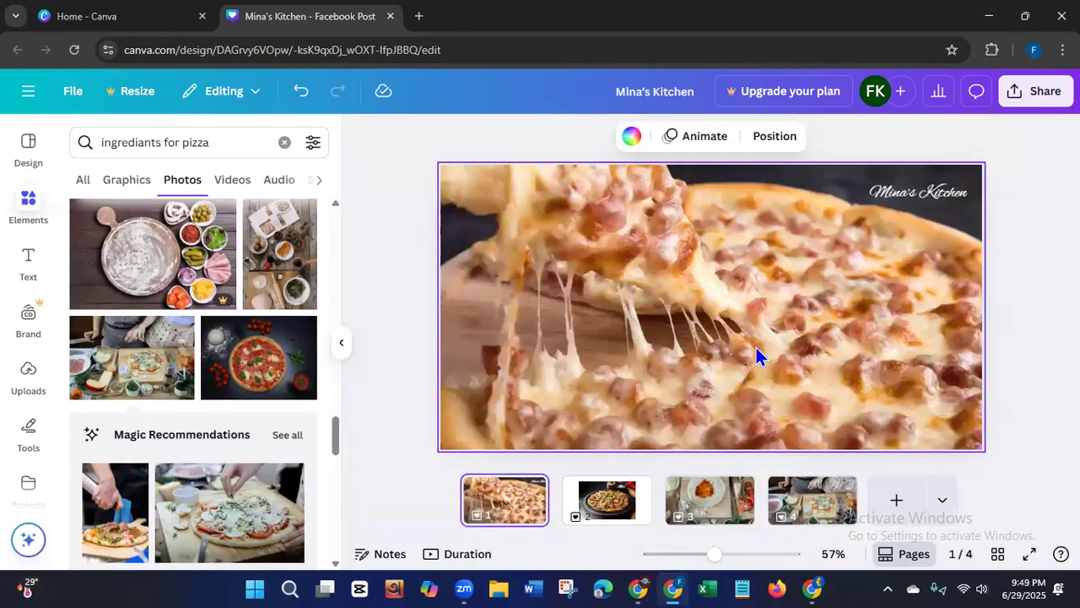
pyautogui.click(926, 191)
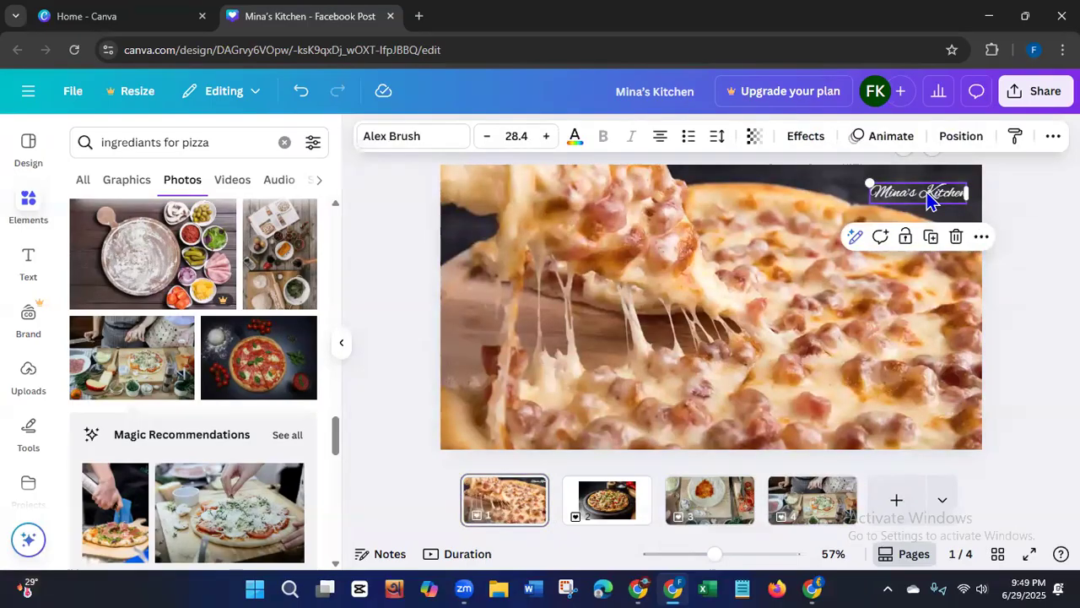
pyautogui.rightClick(927, 192)
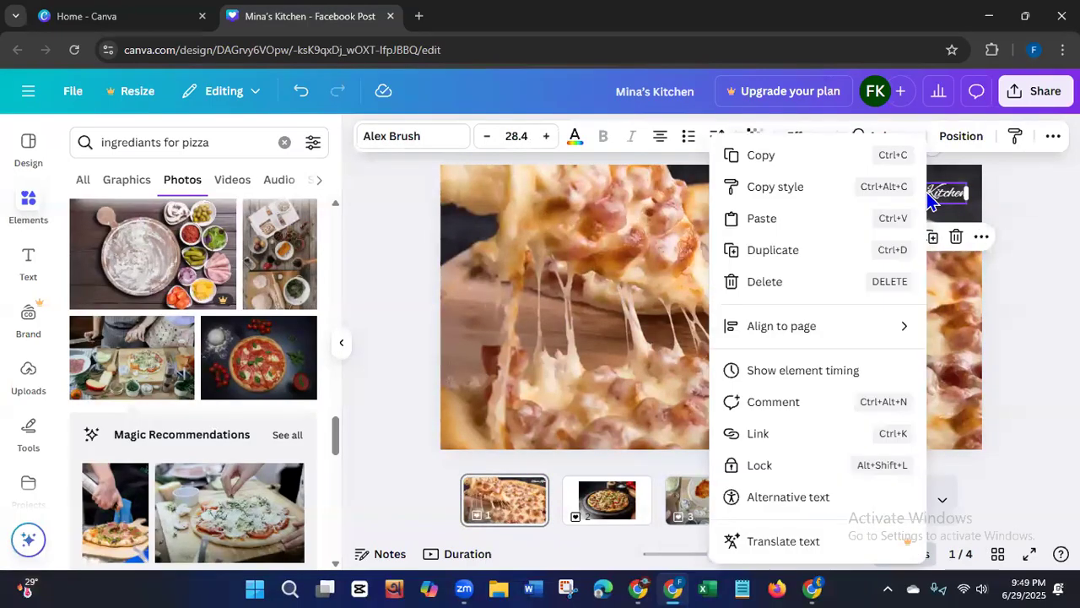
pyautogui.click(761, 155)
pyautogui.click(812, 499)
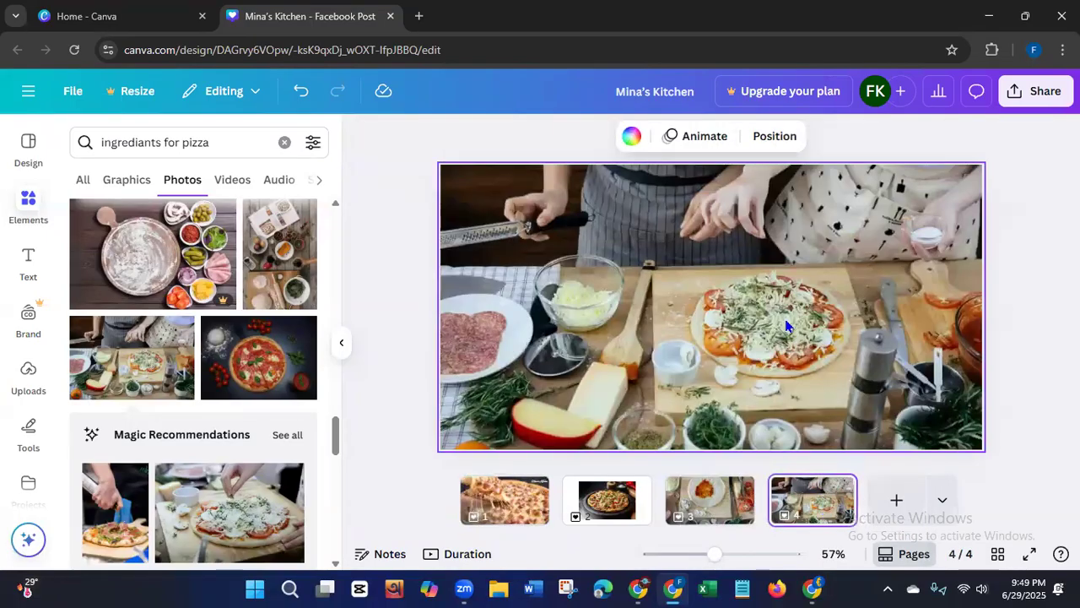
pyautogui.hotkey('ctrl', 'v')
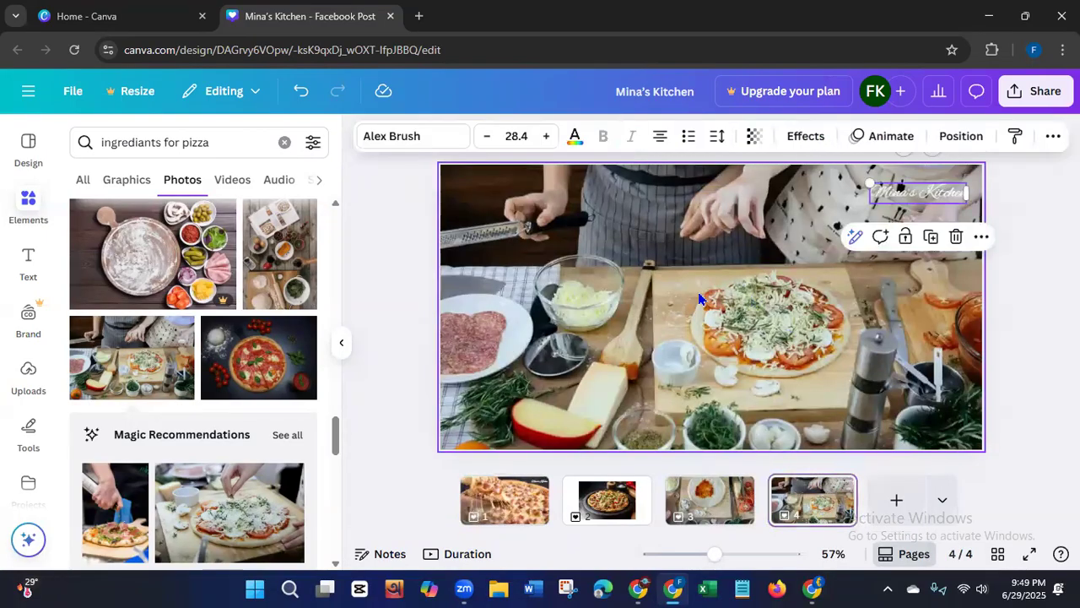
pyautogui.click(423, 305)
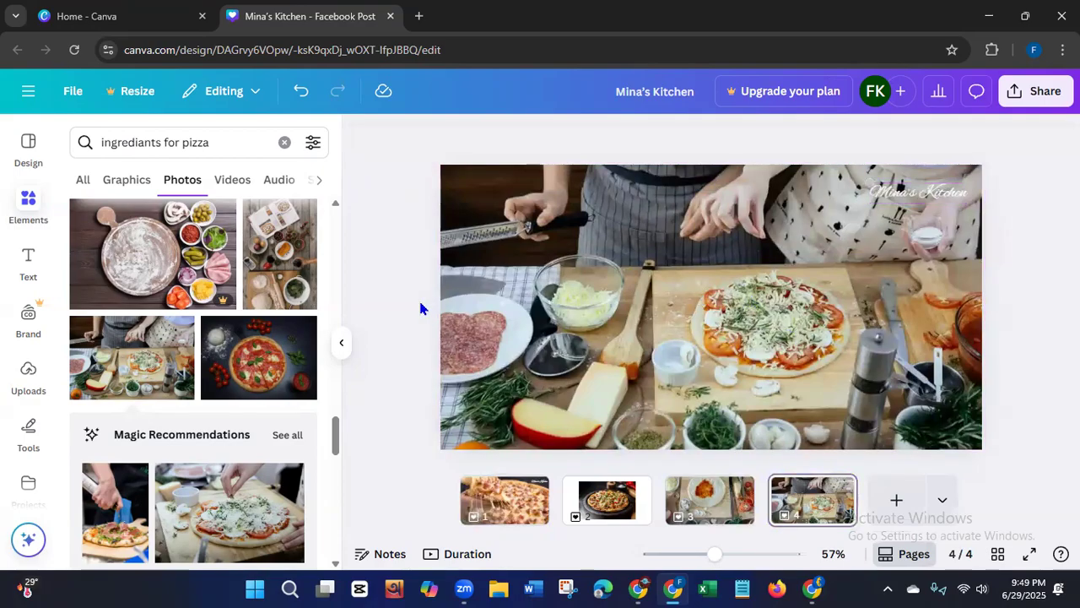
# Step: Move the pasted heading on page 4 to the upper-left corner of the photo
pyautogui.click(884, 194)
pyautogui.moveTo(905, 202); pyautogui.dragTo(487, 199)
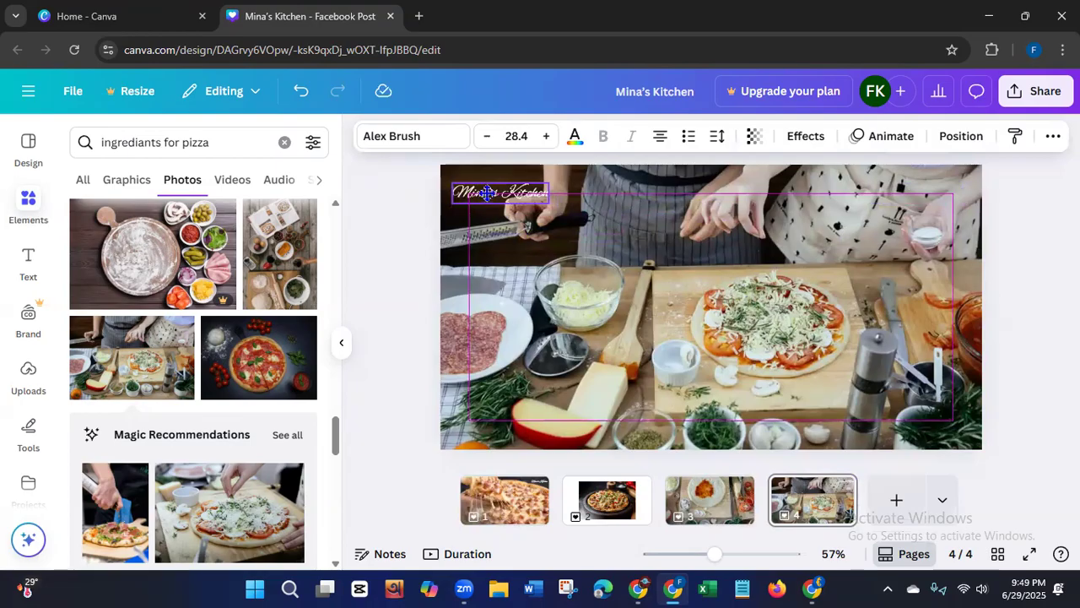
pyautogui.click(409, 312)
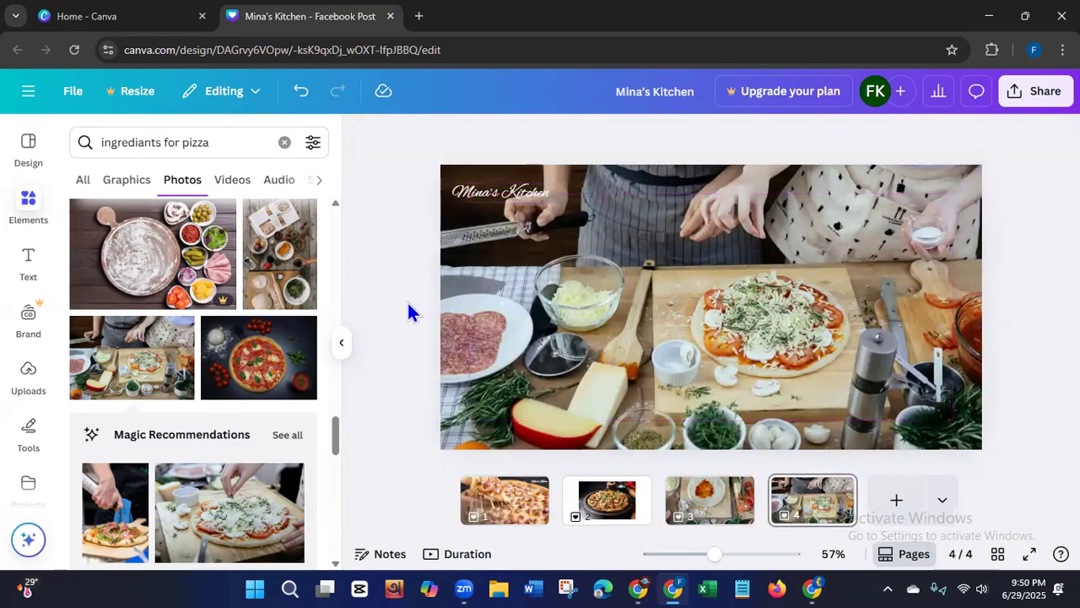
# Step: Move the Mina's Kitchen heading on page 4 closer to the photo's upper-left corner and nudge it slightly away from the edges
pyautogui.click(494, 195)
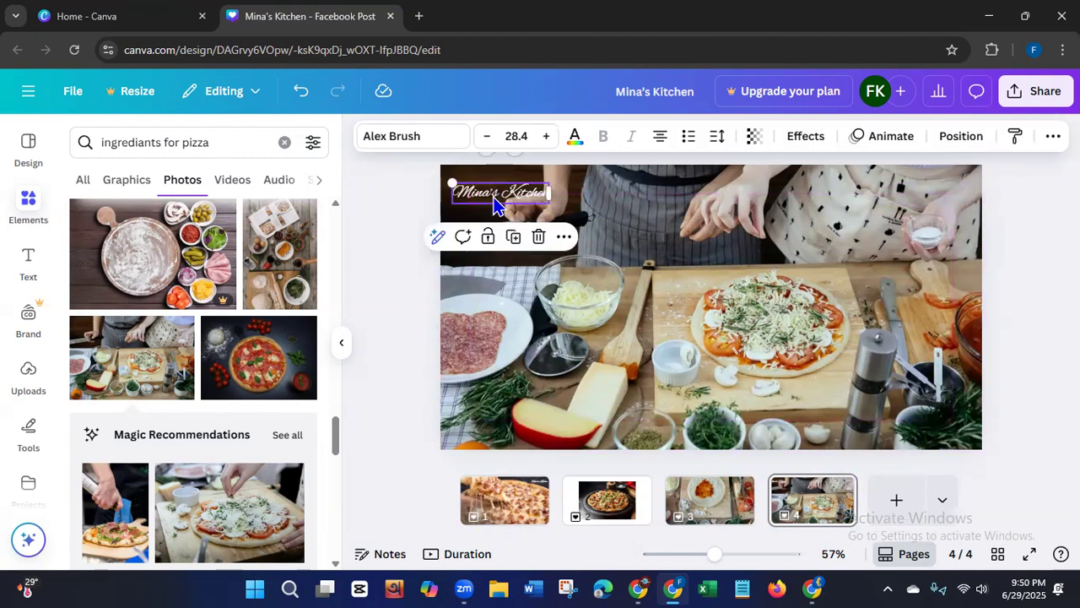
pyautogui.moveTo(495, 202); pyautogui.dragTo(486, 178)
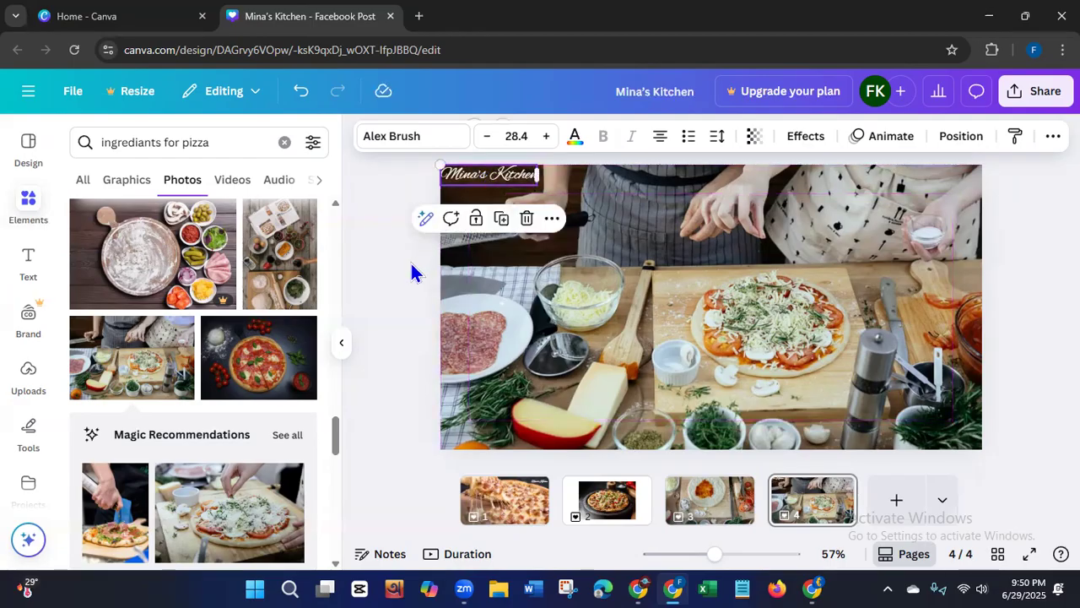
pyautogui.click(410, 271)
pyautogui.press('Right')
pyautogui.press('Right')
pyautogui.press('Right')
pyautogui.press('Right')
pyautogui.press('Right')
pyautogui.press('Right')
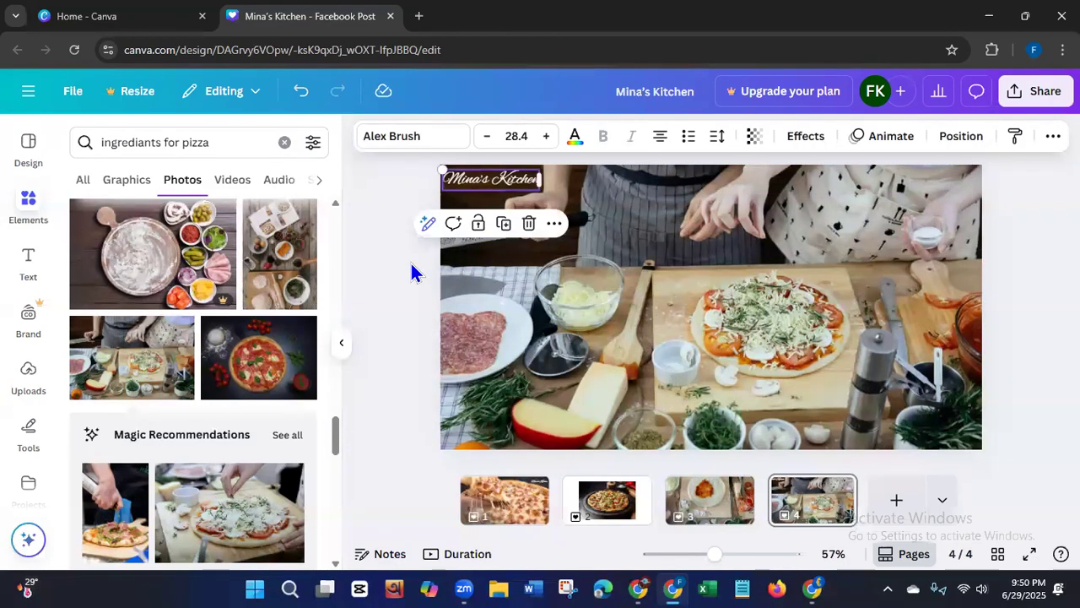
pyautogui.click(411, 272)
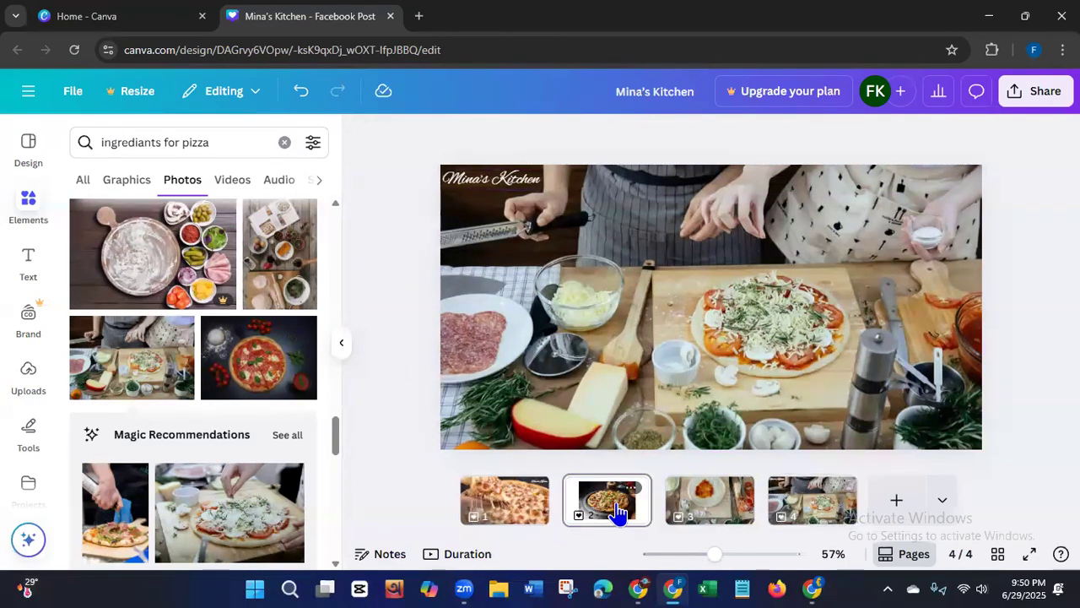
# Step: Set the photo of the mushroom-topped pizza on page 2 as that page's background
pyautogui.click(619, 510)
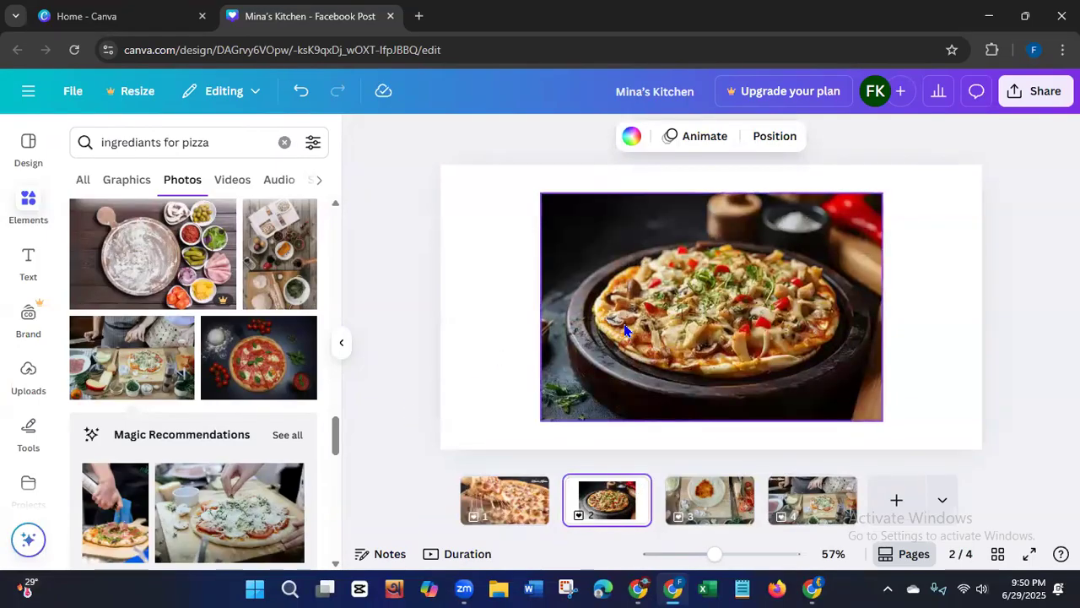
pyautogui.rightClick(623, 329)
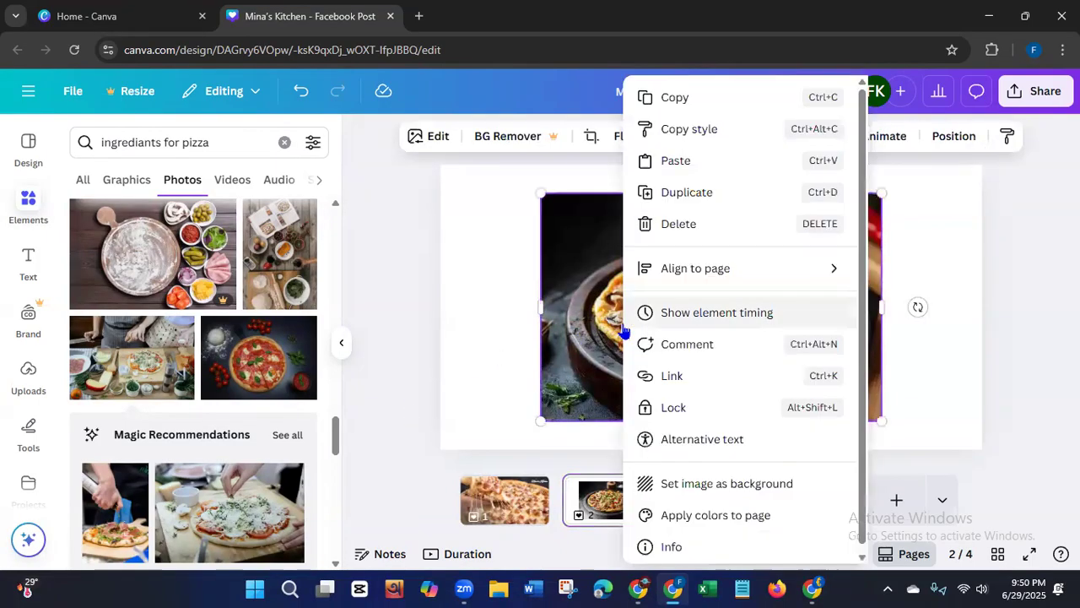
pyautogui.click(673, 483)
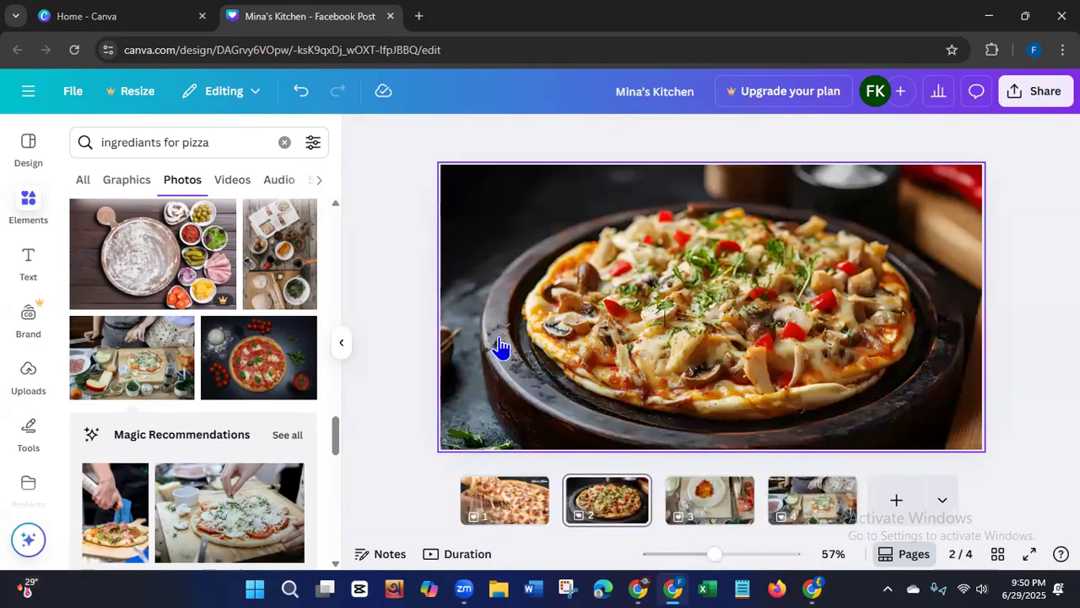
# Step: Paste the copied Mina's Kitchen heading onto page 2 and move it to the upper-left corner of the photo
pyautogui.hotkey('ctrl', 'v')
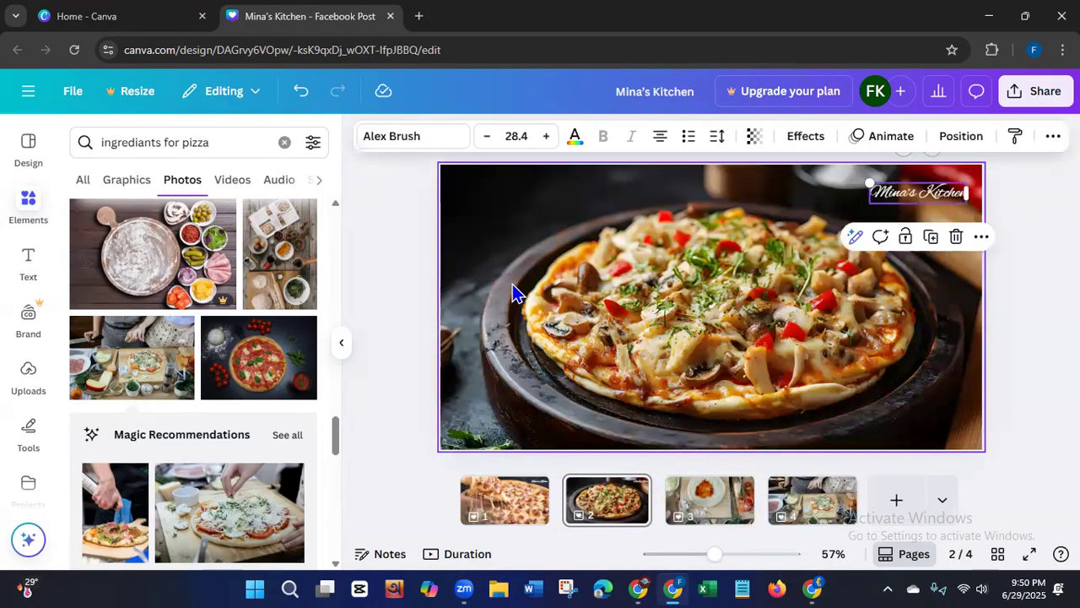
pyautogui.moveTo(887, 196); pyautogui.dragTo(483, 199)
pyautogui.click(385, 308)
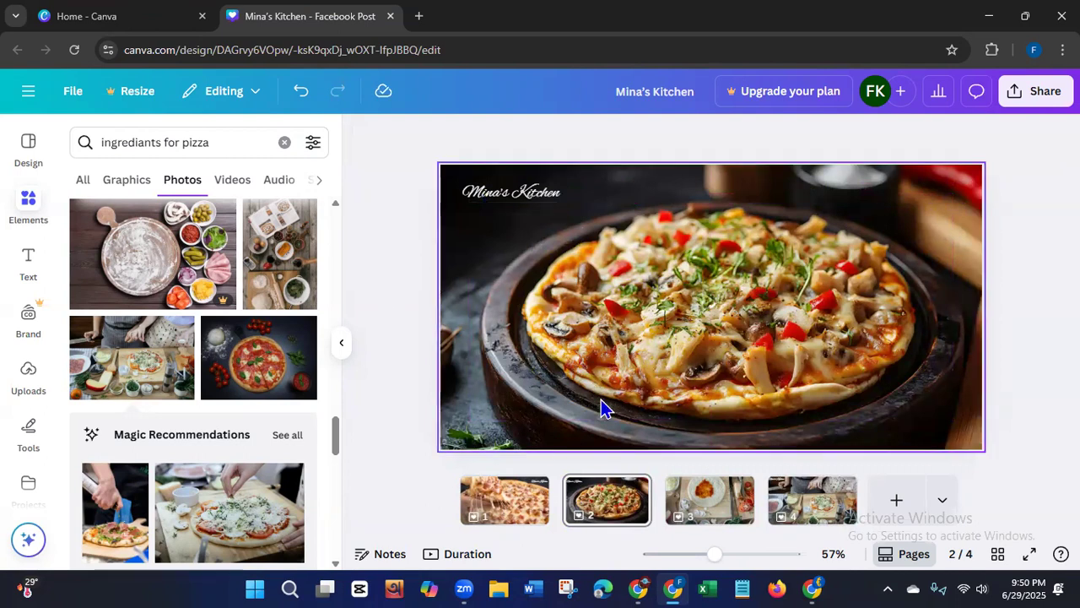
# Step: Delete page 3, which holds the sauced pizza dough photo
pyautogui.click(712, 515)
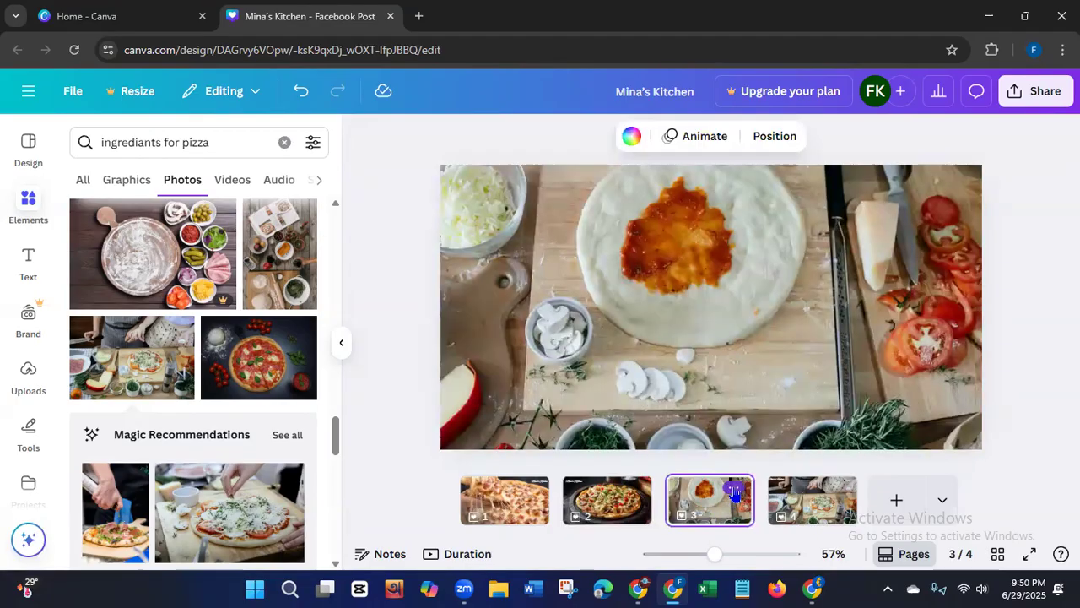
pyautogui.click(735, 494)
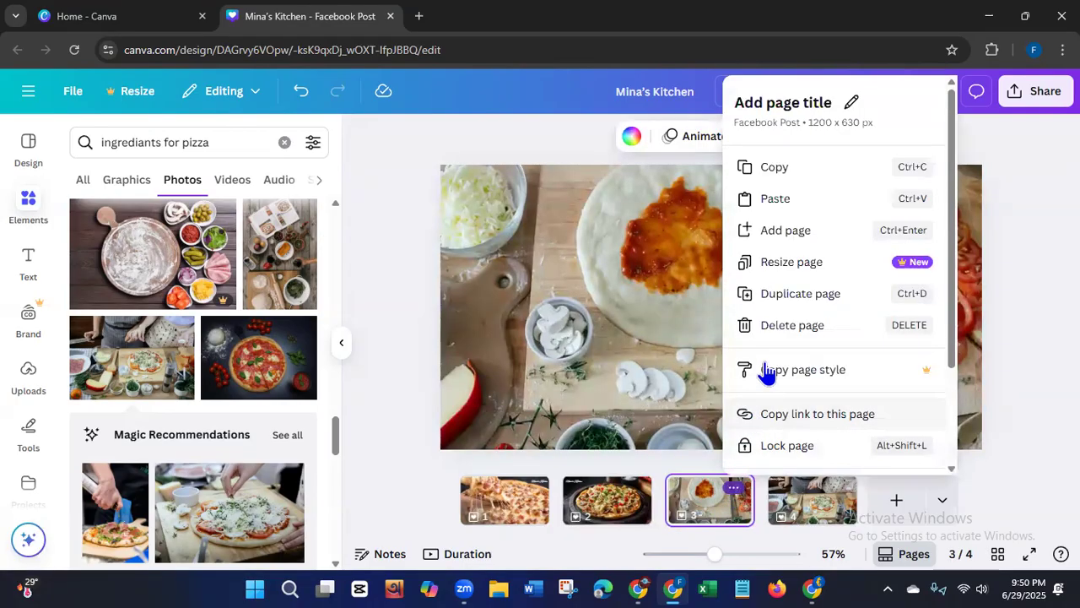
pyautogui.click(775, 328)
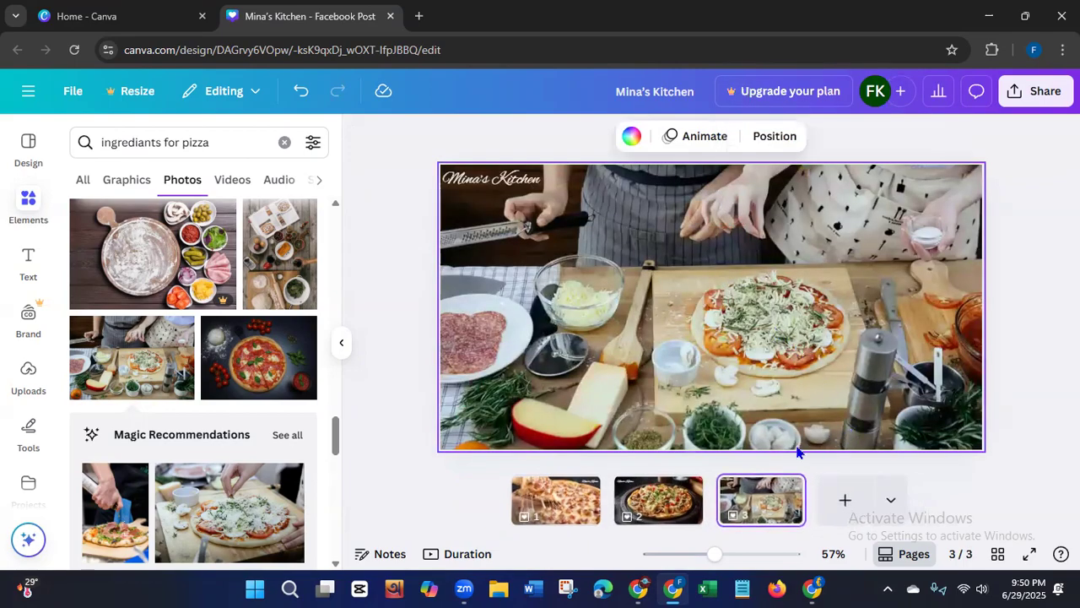
# Step: Replace the last page's background with the close photo of two women adding toppings to a pizza, and shift the heading slightly down
pyautogui.moveTo(336, 437); pyautogui.dragTo(336, 527)
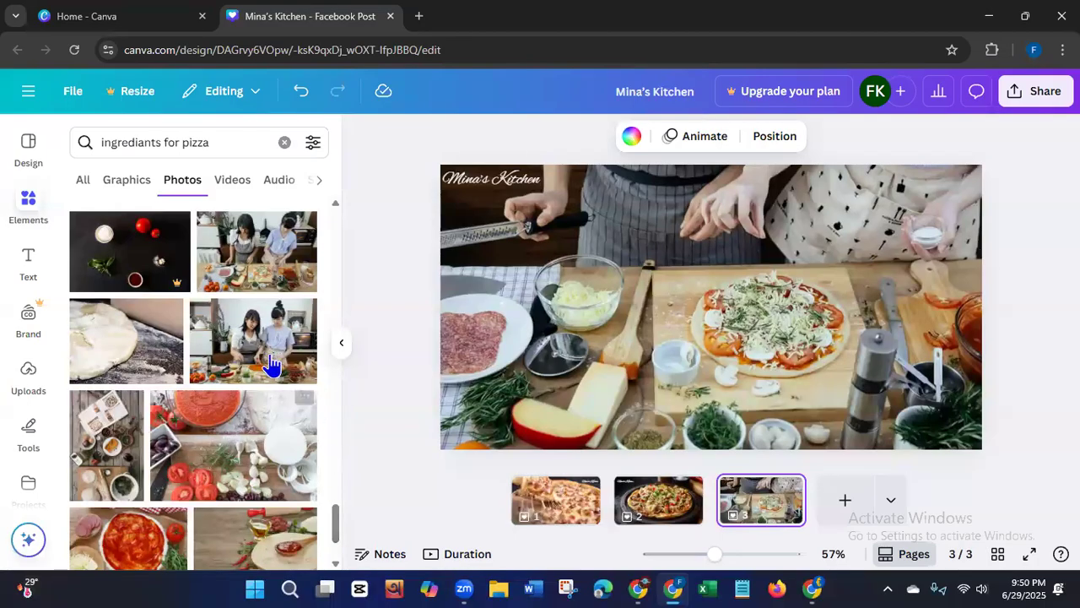
pyautogui.click(246, 277)
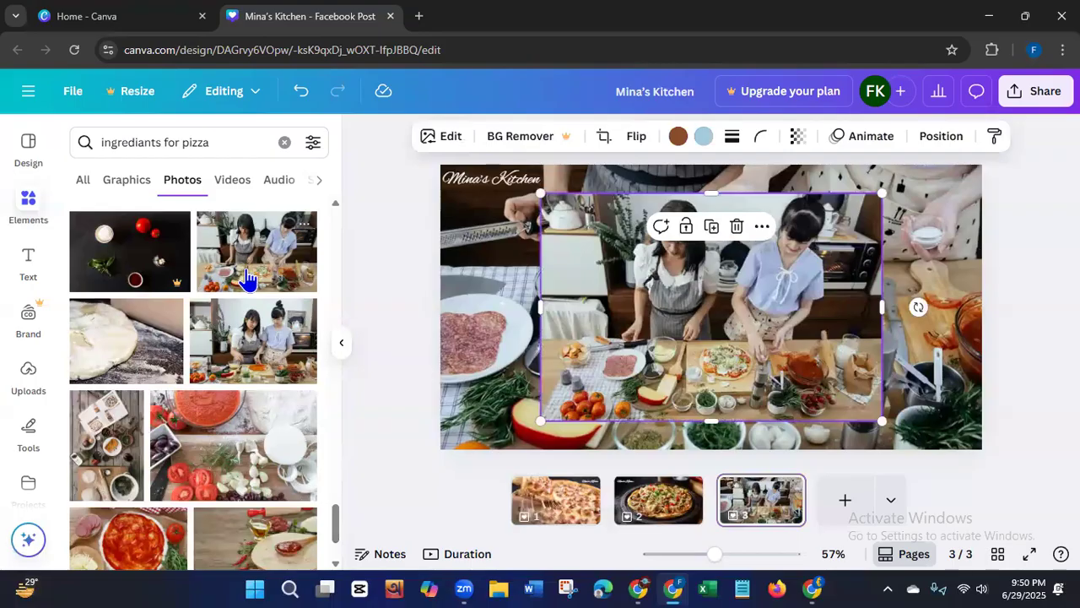
pyautogui.rightClick(631, 345)
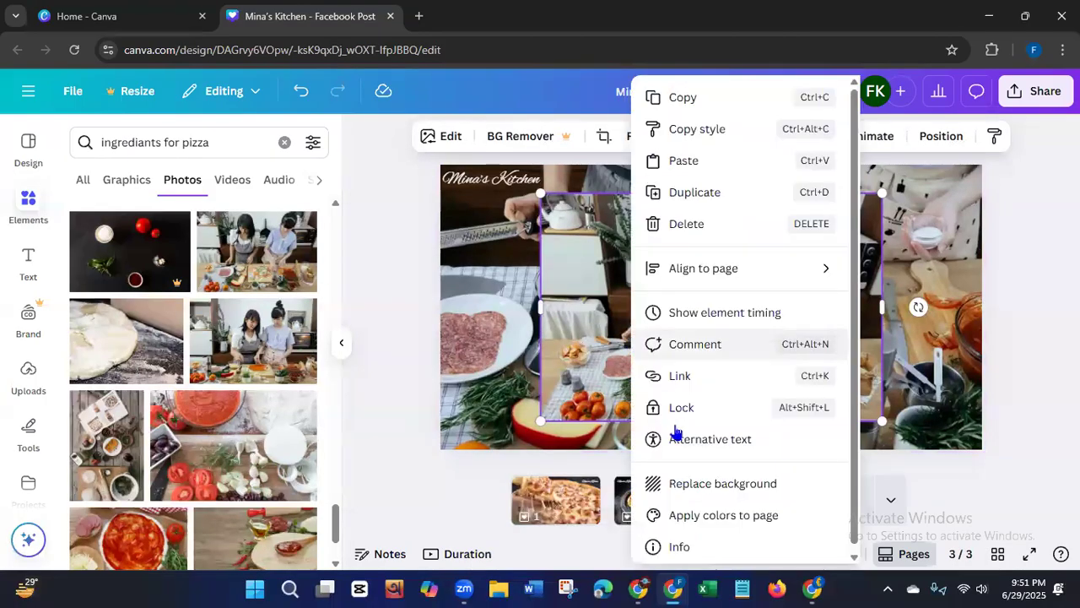
pyautogui.click(682, 483)
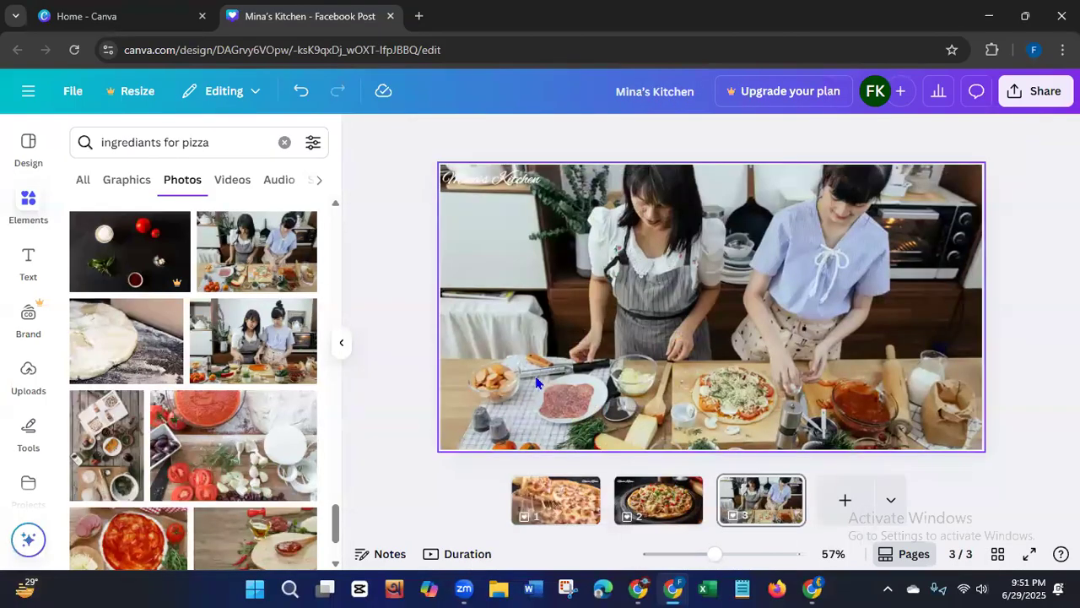
pyautogui.click(474, 172)
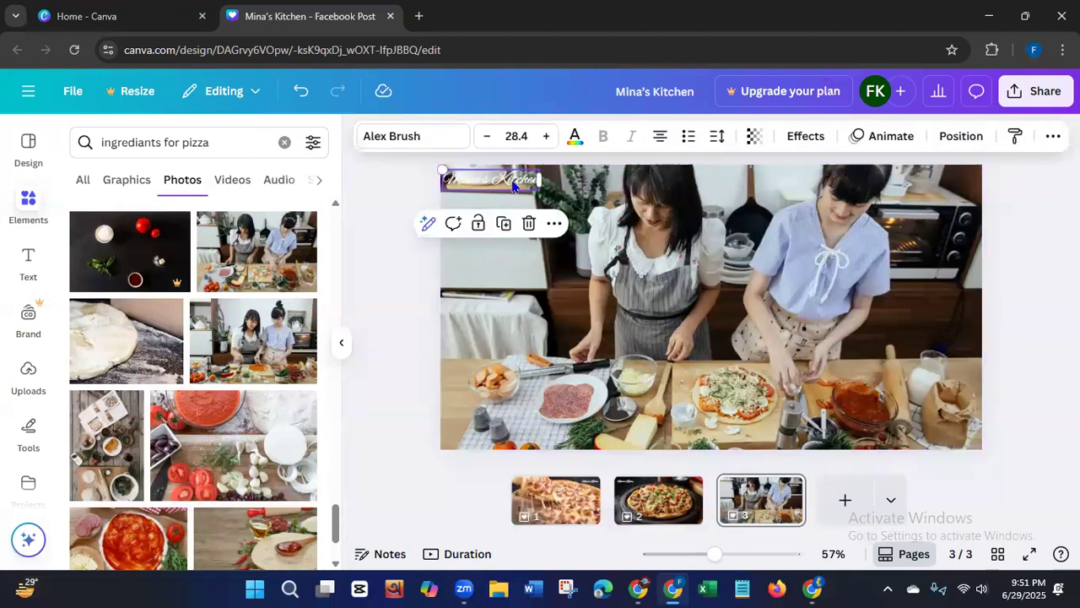
pyautogui.moveTo(512, 188); pyautogui.dragTo(517, 200)
# Step: Replace page 3's background with the photo of two women preparing a sauced pizza base beside a shelf with a white teapot
pyautogui.click(290, 361)
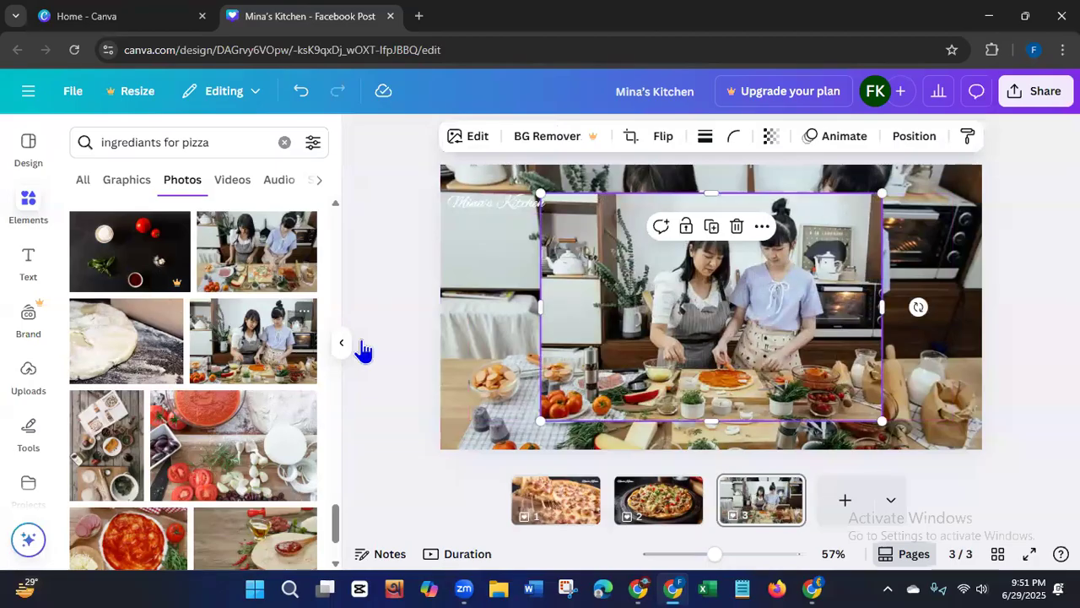
pyautogui.rightClick(615, 353)
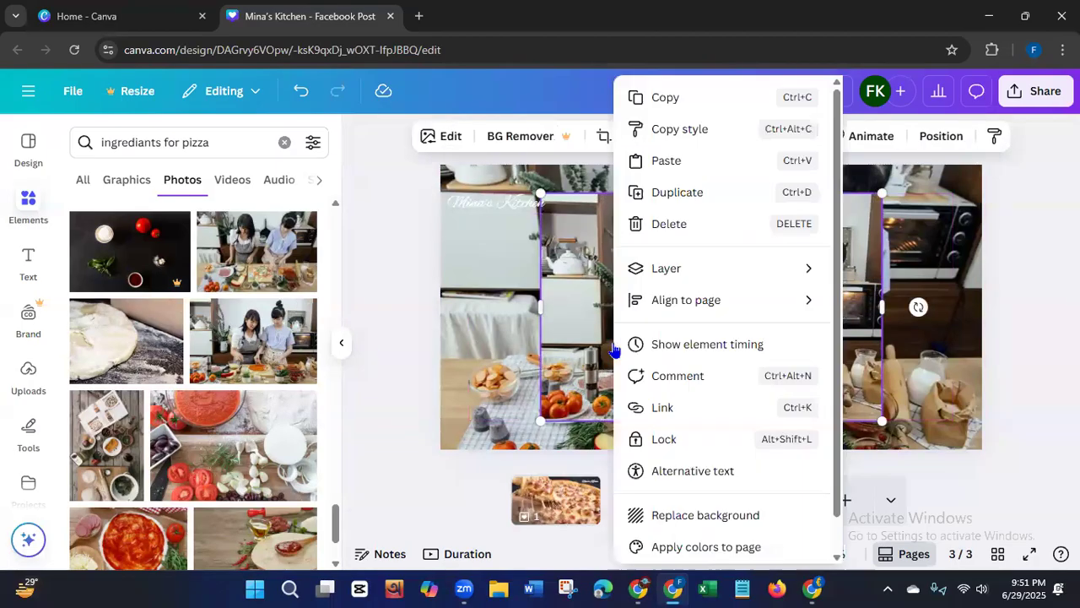
pyautogui.click(662, 523)
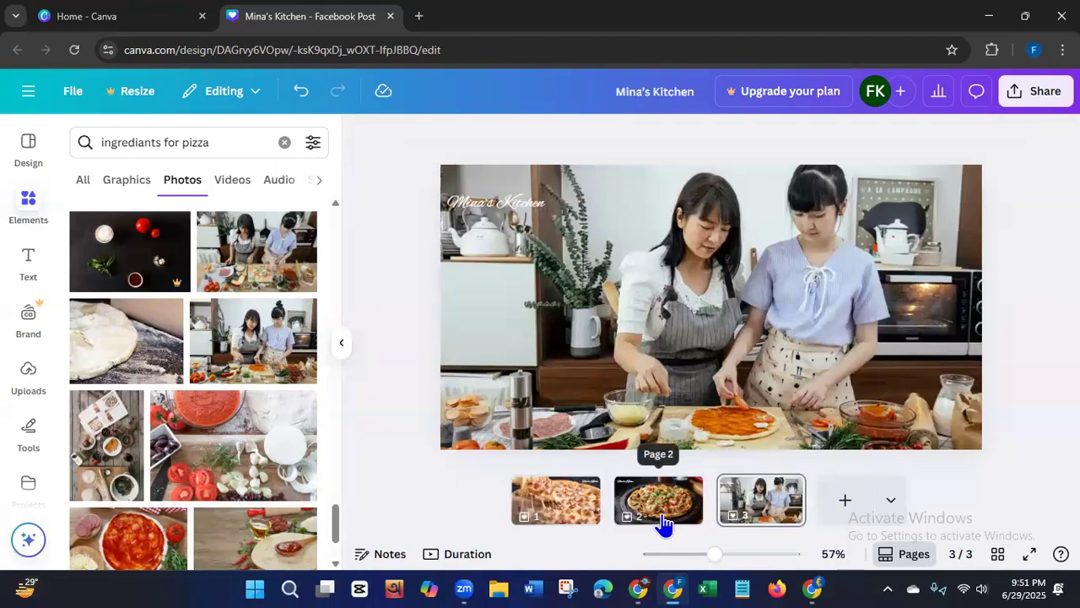
# Step: Reposition the Mina's Kitchen heading on page 3 above the teapot, near the photo's upper-left corner
pyautogui.click(508, 214)
pyautogui.moveTo(501, 215); pyautogui.dragTo(517, 198)
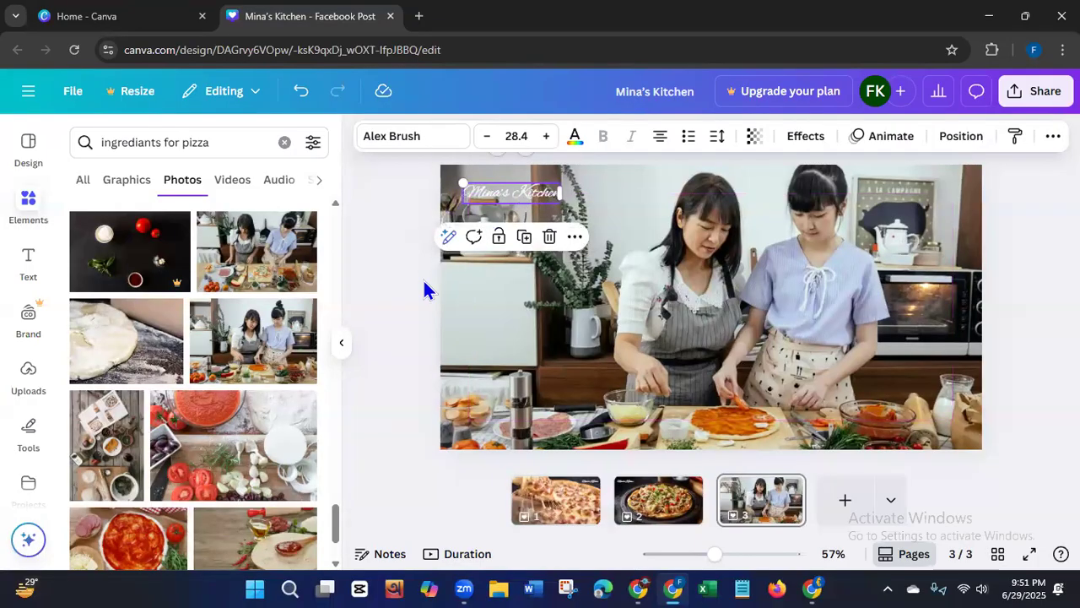
pyautogui.click(402, 302)
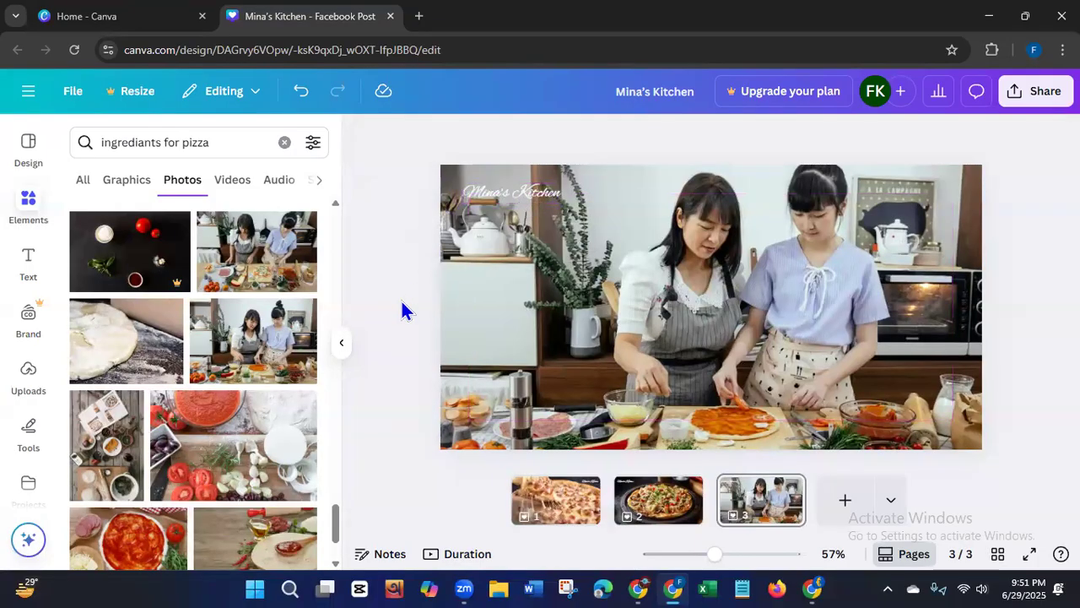
pyautogui.click(514, 189)
pyautogui.moveTo(520, 193)
pyautogui.mouseDown()
pyautogui.moveTo(538, 397)
pyautogui.moveTo(844, 218)
pyautogui.moveTo(931, 191)
pyautogui.moveTo(646, 180)
pyautogui.moveTo(525, 204)
pyautogui.moveTo(511, 186)
pyautogui.mouseUp()
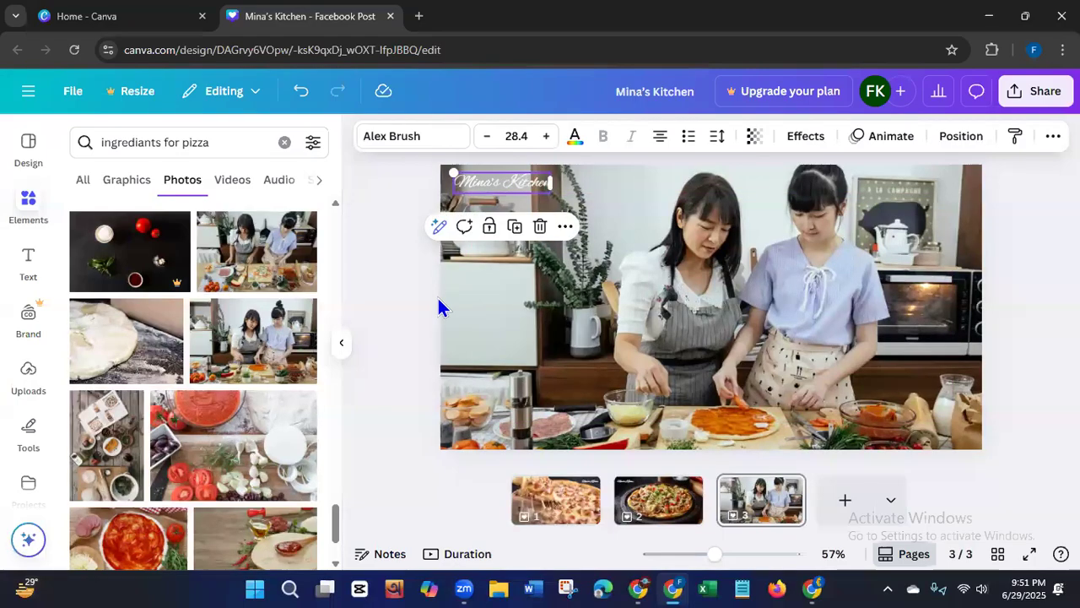
pyautogui.click(407, 346)
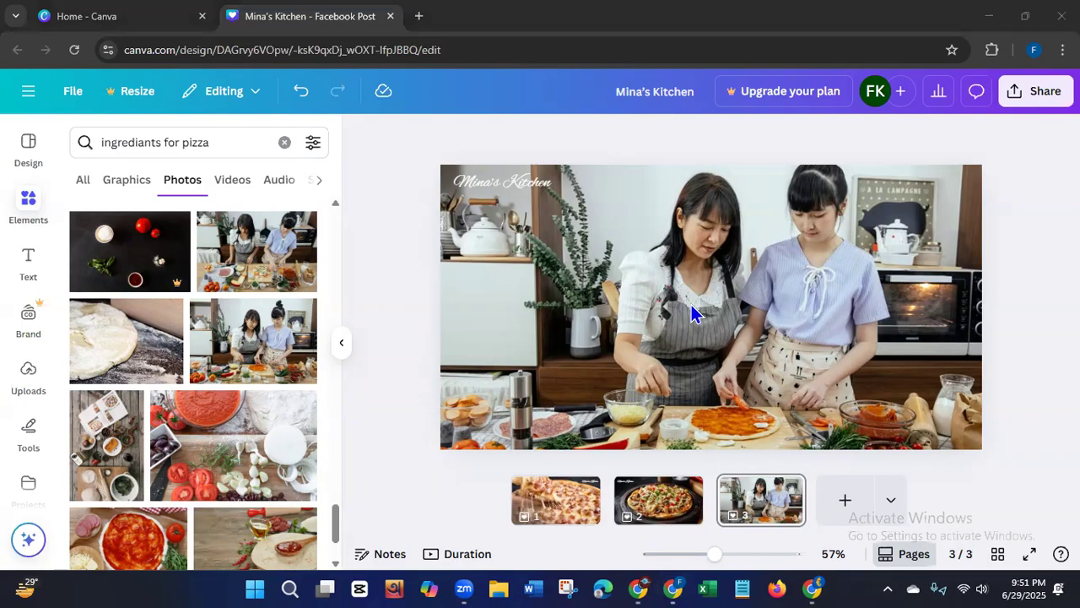
pyautogui.click(1037, 91)
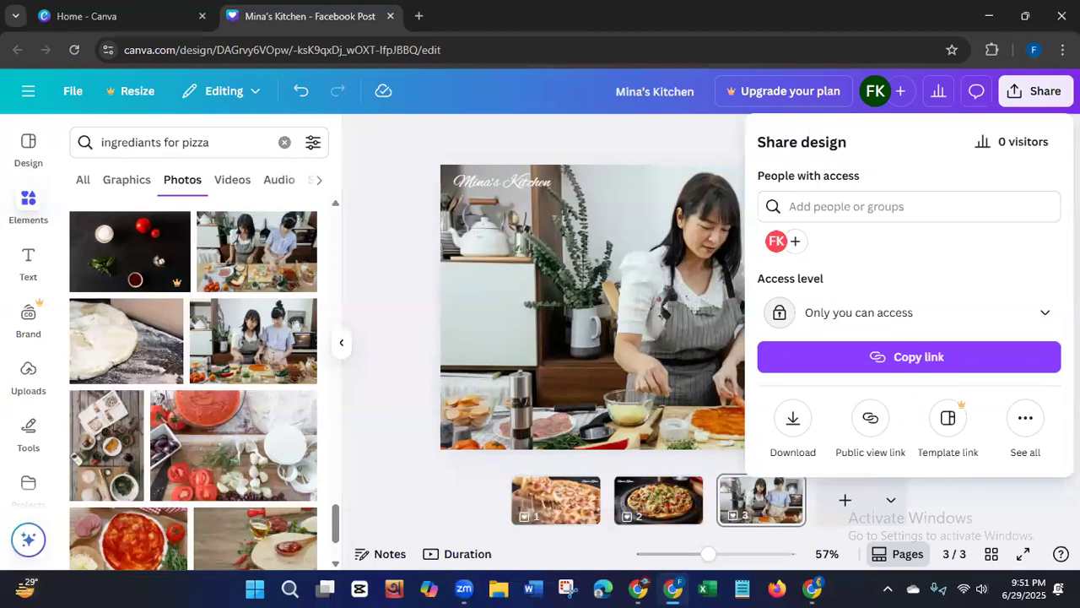
pyautogui.click(338, 508)
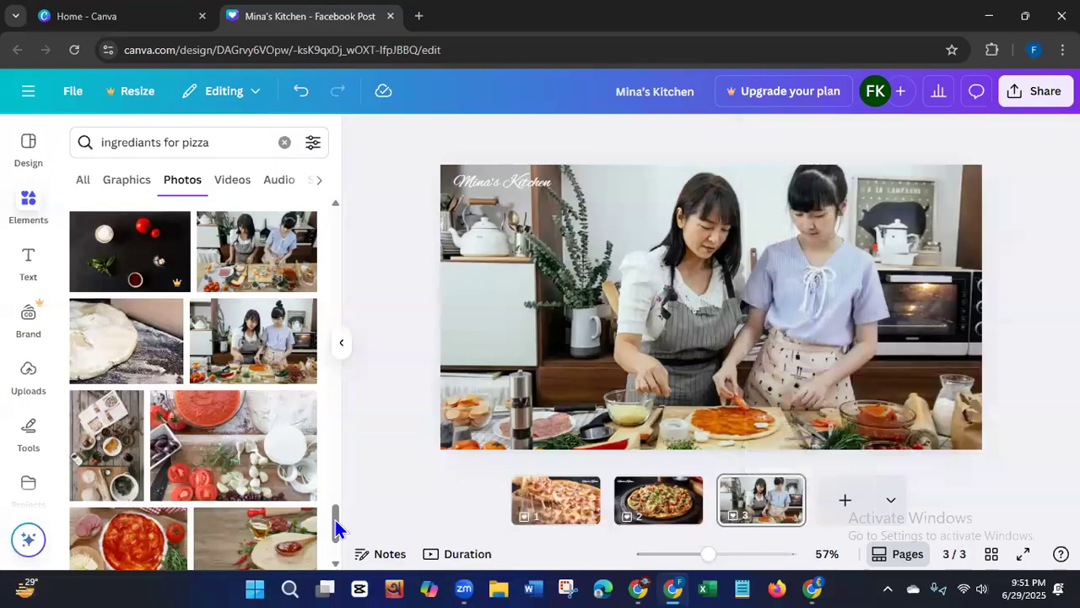
pyautogui.scroll(-3, 335, 519)
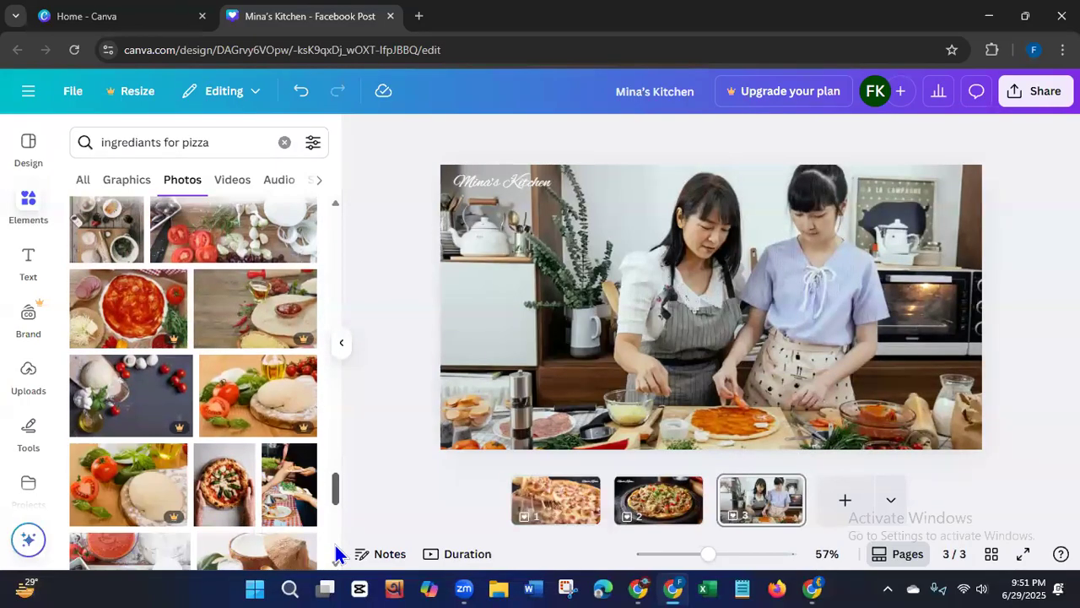
pyautogui.scroll(-4, 335, 549)
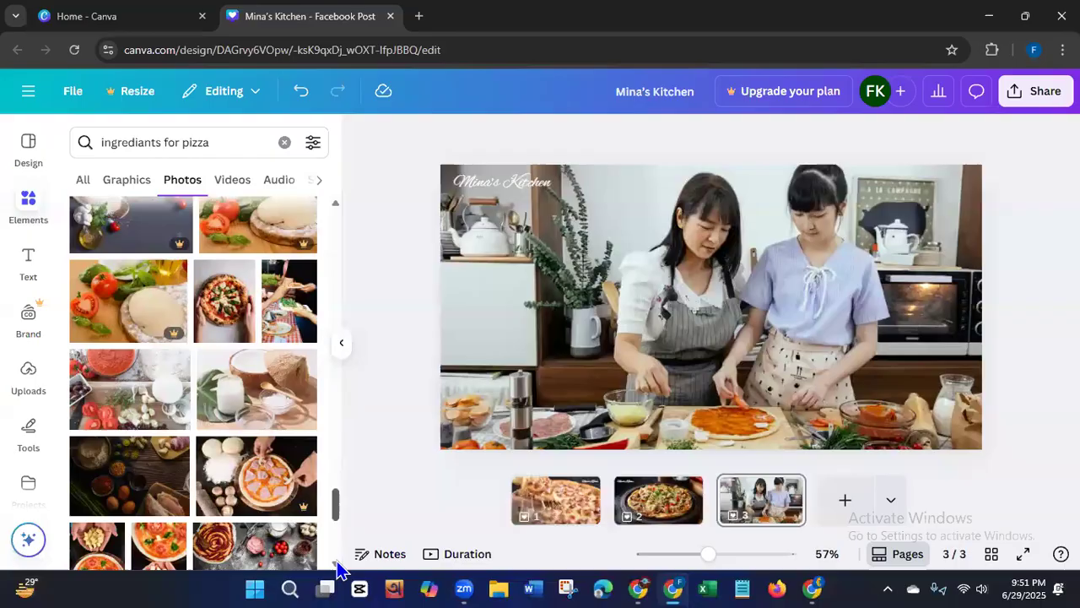
pyautogui.scroll(-5, 336, 564)
pyautogui.scroll(1, 335, 557)
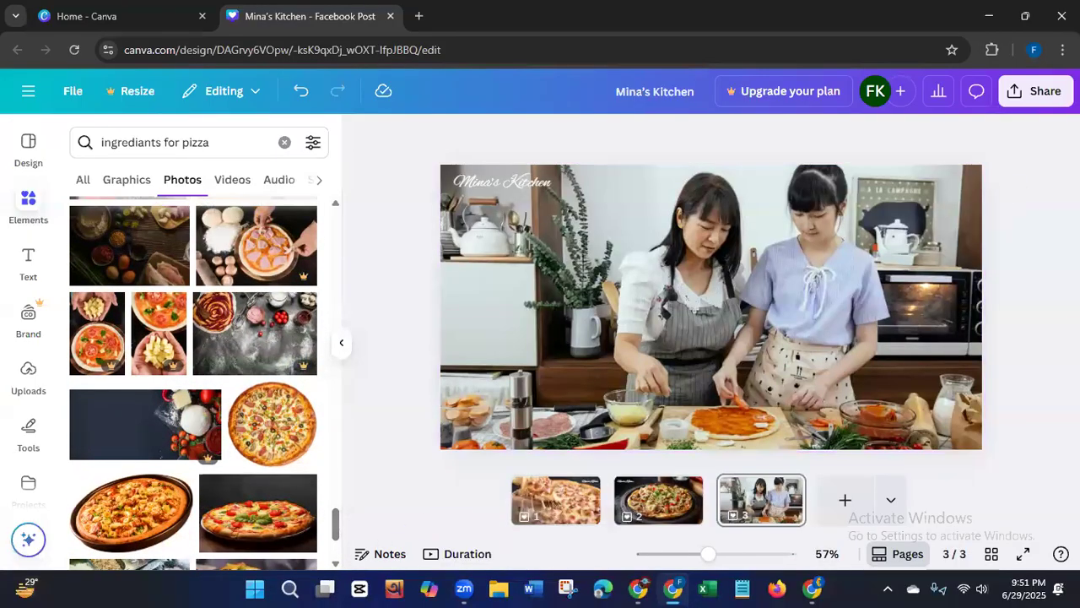
# Step: Download the Mina's Kitchen design as JPG files
pyautogui.click(1047, 108)
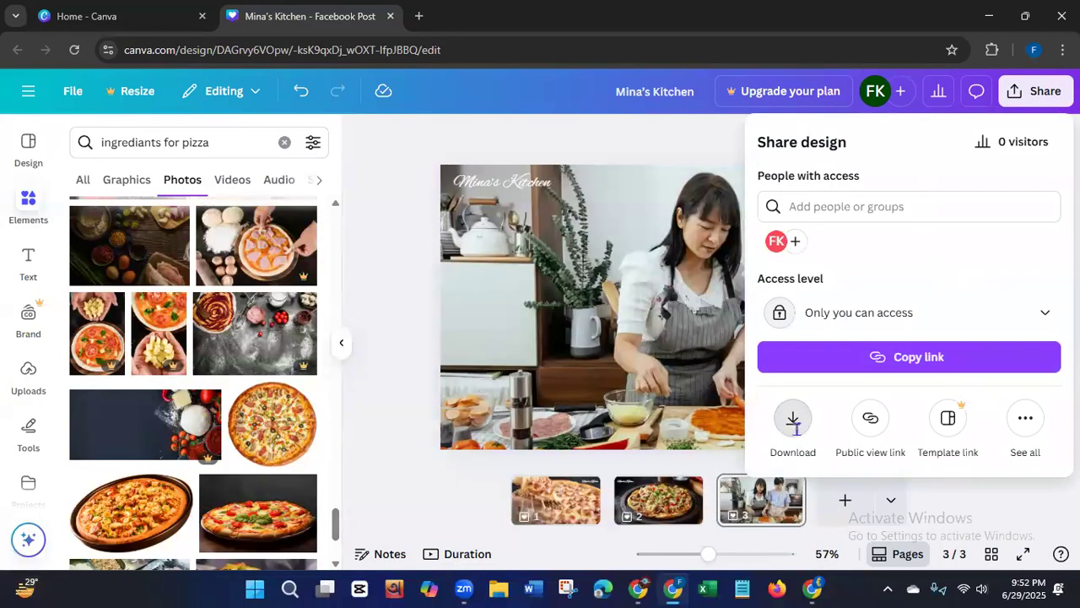
pyautogui.click(793, 426)
pyautogui.click(1011, 207)
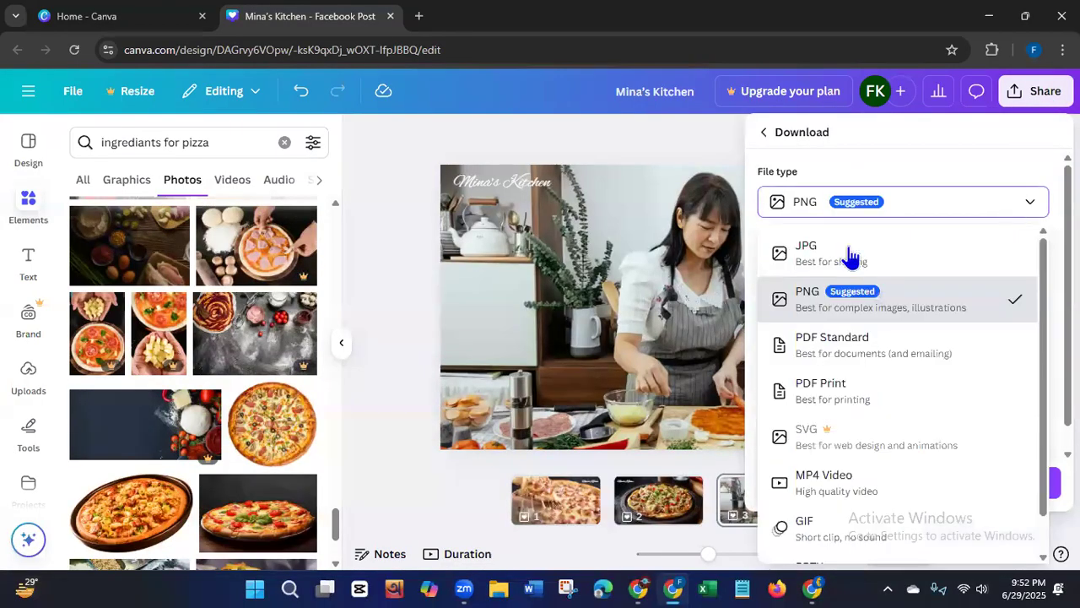
pyautogui.click(844, 246)
pyautogui.click(957, 490)
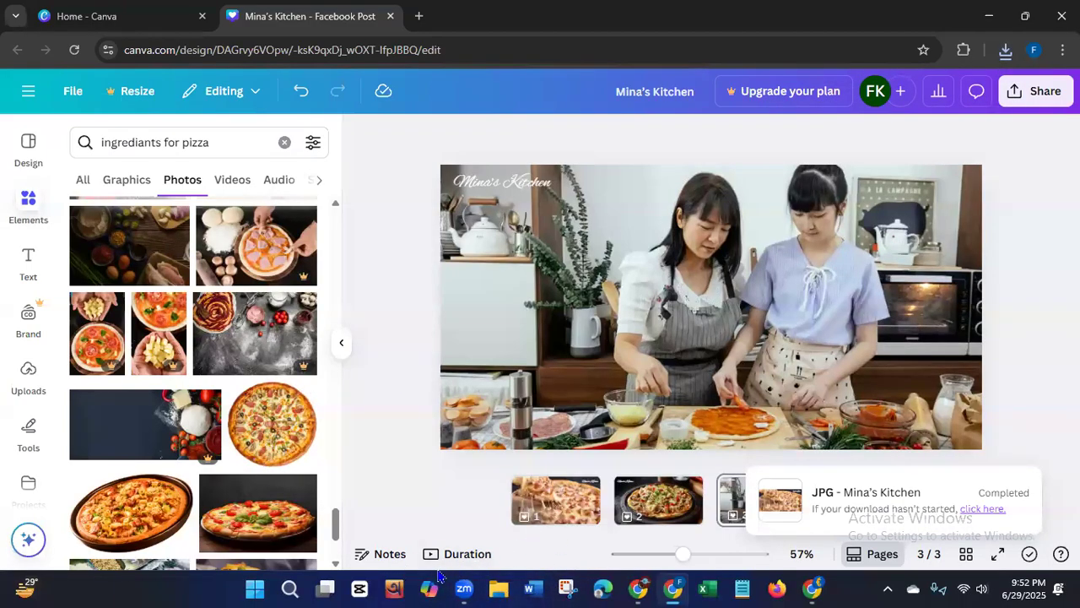
# Step: In File Explorer, extract the Mina's Kitchen ZIP archive in the Downloads folder, then close the folder windows
pyautogui.click(498, 588)
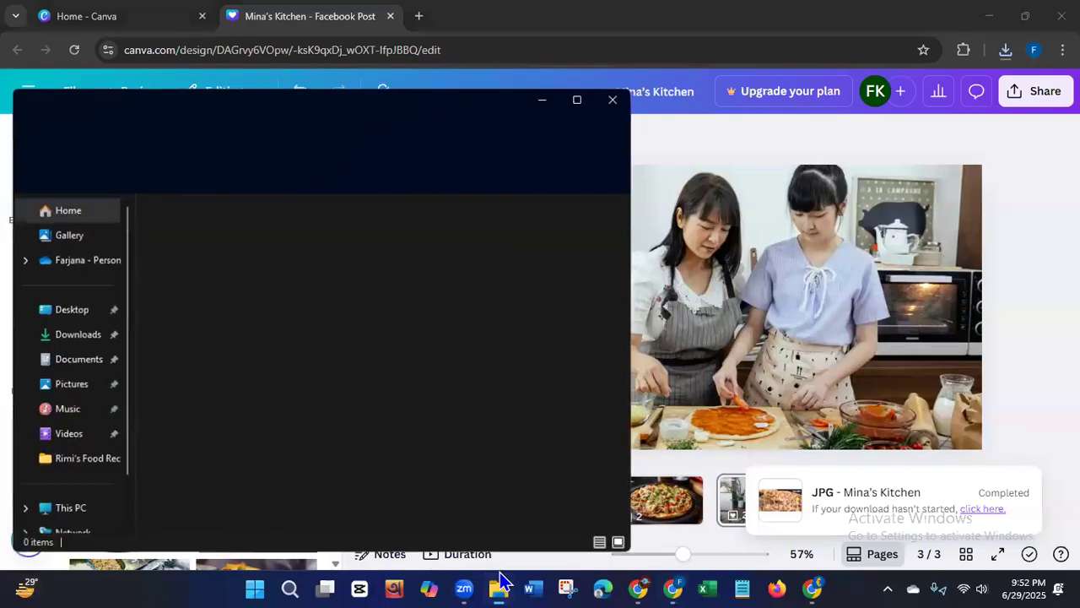
pyautogui.click(76, 337)
pyautogui.click(217, 248)
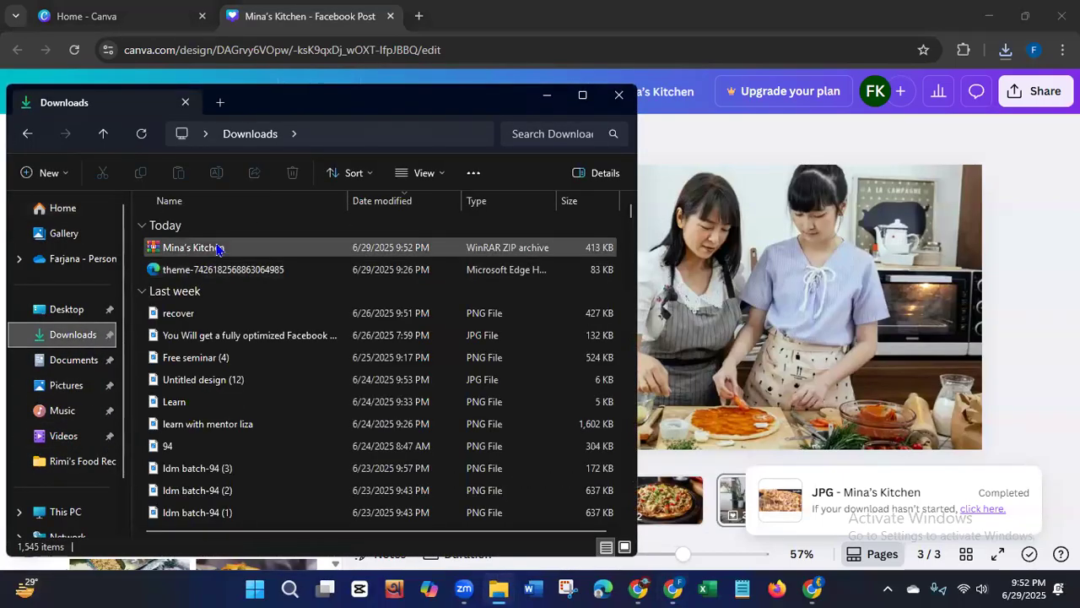
pyautogui.rightClick(217, 248)
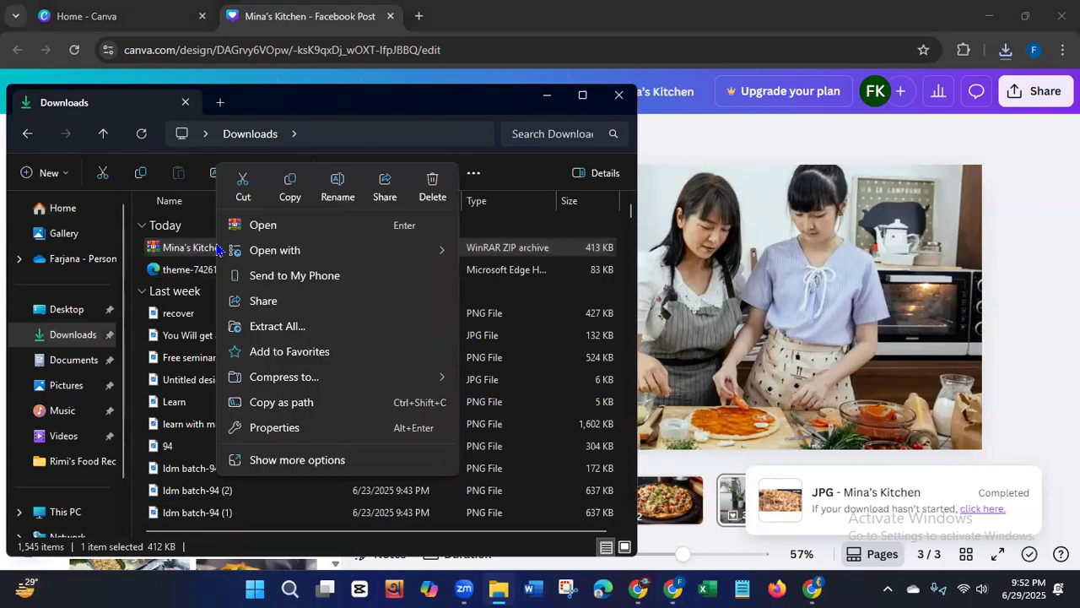
pyautogui.click(275, 326)
pyautogui.click(686, 444)
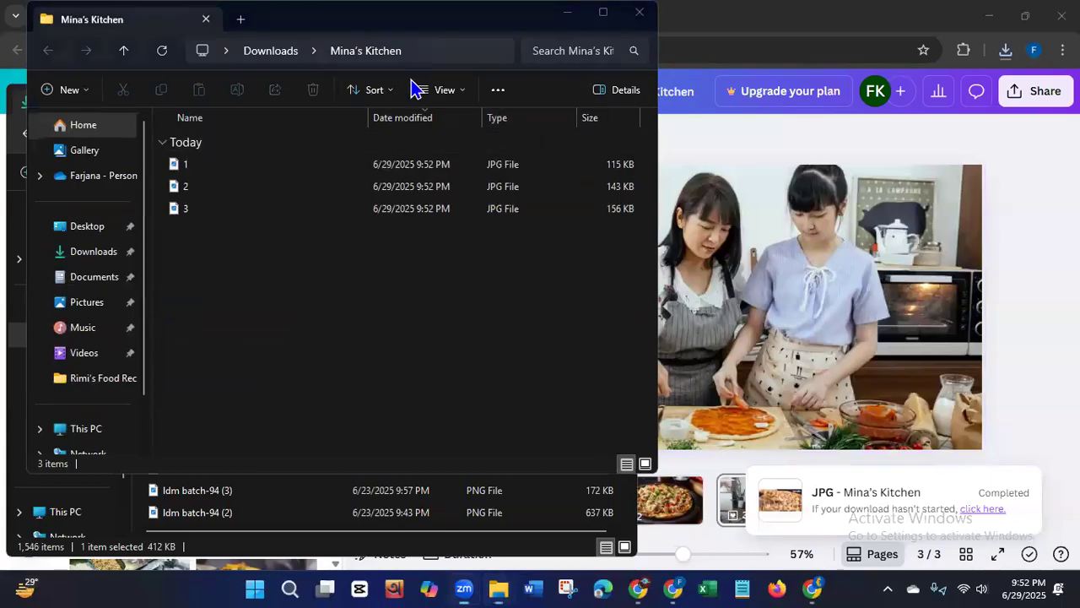
pyautogui.click(642, 13)
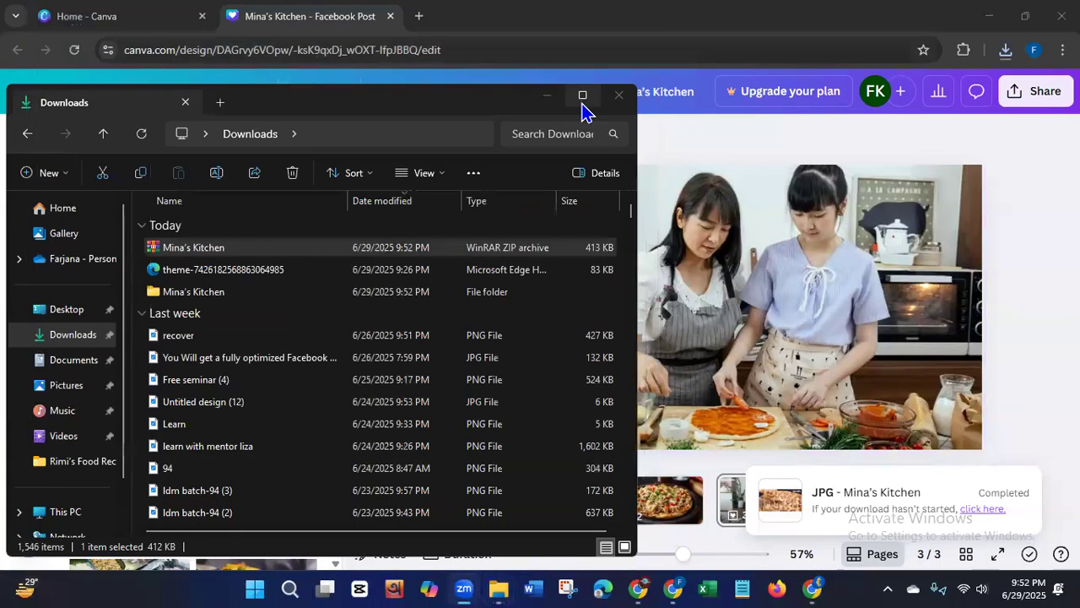
pyautogui.click(618, 95)
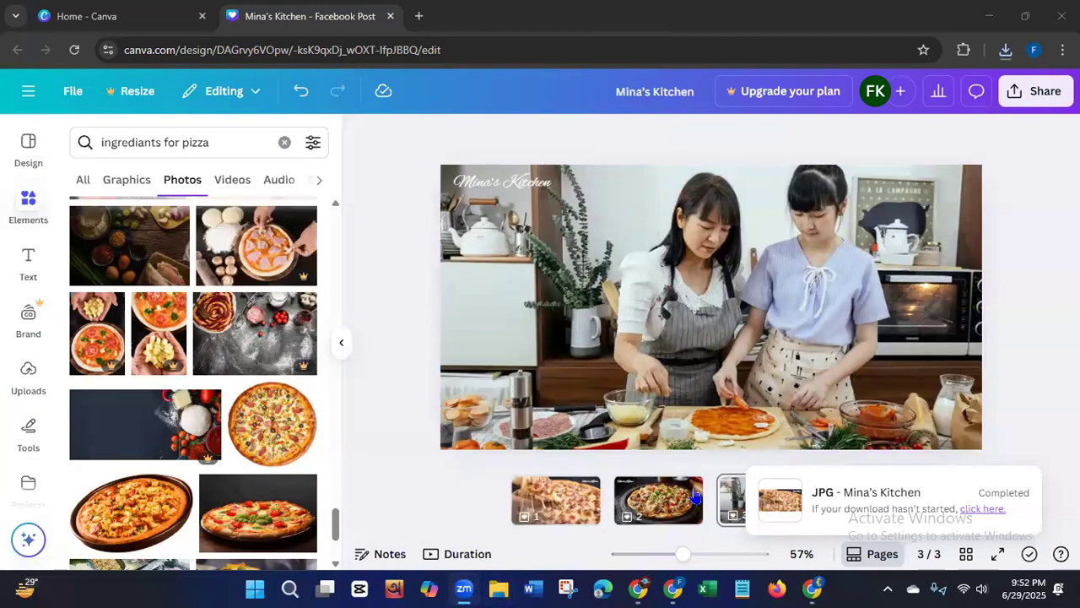
# Step: Switch to the Blogger post editor and insert image 1 from the extracted Mina's Kitchen folder above the Thai Peanut Chicken Pizza heading
pyautogui.click(811, 589)
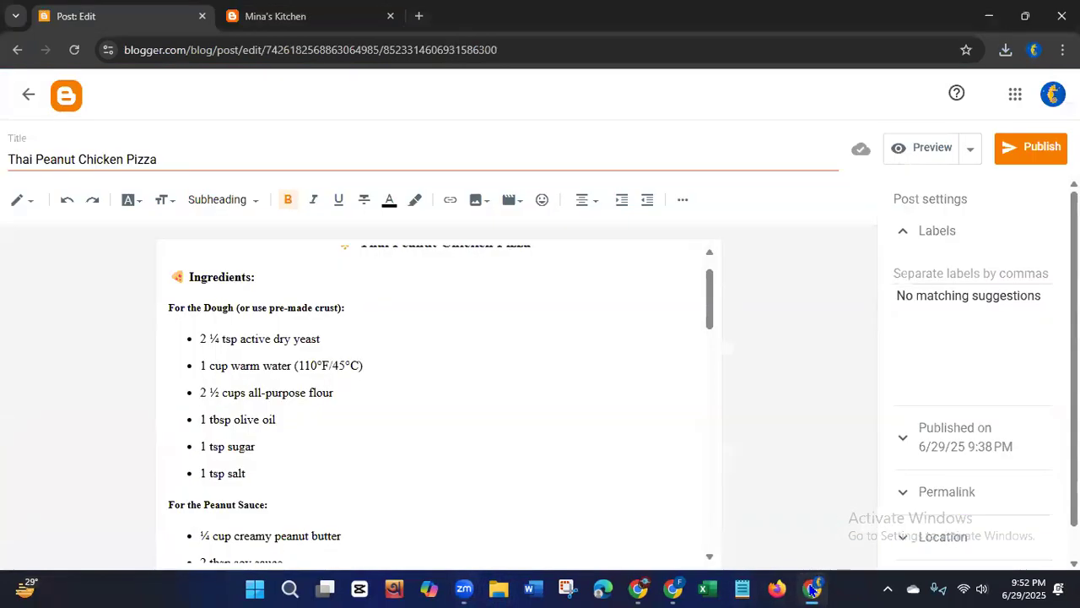
pyautogui.moveTo(711, 323); pyautogui.dragTo(717, 296)
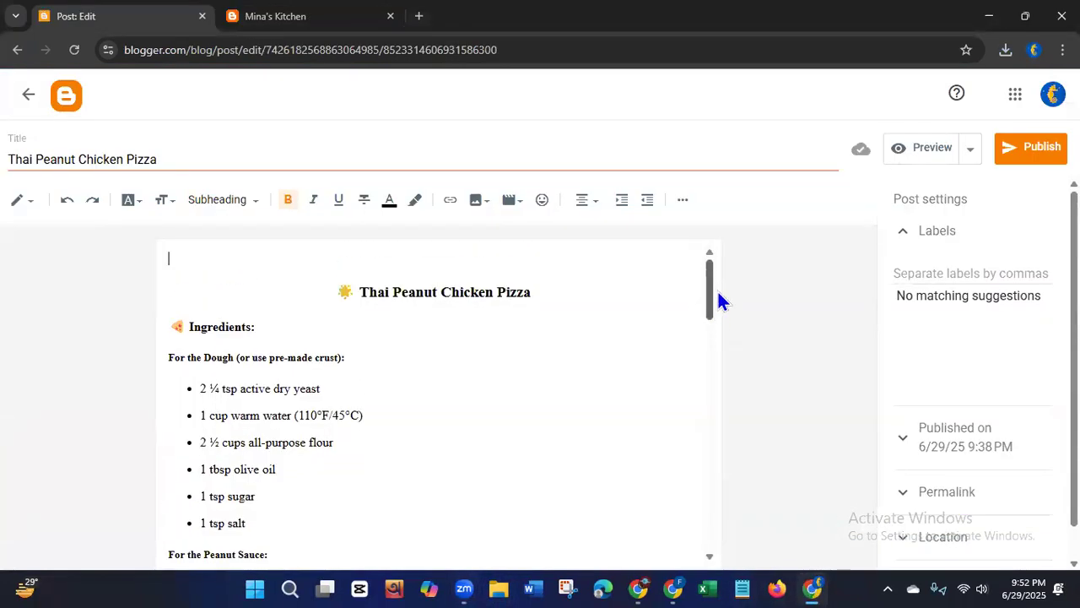
pyautogui.click(189, 268)
pyautogui.click(476, 202)
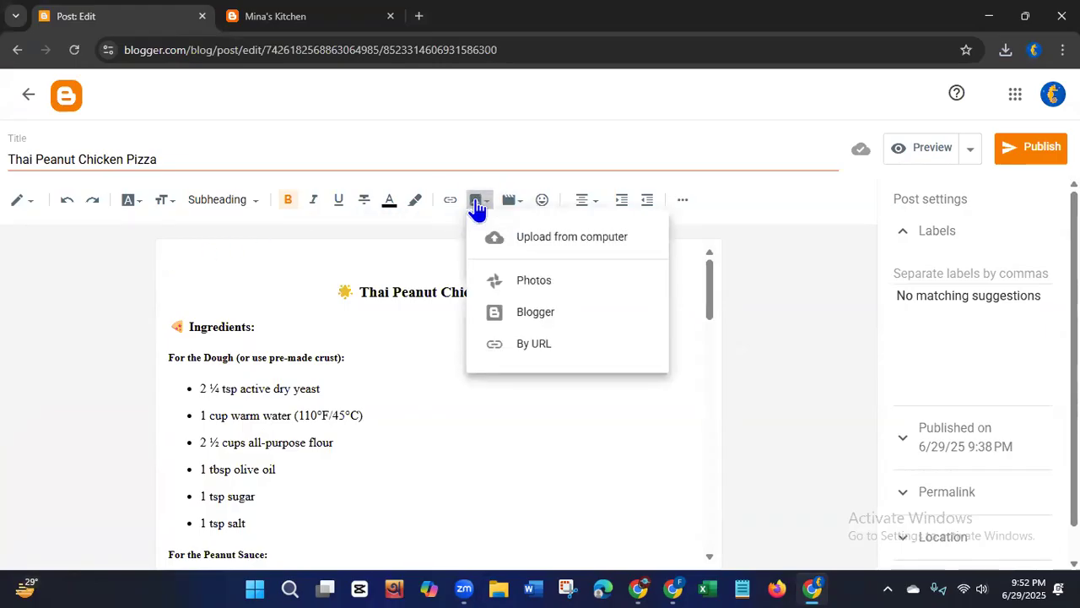
pyautogui.click(552, 246)
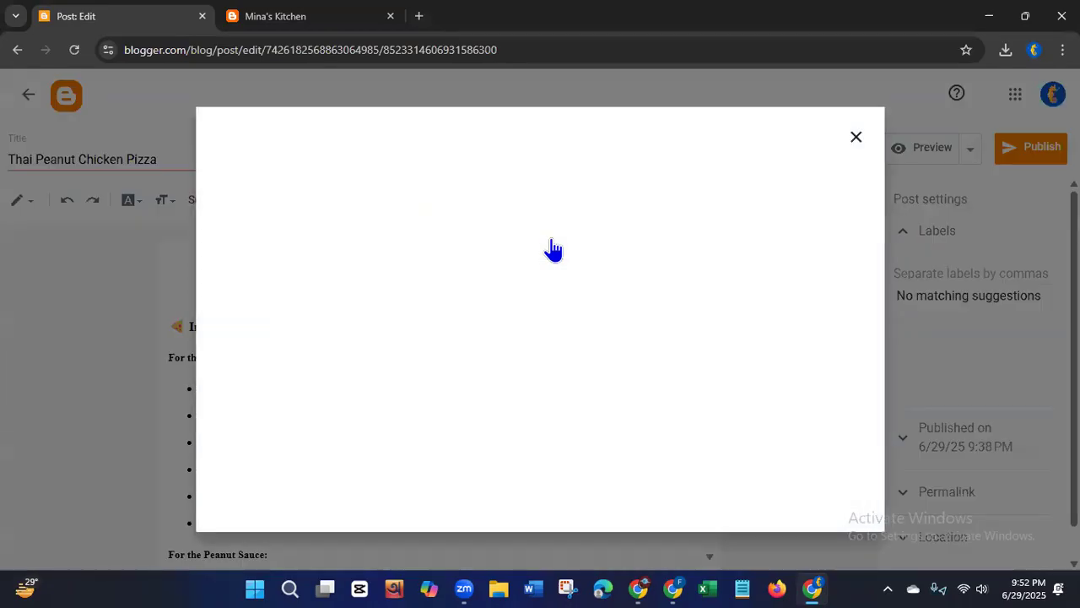
pyautogui.click(518, 408)
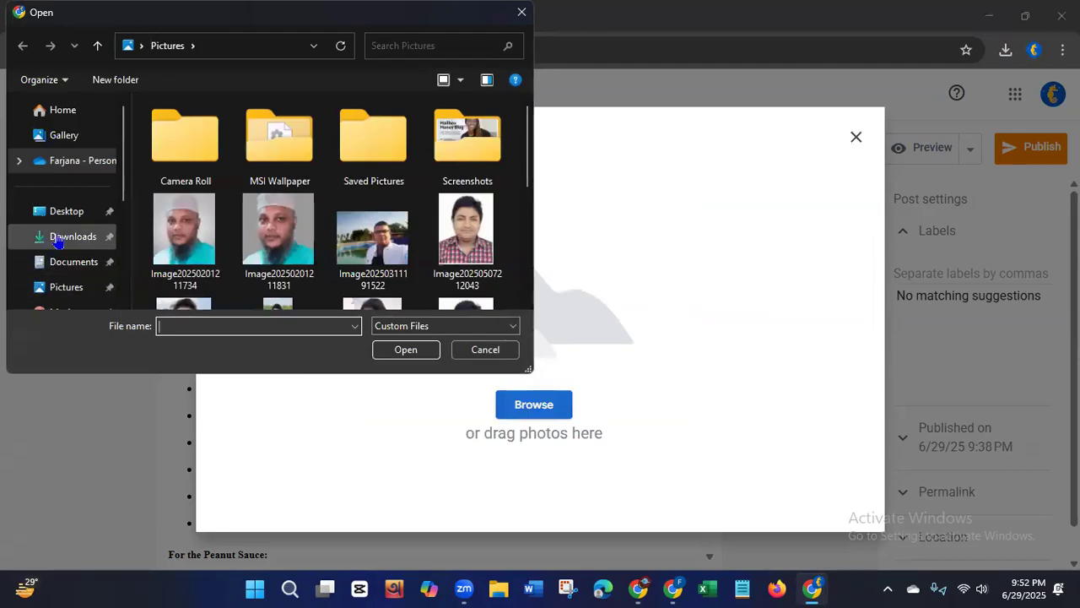
pyautogui.click(57, 242)
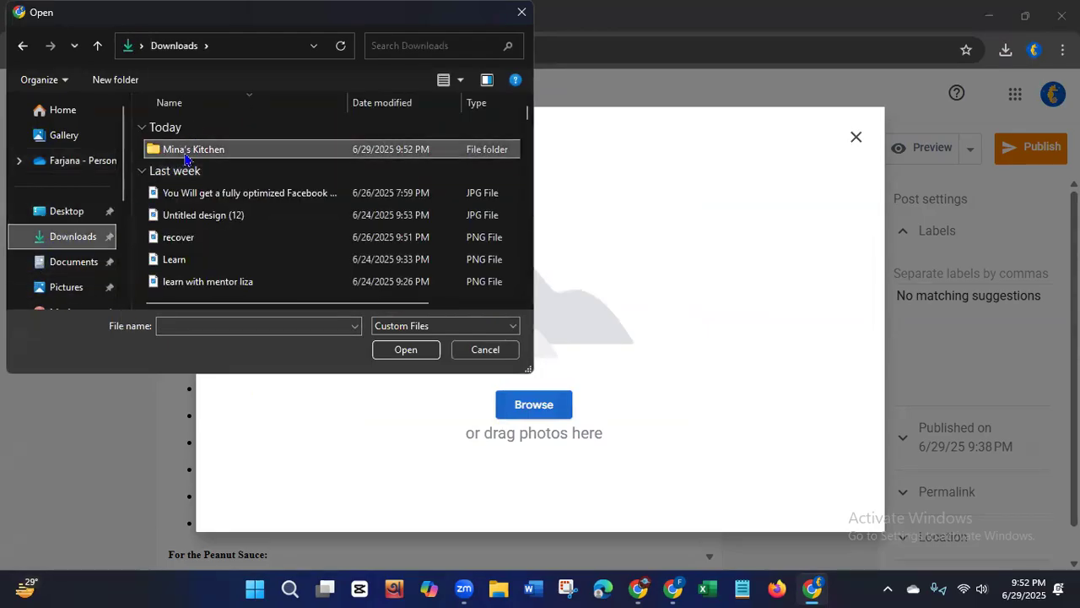
pyautogui.doubleClick(185, 152)
pyautogui.click(185, 154)
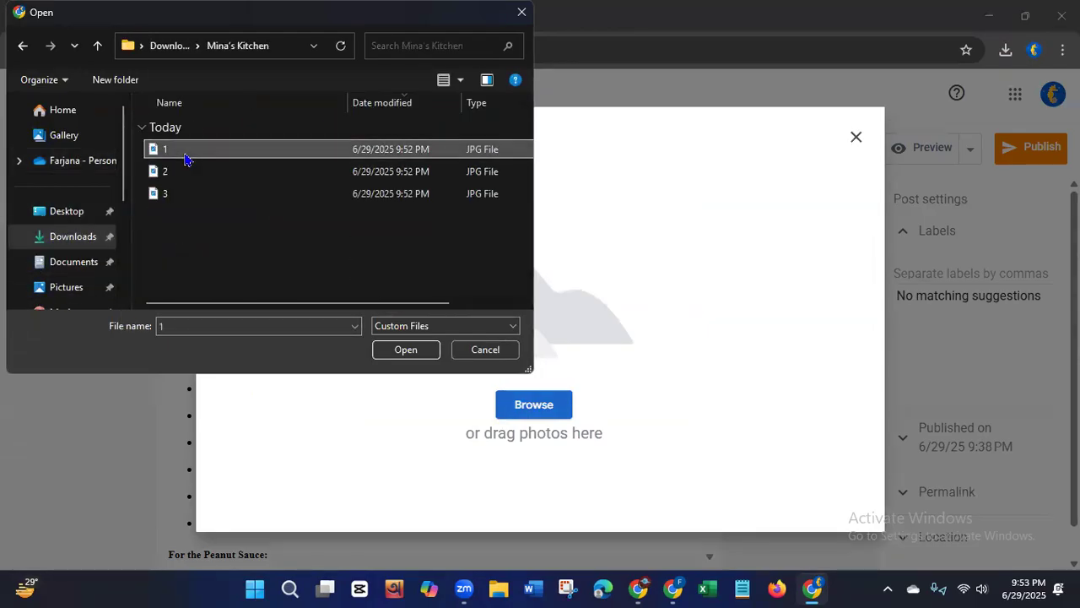
pyautogui.click(411, 351)
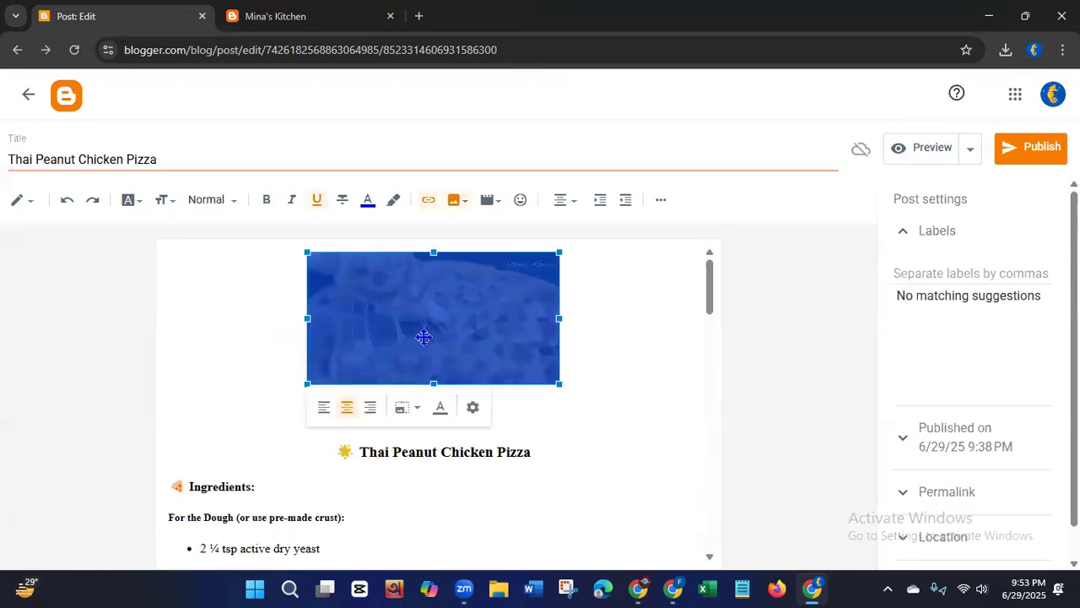
pyautogui.click(624, 362)
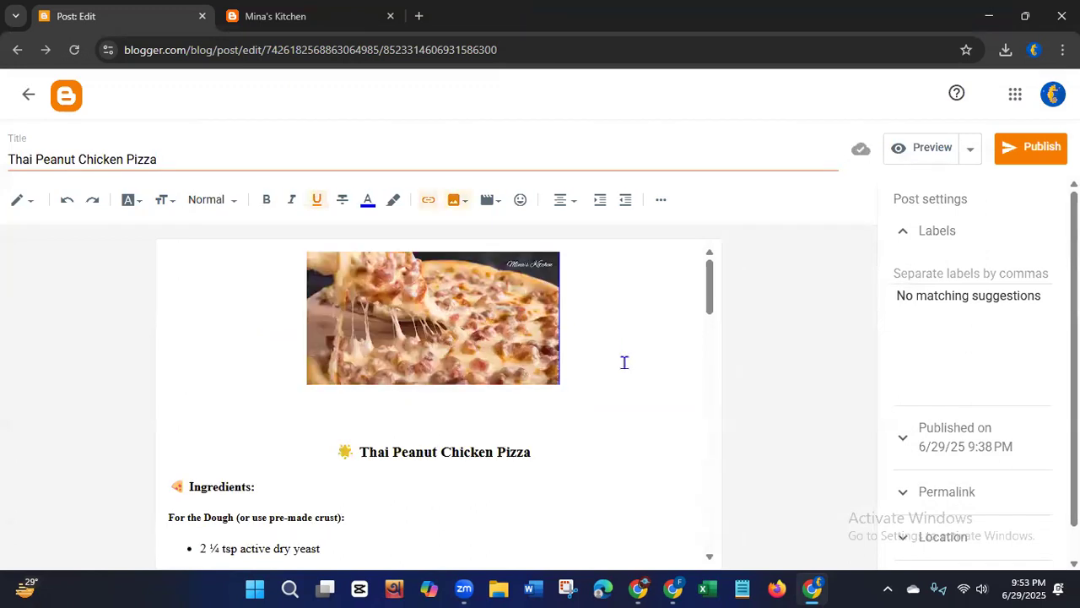
# Step: Set the inserted pizza image's size to Extra large
pyautogui.click(337, 347)
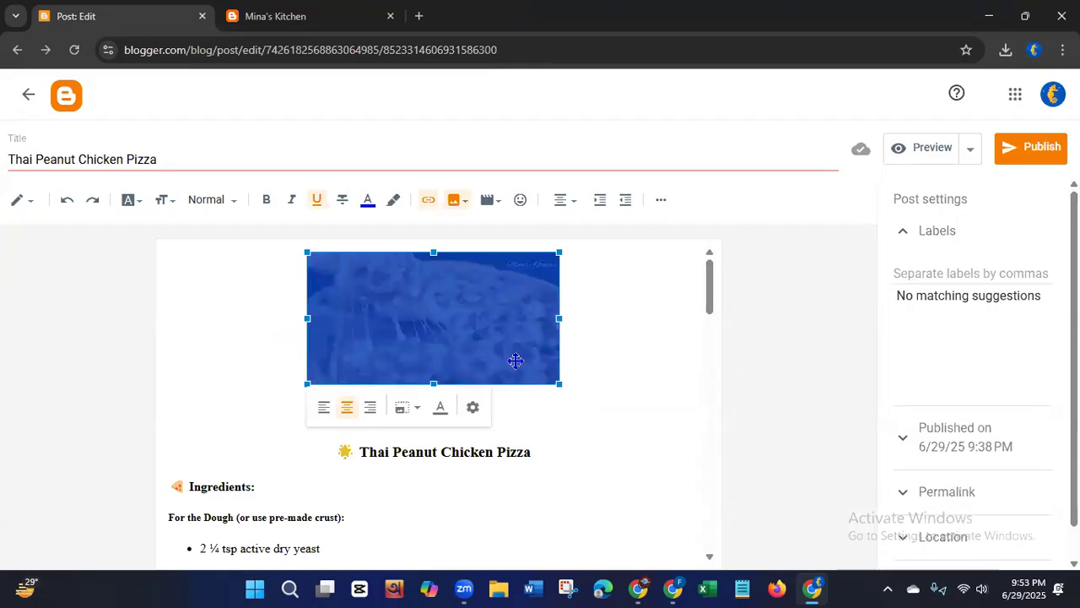
pyautogui.click(410, 411)
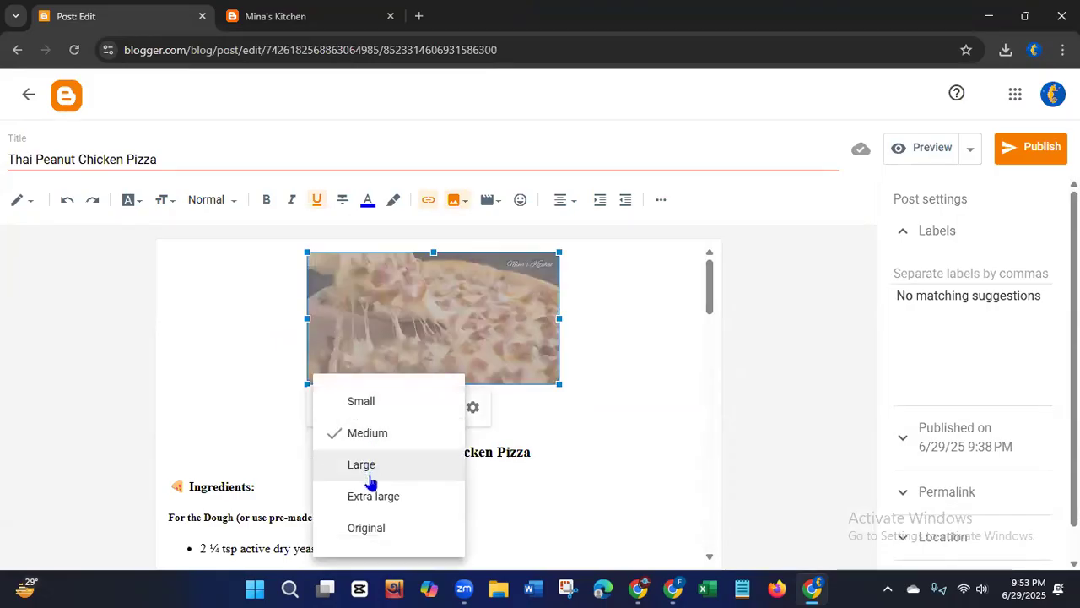
pyautogui.click(1013, 571)
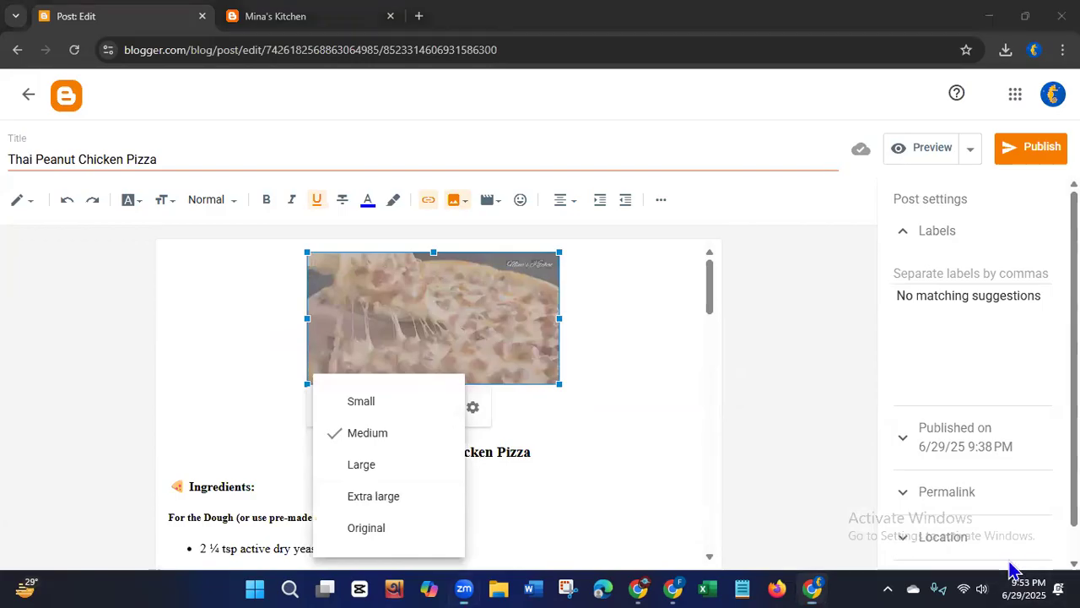
pyautogui.click(380, 497)
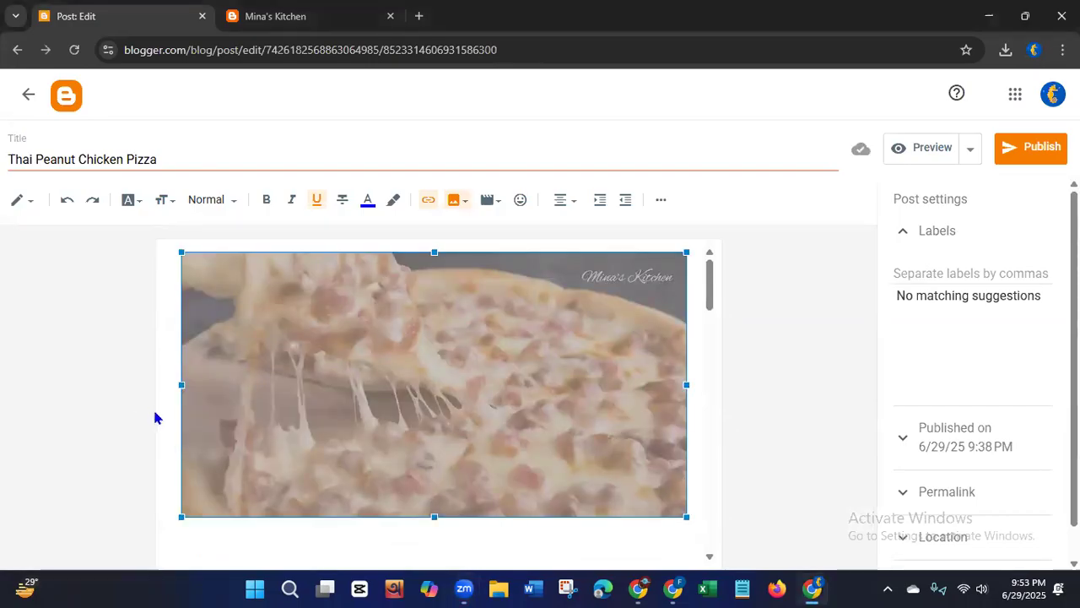
pyautogui.scroll(-2, 713, 304)
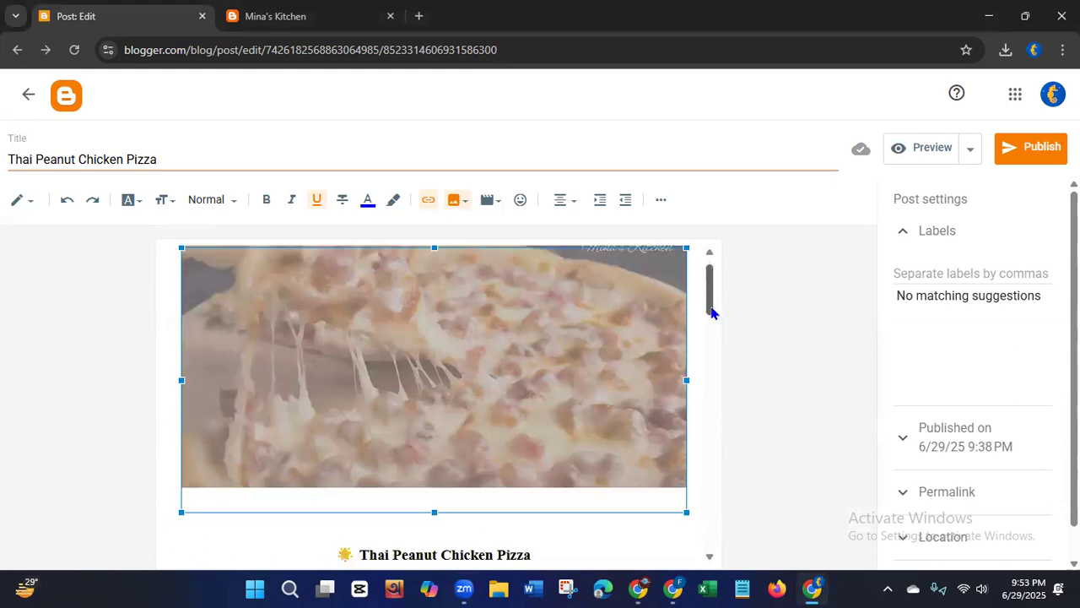
pyautogui.click(596, 476)
pyautogui.moveTo(714, 306)
pyautogui.mouseDown()
pyautogui.moveTo(714, 282)
pyautogui.moveTo(709, 334)
pyautogui.moveTo(710, 300)
pyautogui.mouseUp()
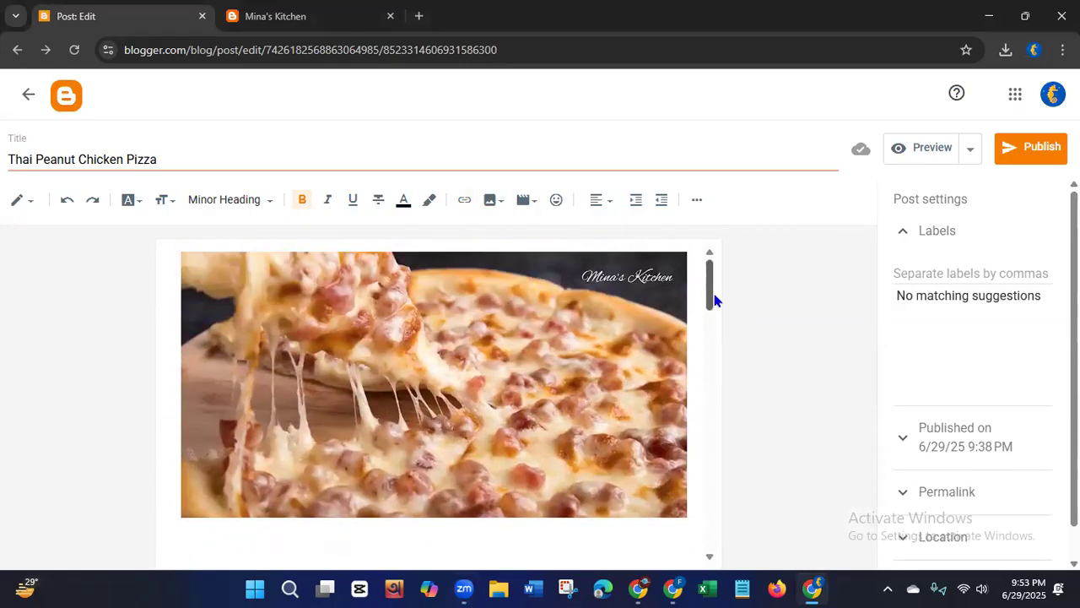
# Step: Add the caption "Thai Peanut Chicken Pizza" below the pizza image
pyautogui.click(442, 406)
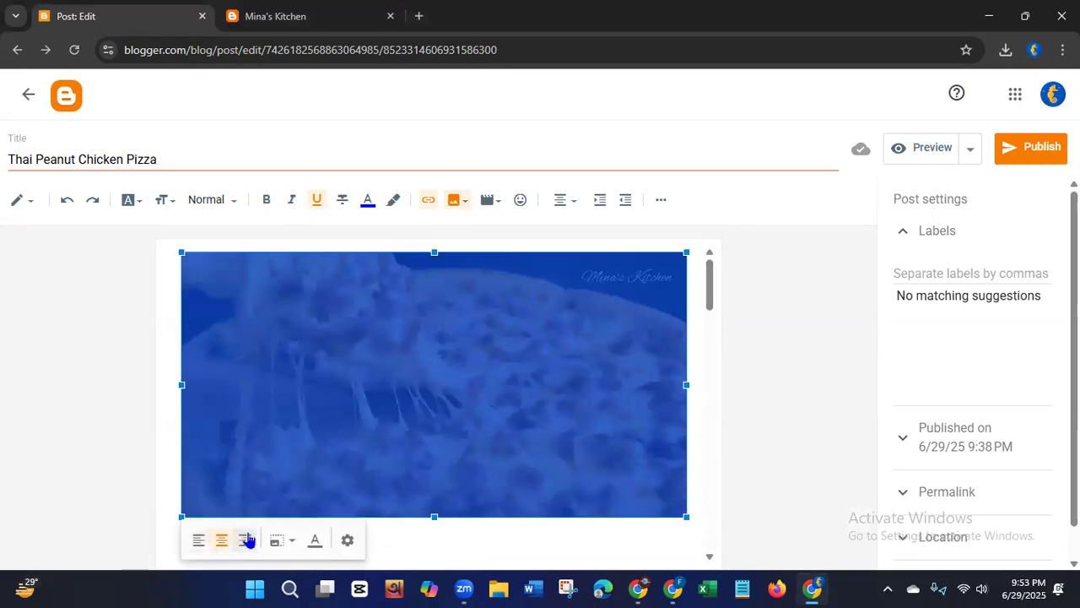
pyautogui.click(317, 547)
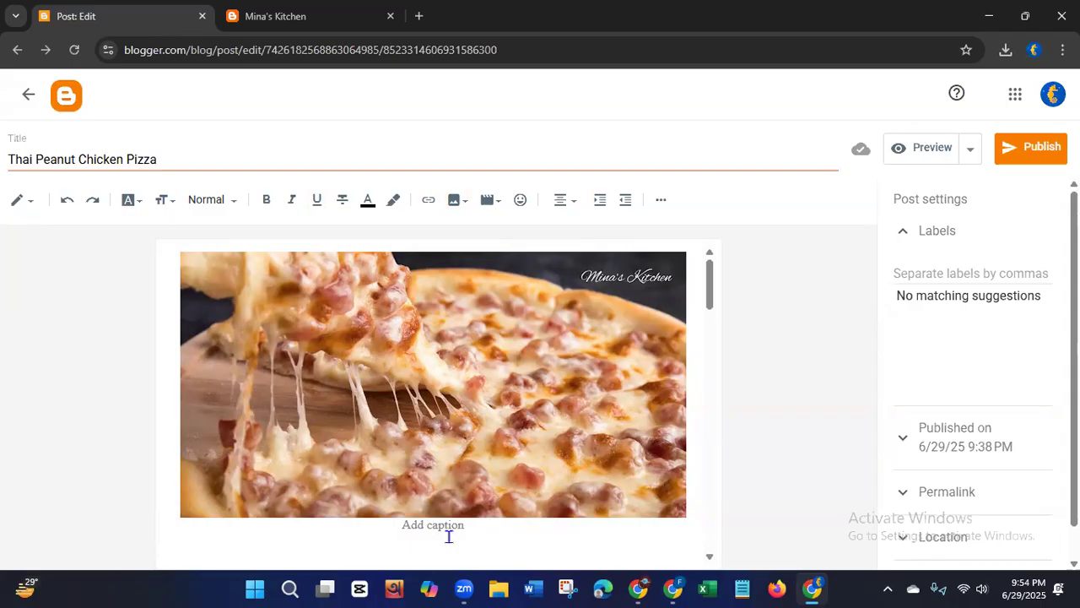
pyautogui.write('Thai')
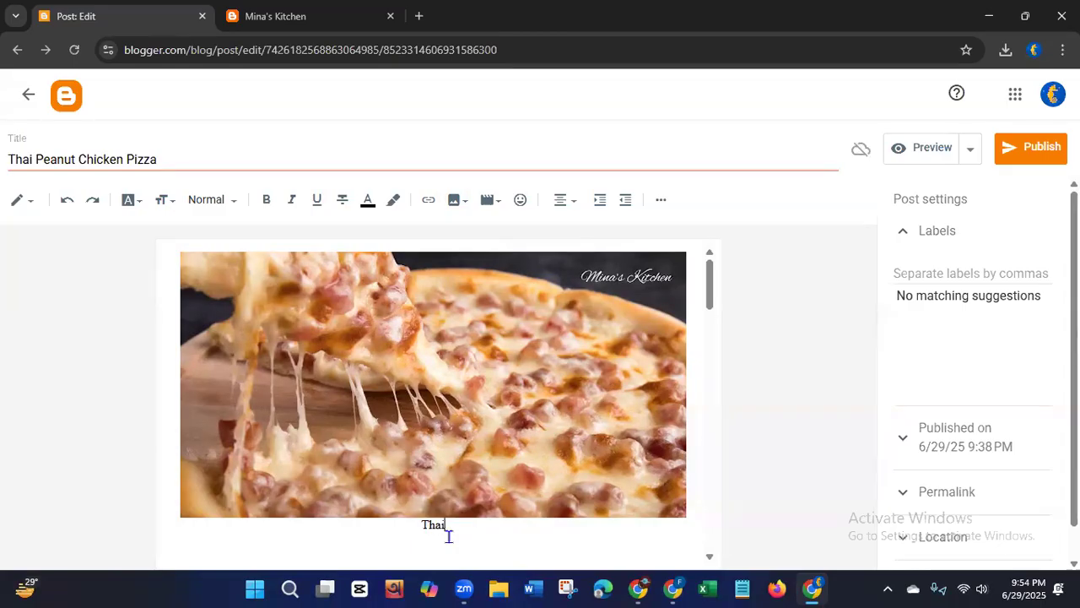
pyautogui.write(' Peanut Chiken')
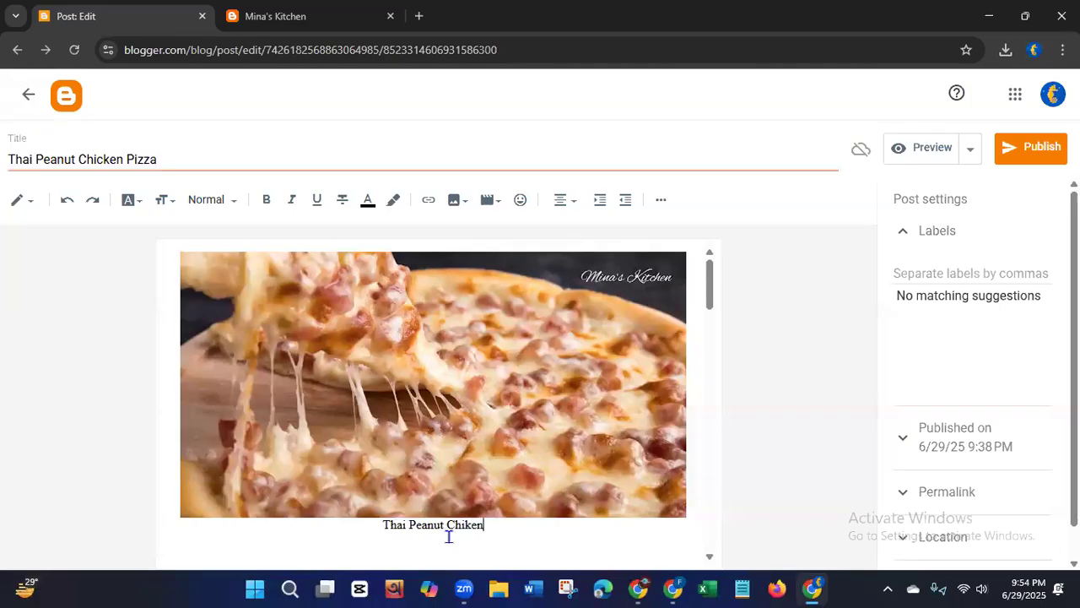
pyautogui.press('Left')
pyautogui.press('Left')
pyautogui.write('c')
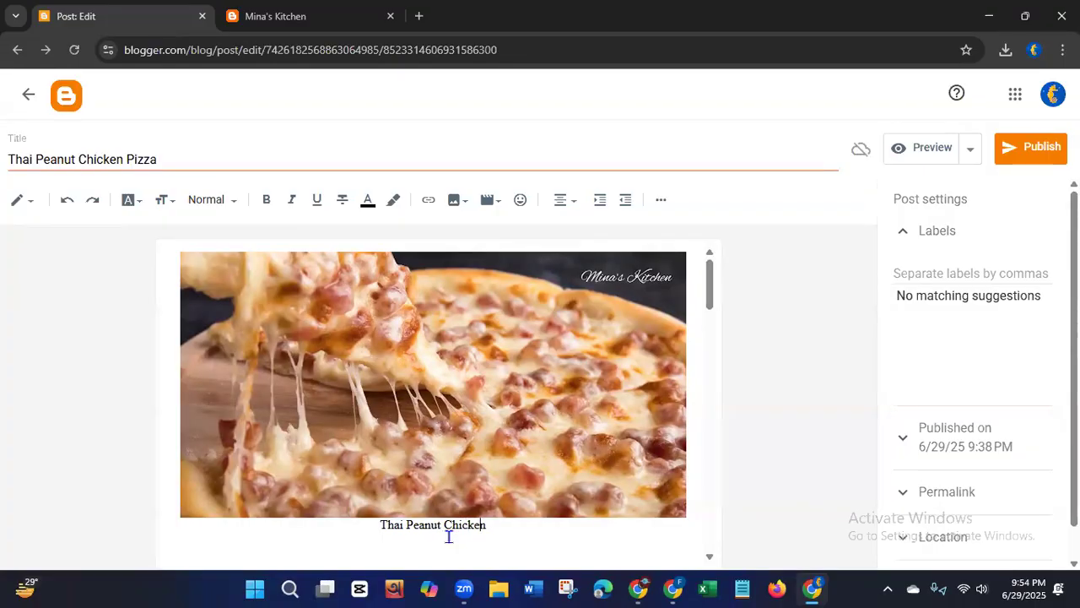
pyautogui.press('End')
pyautogui.write('Pizza')
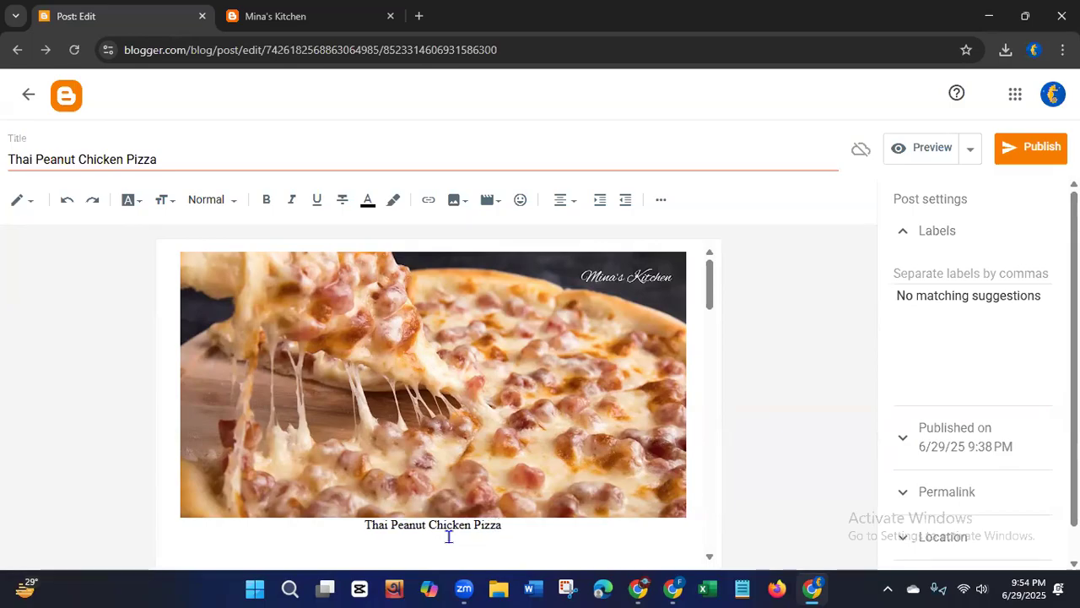
# Step: Enter "Thai Peanut Chicken Pizza" as the pizza image's alt text
pyautogui.click(288, 474)
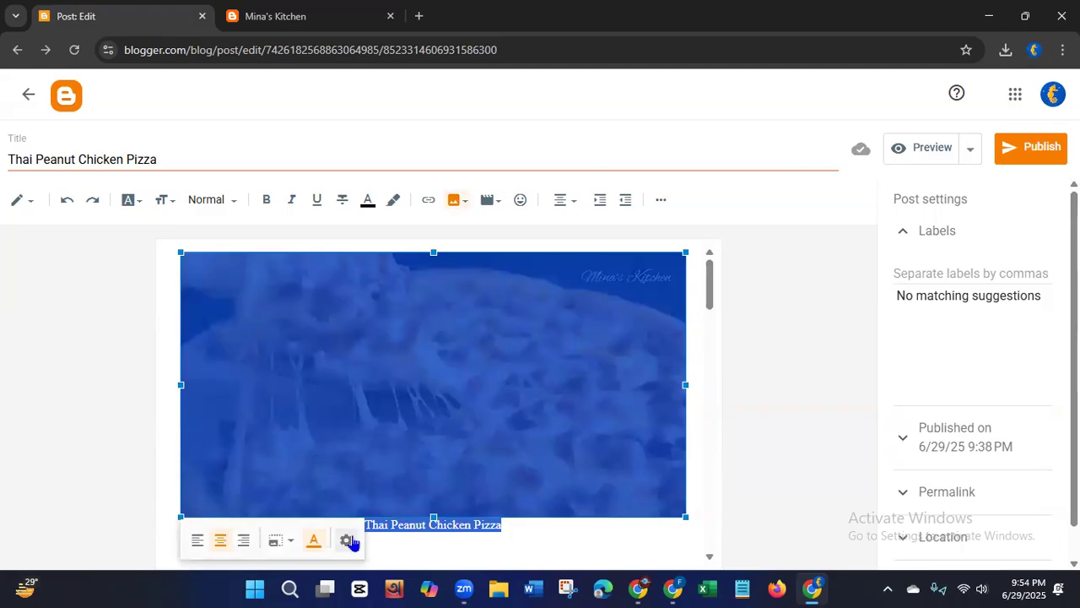
pyautogui.click(347, 541)
pyautogui.click(425, 211)
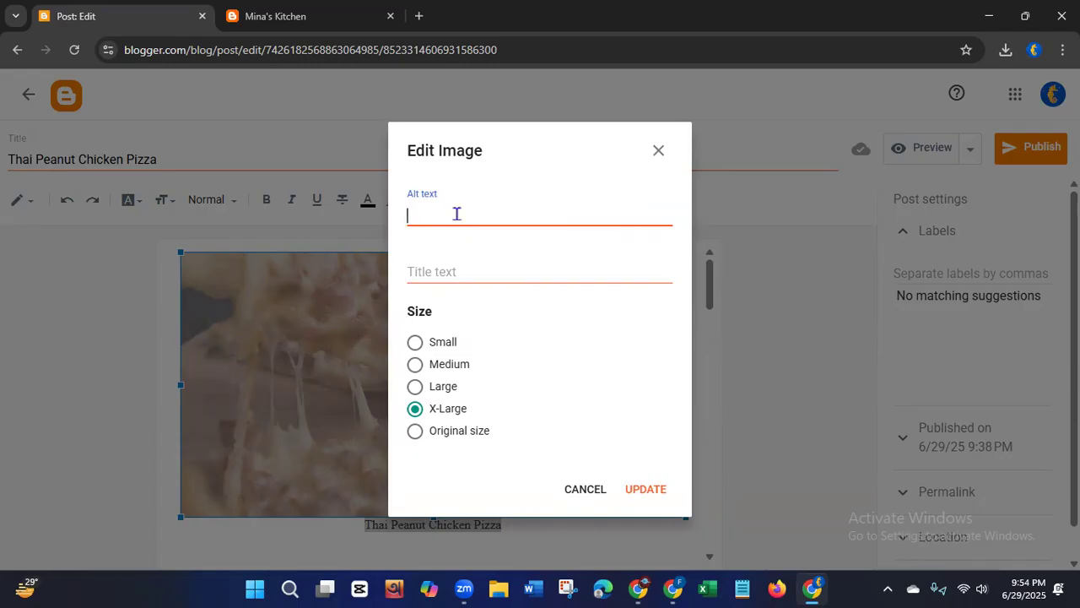
pyautogui.write('hai Peanut Chicken Pizza')
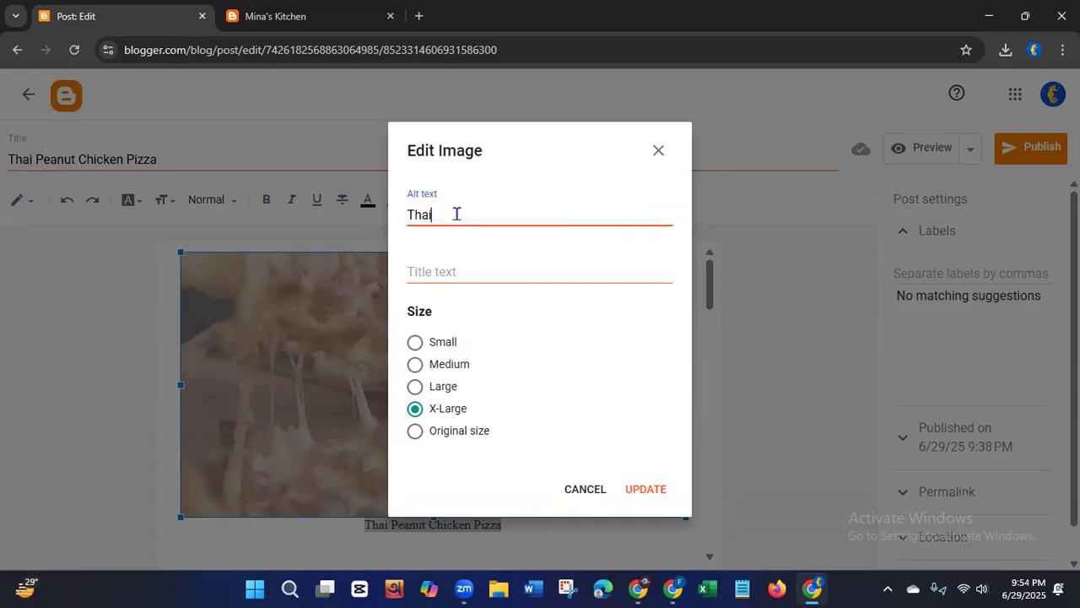
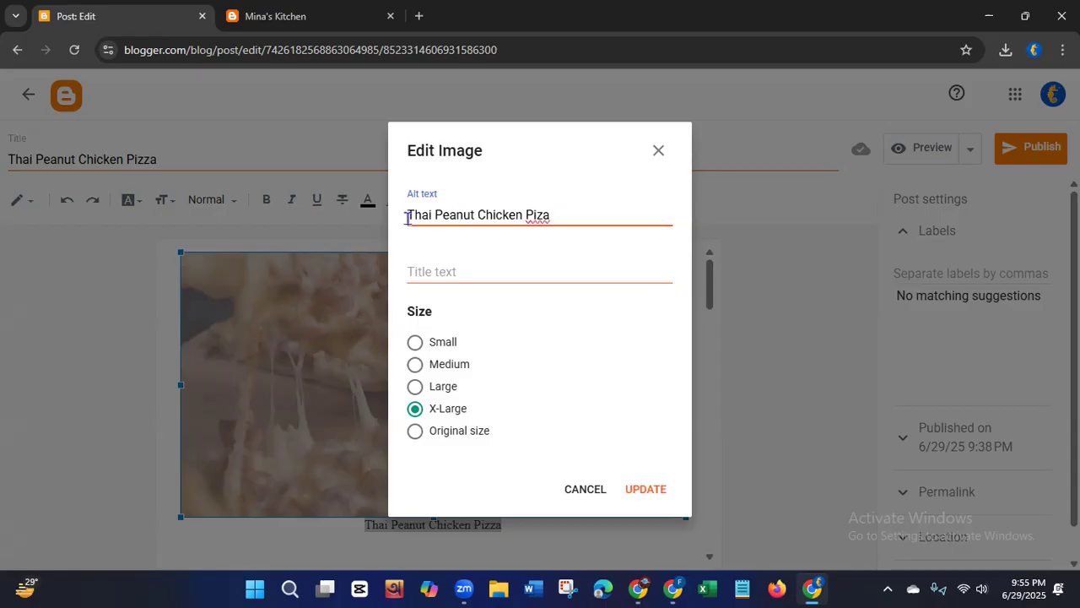
pyautogui.click(543, 217)
pyautogui.write('z')
pyautogui.click(562, 216)
# Step: Copy the alt text "Thai Peanut Chicken Pizza" into the image's title text
pyautogui.moveTo(563, 216); pyautogui.dragTo(400, 225)
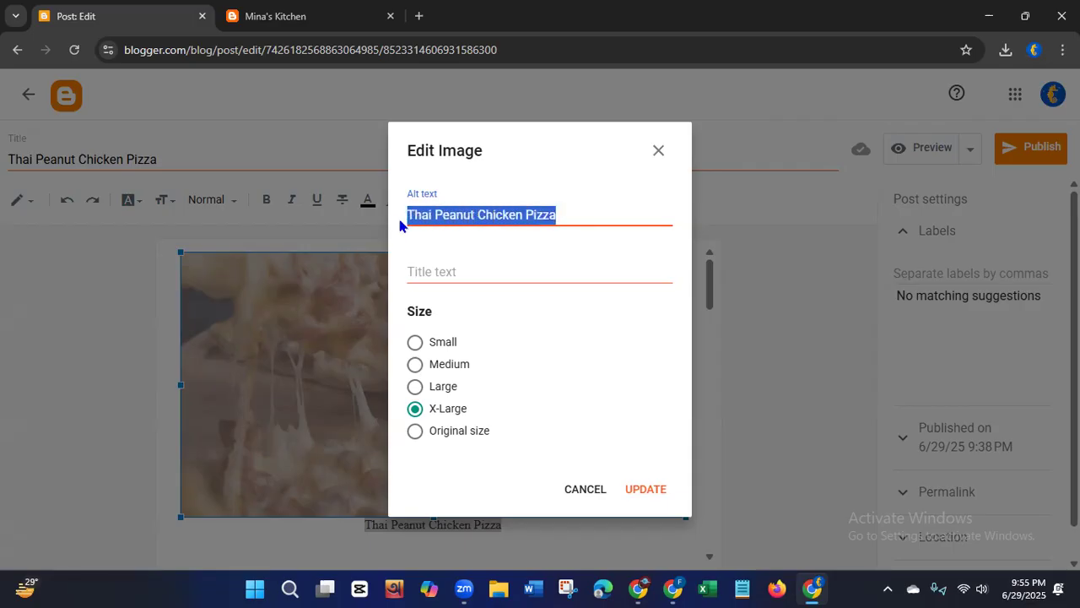
pyautogui.rightClick(436, 217)
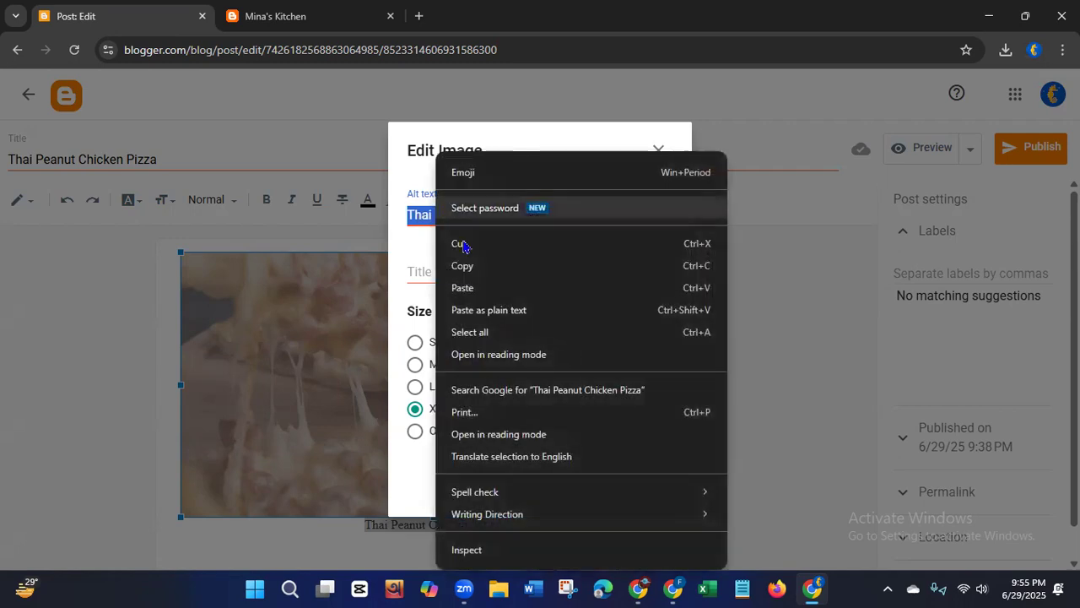
pyautogui.click(460, 267)
pyautogui.click(463, 276)
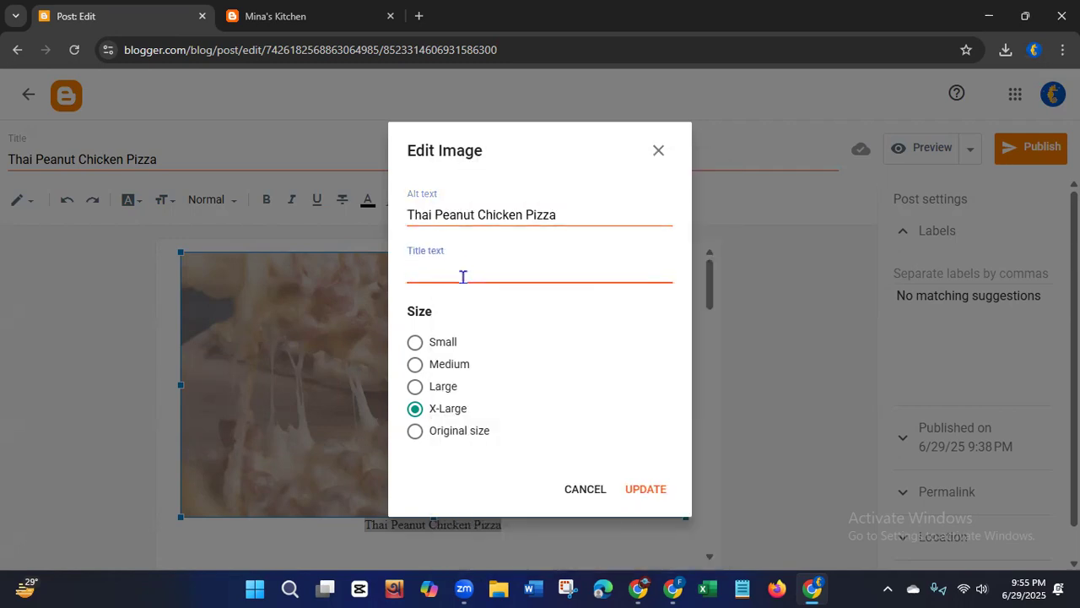
pyautogui.hotkey('ctrl', 'v')
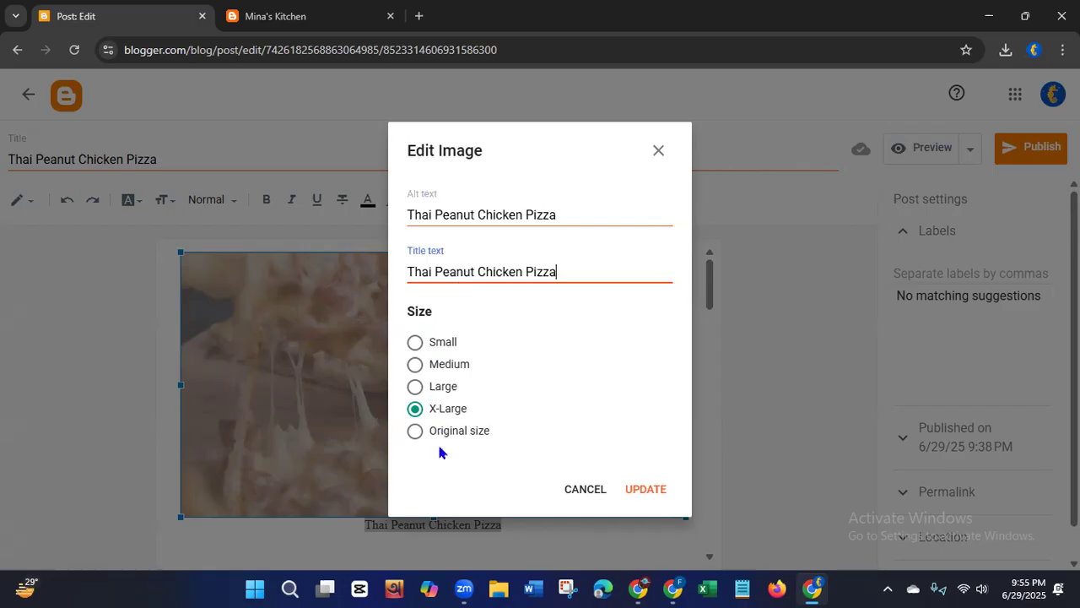
# Step: Apply the alt text and title text edits to the pizza image and deselect it
pyautogui.click(645, 491)
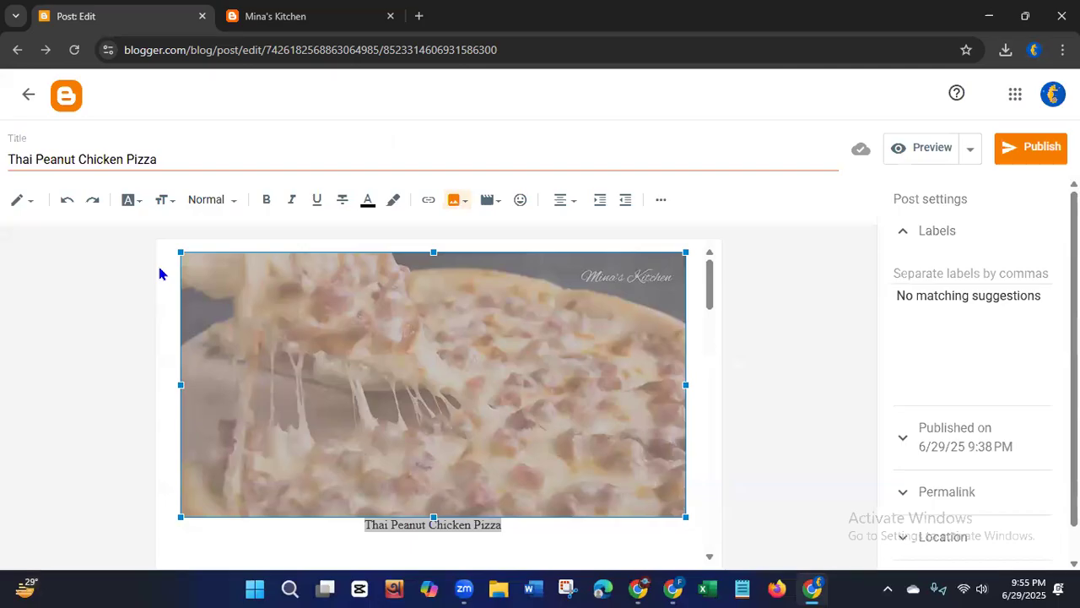
pyautogui.moveTo(712, 301); pyautogui.dragTo(712, 335)
pyautogui.click(615, 439)
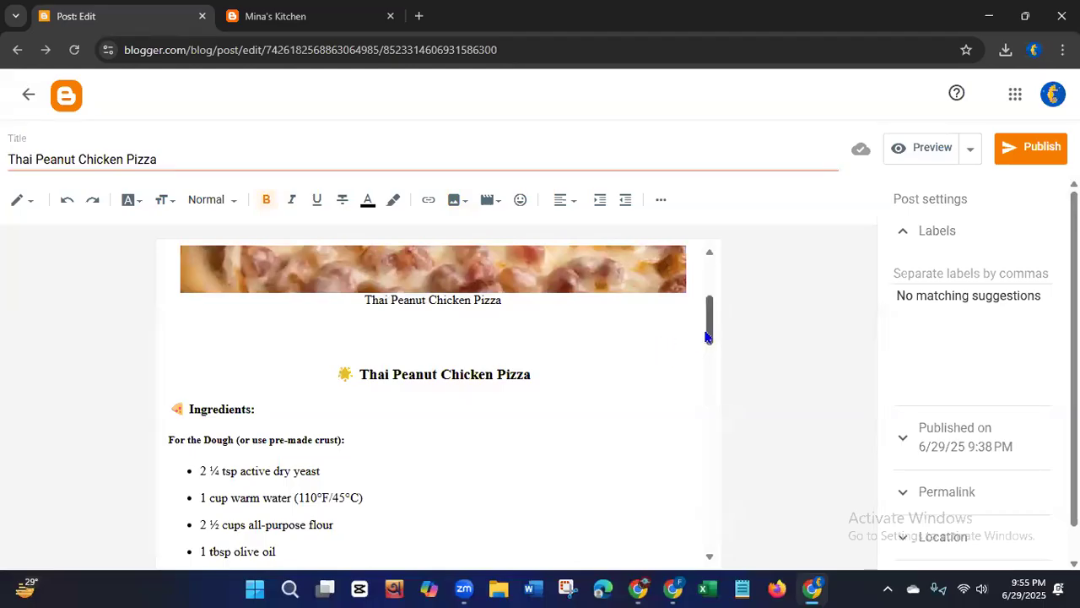
# Step: Delete the emoji before the "Thai Peanut Chicken Pizza" heading and the blank line above it
pyautogui.moveTo(711, 333); pyautogui.dragTo(631, 347)
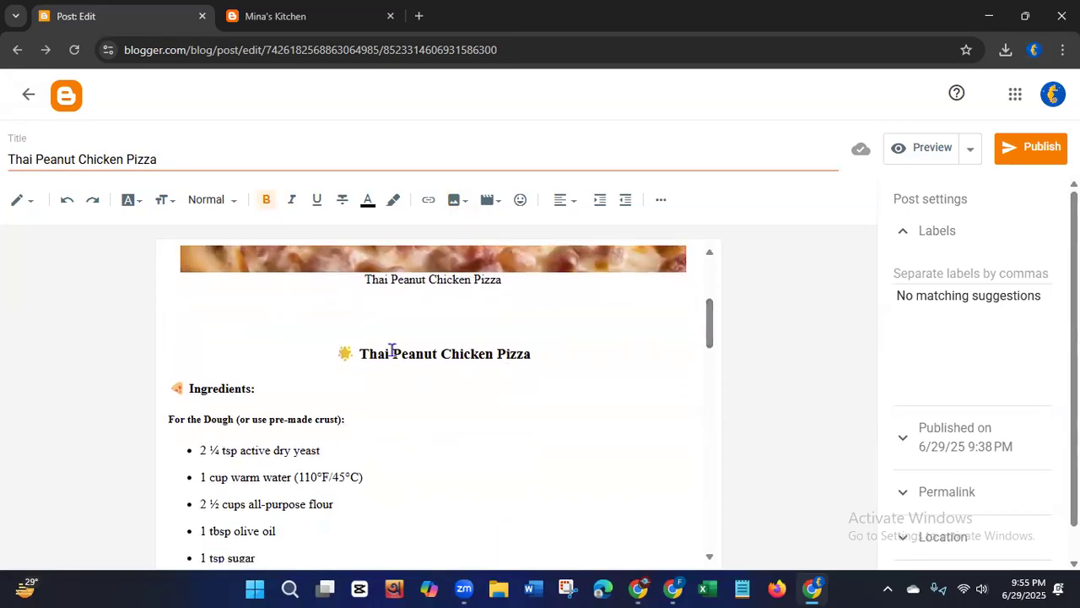
pyautogui.moveTo(360, 353); pyautogui.dragTo(332, 353)
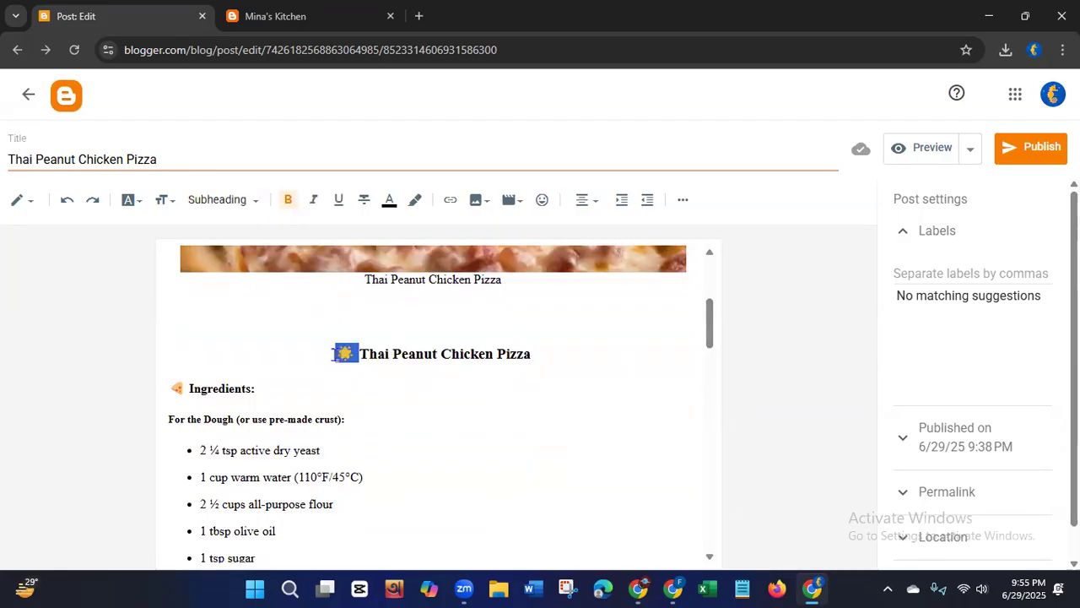
pyautogui.press('BackSpace')
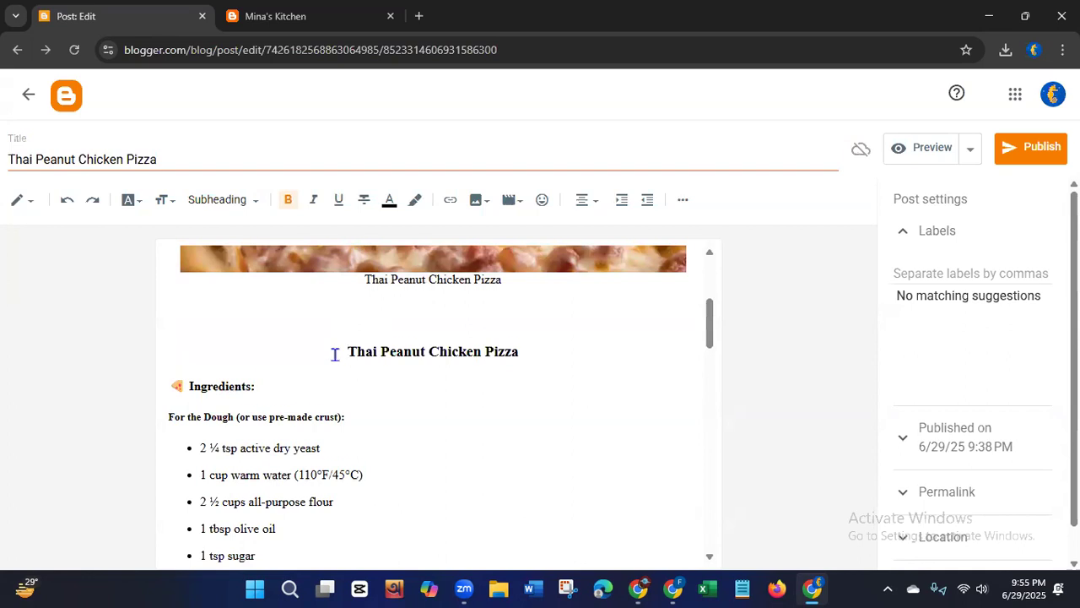
pyautogui.press('BackSpace')
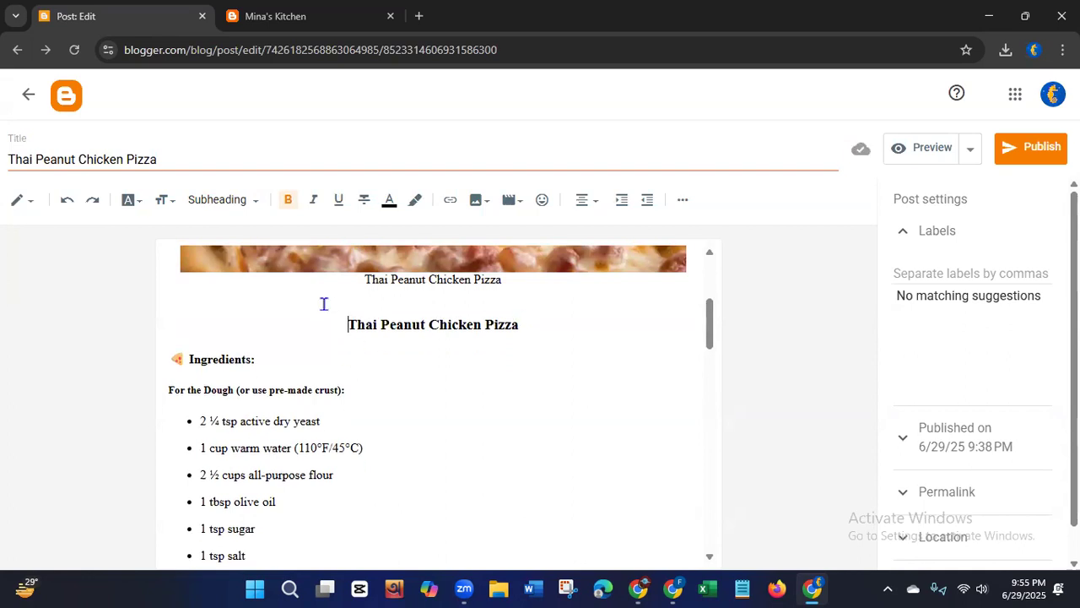
# Step: Set the "Thai Peanut Chicken Pizza" heading's font size to Largest
pyautogui.moveTo(531, 324); pyautogui.dragTo(330, 323)
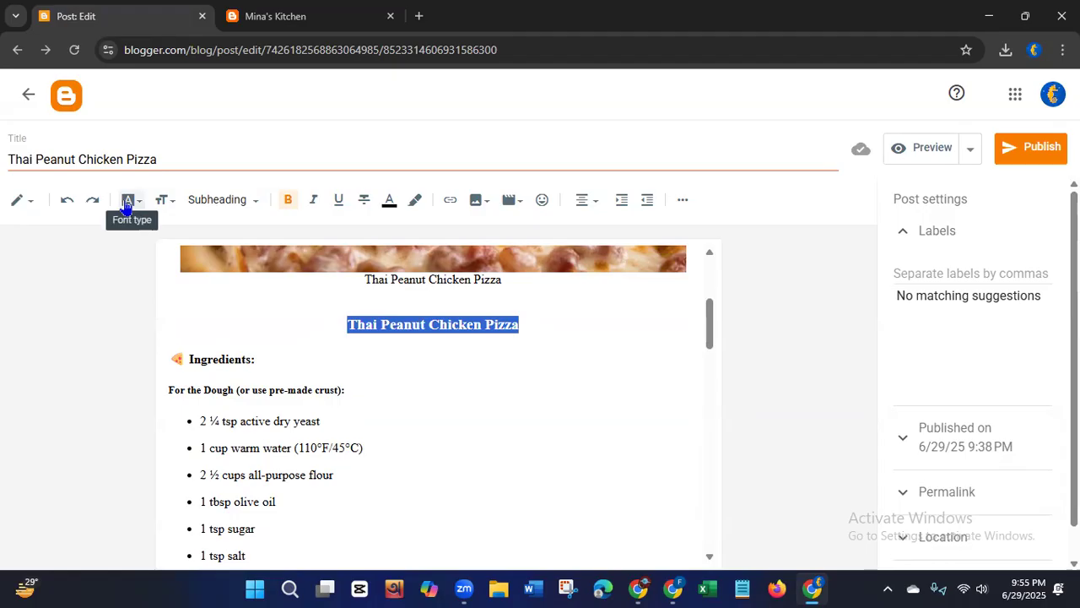
pyautogui.click(160, 202)
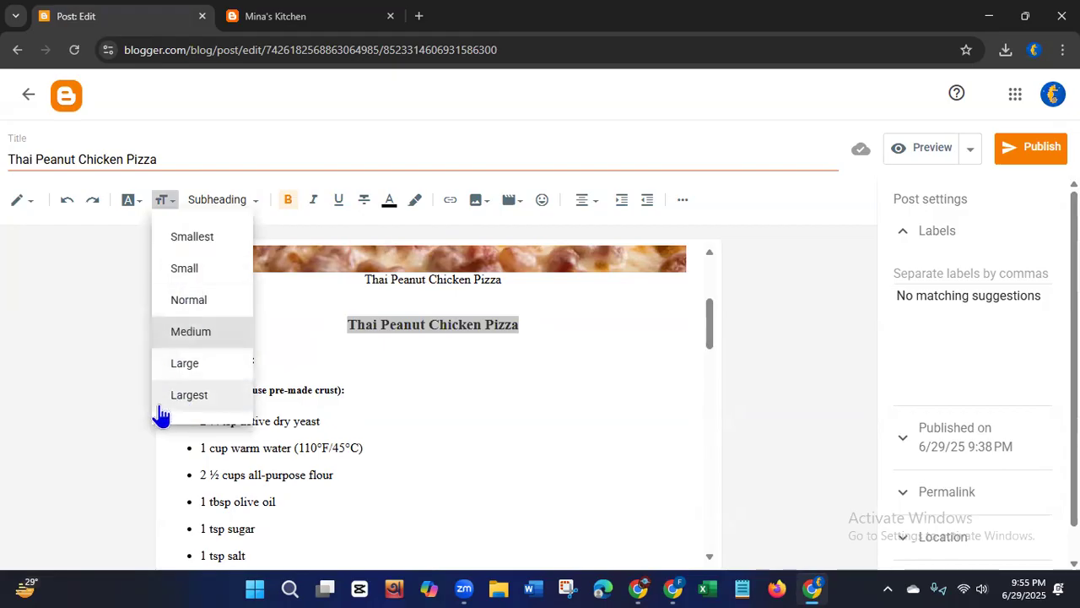
pyautogui.click(179, 397)
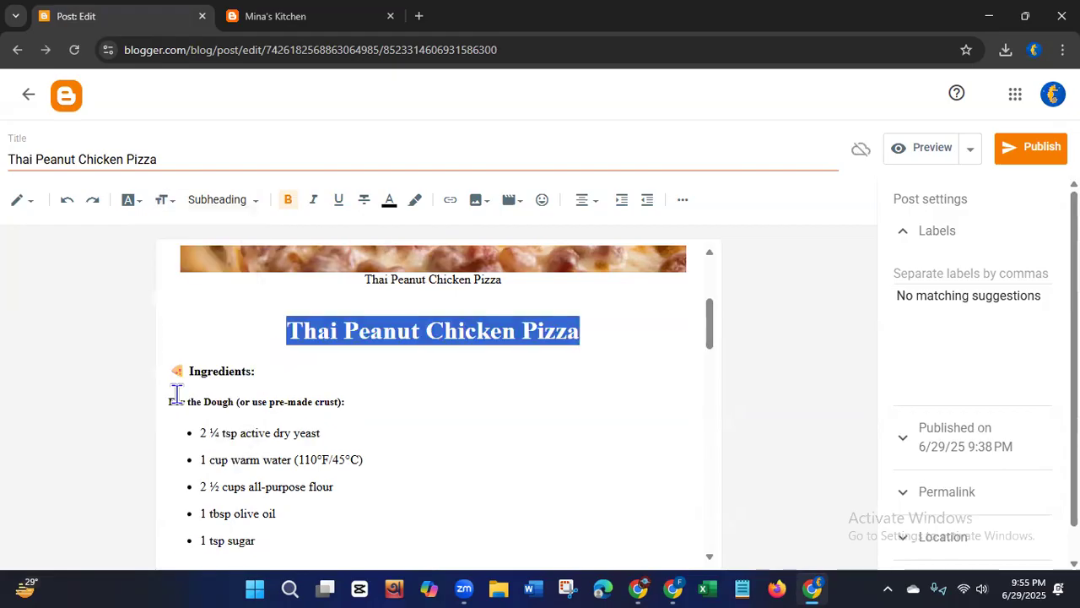
pyautogui.click(568, 521)
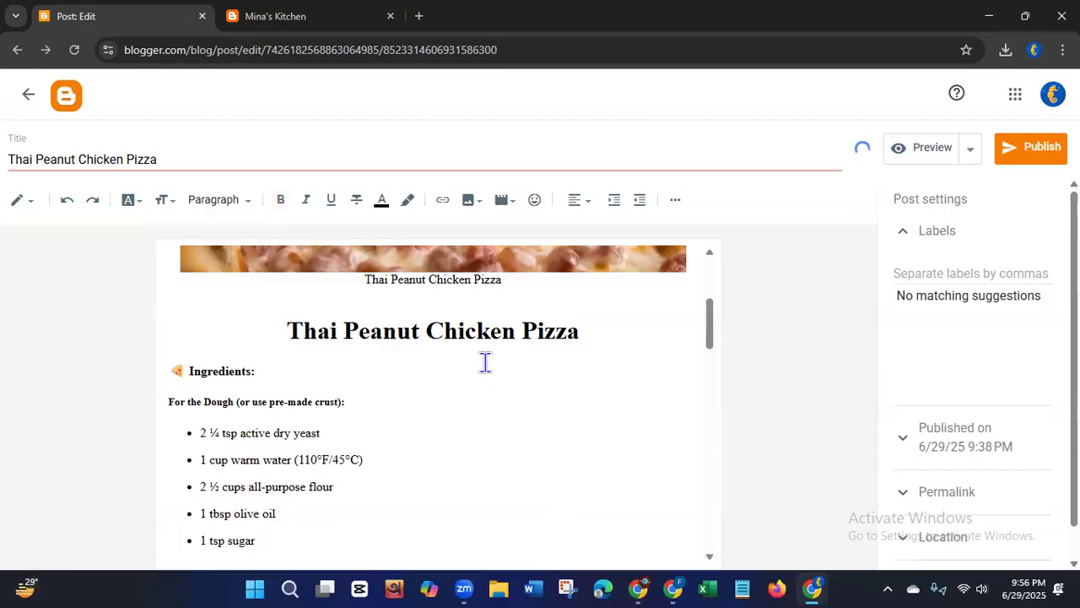
# Step: Try the Verdana, Georgia and Courier fonts on the "Thai Peanut Chicken Pizza" heading
pyautogui.moveTo(591, 330); pyautogui.dragTo(272, 331)
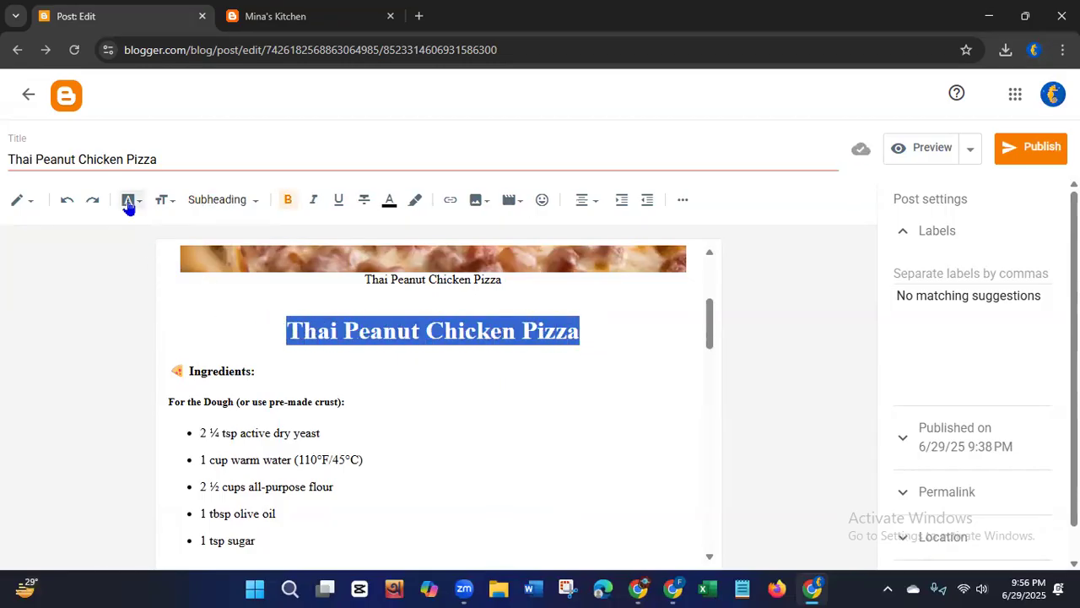
pyautogui.click(128, 203)
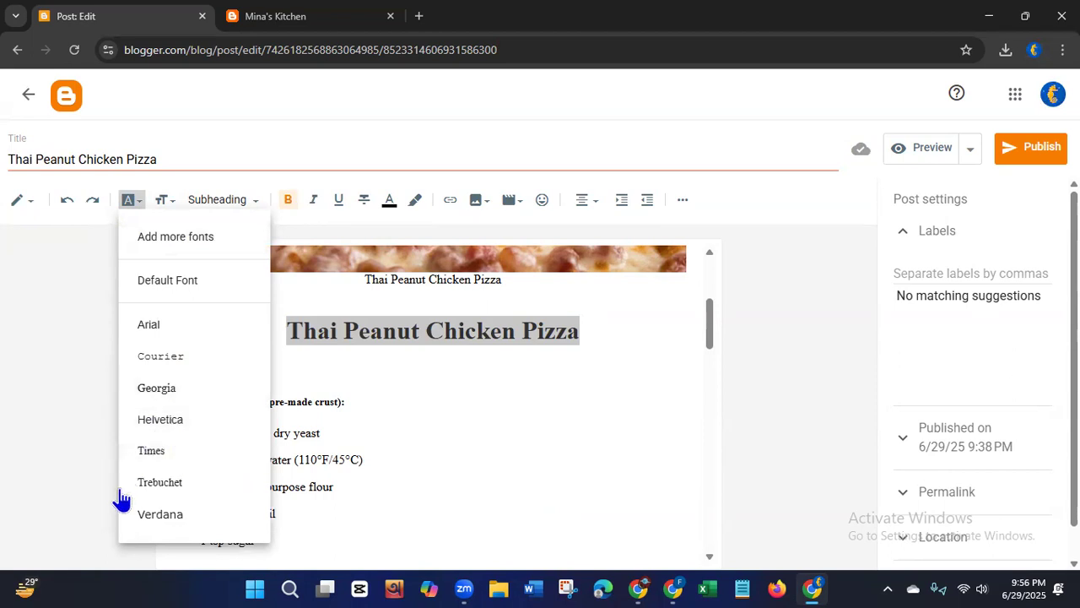
pyautogui.click(167, 514)
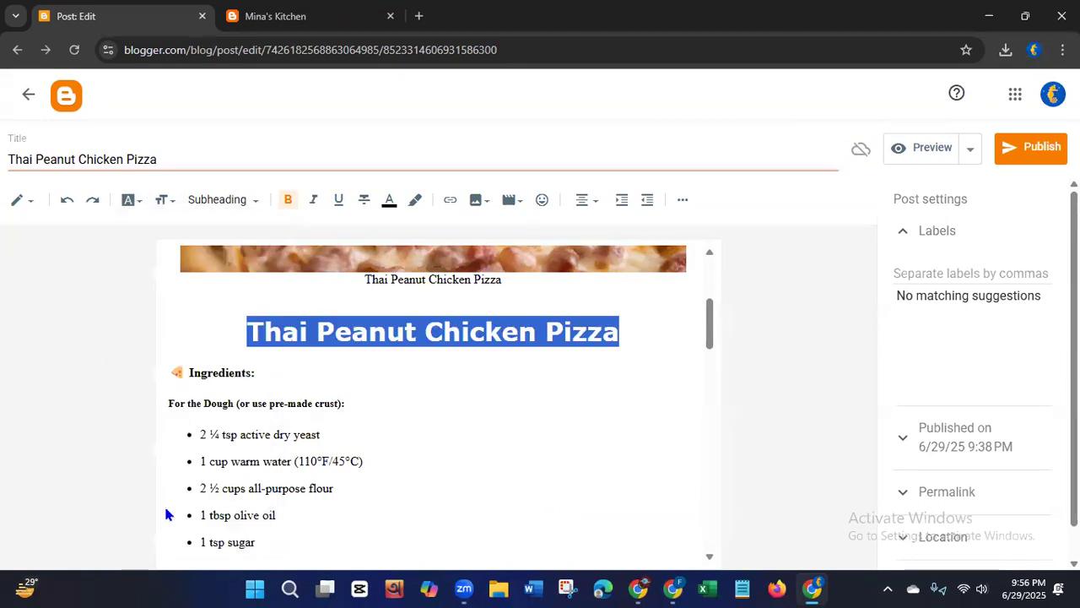
pyautogui.click(130, 200)
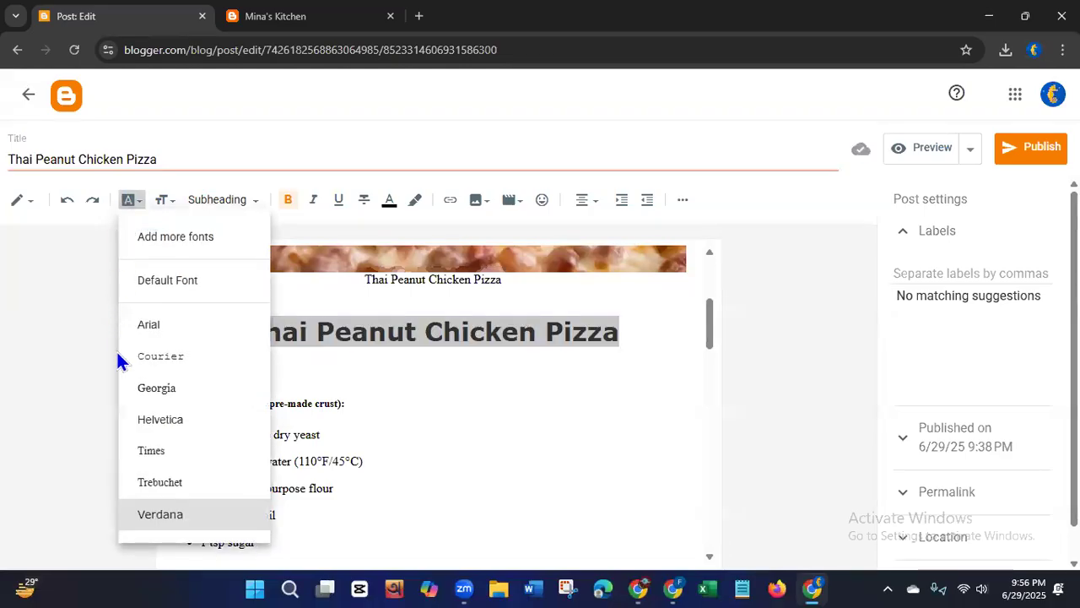
pyautogui.click(157, 389)
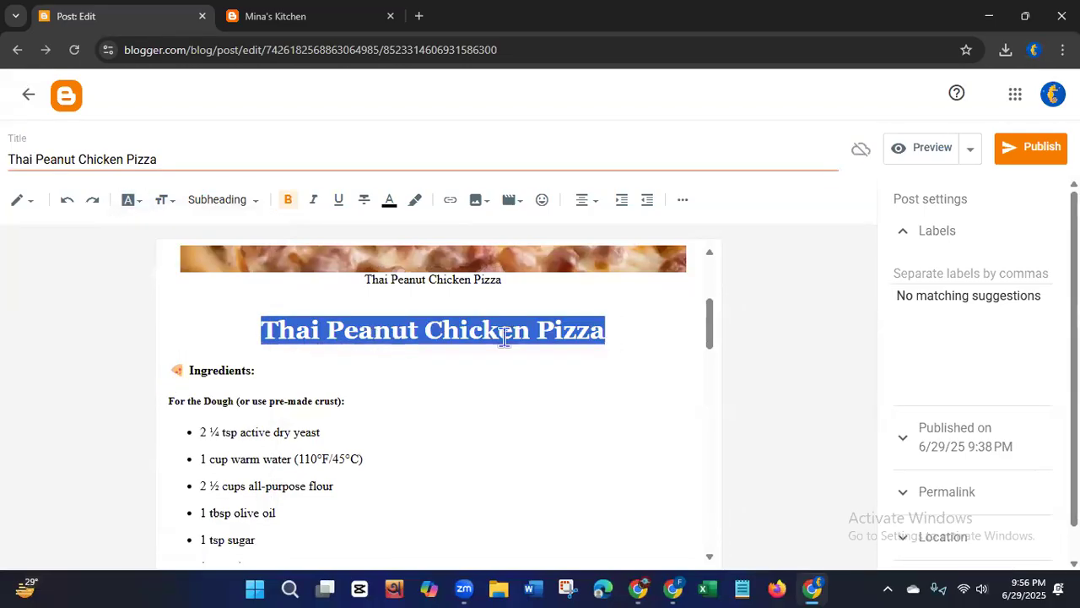
pyautogui.click(131, 202)
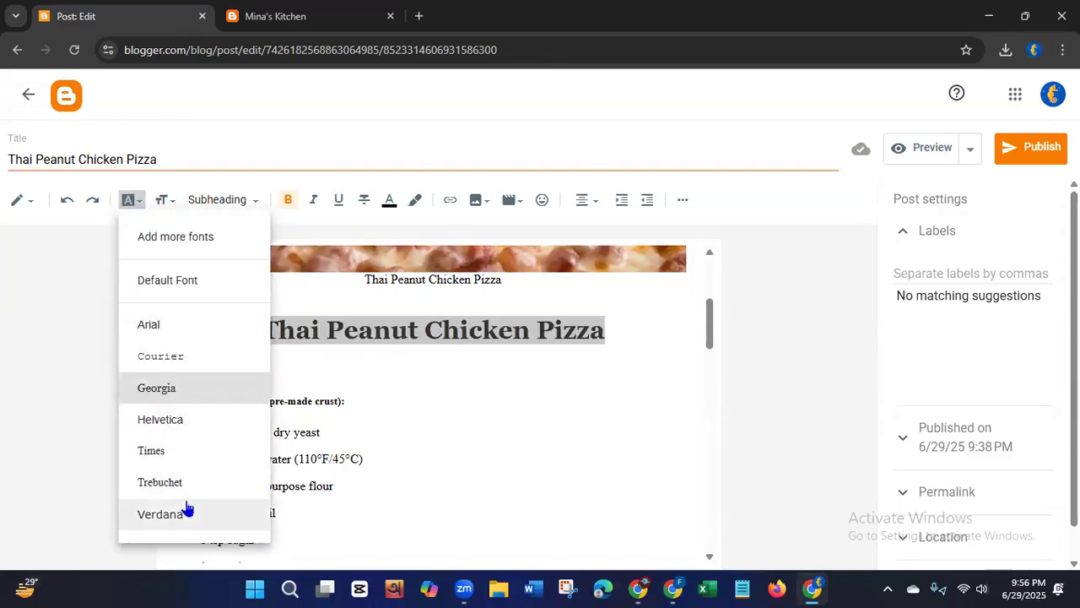
pyautogui.click(169, 363)
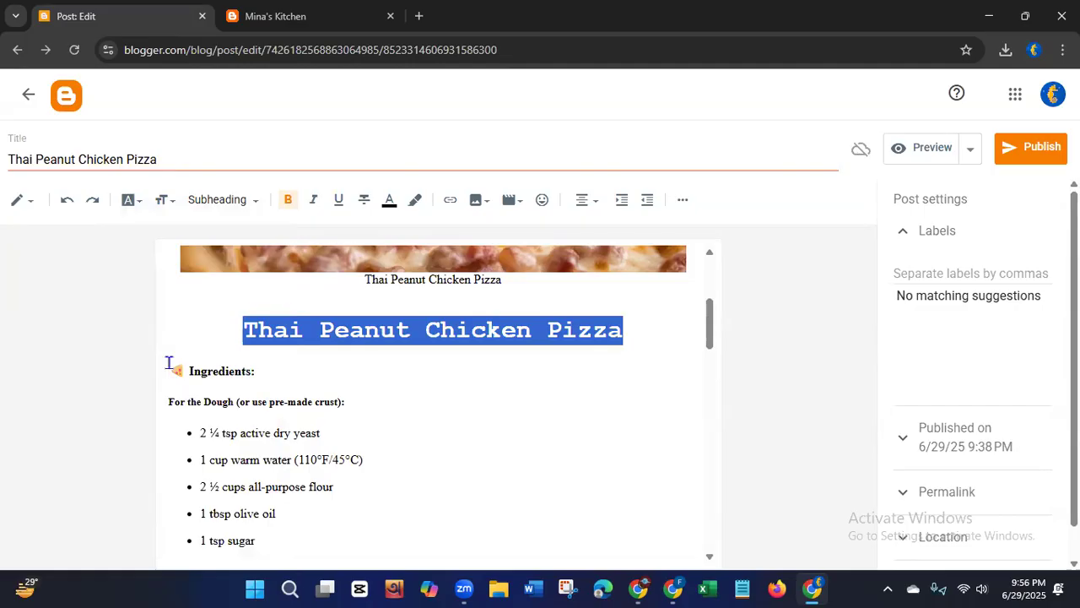
pyautogui.click(397, 396)
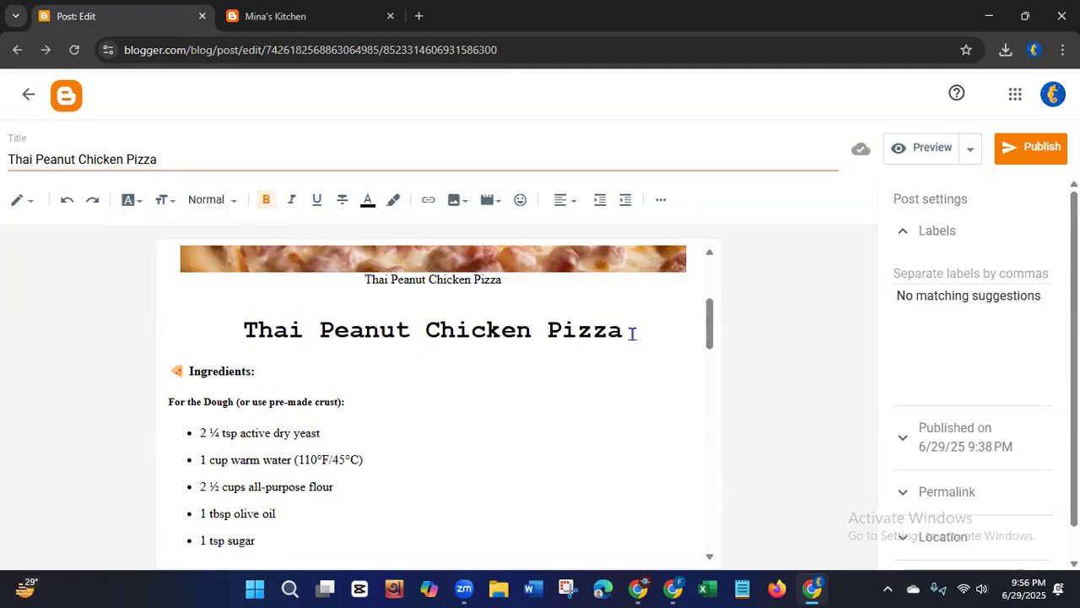
# Step: Return the "Thai Peanut Chicken Pizza" heading to Default Font
pyautogui.moveTo(631, 334); pyautogui.dragTo(130, 299)
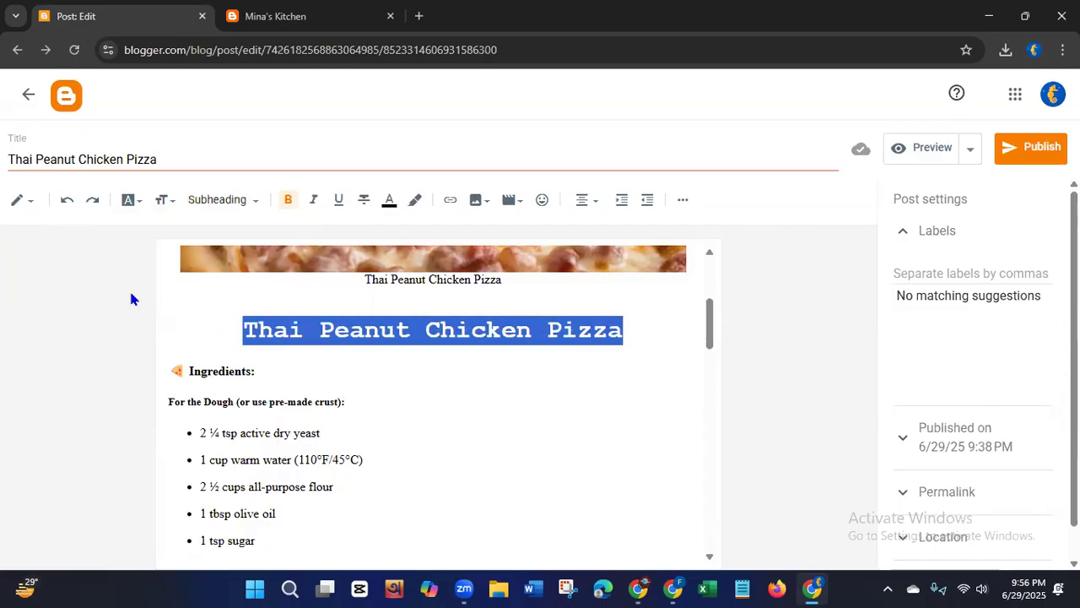
pyautogui.click(128, 201)
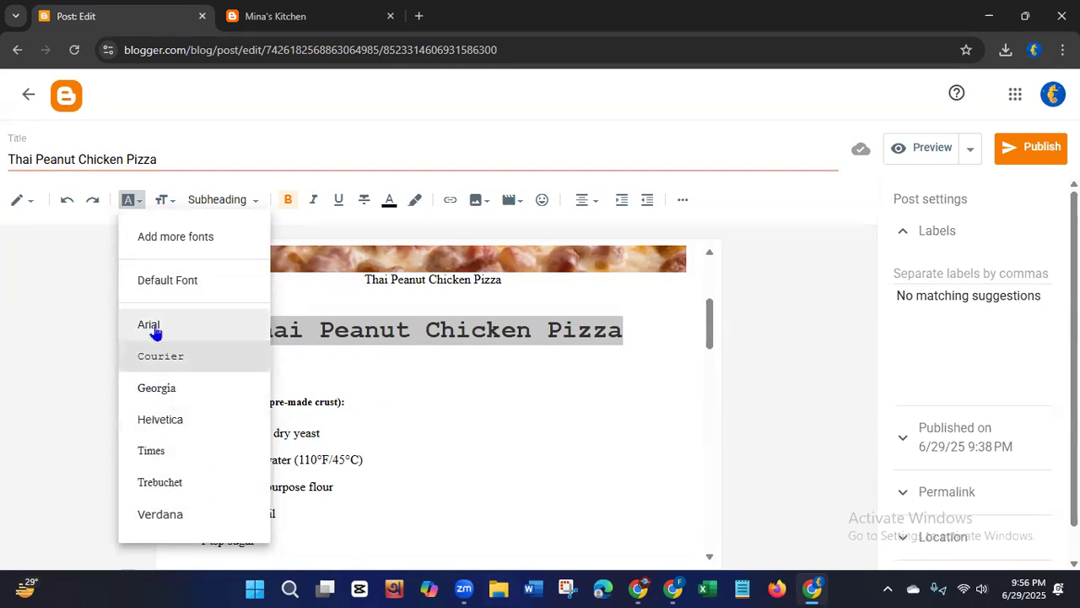
pyautogui.click(178, 283)
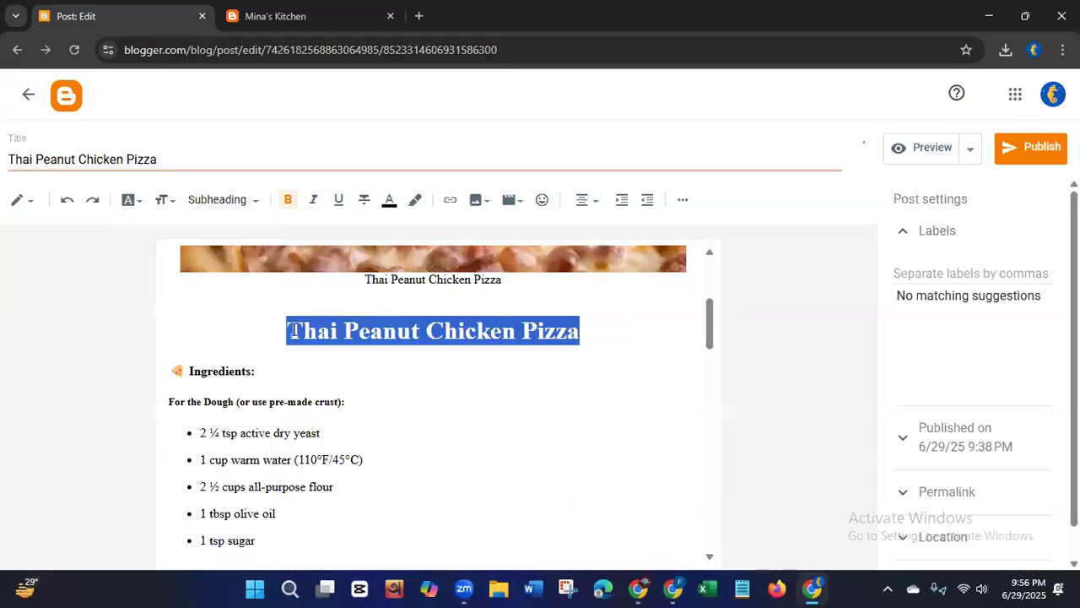
pyautogui.click(540, 470)
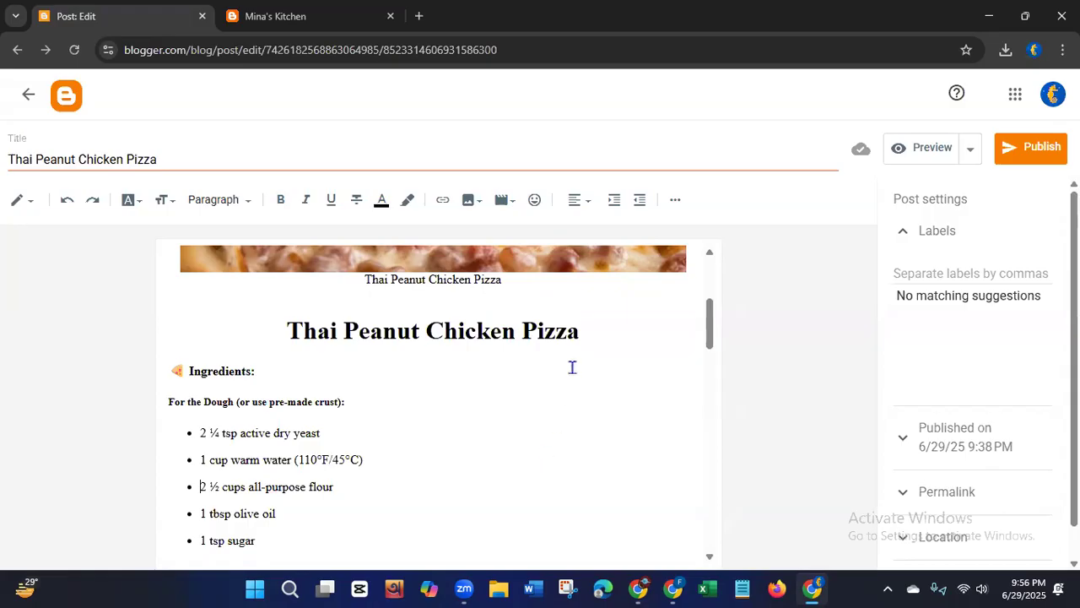
# Step: Try a medium red text color on the "Thai Peanut Chicken Pizza" heading
pyautogui.moveTo(583, 331); pyautogui.dragTo(273, 327)
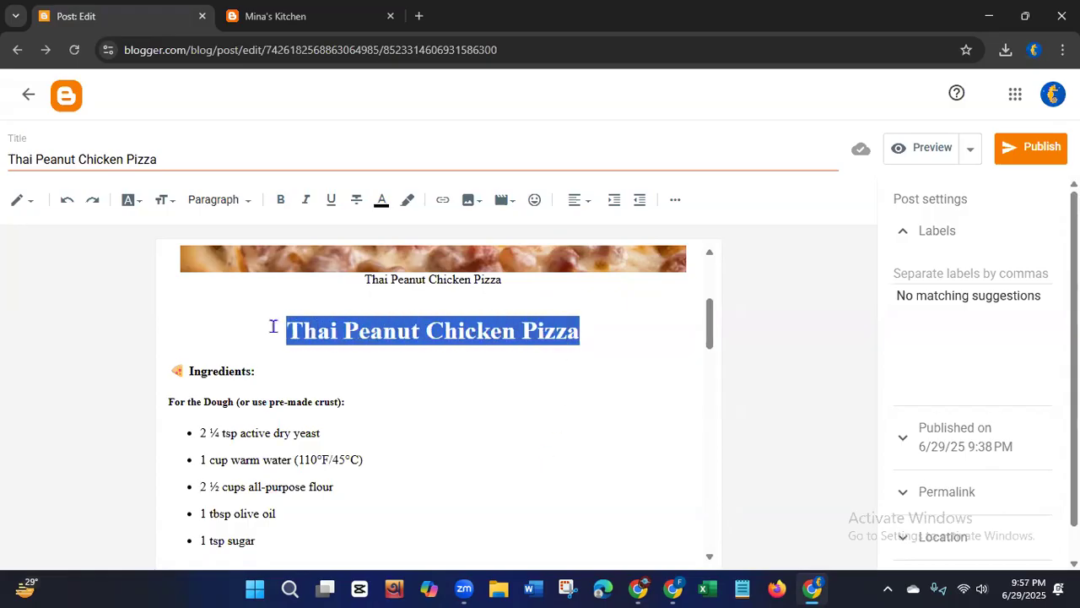
pyautogui.click(389, 204)
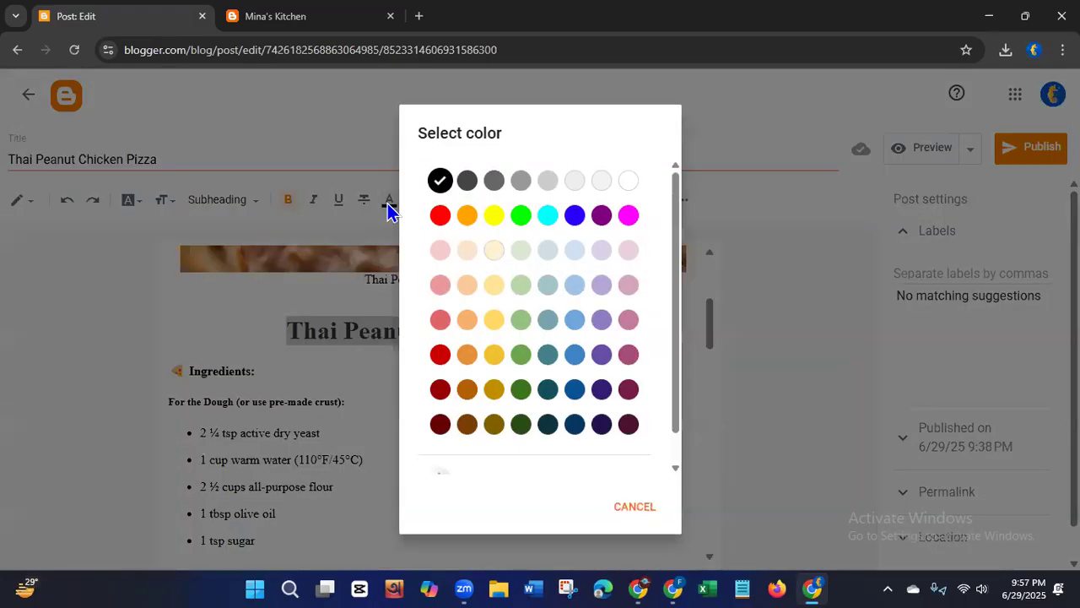
pyautogui.click(443, 365)
pyautogui.click(526, 456)
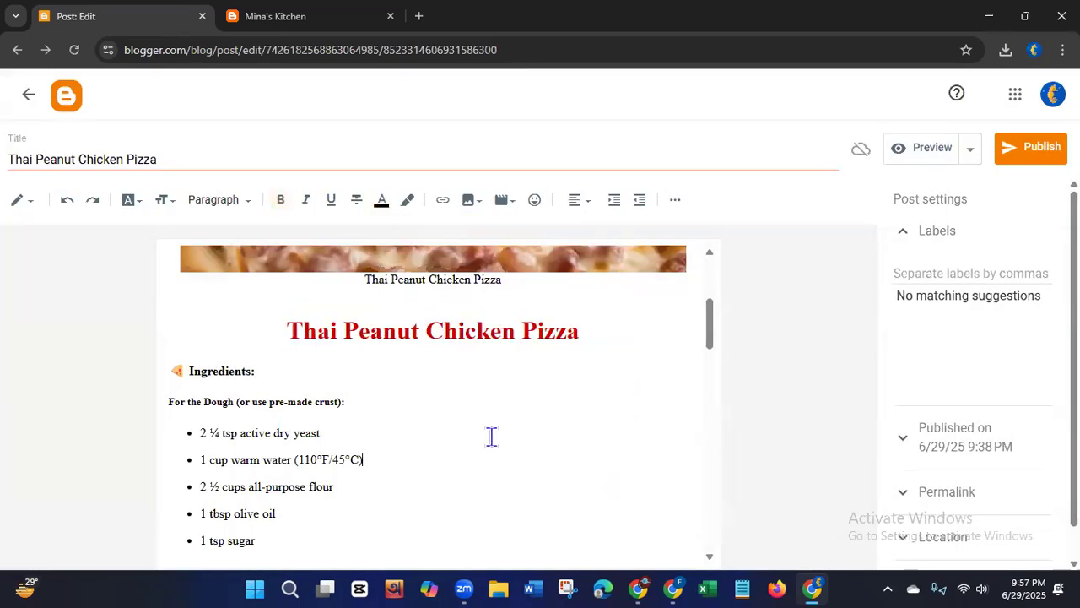
# Step: Try a dark gold text color on the "Thai Peanut Chicken Pizza" heading and check it beneath the image
pyautogui.moveTo(282, 330); pyautogui.dragTo(584, 337)
pyautogui.click(535, 459)
pyautogui.moveTo(601, 325); pyautogui.dragTo(278, 330)
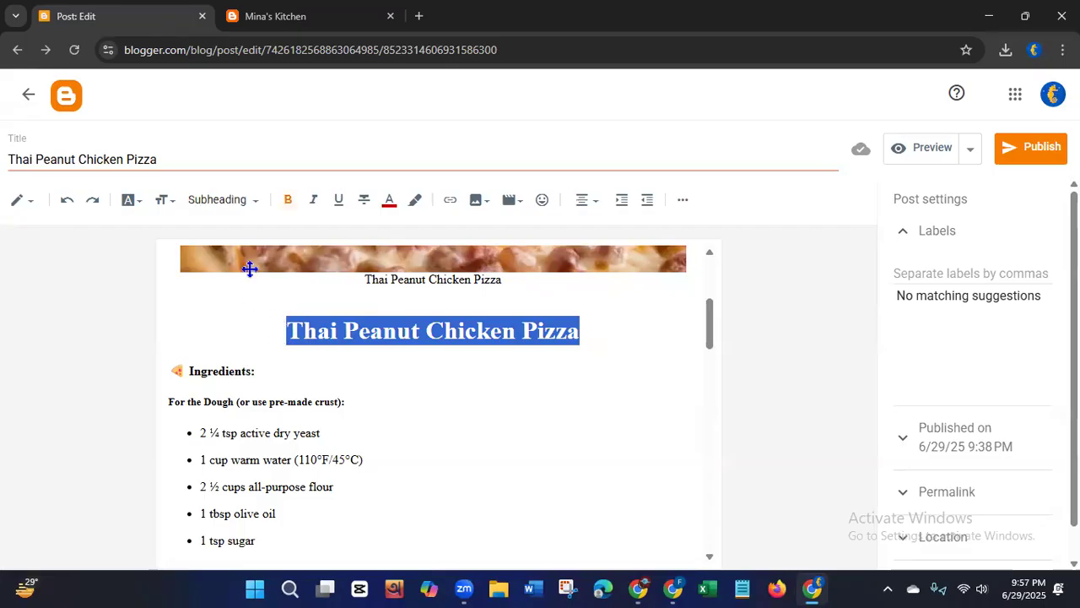
pyautogui.click(389, 201)
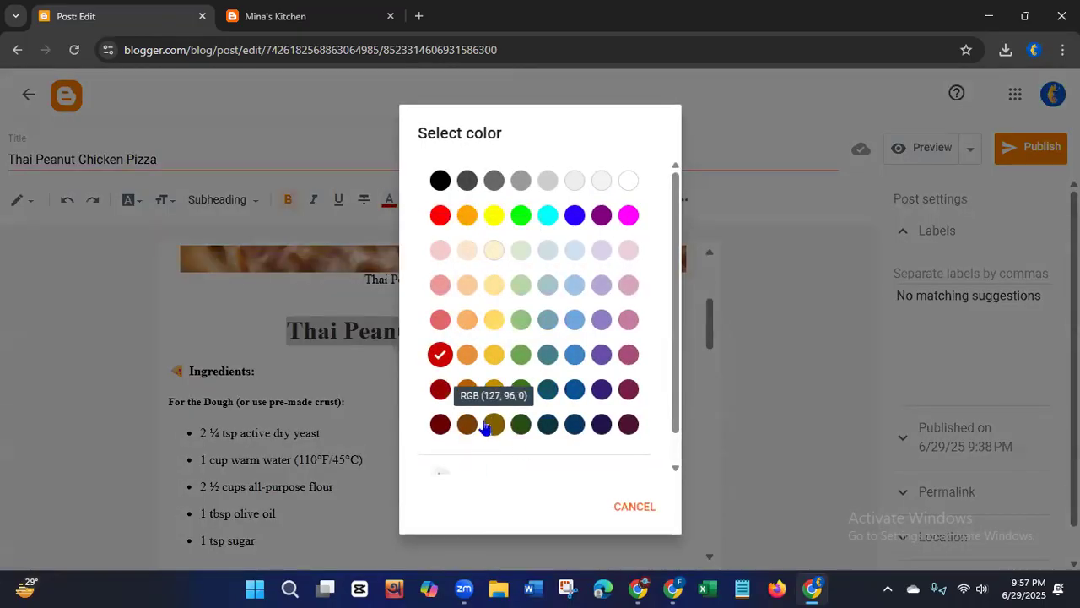
pyautogui.click(496, 391)
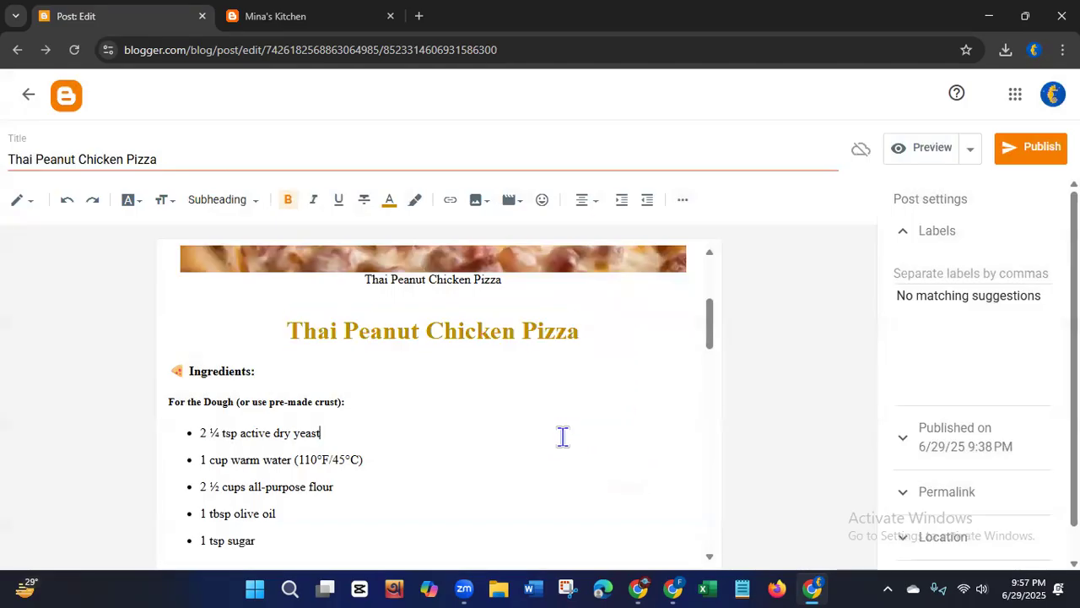
pyautogui.moveTo(711, 344); pyautogui.dragTo(715, 314)
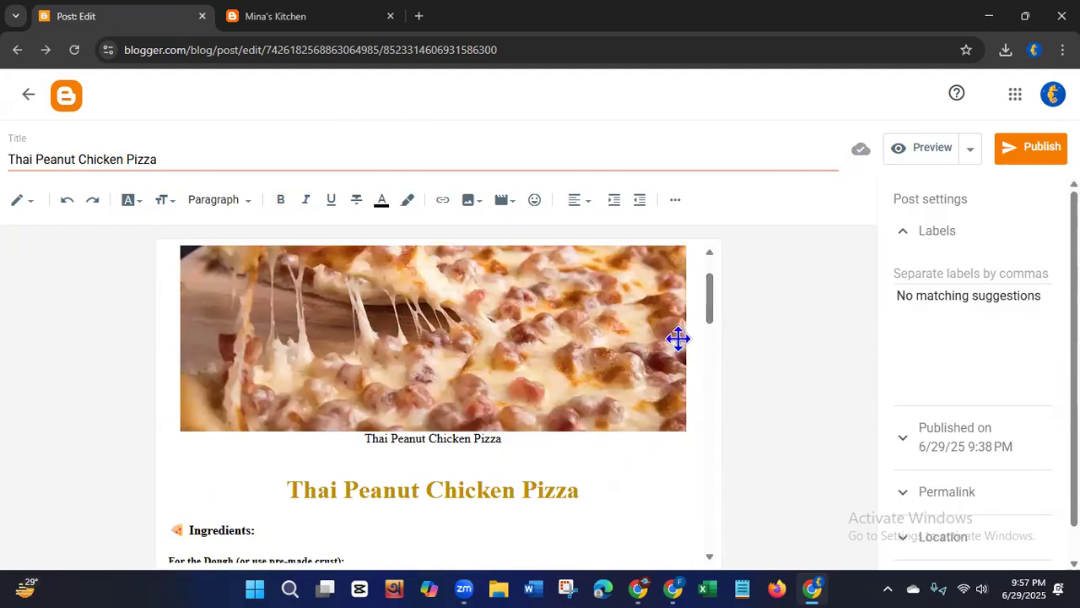
pyautogui.moveTo(711, 313)
pyautogui.mouseDown()
pyautogui.moveTo(711, 359)
pyautogui.moveTo(714, 289)
pyautogui.moveTo(712, 325)
pyautogui.mouseUp()
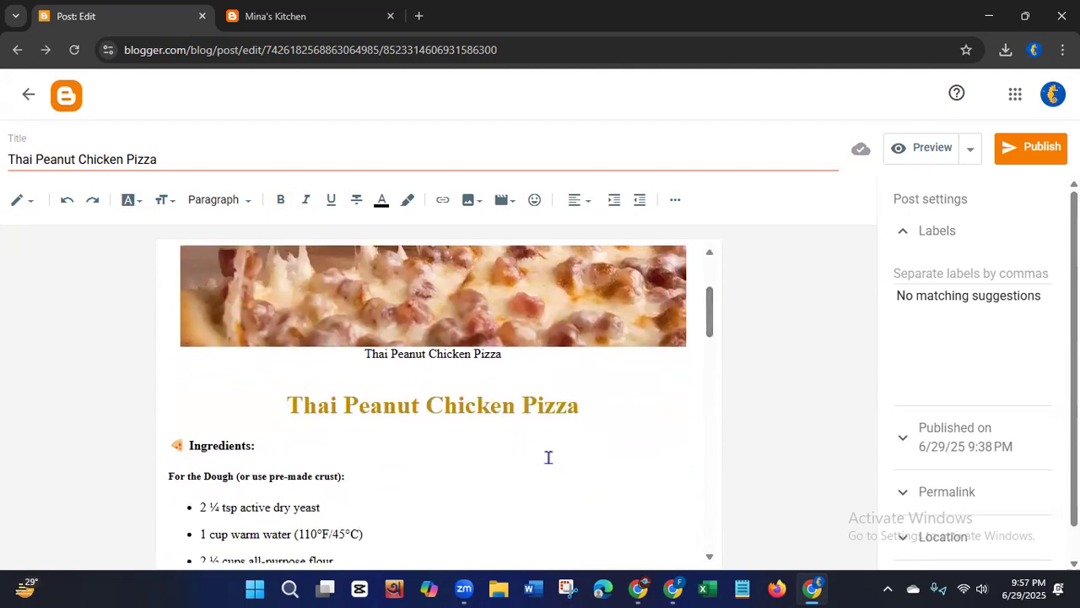
# Step: Set the "Thai Peanut Chicken Pizza" heading's text color to dark red
pyautogui.moveTo(587, 405); pyautogui.dragTo(286, 406)
pyautogui.click(388, 201)
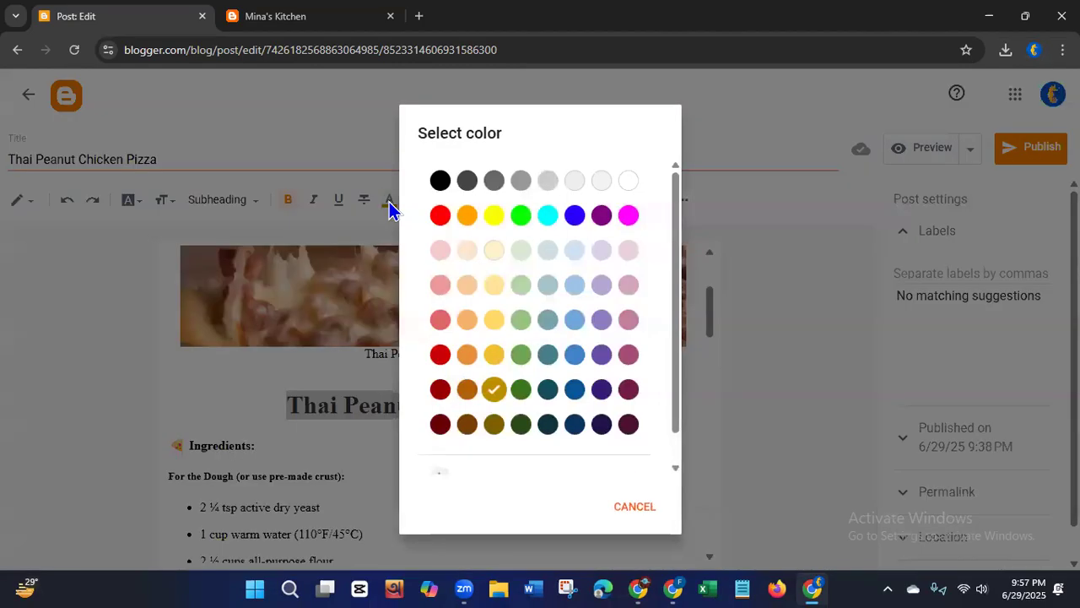
pyautogui.click(440, 390)
pyautogui.click(571, 550)
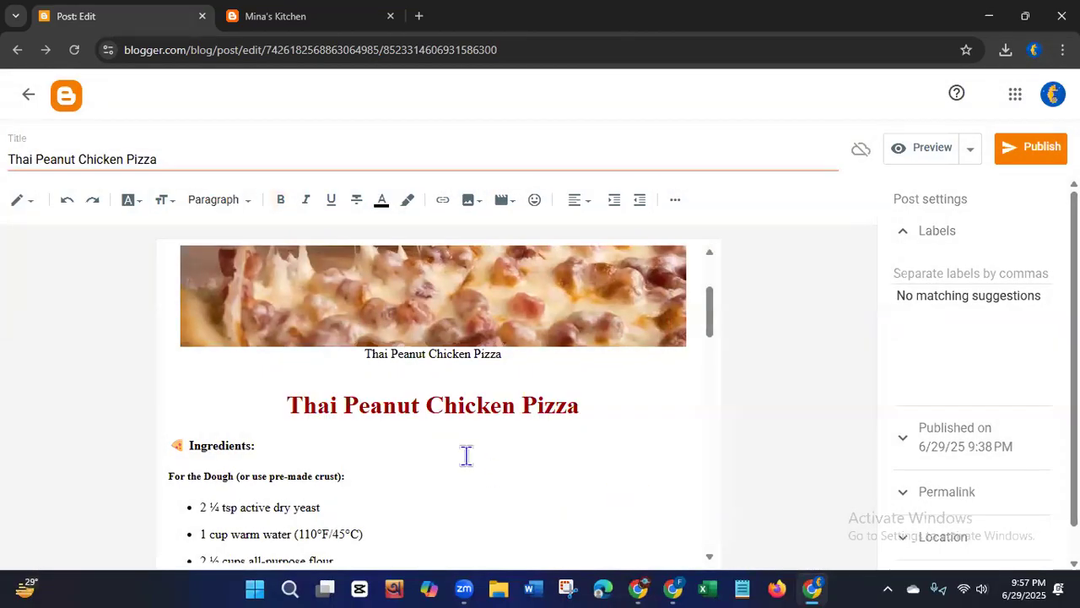
# Step: Italicize the "Thai Peanut Chicken Pizza" heading below the image
pyautogui.moveTo(594, 408); pyautogui.dragTo(251, 407)
pyautogui.click(312, 203)
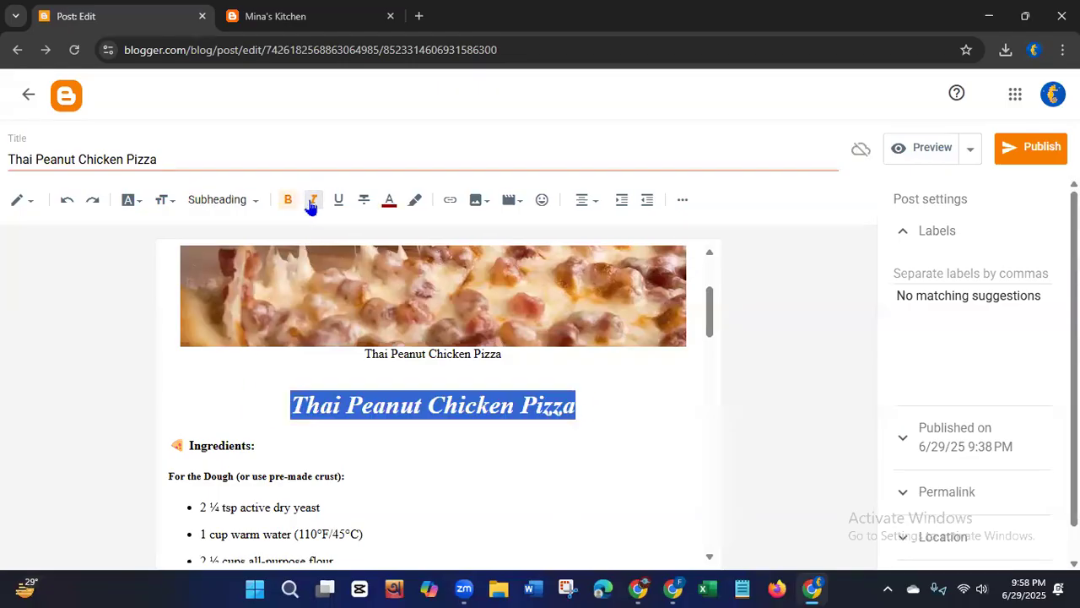
pyautogui.click(644, 543)
# Step: Try underlining the "Thai Peanut Chicken Pizza" heading and remove the underline
pyautogui.moveTo(593, 408); pyautogui.dragTo(258, 405)
pyautogui.click(339, 201)
pyautogui.click(680, 472)
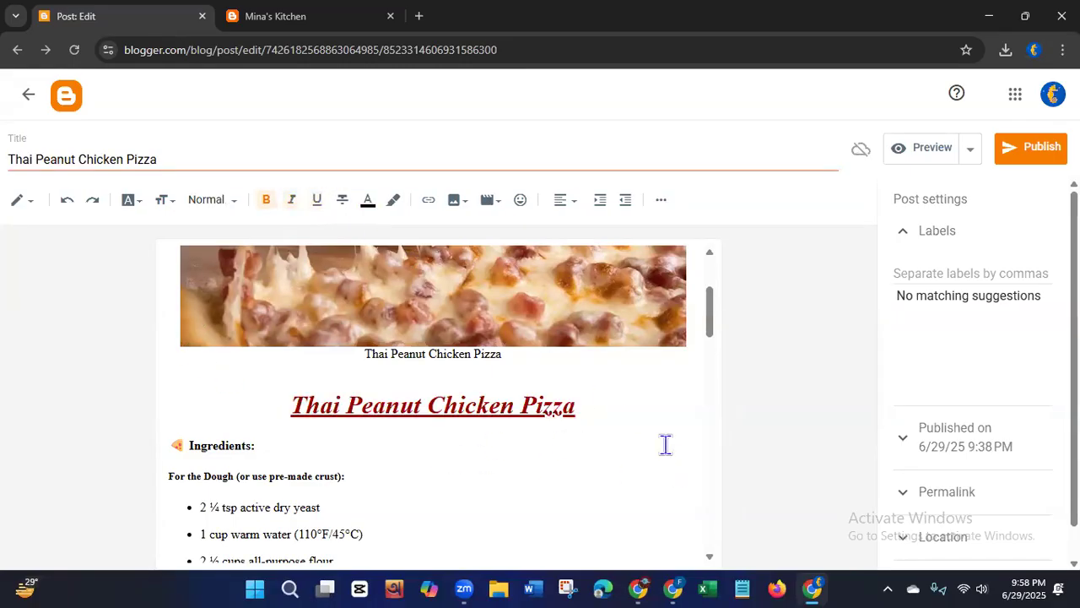
pyautogui.moveTo(566, 407); pyautogui.dragTo(167, 329)
pyautogui.click(337, 206)
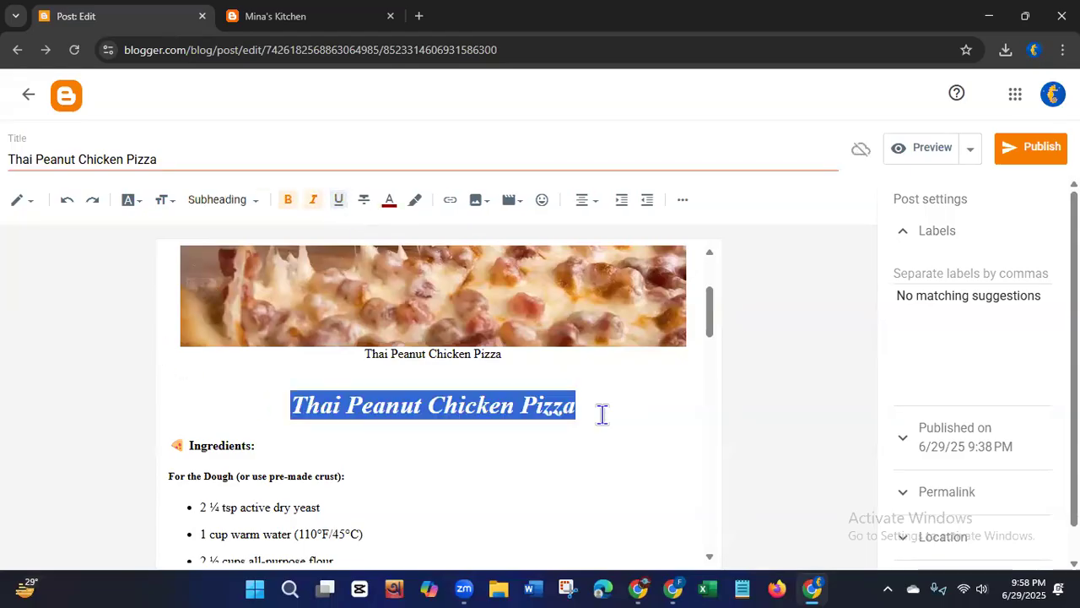
# Step: Try a yellow highlight behind the "Thai Peanut Chicken Pizza" heading below the image
pyautogui.click(661, 458)
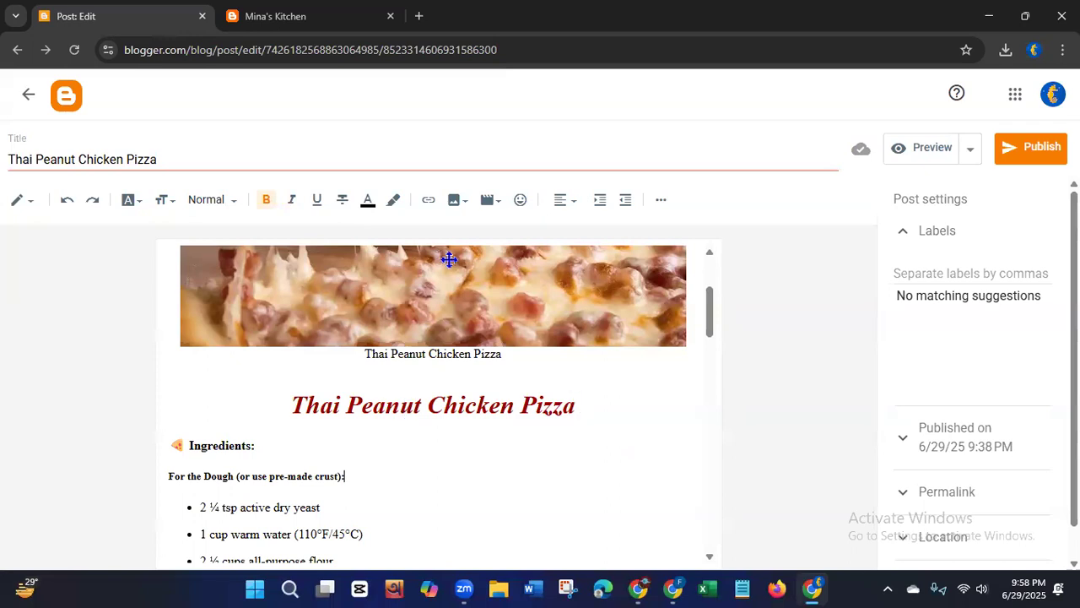
pyautogui.click(582, 397)
pyautogui.moveTo(581, 397); pyautogui.dragTo(263, 390)
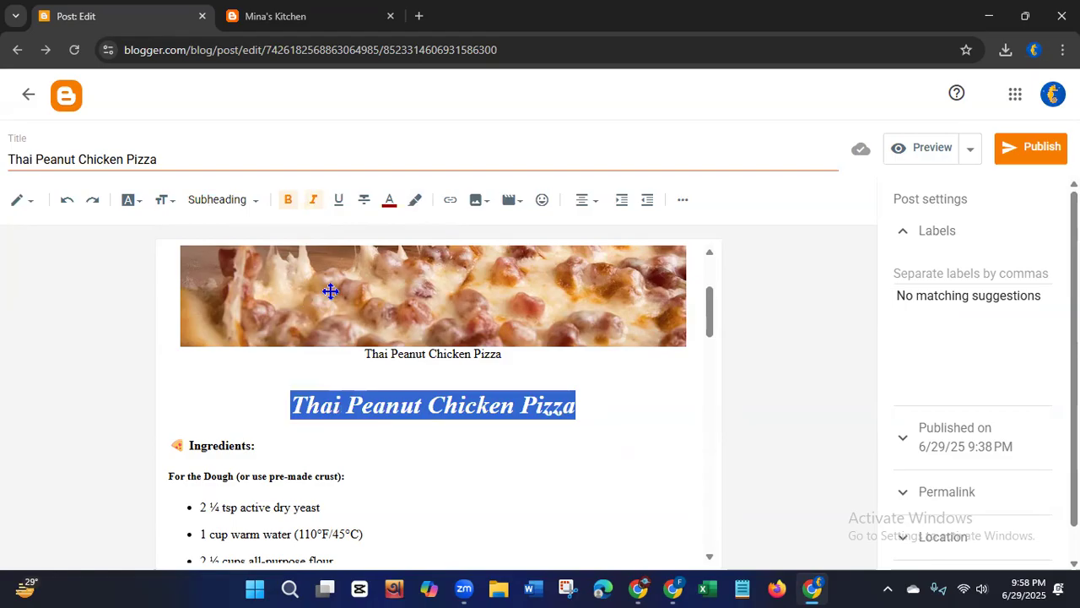
pyautogui.click(417, 201)
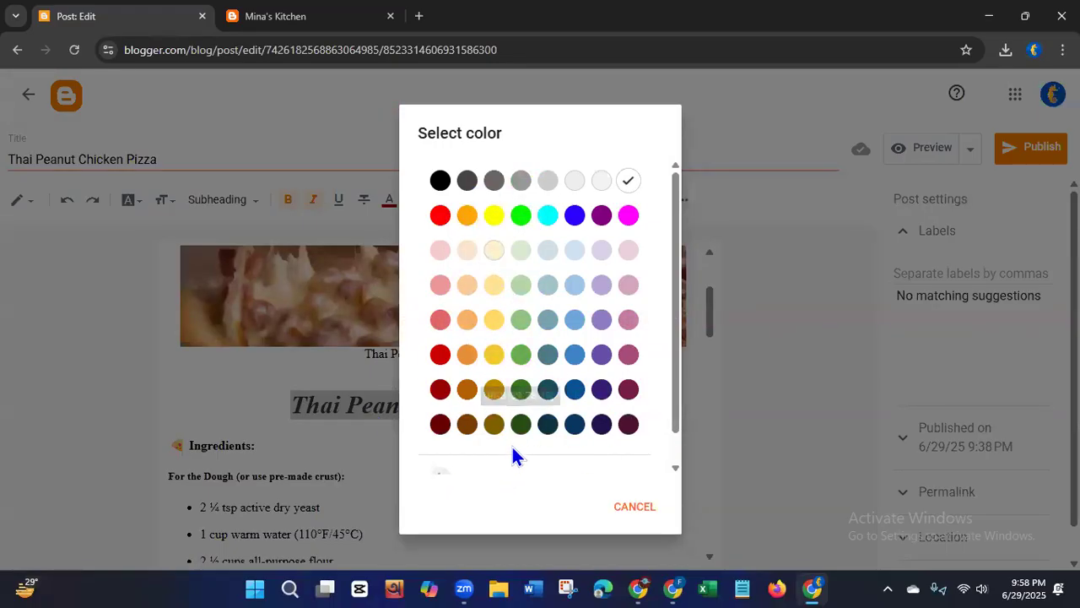
pyautogui.click(494, 215)
pyautogui.click(645, 499)
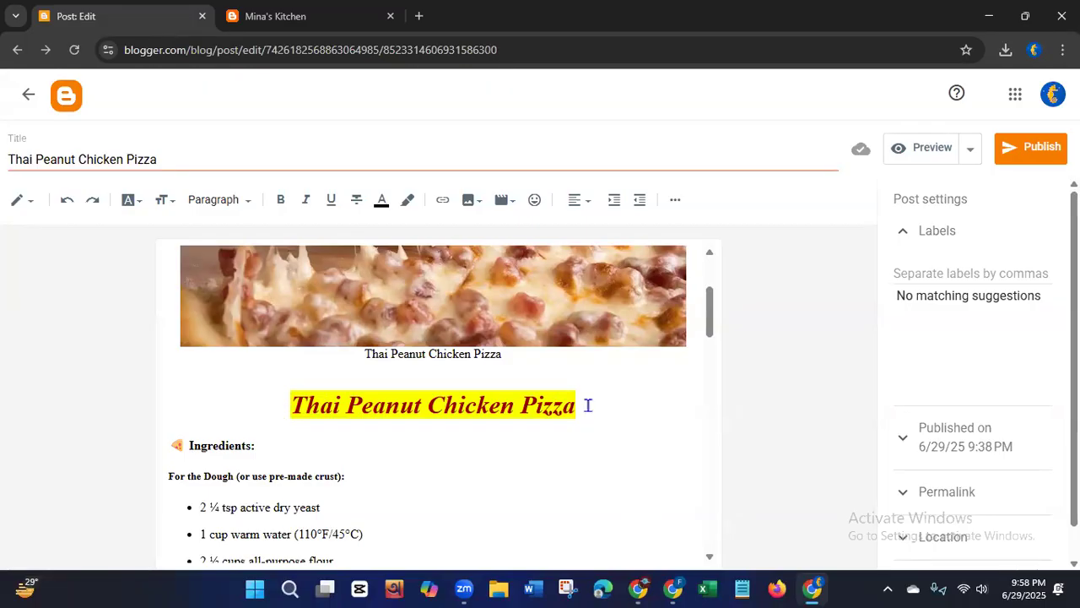
# Step: Set the highlight of the "Thai Peanut Chicken Pizza" heading back to white
pyautogui.moveTo(589, 405); pyautogui.dragTo(288, 406)
pyautogui.click(414, 203)
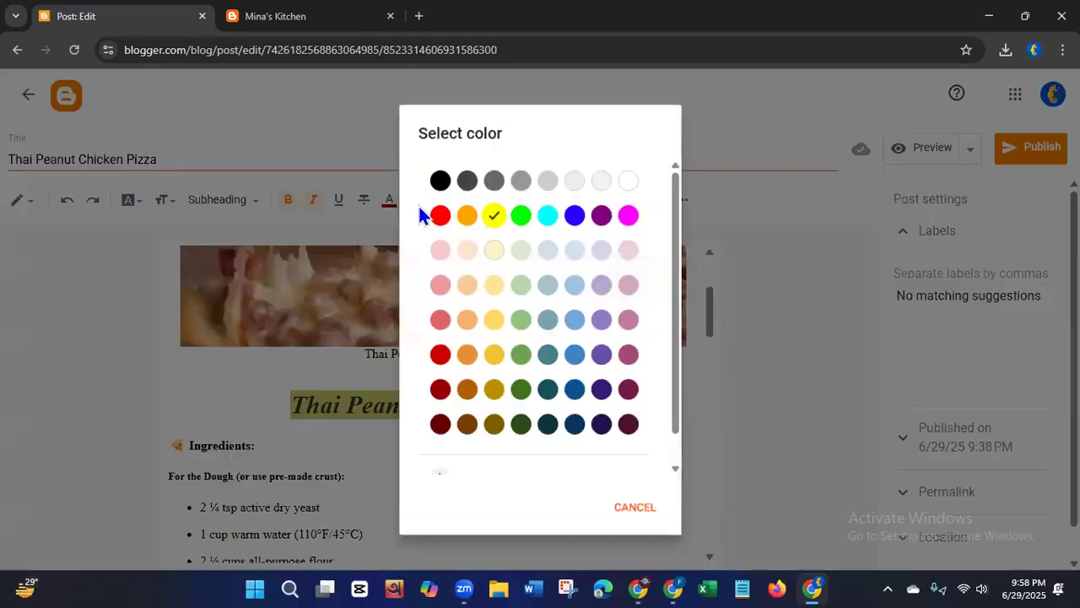
pyautogui.click(628, 180)
pyautogui.click(678, 441)
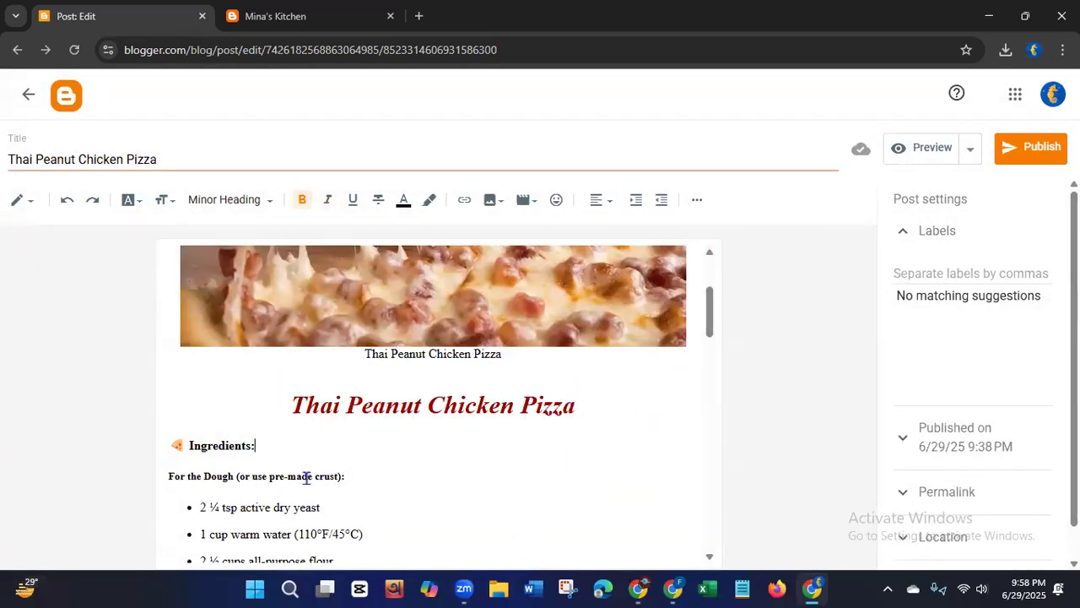
# Step: Set the "Ingredients:" heading's font size to Large and underline the heading together with its pizza emoji
pyautogui.moveTo(259, 445); pyautogui.dragTo(158, 448)
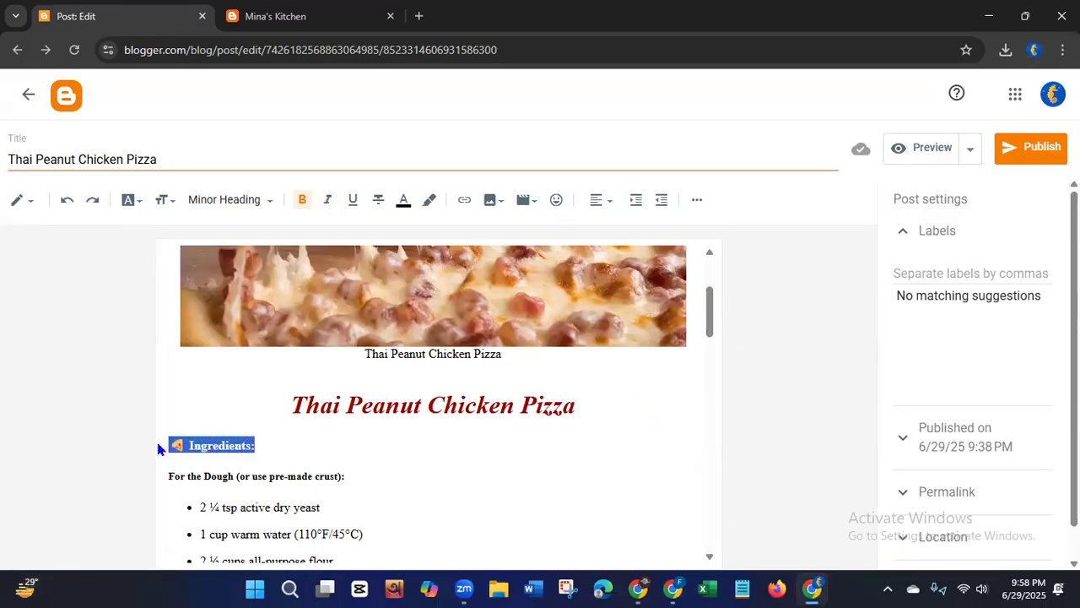
pyautogui.click(163, 201)
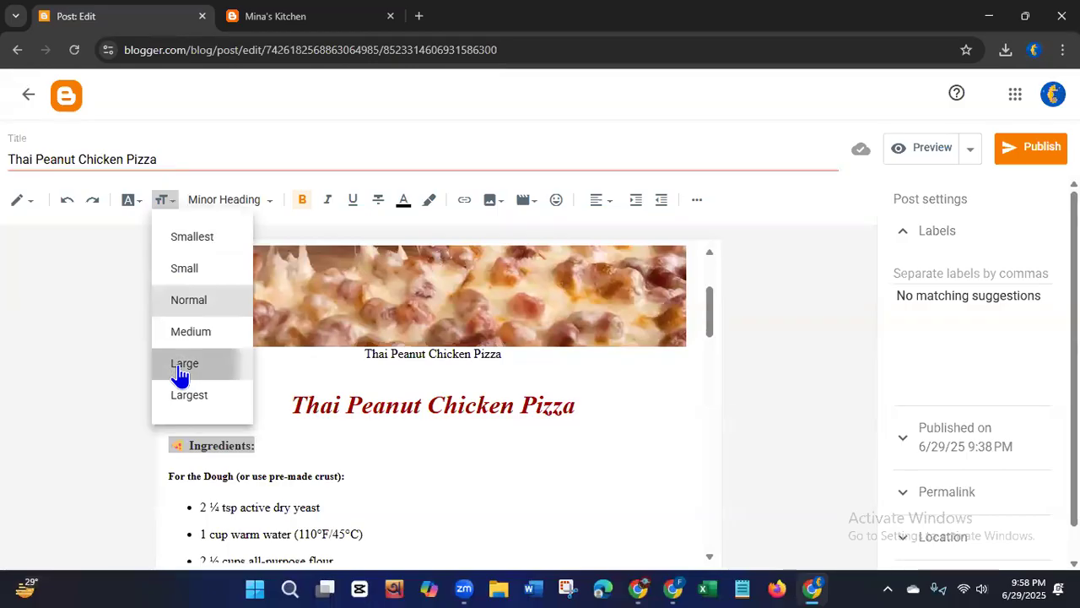
pyautogui.click(181, 364)
pyautogui.click(480, 504)
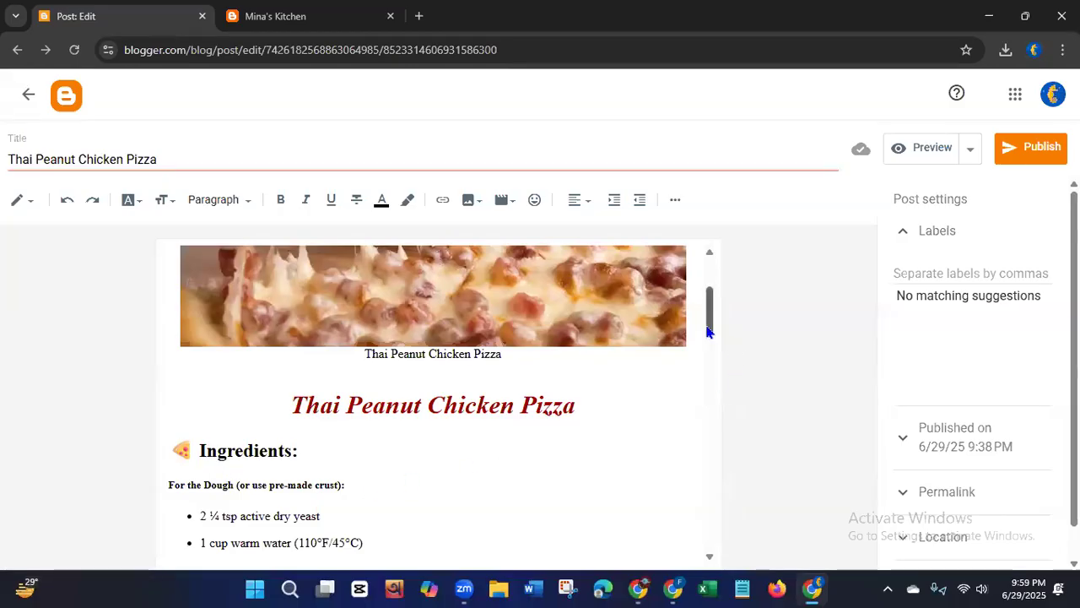
pyautogui.moveTo(310, 456); pyautogui.dragTo(139, 470)
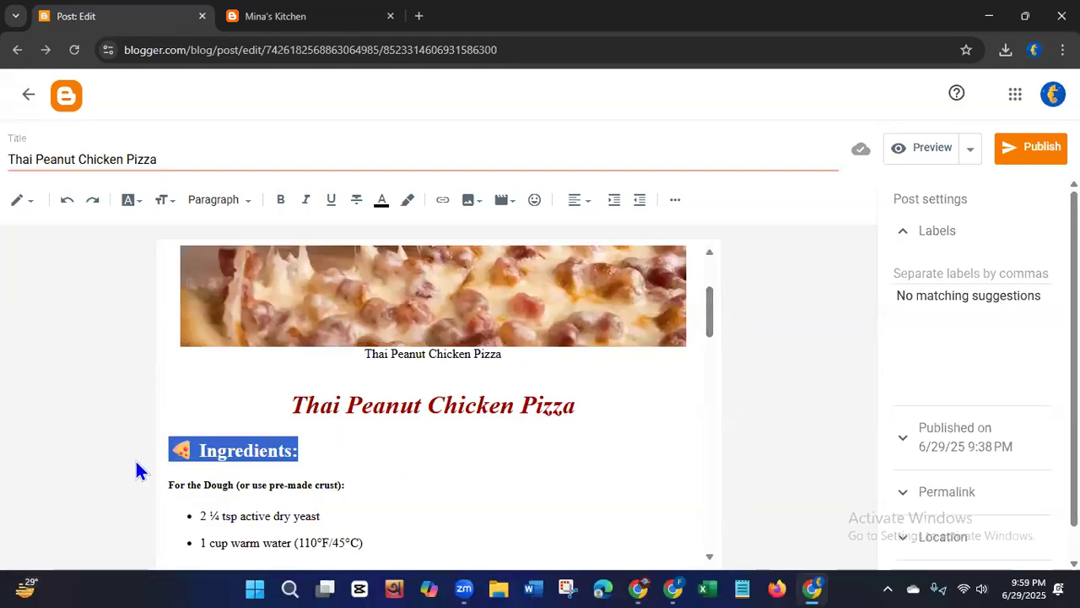
pyautogui.click(330, 200)
pyautogui.click(556, 515)
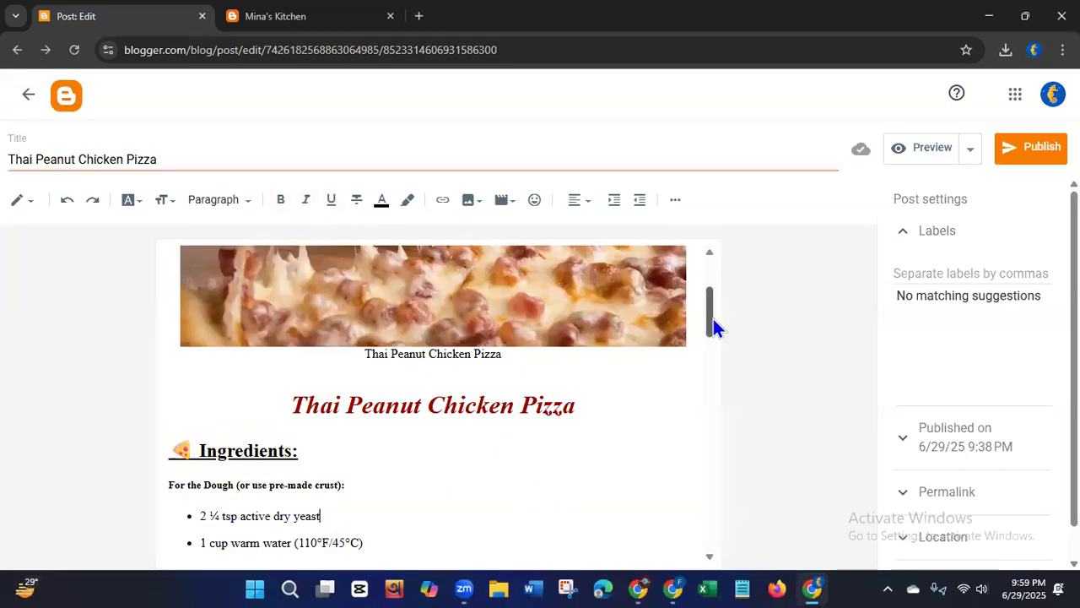
# Step: Remove the divider line above the "Directions:" heading and add an empty line after the last ingredient
pyautogui.moveTo(714, 318); pyautogui.dragTo(688, 440)
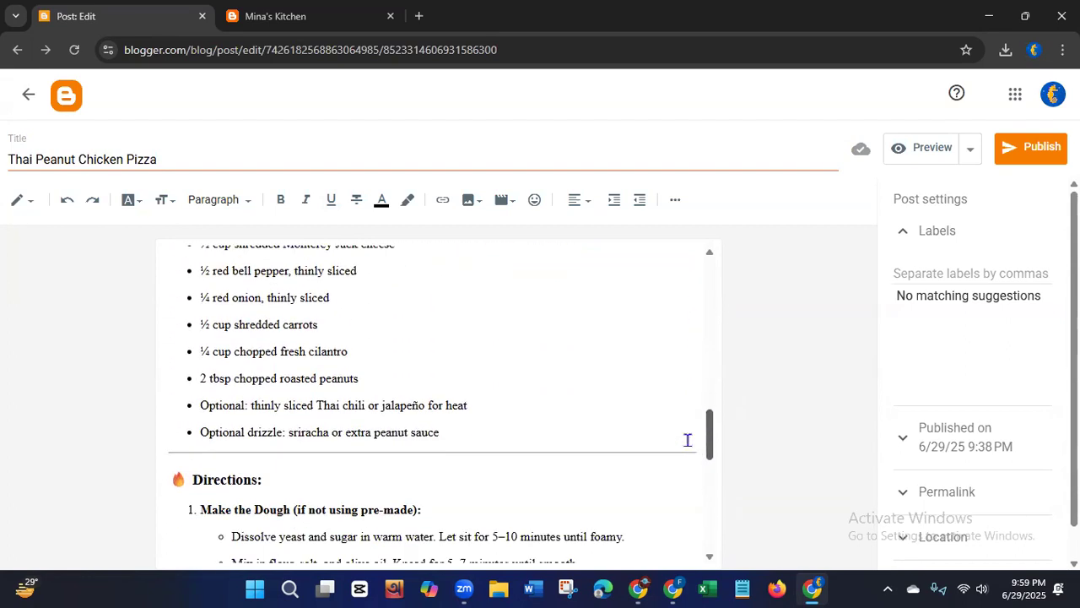
pyautogui.click(486, 446)
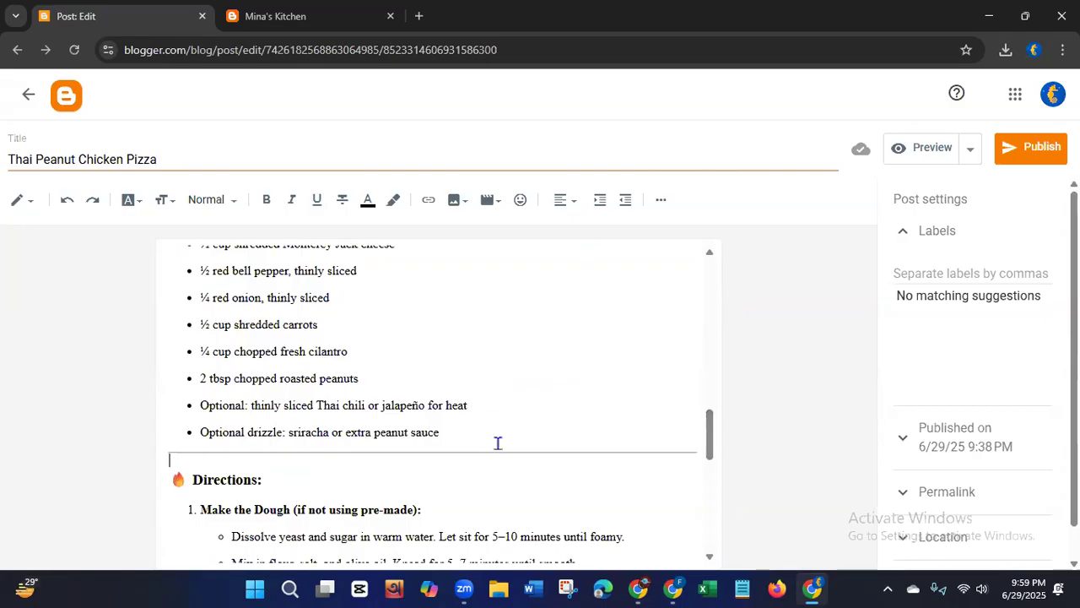
pyautogui.press('BackSpace')
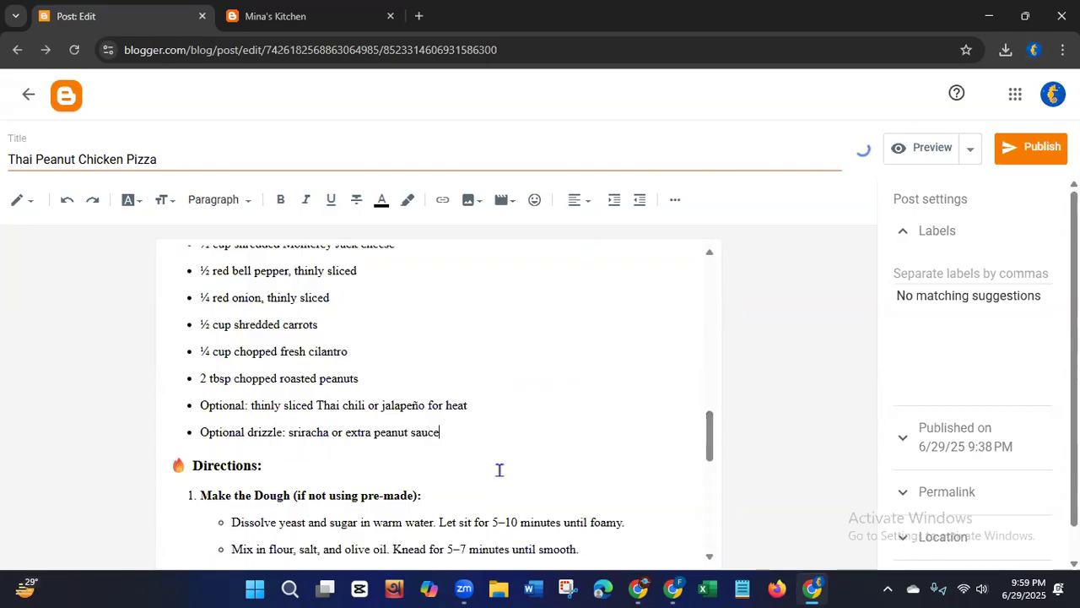
pyautogui.click(192, 443)
pyautogui.click(453, 435)
pyautogui.press('Return')
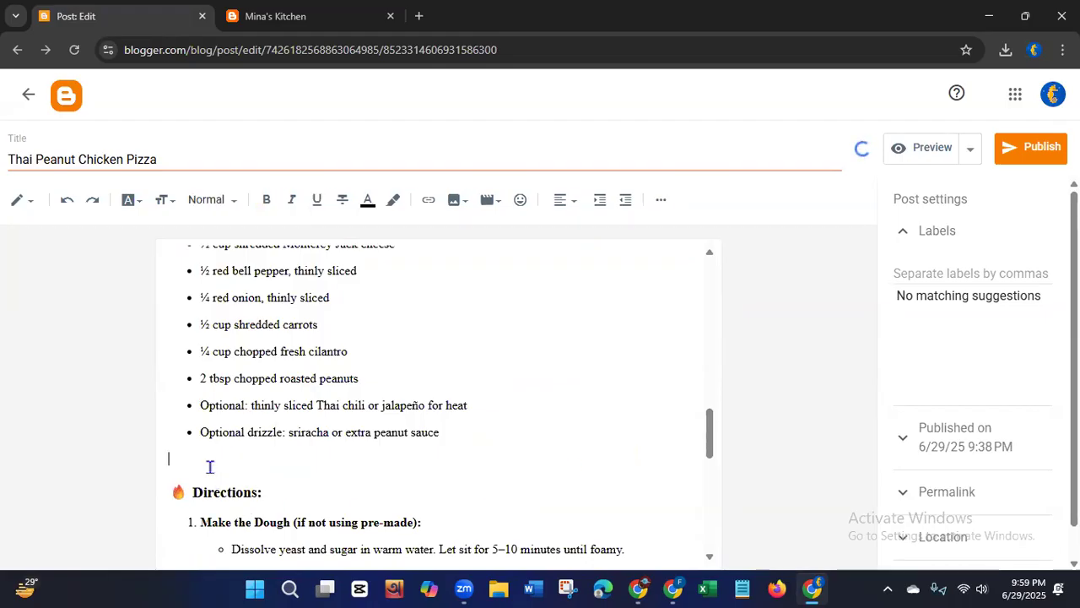
# Step: Upload image 3 from the Mina's Kitchen folder into the empty line above the "Directions:" heading
pyautogui.click(453, 204)
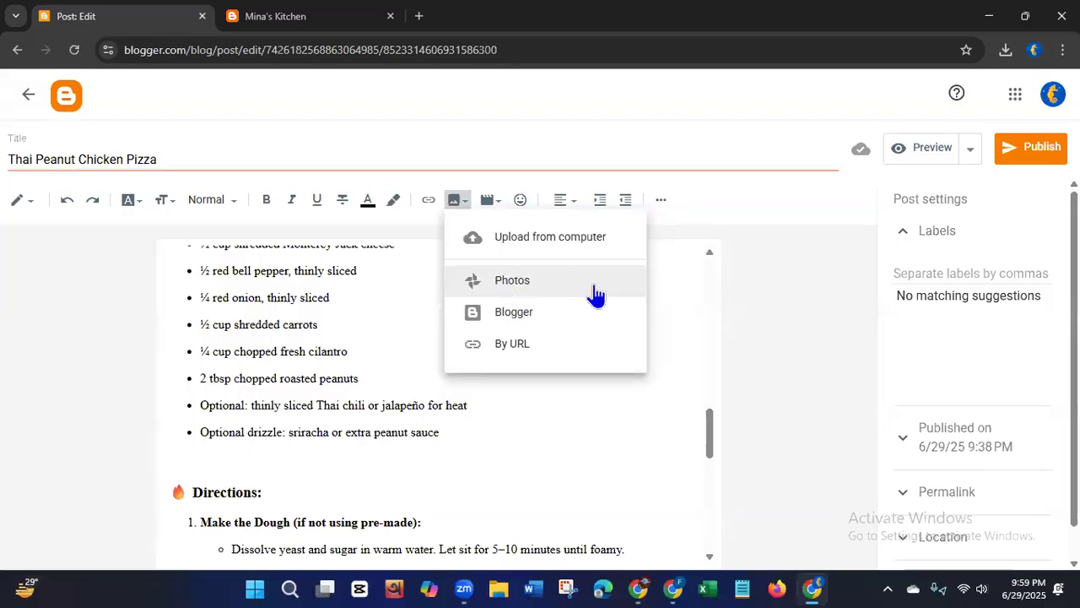
pyautogui.click(531, 245)
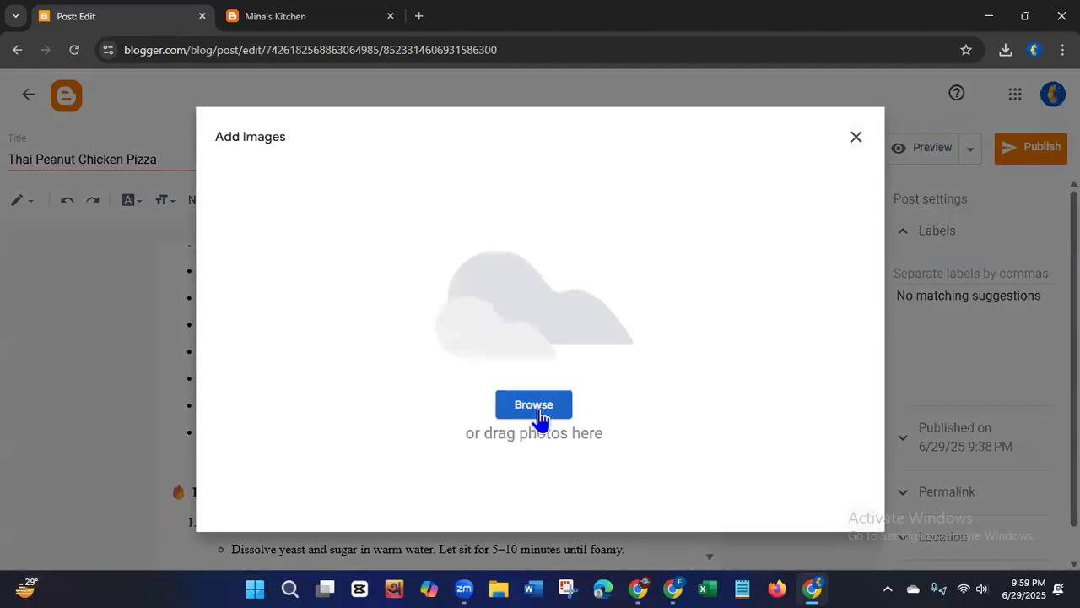
pyautogui.click(539, 408)
pyautogui.click(195, 193)
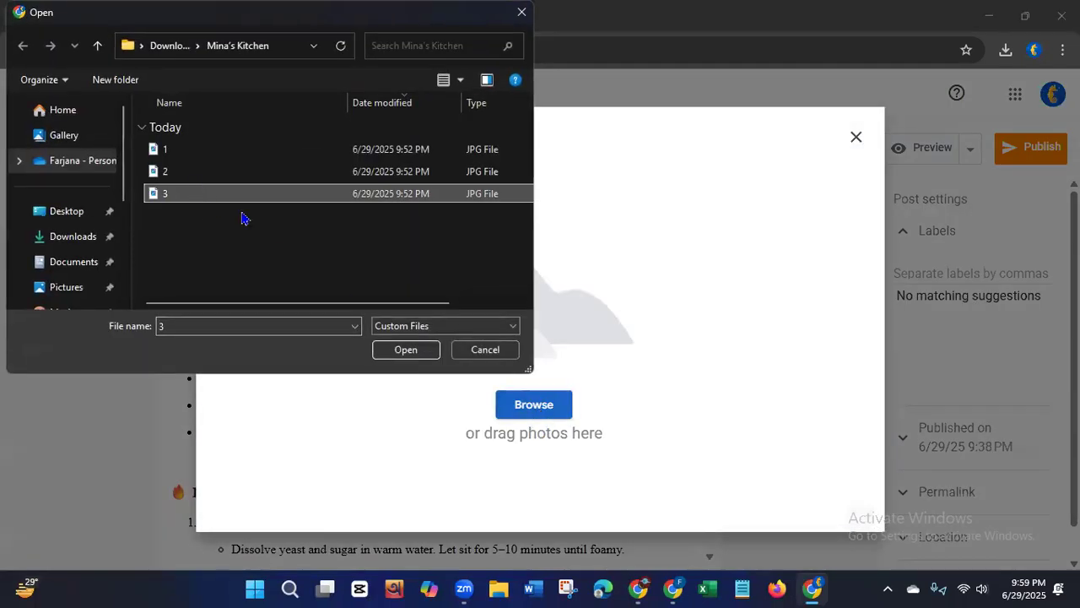
pyautogui.click(406, 349)
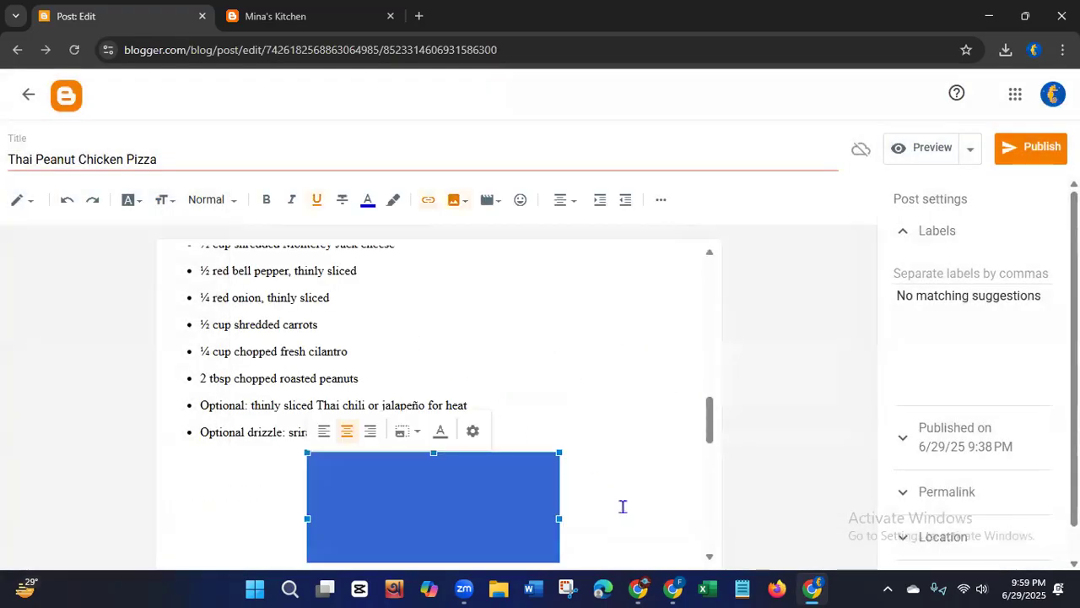
pyautogui.click(623, 506)
# Step: Try left and right alignment on the image above "Directions:" and return it to center
pyautogui.moveTo(713, 419)
pyautogui.mouseDown()
pyautogui.moveTo(710, 443)
pyautogui.moveTo(711, 430)
pyautogui.mouseUp()
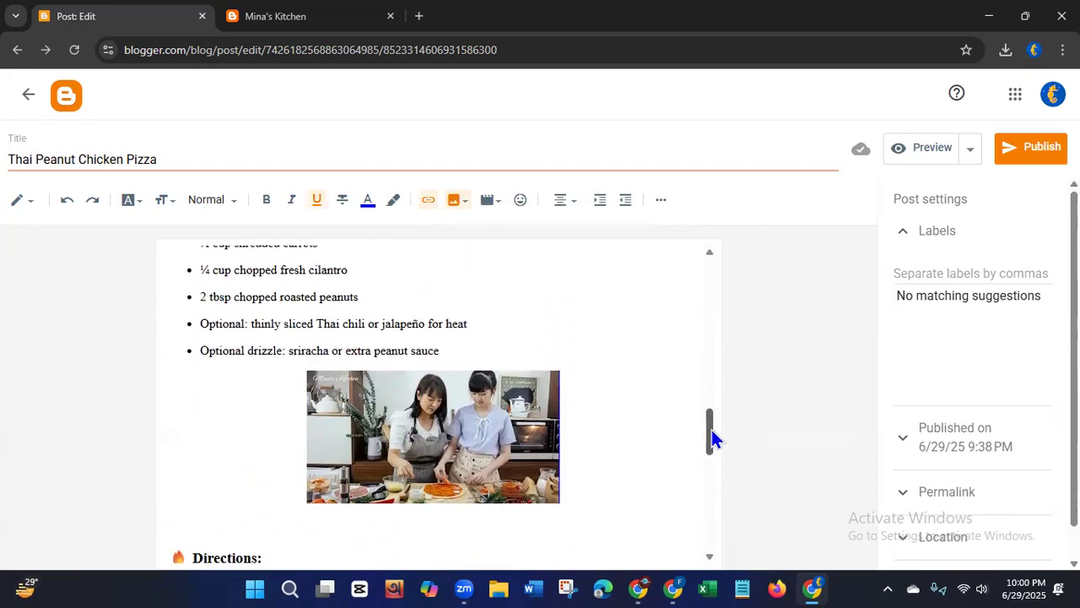
pyautogui.click(446, 486)
pyautogui.moveTo(709, 428); pyautogui.dragTo(709, 451)
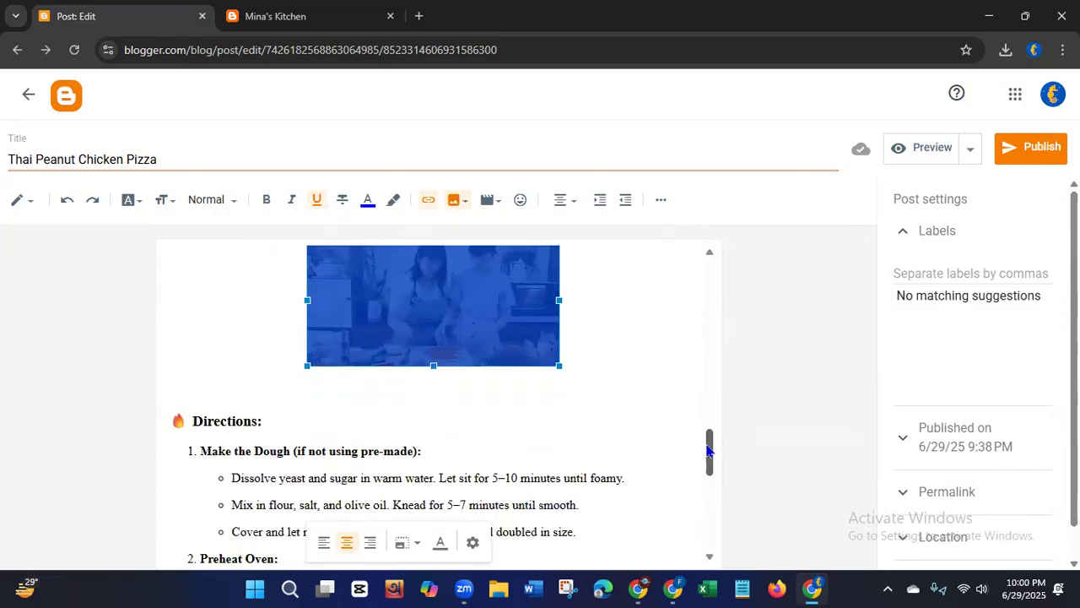
pyautogui.click(324, 542)
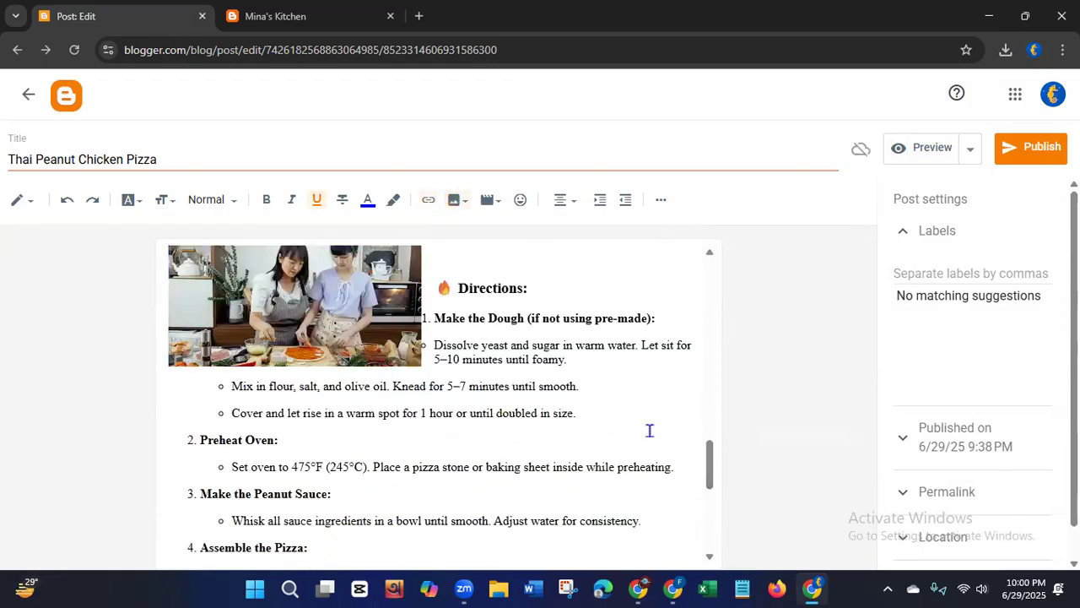
pyautogui.click(614, 408)
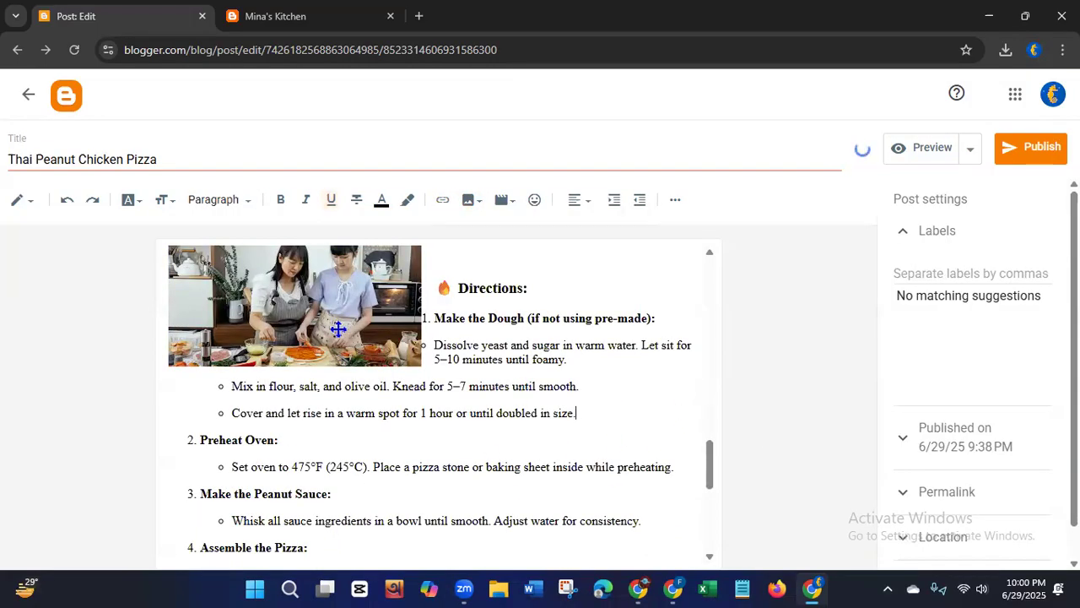
pyautogui.click(204, 326)
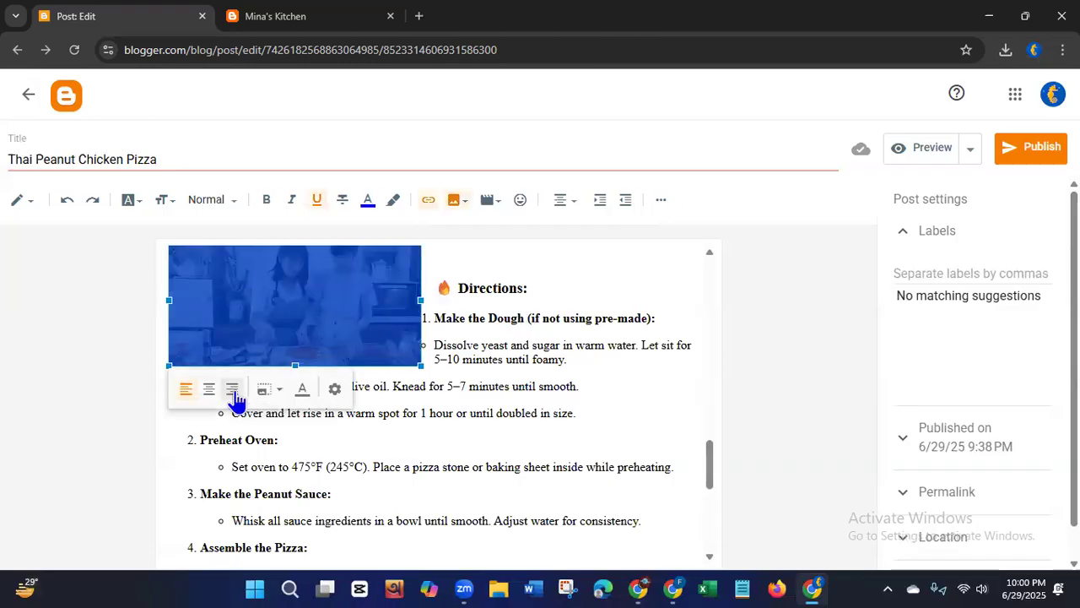
pyautogui.click(234, 391)
pyautogui.click(552, 336)
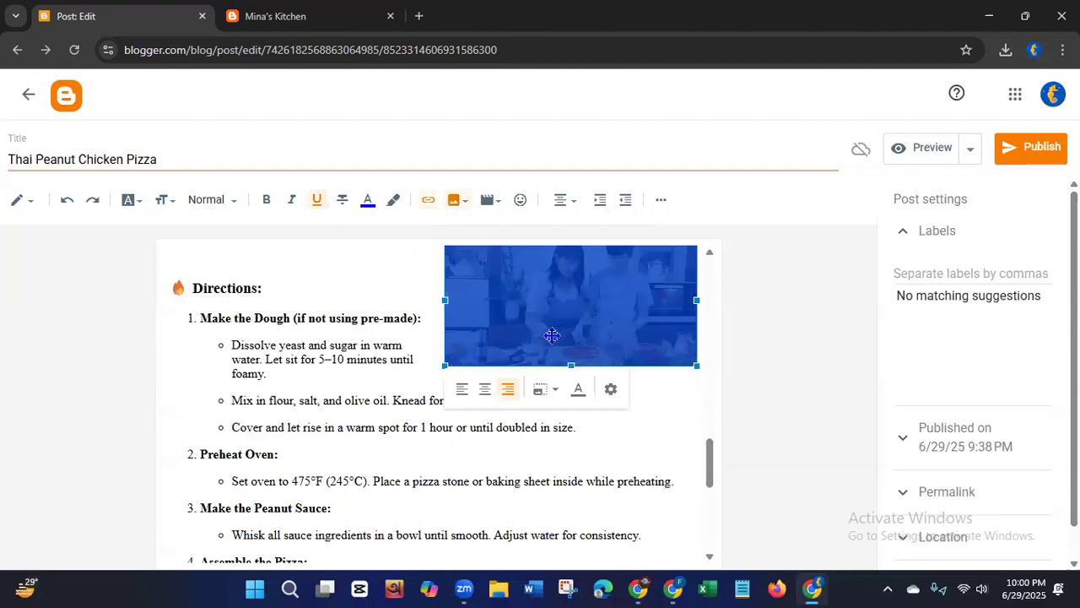
pyautogui.click(483, 389)
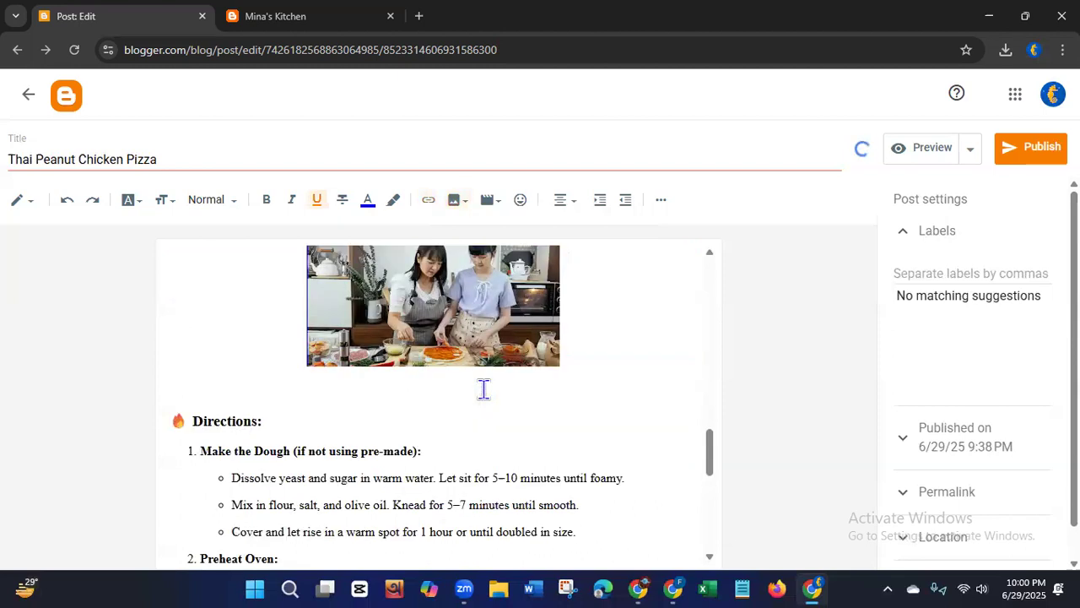
# Step: Set the size of the image above the "Directions:" heading to Extra large
pyautogui.click(456, 314)
pyautogui.click(399, 401)
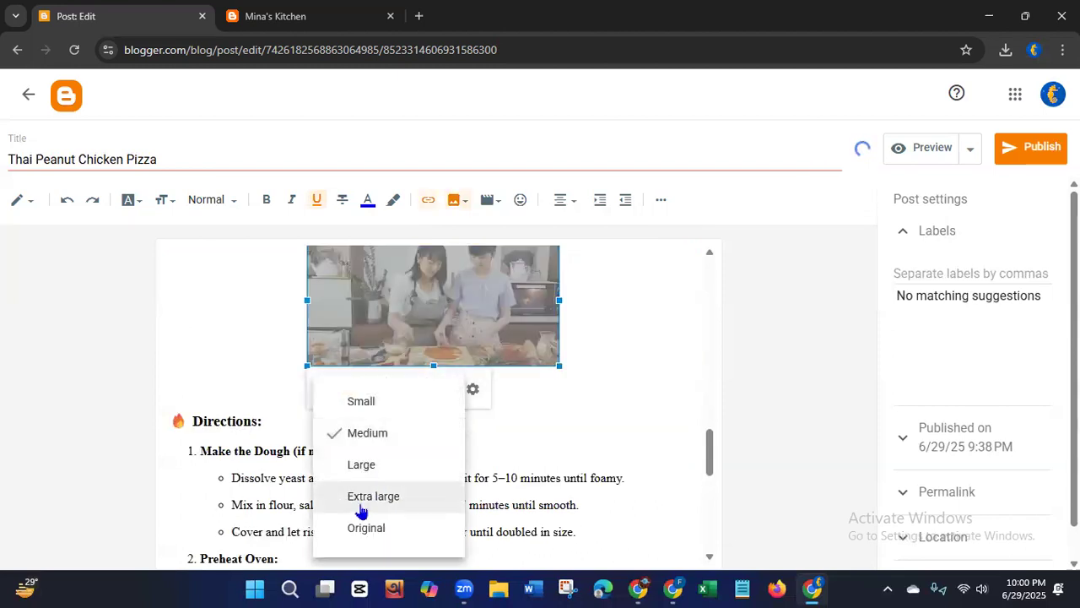
pyautogui.click(366, 498)
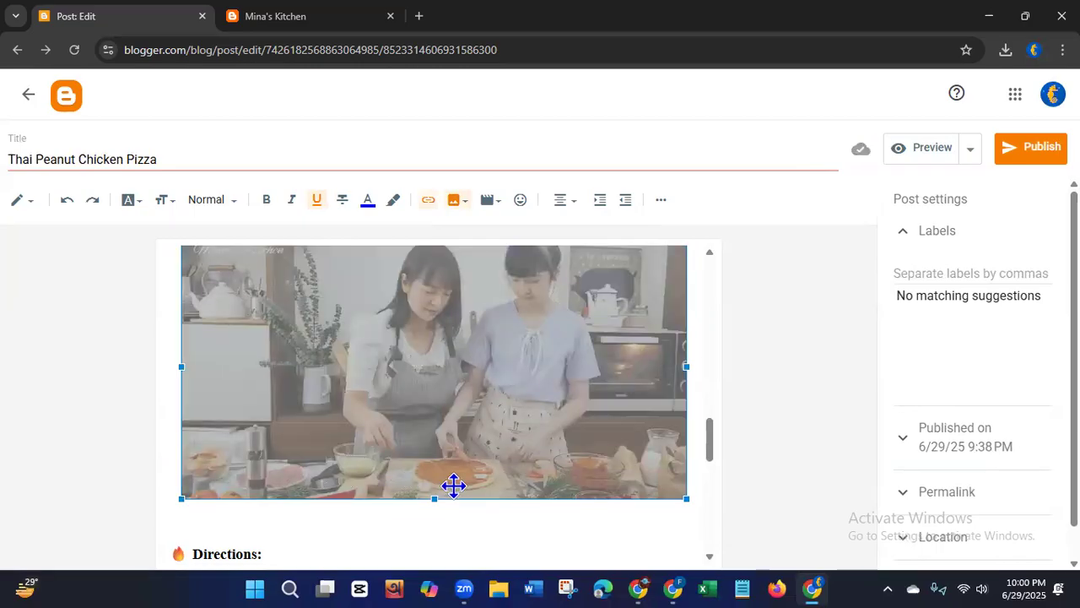
pyautogui.click(450, 487)
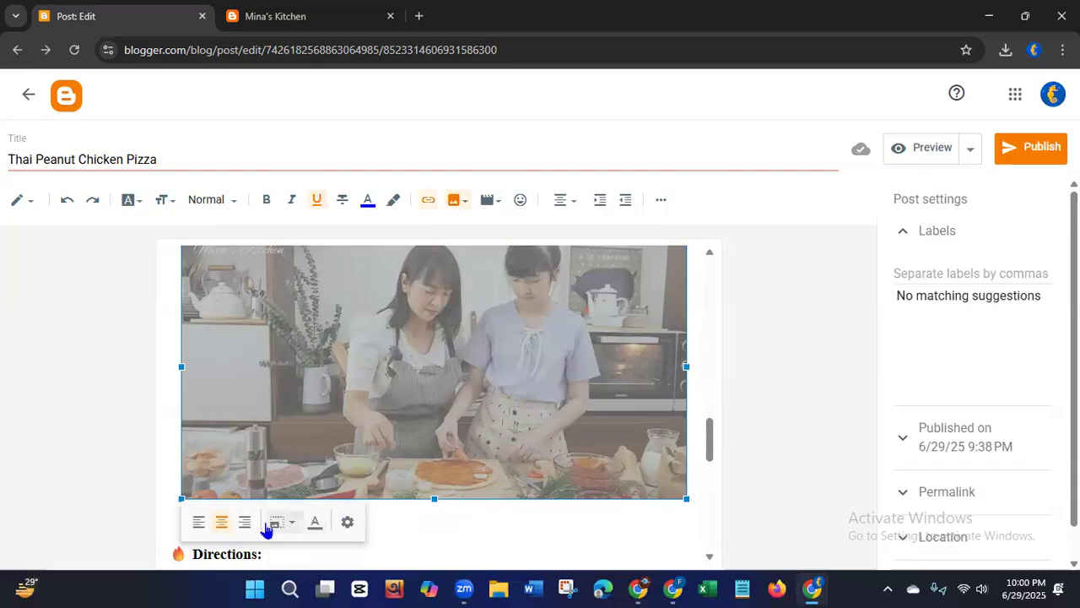
pyautogui.click(608, 538)
# Step: Set the "Directions:" heading's font size to Large
pyautogui.moveTo(704, 460)
pyautogui.mouseDown()
pyautogui.moveTo(714, 357)
pyautogui.moveTo(714, 457)
pyautogui.mouseUp()
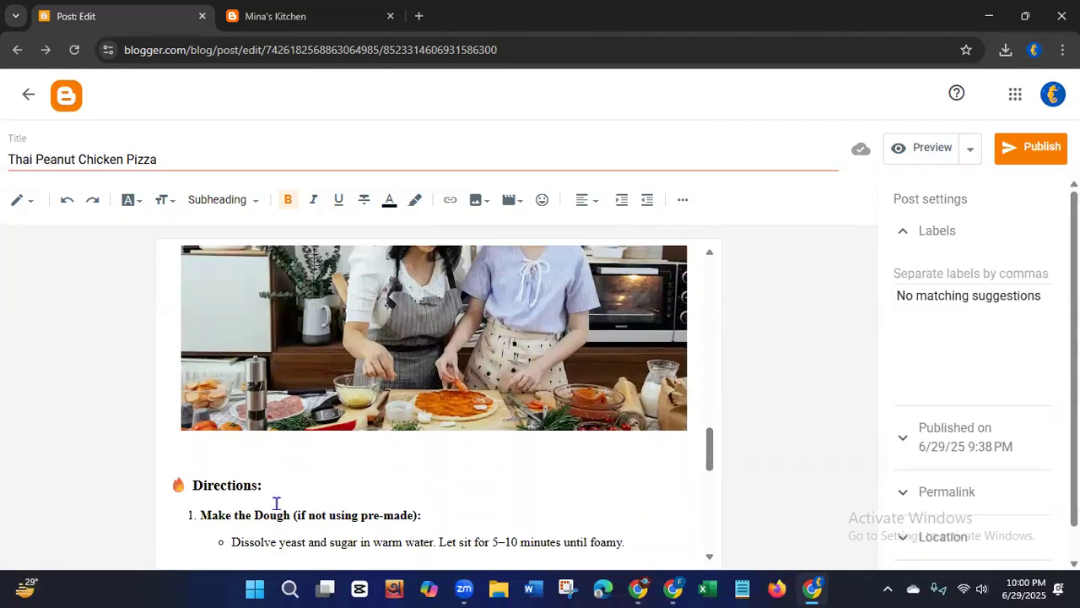
pyautogui.moveTo(266, 485); pyautogui.dragTo(166, 490)
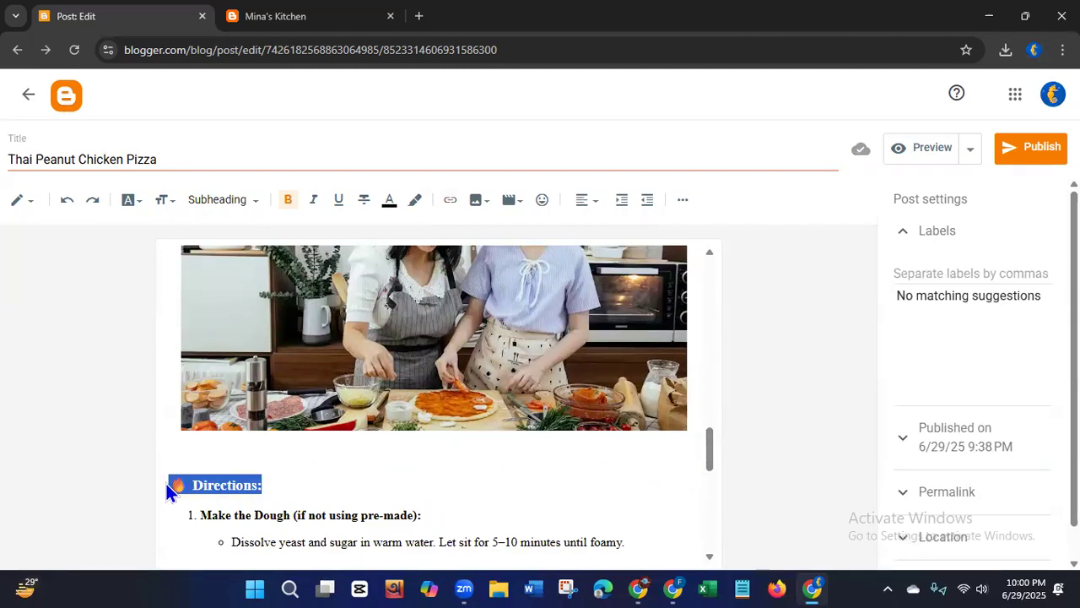
pyautogui.click(161, 203)
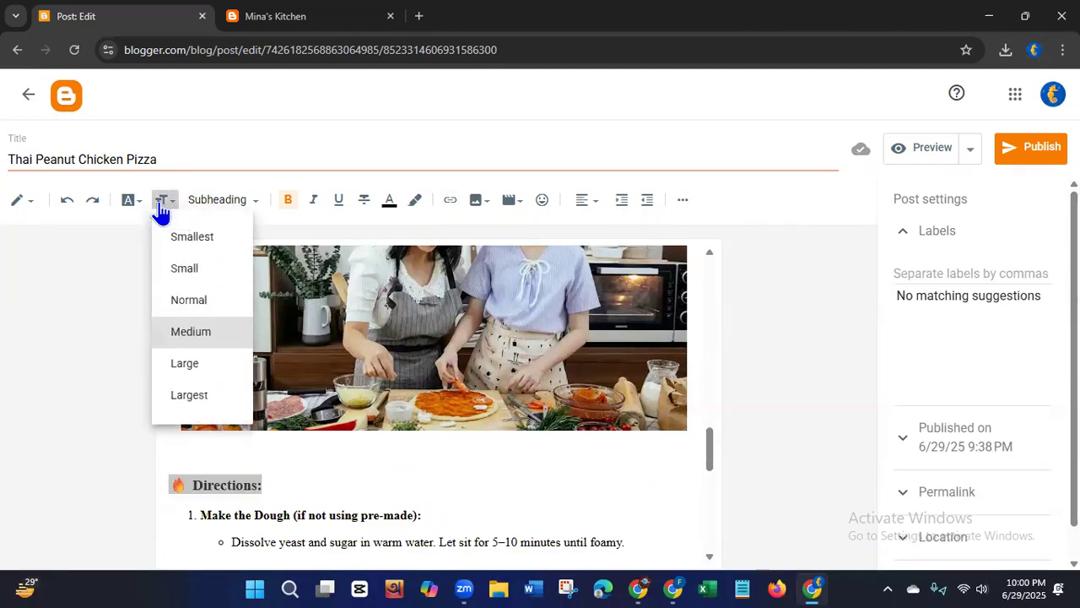
pyautogui.click(176, 371)
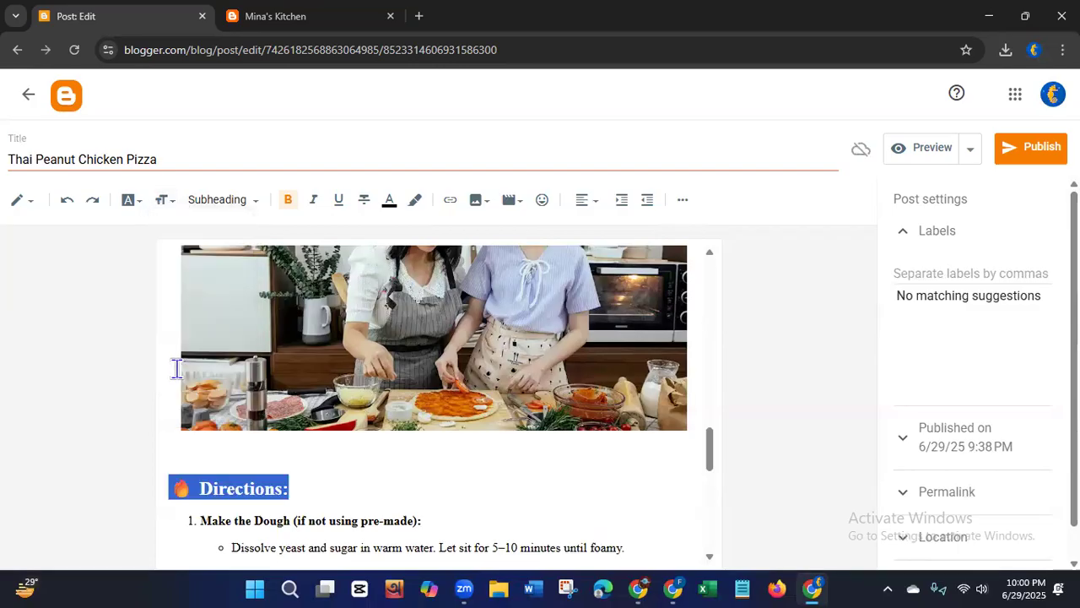
pyautogui.click(400, 481)
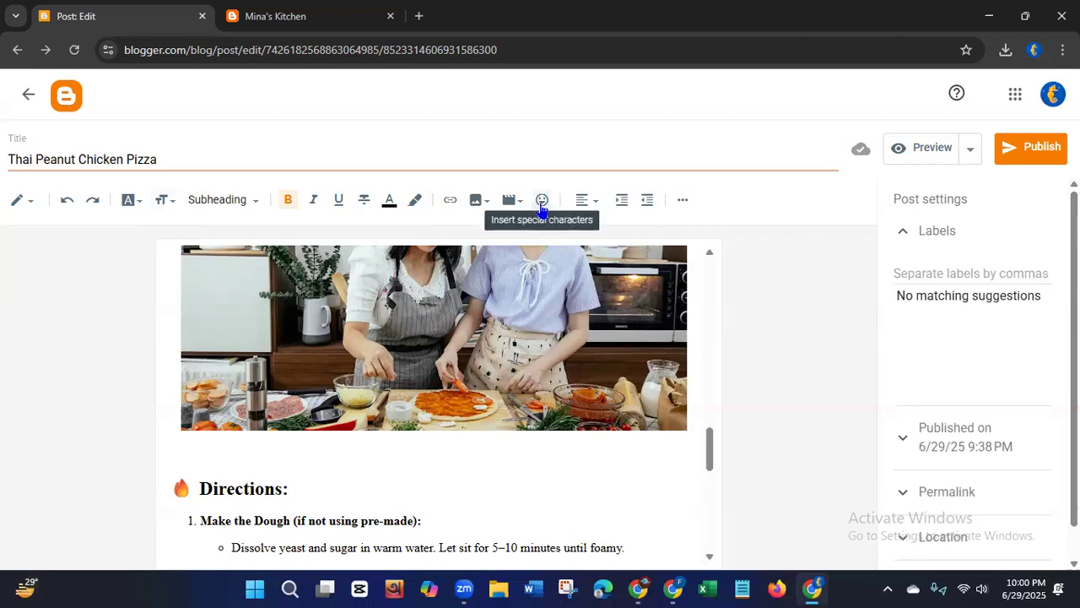
# Step: Underline the "Directions:" heading together with its fire emoji
pyautogui.moveTo(192, 488); pyautogui.dragTo(165, 489)
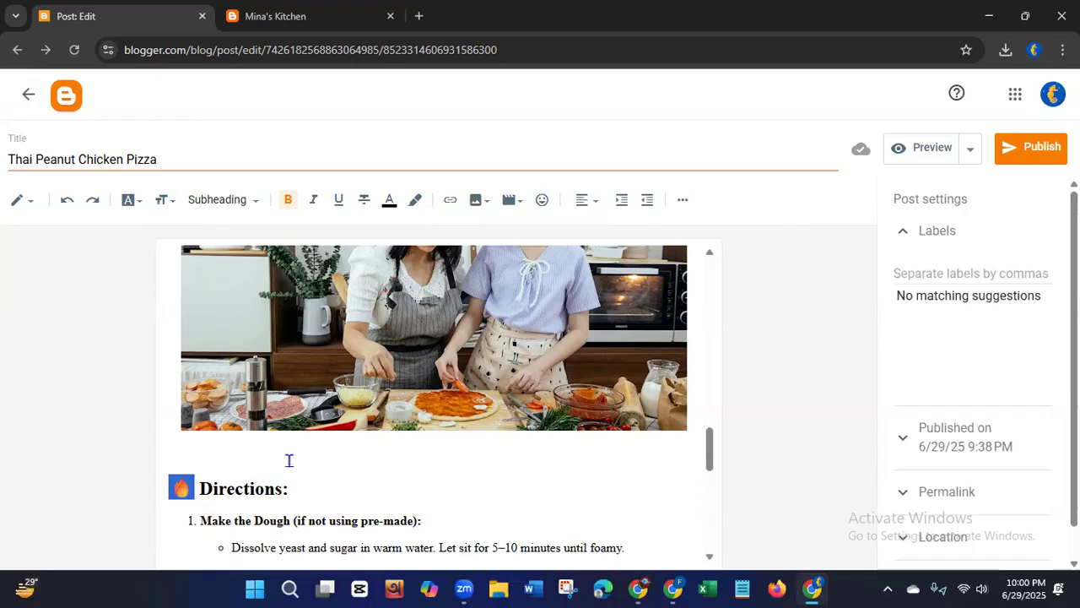
pyautogui.moveTo(711, 471)
pyautogui.mouseDown()
pyautogui.moveTo(720, 331)
pyautogui.moveTo(718, 488)
pyautogui.mouseUp()
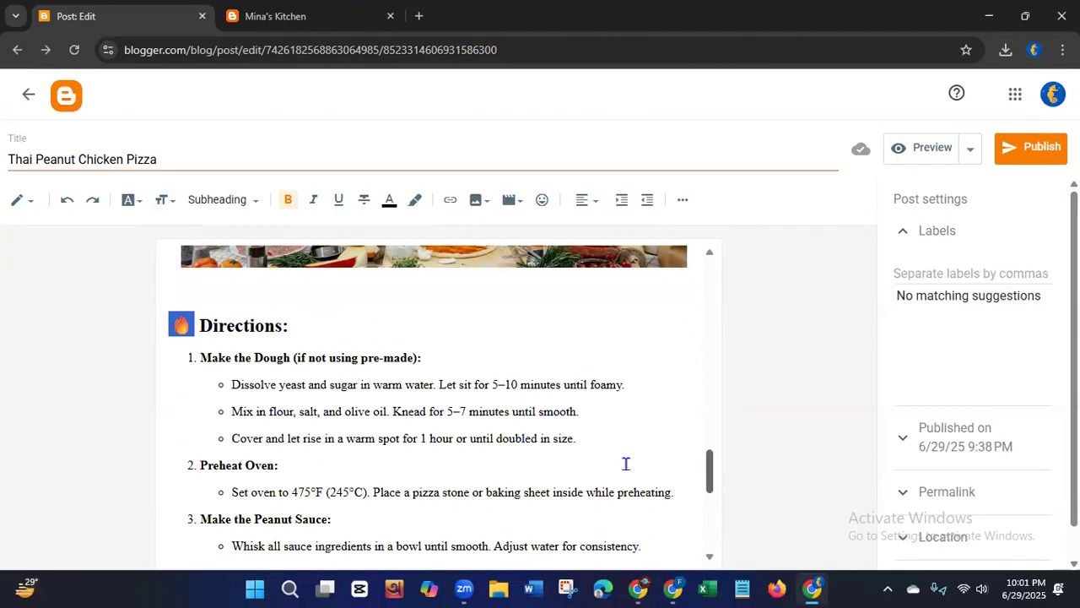
pyautogui.click(306, 329)
pyautogui.moveTo(307, 329); pyautogui.dragTo(143, 331)
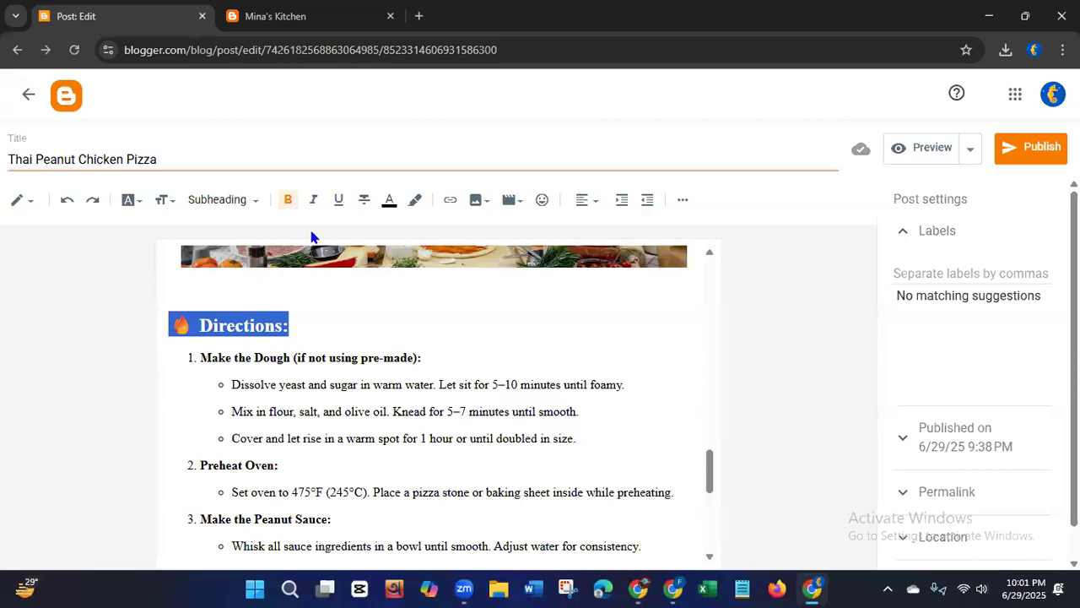
pyautogui.click(338, 204)
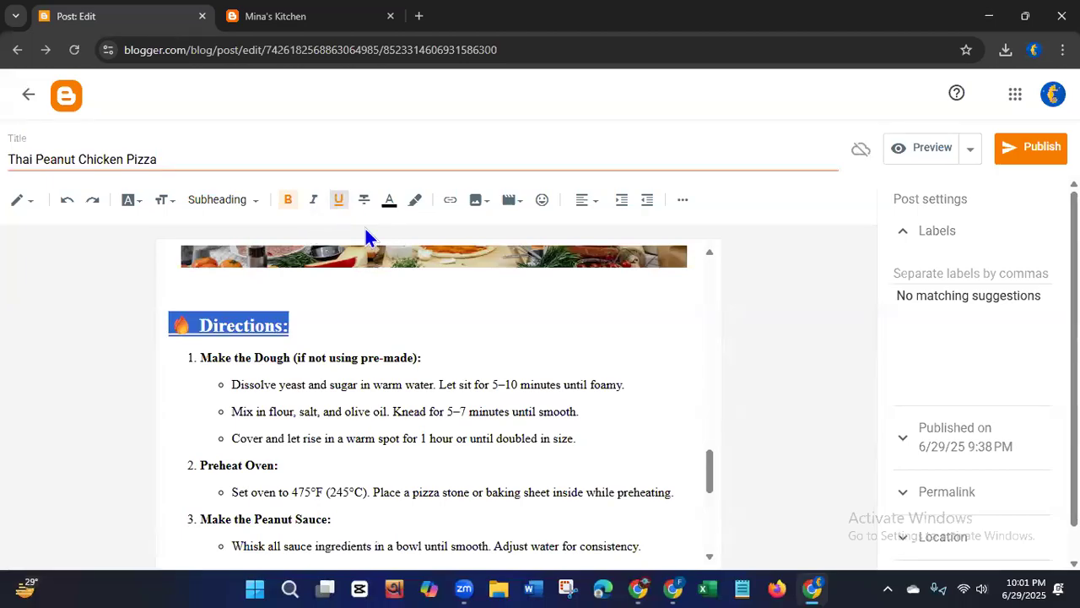
pyautogui.click(636, 348)
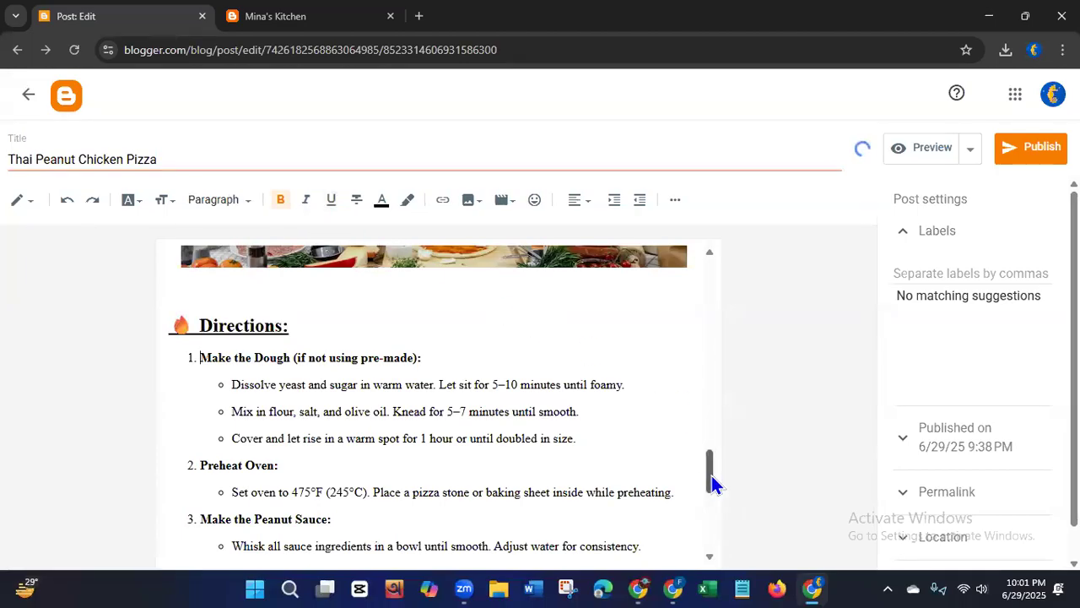
# Step: Take "Make the Dough (if not using pre-made):" out of the numbered list and place it on its own line under the "Directions:" heading
pyautogui.moveTo(713, 474)
pyautogui.mouseDown()
pyautogui.moveTo(713, 460)
pyautogui.moveTo(700, 550)
pyautogui.moveTo(711, 468)
pyautogui.mouseUp()
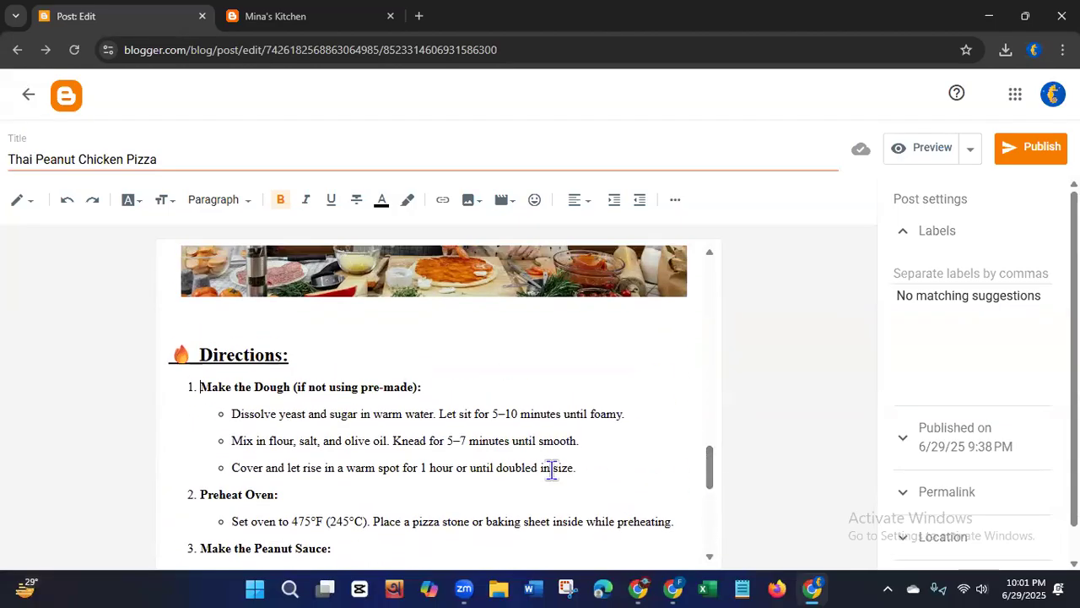
pyautogui.click(200, 388)
pyautogui.press('BackSpace')
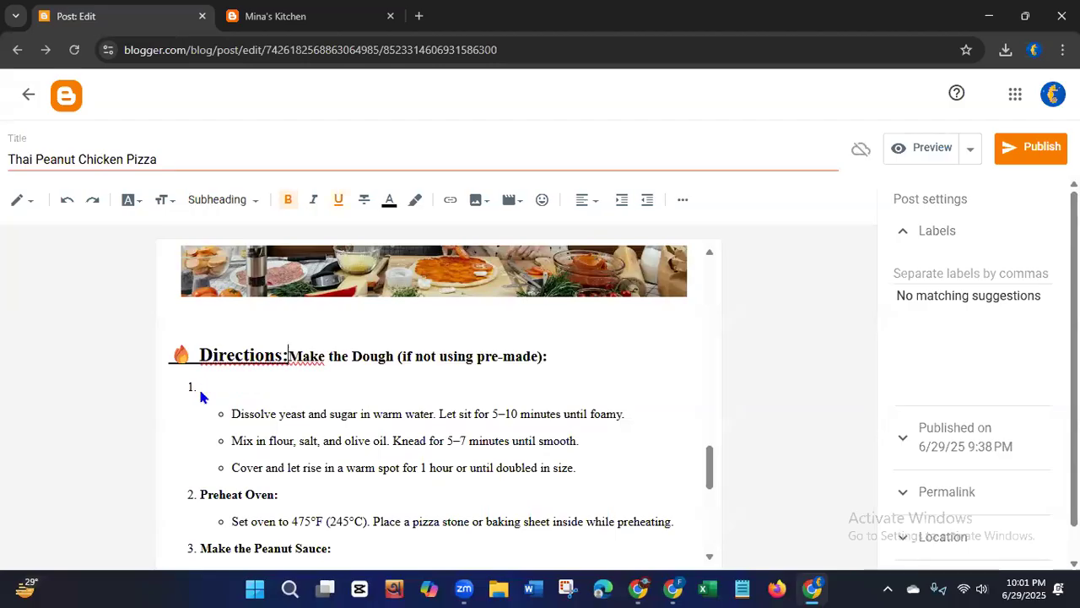
pyautogui.press('Return')
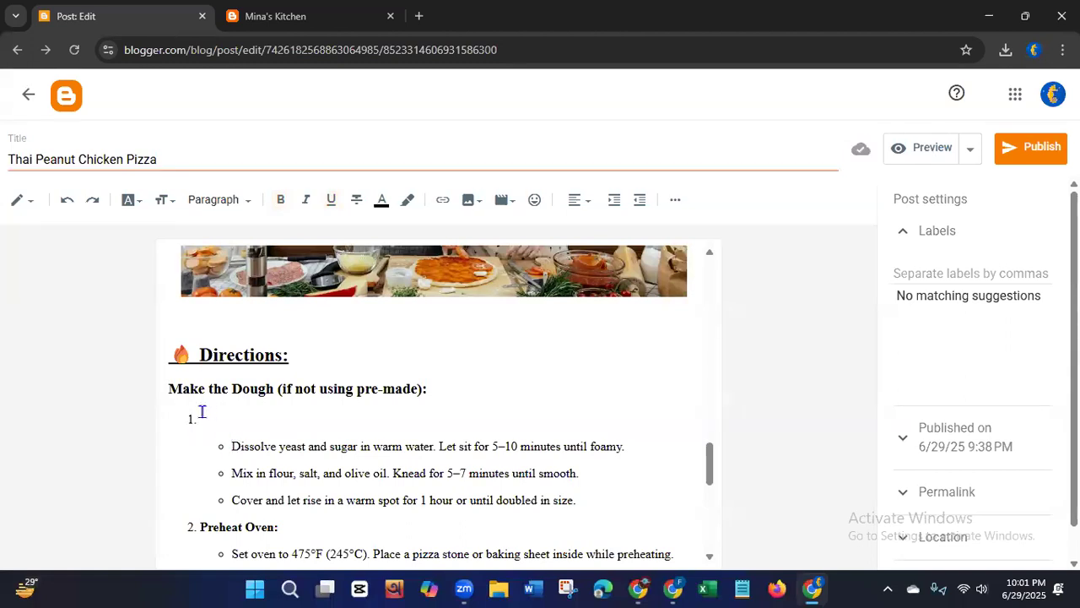
# Step: Insert the right-pointing hand emoji from the special characters in front of "Make the Dough (if not using pre-made):"
pyautogui.click(165, 390)
pyautogui.click(542, 208)
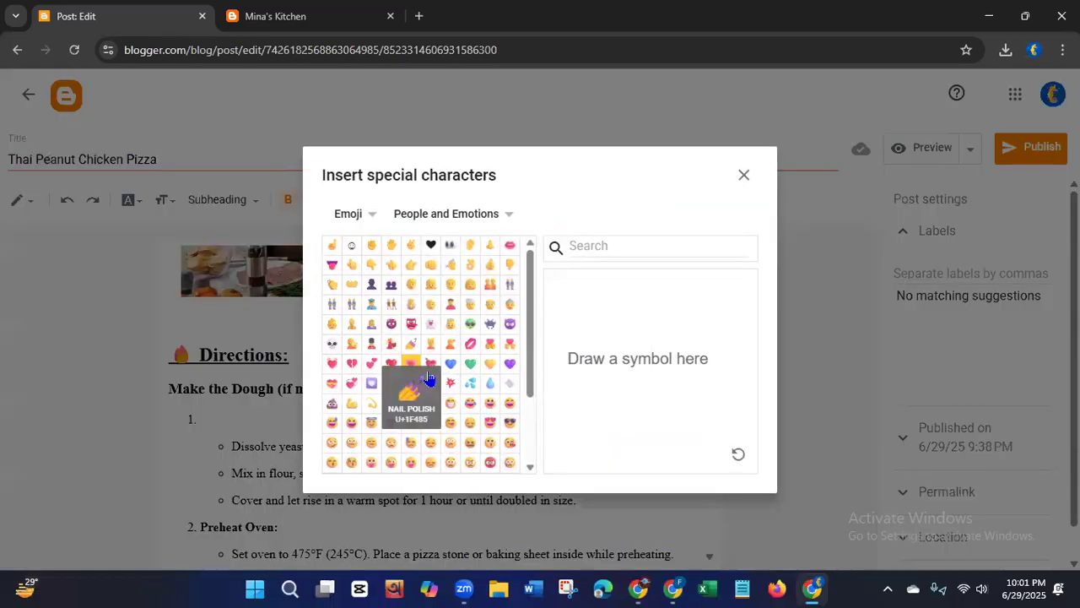
pyautogui.moveTo(532, 340); pyautogui.dragTo(536, 408)
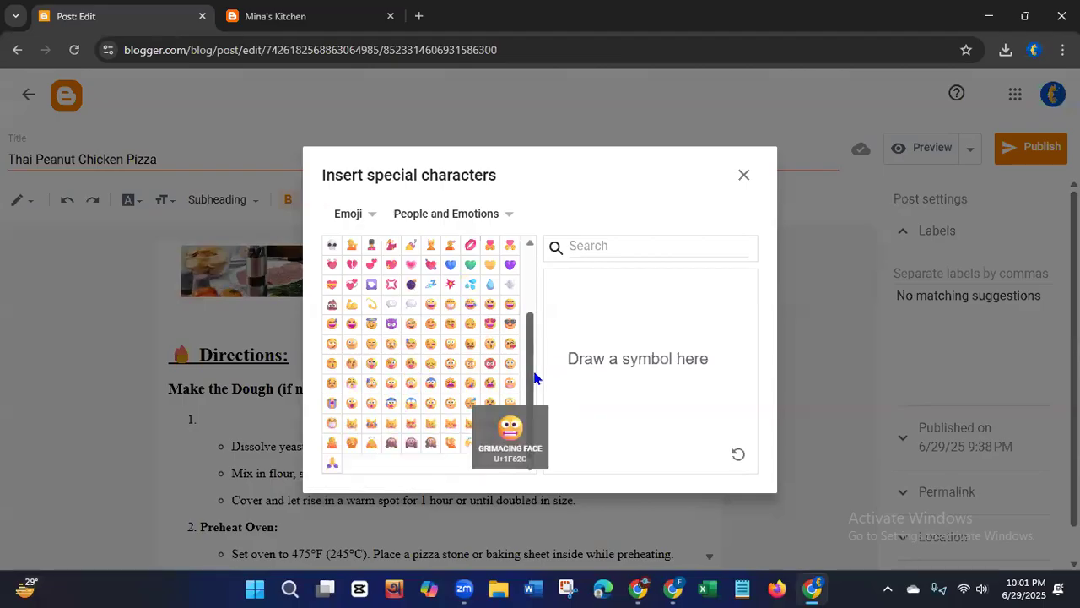
pyautogui.moveTo(530, 384); pyautogui.dragTo(537, 299)
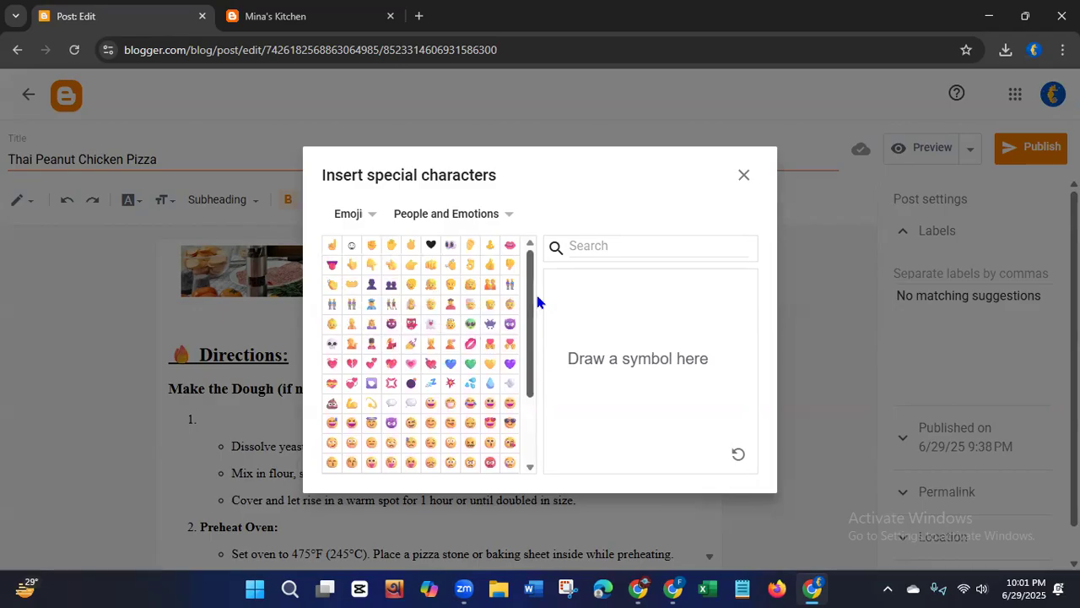
pyautogui.click(415, 267)
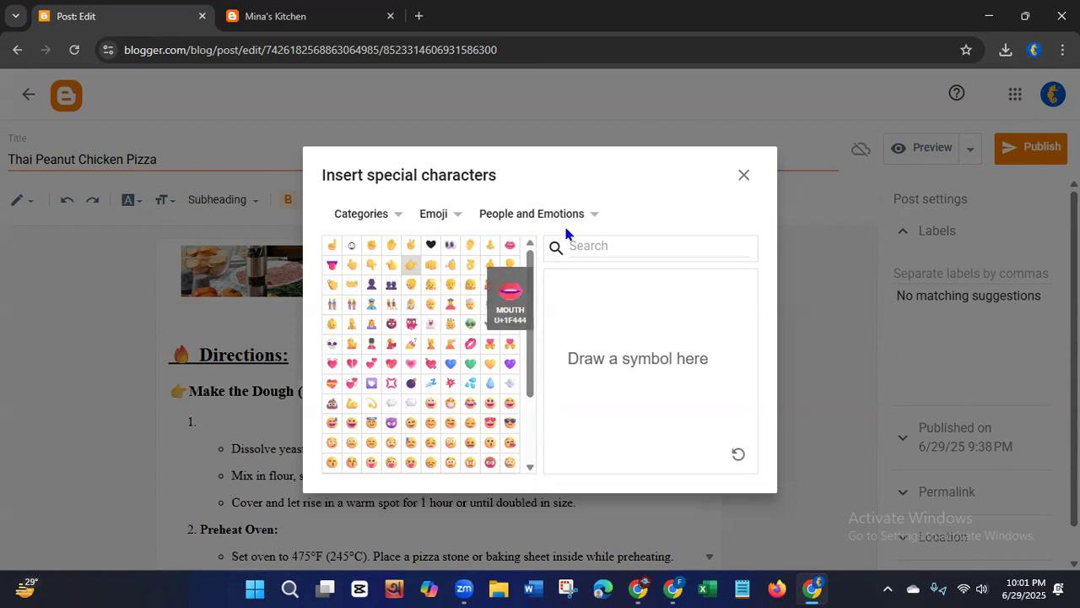
pyautogui.click(740, 178)
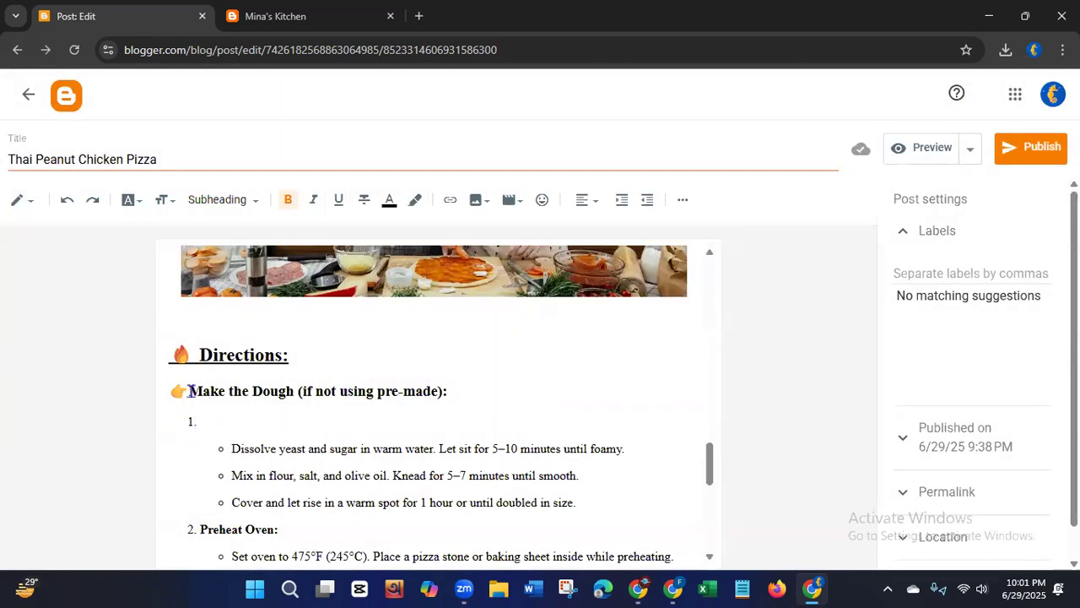
# Step: Copy the pointing-hand emoji in front of "Make the Dough (if not using pre-made):"
pyautogui.moveTo(190, 391); pyautogui.dragTo(161, 398)
pyautogui.rightClick(186, 395)
pyautogui.click(212, 266)
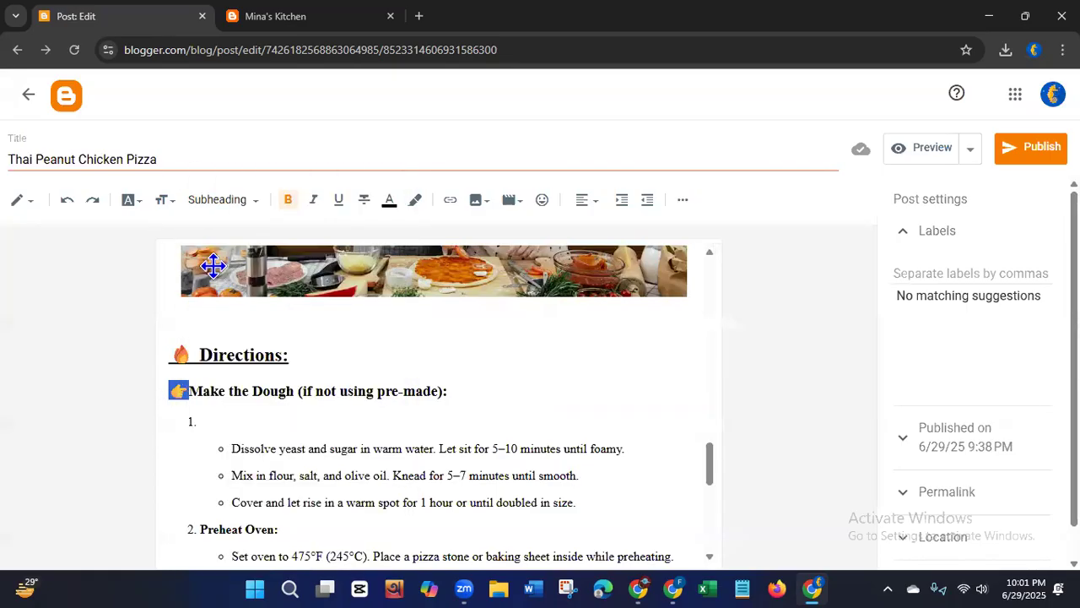
# Step: Try to move "Preheat Oven:" out of the numbered list and undo the changes
pyautogui.moveTo(709, 463); pyautogui.dragTo(709, 487)
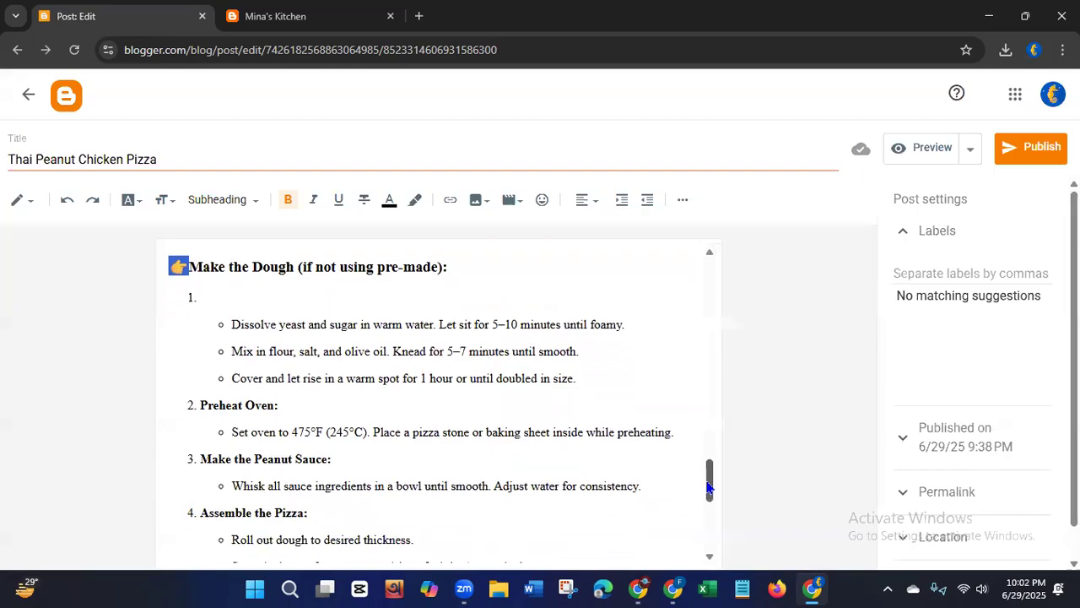
pyautogui.click(199, 405)
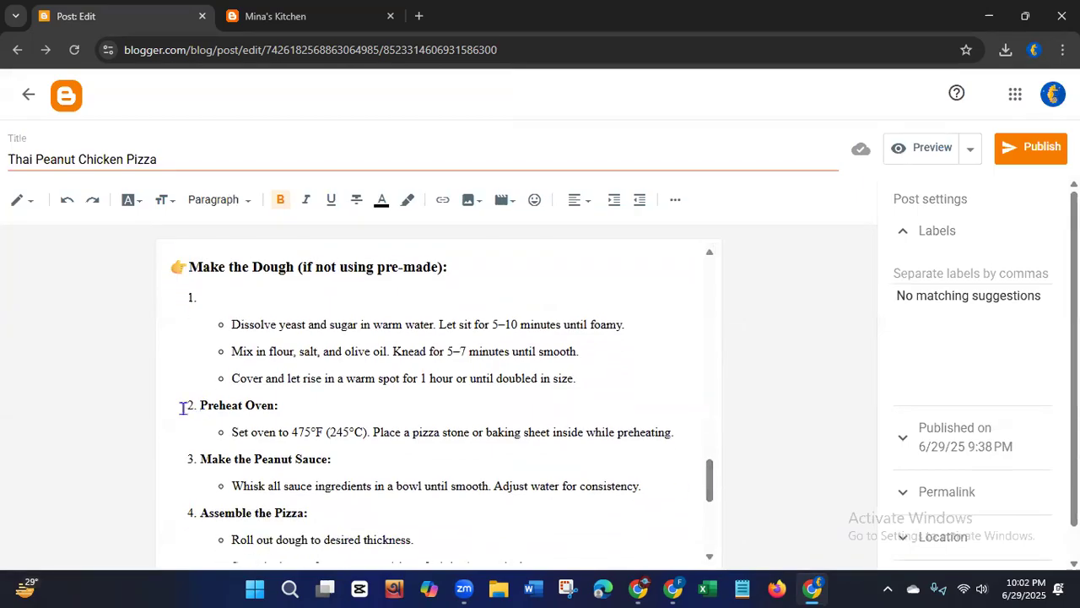
pyautogui.press('BackSpace')
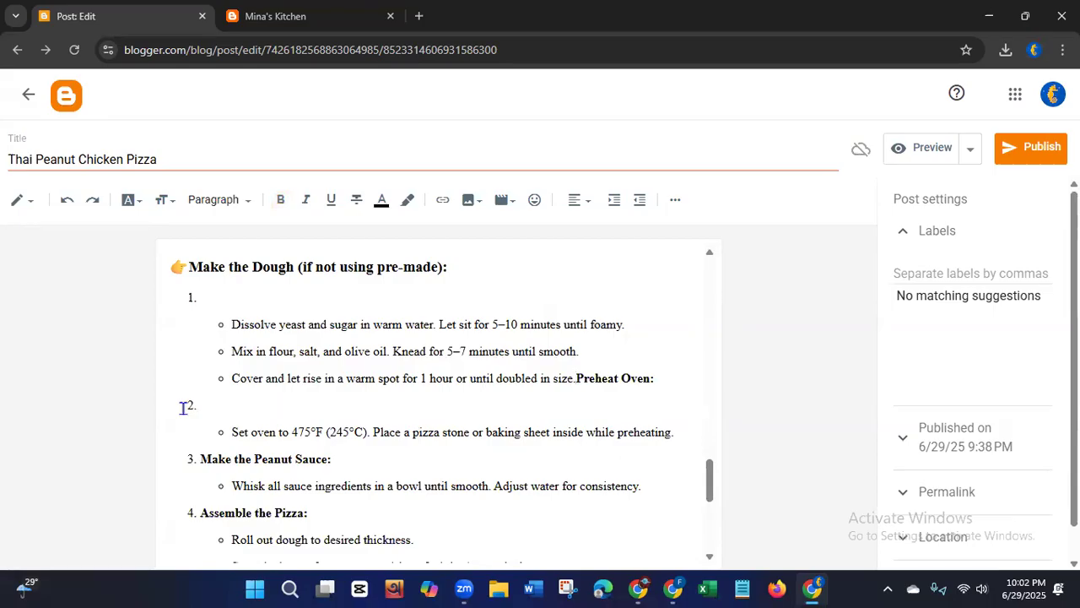
pyautogui.press('Return')
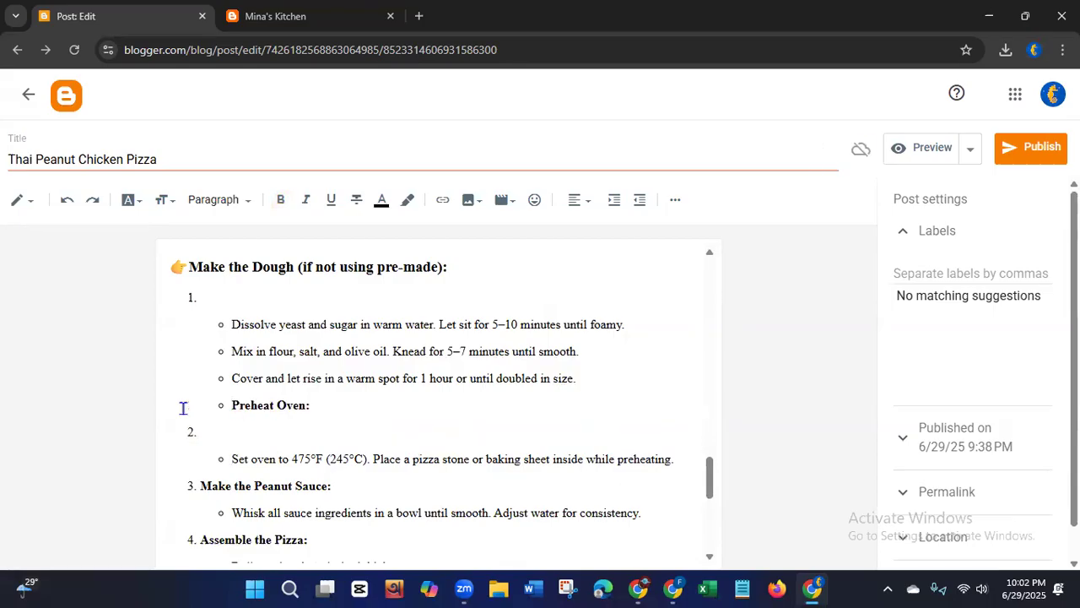
pyautogui.press('BackSpace')
pyautogui.click(194, 434)
pyautogui.click(65, 203)
pyautogui.click(66, 203)
pyautogui.click(66, 203)
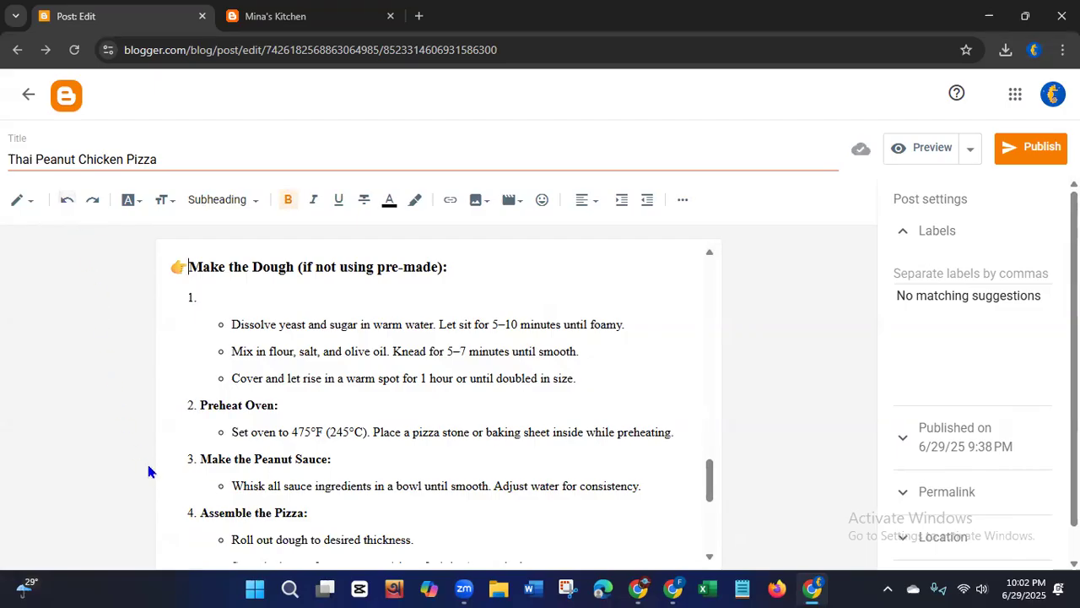
# Step: Add a space after the hand emoji before "Make the Dough" and paste the copied emoji at the start of the "Preheat Oven:" item
pyautogui.click(193, 302)
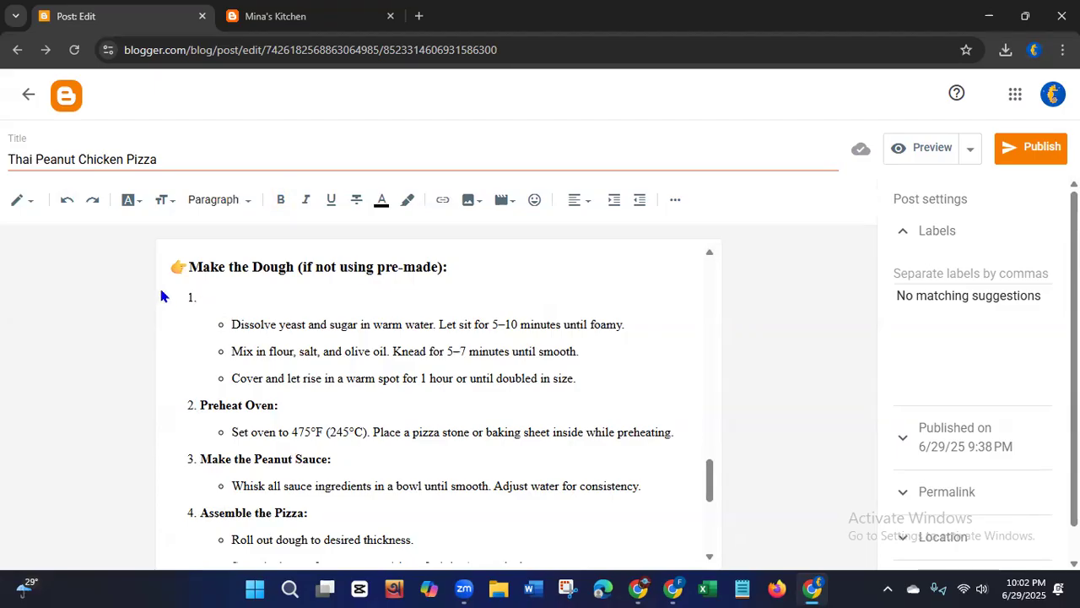
pyautogui.click(188, 267)
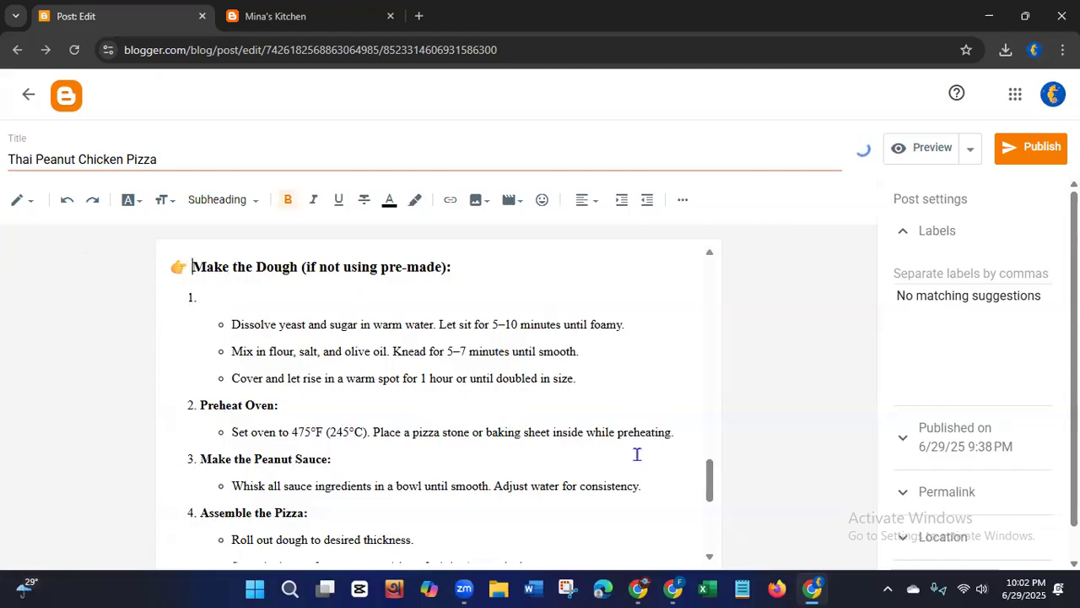
pyautogui.moveTo(712, 481); pyautogui.dragTo(710, 484)
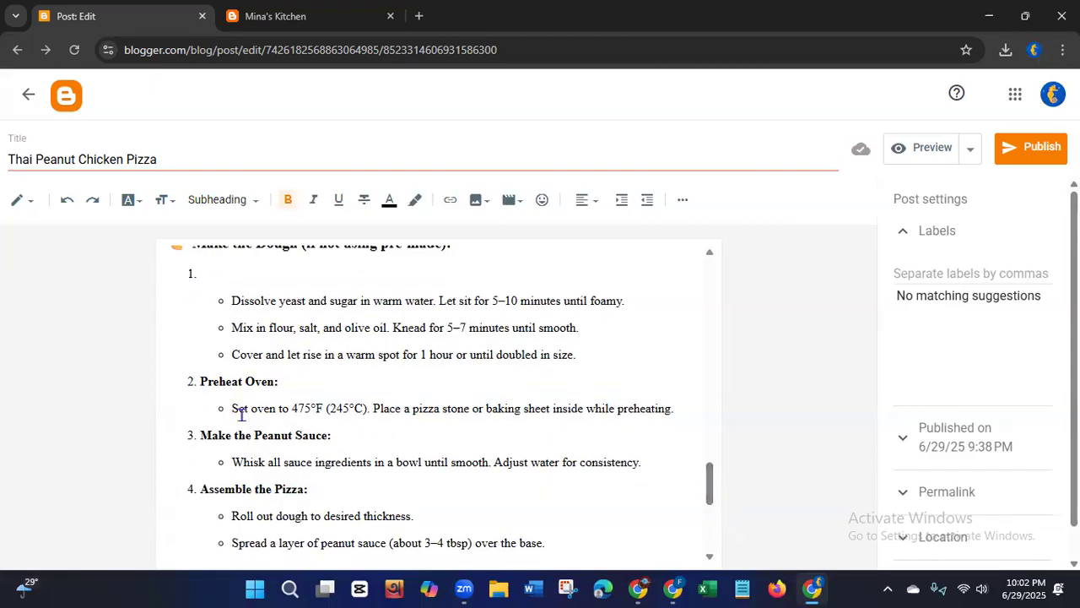
pyautogui.click(210, 382)
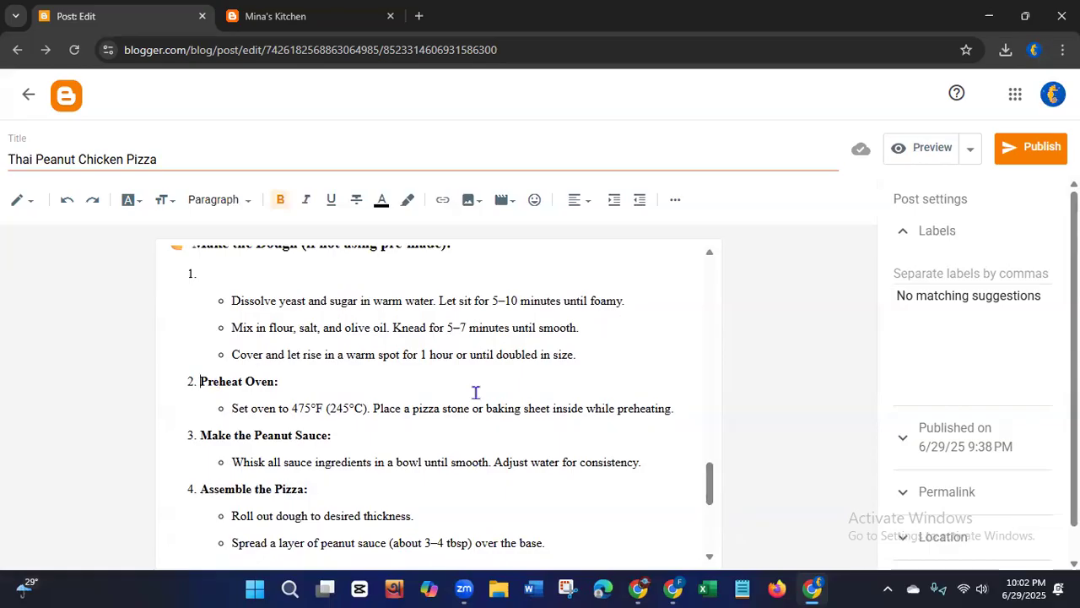
pyautogui.hotkey('ctrl', 'v')
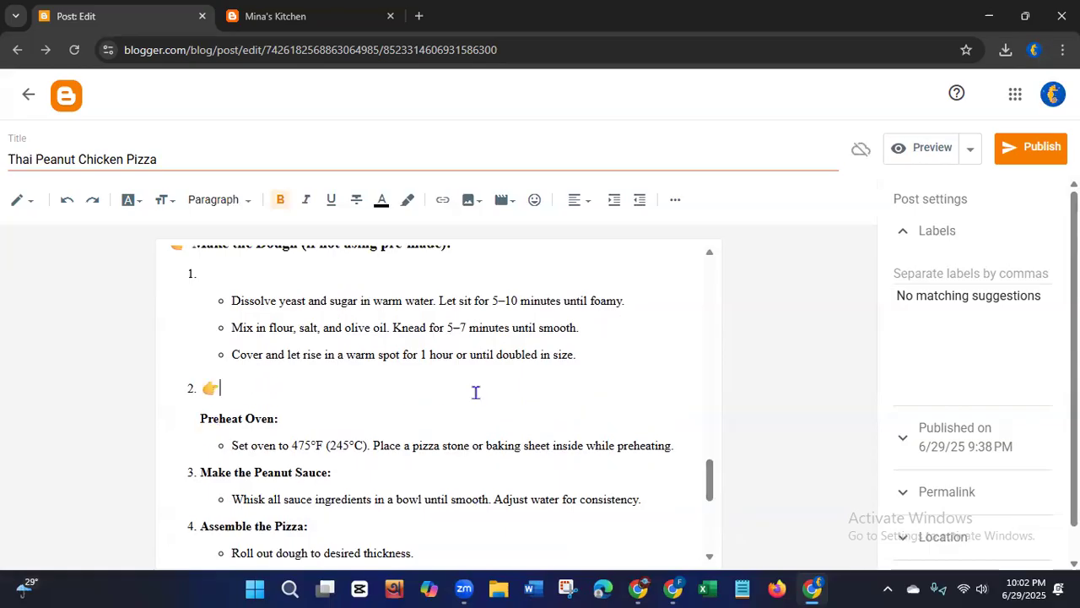
# Step: Try to move the hand emoji above "Preheat Oven:" out of the numbered list and undo the changes
pyautogui.click(171, 387)
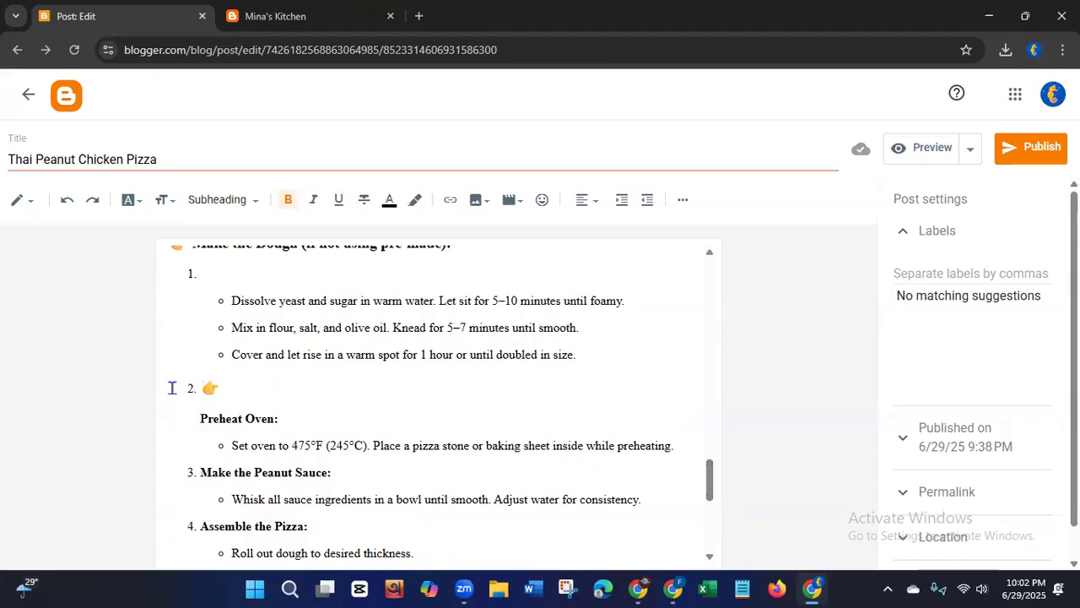
pyautogui.press('BackSpace')
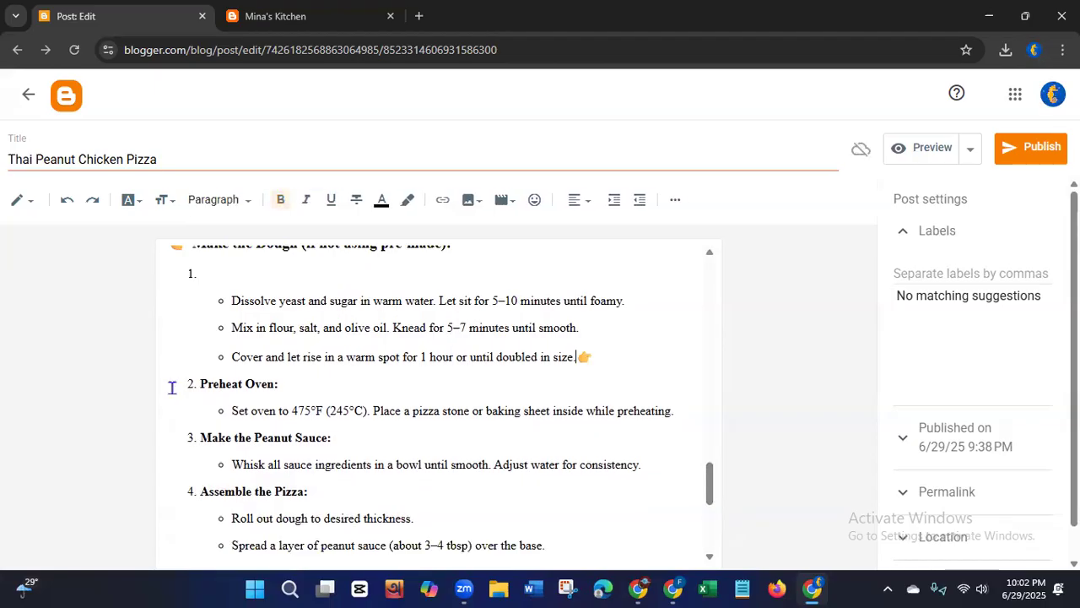
pyautogui.press('Return')
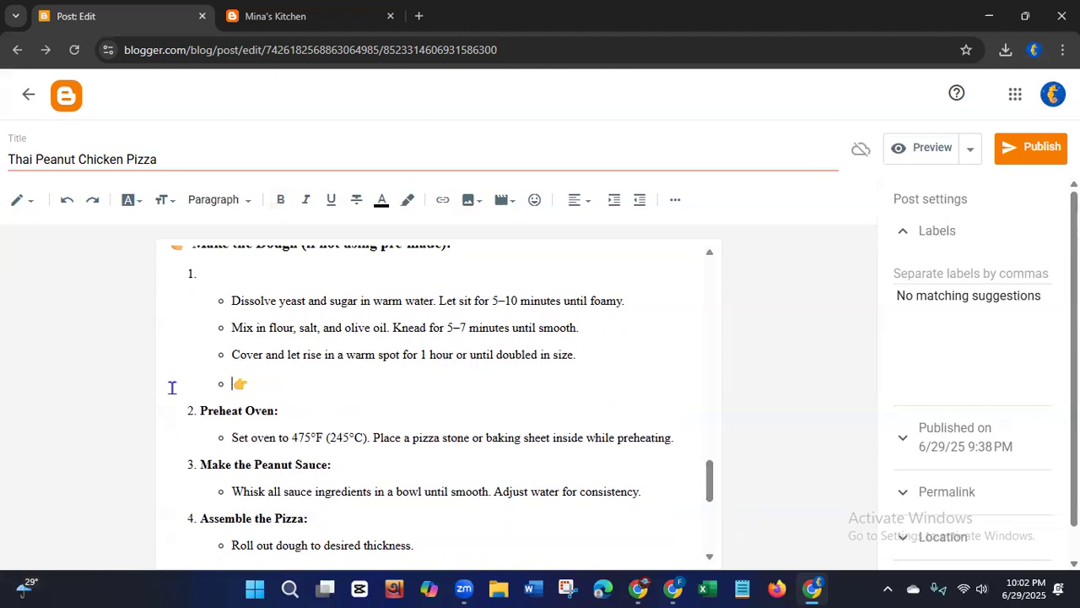
pyautogui.press('BackSpace')
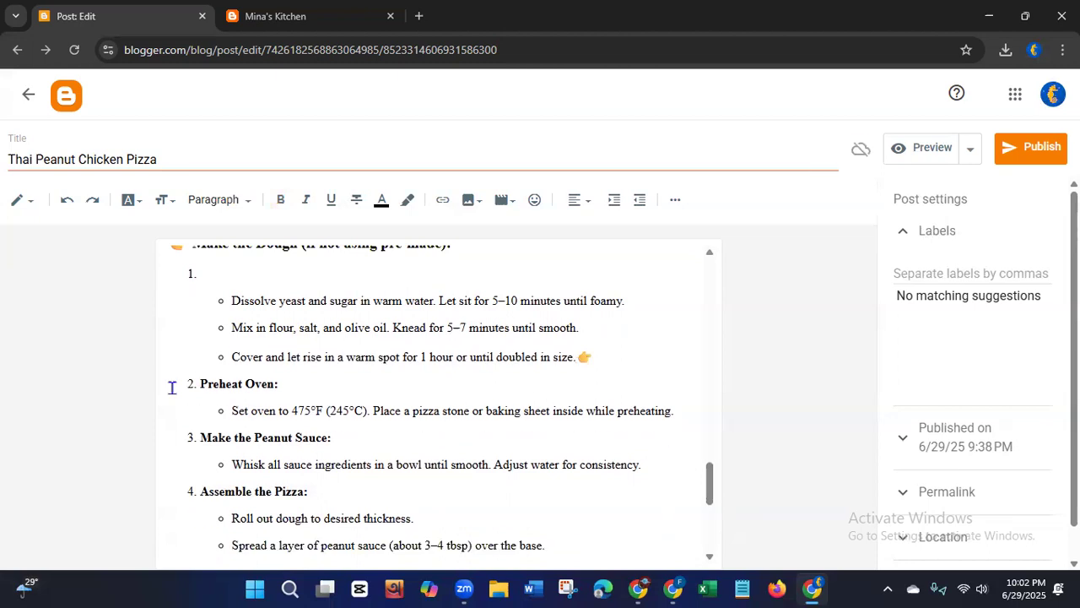
pyautogui.click(65, 202)
pyautogui.click(65, 203)
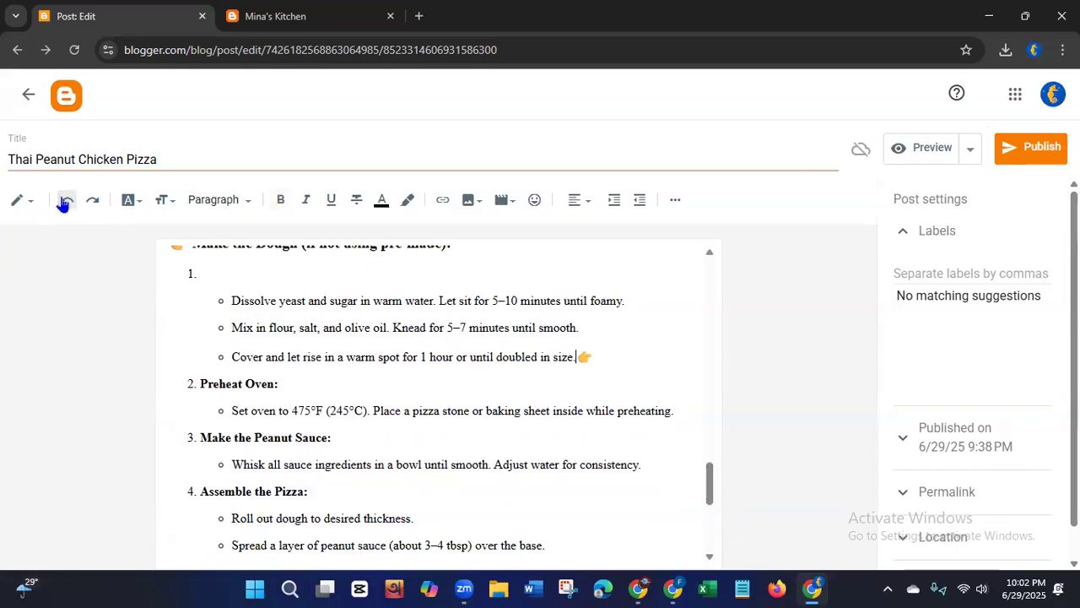
pyautogui.click(65, 202)
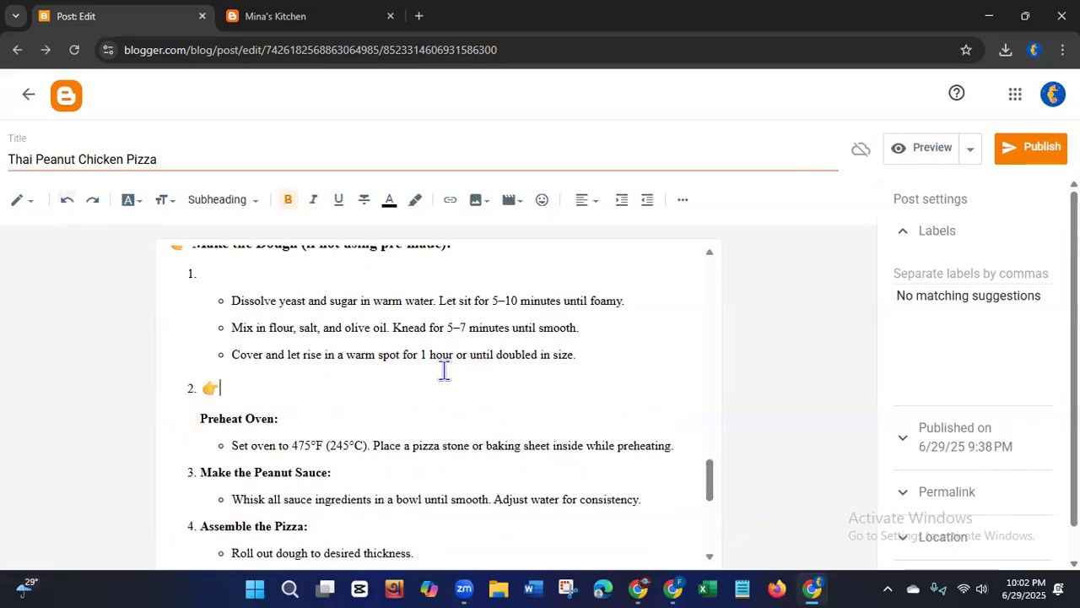
pyautogui.moveTo(708, 471)
pyautogui.mouseDown()
pyautogui.moveTo(708, 530)
pyautogui.moveTo(706, 459)
pyautogui.moveTo(695, 470)
pyautogui.mouseUp()
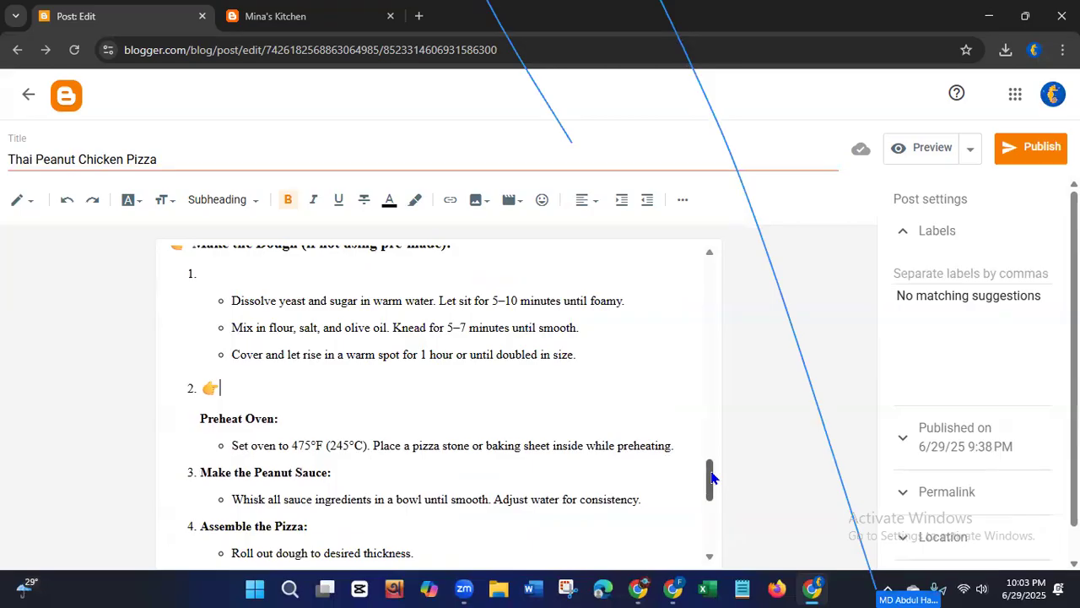
pyautogui.moveTo(712, 478); pyautogui.dragTo(712, 500)
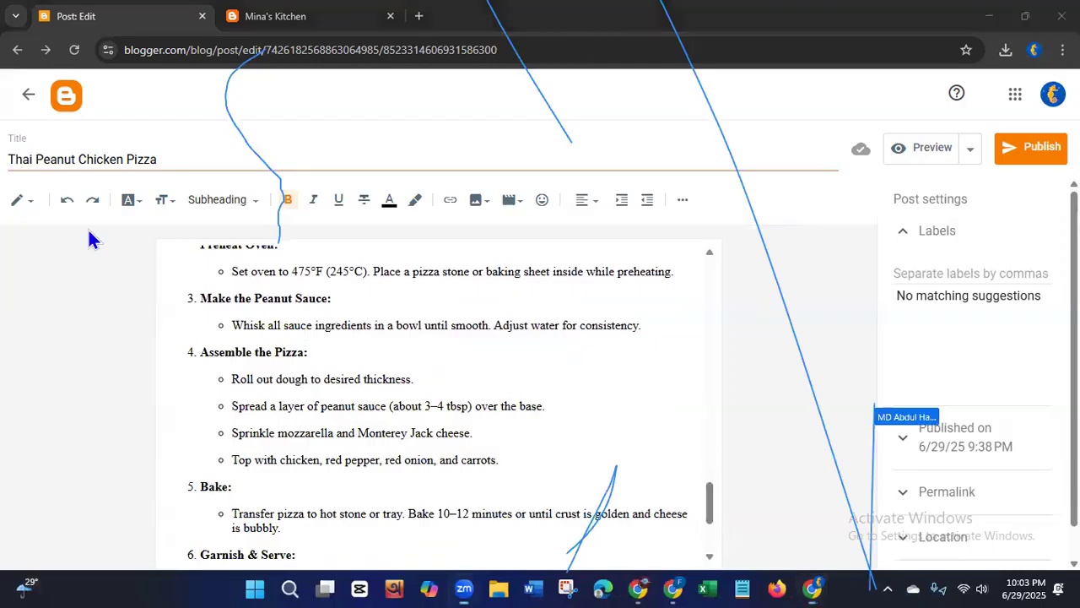
pyautogui.click(562, 117)
pyautogui.click(753, 184)
pyautogui.click(874, 414)
pyautogui.click(604, 493)
pyautogui.click(226, 94)
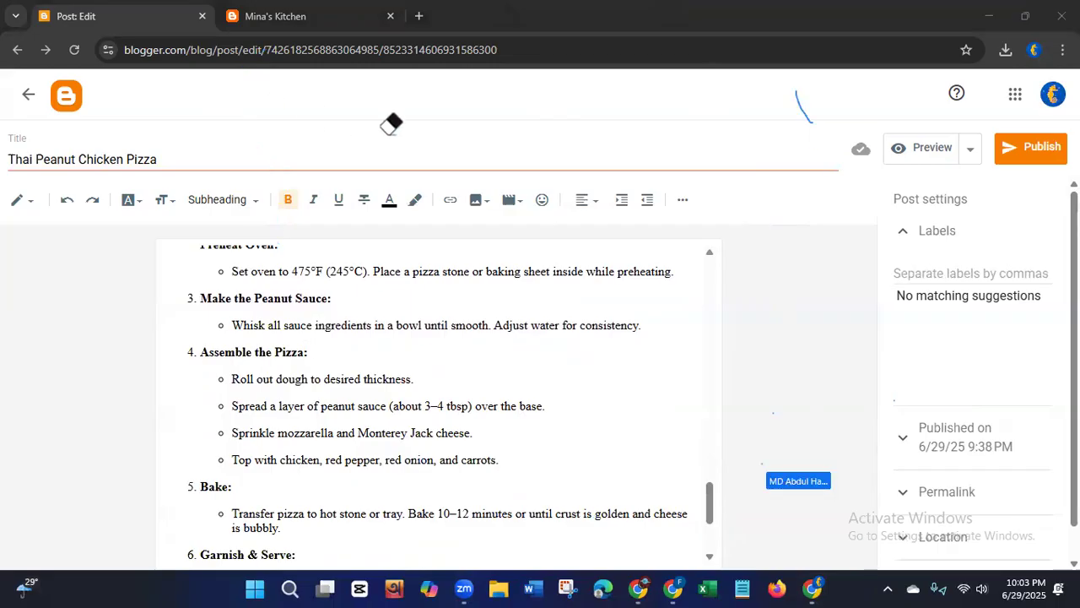
pyautogui.click(813, 113)
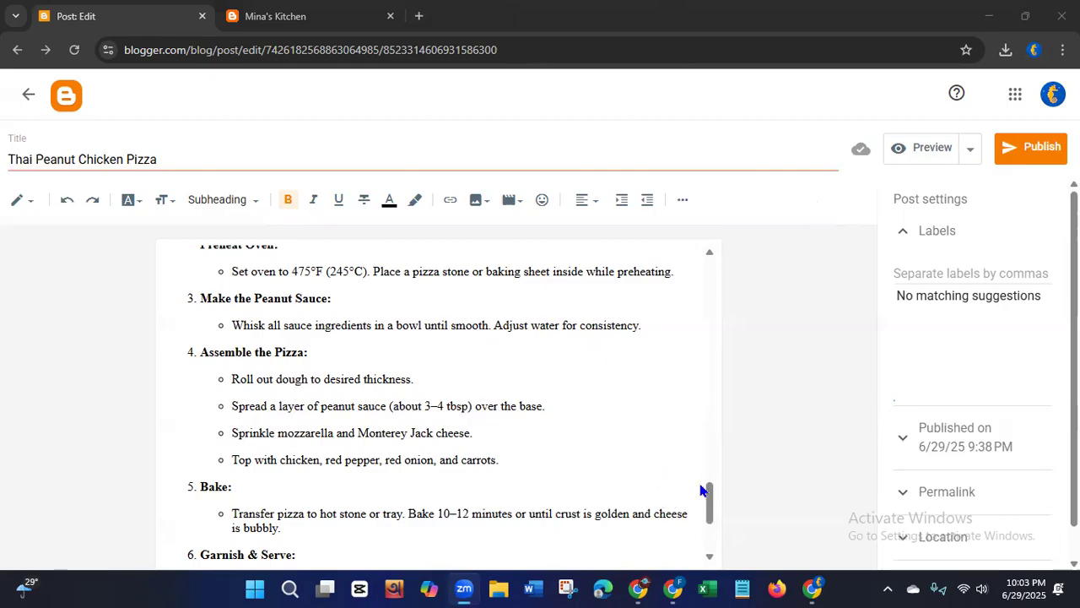
pyautogui.moveTo(707, 506); pyautogui.dragTo(700, 556)
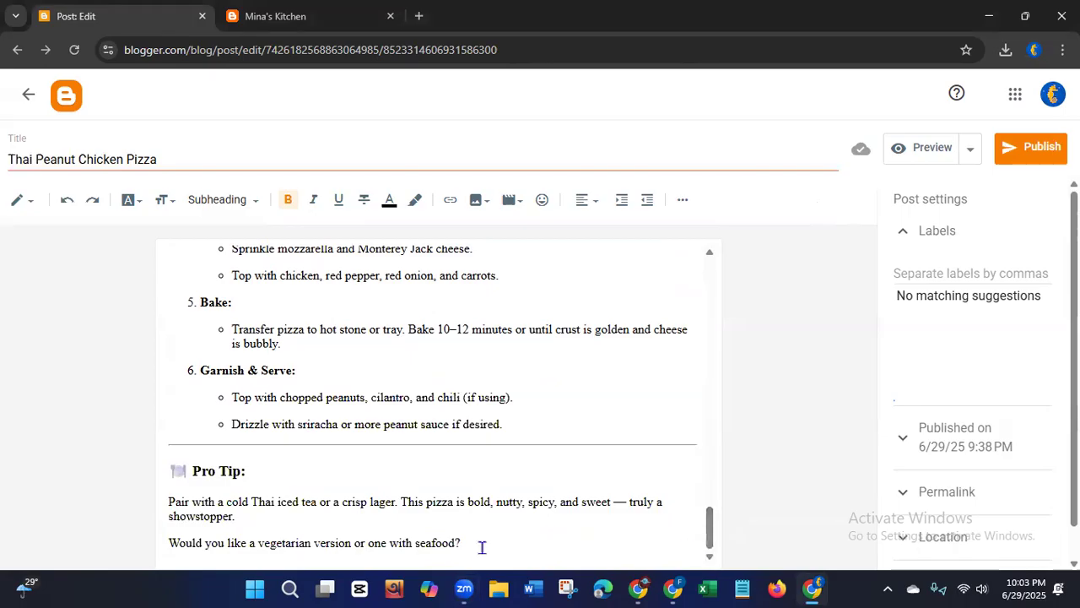
# Step: Try to add an empty line outside the list after the bullet "Drizzle with sriracha or more peanut sauce if desired."
pyautogui.moveTo(469, 546)
pyautogui.mouseDown()
pyautogui.moveTo(164, 541)
pyautogui.moveTo(479, 559)
pyautogui.mouseUp()
pyautogui.moveTo(709, 527)
pyautogui.mouseDown()
pyautogui.moveTo(752, 287)
pyautogui.moveTo(707, 536)
pyautogui.mouseUp()
pyautogui.click(524, 423)
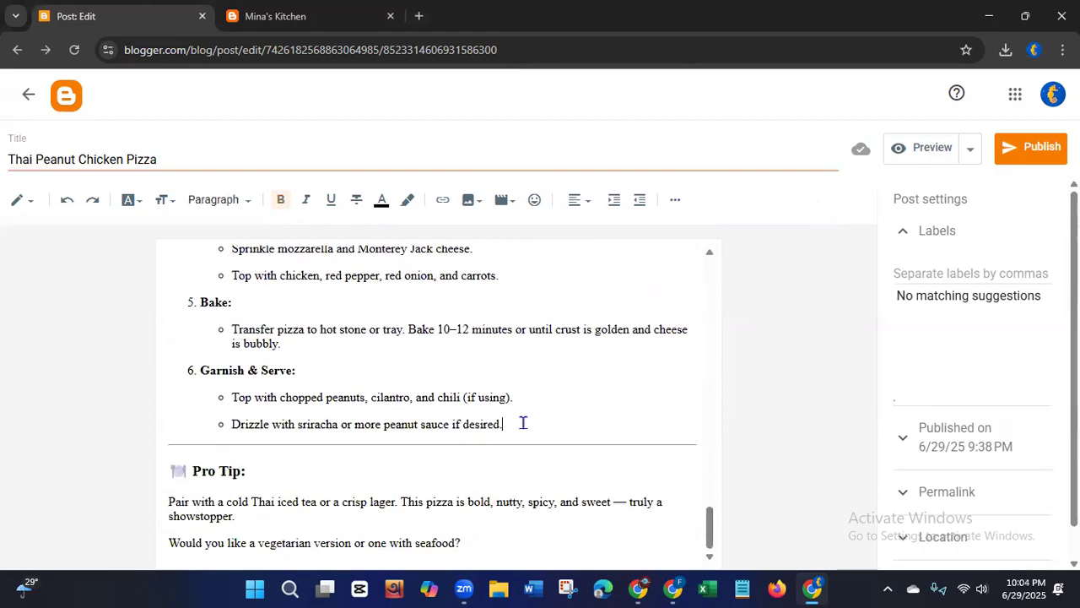
pyautogui.press('Return')
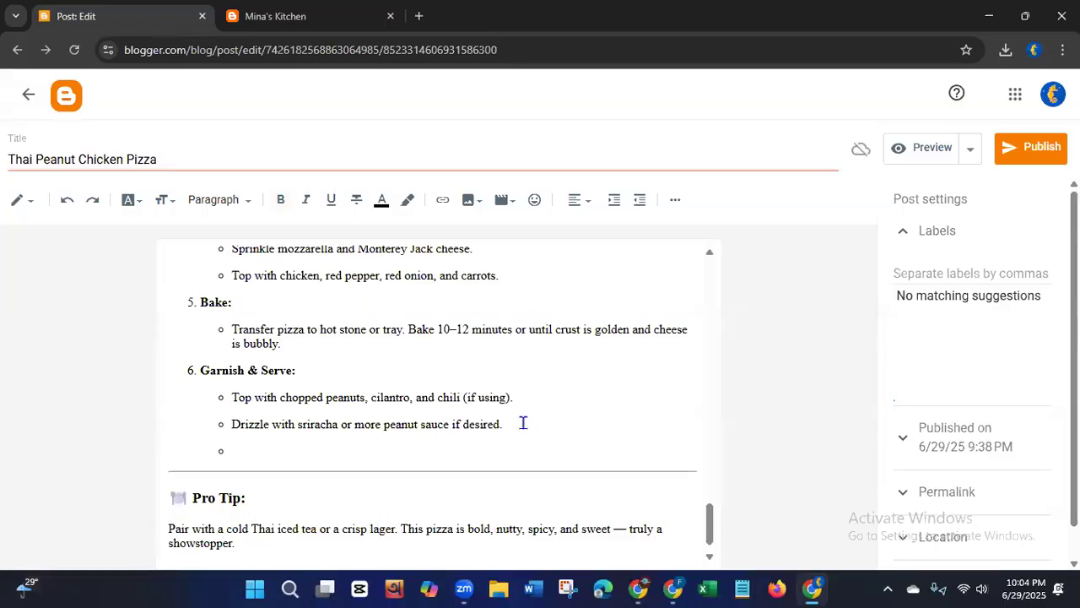
pyautogui.press('Return')
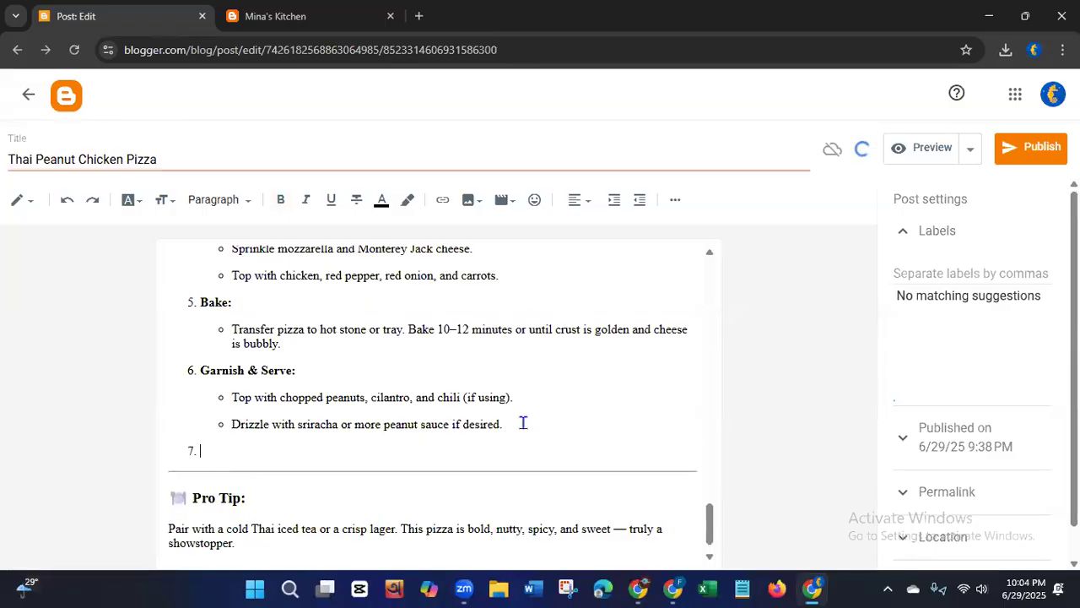
pyautogui.press('BackSpace')
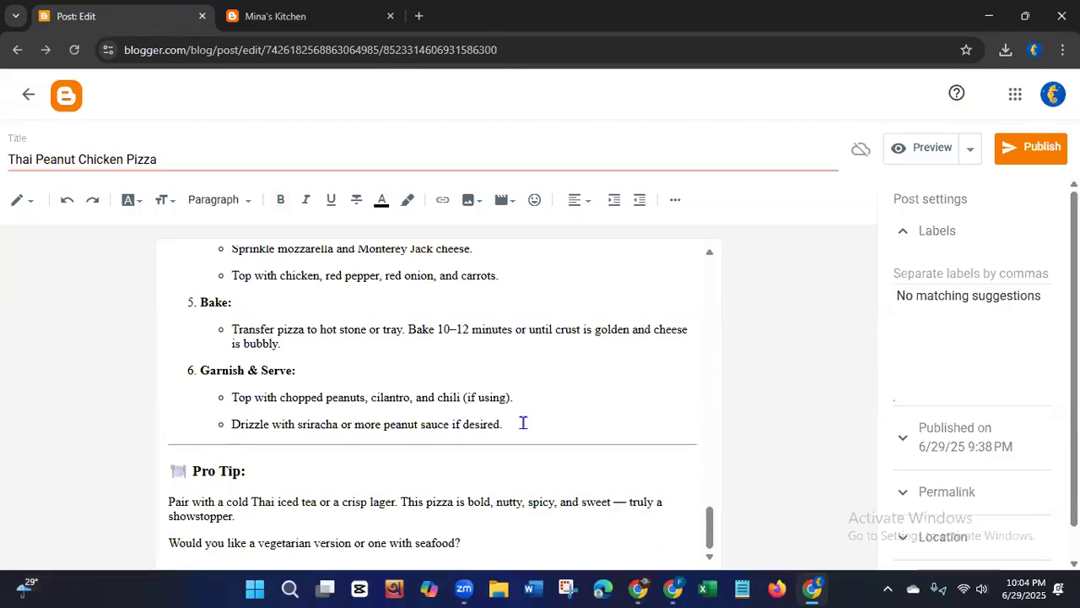
pyautogui.press('Return')
pyautogui.press('BackSpace')
pyautogui.press('Return')
pyautogui.press('BackSpace')
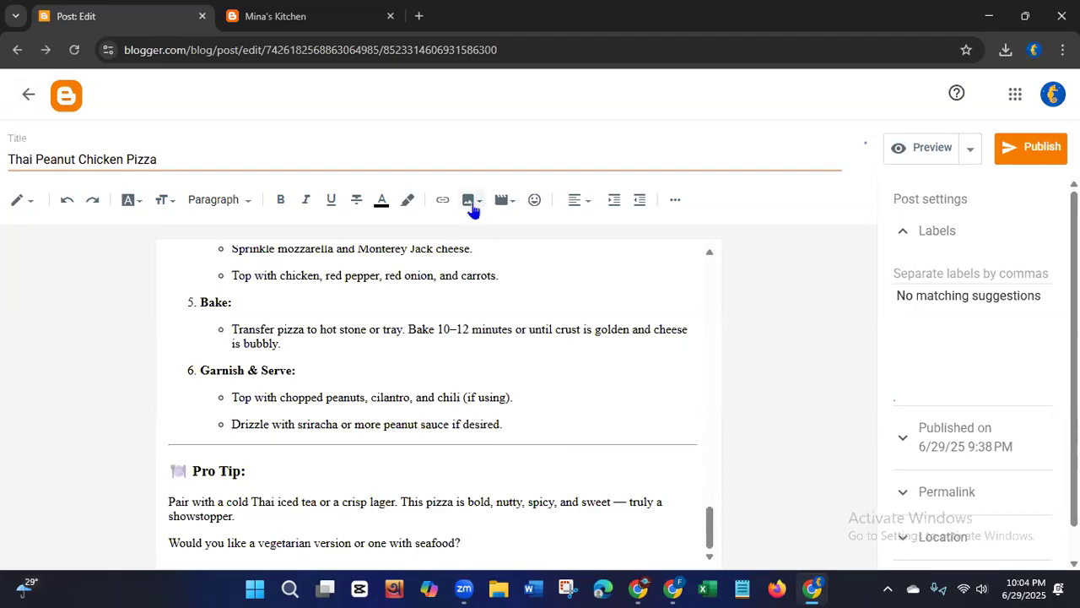
# Step: Upload image 2 from the Mina's Kitchen folder and insert it below the last Garnish & Serve bullet
pyautogui.click(471, 200)
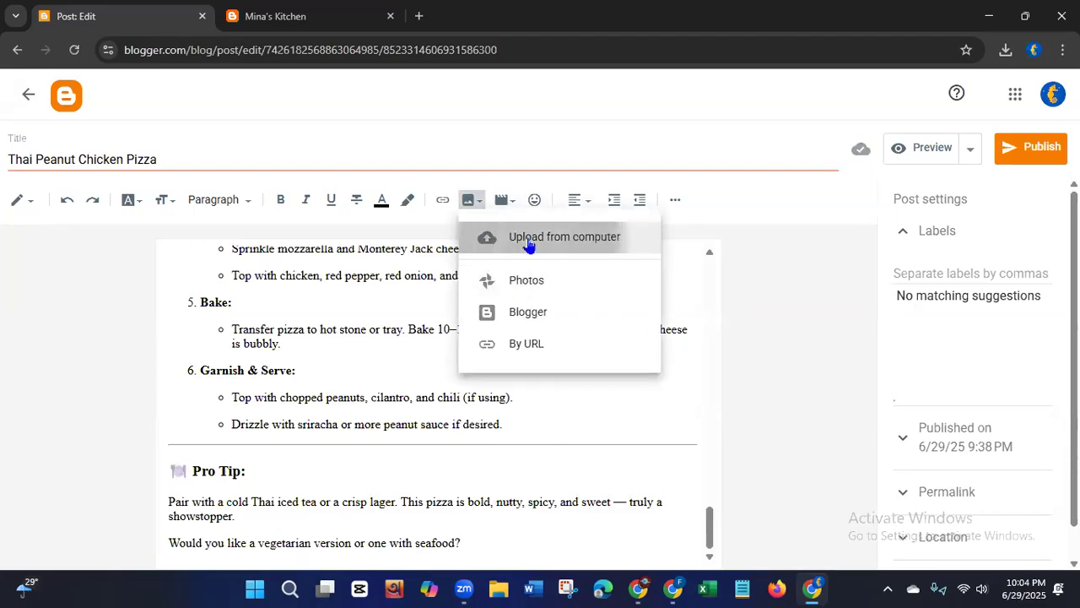
pyautogui.click(527, 240)
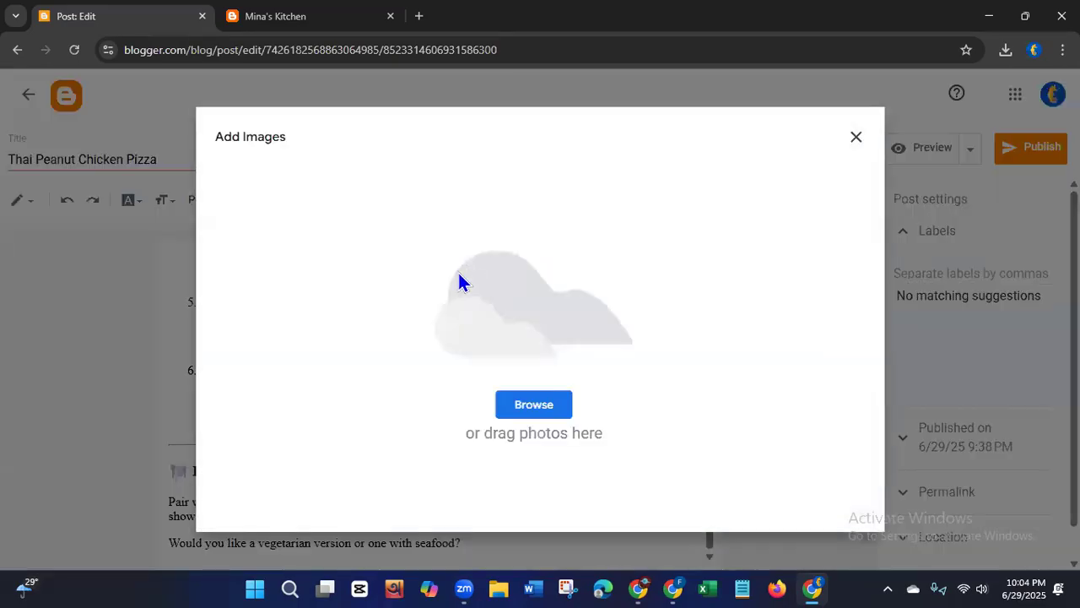
pyautogui.click(516, 412)
pyautogui.click(161, 170)
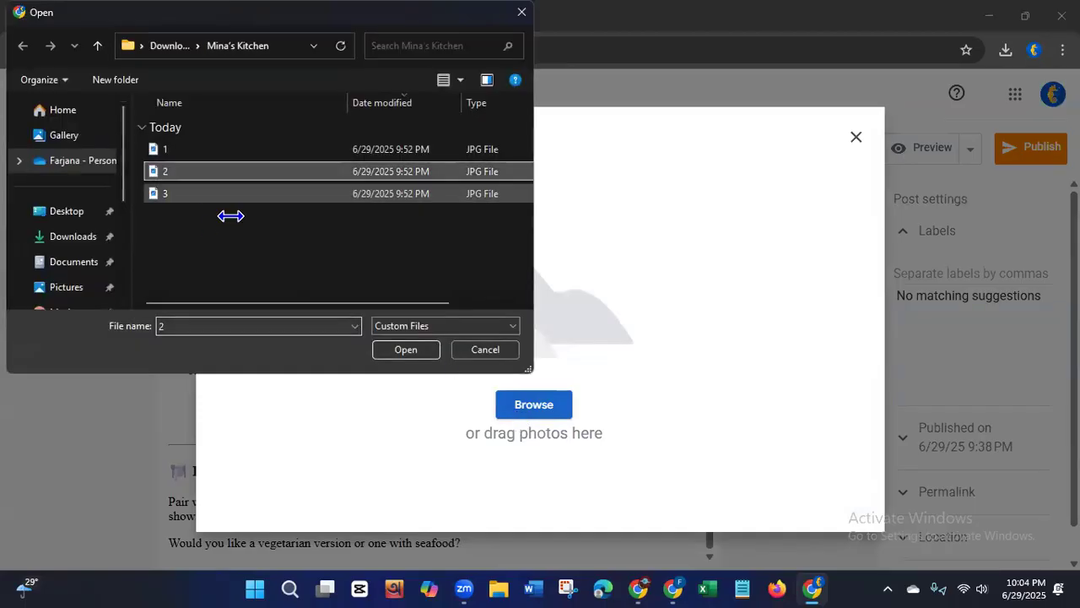
pyautogui.click(386, 353)
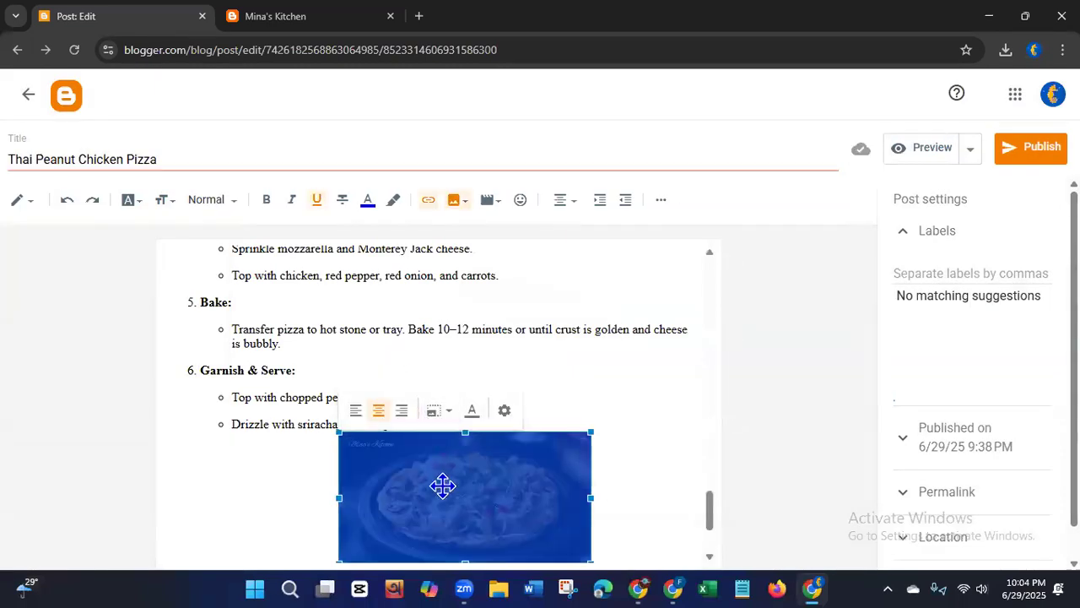
# Step: Set the size of the pizza image below the Garnish & Serve bullets to Extra large
pyautogui.click(437, 411)
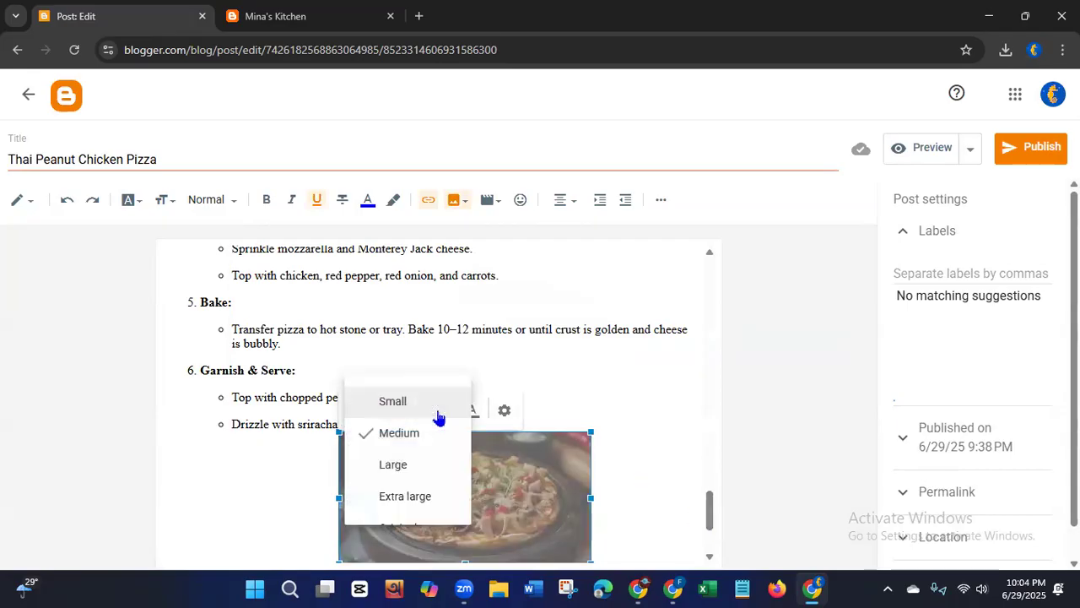
pyautogui.click(406, 498)
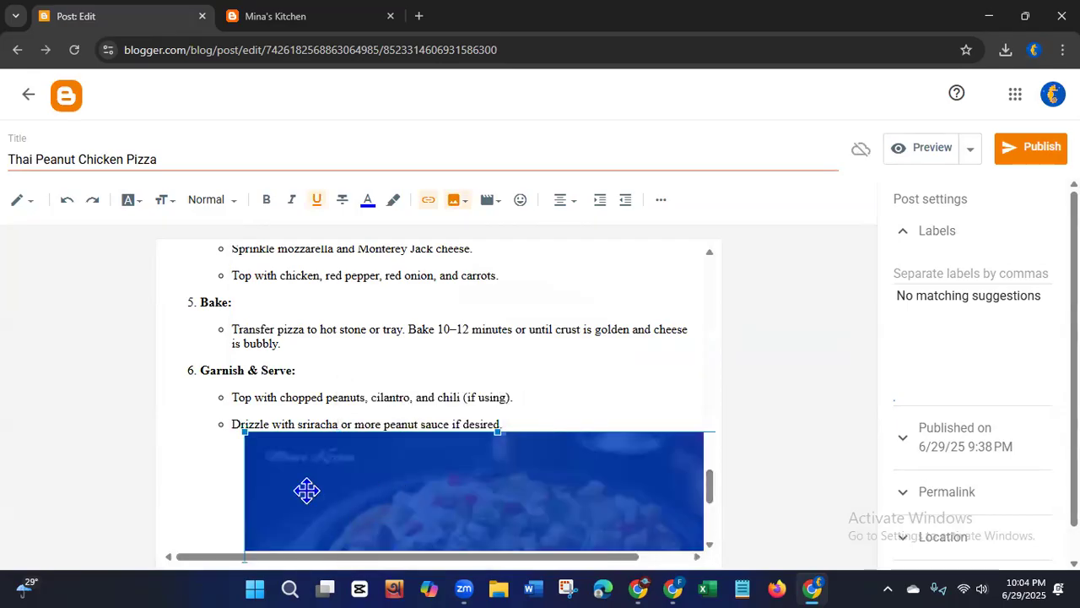
pyautogui.click(657, 397)
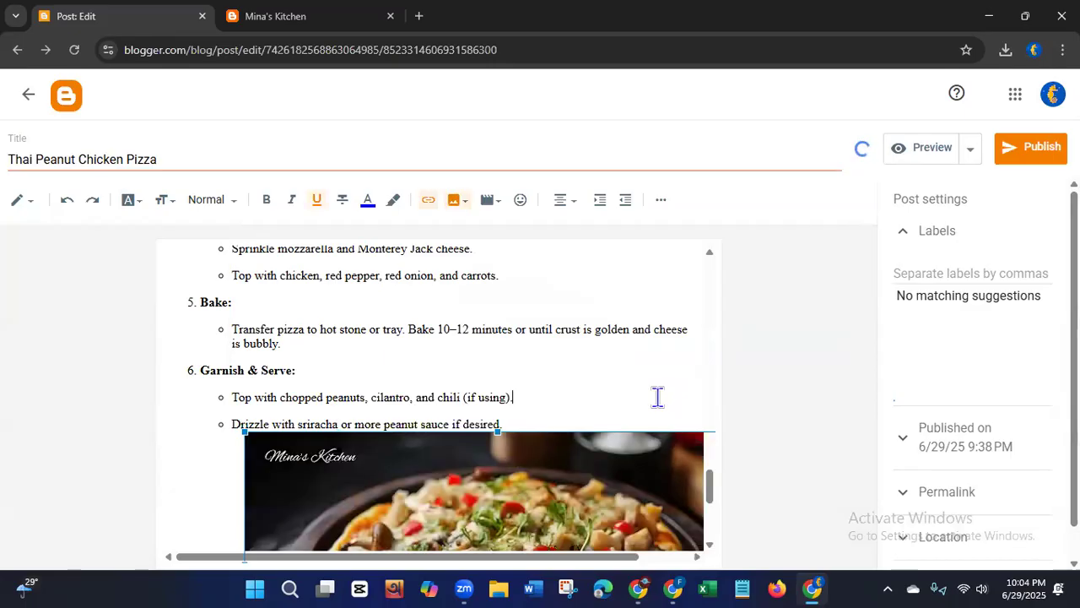
# Step: Set the text size of the "Pro Tip:" heading, including its plate emoji, to Large
pyautogui.moveTo(711, 494); pyautogui.dragTo(712, 535)
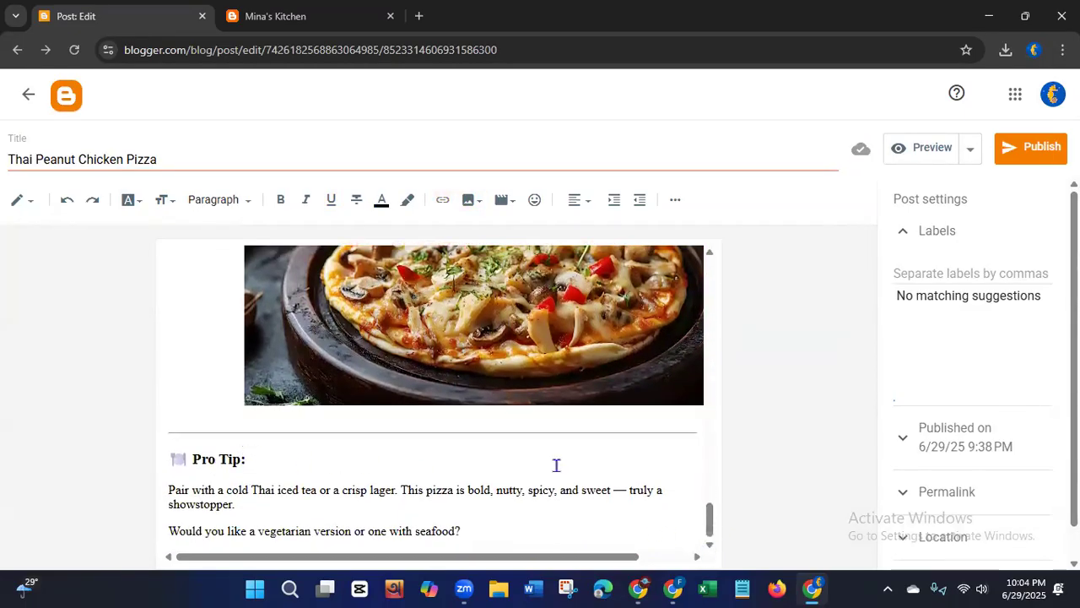
pyautogui.click(262, 459)
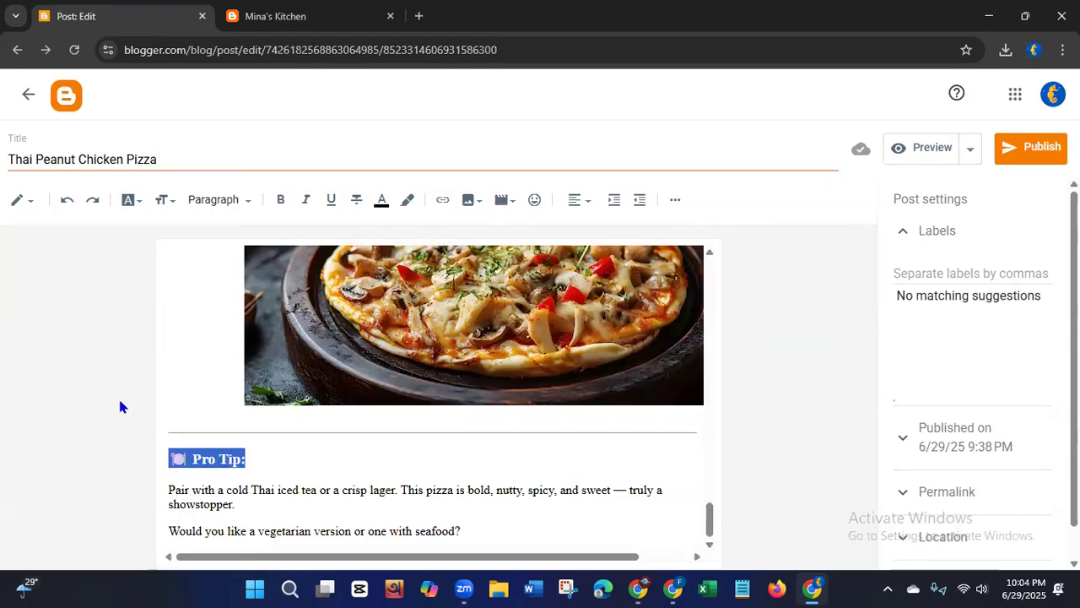
pyautogui.click(128, 201)
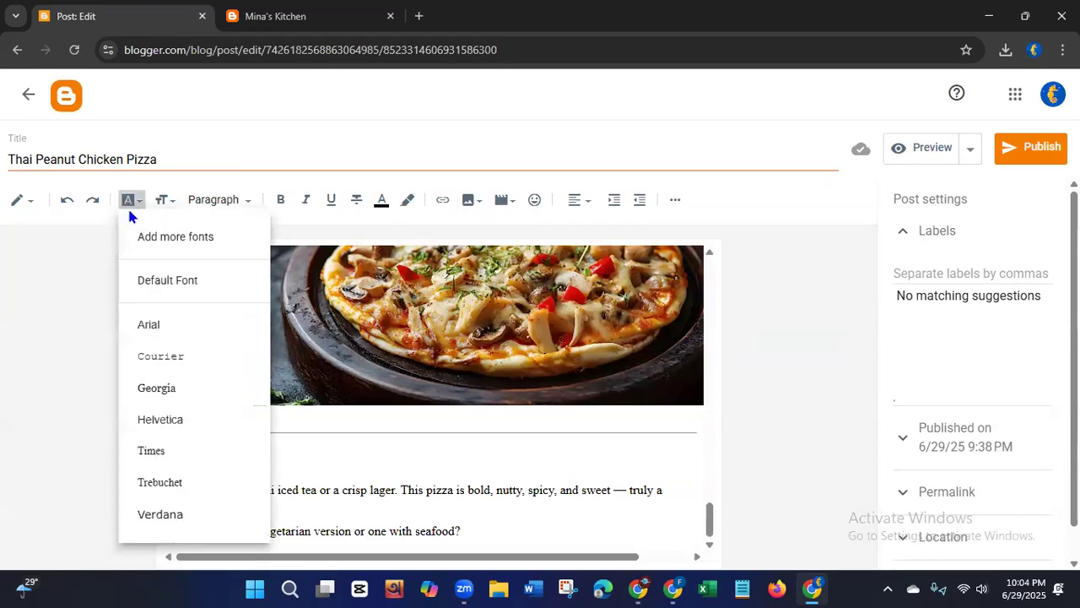
pyautogui.click(162, 207)
pyautogui.click(162, 208)
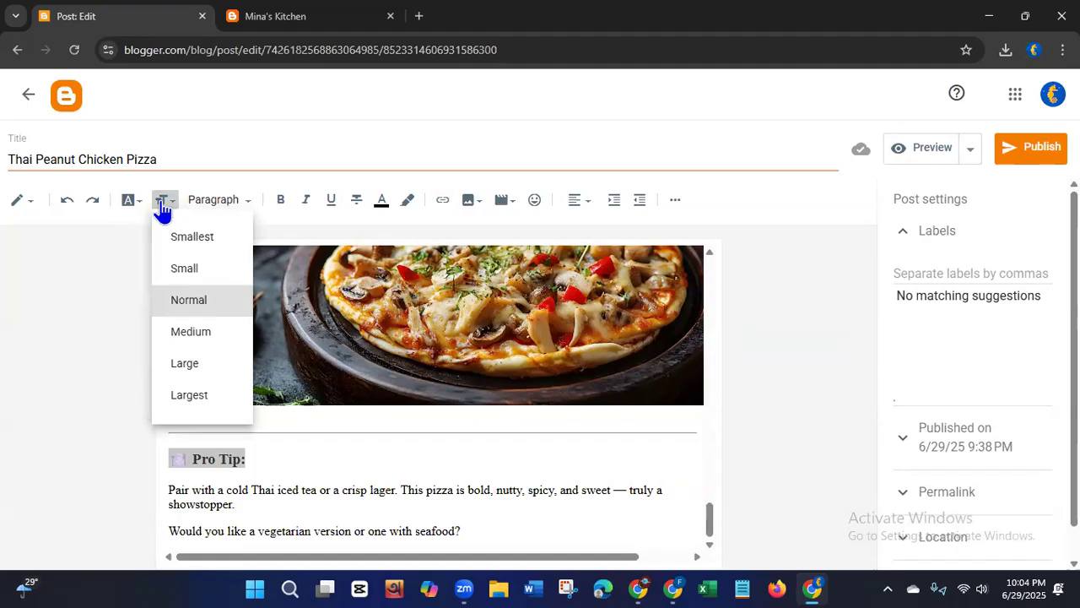
pyautogui.click(184, 364)
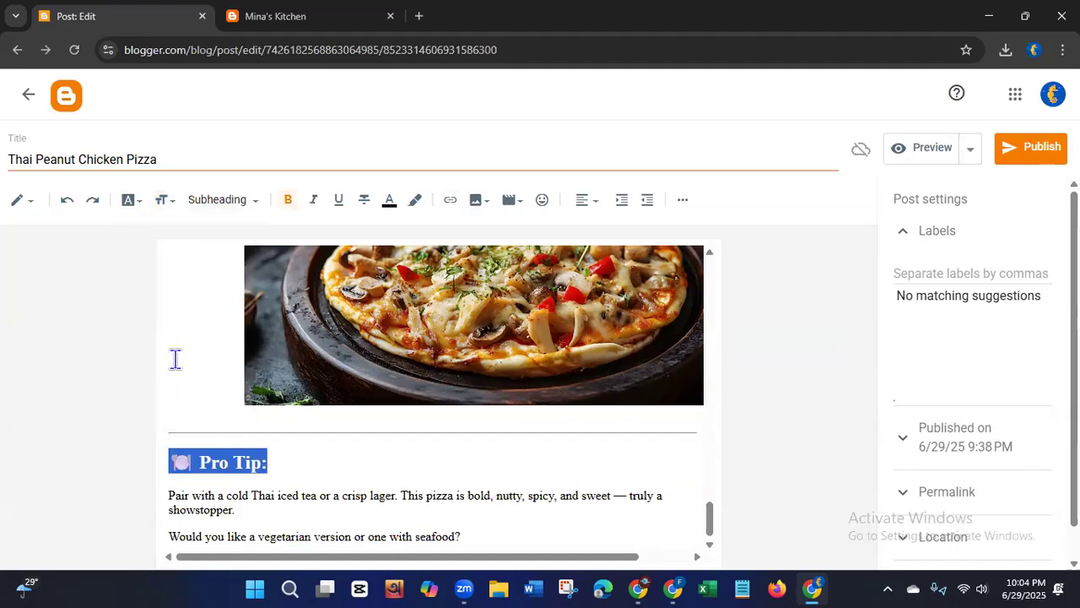
pyautogui.moveTo(710, 519); pyautogui.dragTo(687, 545)
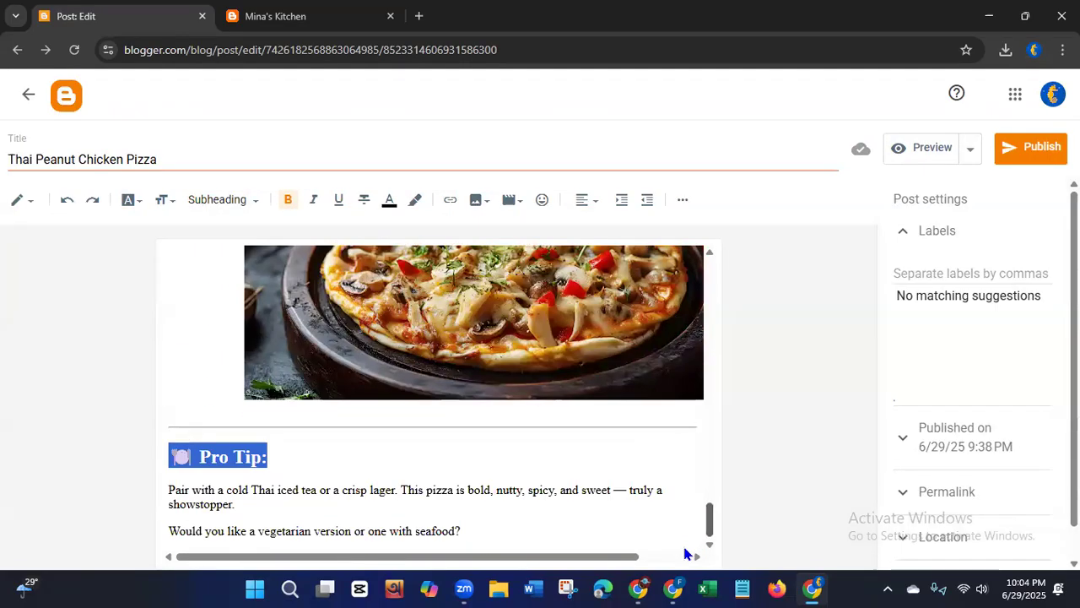
pyautogui.click(76, 485)
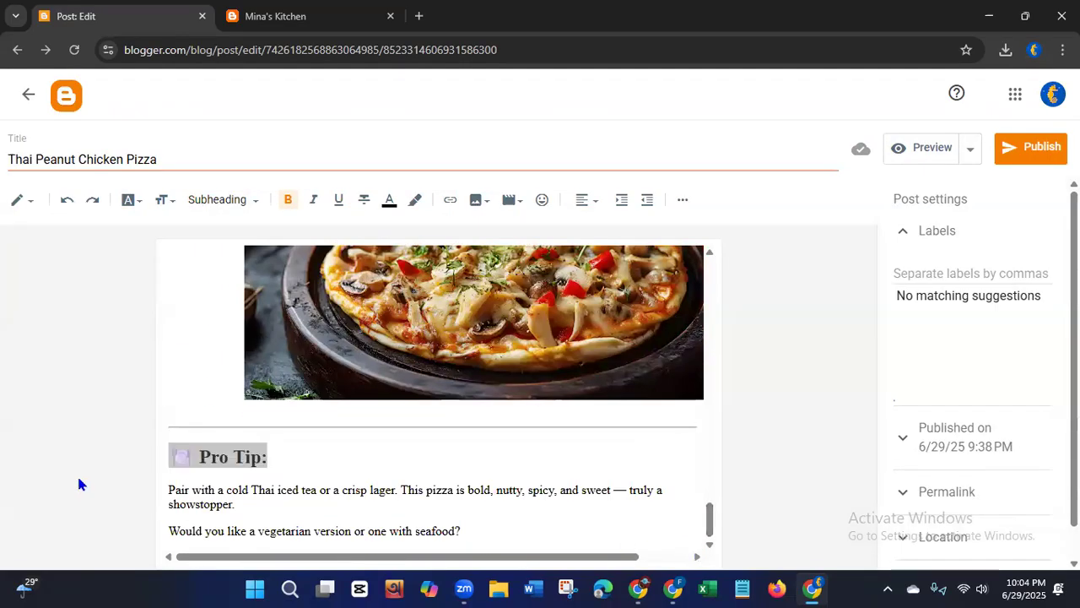
pyautogui.click(332, 459)
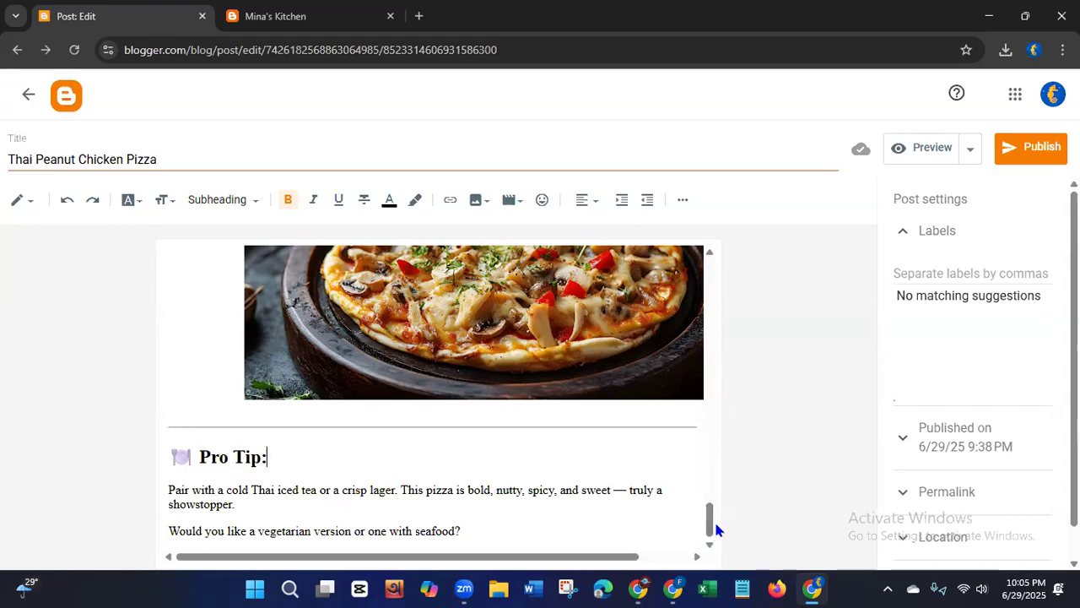
# Step: Insert an empty bullet above "Drizzle with sriracha or more peanut sauce if desired." in the Garnish & Serve list
pyautogui.moveTo(711, 525); pyautogui.dragTo(734, 501)
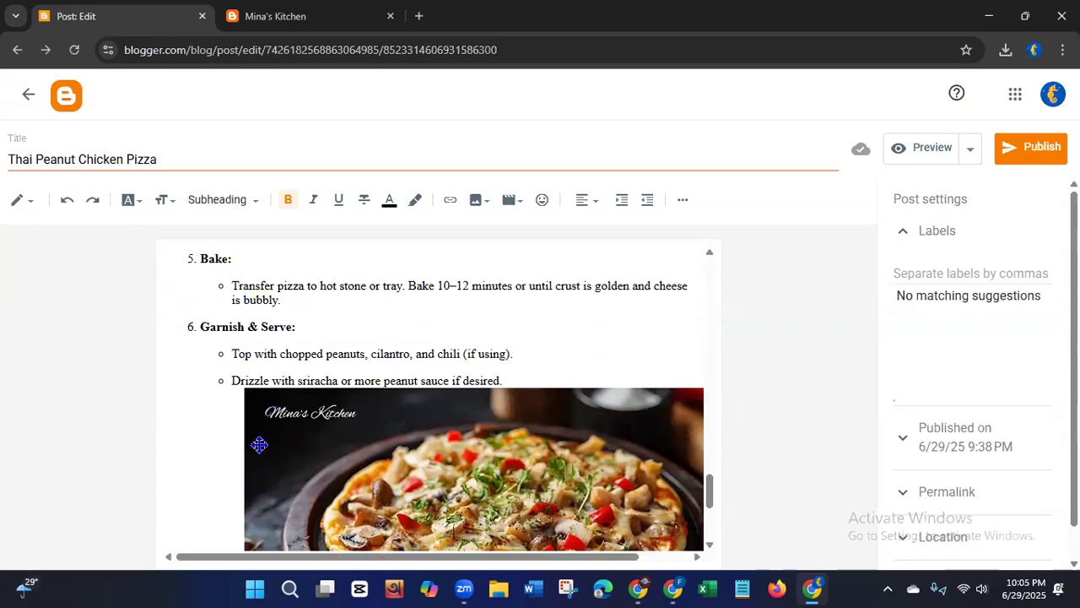
pyautogui.click(256, 410)
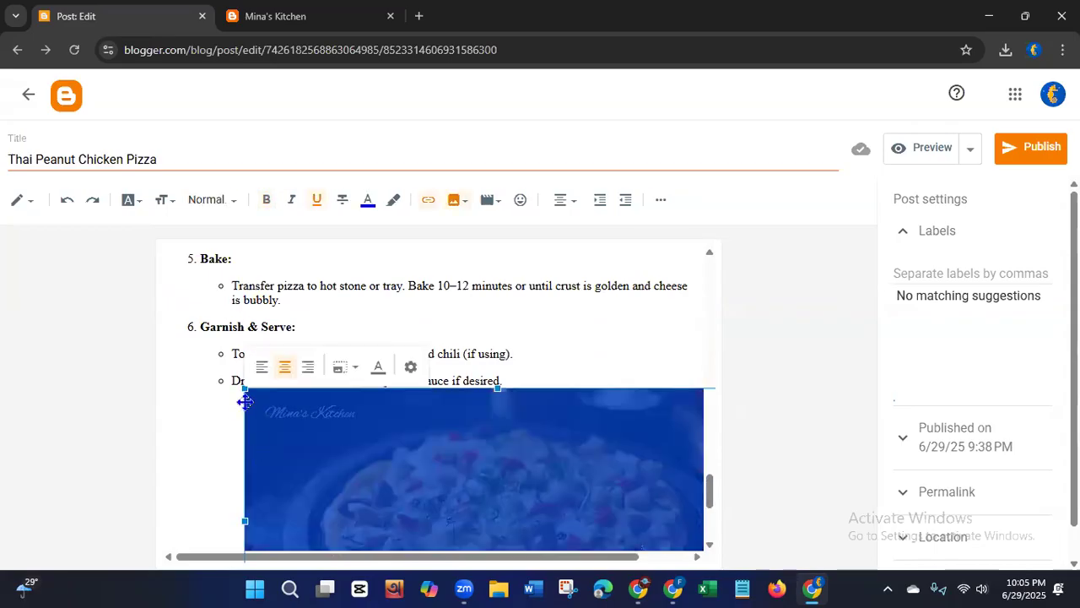
pyautogui.click(242, 398)
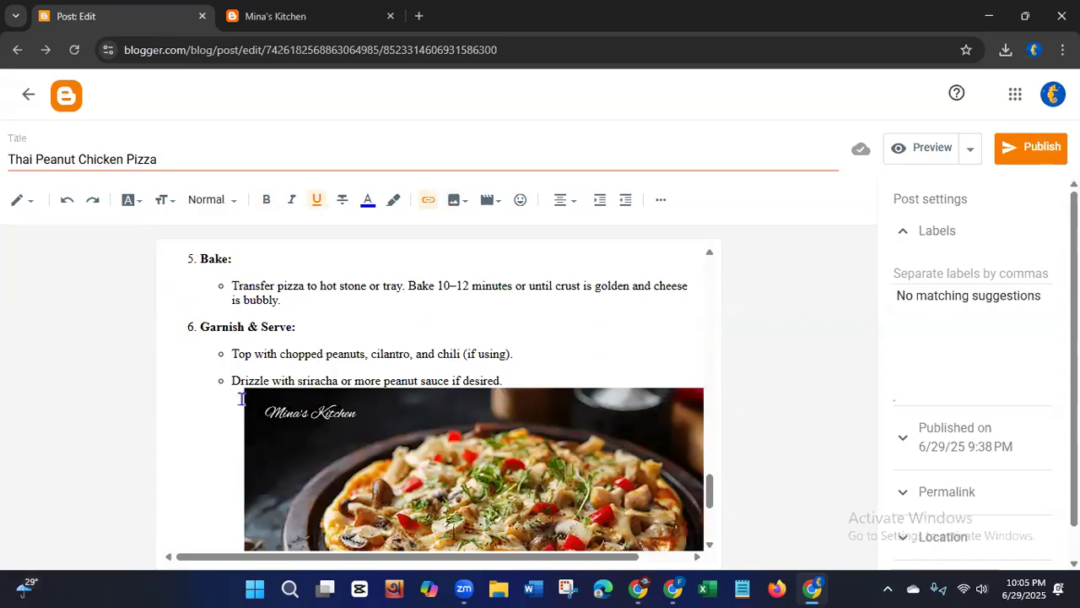
pyautogui.press('Return')
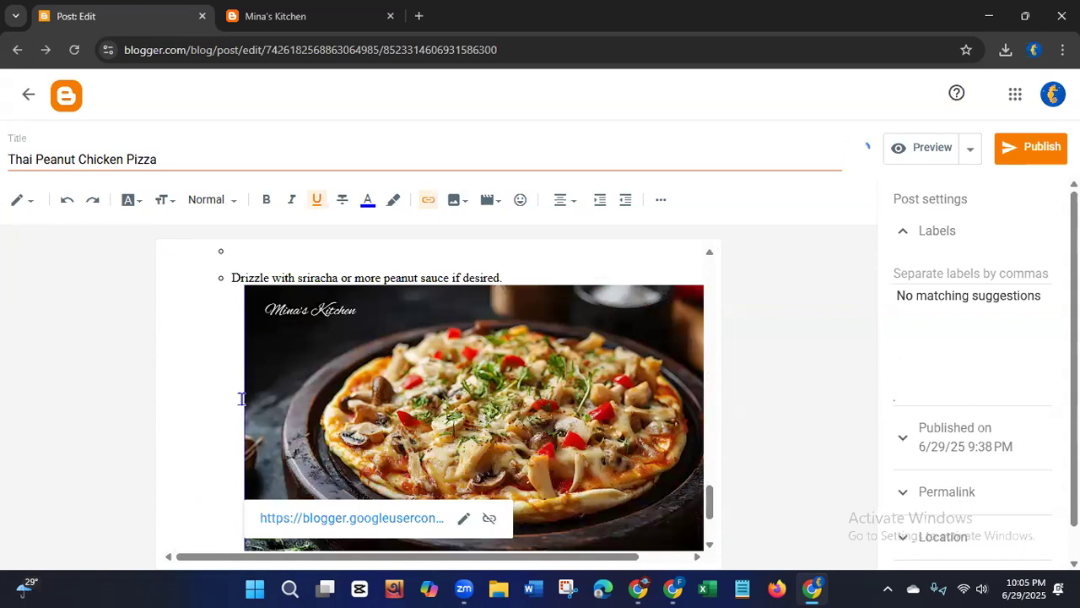
pyautogui.click(57, 376)
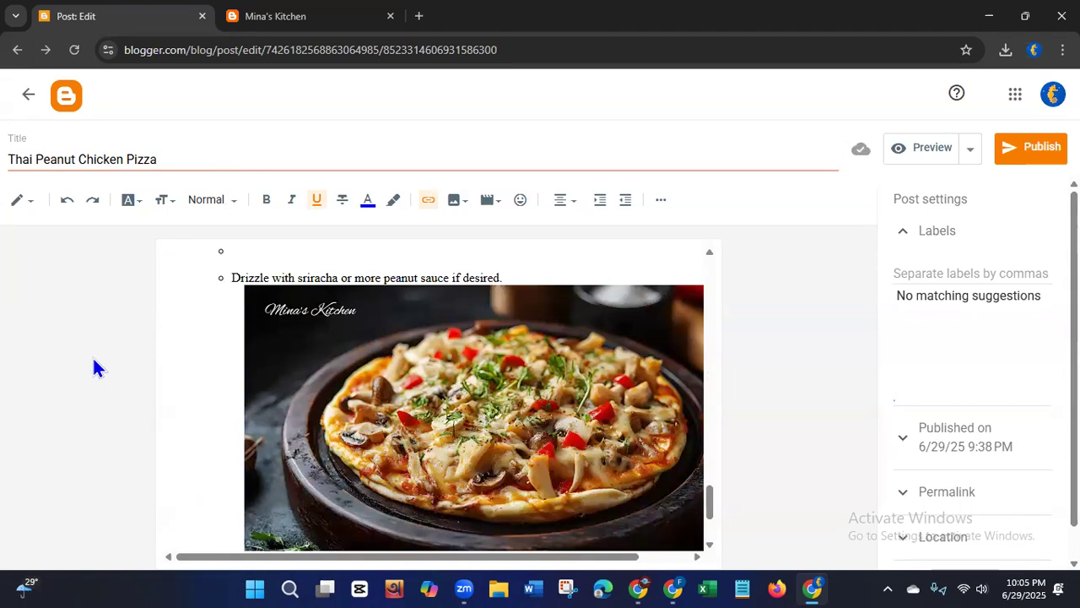
# Step: Replace the question mark after "one with seafood" in the last Pro Tip line with ", Please comment."
pyautogui.moveTo(711, 503); pyautogui.dragTo(711, 564)
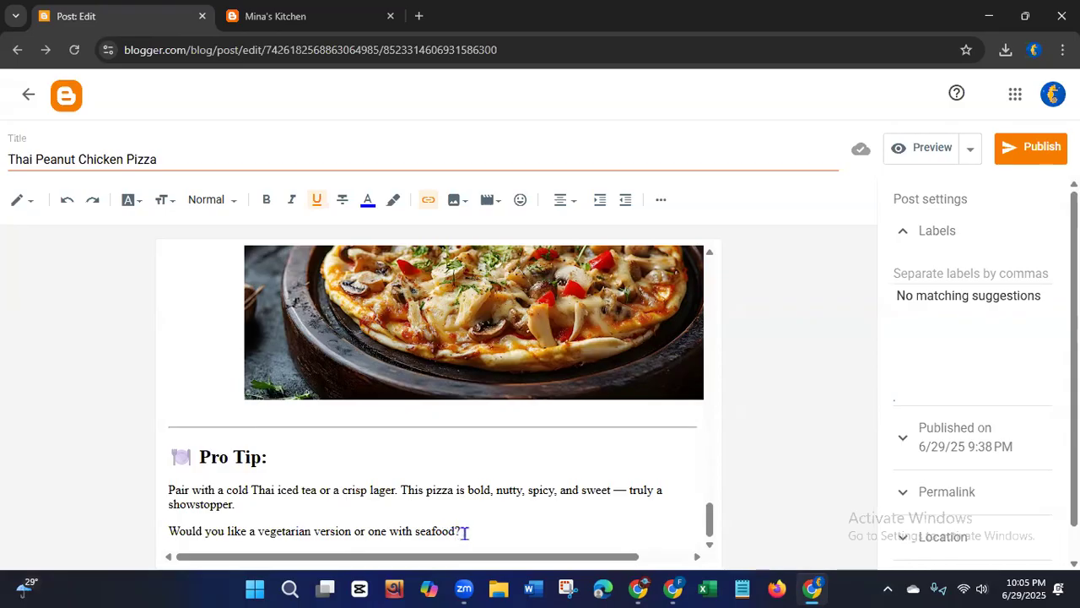
pyautogui.click(556, 530)
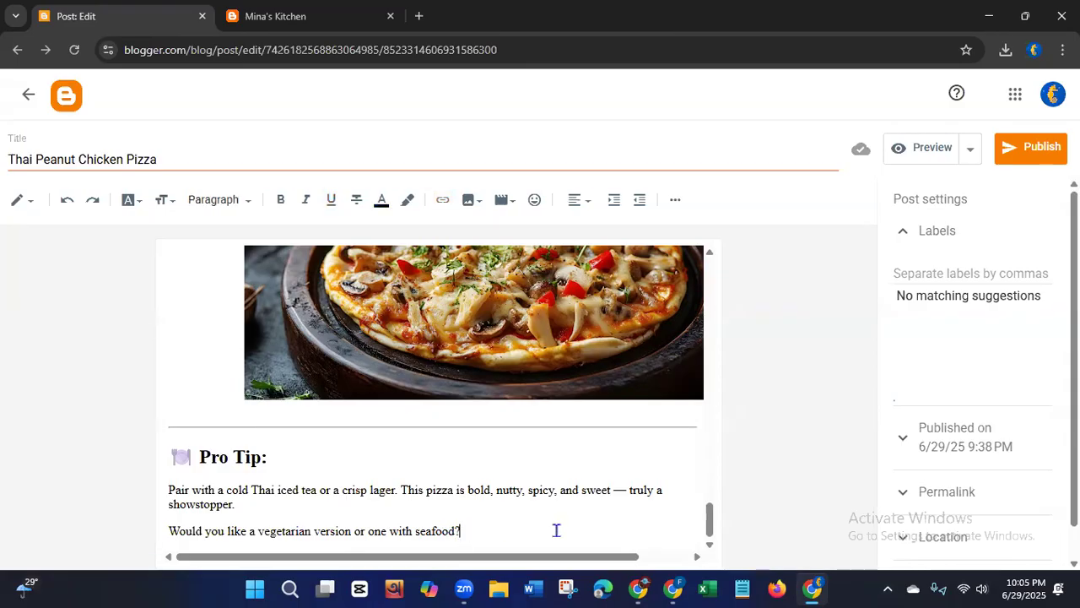
pyautogui.press('BackSpace')
pyautogui.write(', Please com')
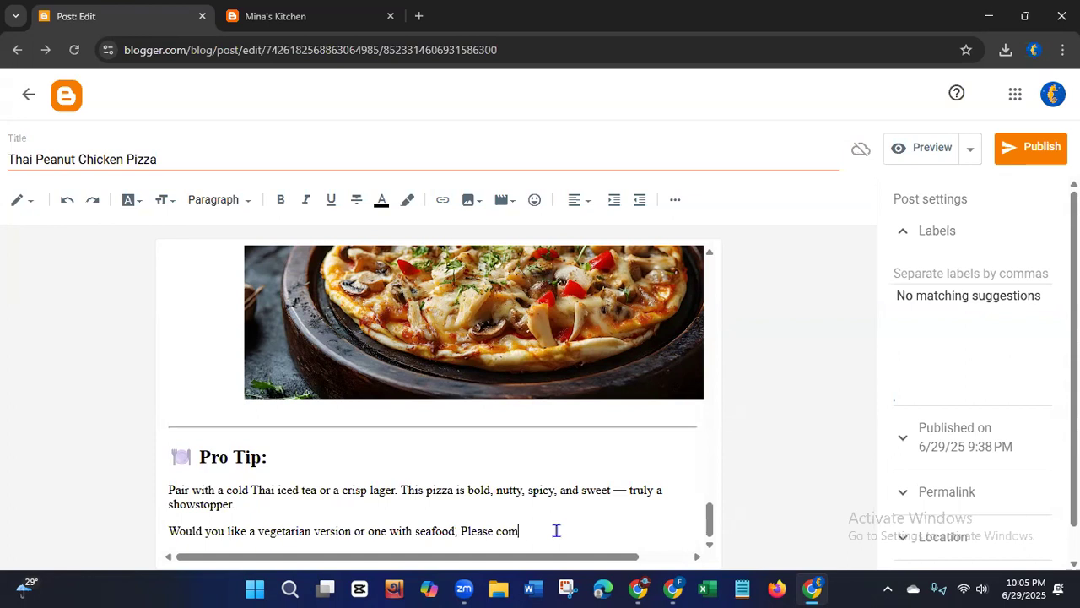
pyautogui.write('ment.')
pyautogui.moveTo(257, 530); pyautogui.dragTo(452, 530)
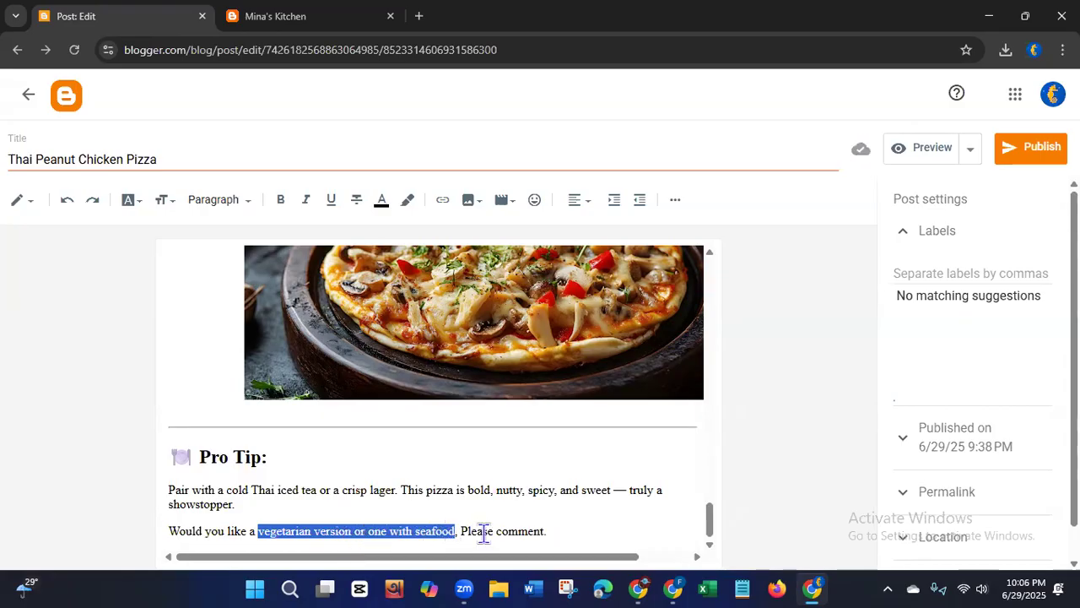
pyautogui.doubleClick(467, 530)
pyautogui.moveTo(519, 530); pyautogui.dragTo(549, 528)
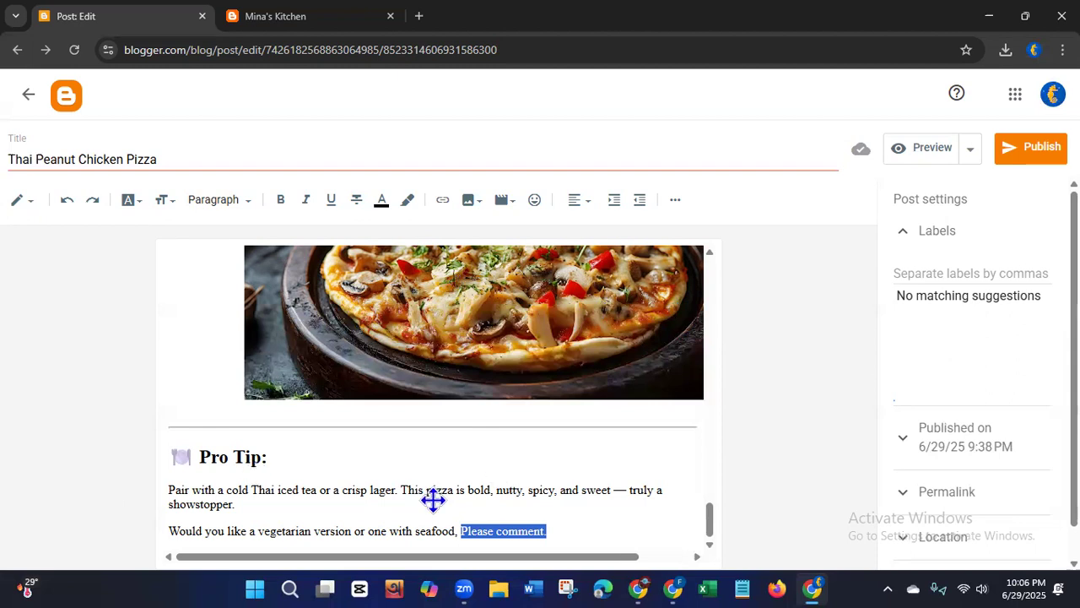
pyautogui.click(582, 528)
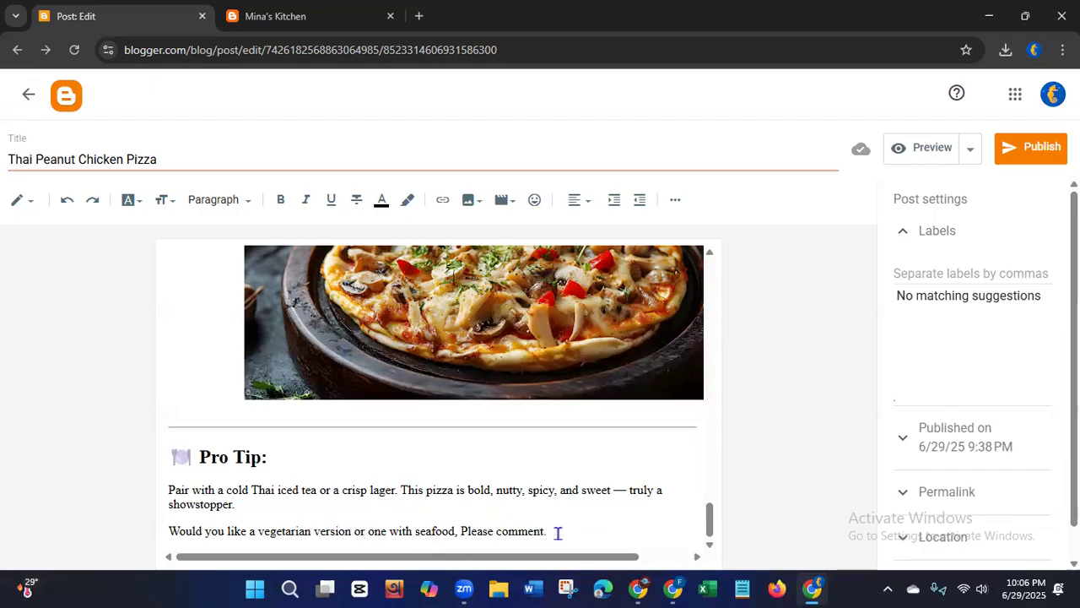
pyautogui.click(690, 269)
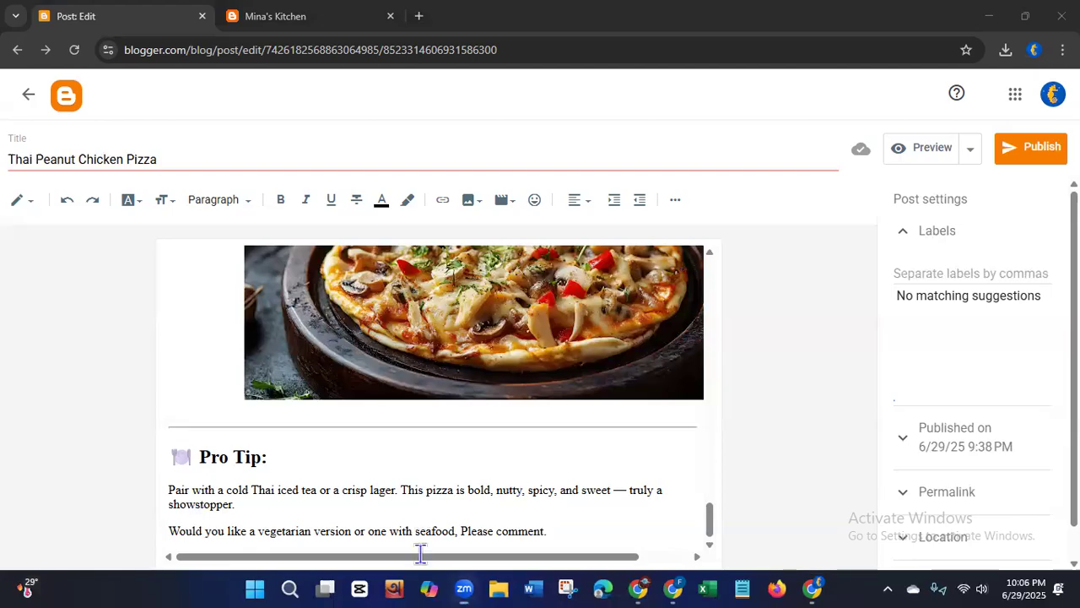
pyautogui.moveTo(461, 533); pyautogui.dragTo(570, 511)
# Step: Add a closing line below the Pro Tip text reading "For more recipes, please visit my Facebook Page and YouTube Channel."
pyautogui.click(563, 533)
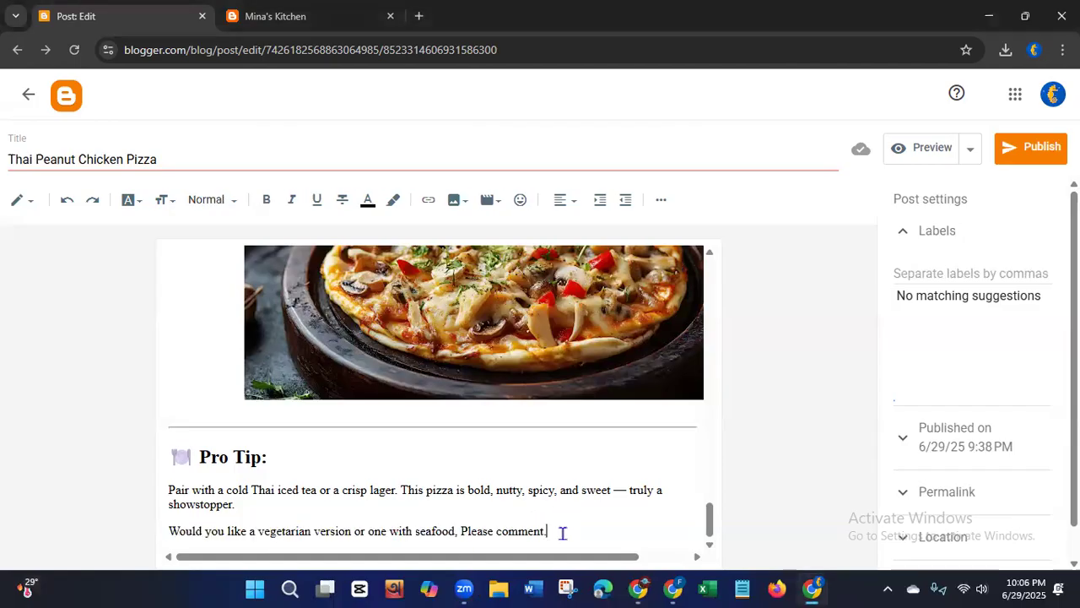
pyautogui.press('Return')
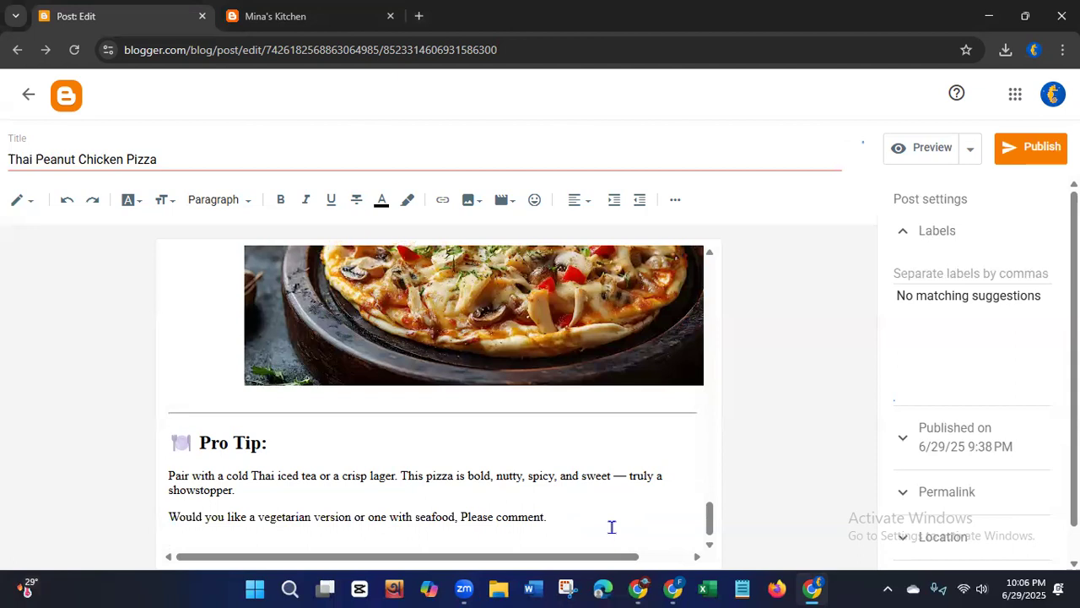
pyautogui.write('For more recip')
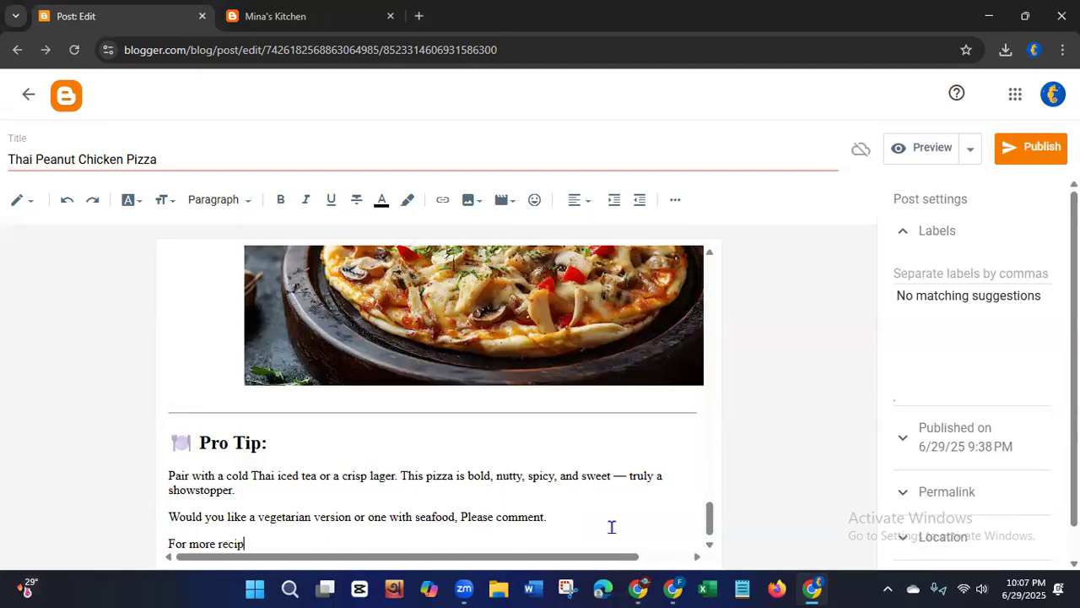
pyautogui.write('es, please visit m')
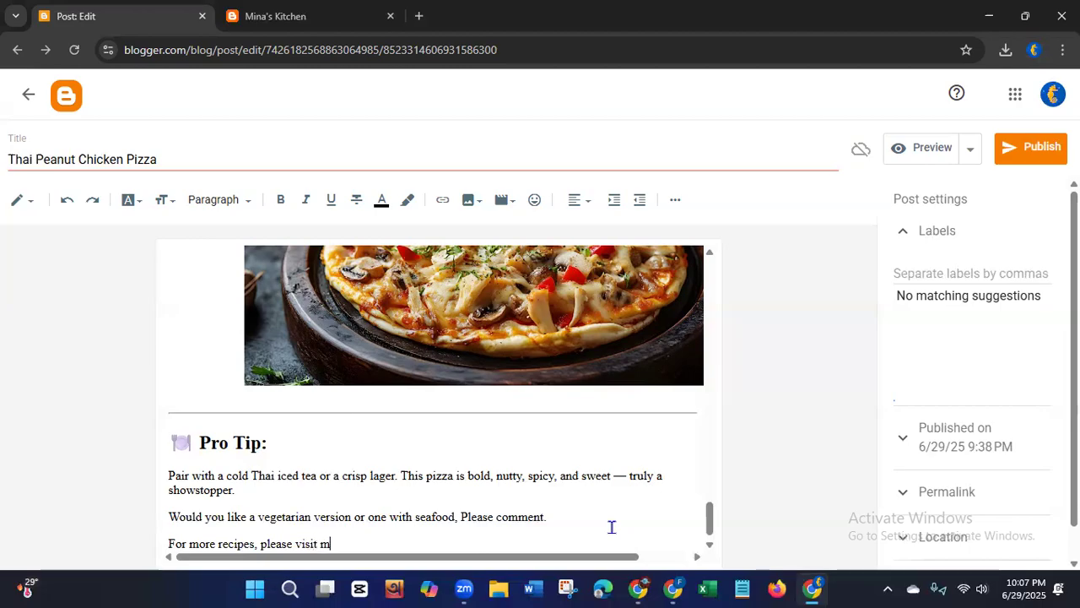
pyautogui.write('y Facebook')
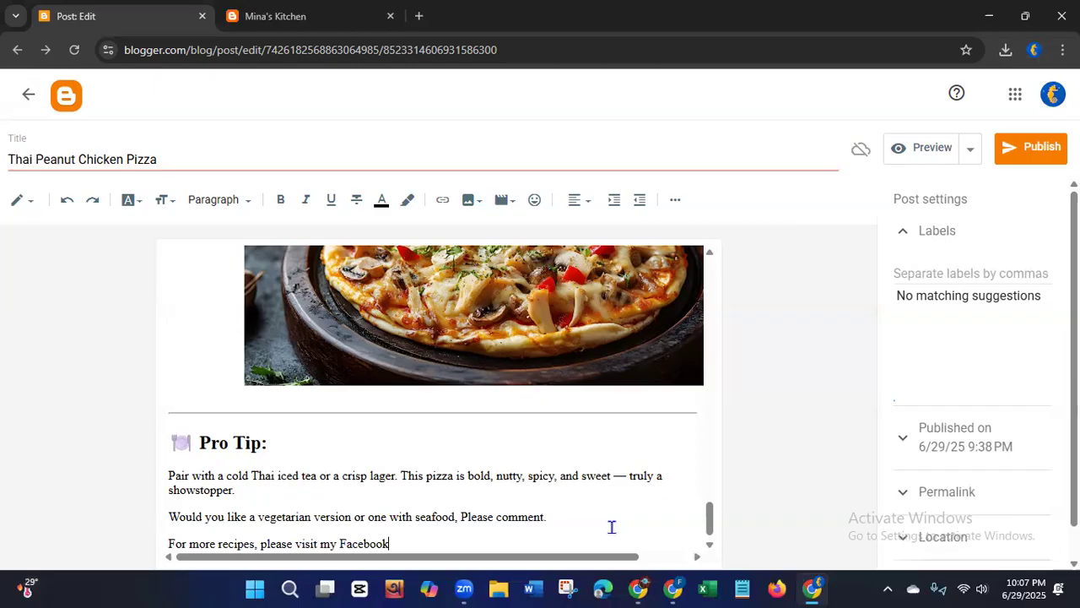
pyautogui.write(' Page and YouTube Channel')
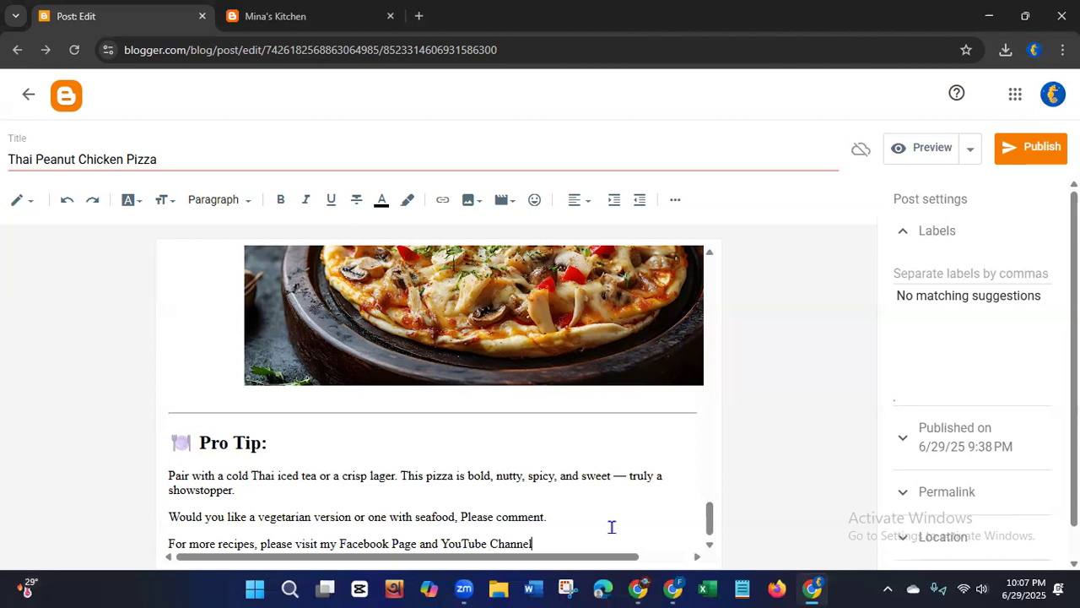
pyautogui.write('.')
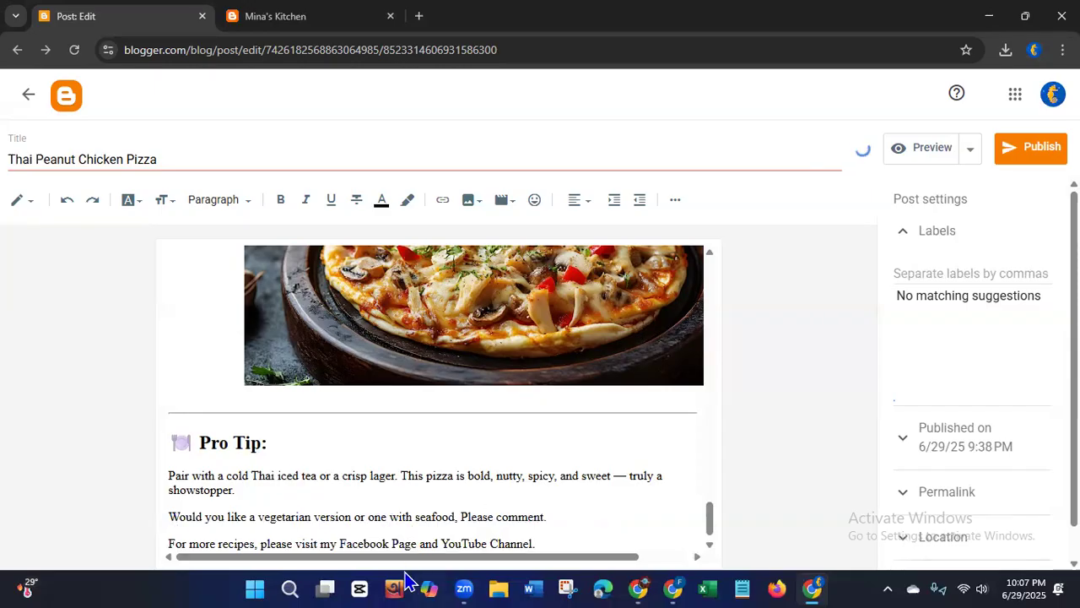
pyautogui.scroll(-1, 713, 512)
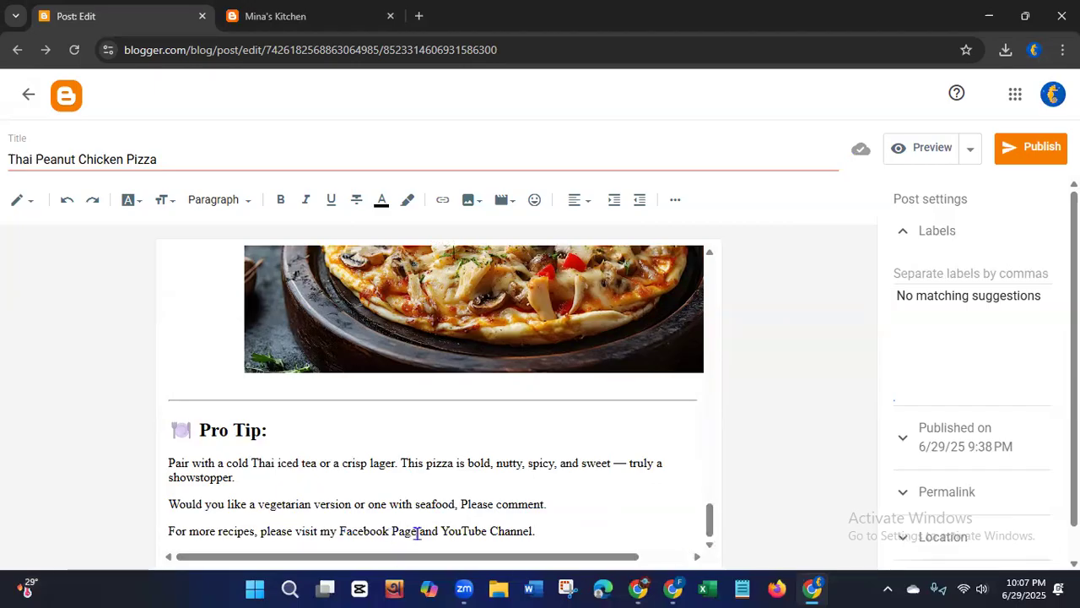
pyautogui.moveTo(416, 531); pyautogui.dragTo(338, 530)
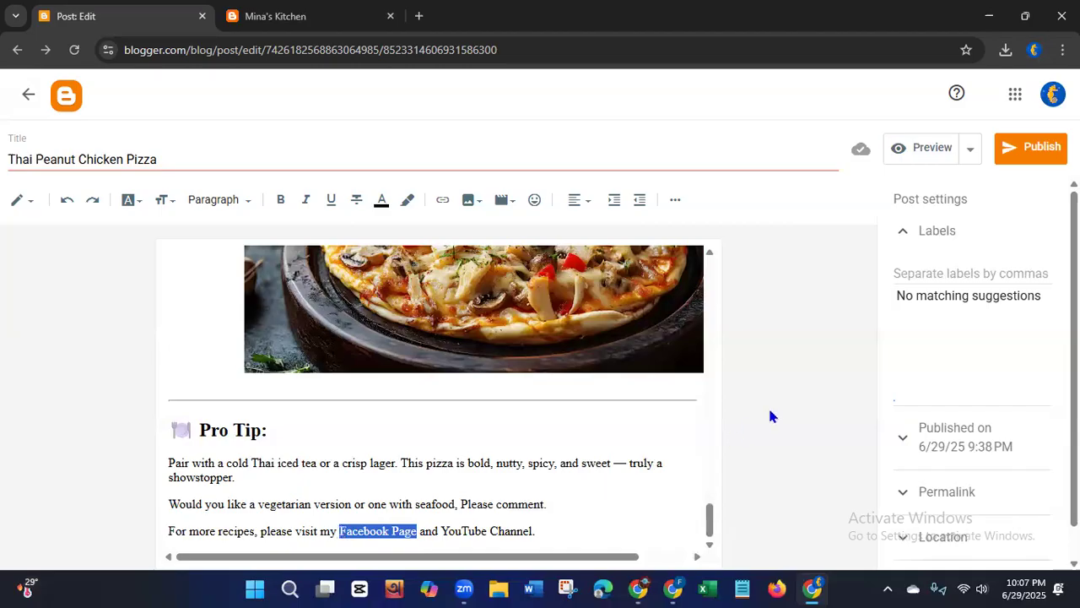
pyautogui.click(443, 200)
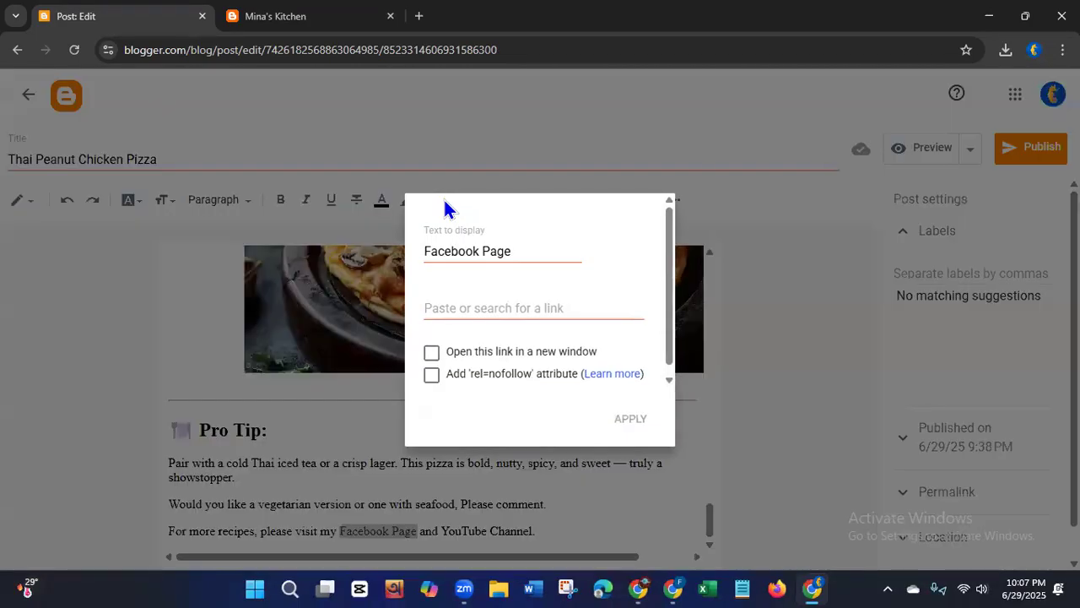
pyautogui.click(431, 316)
pyautogui.click(506, 311)
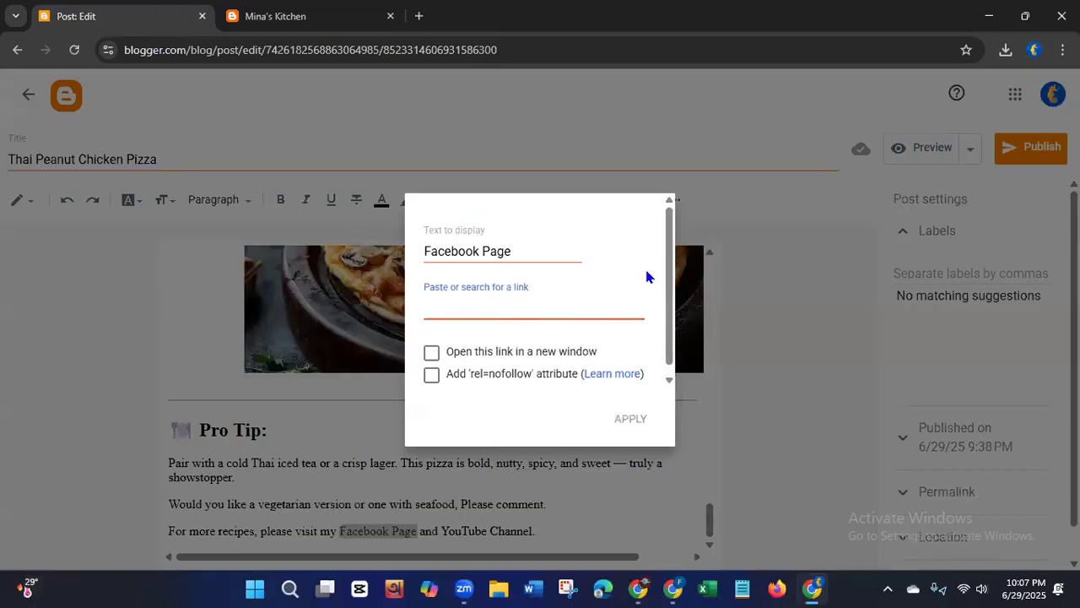
pyautogui.write('https://www.f')
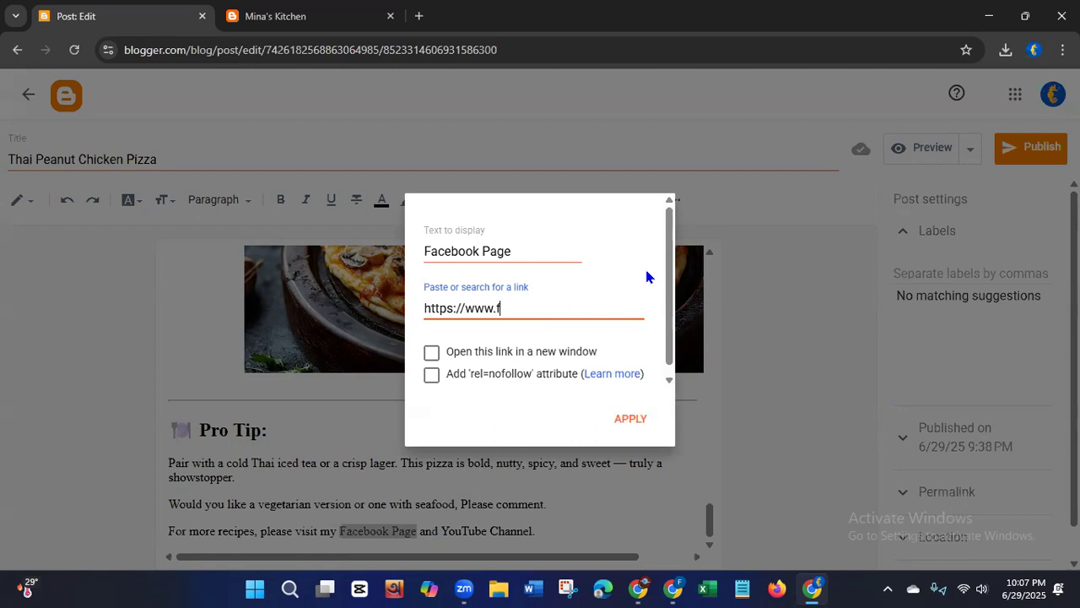
pyautogui.write('acebook.com/min')
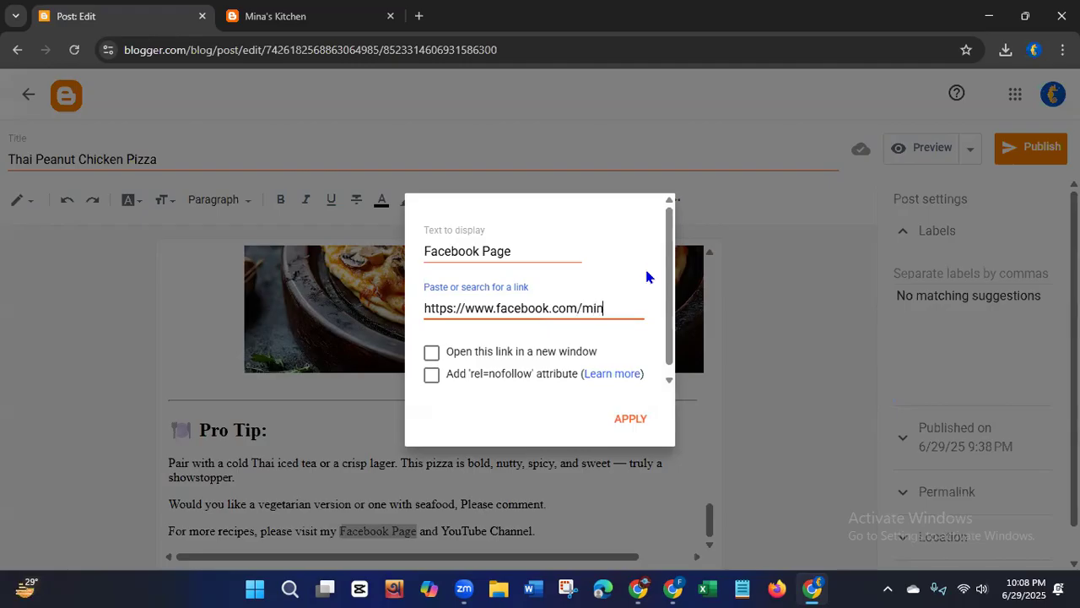
pyautogui.write('askitche')
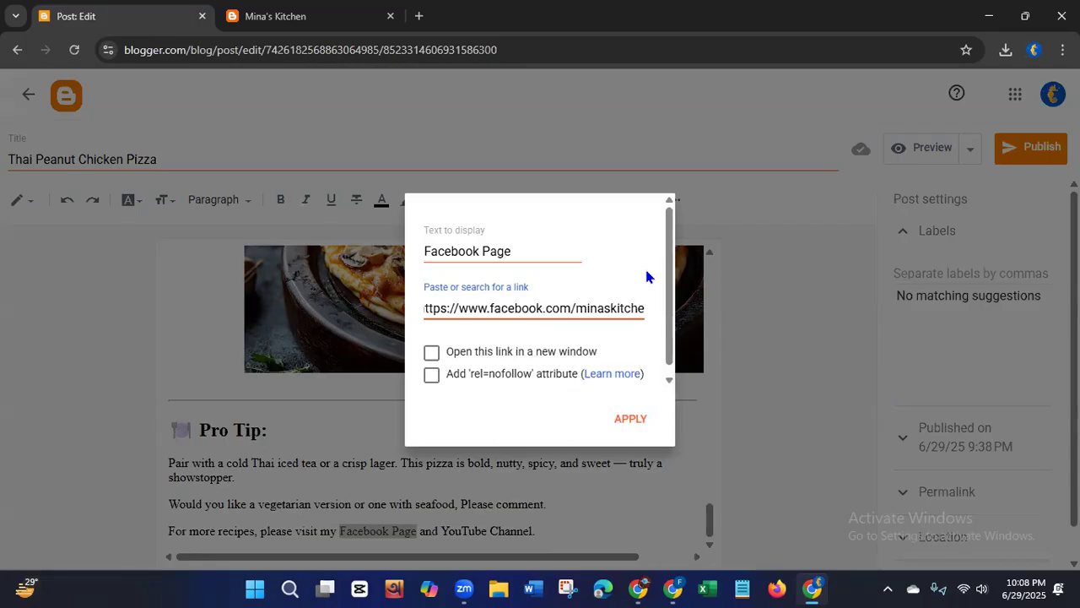
pyautogui.write('n')
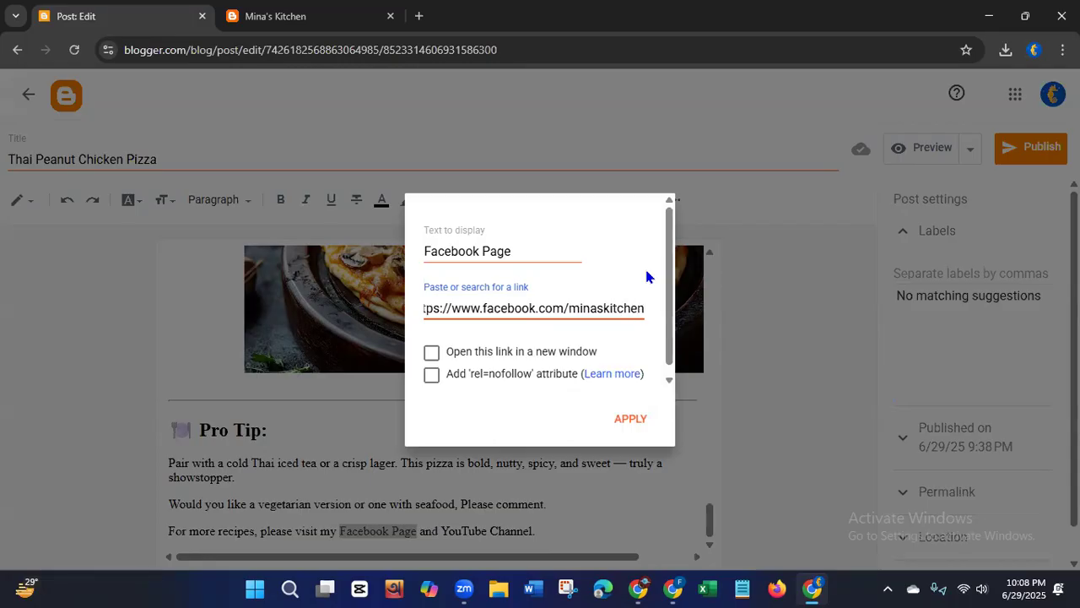
pyautogui.click(646, 422)
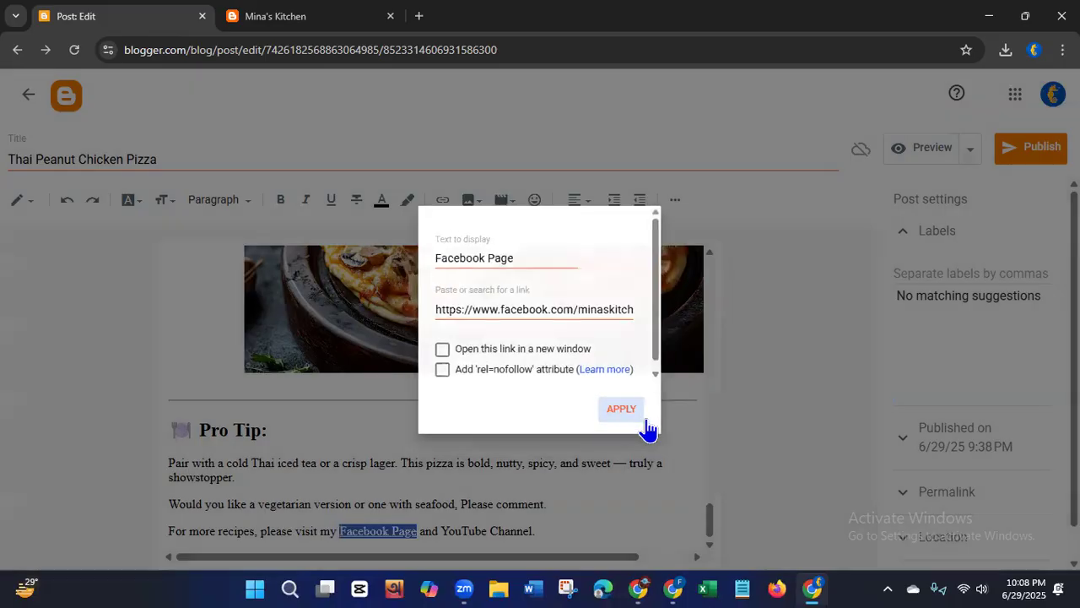
pyautogui.click(717, 432)
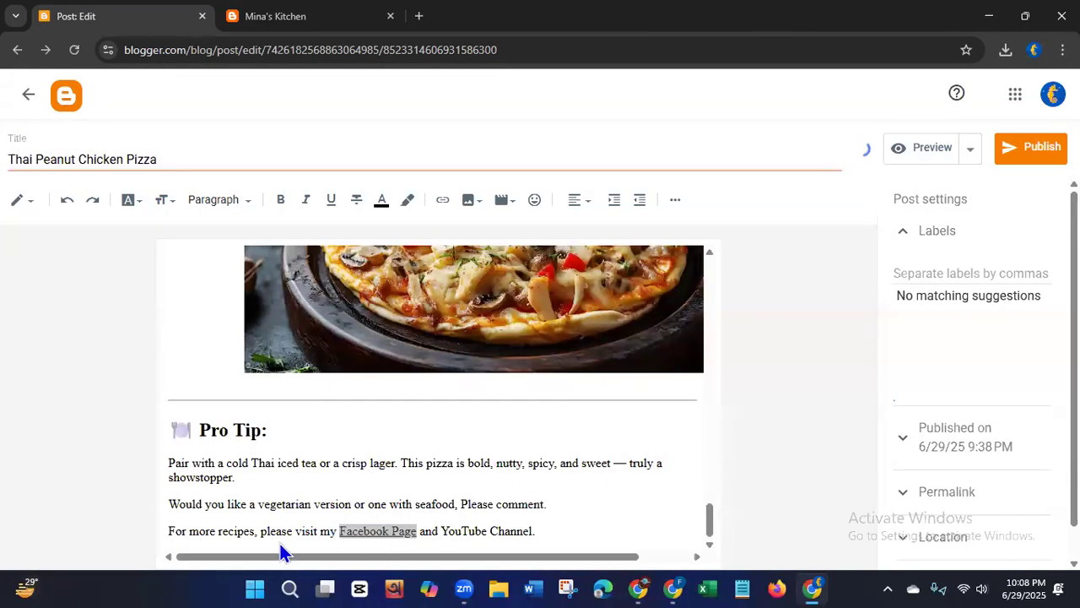
pyautogui.click(261, 531)
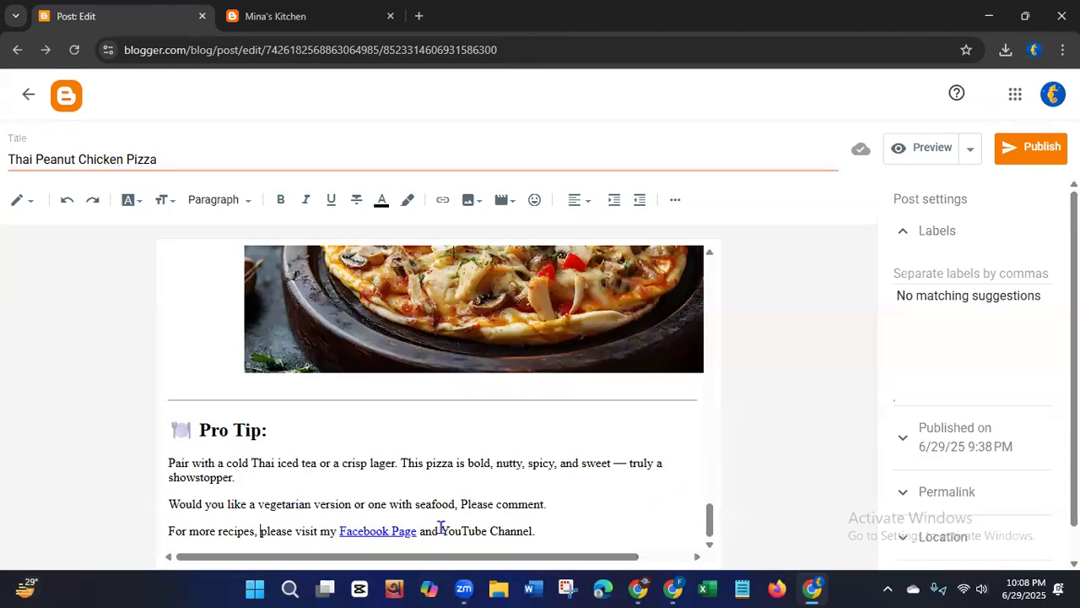
pyautogui.moveTo(440, 531); pyautogui.dragTo(539, 532)
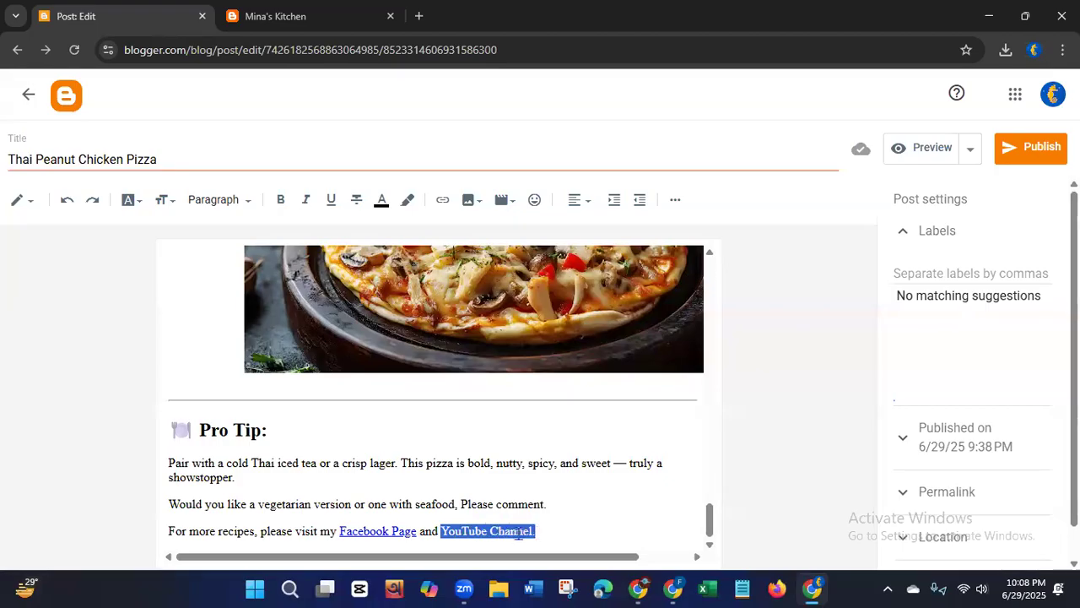
pyautogui.click(442, 199)
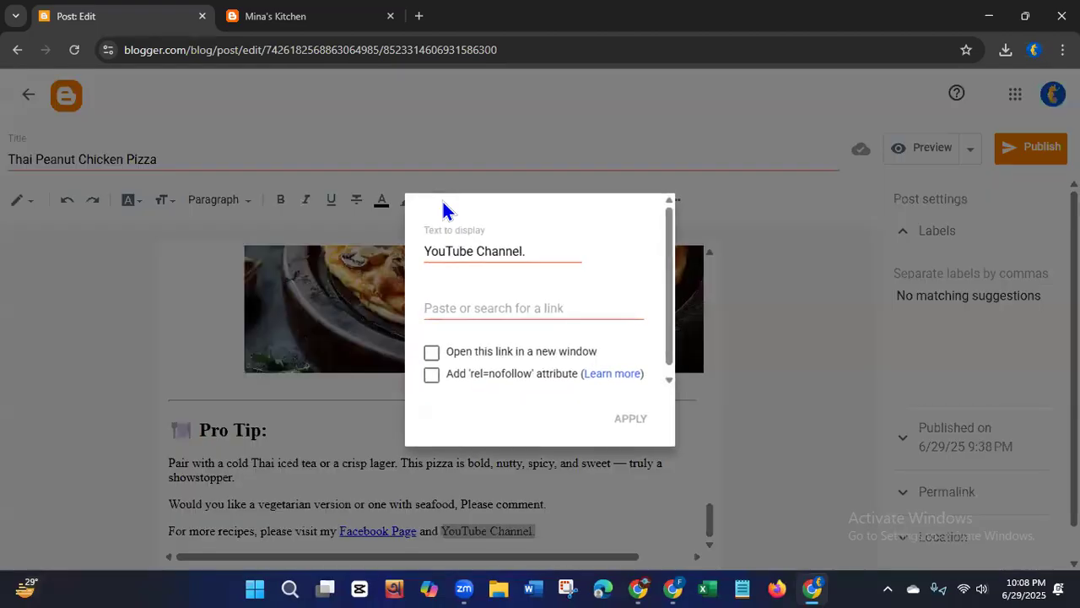
pyautogui.click(474, 308)
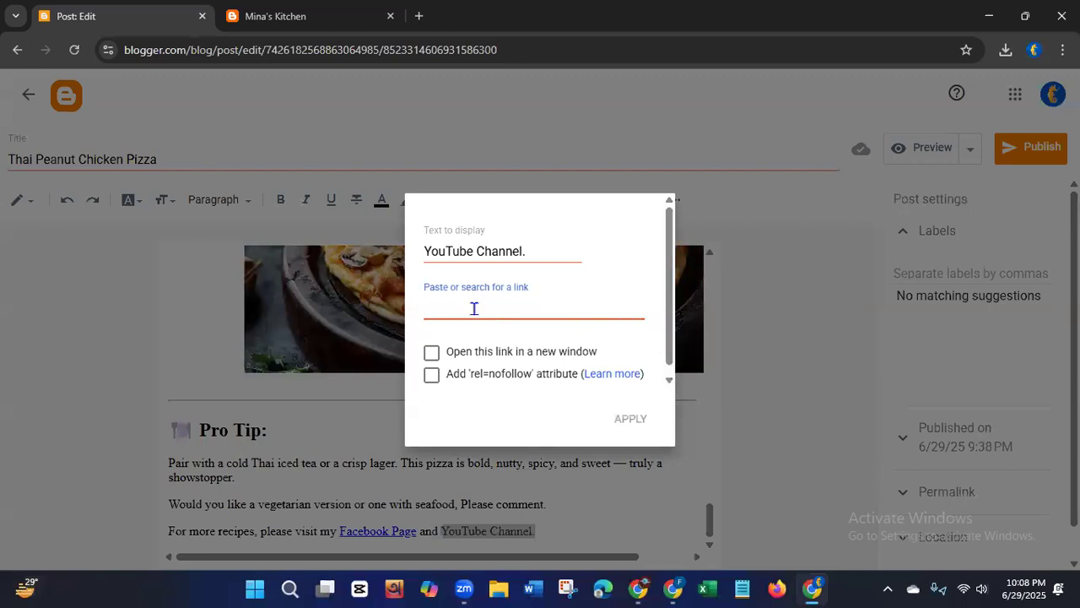
pyautogui.write('https://www.you')
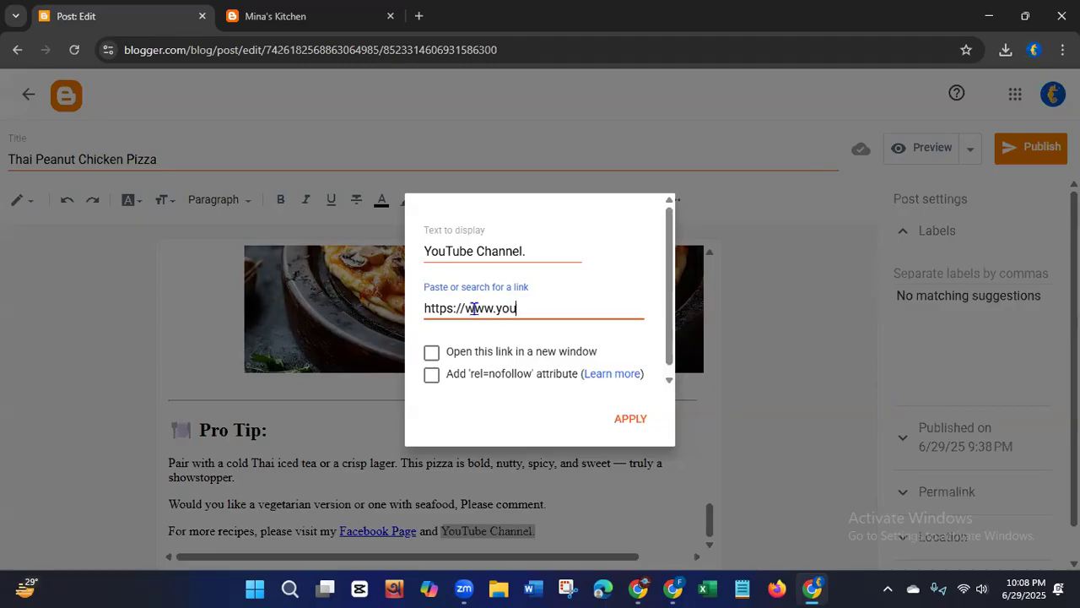
pyautogui.write('tube.com/mina')
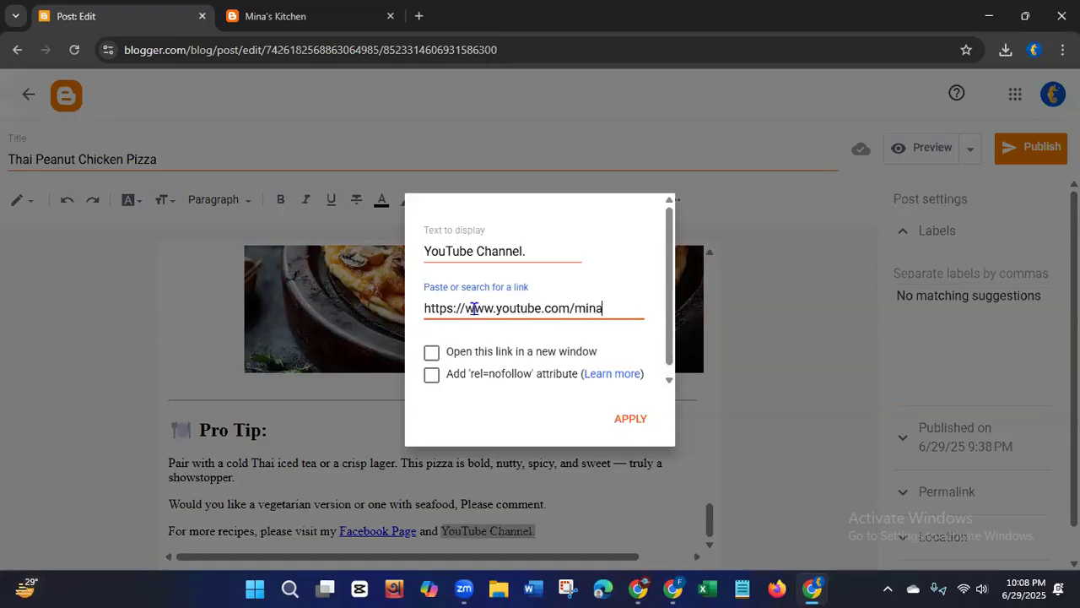
pyautogui.write('skitchen')
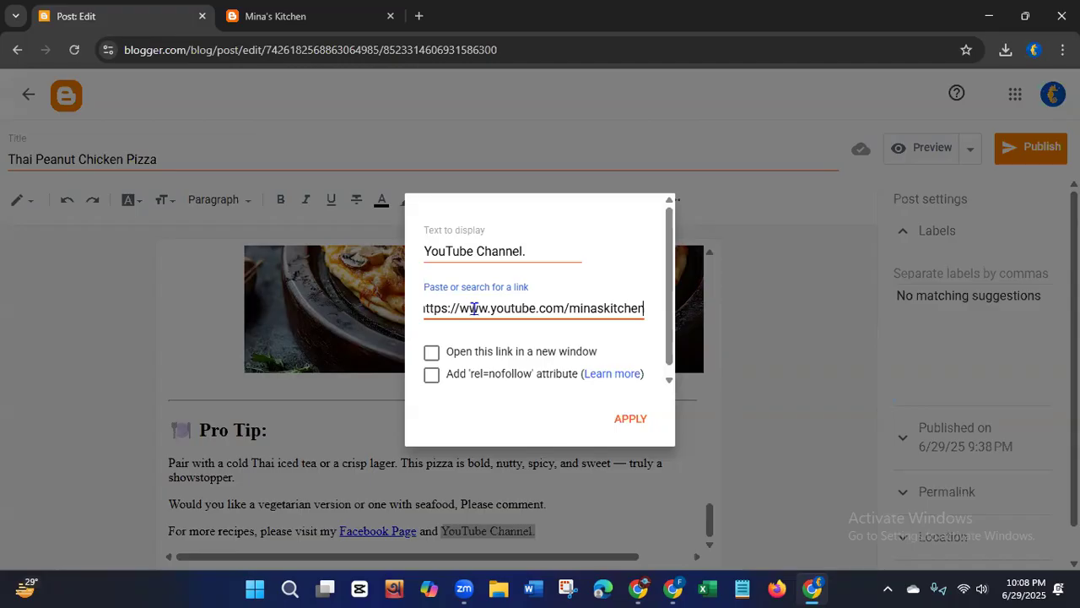
pyautogui.click(627, 419)
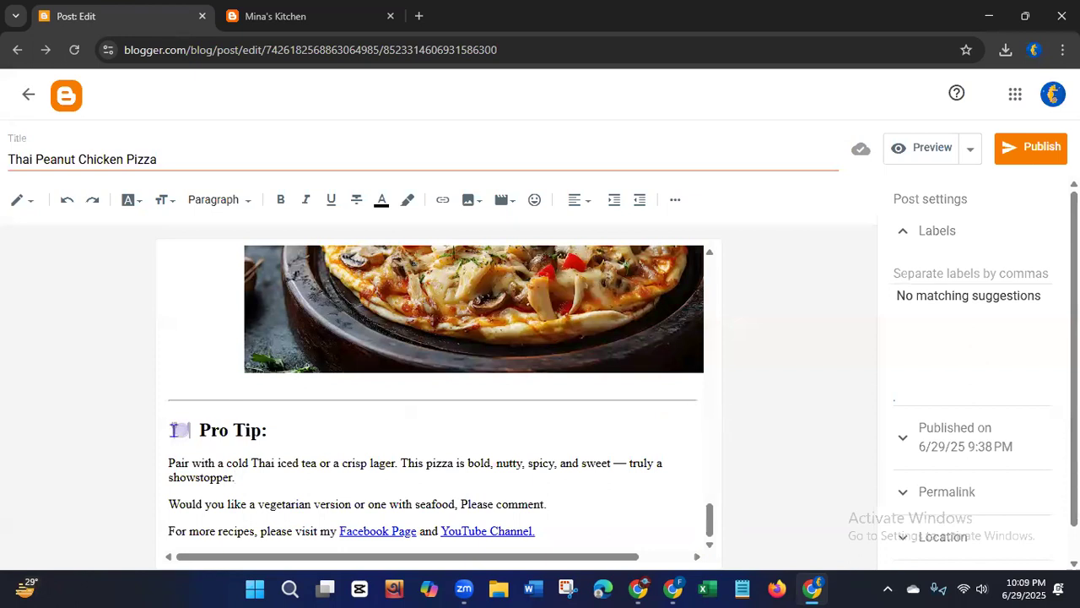
# Step: Delete the divider line above the Pro Tip heading and the empty bullet in the Garnish & Serve list
pyautogui.click(191, 428)
pyautogui.press('BackSpace')
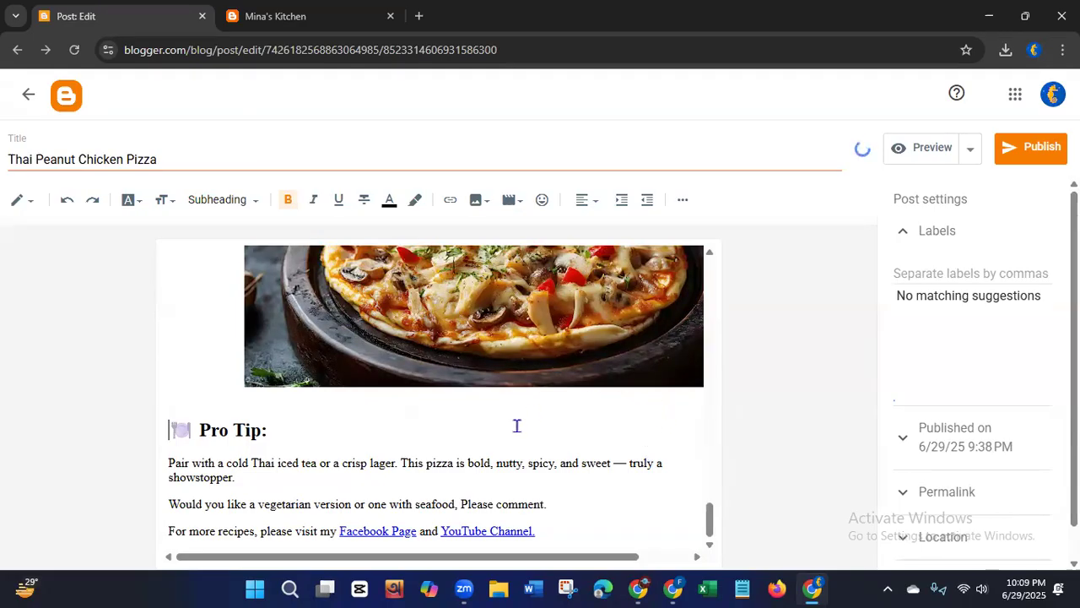
pyautogui.moveTo(709, 530); pyautogui.dragTo(714, 496)
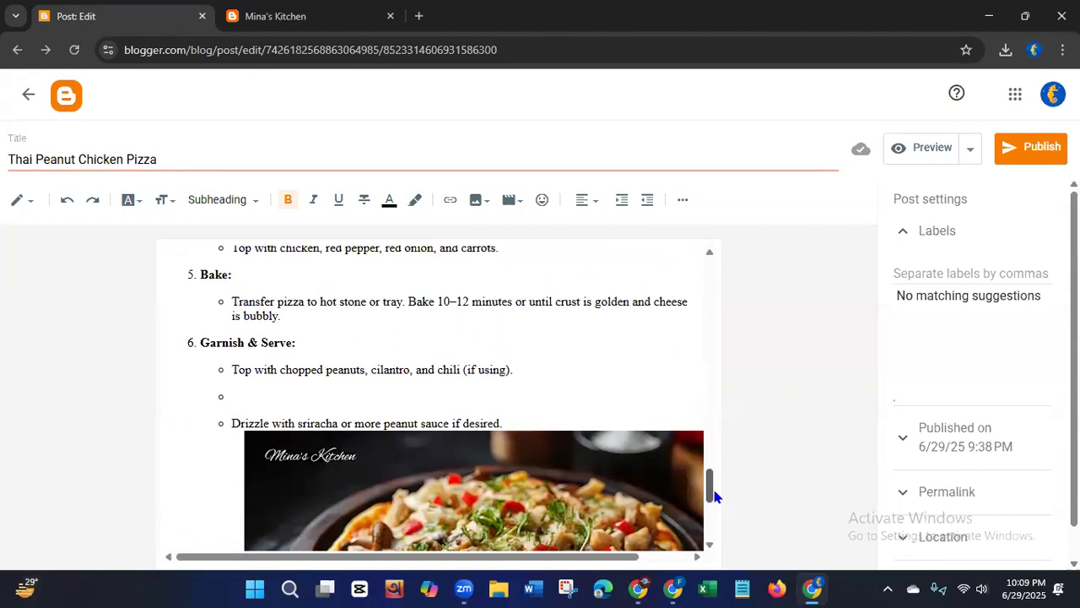
pyautogui.click(225, 401)
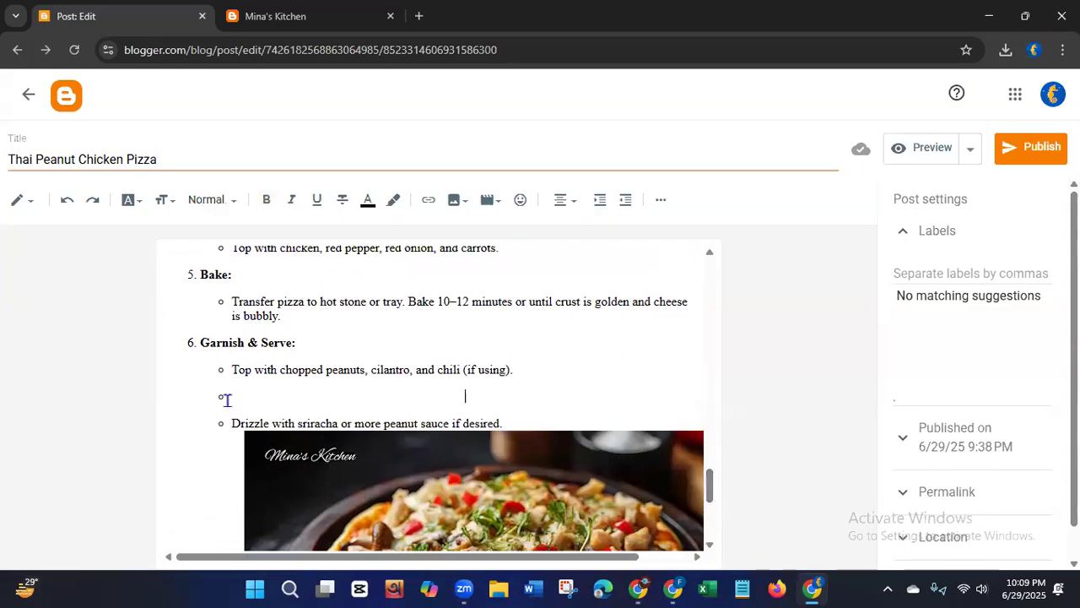
pyautogui.press('BackSpace')
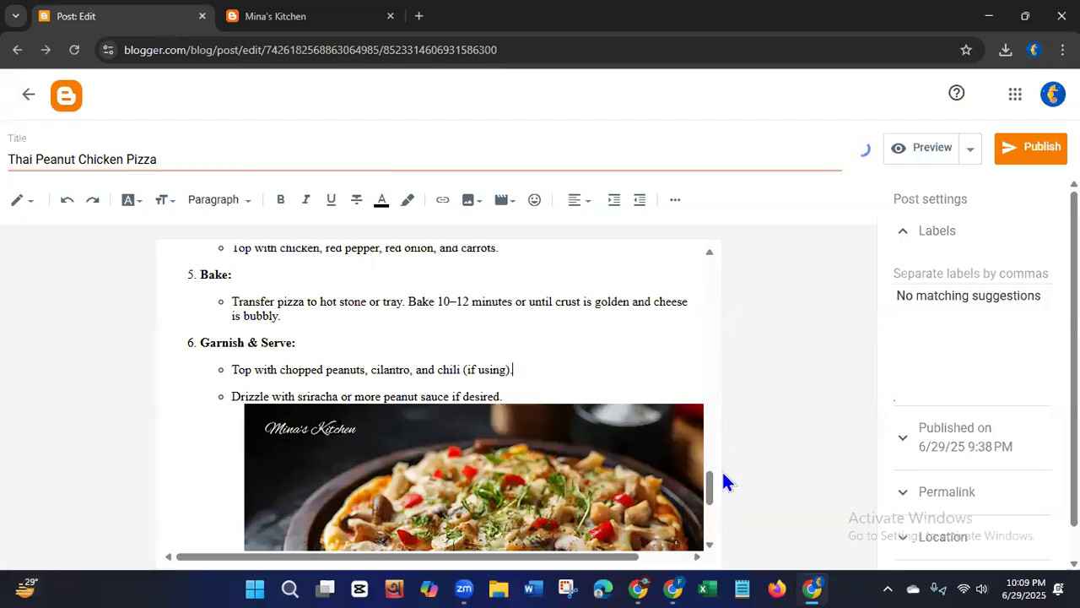
# Step: Delete the red italic "Thai Peanut Chicken Pizza" heading and its leftover blank line between the captioned image and Ingredients
pyautogui.moveTo(709, 487); pyautogui.dragTo(639, 436)
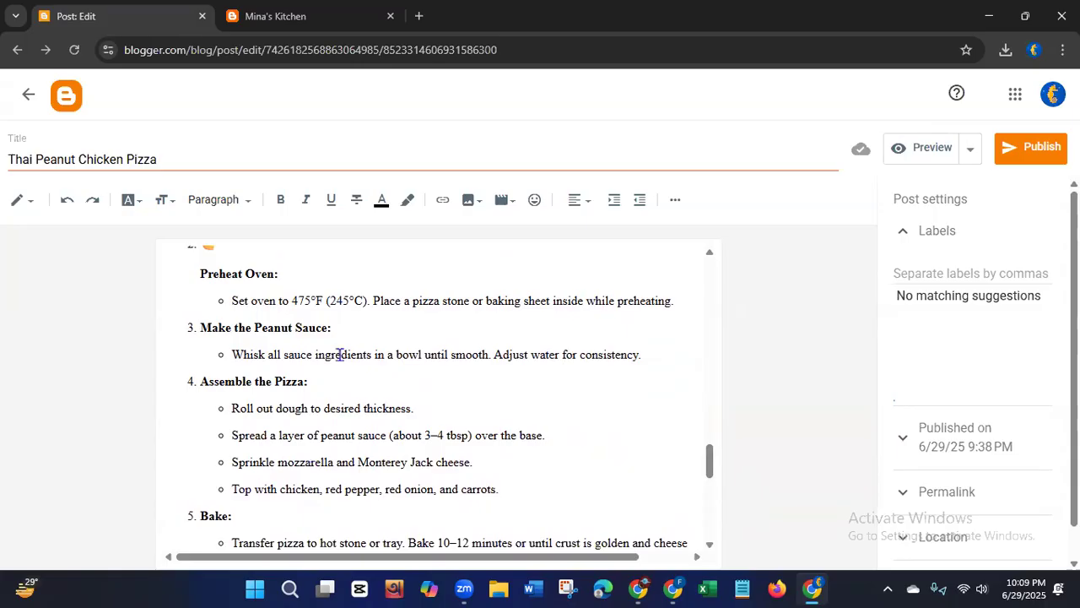
pyautogui.moveTo(707, 460); pyautogui.dragTo(710, 304)
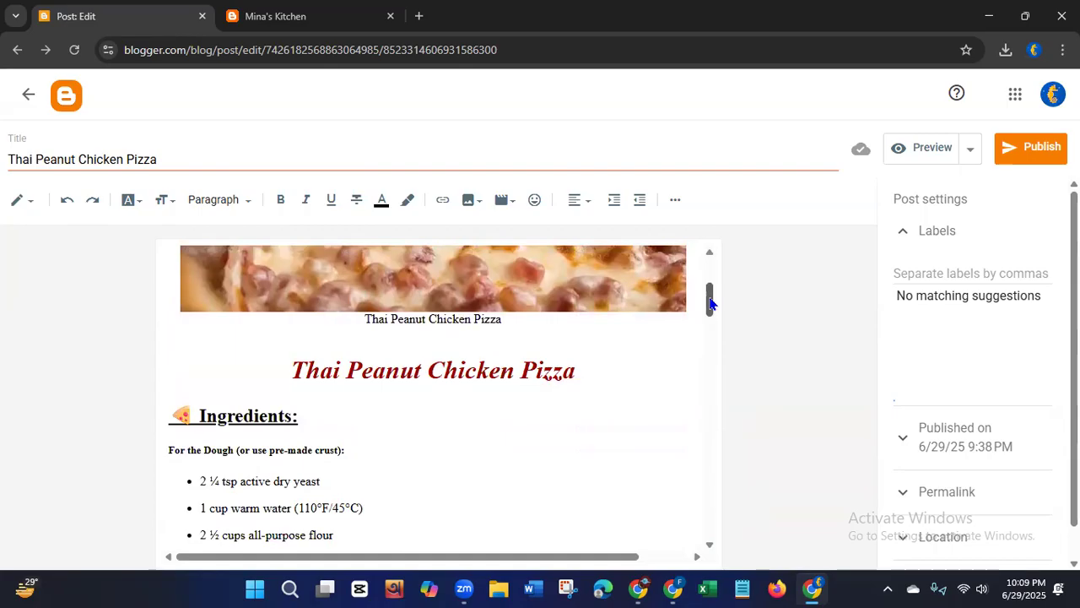
pyautogui.moveTo(709, 303); pyautogui.dragTo(710, 299)
pyautogui.click(589, 411)
pyautogui.moveTo(588, 411); pyautogui.dragTo(287, 414)
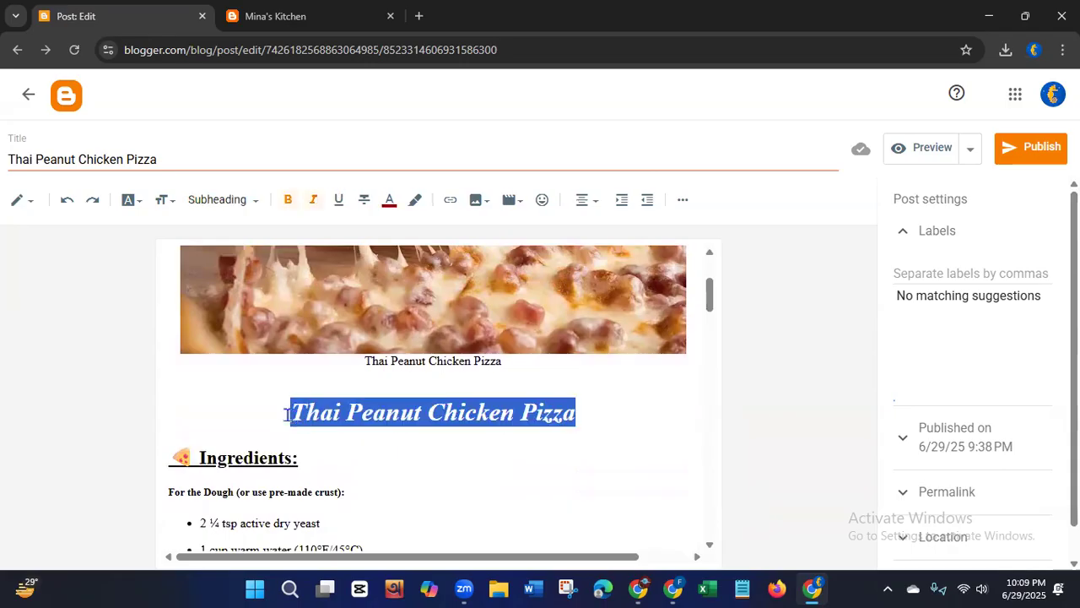
pyautogui.press('BackSpace')
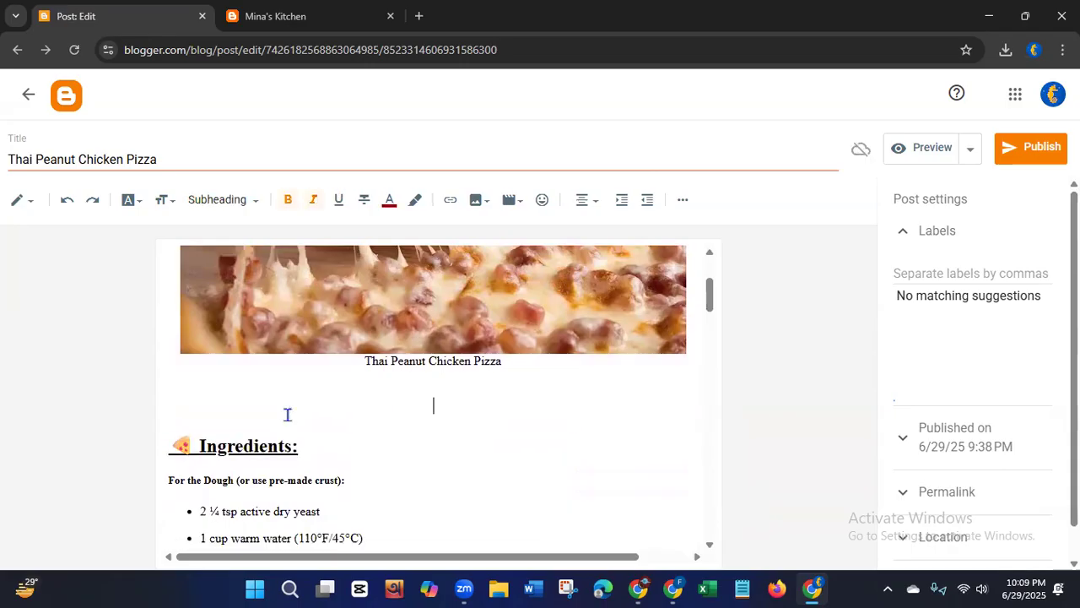
pyautogui.press('BackSpace')
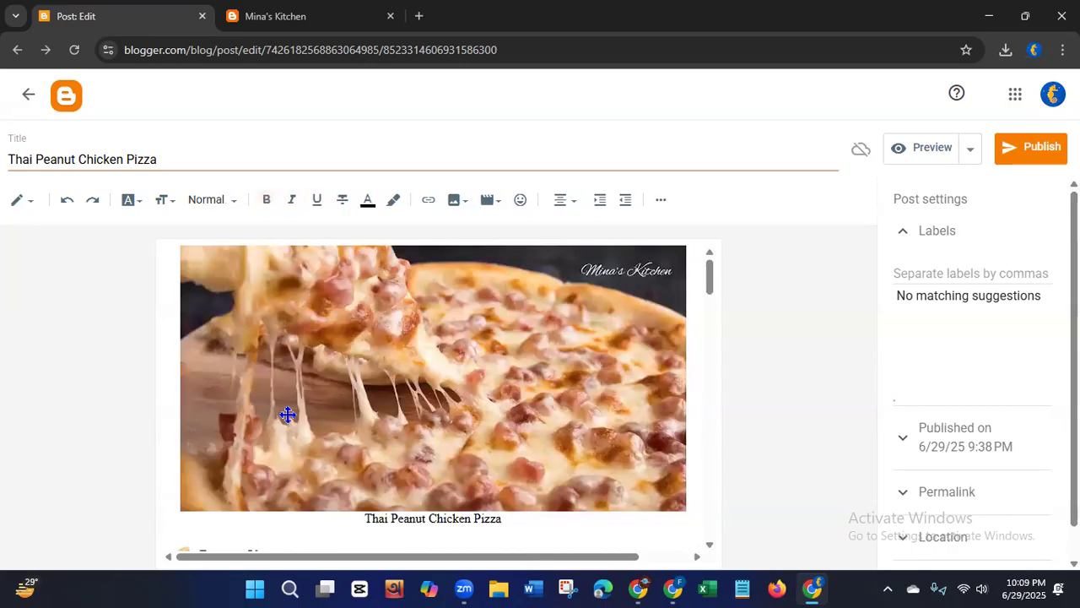
pyautogui.click(180, 248)
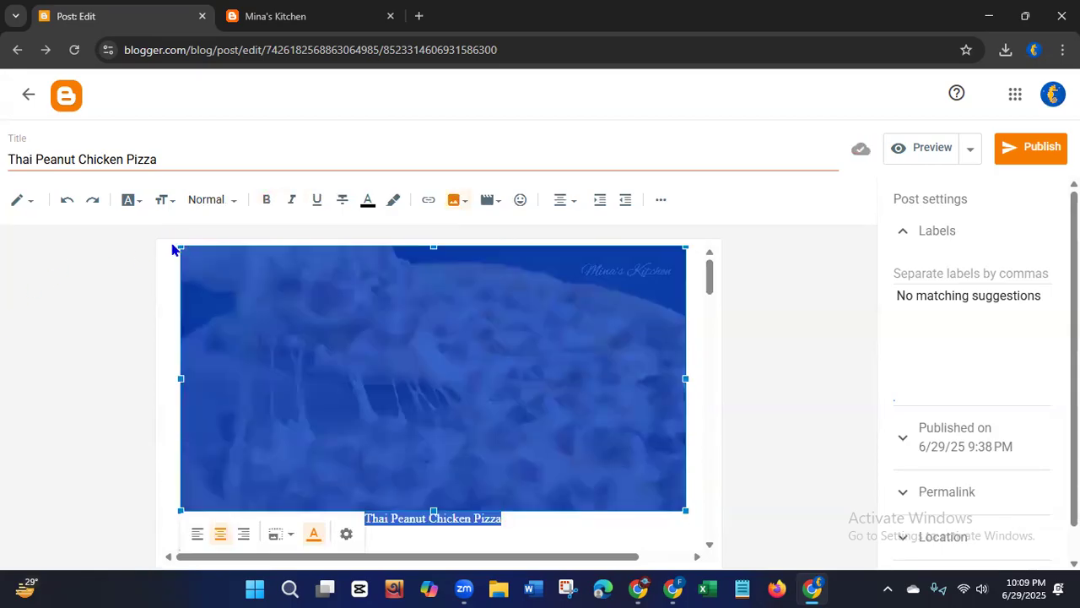
pyautogui.click(180, 248)
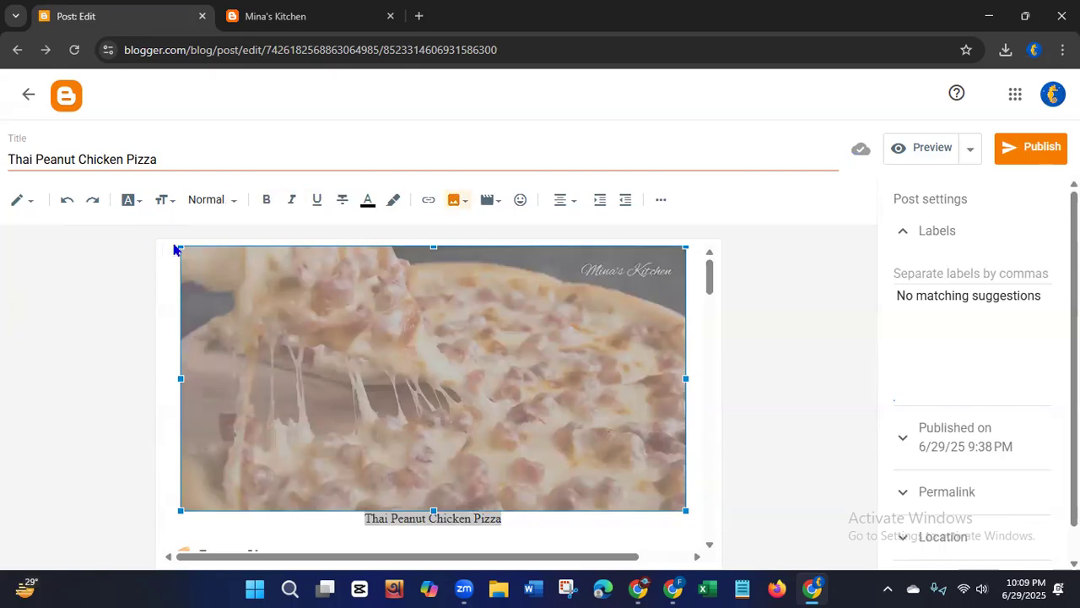
pyautogui.moveTo(710, 279); pyautogui.dragTo(710, 302)
pyautogui.click(519, 473)
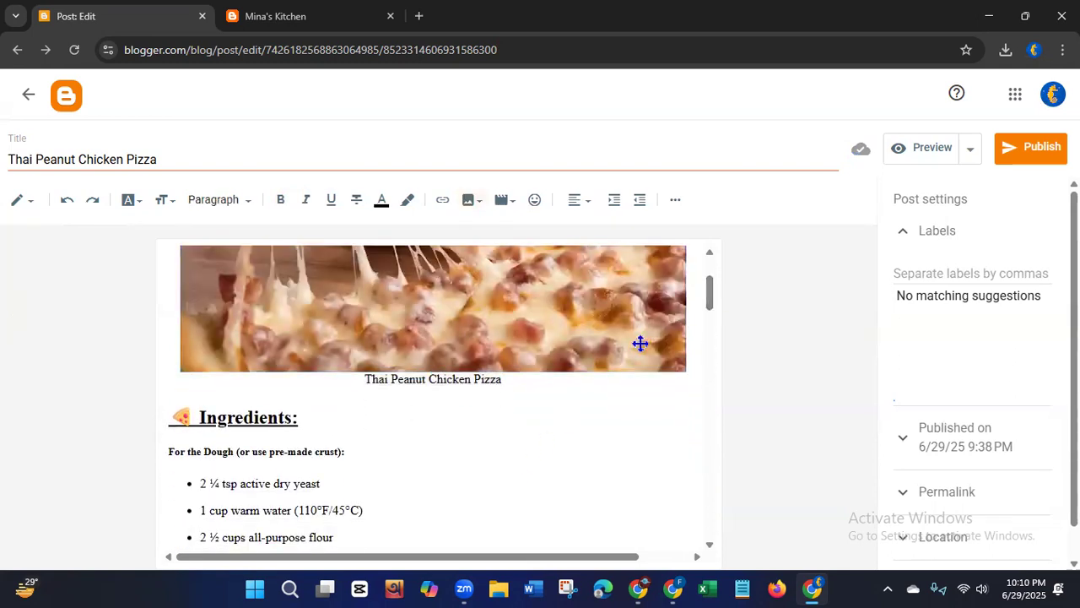
pyautogui.moveTo(710, 301); pyautogui.dragTo(714, 234)
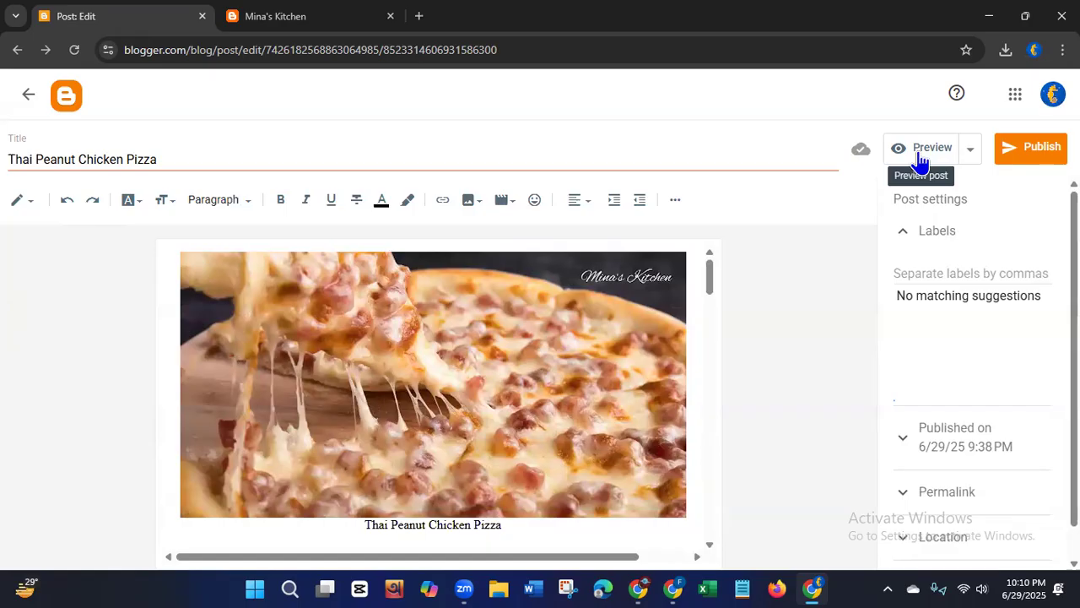
# Step: Publish the Thai Peanut Chicken Pizza post to the blog and check the sharing options for its link
pyautogui.click(1035, 152)
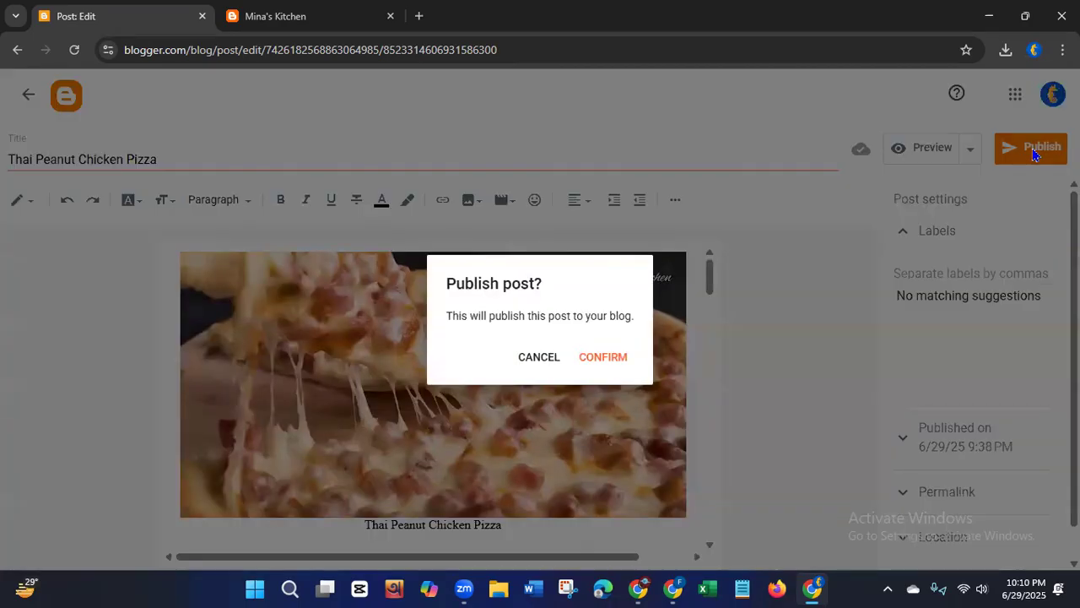
pyautogui.click(613, 361)
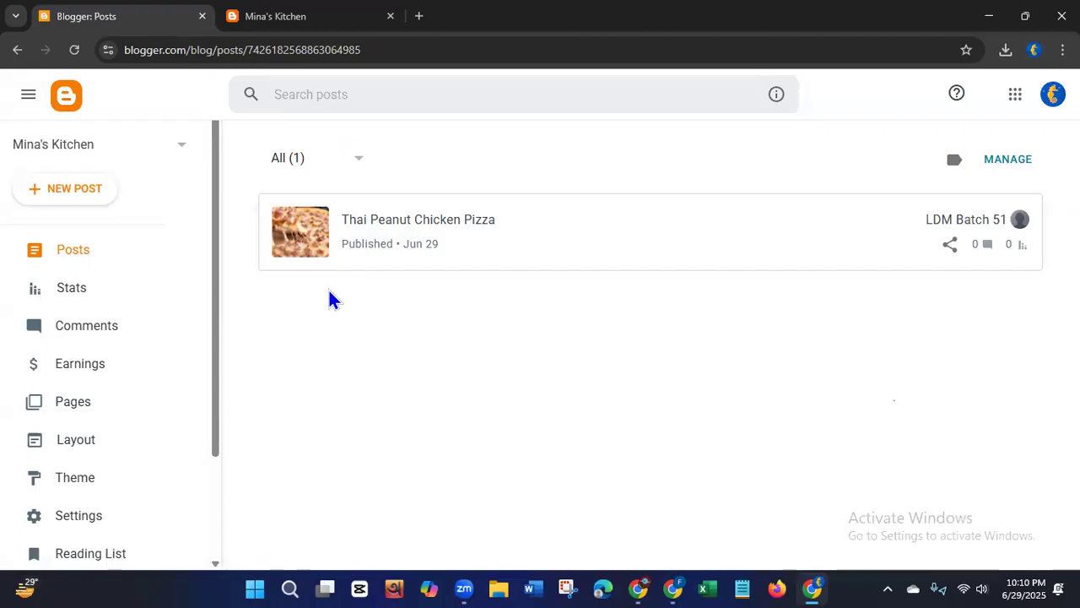
pyautogui.click(950, 248)
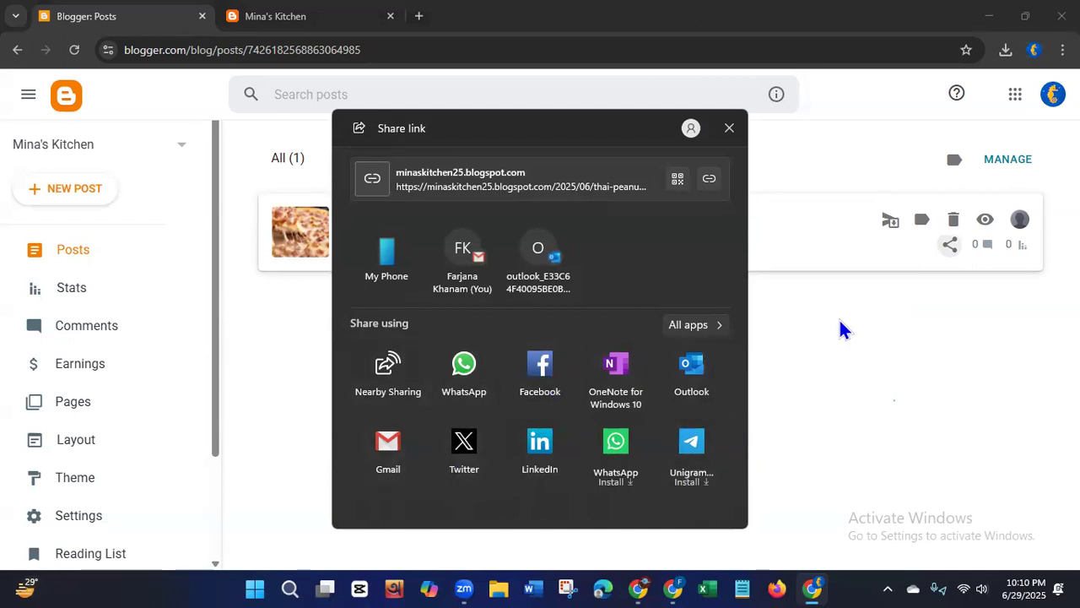
pyautogui.click(730, 129)
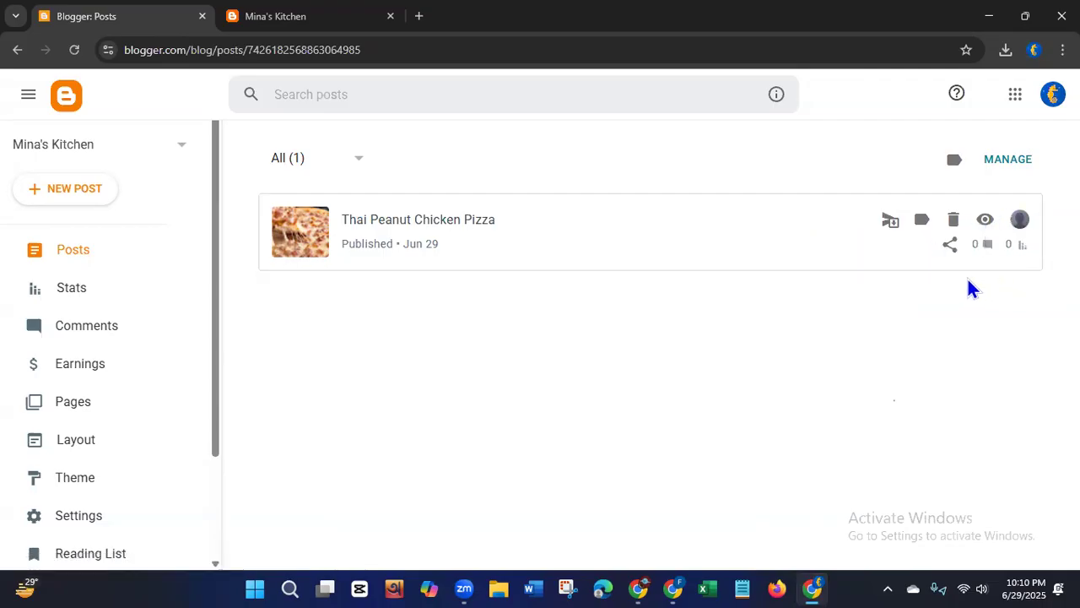
# Step: Reload the Mina's Kitchen blog home page and open the full Thai Peanut Chicken Pizza post
pyautogui.click(281, 25)
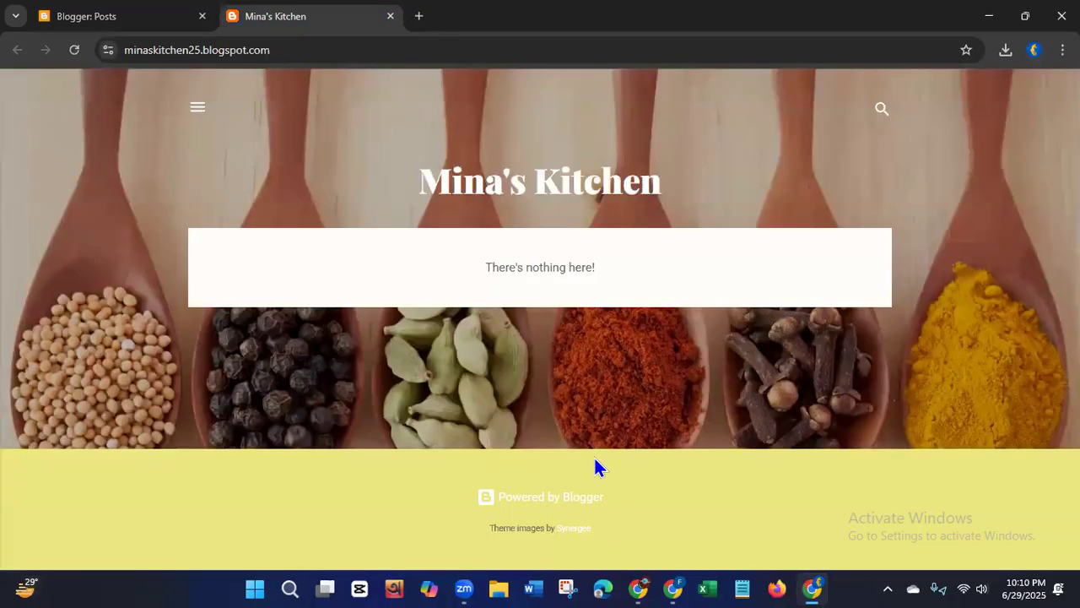
pyautogui.click(75, 51)
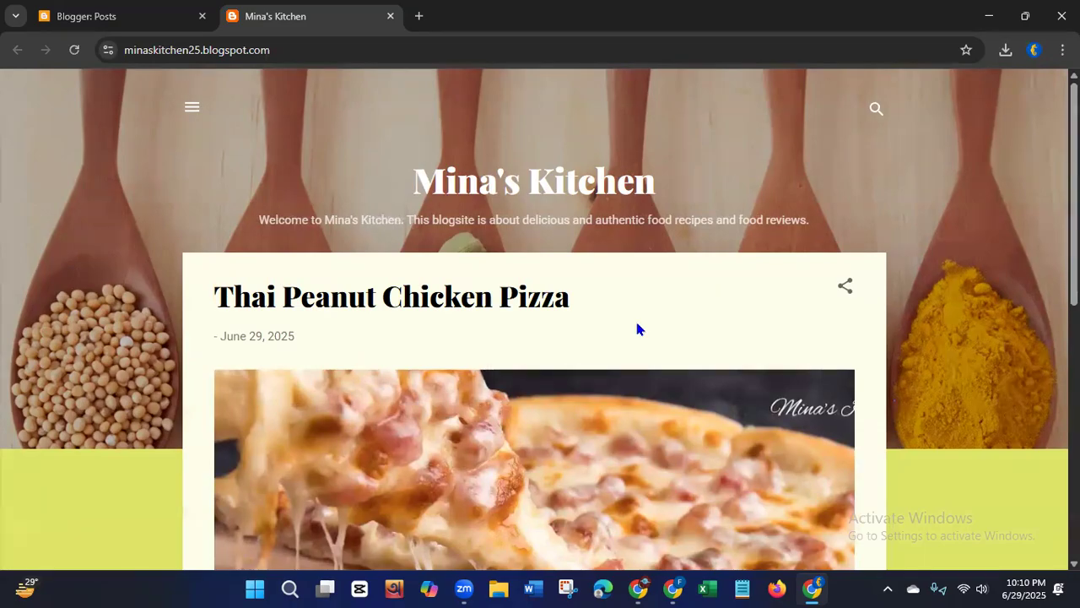
pyautogui.scroll(-4, 880, 403)
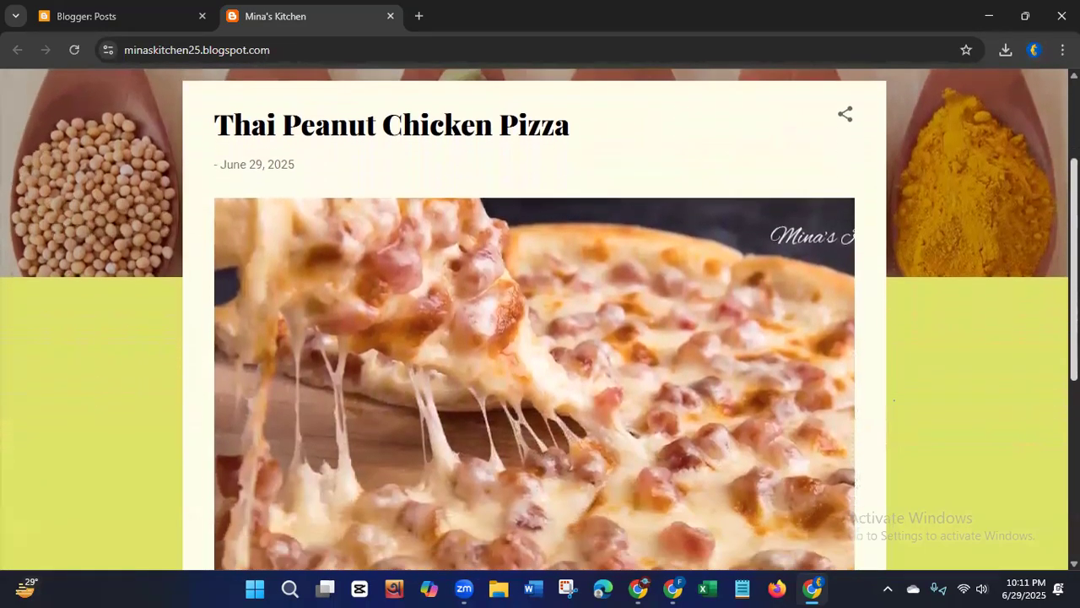
pyautogui.scroll(-2, 879, 403)
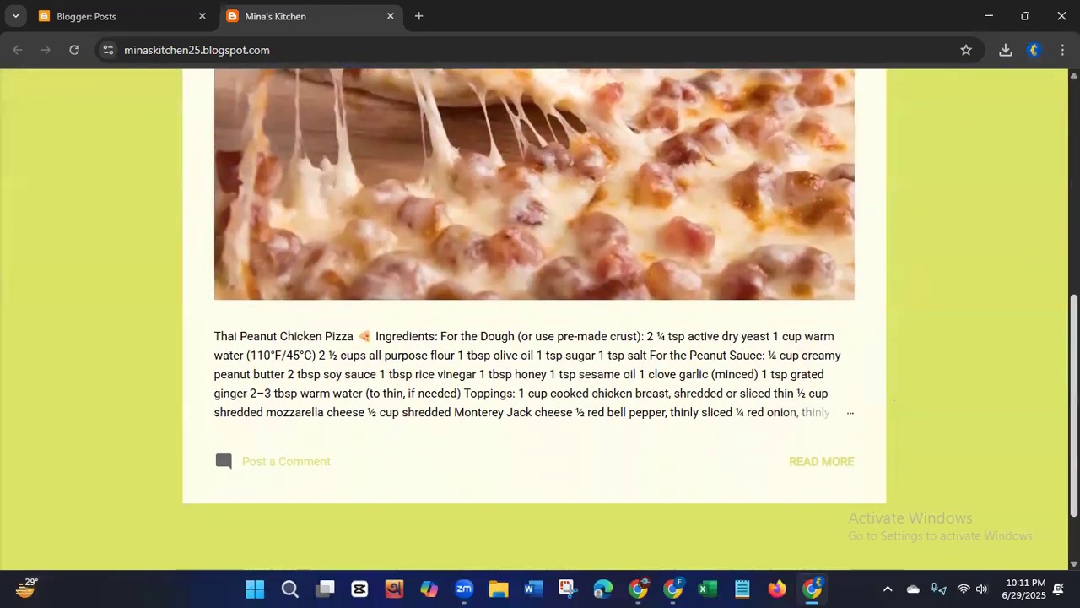
pyautogui.click(802, 419)
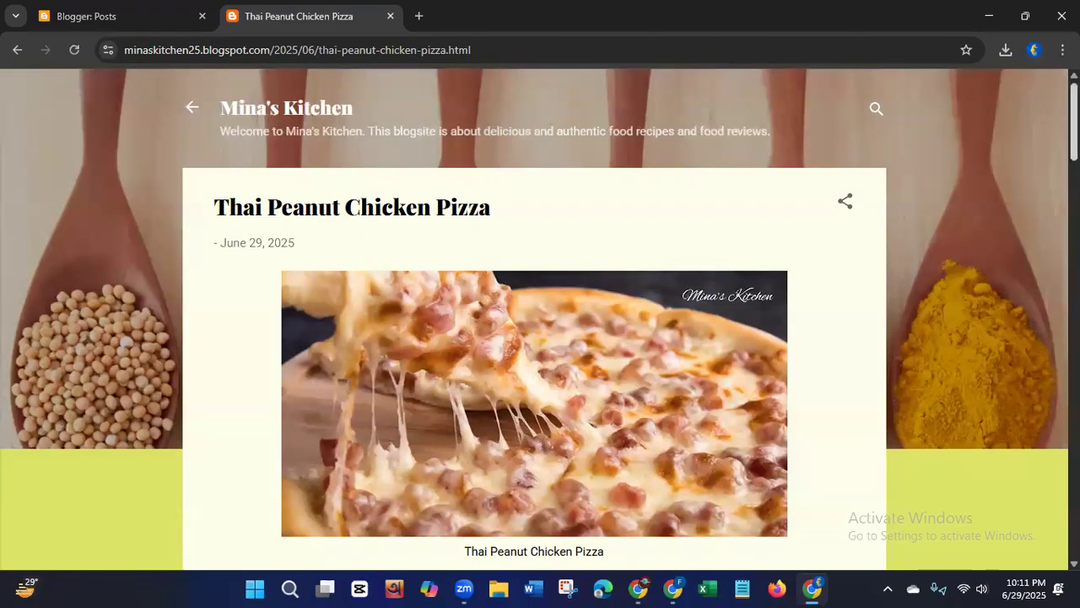
# Step: Review the published post's images, ingredients, directions, Pro Tip and closing social links from start to end
pyautogui.scroll(-1, 541, 321)
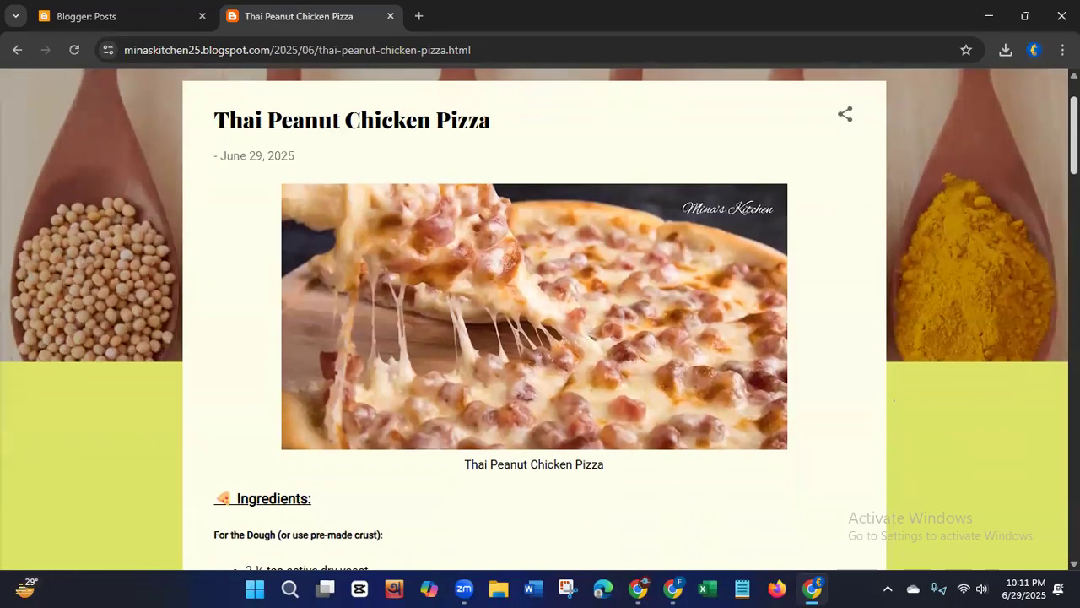
pyautogui.scroll(-3, 540, 321)
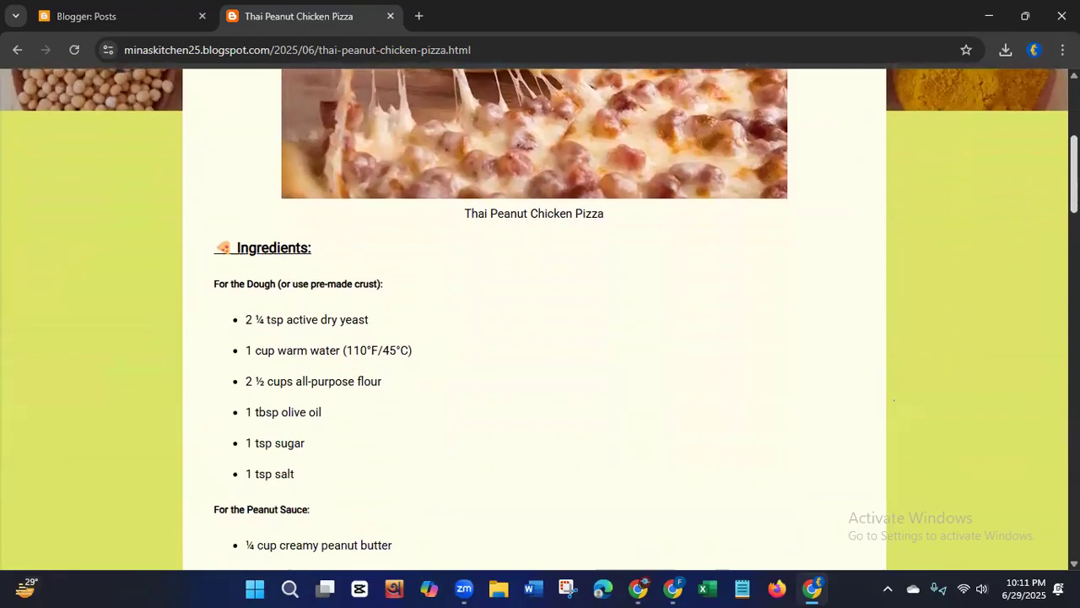
pyautogui.scroll(-4, 540, 320)
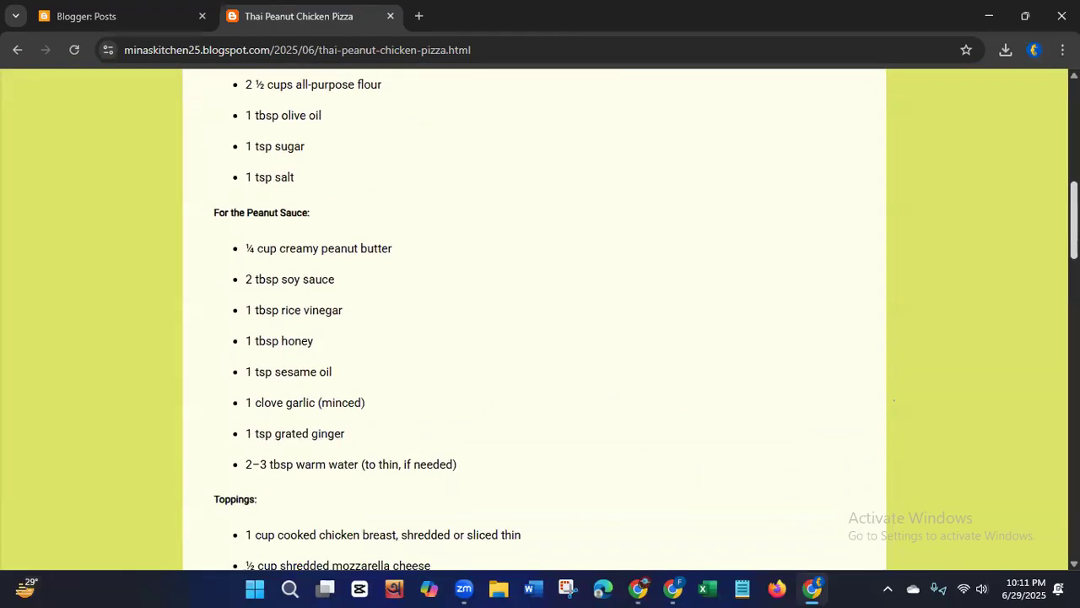
pyautogui.scroll(-4, 540, 320)
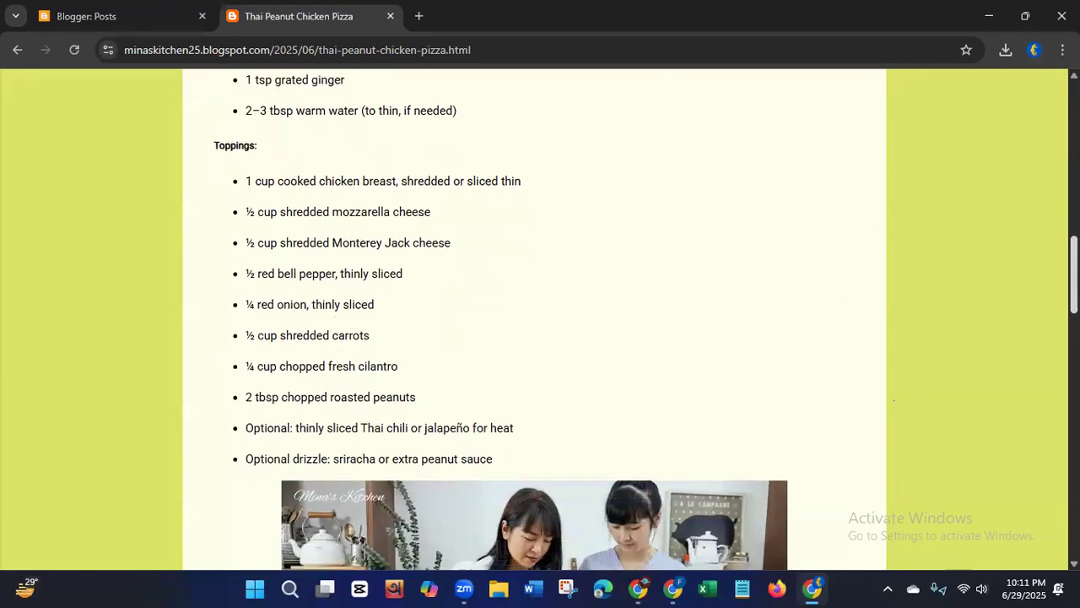
pyautogui.scroll(-2, 540, 321)
pyautogui.scroll(-3, 540, 321)
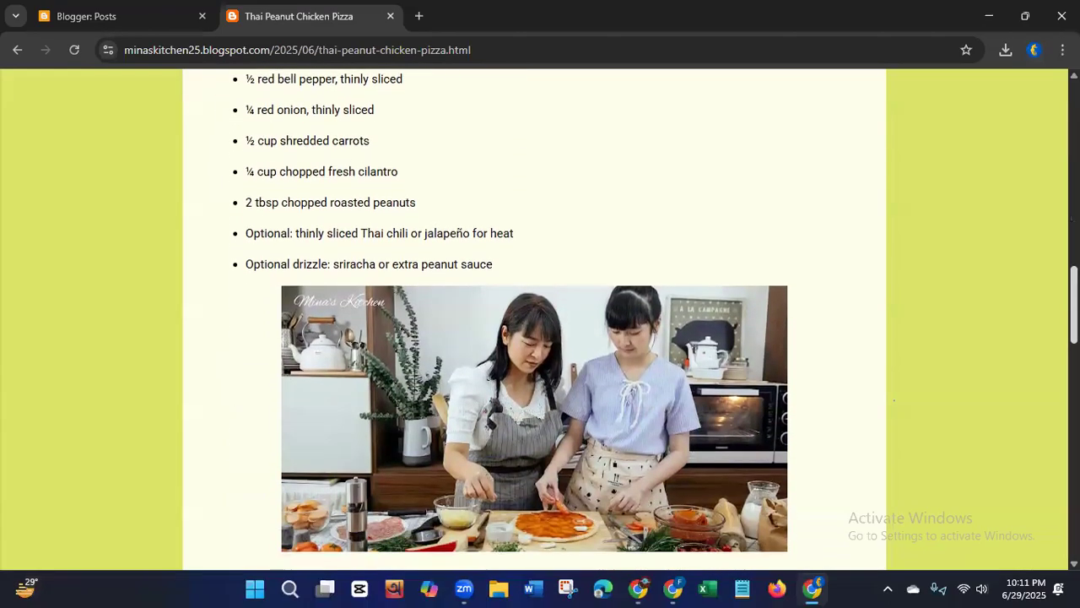
pyautogui.scroll(-3, 540, 320)
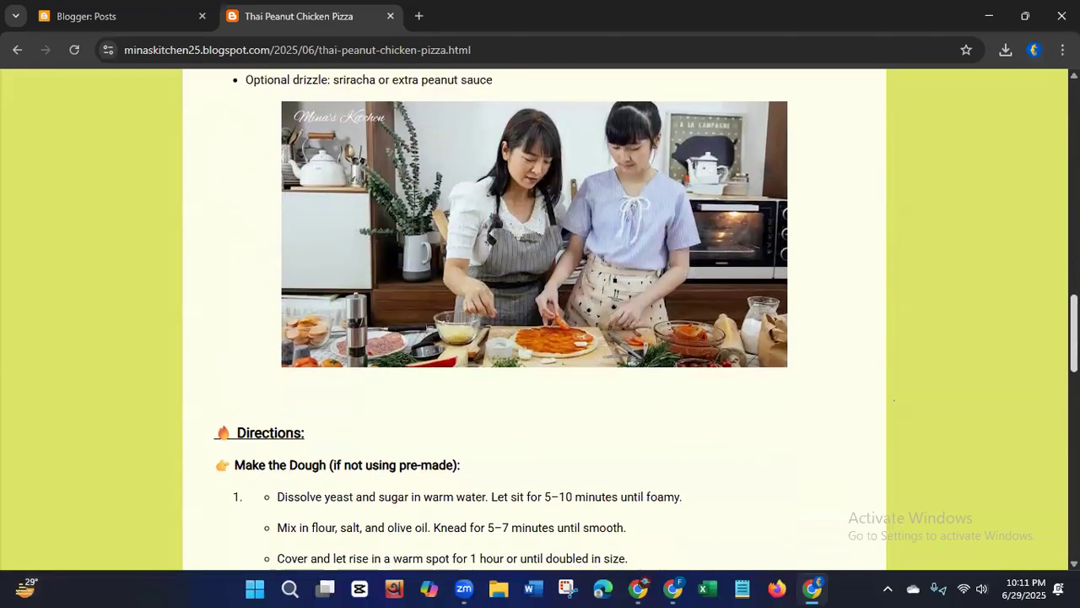
pyautogui.scroll(-4, 541, 321)
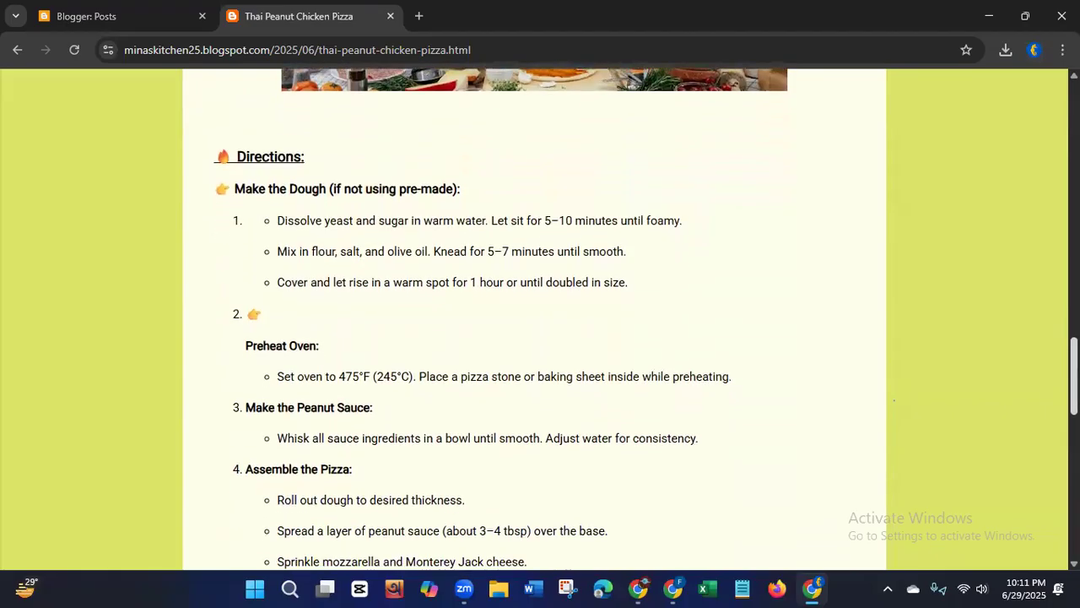
pyautogui.scroll(-5, 1037, 459)
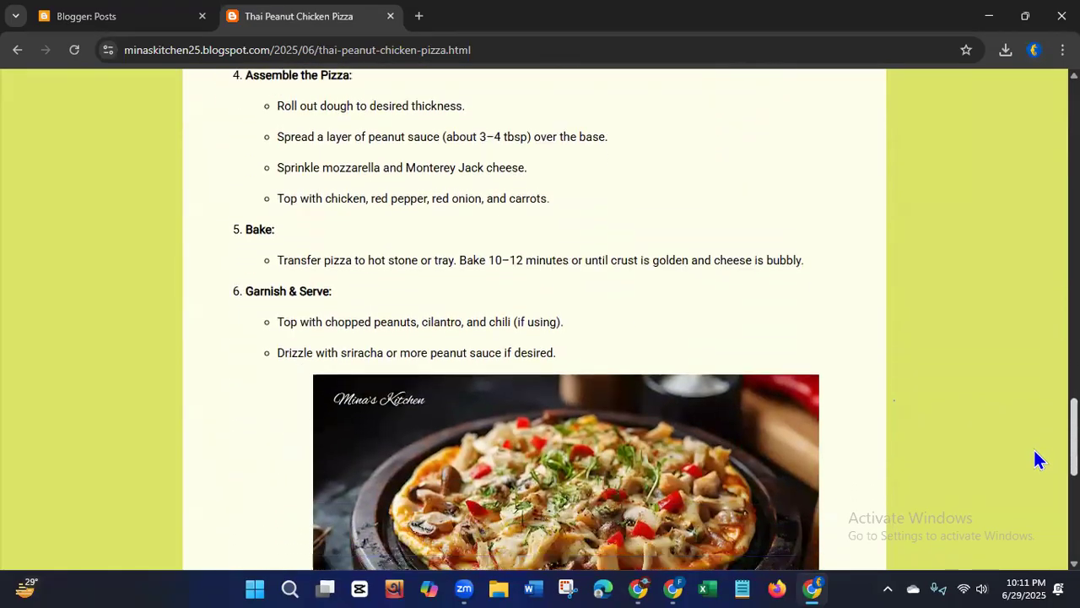
pyautogui.scroll(-1, 1021, 502)
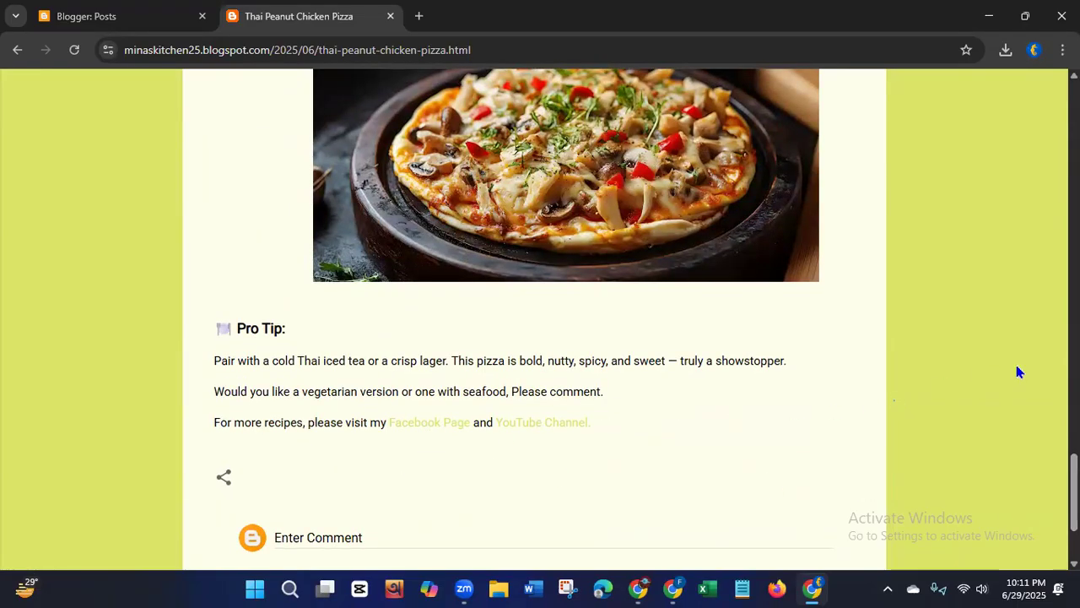
pyautogui.scroll(-2, 541, 321)
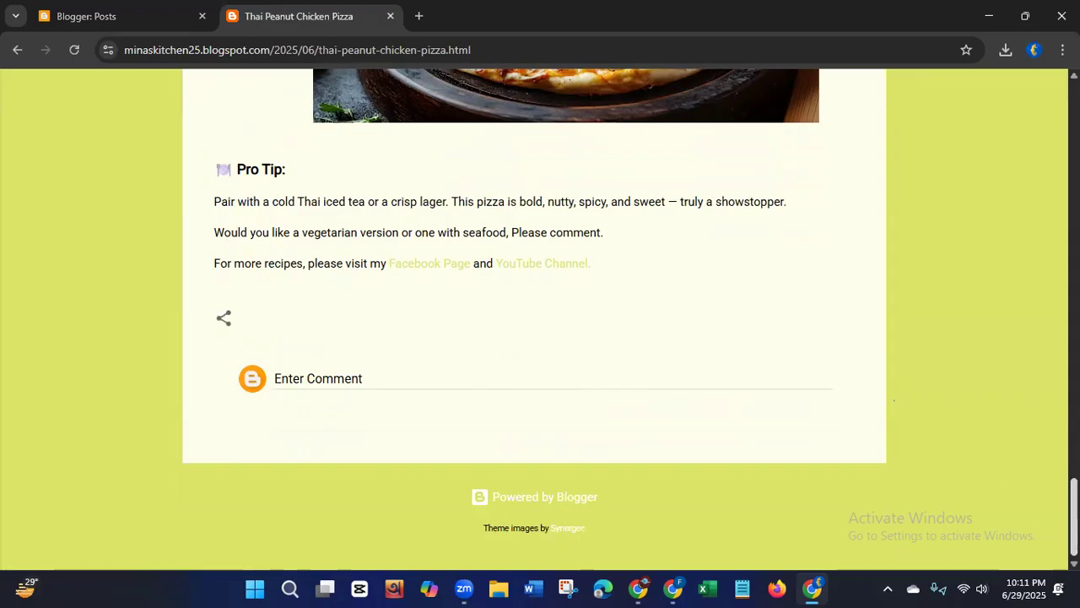
pyautogui.scroll(15, 1042, 101)
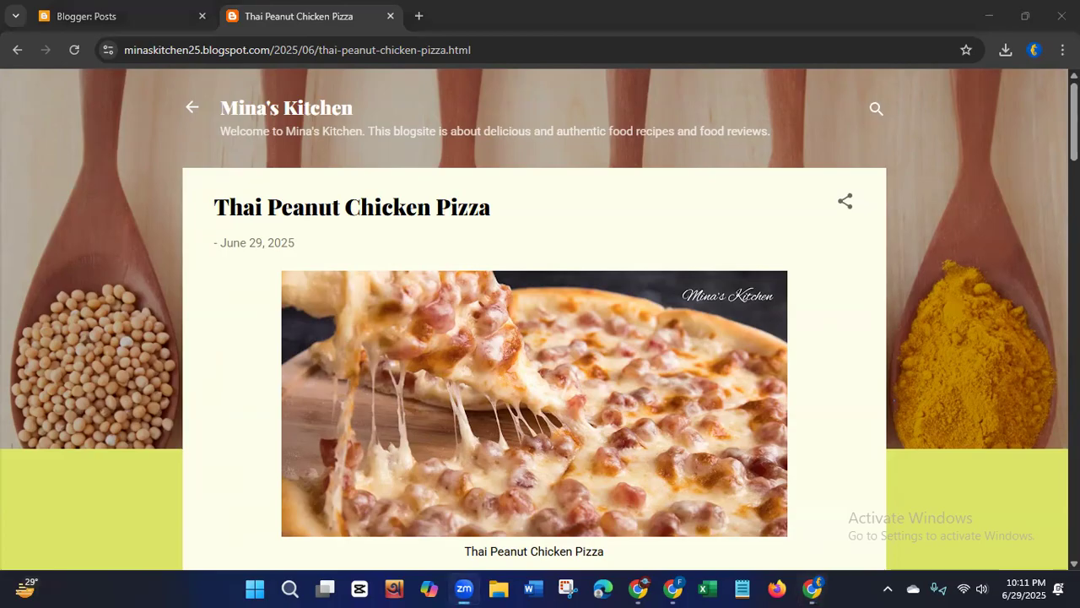
# Step: Return to the Blogger posts list and close both the Blogger and Canva browser windows
pyautogui.click(97, 30)
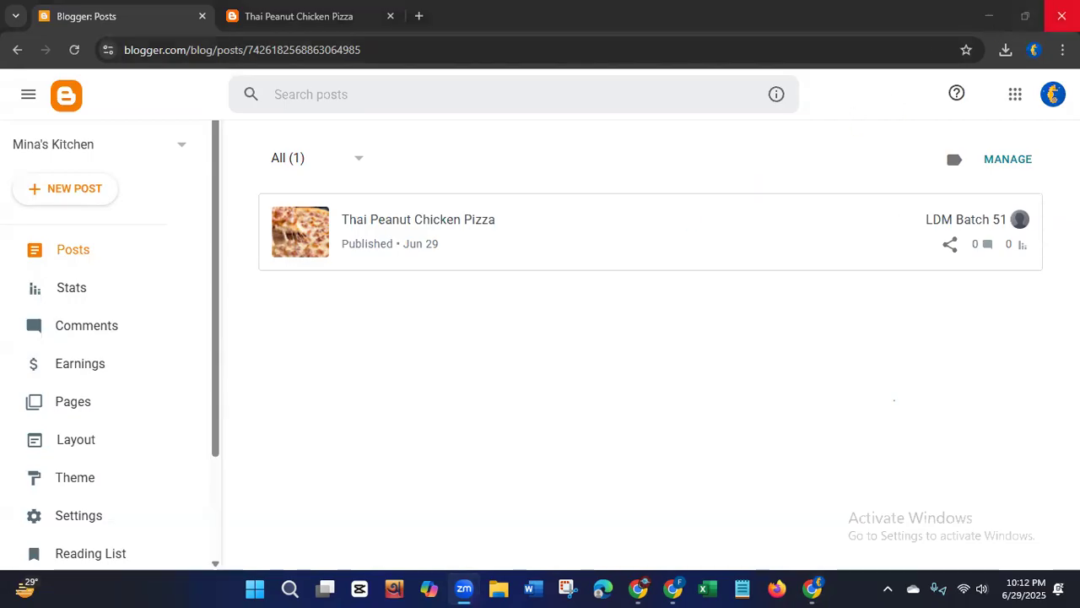
pyautogui.click(1061, 16)
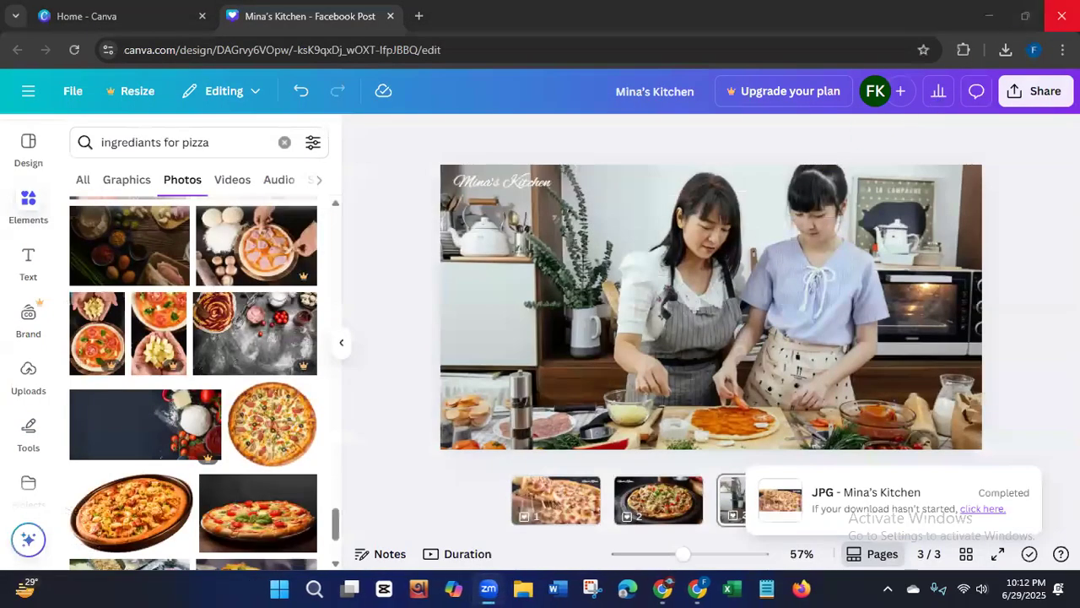
pyautogui.click(1061, 17)
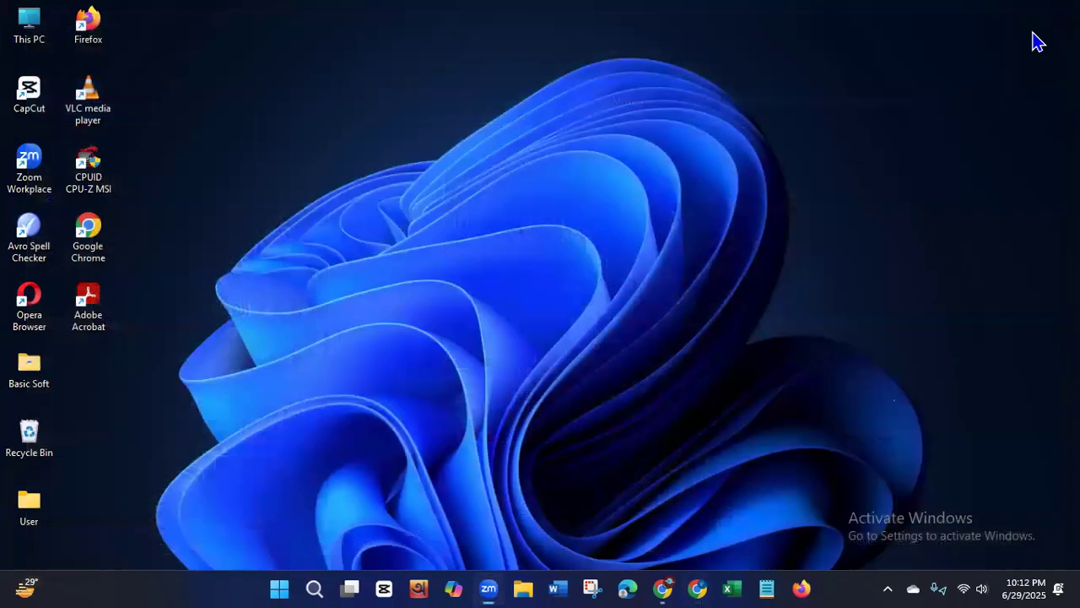
pyautogui.rightClick(482, 159)
pyautogui.click(510, 228)
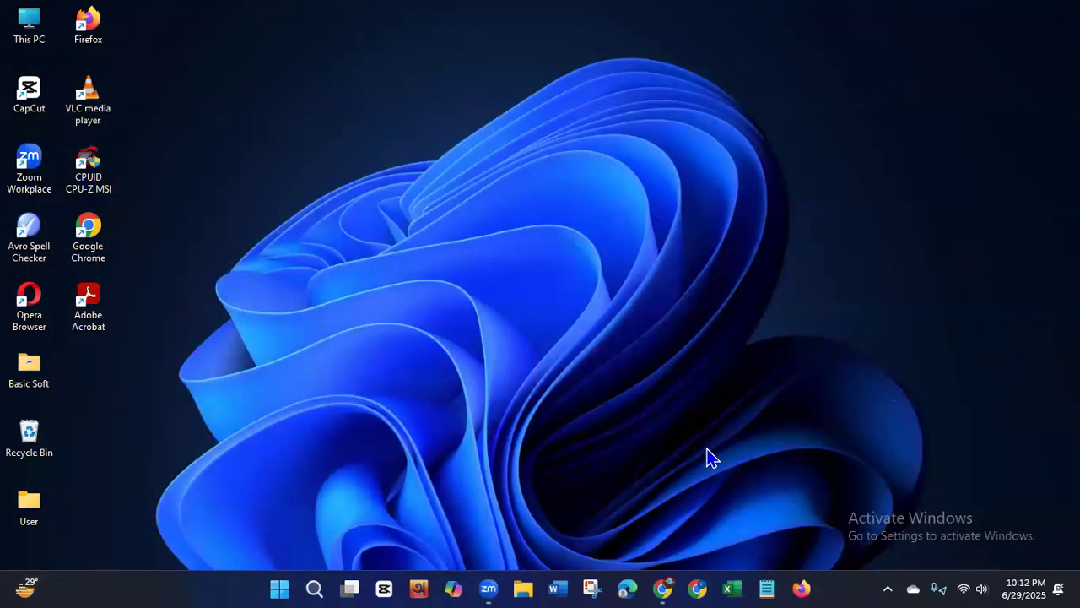